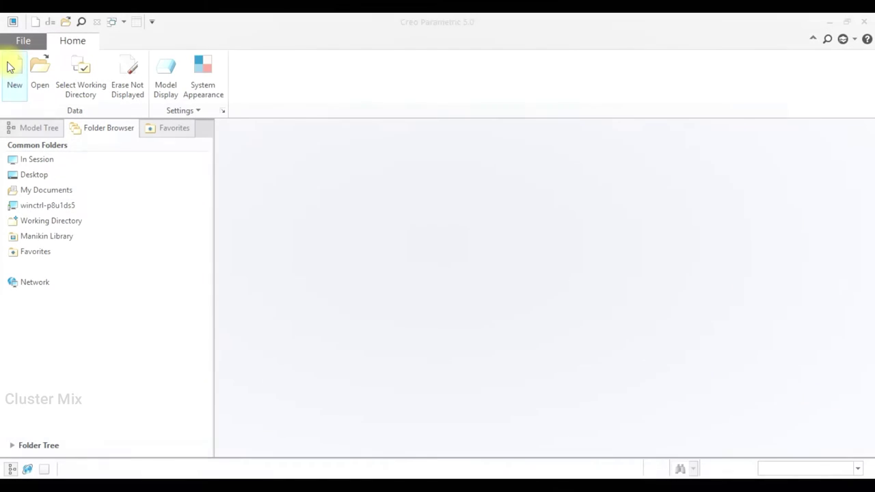
Create new solid part PRT0019 from the mmns_part_solid template instead of the default.
{"action": "left_click", "coordinate": [15, 68]}
{"action": "left_click", "coordinate": [343, 362]}
{"action": "left_click", "coordinate": [510, 393]}
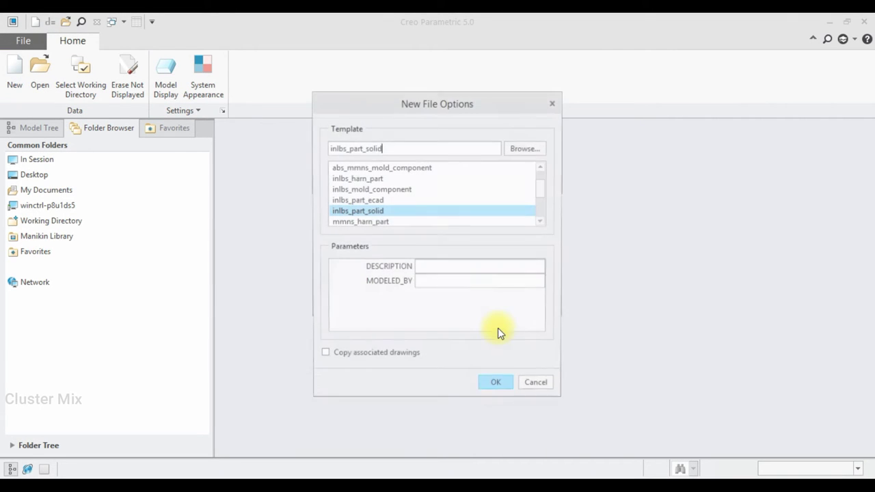
{"action": "left_click_drag", "start_coordinate": [541, 191], "coordinate": [549, 211]}
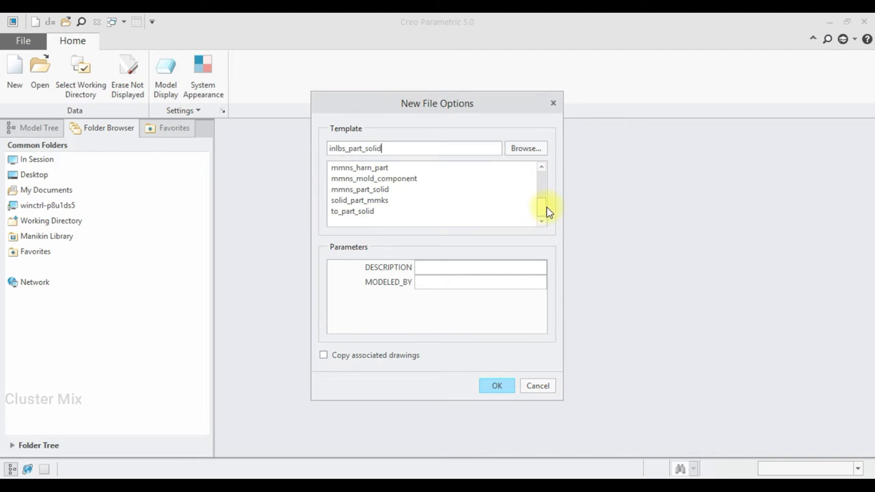
{"action": "double_click", "coordinate": [378, 190]}
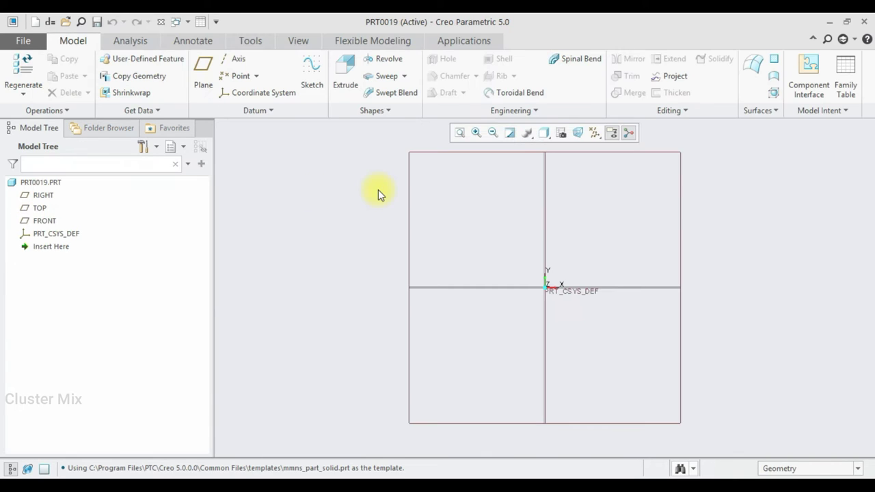
{"action": "left_click", "coordinate": [42, 220]}
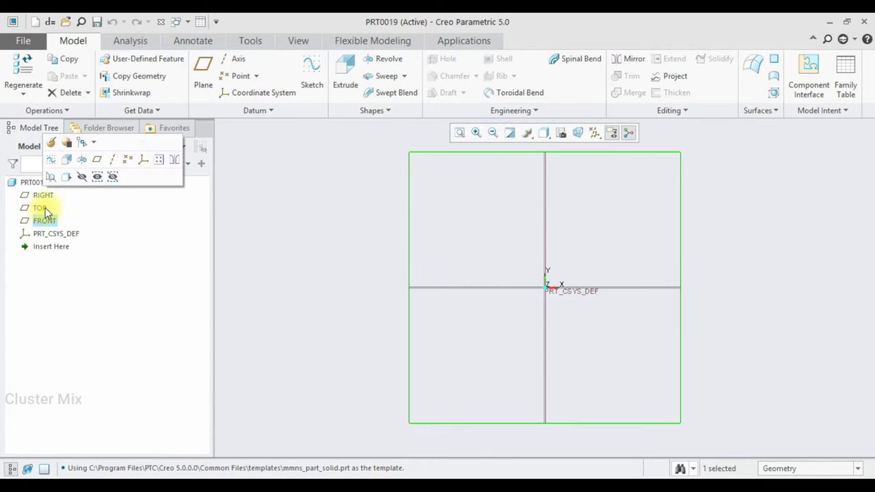
Sketch a 200-diameter circle centred on the origin of the FRONT plane.
{"action": "left_click", "coordinate": [49, 161]}
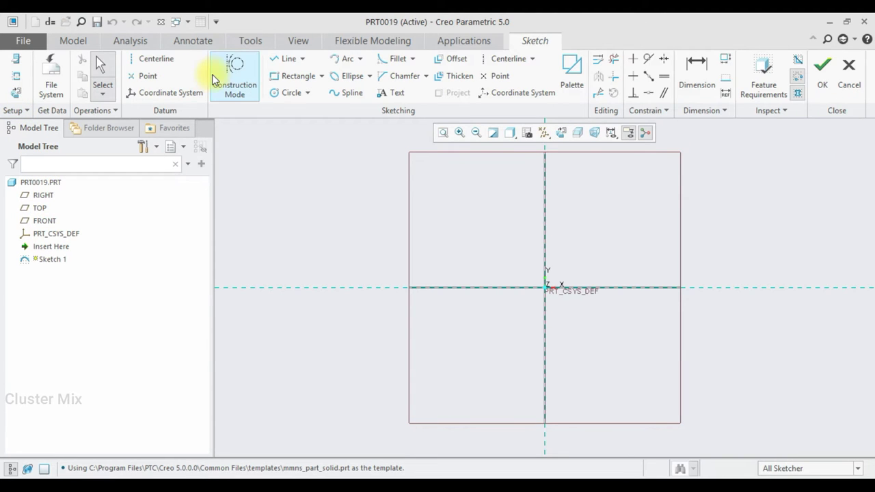
{"action": "left_click", "coordinate": [286, 93]}
{"action": "left_click", "coordinate": [545, 287]}
{"action": "left_click", "coordinate": [515, 255]}
{"action": "middle_click", "coordinate": [516, 258]}
{"action": "double_click", "coordinate": [481, 245]}
{"action": "type", "text": "200"}
{"action": "key", "text": "Return"}
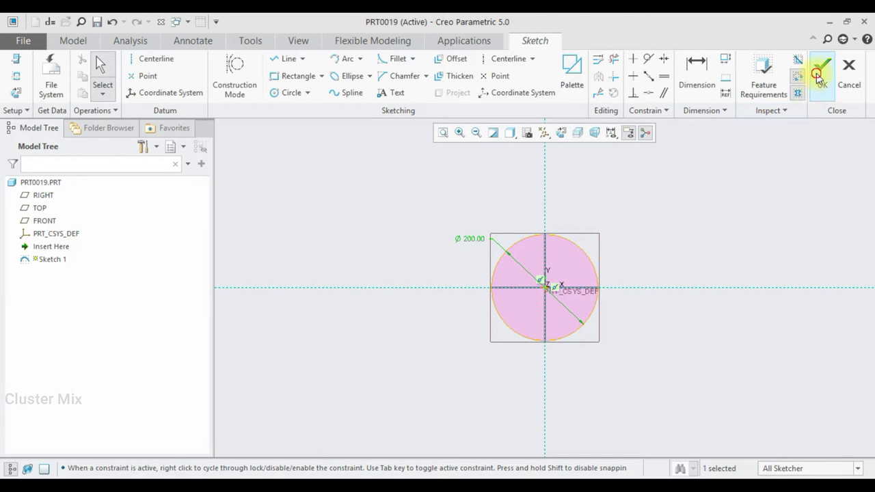
{"action": "left_click", "coordinate": [820, 72]}
Extrude the circle 50 deep into a solid disc.
{"action": "left_click", "coordinate": [340, 71]}
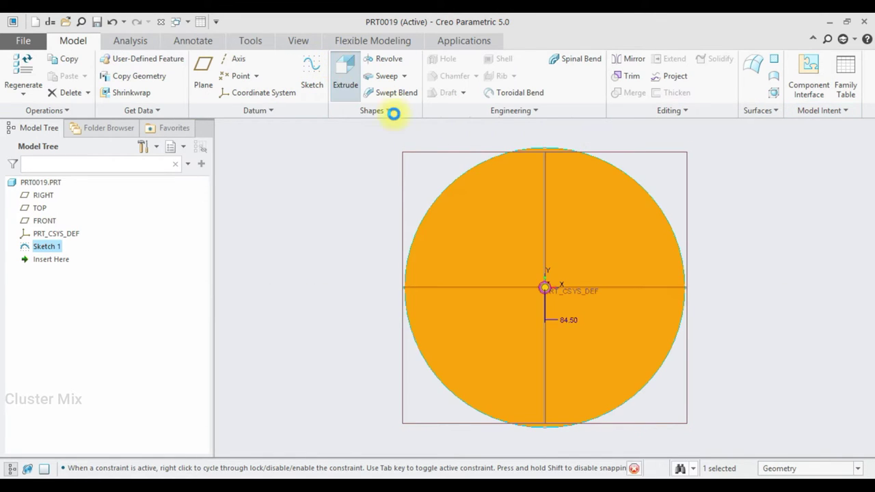
{"action": "middle_click_drag", "start_coordinate": [524, 289], "coordinate": [536, 302]}
{"action": "double_click", "coordinate": [95, 74]}
{"action": "type", "text": "50"}
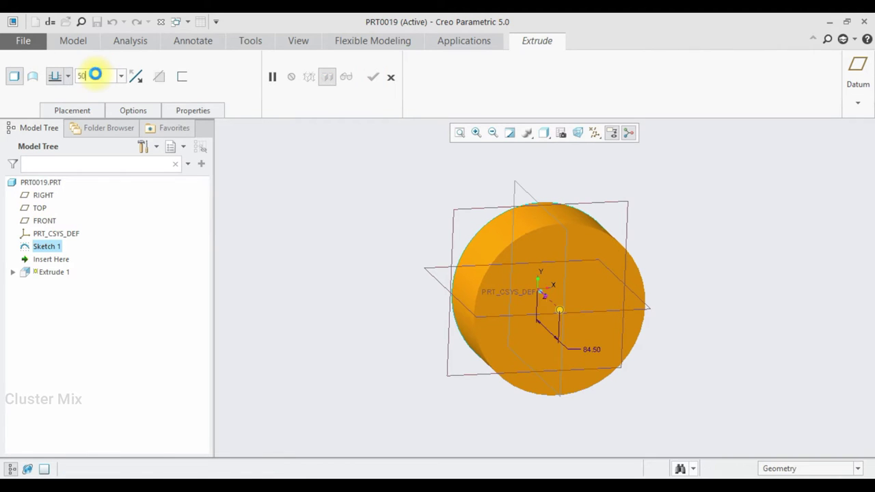
{"action": "key", "text": "Return"}
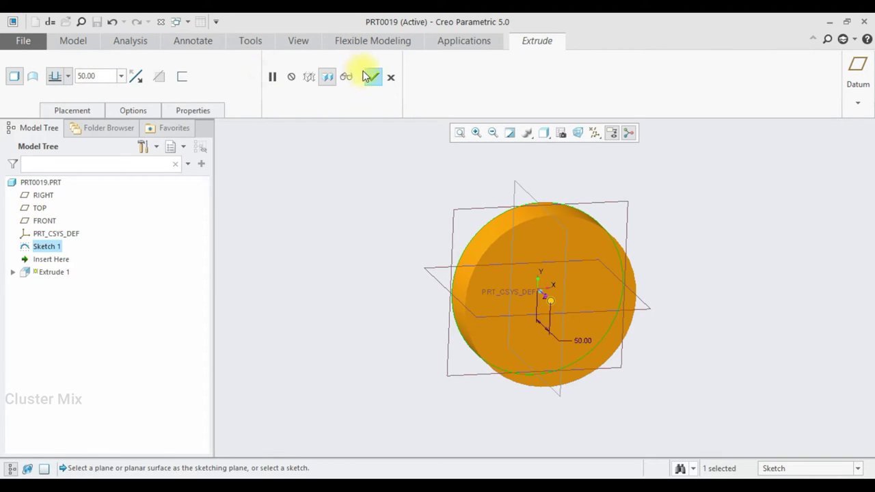
{"action": "left_click", "coordinate": [374, 78]}
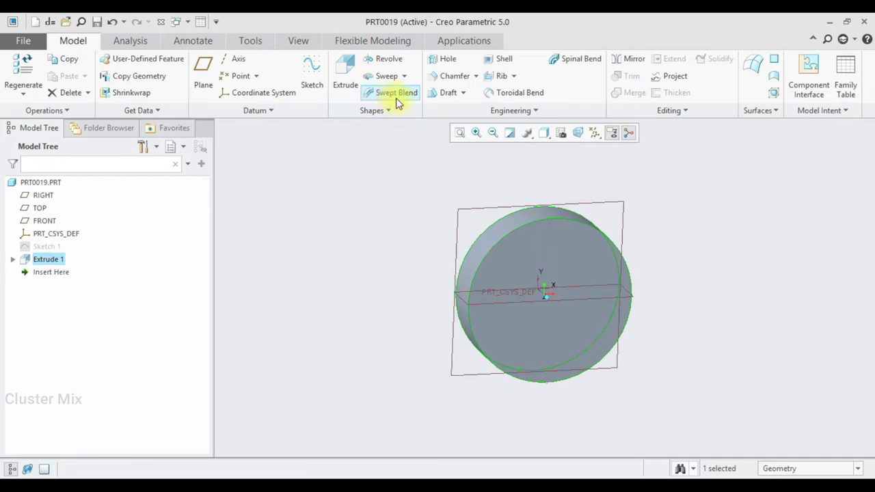
Sketch a circle on the disc's front face, centred on the vertical axis.
{"action": "left_click", "coordinate": [526, 255]}
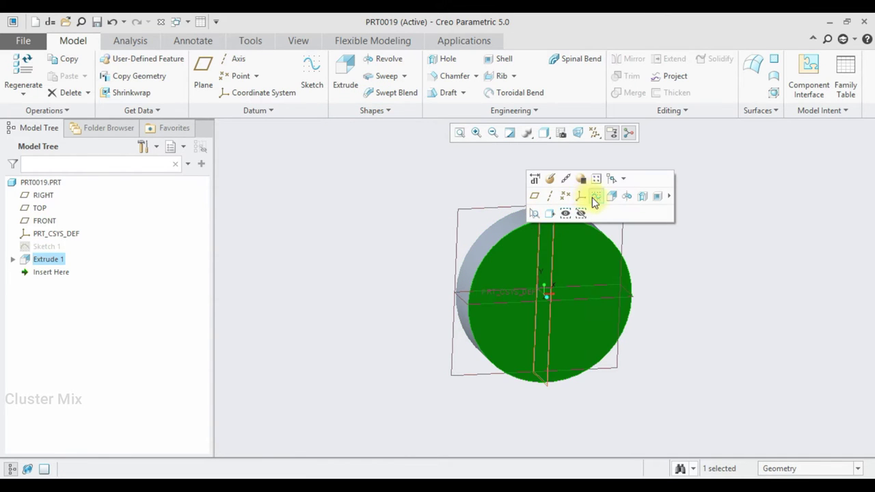
{"action": "left_click", "coordinate": [595, 197]}
{"action": "left_click", "coordinate": [15, 91]}
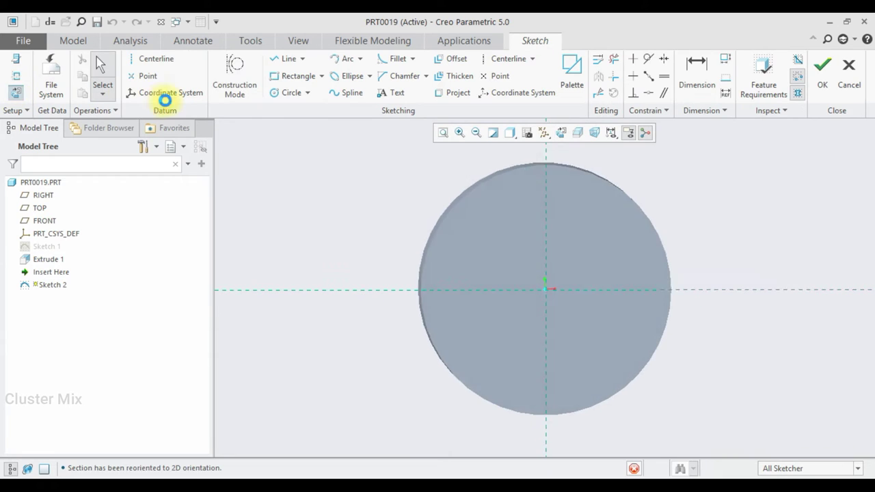
{"action": "left_click", "coordinate": [287, 93]}
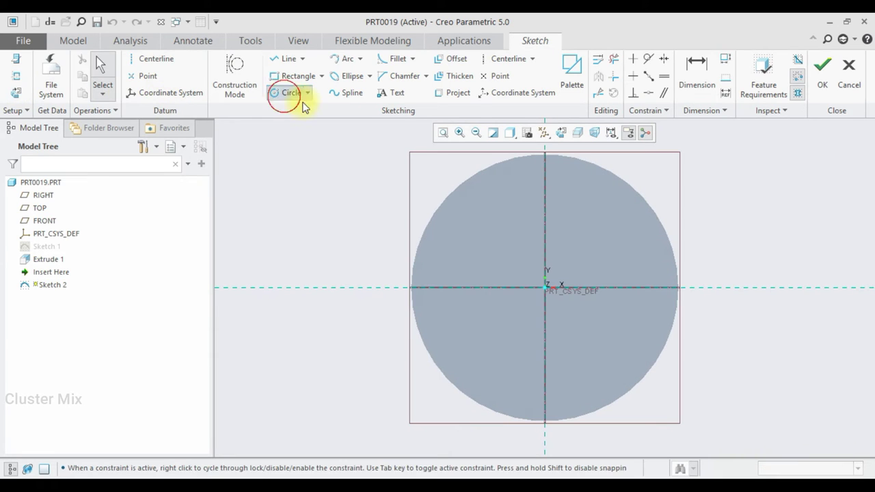
{"action": "left_click", "coordinate": [544, 236]}
{"action": "left_click", "coordinate": [521, 220]}
{"action": "middle_click", "coordinate": [538, 226]}
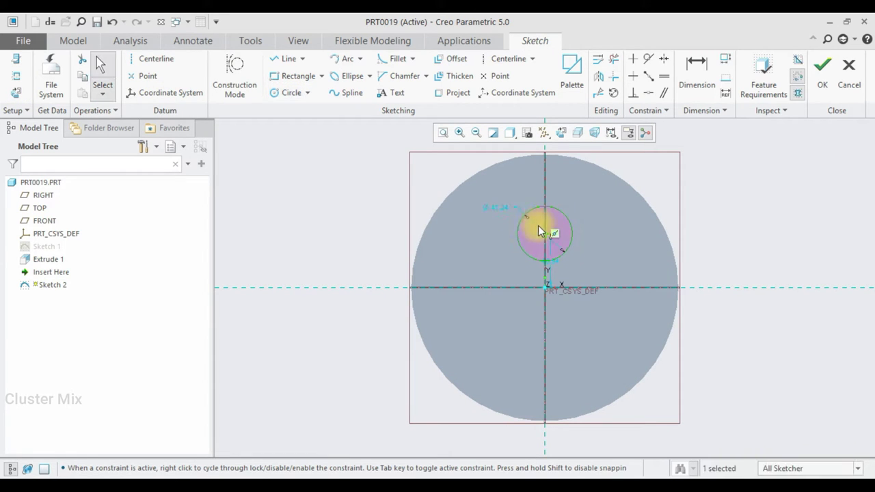
Dimension the circle to Ø52, centred 26 above the origin, and finish Sketch 2.
{"action": "double_click", "coordinate": [498, 207]}
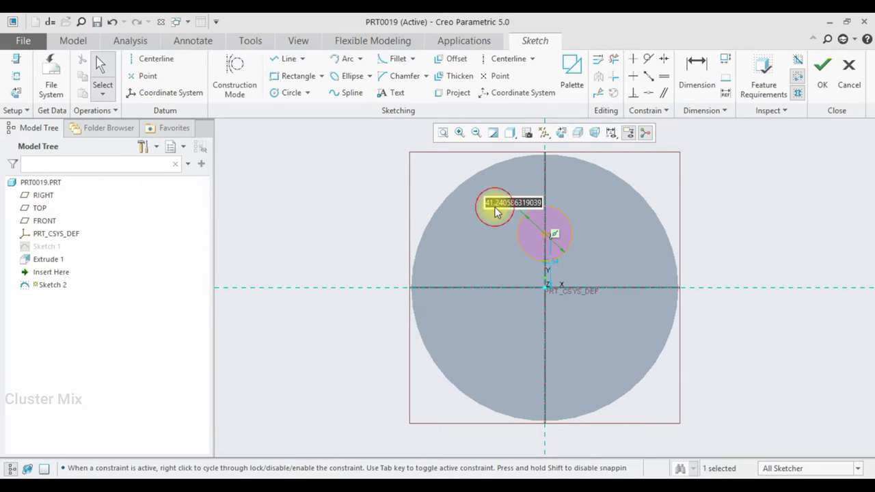
{"action": "type", "text": "52"}
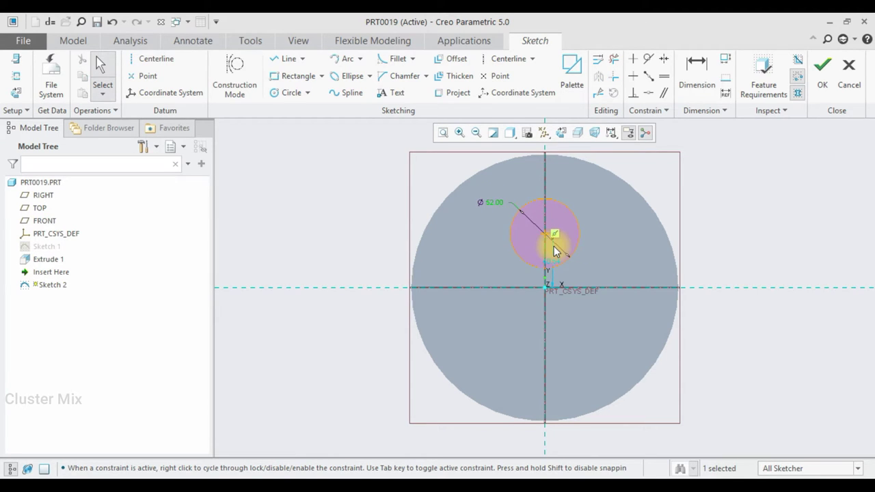
{"action": "double_click", "coordinate": [555, 258]}
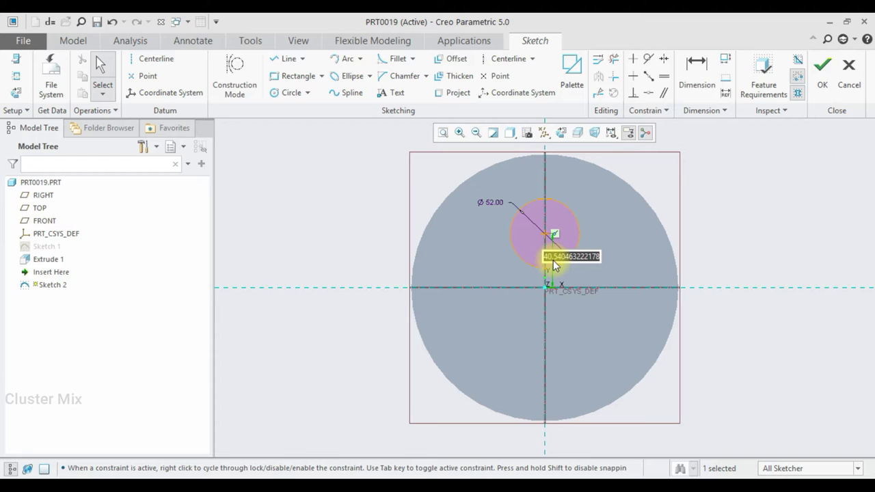
{"action": "type", "text": "26"}
{"action": "key", "text": "Return"}
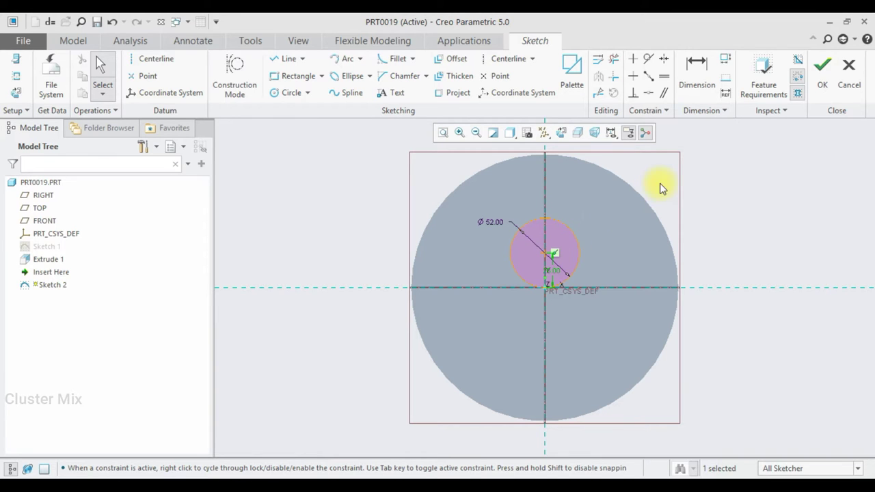
{"action": "scroll", "coordinate": [562, 266], "scroll_direction": "up", "scroll_amount": 3}
{"action": "scroll", "coordinate": [542, 288], "scroll_direction": "up", "scroll_amount": 3}
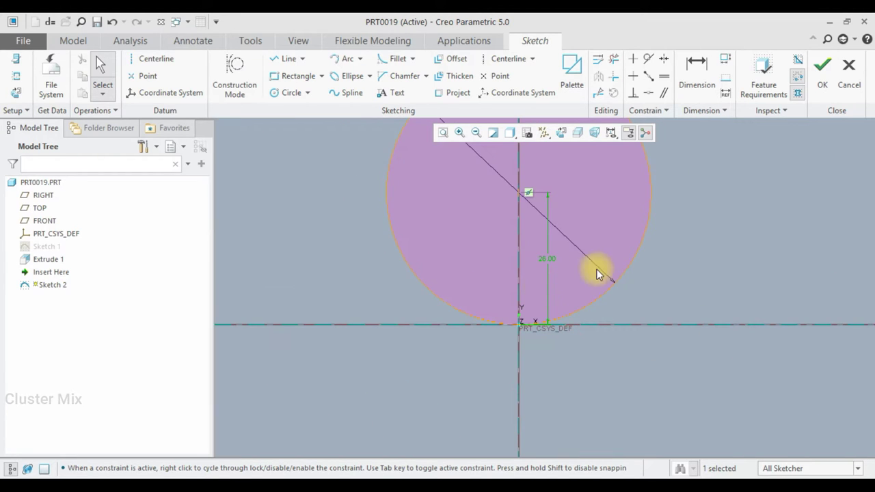
{"action": "scroll", "coordinate": [564, 309], "scroll_direction": "down", "scroll_amount": 2}
{"action": "scroll", "coordinate": [547, 311], "scroll_direction": "down", "scroll_amount": 5}
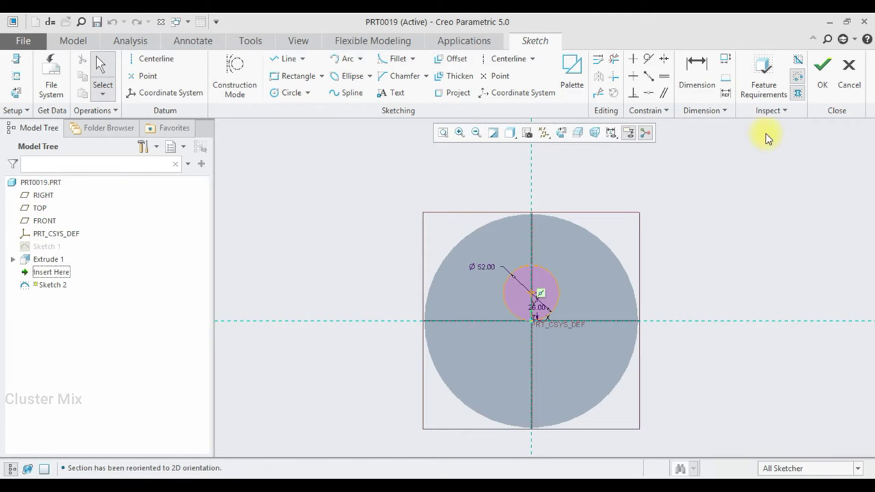
{"action": "left_click", "coordinate": [825, 72]}
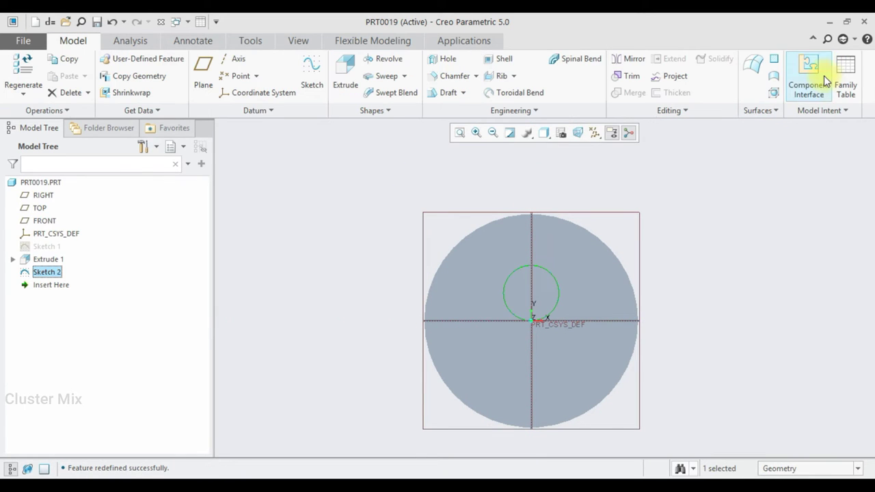
Extrude Sketch 2 to a depth of 70 as Extrude 2.
{"action": "left_click", "coordinate": [335, 71]}
{"action": "middle_click_drag", "start_coordinate": [511, 310], "coordinate": [536, 328]}
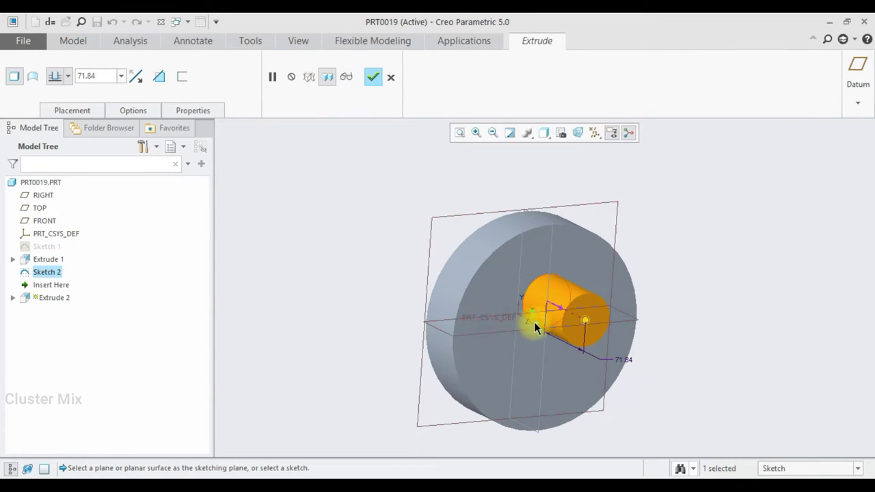
{"action": "double_click", "coordinate": [85, 76]}
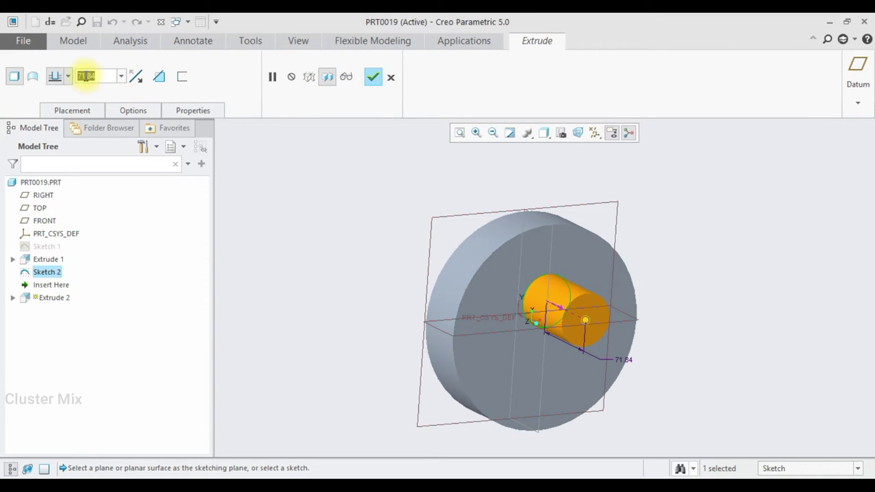
{"action": "key", "text": "BackSpace"}
{"action": "key", "text": "Return"}
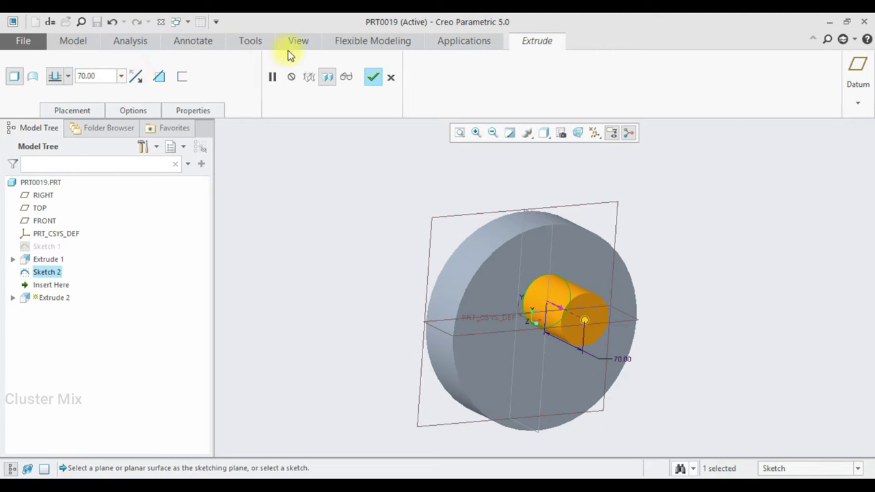
{"action": "left_click", "coordinate": [371, 79]}
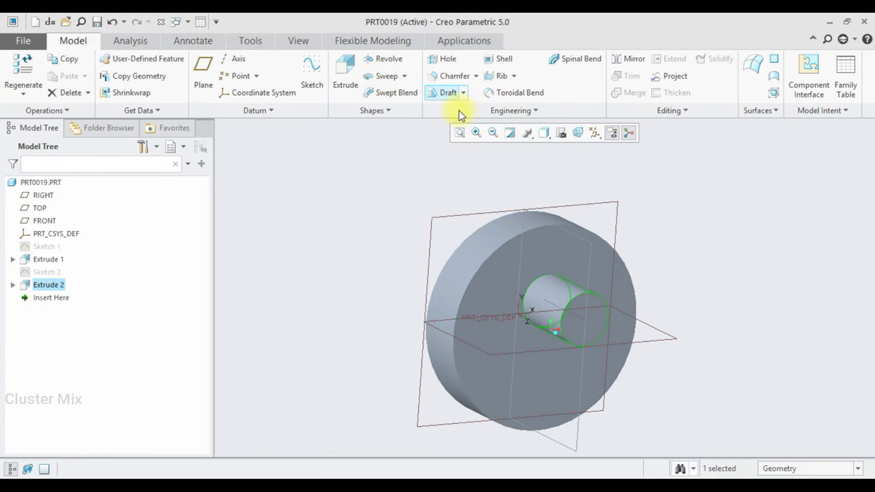
Start saving a copy of the part and browse to the Desktop.
{"action": "left_click", "coordinate": [687, 226]}
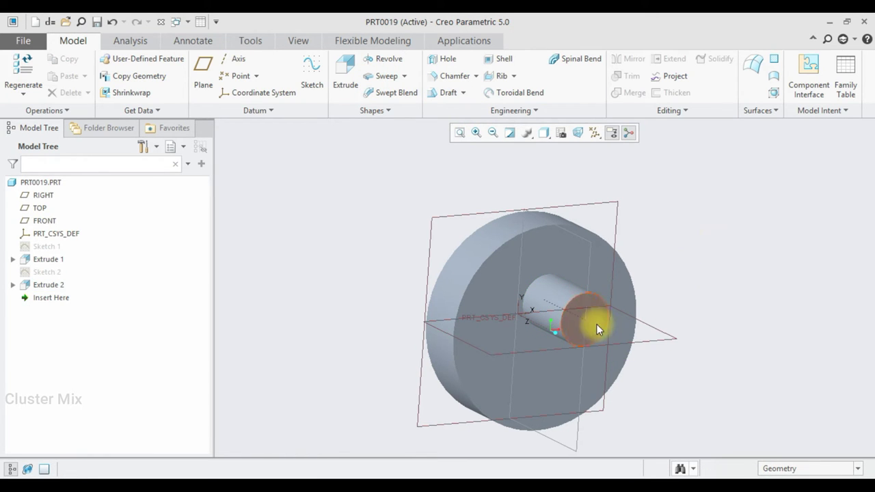
{"action": "scroll", "coordinate": [597, 324], "scroll_direction": "down", "scroll_amount": 1}
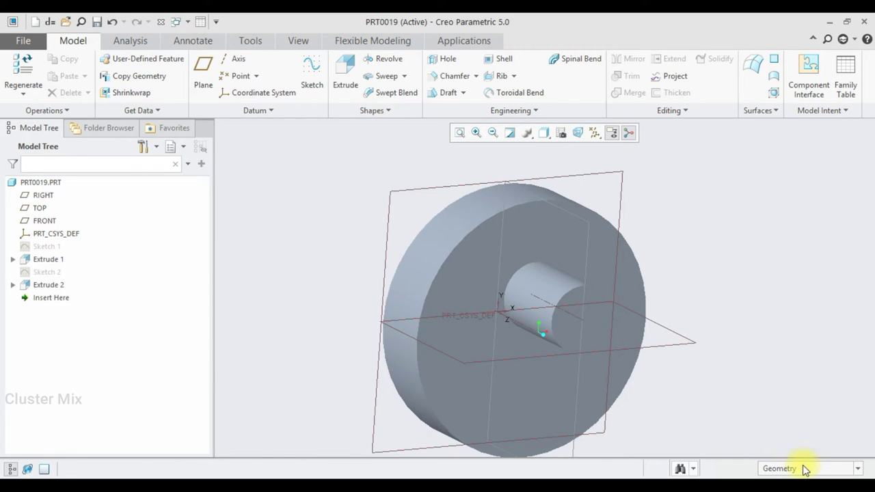
{"action": "scroll", "coordinate": [610, 301], "scroll_direction": "up", "scroll_amount": 4}
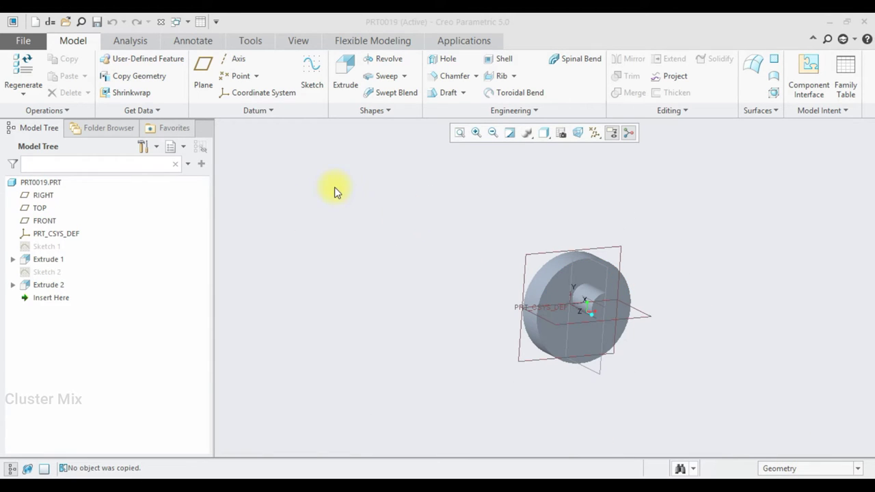
{"action": "left_click", "coordinate": [23, 39]}
{"action": "left_click", "coordinate": [25, 134]}
{"action": "left_click", "coordinate": [223, 142]}
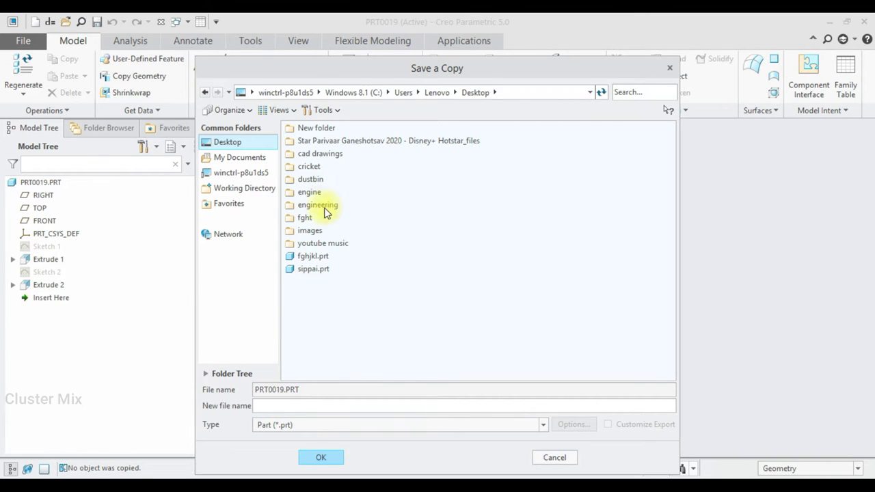
Create a 'radial engine' folder on the Desktop and save the copy there as BASEPRT.
{"action": "right_click", "coordinate": [323, 309]}
{"action": "left_click", "coordinate": [357, 341]}
{"action": "type", "text": "rad"}
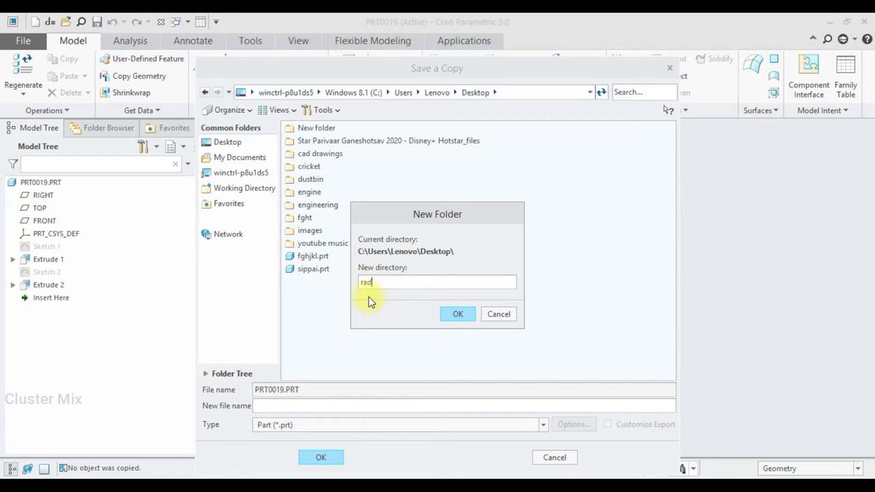
{"action": "type", "text": "ii"}
{"action": "type", "text": "a"}
{"action": "type", "text": "e"}
{"action": "left_click", "coordinate": [449, 312]}
{"action": "type", "text": "se"}
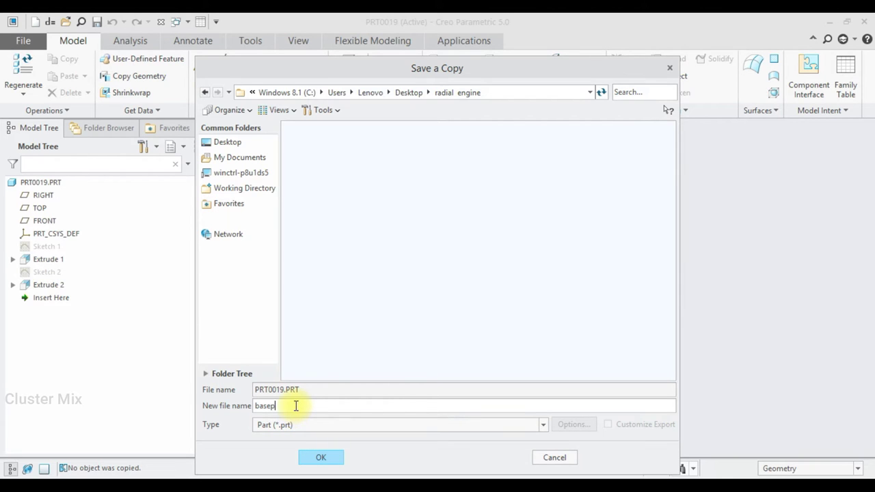
{"action": "left_click", "coordinate": [318, 452]}
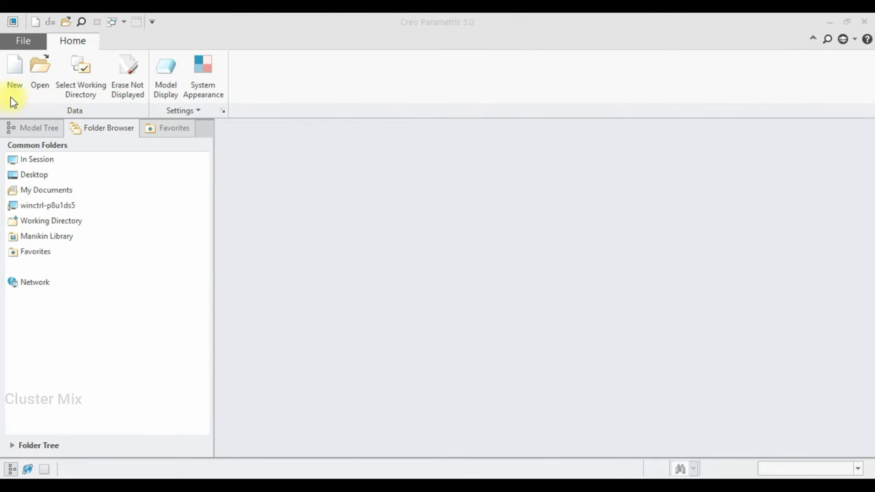
Create new solid part PRT0020 using the mmns_part_solid template.
{"action": "left_click", "coordinate": [17, 76]}
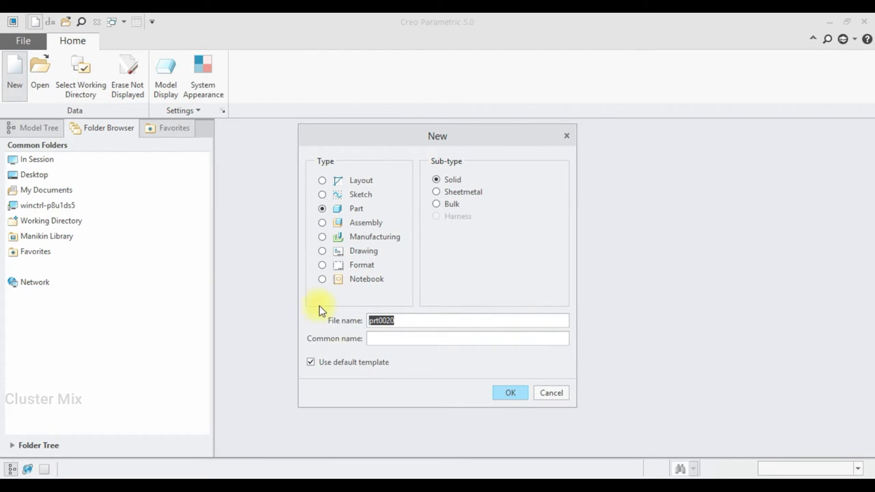
{"action": "left_click", "coordinate": [326, 363]}
{"action": "left_click", "coordinate": [505, 392]}
{"action": "left_click_drag", "start_coordinate": [543, 184], "coordinate": [542, 196]}
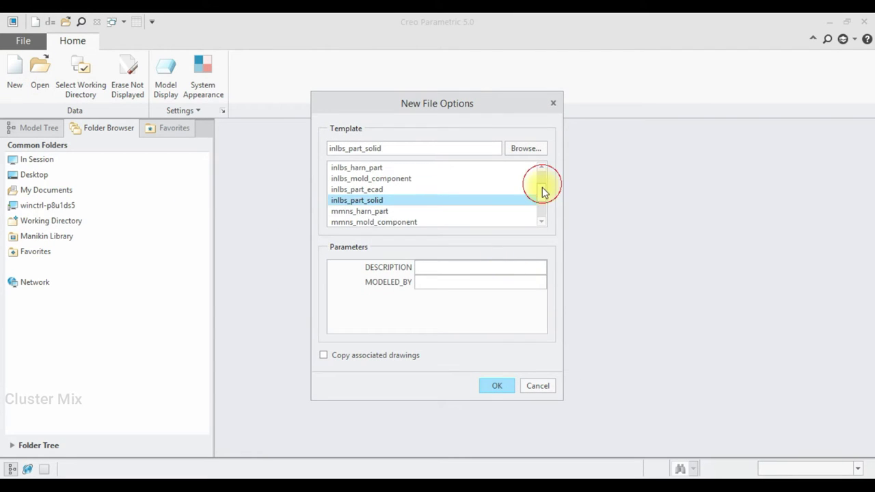
{"action": "double_click", "coordinate": [383, 210]}
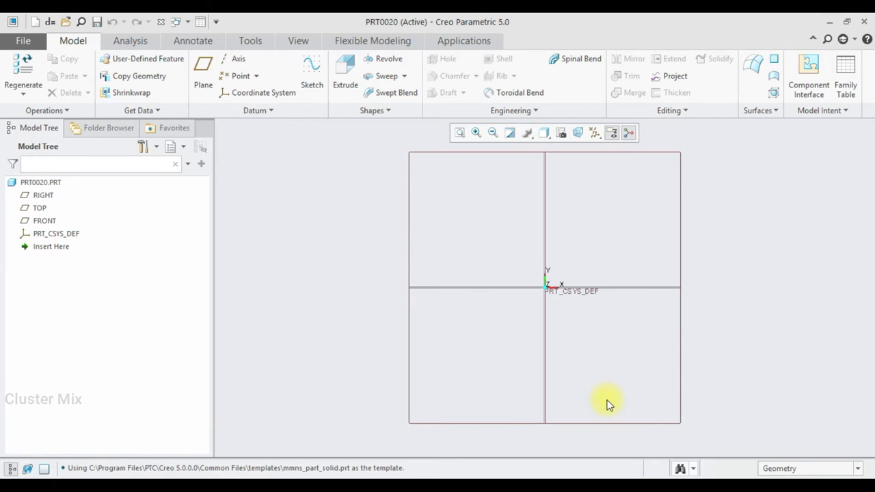
{"action": "left_click", "coordinate": [430, 217]}
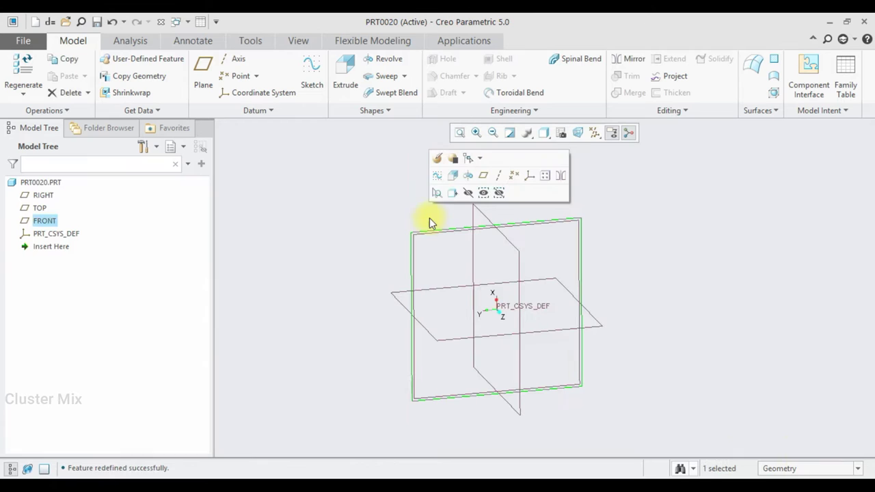
Draw two concentric circles centred on the origin in a sketch on FRONT.
{"action": "left_click", "coordinate": [438, 180]}
{"action": "left_click", "coordinate": [16, 96]}
{"action": "left_click", "coordinate": [281, 92]}
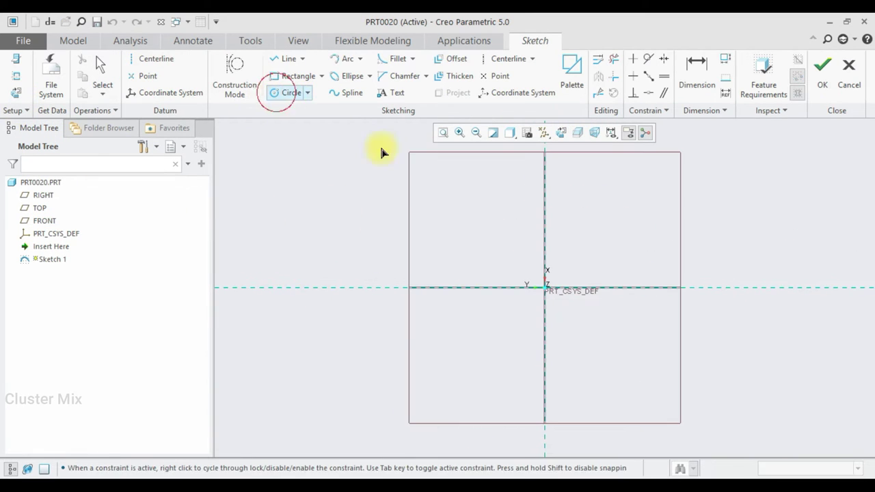
{"action": "left_click", "coordinate": [545, 287]}
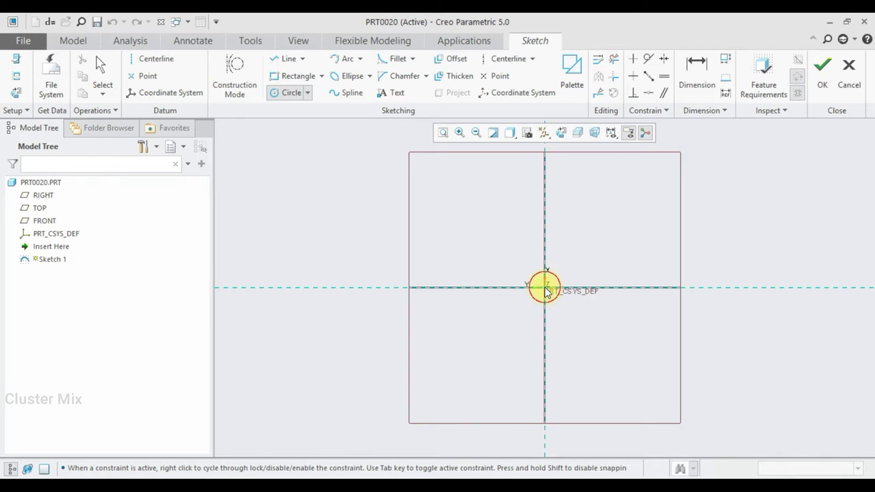
{"action": "left_click", "coordinate": [488, 245]}
{"action": "left_click", "coordinate": [545, 288]}
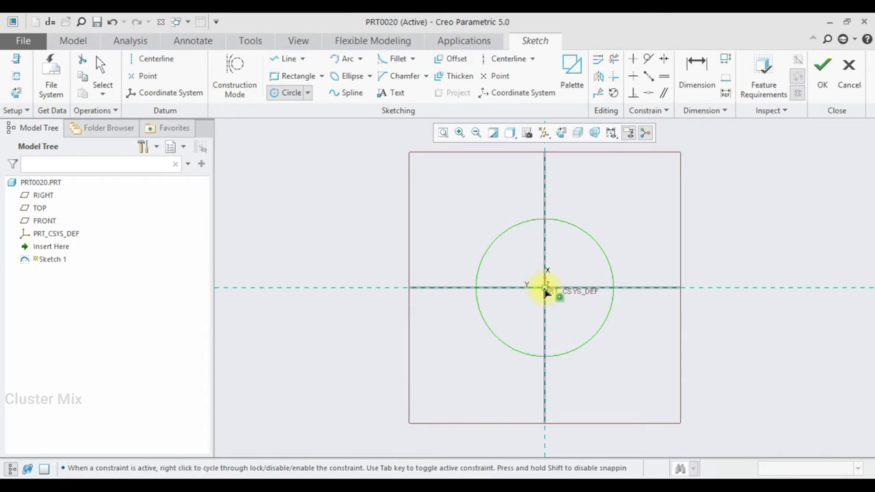
{"action": "left_click", "coordinate": [456, 244]}
{"action": "middle_click", "coordinate": [441, 244]}
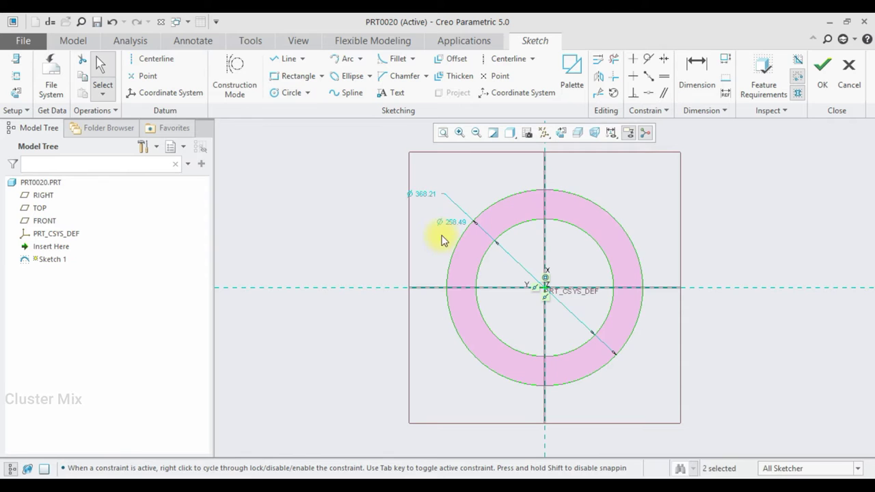
Set the circle diameters to 600 outer and 450 inner, then finish Sketch 1.
{"action": "left_click", "coordinate": [416, 196]}
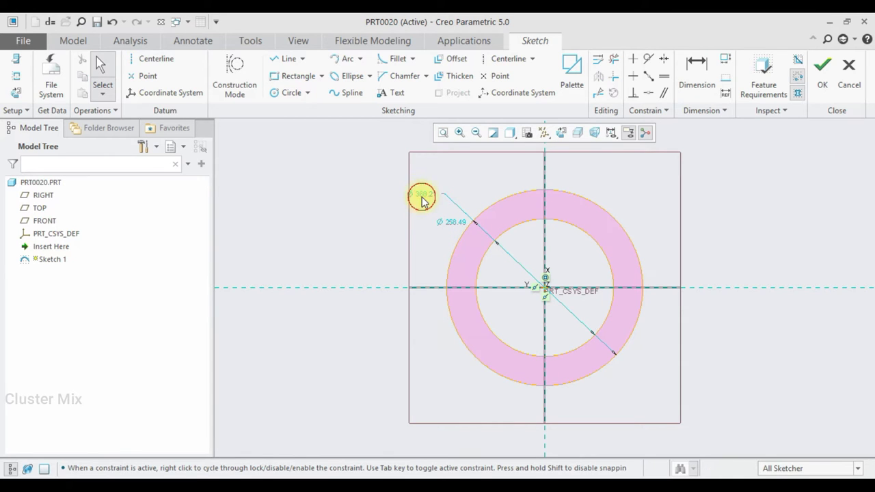
{"action": "double_click", "coordinate": [427, 197]}
{"action": "type", "text": "600"}
{"action": "key", "text": "Return"}
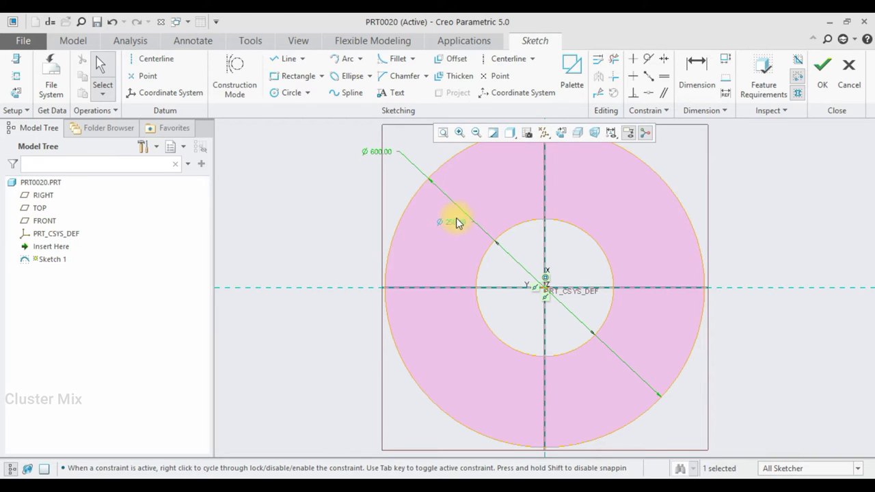
{"action": "double_click", "coordinate": [455, 224]}
{"action": "type", "text": "450"}
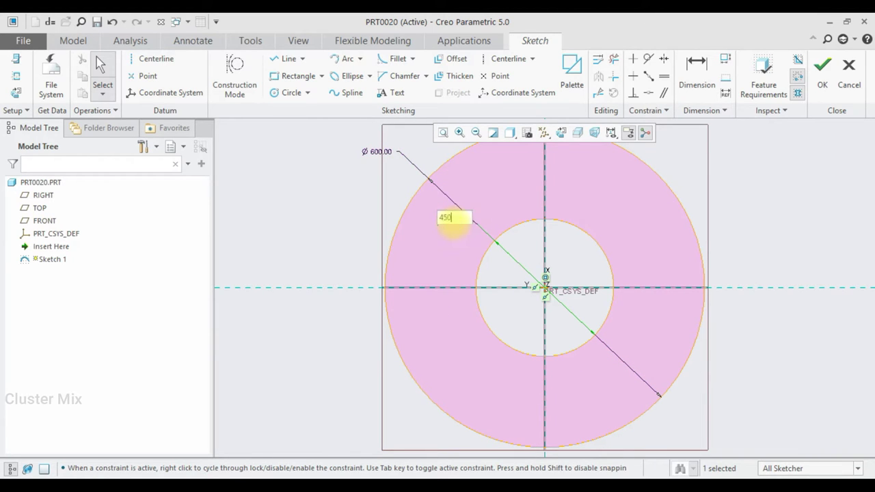
{"action": "key", "text": "Return"}
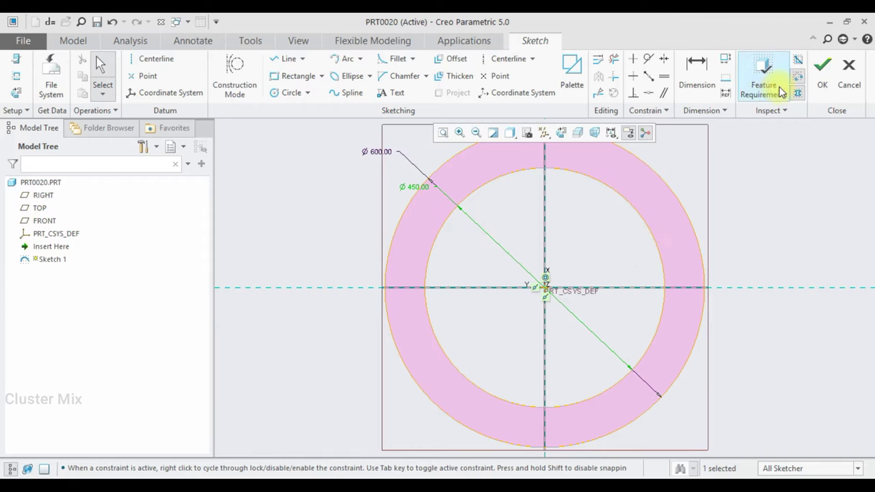
{"action": "left_click", "coordinate": [818, 81]}
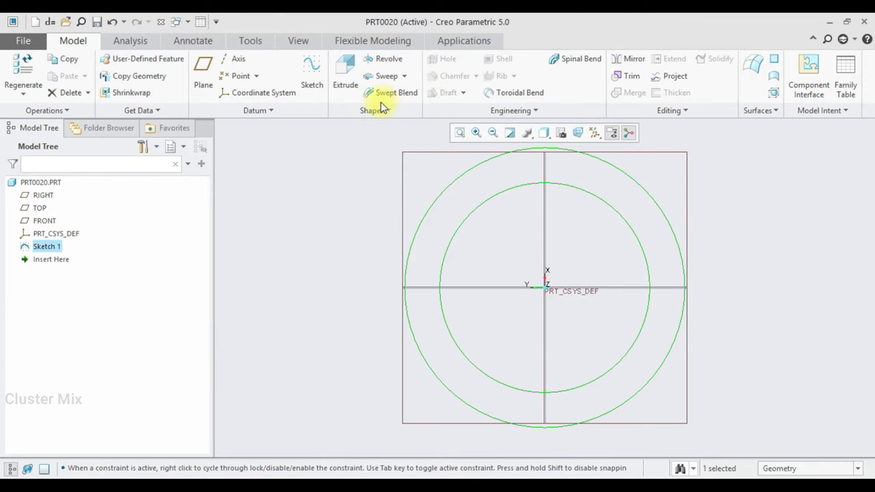
Extrude the Sketch 1 ring symmetrically to a depth of 150.
{"action": "left_click", "coordinate": [346, 86]}
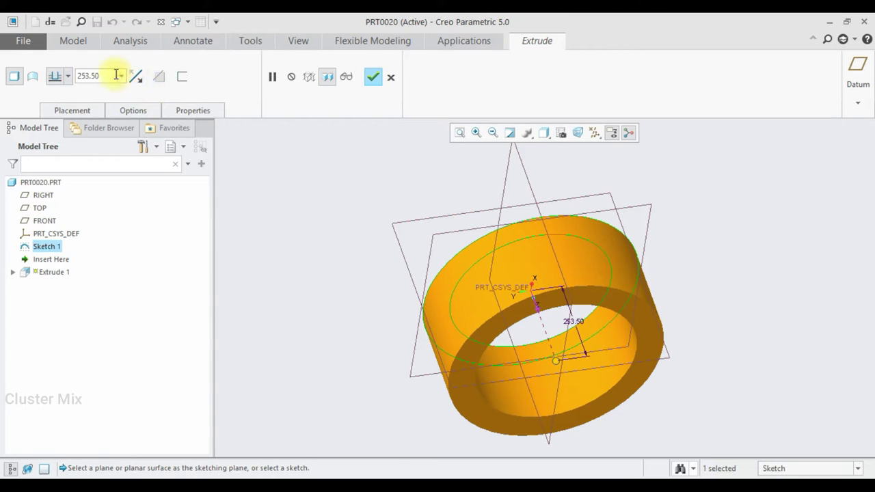
{"action": "left_click", "coordinate": [69, 77]}
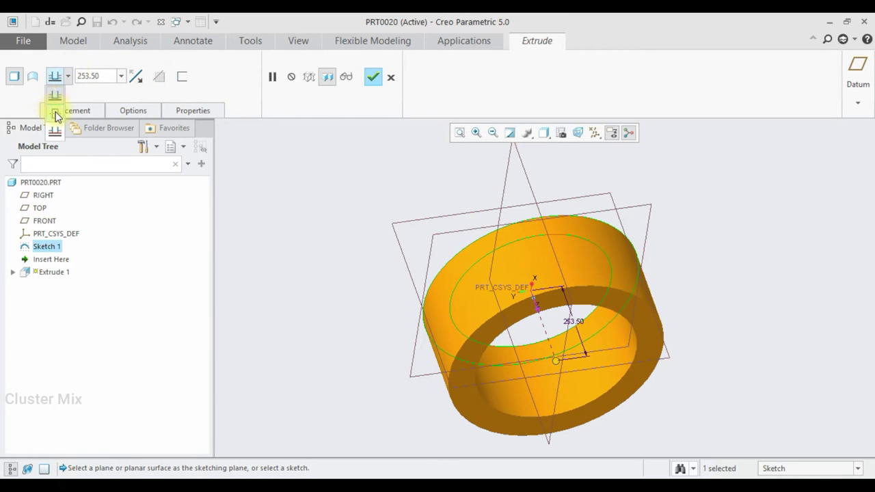
{"action": "left_click", "coordinate": [54, 113]}
{"action": "double_click", "coordinate": [89, 76]}
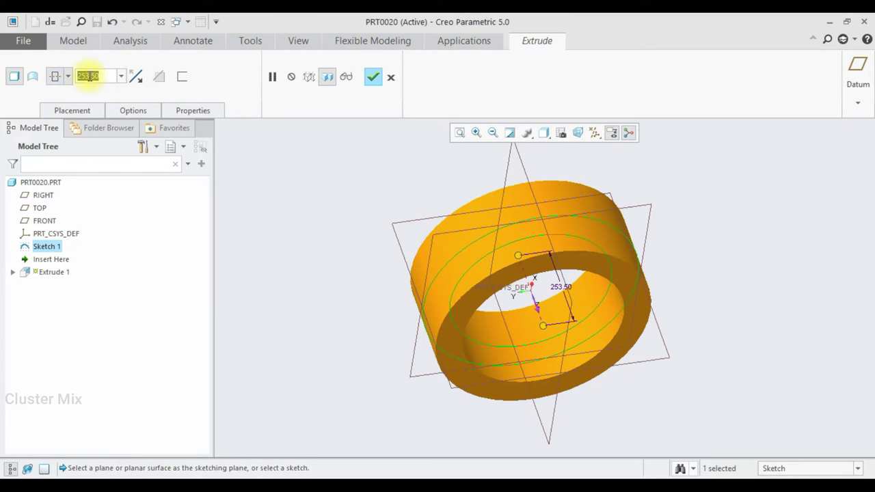
{"action": "type", "text": "1"}
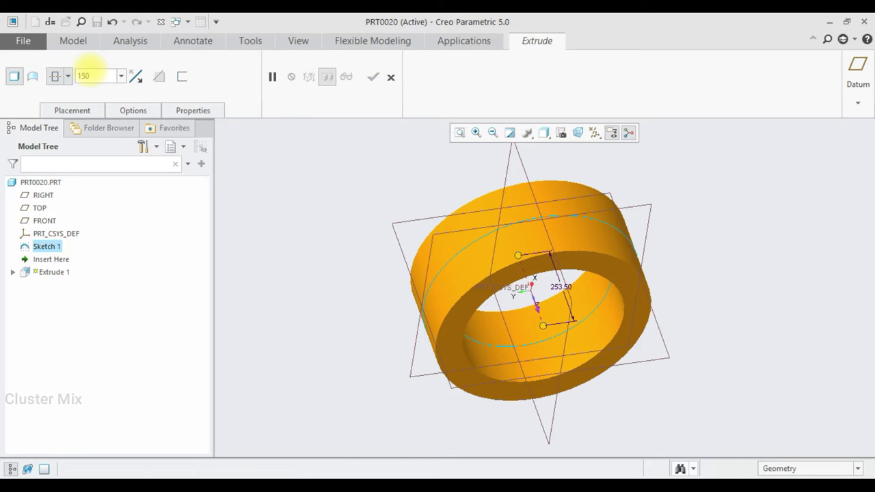
{"action": "key", "text": "Return"}
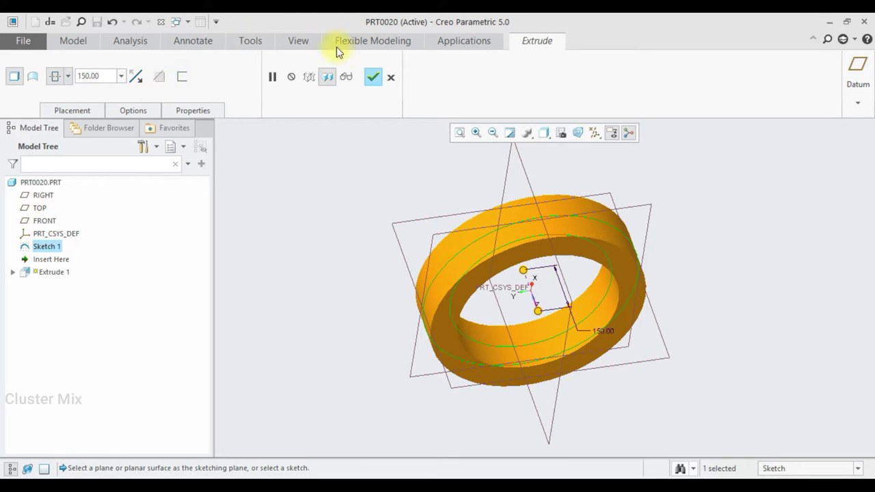
{"action": "left_click", "coordinate": [373, 78]}
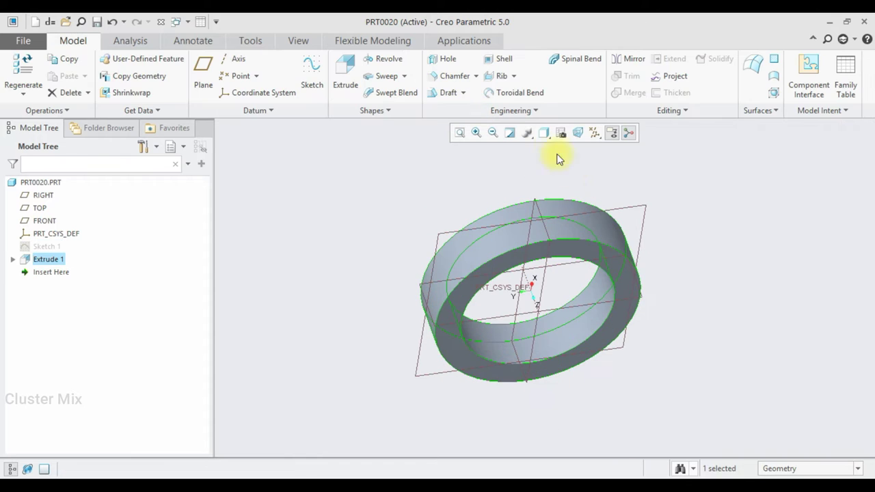
Sketch a circle centred on the origin on a datum plane inside the ring.
{"action": "left_click", "coordinate": [701, 222]}
{"action": "scroll", "coordinate": [682, 284], "scroll_direction": "up", "scroll_amount": 2}
{"action": "scroll", "coordinate": [677, 287], "scroll_direction": "down", "scroll_amount": 2}
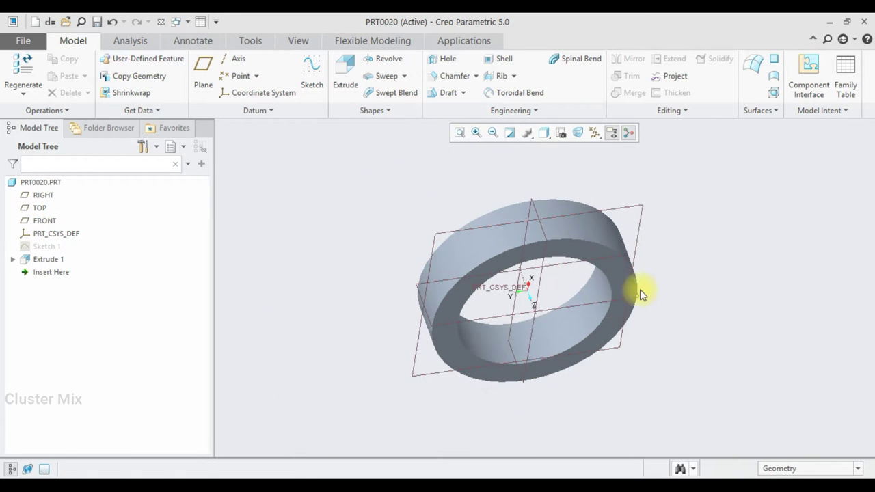
{"action": "left_click", "coordinate": [545, 311]}
{"action": "left_click", "coordinate": [555, 253]}
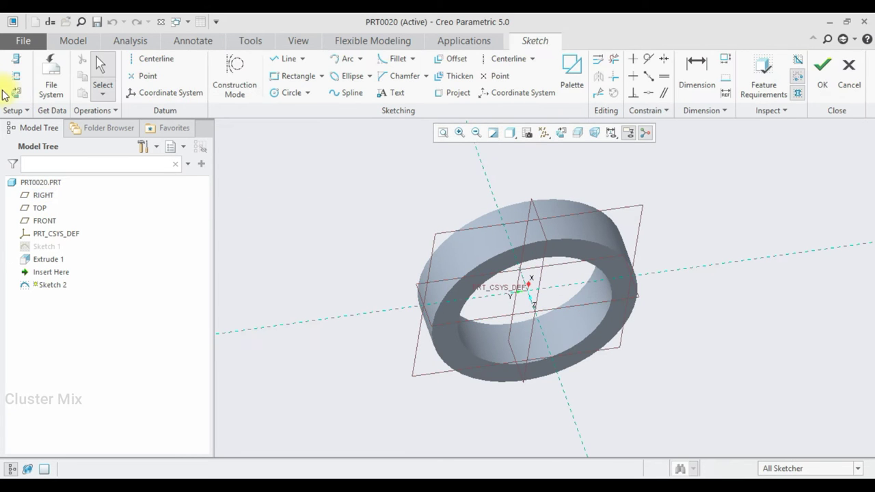
{"action": "left_click", "coordinate": [13, 93]}
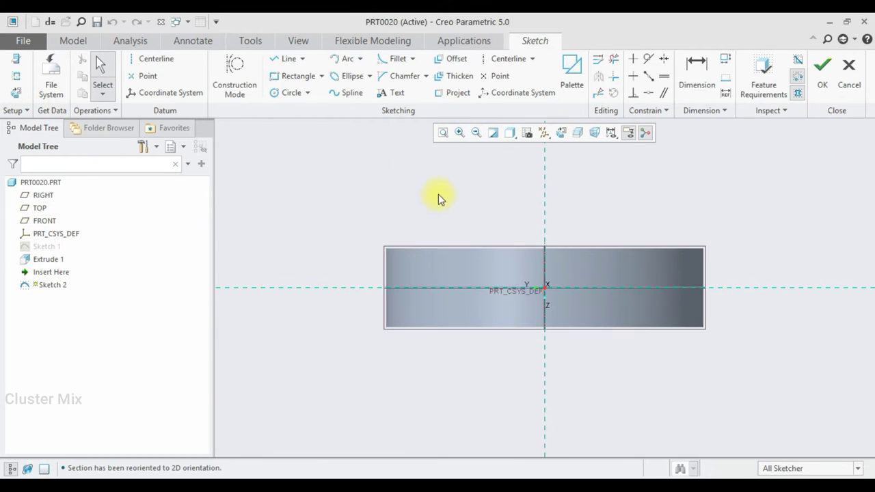
{"action": "left_click", "coordinate": [286, 91]}
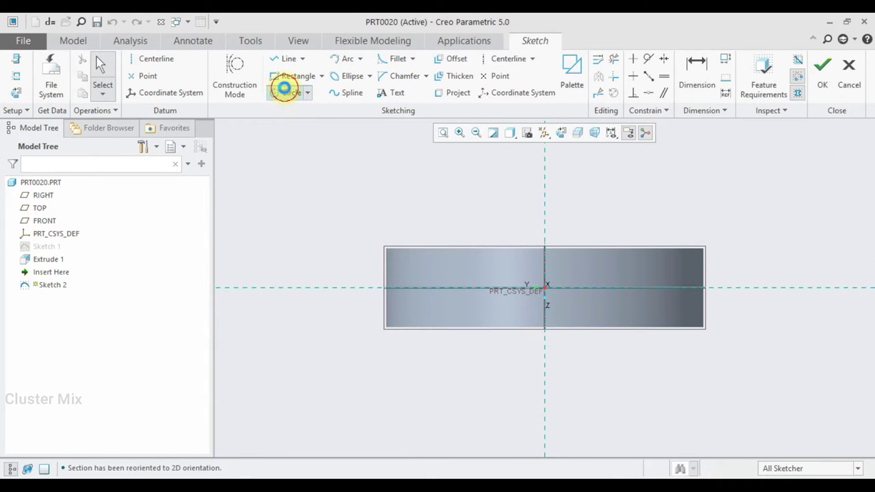
{"action": "left_click", "coordinate": [545, 287]}
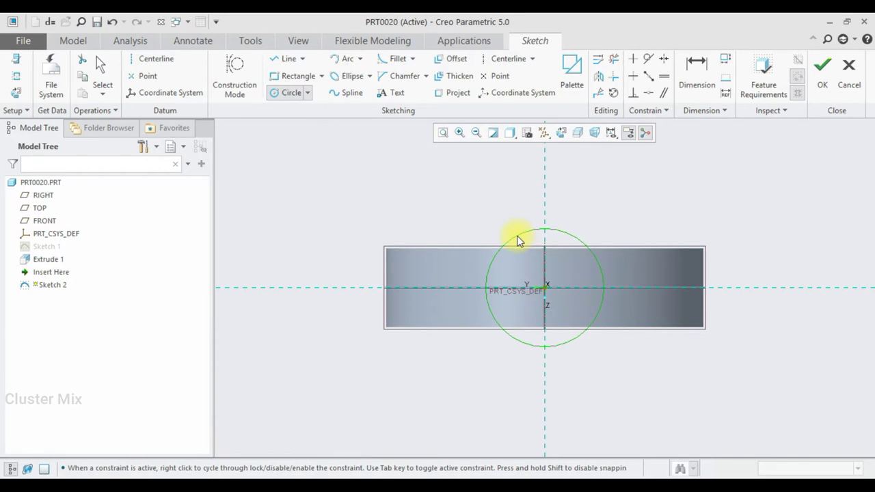
{"action": "left_click", "coordinate": [517, 235]}
{"action": "middle_click", "coordinate": [514, 236]}
Set the circle's diameter to 93 and finish Sketch 2.
{"action": "double_click", "coordinate": [458, 232]}
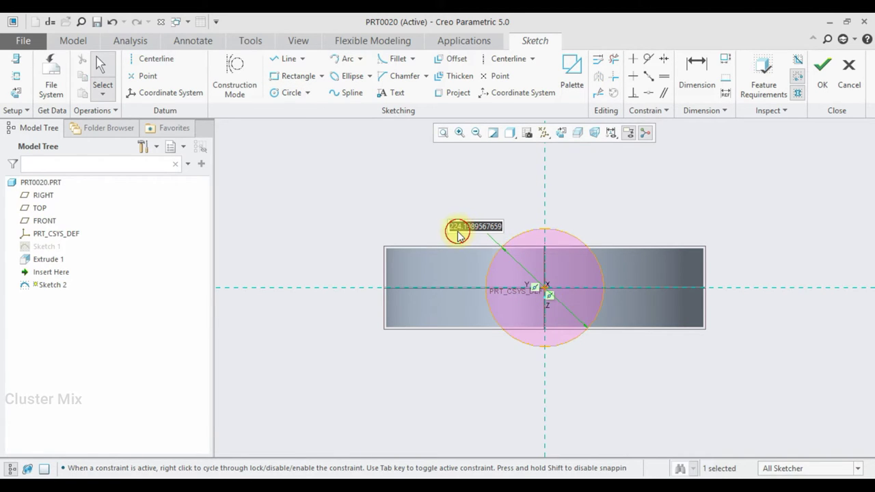
{"action": "type", "text": "93"}
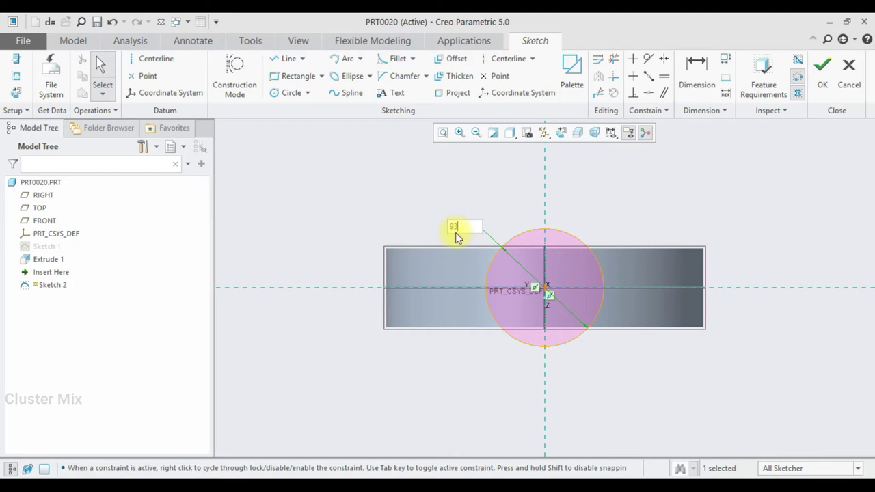
{"action": "key", "text": "Return"}
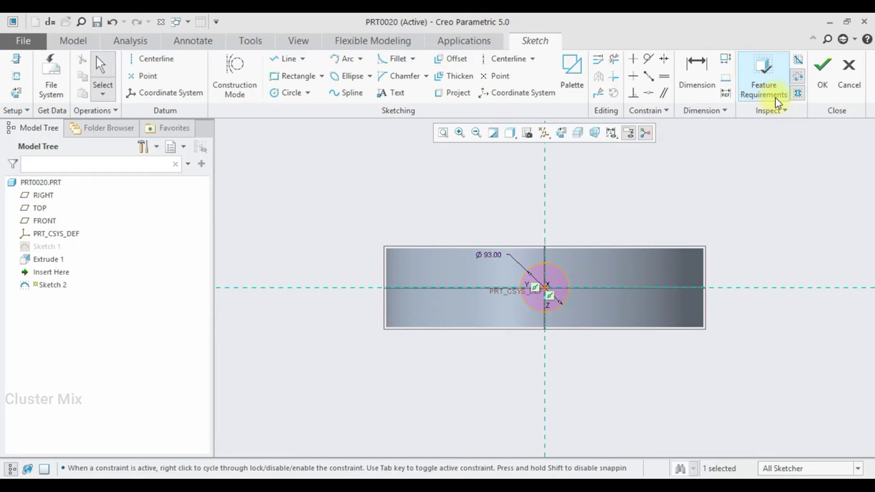
{"action": "left_click", "coordinate": [817, 88]}
{"action": "mouse_move", "coordinate": [664, 260]}
{"action": "middle_mouse_down"}
{"action": "mouse_move", "coordinate": [541, 326]}
{"action": "mouse_move", "coordinate": [539, 311]}
{"action": "middle_mouse_up"}
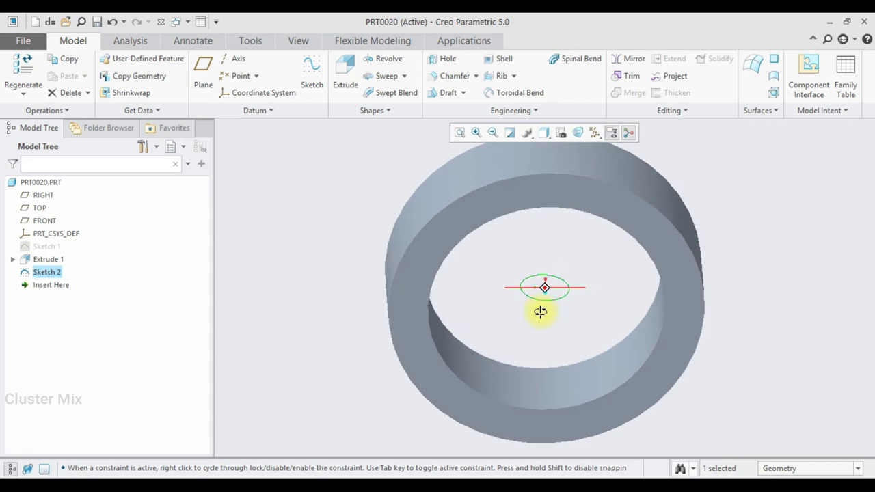
Cut the Ø93 circle through the ring rim as a 446.20-deep remove-material extrusion.
{"action": "left_click", "coordinate": [344, 70]}
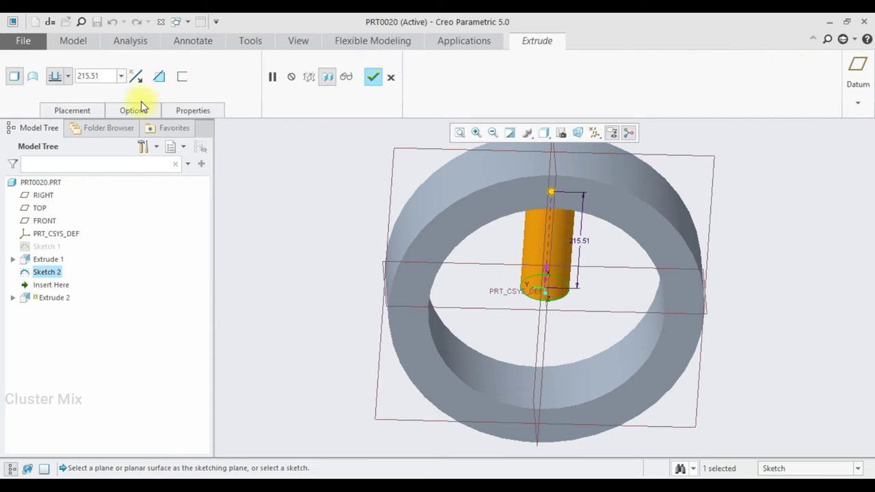
{"action": "left_click", "coordinate": [158, 77]}
{"action": "scroll", "coordinate": [470, 294], "scroll_direction": "down", "scroll_amount": 3}
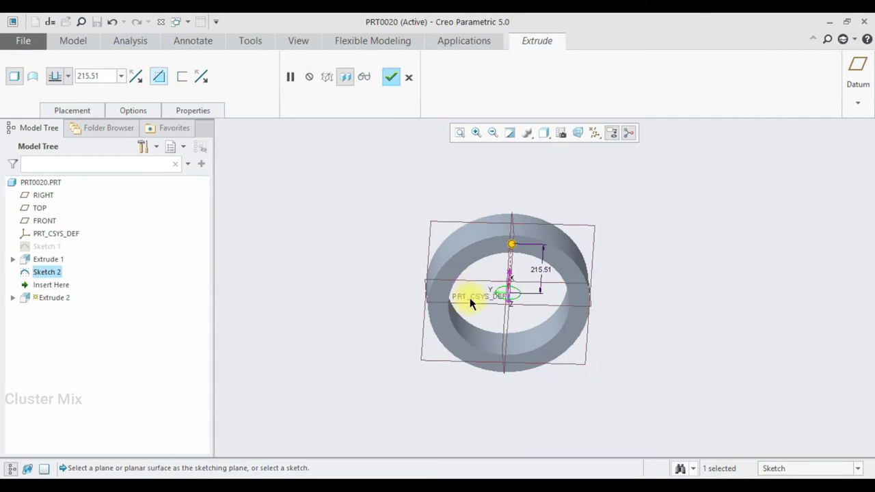
{"action": "left_click_drag", "start_coordinate": [511, 247], "coordinate": [515, 192]}
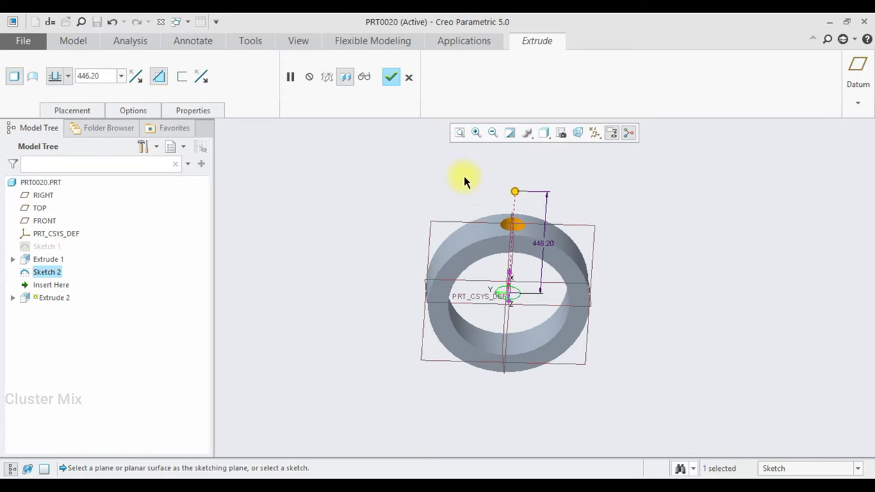
{"action": "left_click", "coordinate": [392, 79]}
{"action": "left_click", "coordinate": [608, 171]}
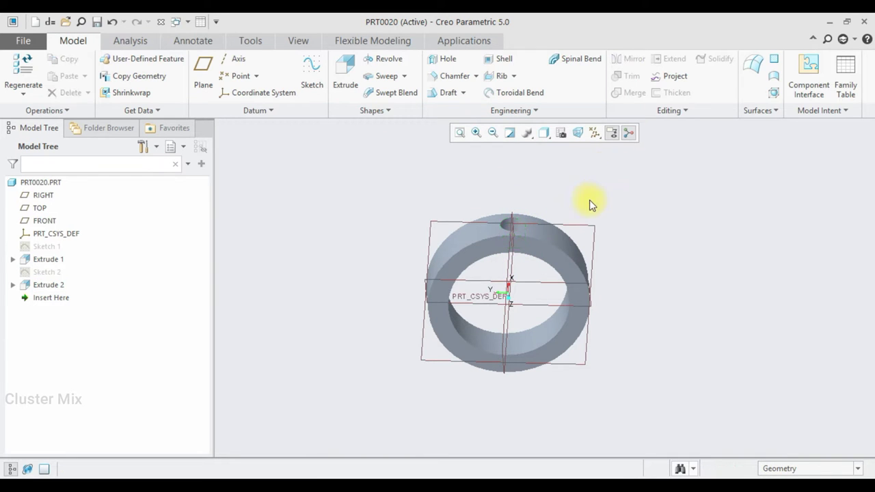
{"action": "middle_click_drag", "start_coordinate": [569, 199], "coordinate": [504, 270]}
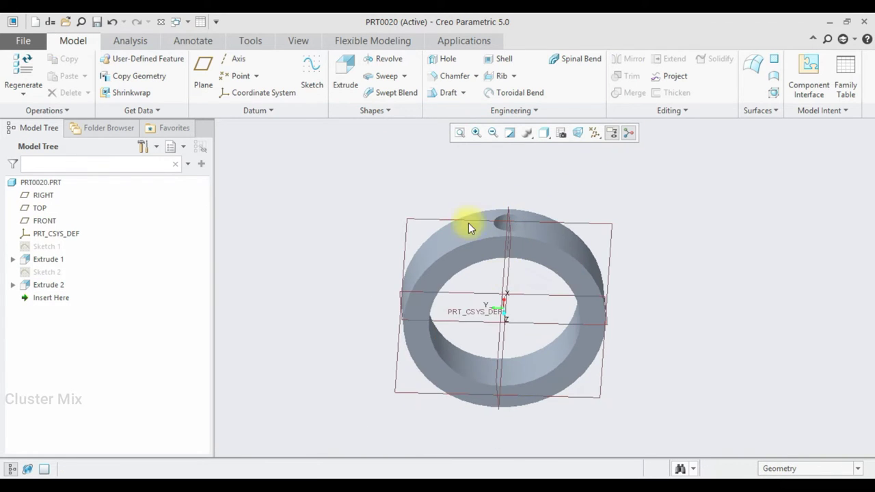
{"action": "scroll", "coordinate": [658, 291], "scroll_direction": "down", "scroll_amount": 3}
{"action": "scroll", "coordinate": [646, 297], "scroll_direction": "up", "scroll_amount": 3}
{"action": "mouse_move", "coordinate": [638, 301]}
{"action": "middle_mouse_down"}
{"action": "mouse_move", "coordinate": [620, 294]}
{"action": "mouse_move", "coordinate": [614, 273]}
{"action": "mouse_move", "coordinate": [618, 308]}
{"action": "middle_mouse_up"}
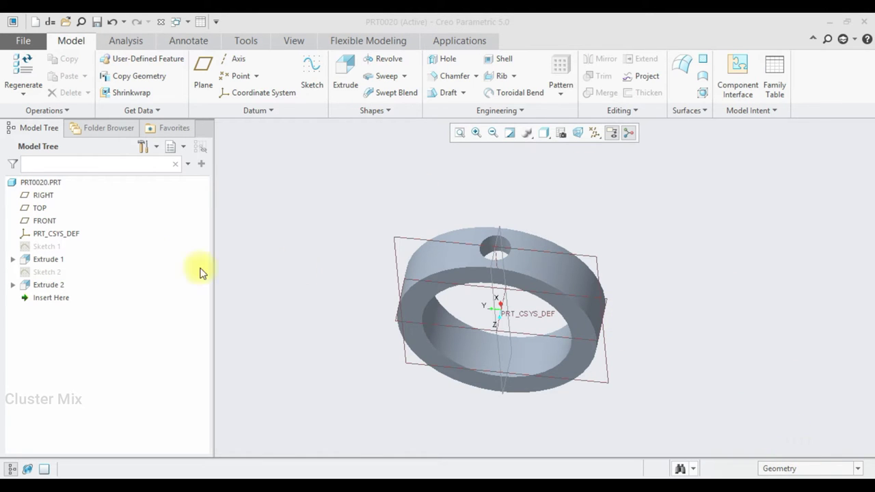
Start an axis pattern of Extrude 2 around the coordinate system axis.
{"action": "left_click", "coordinate": [51, 284]}
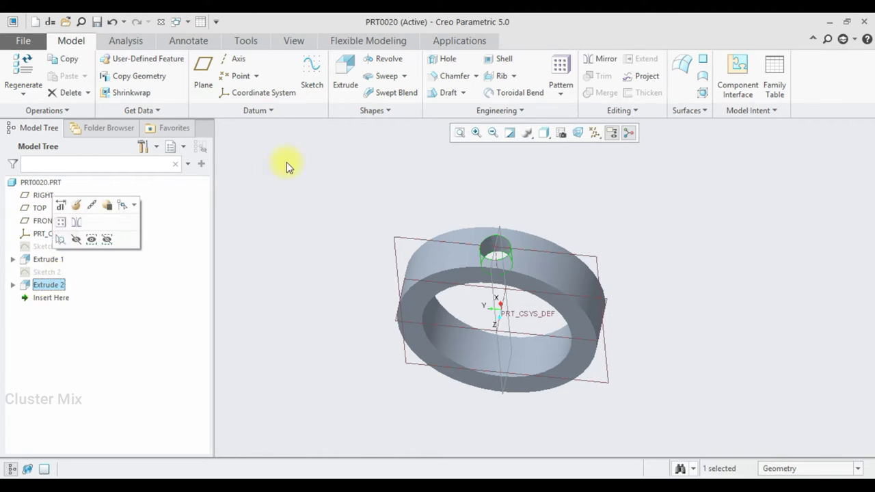
{"action": "left_click", "coordinate": [557, 68]}
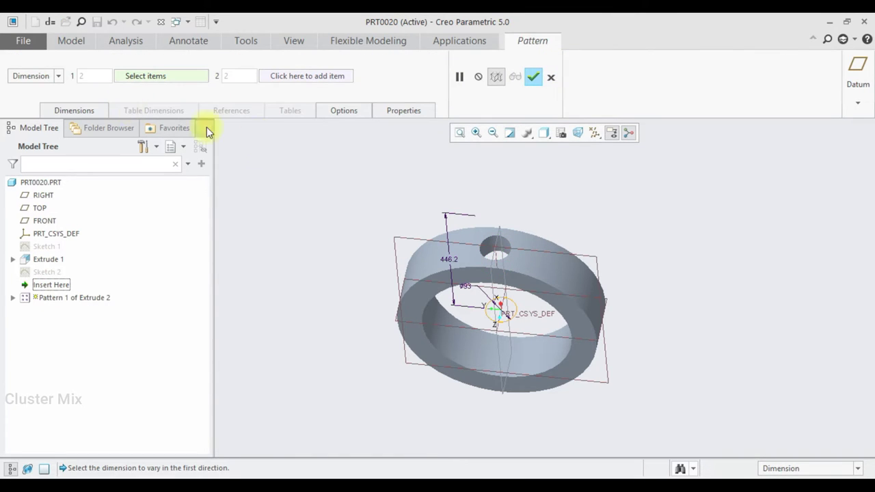
{"action": "left_click", "coordinate": [59, 76]}
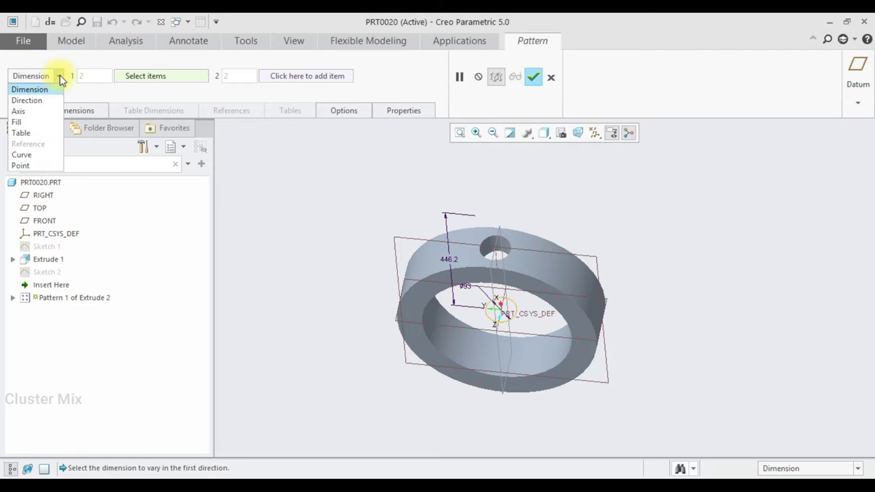
{"action": "left_click", "coordinate": [18, 110]}
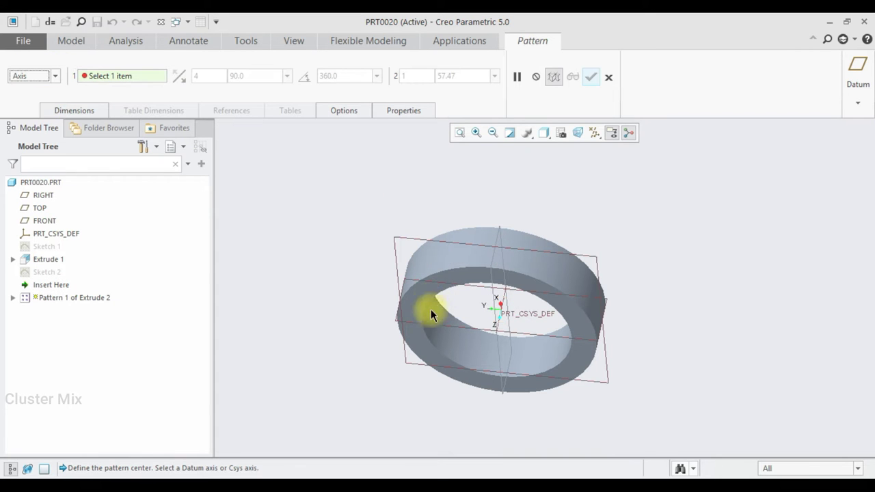
{"action": "middle_click_drag", "start_coordinate": [484, 329], "coordinate": [501, 319]}
{"action": "scroll", "coordinate": [501, 319], "scroll_direction": "down", "scroll_amount": 3}
{"action": "scroll", "coordinate": [501, 301], "scroll_direction": "down", "scroll_amount": 2}
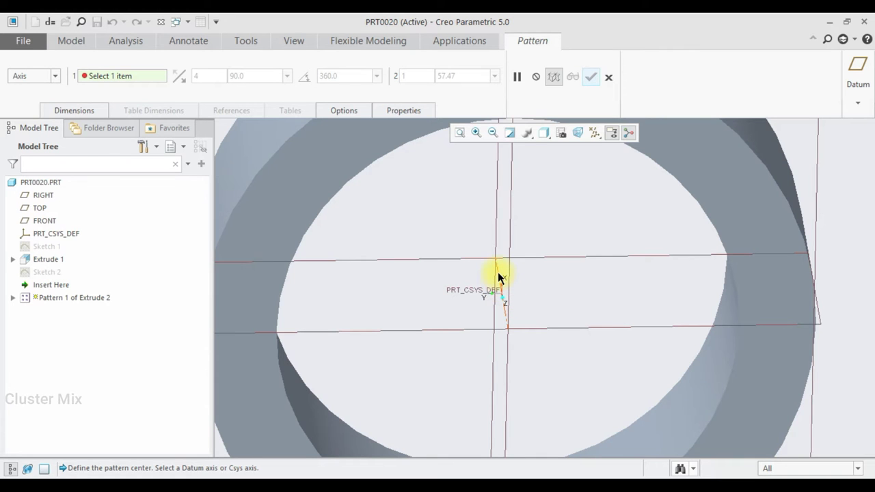
{"action": "key", "text": "ctrl+d"}
{"action": "scroll", "coordinate": [438, 348], "scroll_direction": "down", "scroll_amount": 5}
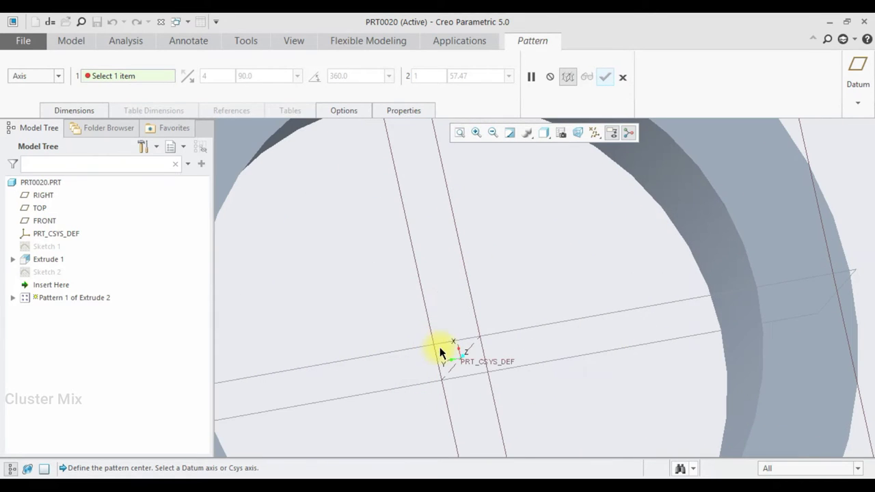
{"action": "left_click", "coordinate": [470, 351]}
{"action": "scroll", "coordinate": [477, 362], "scroll_direction": "up", "scroll_amount": 5}
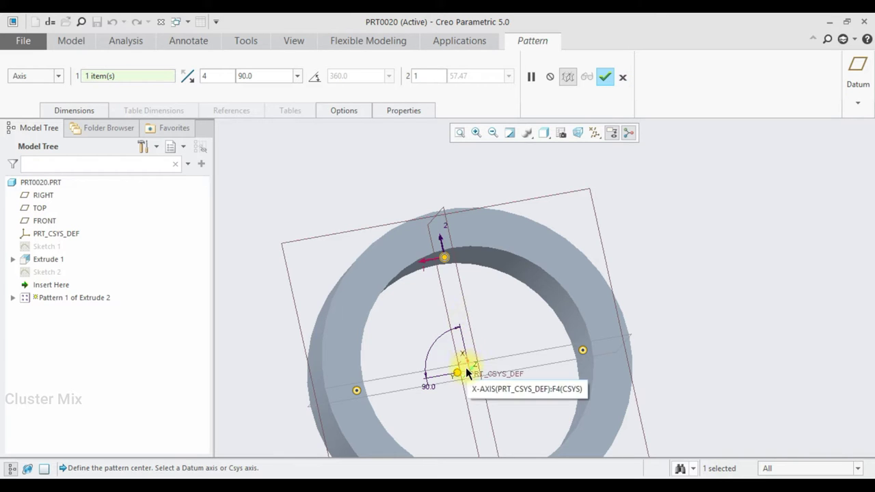
{"action": "key", "text": "ctrl+d"}
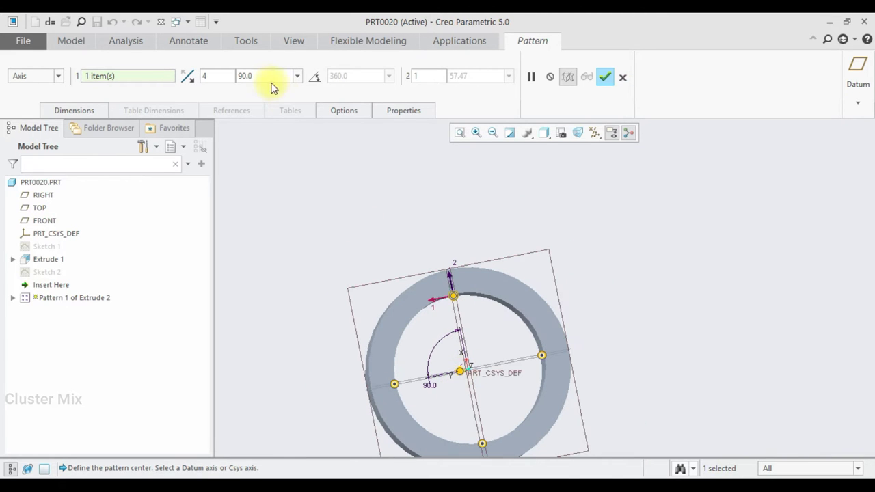
Set the pattern to 5 members spaced 360/5 degrees apart and confirm it.
{"action": "left_click", "coordinate": [212, 77]}
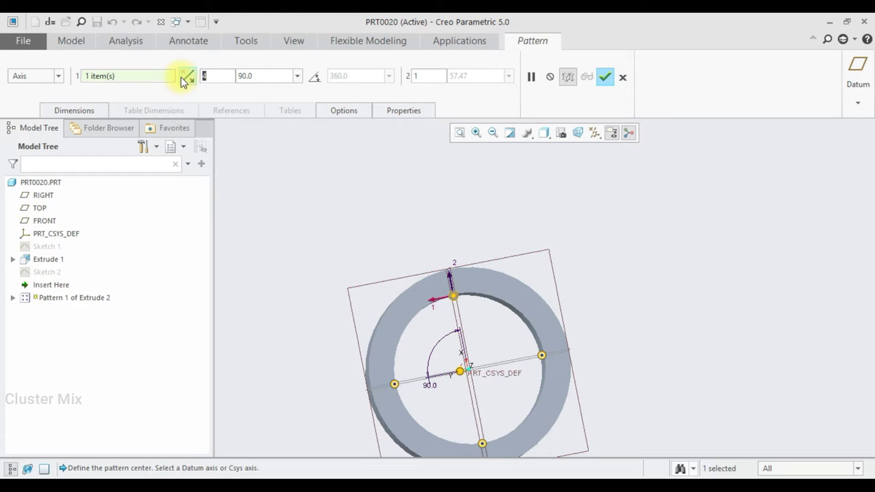
{"action": "left_click", "coordinate": [183, 78]}
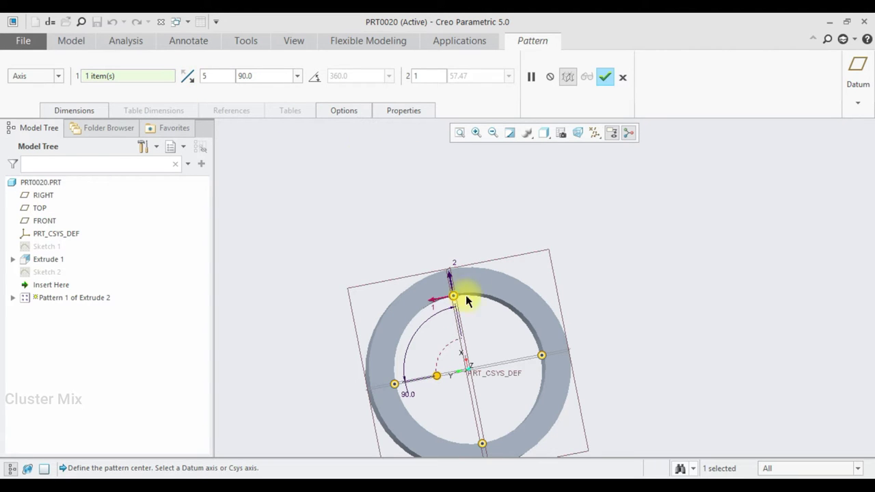
{"action": "double_click", "coordinate": [272, 75]}
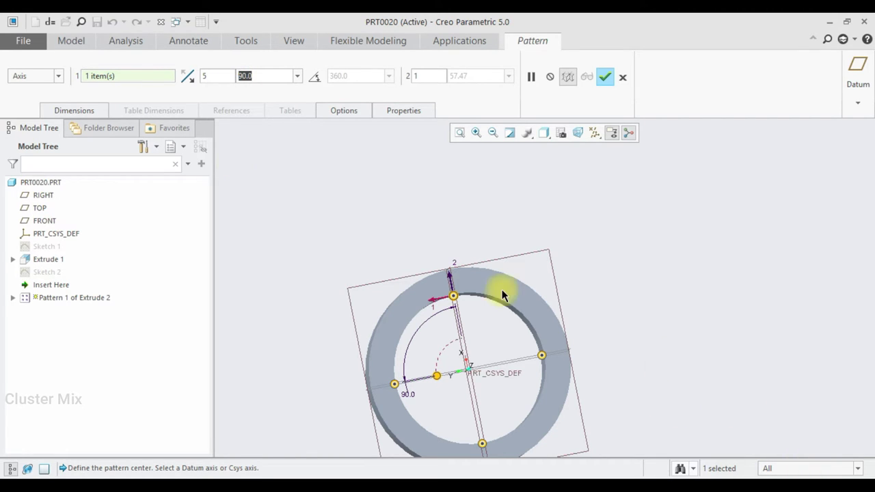
{"action": "type", "text": "360"}
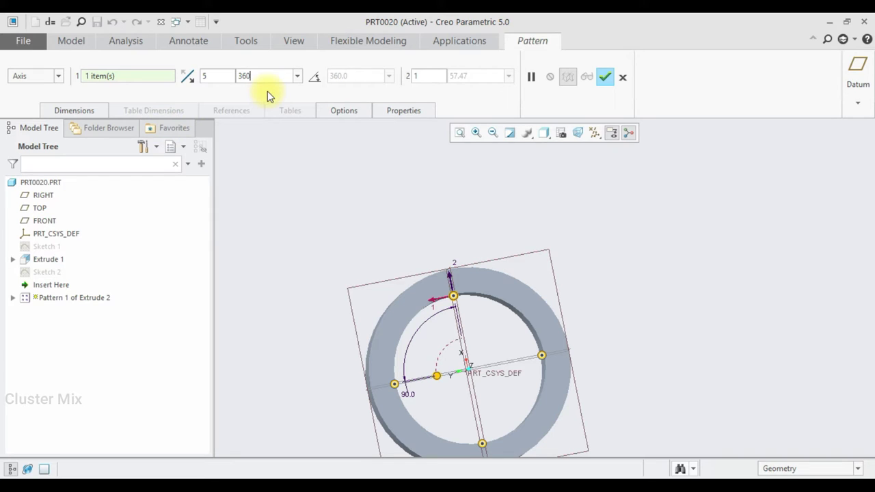
{"action": "type", "text": "/5"}
{"action": "key", "text": "Return"}
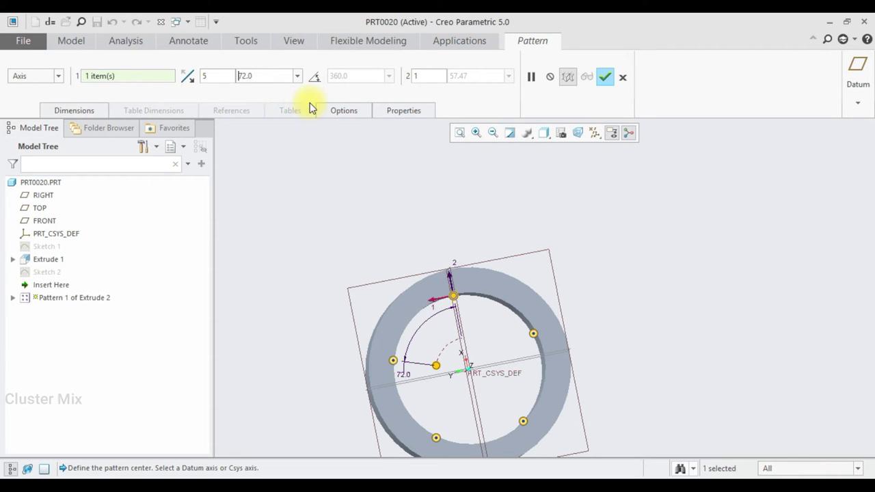
{"action": "left_click", "coordinate": [603, 81]}
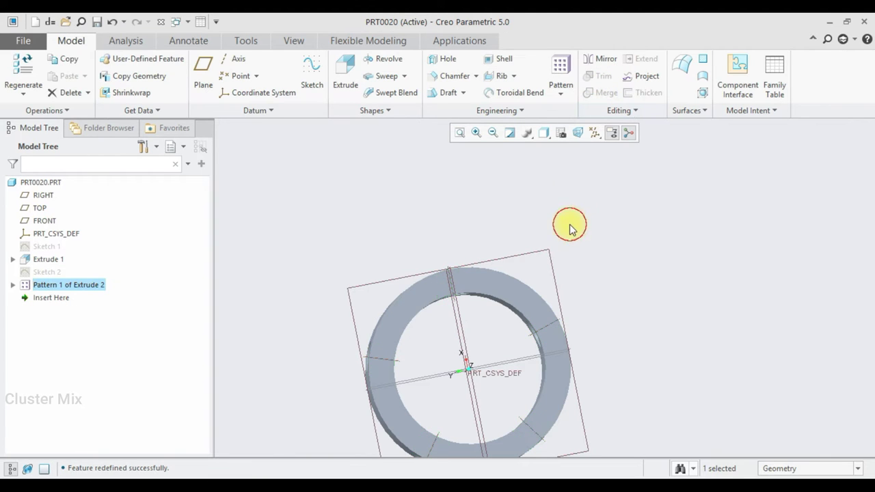
{"action": "scroll", "coordinate": [560, 298], "scroll_direction": "down", "scroll_amount": 2}
{"action": "mouse_move", "coordinate": [560, 298]}
{"action": "middle_mouse_down"}
{"action": "mouse_move", "coordinate": [485, 303]}
{"action": "mouse_move", "coordinate": [499, 308]}
{"action": "mouse_move", "coordinate": [518, 289]}
{"action": "mouse_move", "coordinate": [552, 319]}
{"action": "mouse_move", "coordinate": [575, 319]}
{"action": "mouse_move", "coordinate": [528, 322]}
{"action": "mouse_move", "coordinate": [534, 297]}
{"action": "mouse_move", "coordinate": [436, 238]}
{"action": "middle_mouse_up"}
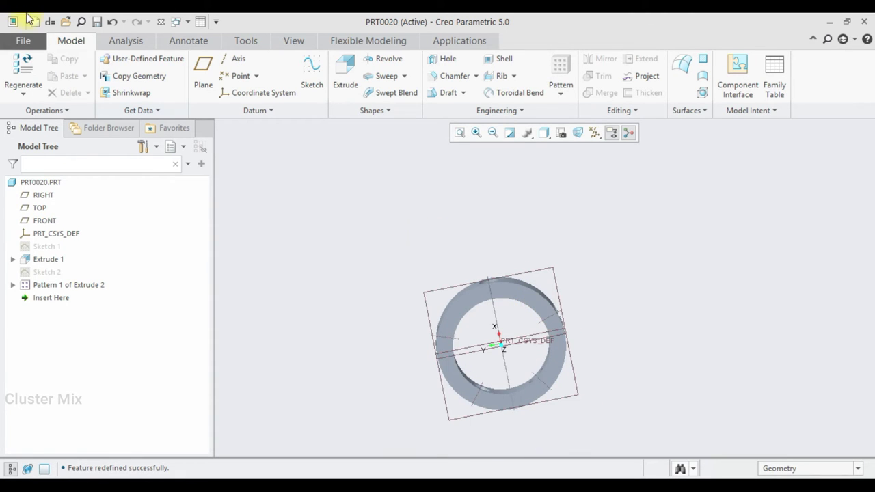
Save a copy of the part as COVERPRT in the Desktop's radial engine folder.
{"action": "left_click", "coordinate": [27, 41]}
{"action": "mouse_move", "coordinate": [40, 134]}
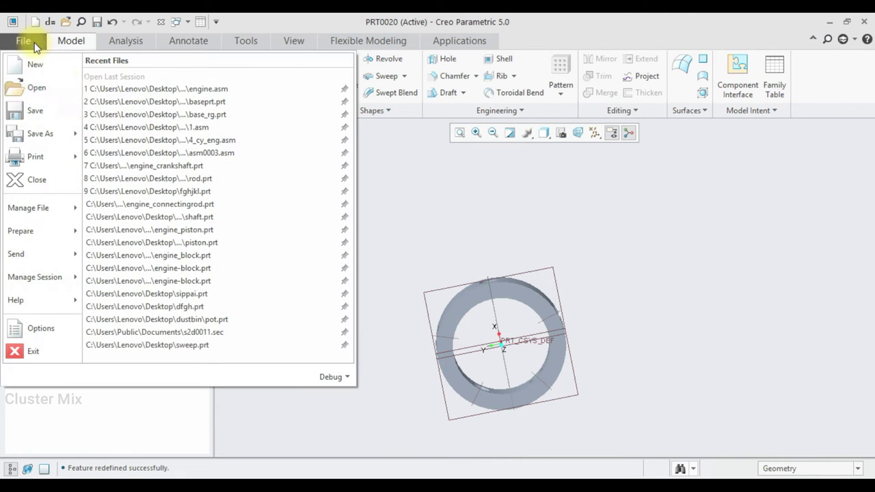
{"action": "left_click", "coordinate": [40, 134]}
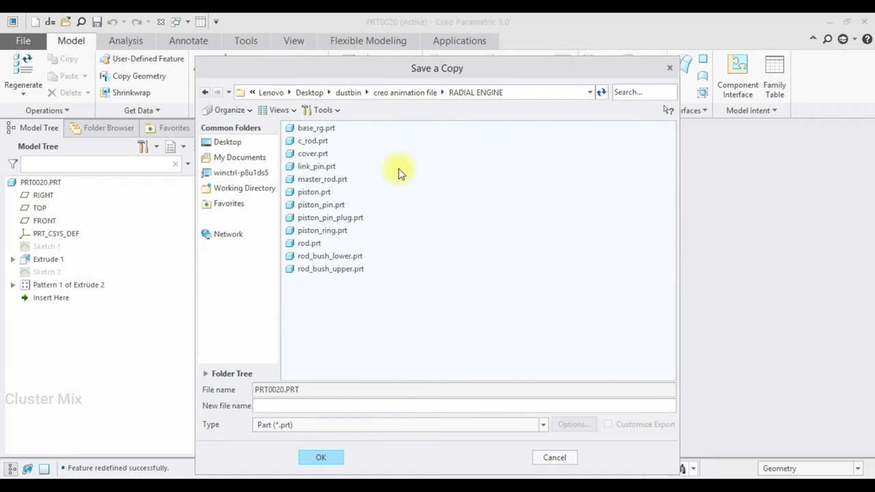
{"action": "left_click", "coordinate": [224, 142]}
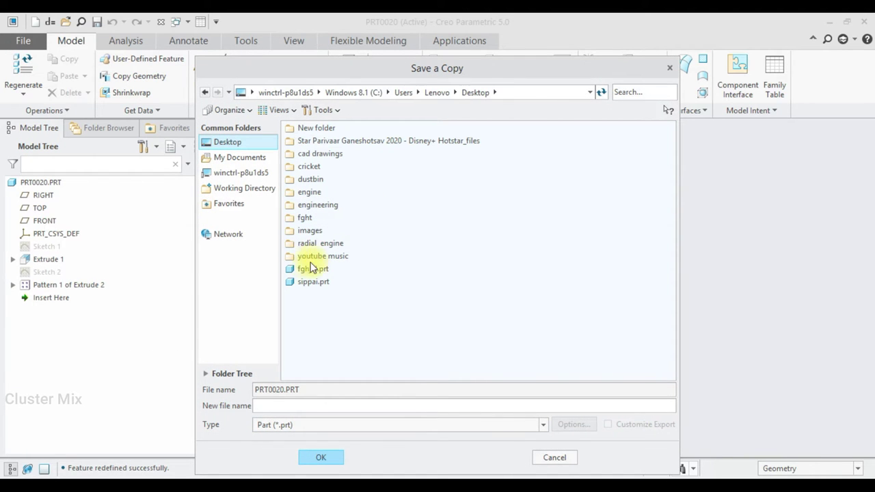
{"action": "double_click", "coordinate": [317, 244]}
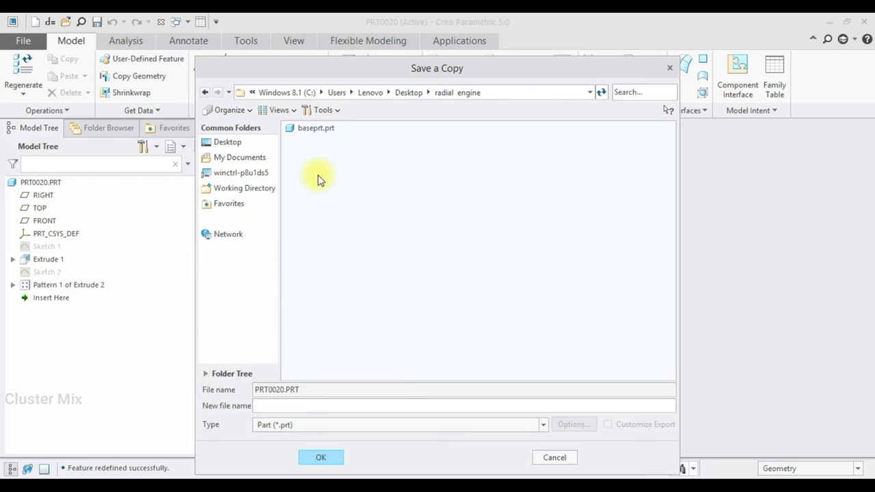
{"action": "left_click", "coordinate": [261, 405]}
{"action": "type", "text": "t"}
{"action": "left_click", "coordinate": [314, 456]}
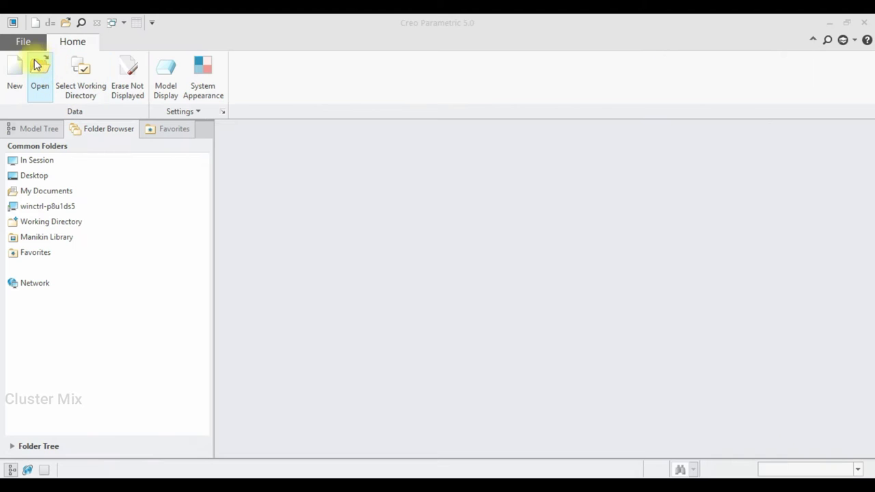
Create new solid part PRT0020 from the mmns_part_solid template instead of the default.
{"action": "left_click", "coordinate": [16, 67]}
{"action": "left_click", "coordinate": [331, 361]}
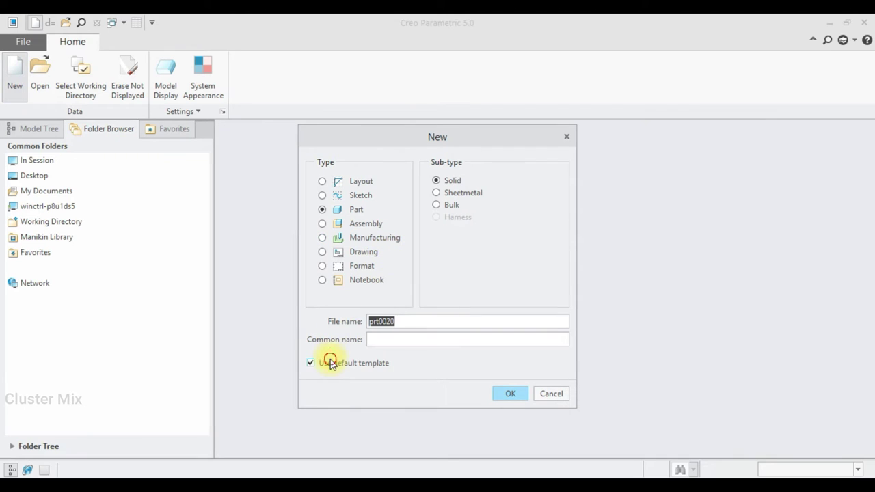
{"action": "left_click", "coordinate": [509, 394]}
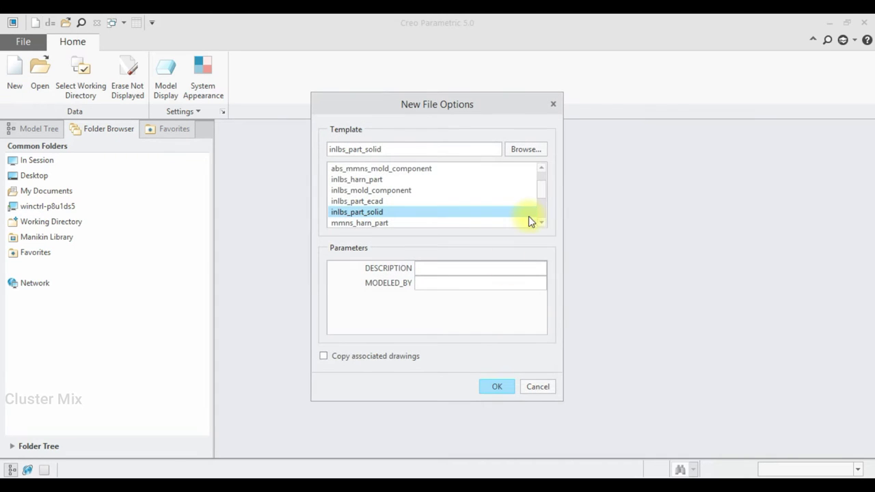
{"action": "left_click_drag", "start_coordinate": [542, 194], "coordinate": [547, 215]}
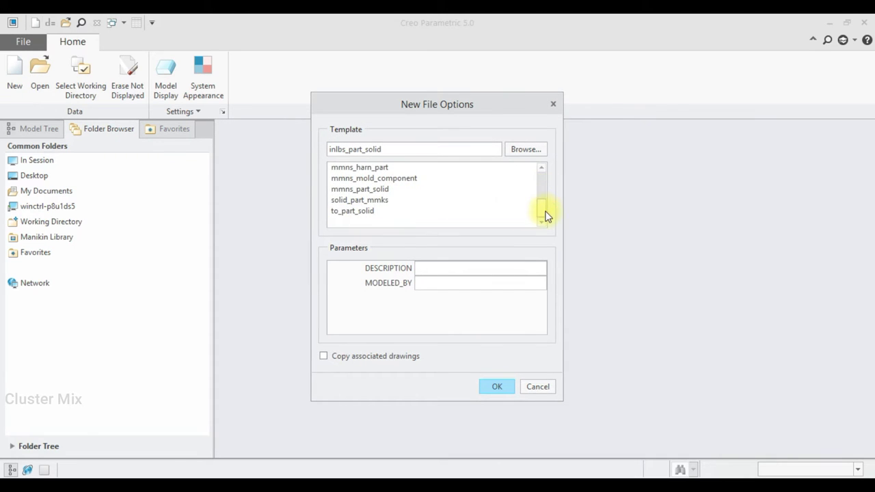
{"action": "double_click", "coordinate": [366, 192]}
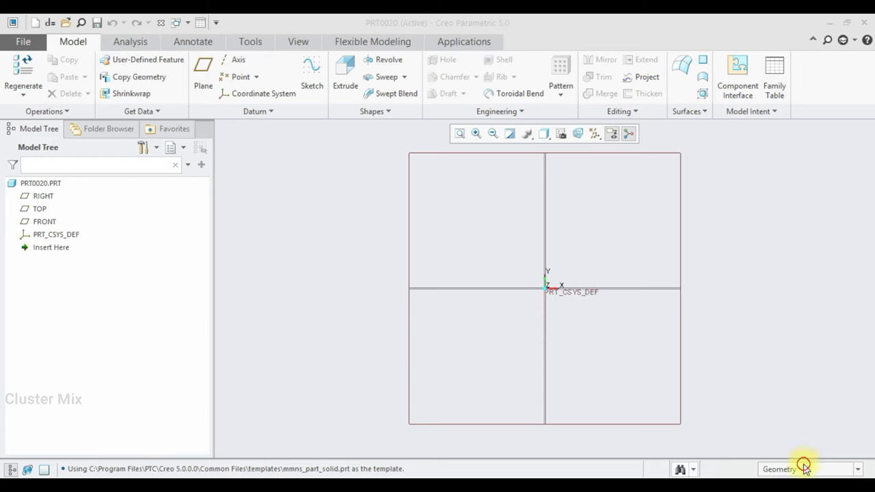
Start a sketch on the FRONT plane with two concentric circles right of the origin.
{"action": "left_click", "coordinate": [45, 221]}
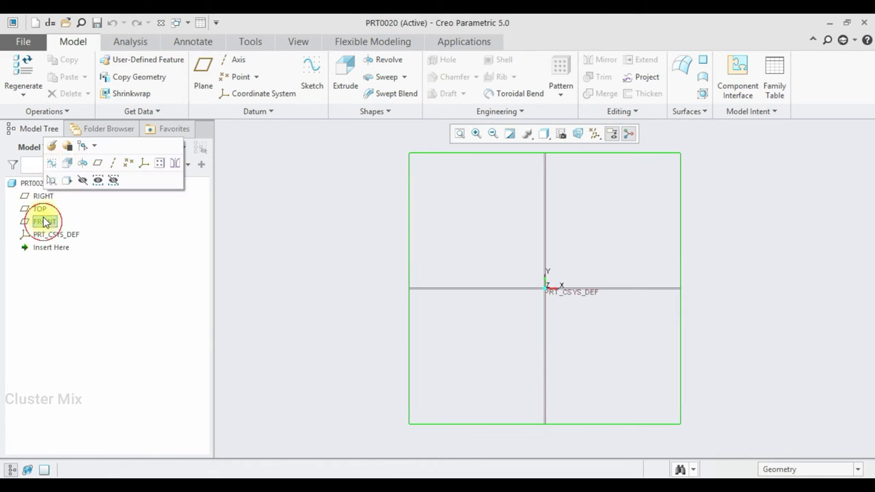
{"action": "left_click", "coordinate": [50, 162]}
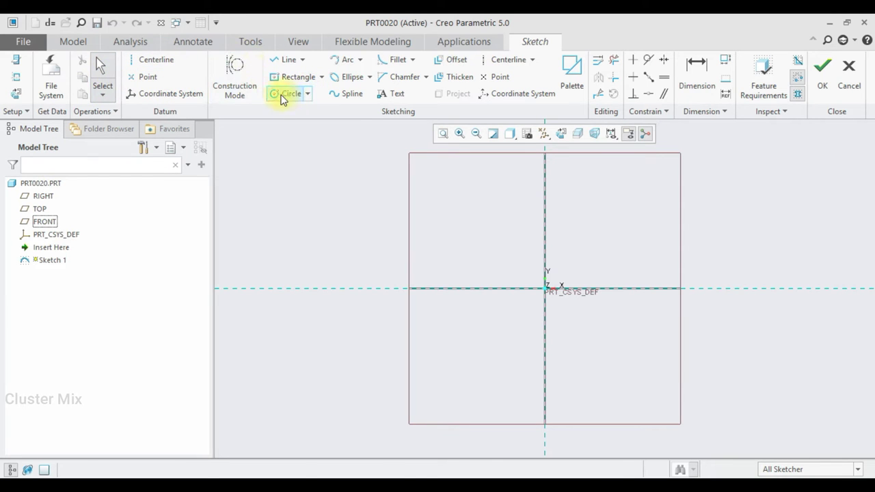
{"action": "left_click", "coordinate": [281, 96]}
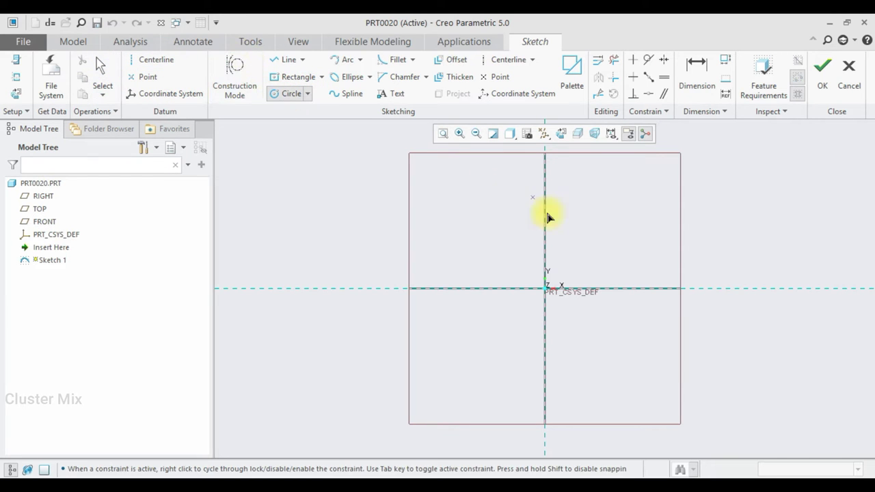
{"action": "left_click", "coordinate": [720, 288]}
{"action": "left_click", "coordinate": [700, 278]}
{"action": "middle_click", "coordinate": [696, 279]}
Set the ring's outer diameter to 35 and inner diameter to 24.
{"action": "scroll", "coordinate": [692, 275], "scroll_direction": "up", "scroll_amount": 3}
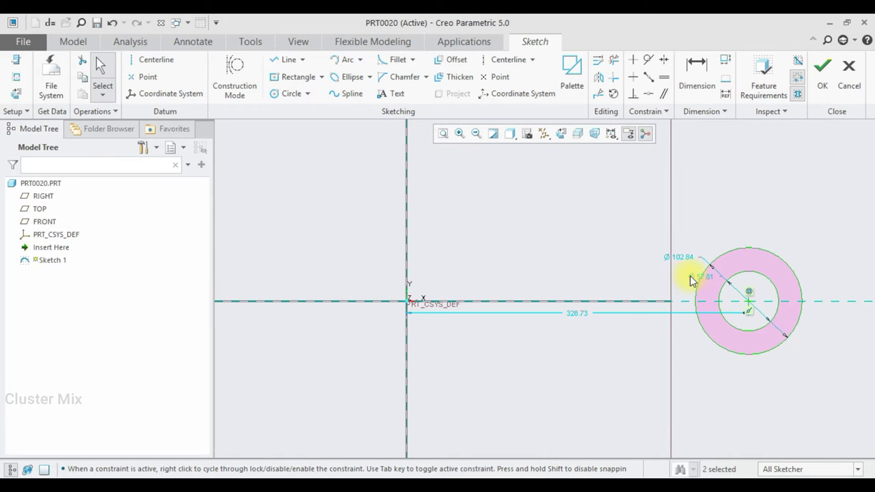
{"action": "double_click", "coordinate": [688, 258]}
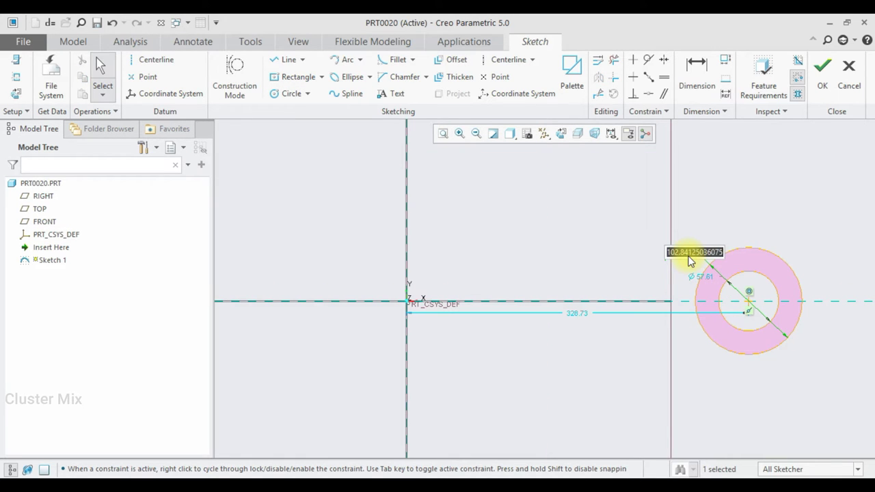
{"action": "type", "text": "35"}
{"action": "key", "text": "Return"}
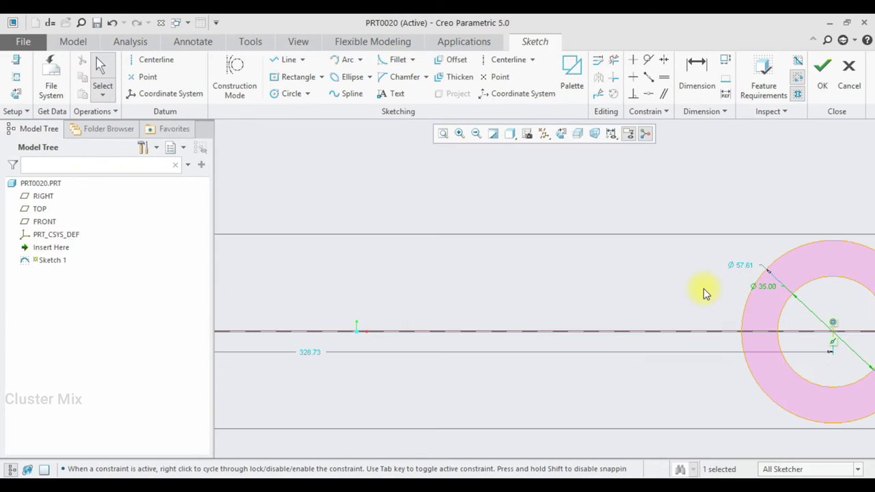
{"action": "double_click", "coordinate": [739, 268]}
{"action": "type", "text": "2"}
{"action": "key", "text": "Return"}
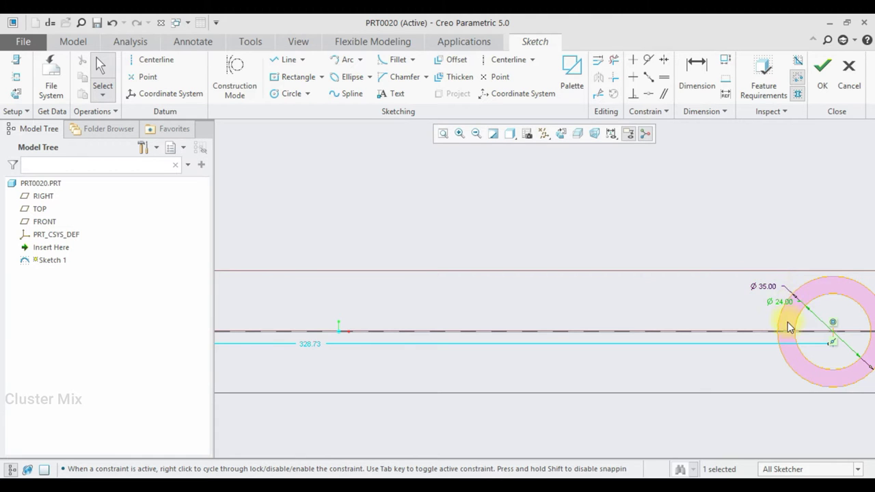
Place the ring's centre 250 from the origin and fit the sketch in view.
{"action": "scroll", "coordinate": [787, 322], "scroll_direction": "up", "scroll_amount": 2}
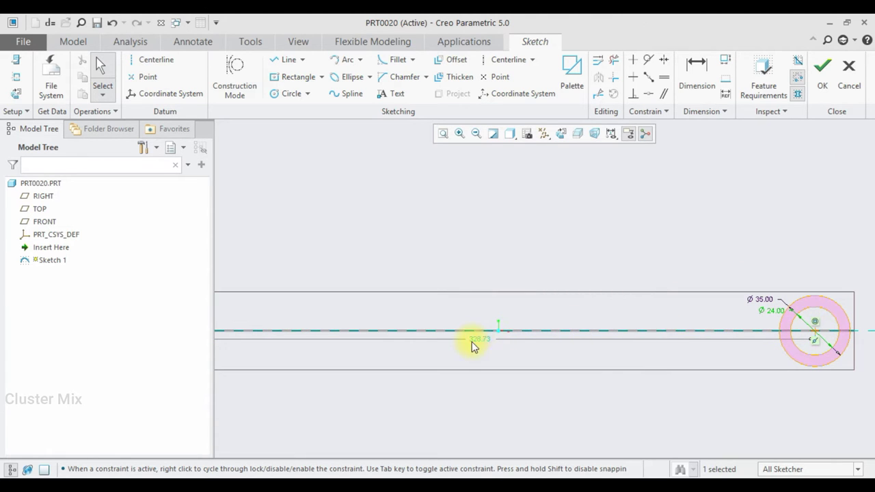
{"action": "double_click", "coordinate": [479, 340]}
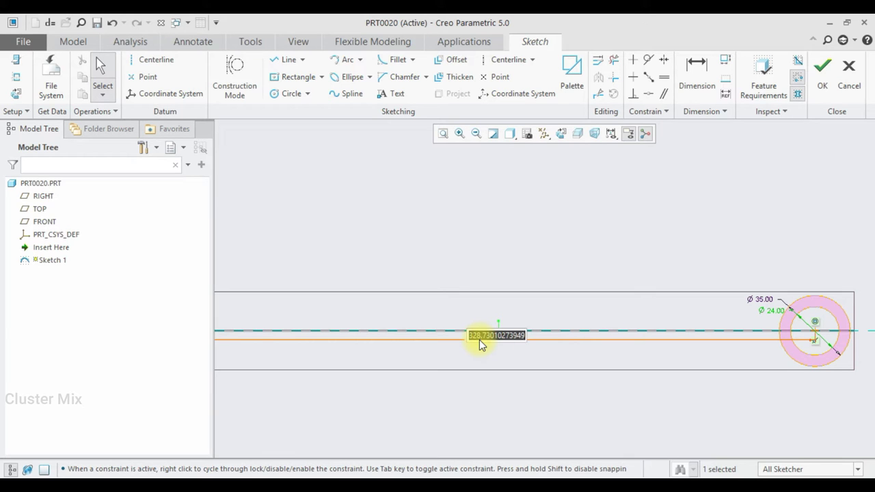
{"action": "type", "text": "250"}
{"action": "key", "text": "Return"}
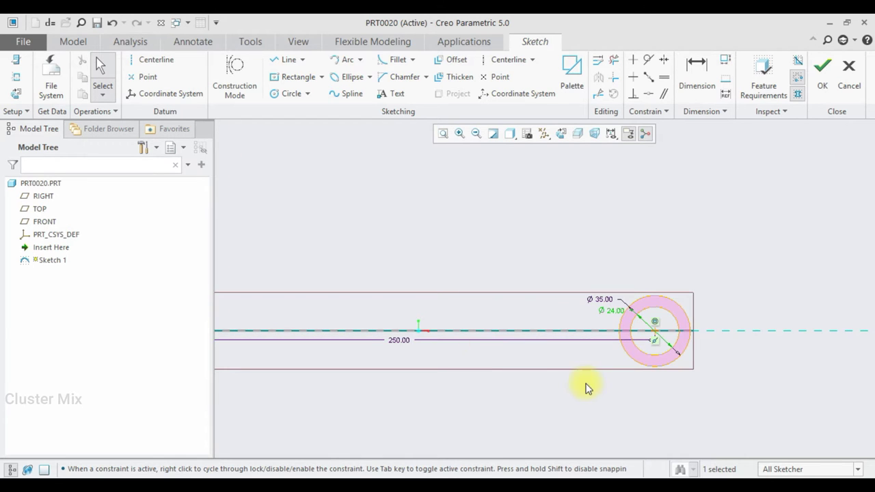
{"action": "scroll", "coordinate": [586, 388], "scroll_direction": "down", "scroll_amount": 4}
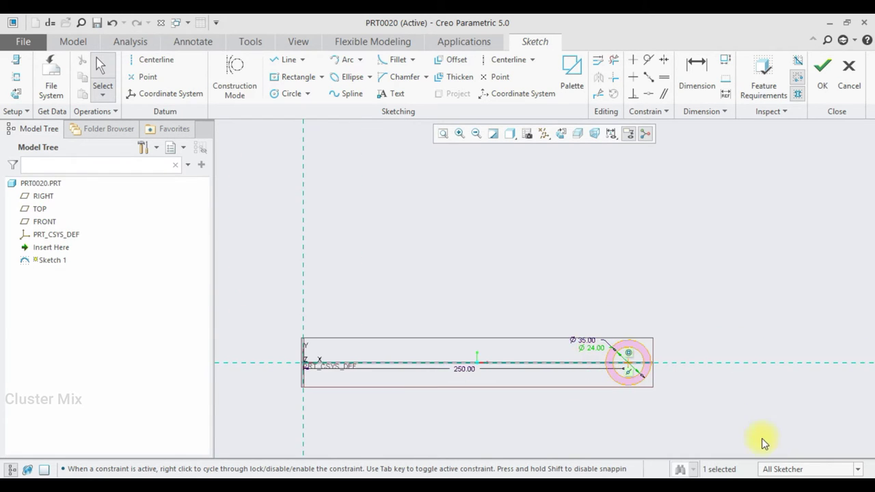
{"action": "key", "text": "ctrl+d"}
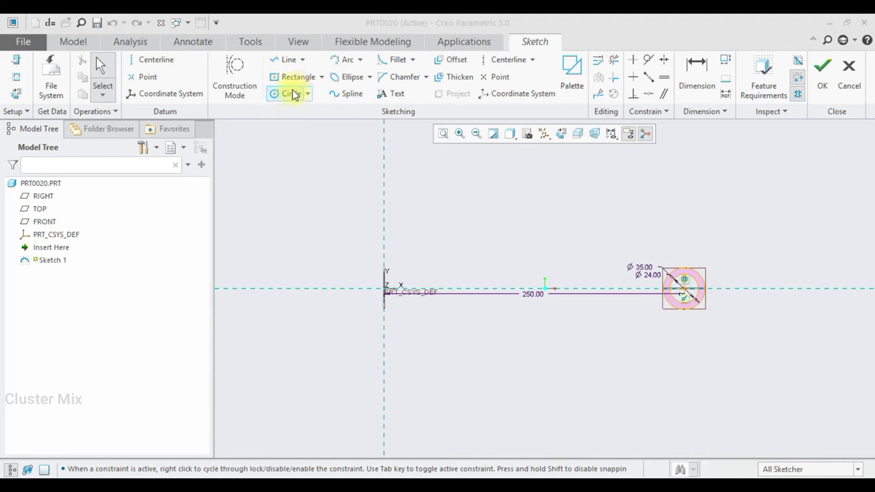
Draw a Ø63 circle centred at the origin.
{"action": "left_click", "coordinate": [293, 93]}
{"action": "left_click", "coordinate": [380, 328]}
{"action": "left_click", "coordinate": [351, 260]}
{"action": "middle_click", "coordinate": [348, 279]}
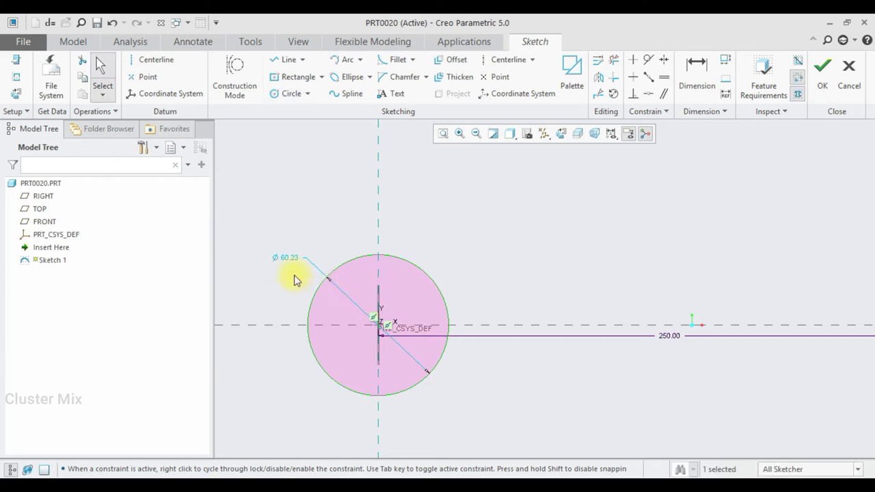
{"action": "double_click", "coordinate": [286, 259]}
{"action": "type", "text": "3"}
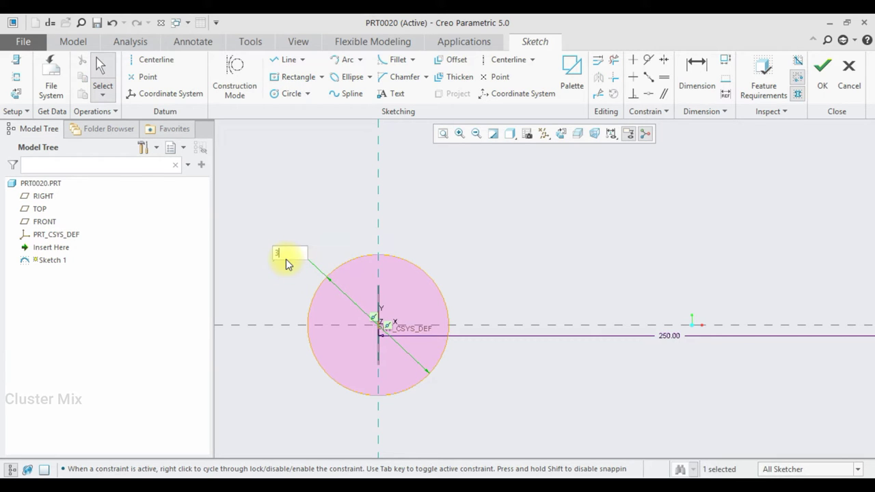
{"action": "type", "text": "63"}
{"action": "key", "text": "Return"}
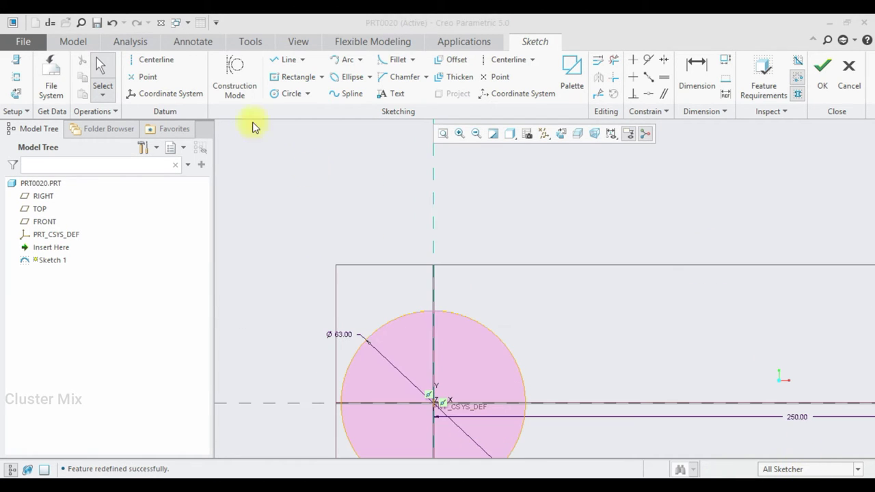
Add a small Ø10 circle above the large circle.
{"action": "left_click", "coordinate": [274, 93]}
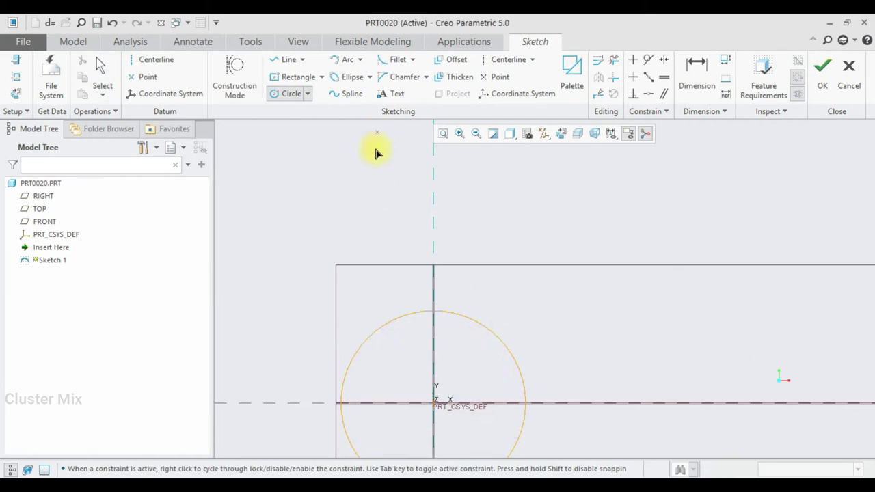
{"action": "left_click", "coordinate": [487, 299]}
{"action": "left_click", "coordinate": [477, 300]}
{"action": "middle_click", "coordinate": [479, 297]}
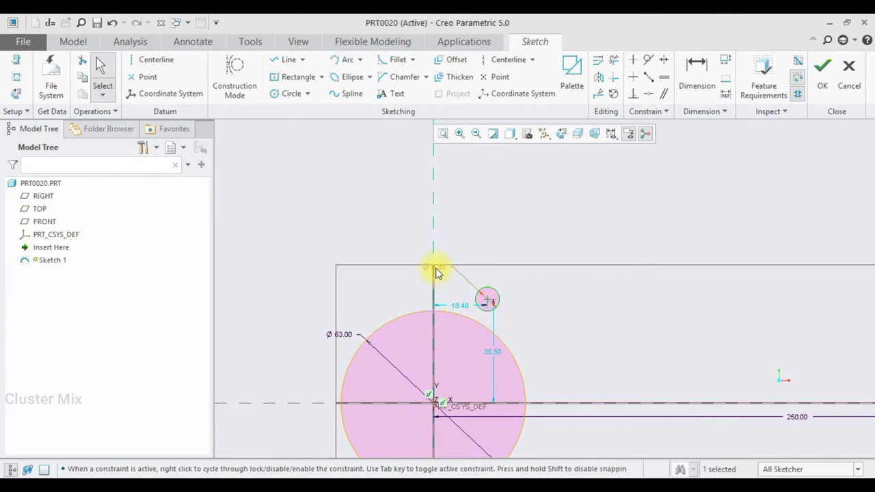
{"action": "double_click", "coordinate": [432, 269]}
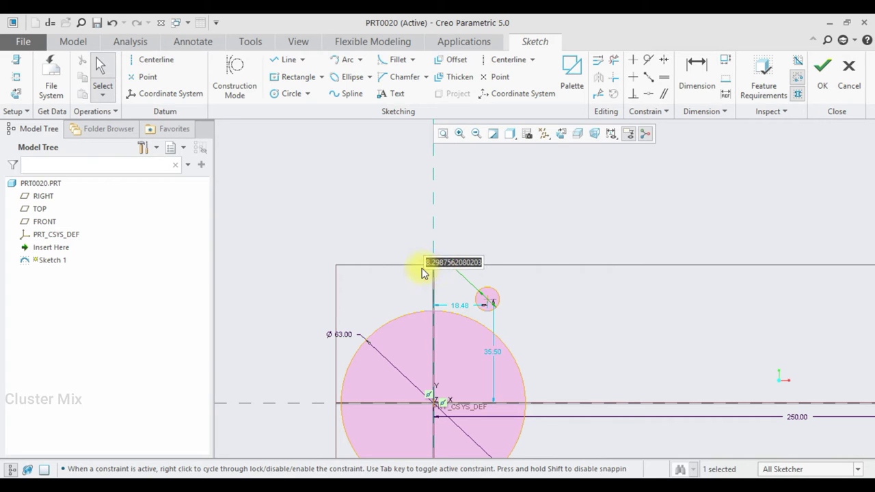
{"action": "type", "text": "10"}
{"action": "key", "text": "Return"}
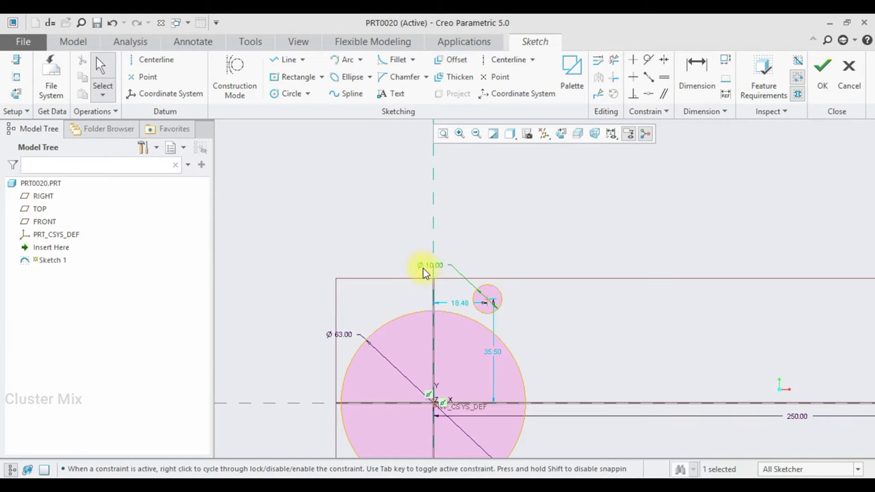
Position the Ø10 circle 15 across and 43 up from the origin.
{"action": "double_click", "coordinate": [462, 306]}
{"action": "type", "text": "15"}
{"action": "key", "text": "Return"}
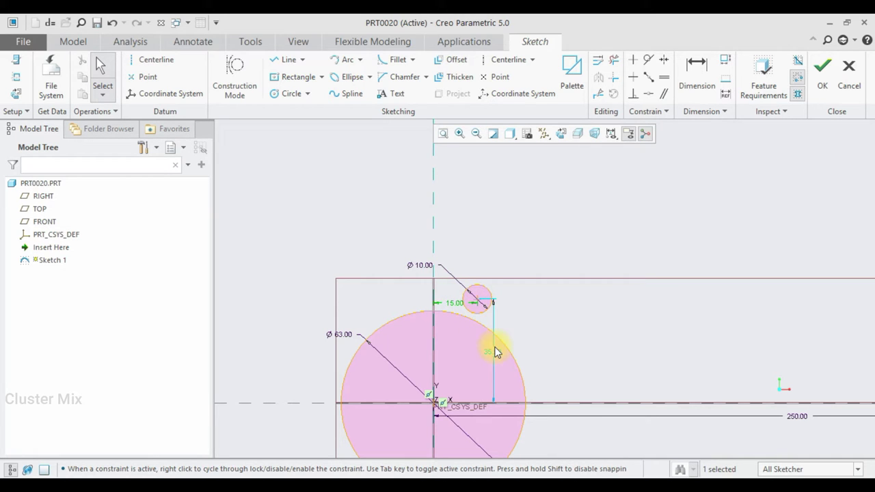
{"action": "double_click", "coordinate": [495, 359]}
{"action": "type", "text": "43"}
{"action": "key", "text": "Return"}
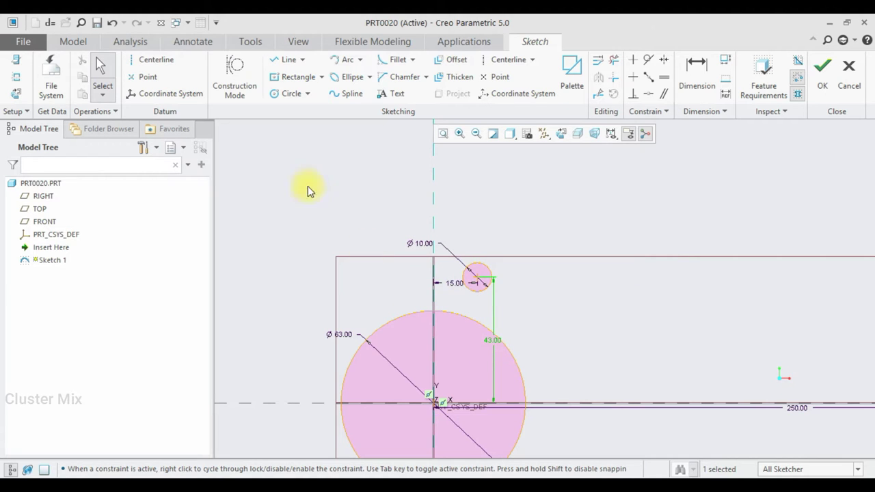
{"action": "left_click", "coordinate": [290, 93]}
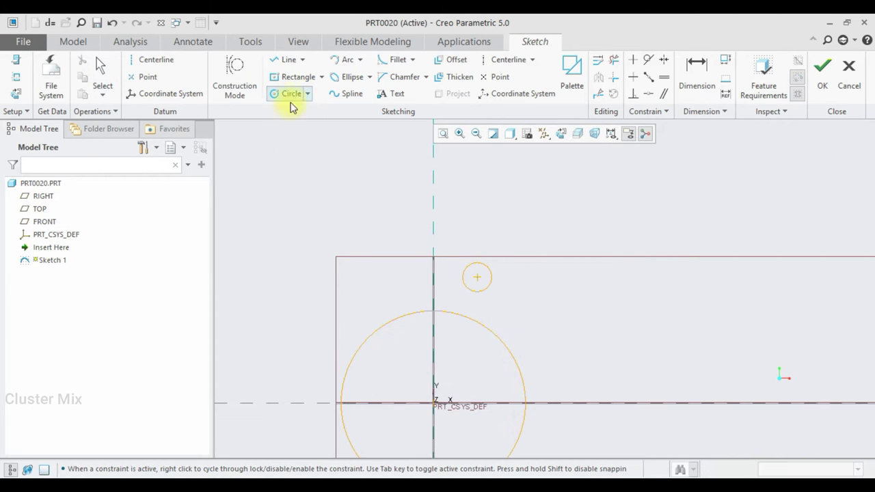
Add a circle left of the large circle, offset 40 horizontally and 26 up.
{"action": "left_click", "coordinate": [345, 312]}
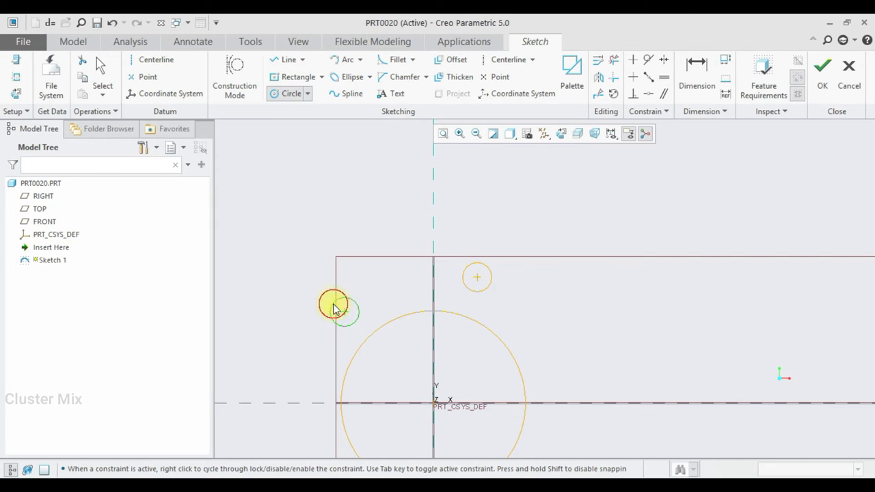
{"action": "left_click", "coordinate": [334, 310]}
{"action": "middle_click", "coordinate": [334, 309]}
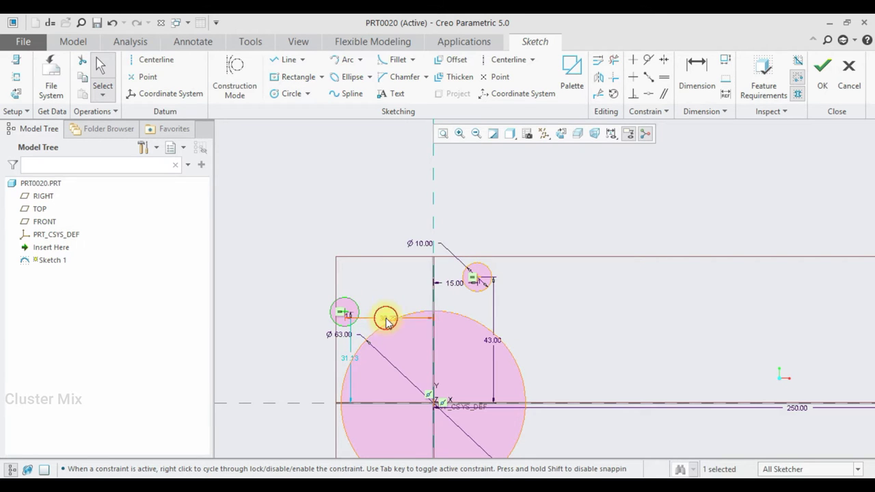
{"action": "type", "text": "40"}
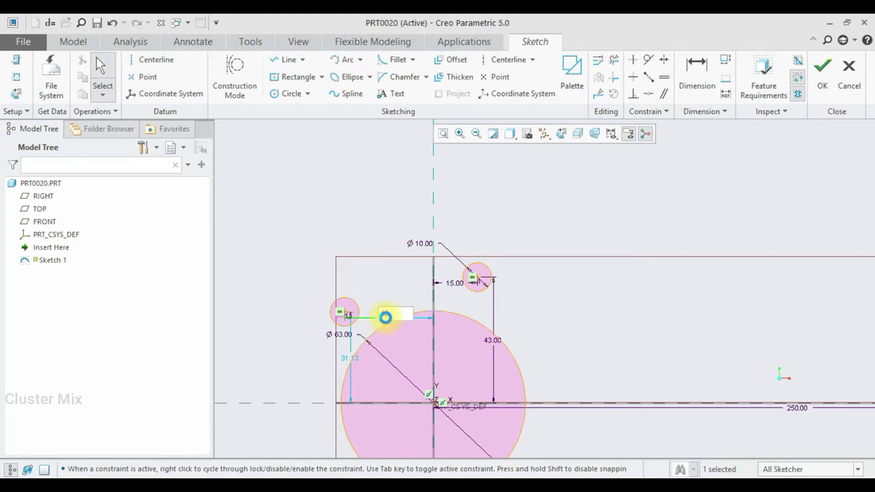
{"action": "key", "text": "Return"}
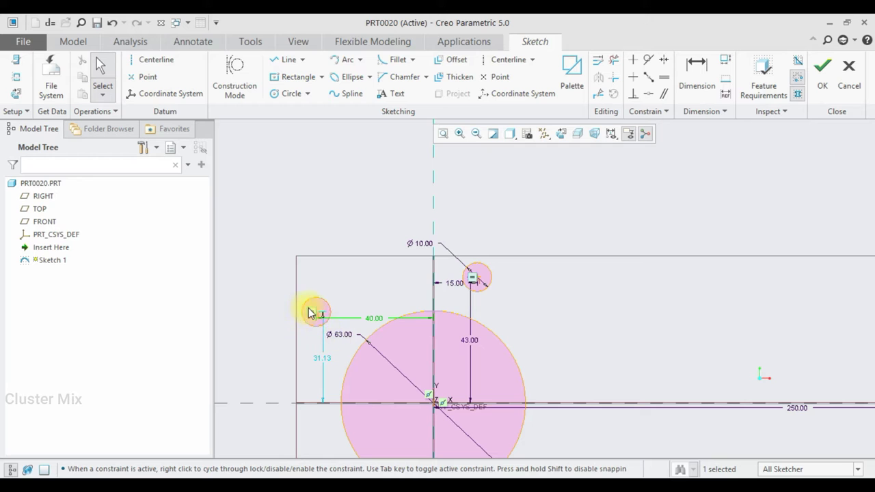
{"action": "scroll", "coordinate": [307, 330], "scroll_direction": "down", "scroll_amount": 1}
{"action": "scroll", "coordinate": [307, 330], "scroll_direction": "down", "scroll_amount": 1}
{"action": "scroll", "coordinate": [339, 355], "scroll_direction": "up", "scroll_amount": 1}
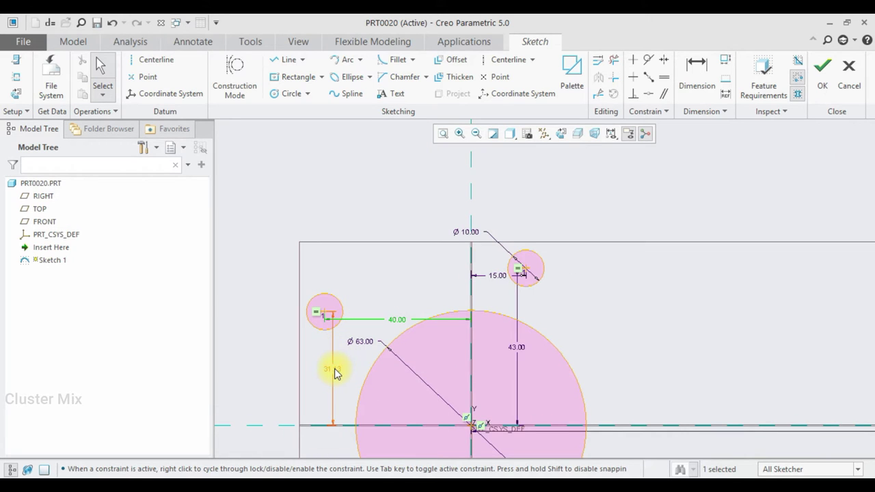
{"action": "double_click", "coordinate": [334, 369]}
{"action": "type", "text": "26"}
{"action": "key", "text": "Return"}
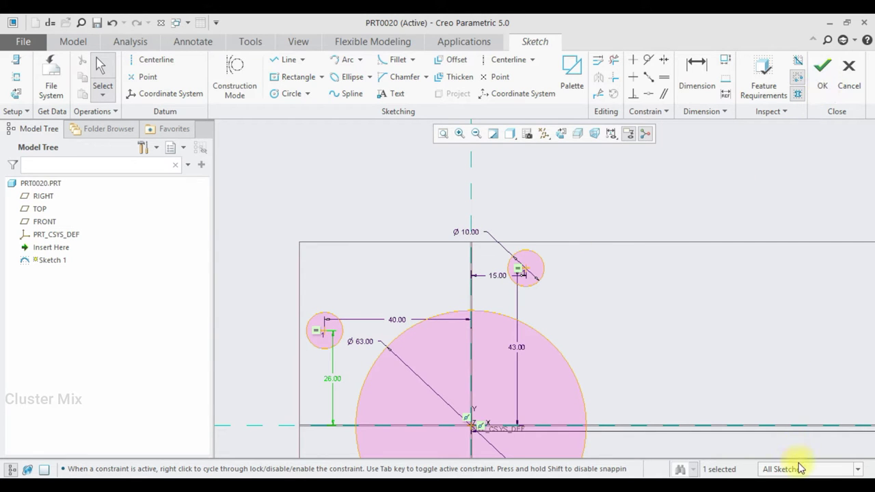
{"action": "scroll", "coordinate": [631, 410], "scroll_direction": "down", "scroll_amount": 3}
{"action": "scroll", "coordinate": [624, 397], "scroll_direction": "down", "scroll_amount": 2}
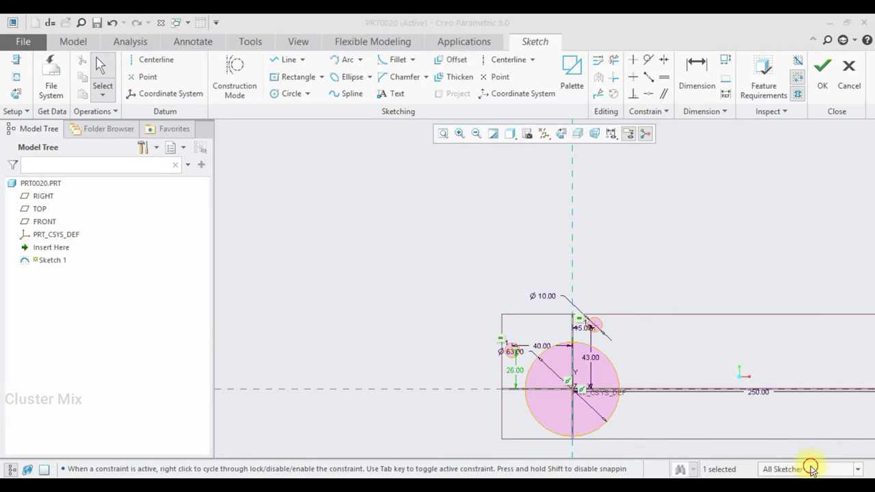
Ring the upper and left small circles with concentric Ø26 boss circles.
{"action": "left_click", "coordinate": [288, 94]}
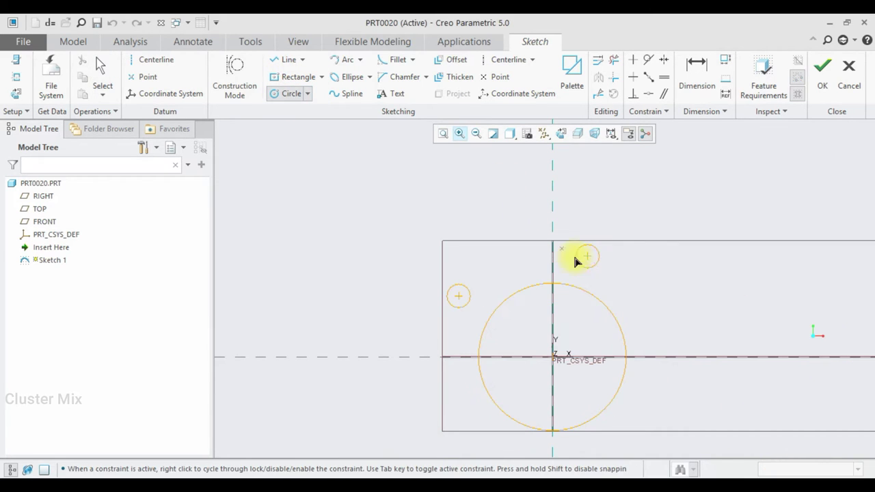
{"action": "scroll", "coordinate": [573, 253], "scroll_direction": "up", "scroll_amount": 2}
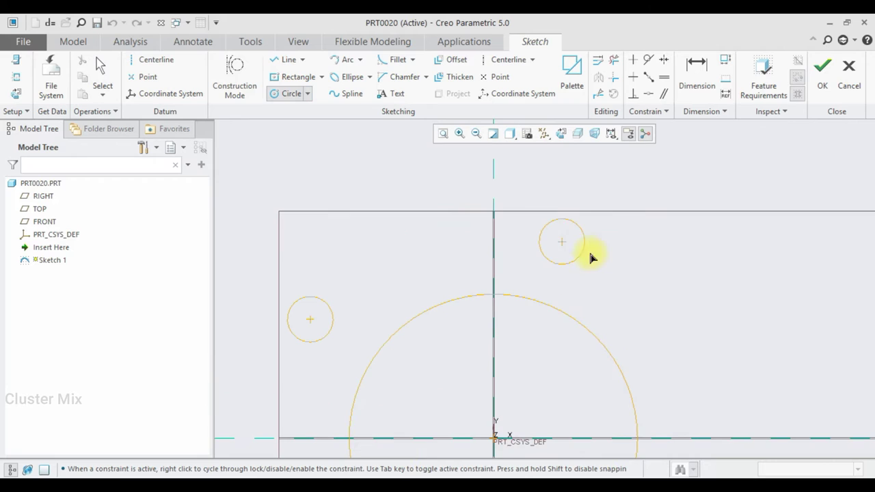
{"action": "left_click", "coordinate": [536, 201]}
{"action": "left_click", "coordinate": [306, 319]}
{"action": "left_click", "coordinate": [280, 298]}
{"action": "middle_click", "coordinate": [280, 298]}
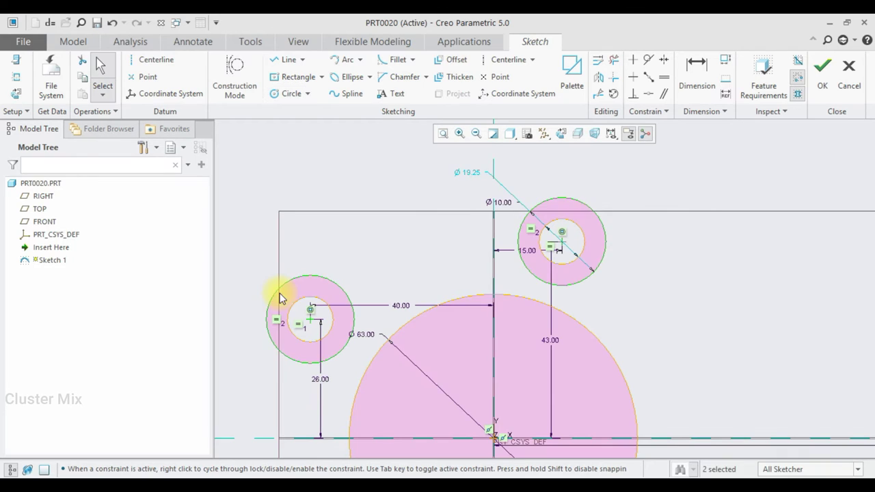
{"action": "double_click", "coordinate": [468, 175]}
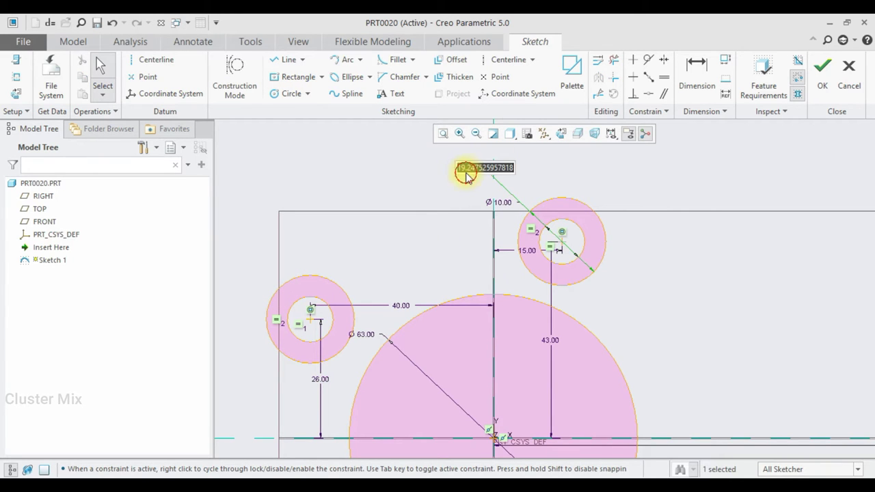
{"action": "type", "text": "26"}
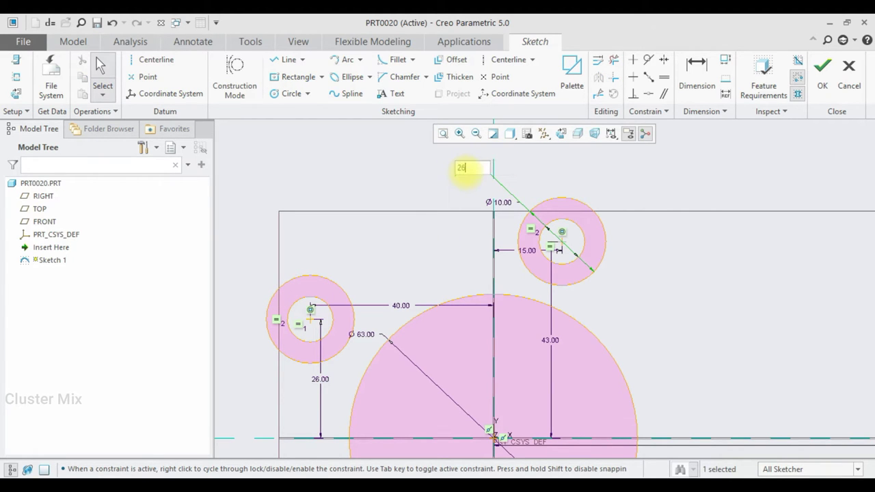
{"action": "key", "text": "Return"}
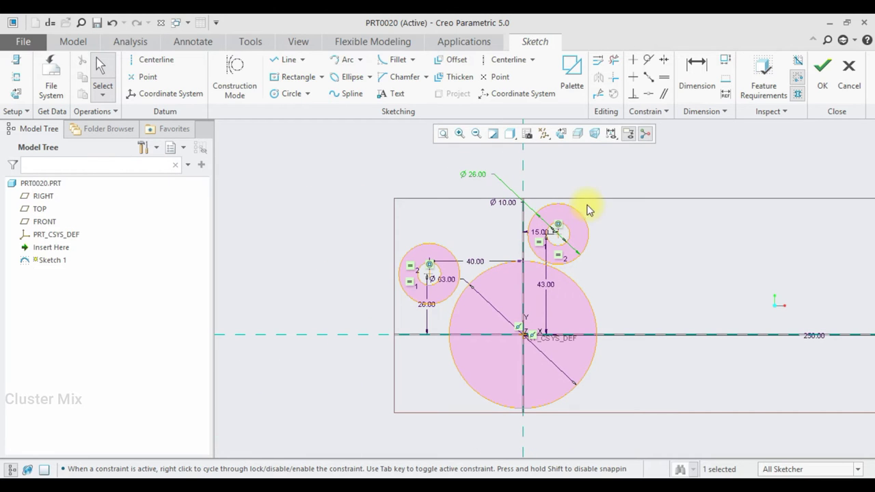
Draw a three-point arc from the left boss circle to the upper-right boss circle.
{"action": "left_click", "coordinate": [360, 61]}
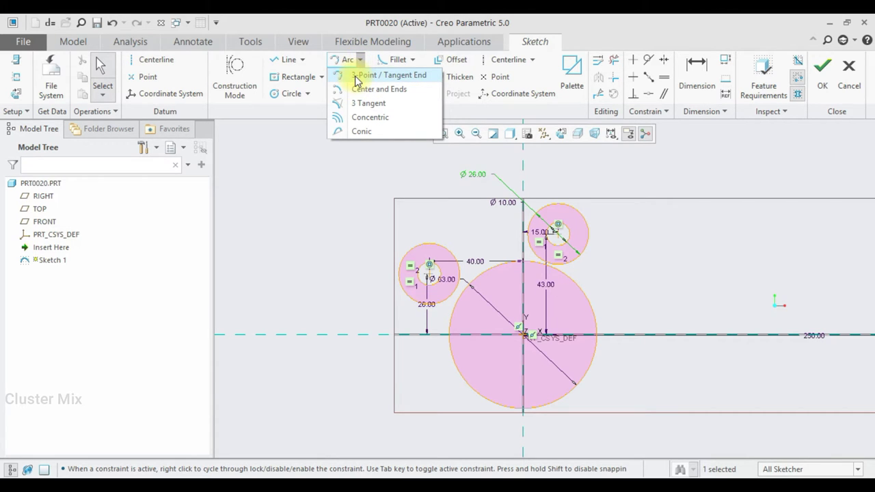
{"action": "left_click", "coordinate": [355, 76]}
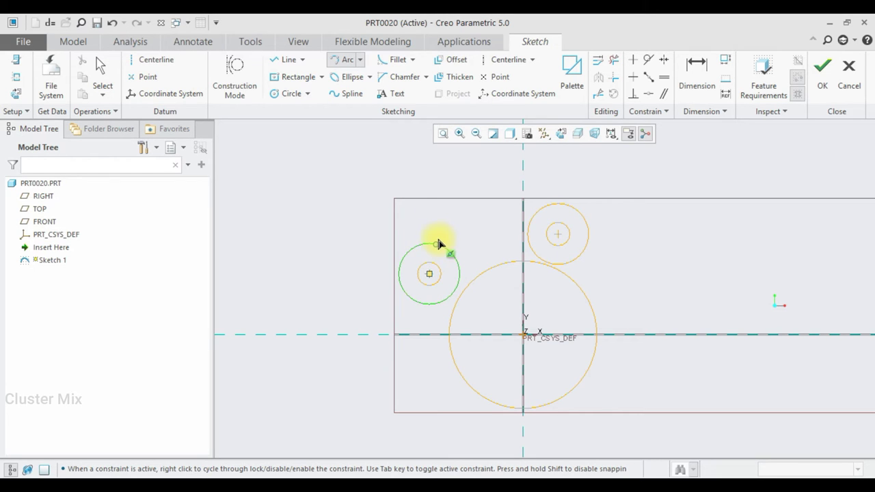
{"action": "left_click", "coordinate": [445, 248]}
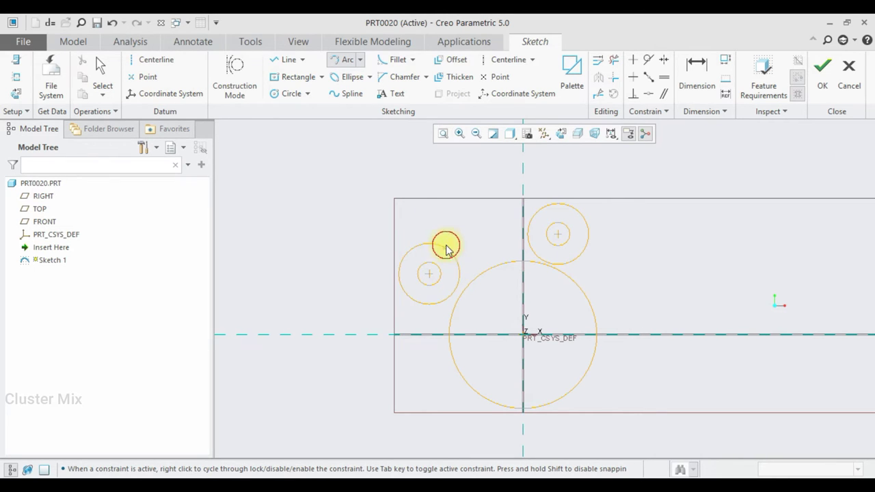
{"action": "left_click", "coordinate": [532, 226]}
{"action": "left_click", "coordinate": [491, 237]}
{"action": "middle_click", "coordinate": [504, 147]}
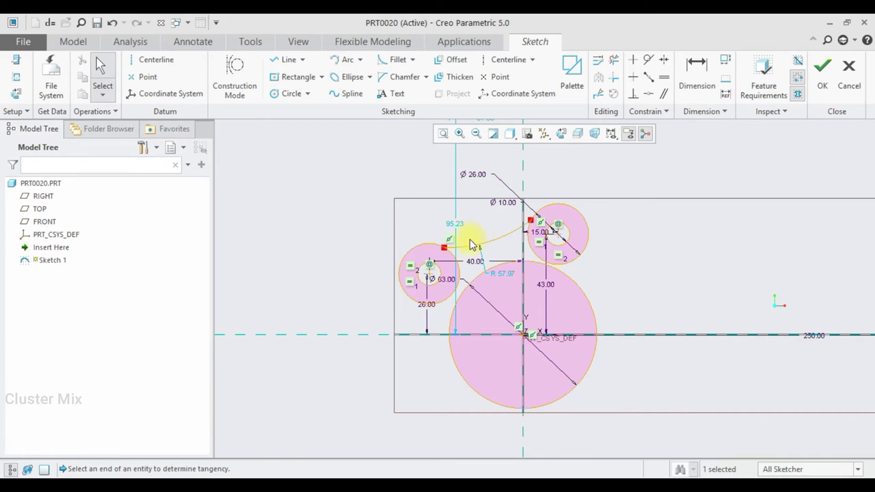
{"action": "scroll", "coordinate": [470, 241], "scroll_direction": "up", "scroll_amount": 3}
{"action": "scroll", "coordinate": [463, 253], "scroll_direction": "down", "scroll_amount": 1}
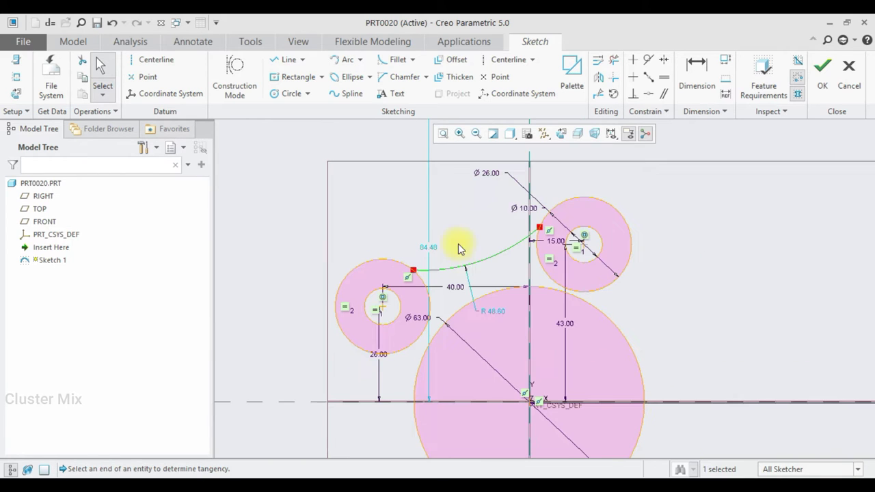
Make the arc tangent to both the left and upper-right boss circles.
{"action": "left_click", "coordinate": [647, 61]}
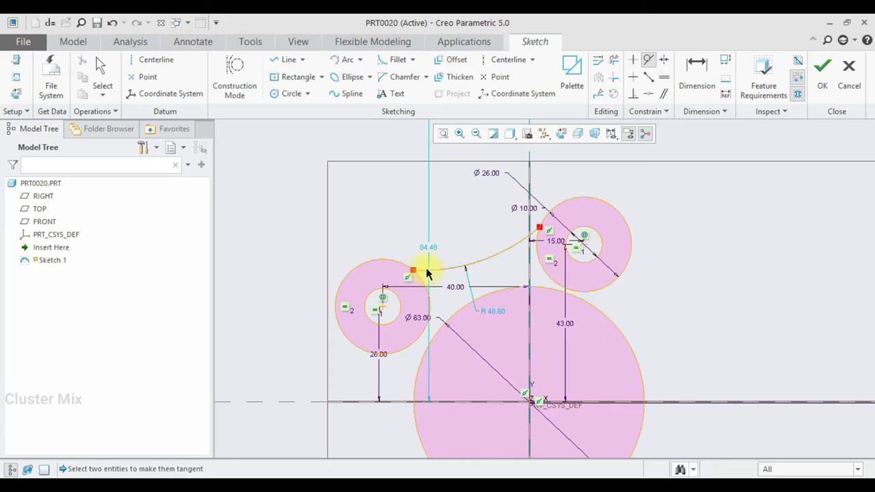
{"action": "left_click", "coordinate": [427, 273]}
{"action": "left_click", "coordinate": [397, 264]}
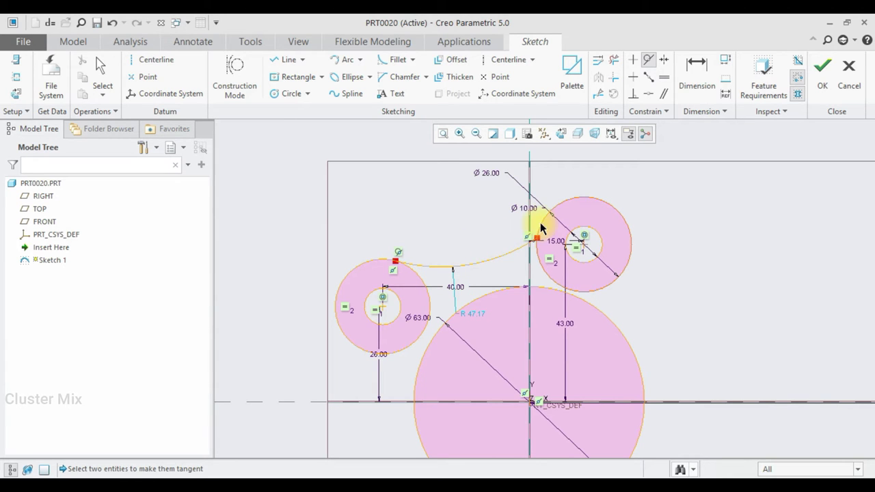
{"action": "left_click", "coordinate": [523, 252]}
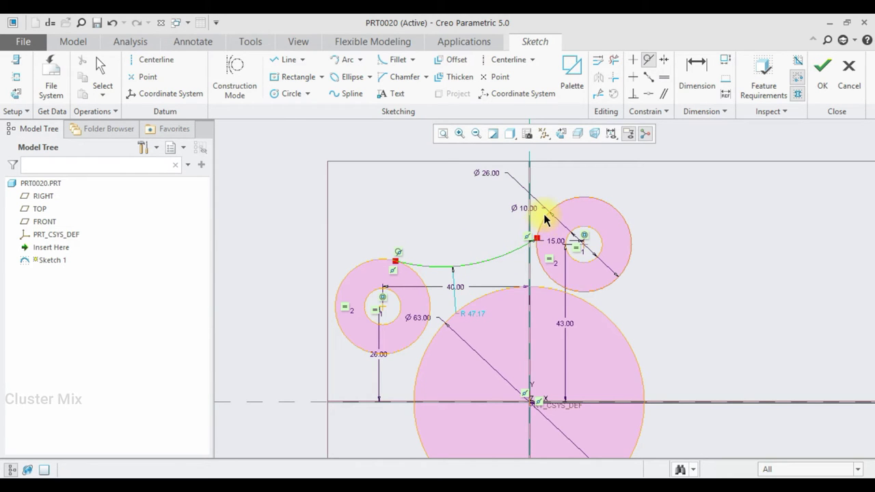
{"action": "left_click", "coordinate": [545, 222]}
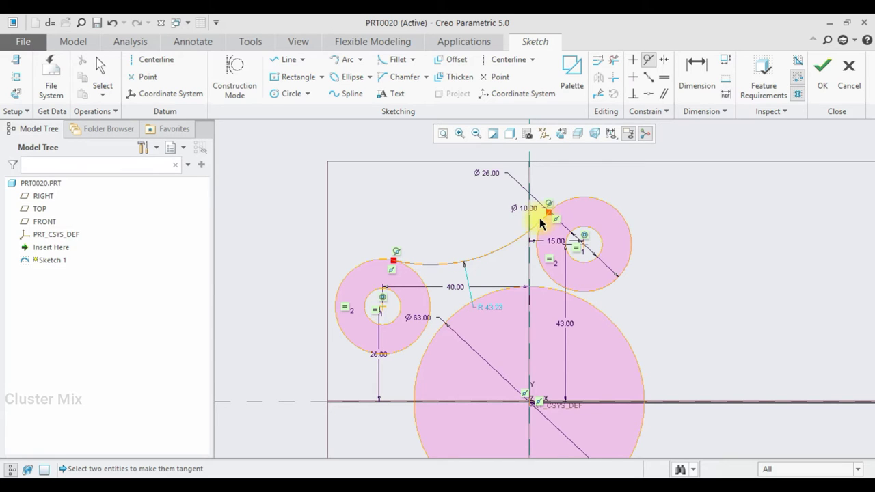
{"action": "middle_click", "coordinate": [506, 301]}
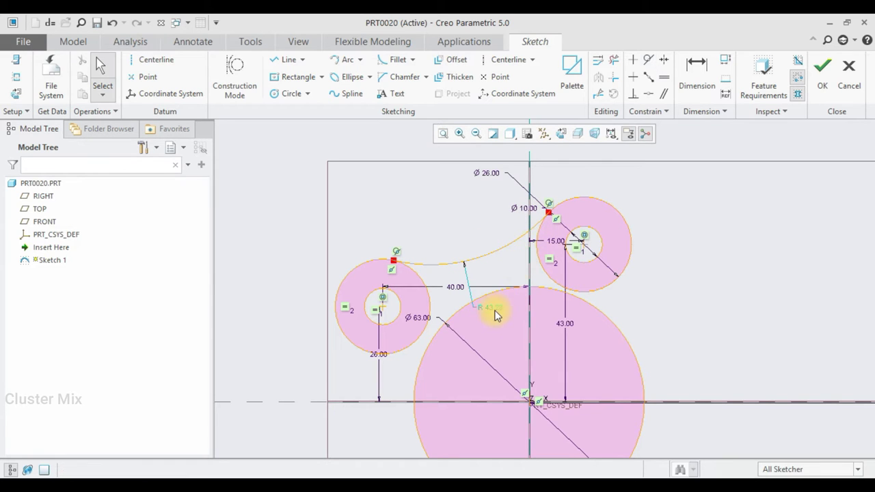
Set the connecting arc's radius to 72.
{"action": "double_click", "coordinate": [492, 309]}
{"action": "left_click", "coordinate": [510, 304]}
{"action": "key", "text": "Return"}
{"action": "double_click", "coordinate": [494, 310]}
{"action": "type", "text": "72"}
{"action": "key", "text": "Return"}
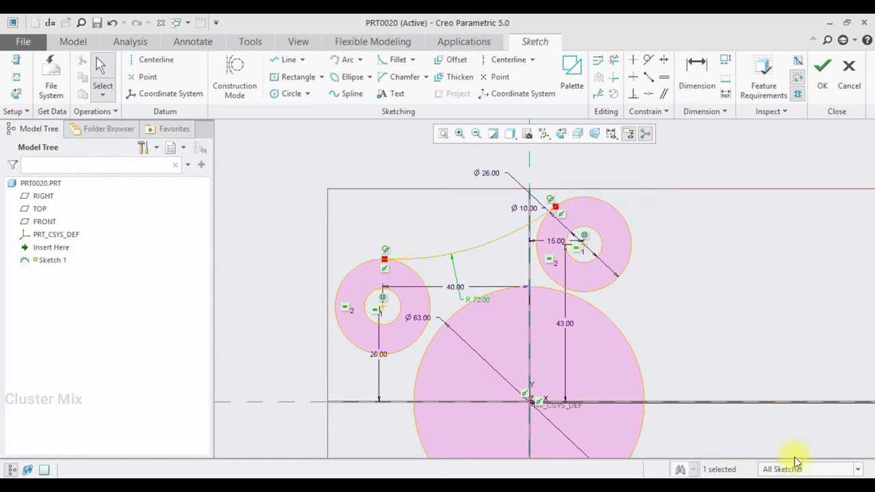
{"action": "left_click", "coordinate": [284, 60]}
{"action": "scroll", "coordinate": [663, 287], "scroll_direction": "up", "scroll_amount": 1}
Draw a sloping shank line from the Ø35 ring toward the small end.
{"action": "scroll", "coordinate": [674, 301], "scroll_direction": "up", "scroll_amount": 2}
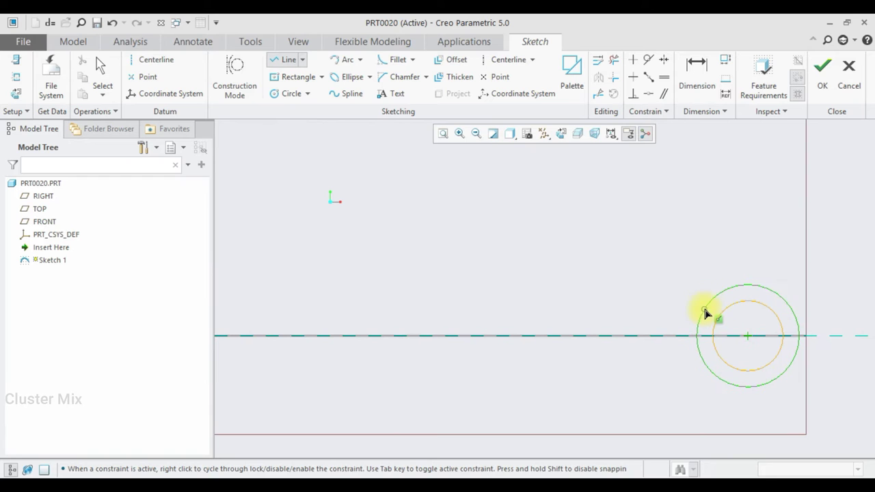
{"action": "left_click", "coordinate": [708, 302]}
{"action": "scroll", "coordinate": [568, 282], "scroll_direction": "down", "scroll_amount": 2}
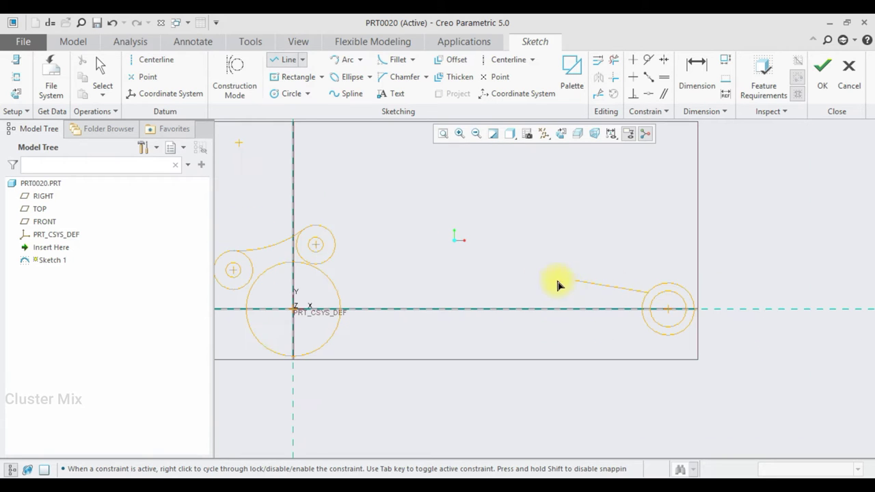
{"action": "scroll", "coordinate": [364, 284], "scroll_direction": "up", "scroll_amount": 1}
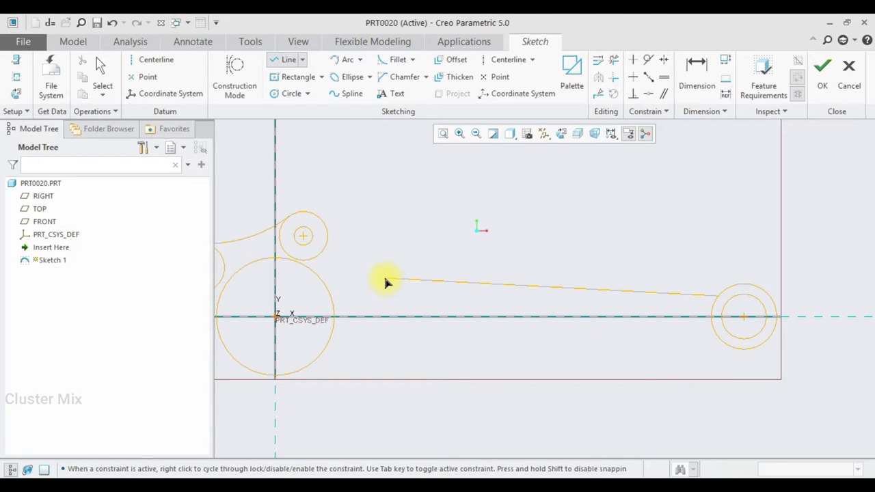
{"action": "middle_click", "coordinate": [521, 306]}
{"action": "middle_click", "coordinate": [523, 299]}
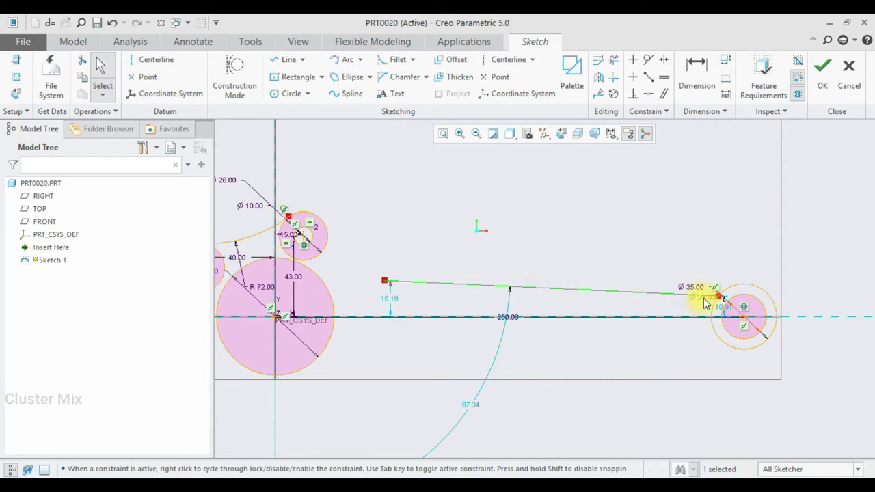
{"action": "scroll", "coordinate": [705, 303], "scroll_direction": "up", "scroll_amount": 3}
{"action": "scroll", "coordinate": [707, 303], "scroll_direction": "down", "scroll_amount": 2}
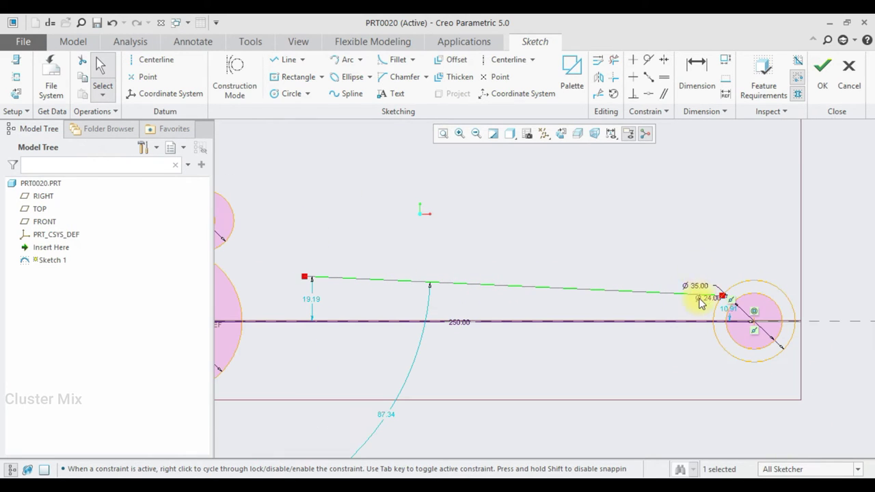
Dimension the shank line's end height as 9.
{"action": "left_click", "coordinate": [699, 76]}
{"action": "left_click", "coordinate": [723, 299]}
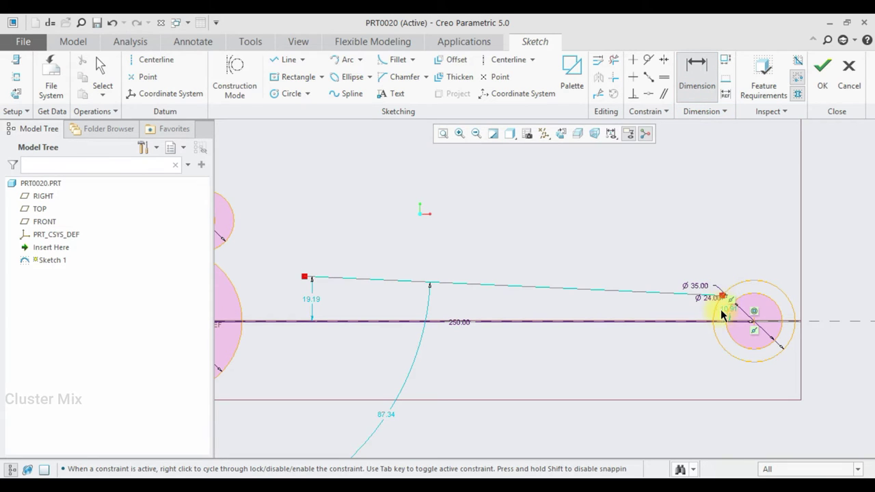
{"action": "middle_click", "coordinate": [685, 306]}
{"action": "type", "text": "9"}
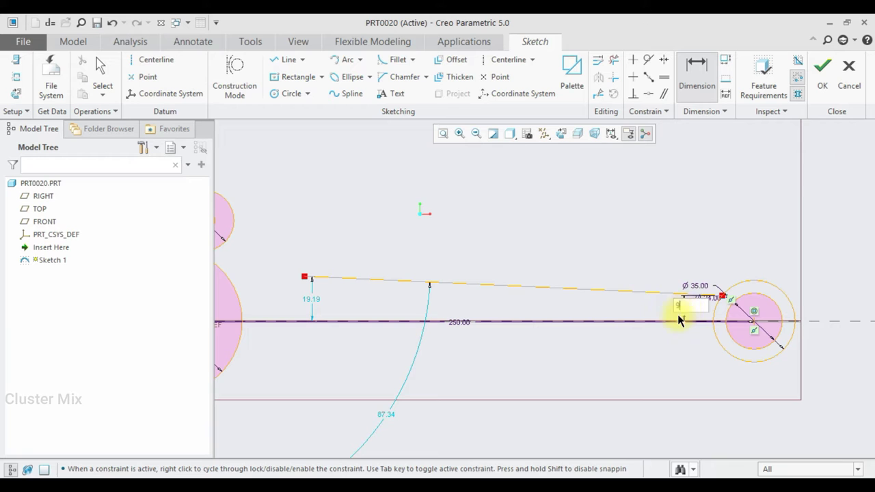
{"action": "key", "text": "Return"}
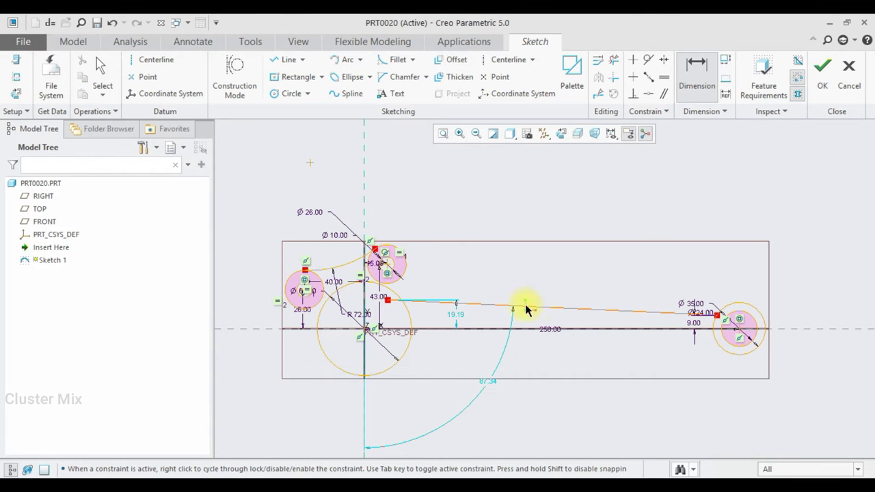
{"action": "scroll", "coordinate": [473, 302], "scroll_direction": "down", "scroll_amount": 1}
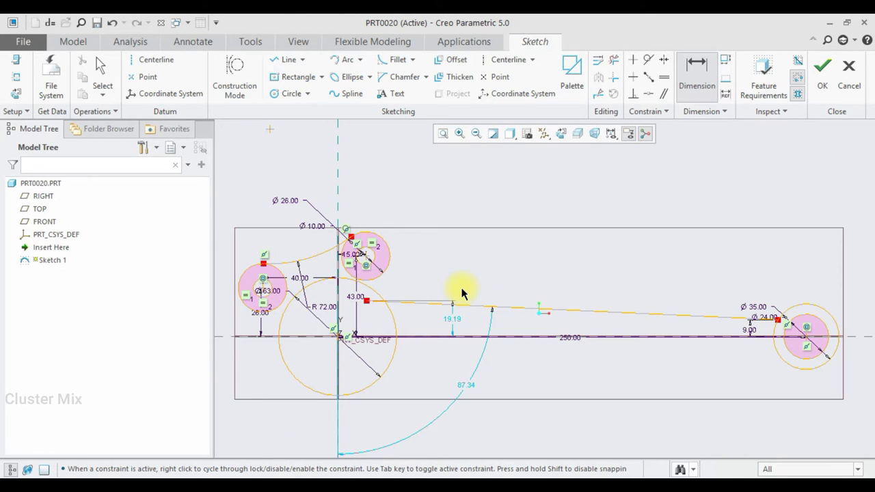
Set the line end's horizontal distance from the Ø35 ring centre to 163.
{"action": "left_click", "coordinate": [364, 302]}
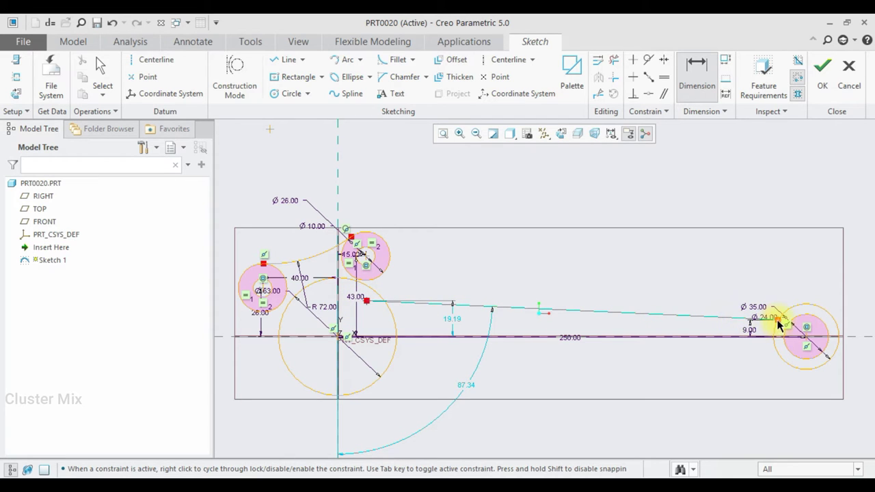
{"action": "left_click", "coordinate": [808, 340]}
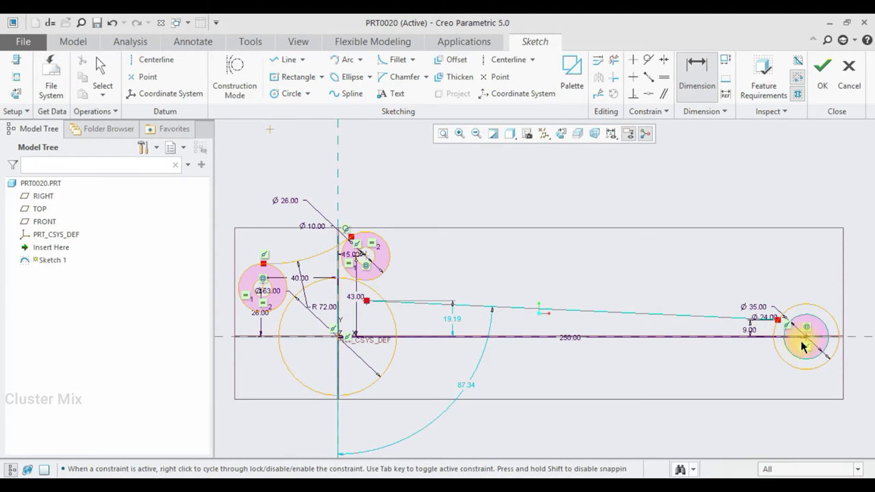
{"action": "scroll", "coordinate": [656, 382], "scroll_direction": "down", "scroll_amount": 1}
{"action": "middle_click", "coordinate": [653, 381]}
{"action": "type", "text": "163"}
{"action": "key", "text": "Return"}
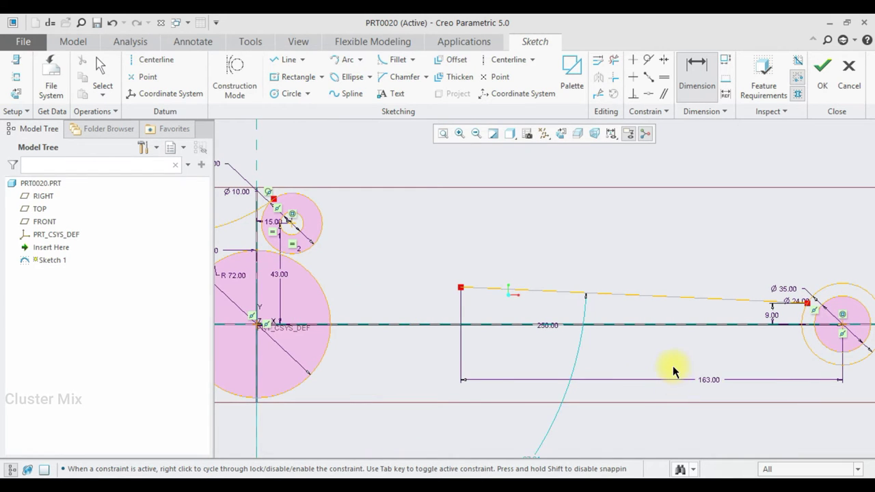
{"action": "scroll", "coordinate": [565, 314], "scroll_direction": "up", "scroll_amount": 3}
{"action": "scroll", "coordinate": [531, 317], "scroll_direction": "down", "scroll_amount": 1}
{"action": "scroll", "coordinate": [530, 312], "scroll_direction": "down", "scroll_amount": 2}
{"action": "scroll", "coordinate": [530, 316], "scroll_direction": "up", "scroll_amount": 1}
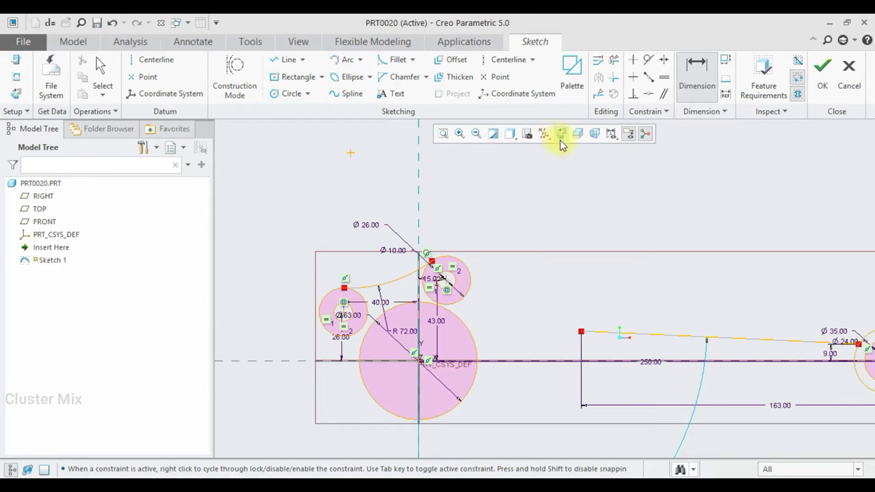
Draw an arc from the upper Ø26 boss to the shank line end, tangent to both.
{"action": "left_click", "coordinate": [343, 60]}
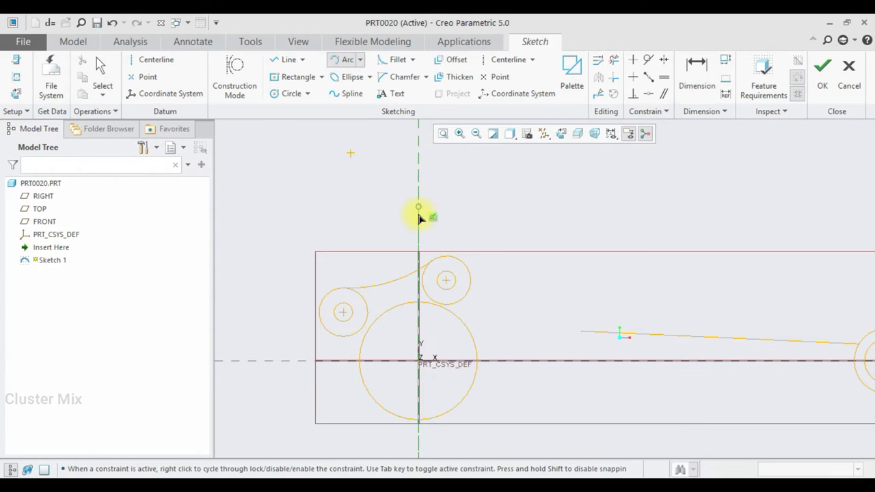
{"action": "left_click", "coordinate": [475, 275]}
{"action": "left_click", "coordinate": [582, 332]}
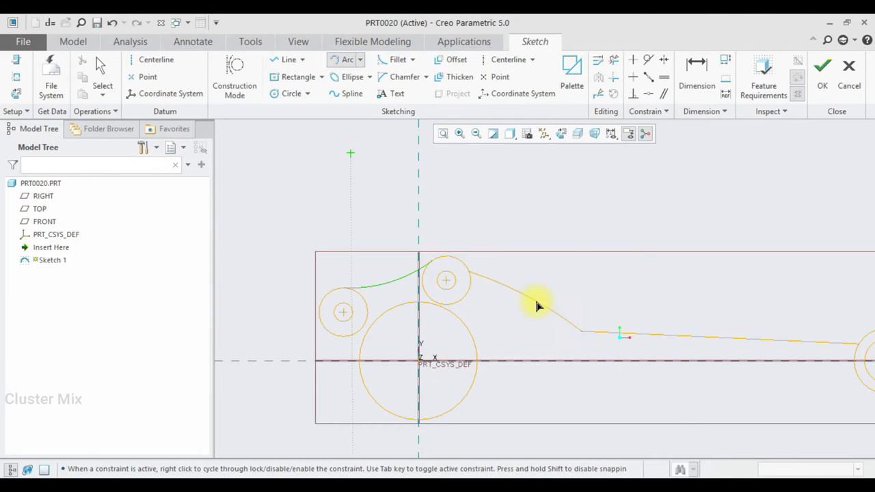
{"action": "left_click", "coordinate": [521, 309]}
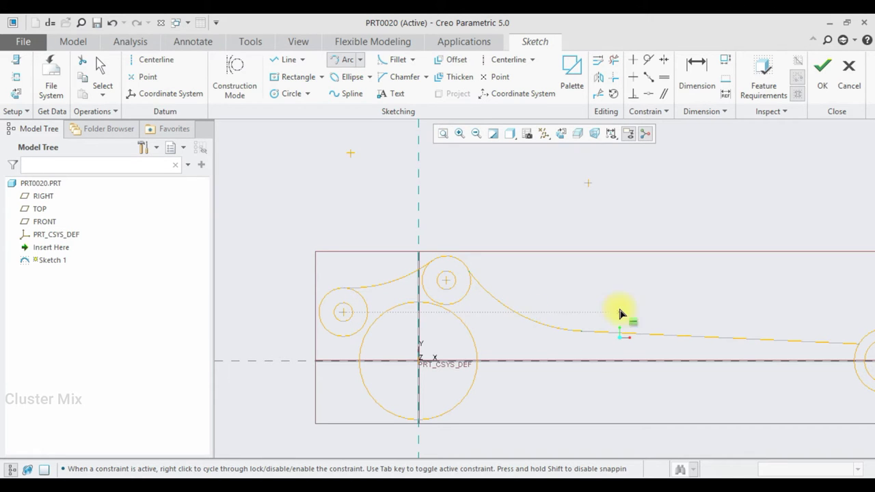
{"action": "middle_click", "coordinate": [520, 284]}
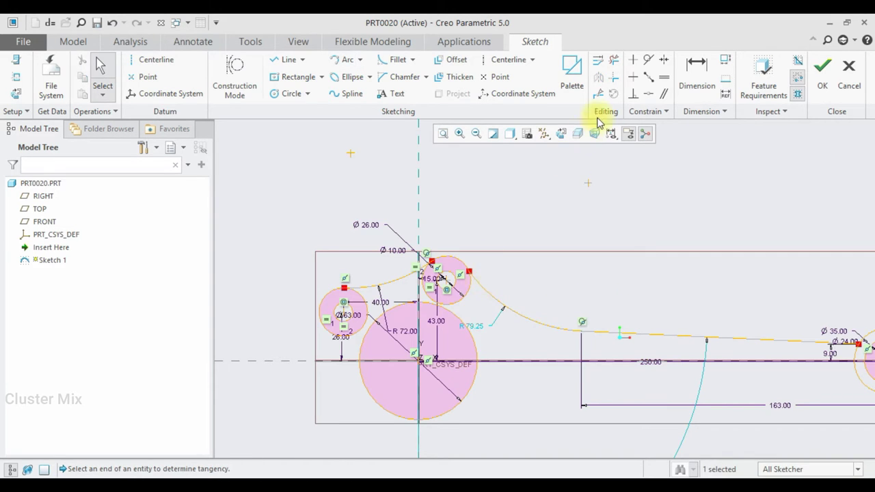
{"action": "left_click", "coordinate": [648, 62]}
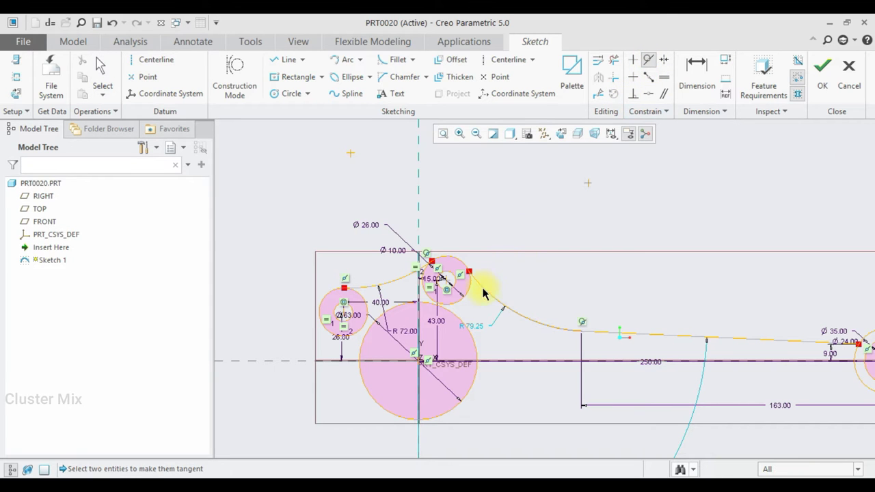
{"action": "left_click", "coordinate": [464, 266]}
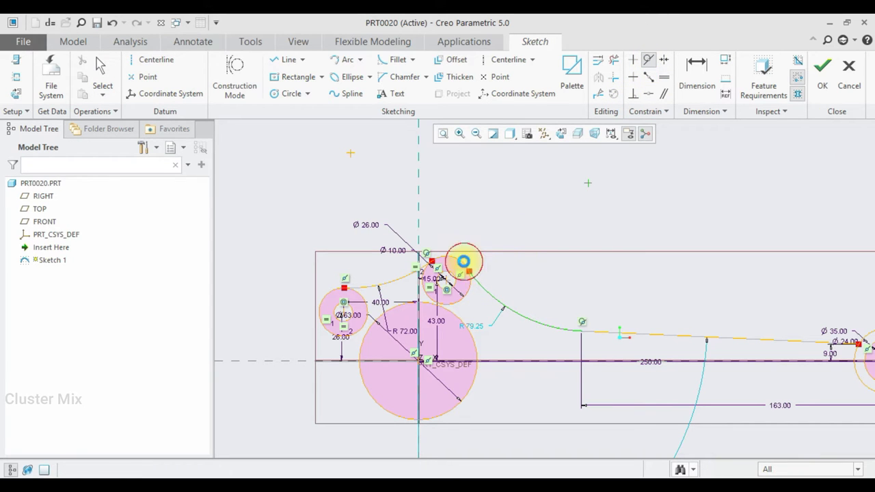
{"action": "middle_click", "coordinate": [482, 314]}
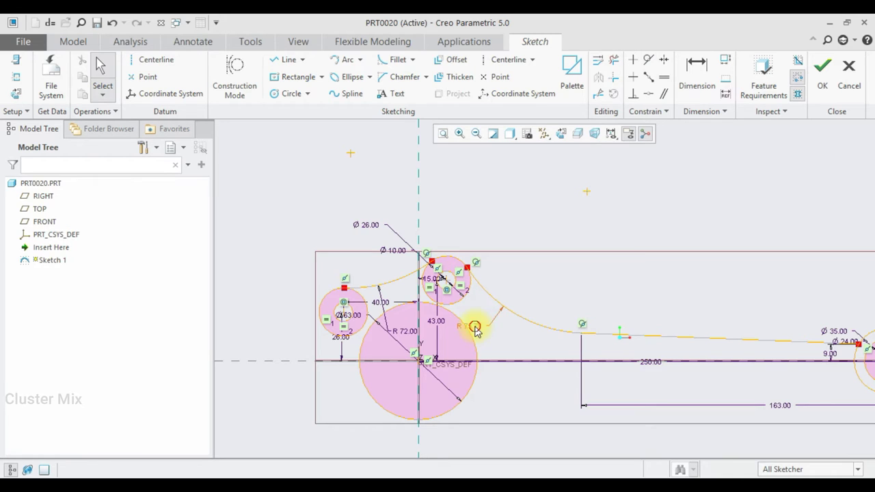
Set the new arc's radius to 72.
{"action": "double_click", "coordinate": [476, 329]}
{"action": "type", "text": "72"}
{"action": "key", "text": "Return"}
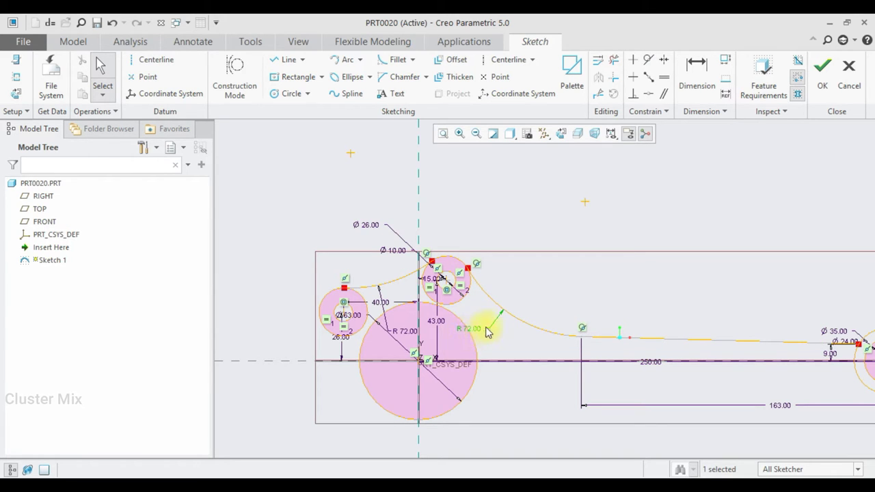
{"action": "scroll", "coordinate": [568, 335], "scroll_direction": "up", "scroll_amount": 2}
{"action": "scroll", "coordinate": [624, 332], "scroll_direction": "down", "scroll_amount": 2}
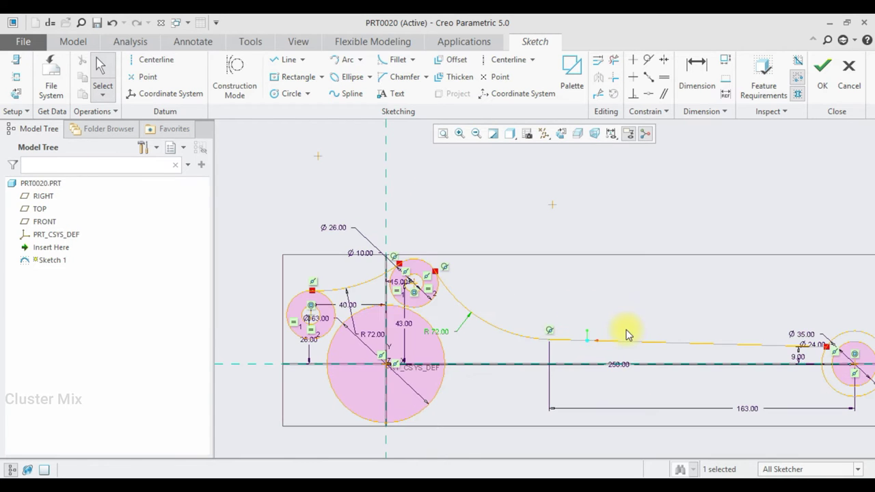
{"action": "scroll", "coordinate": [582, 371], "scroll_direction": "up", "scroll_amount": 2}
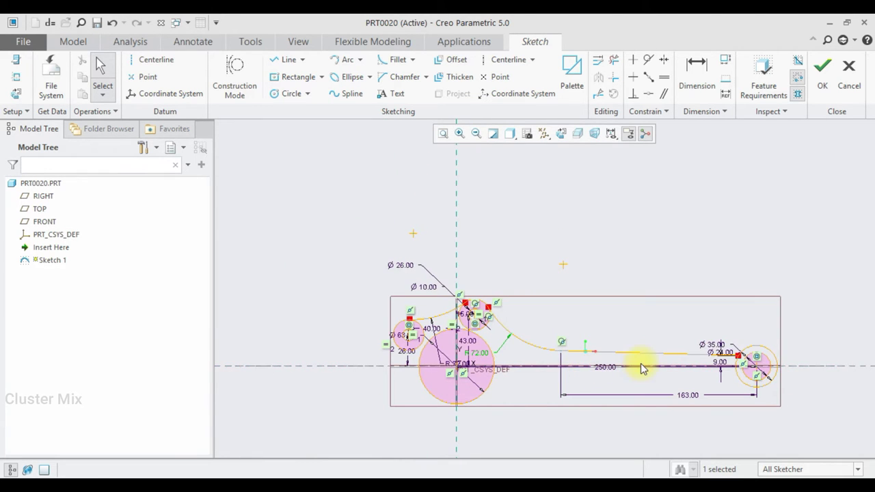
{"action": "scroll", "coordinate": [708, 363], "scroll_direction": "down", "scroll_amount": 2}
{"action": "scroll", "coordinate": [704, 367], "scroll_direction": "up", "scroll_amount": 1}
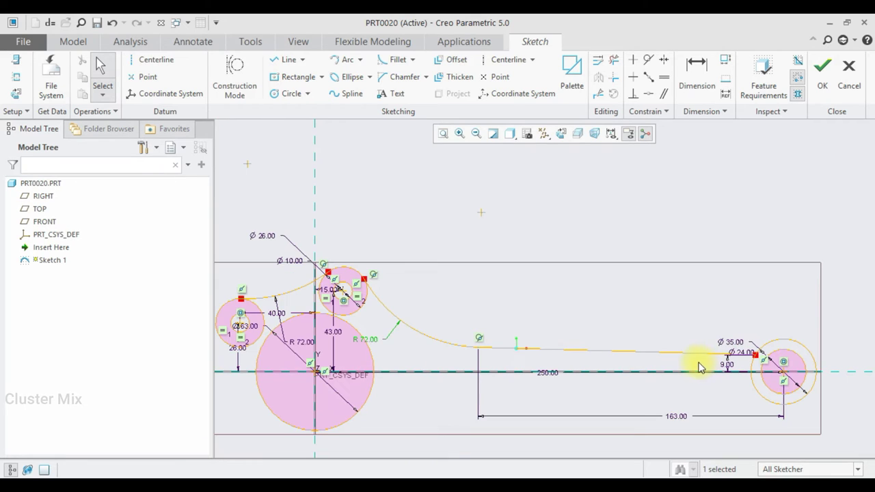
{"action": "scroll", "coordinate": [634, 357], "scroll_direction": "up", "scroll_amount": 1}
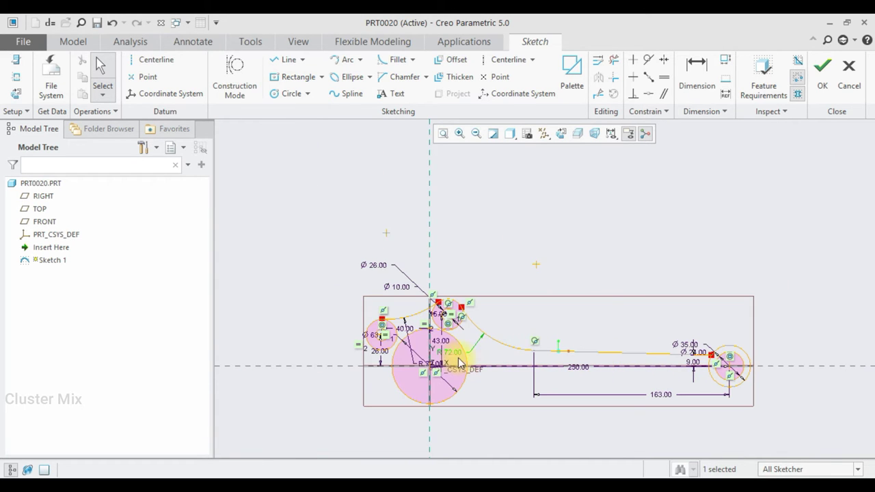
{"action": "scroll", "coordinate": [386, 358], "scroll_direction": "down", "scroll_amount": 1}
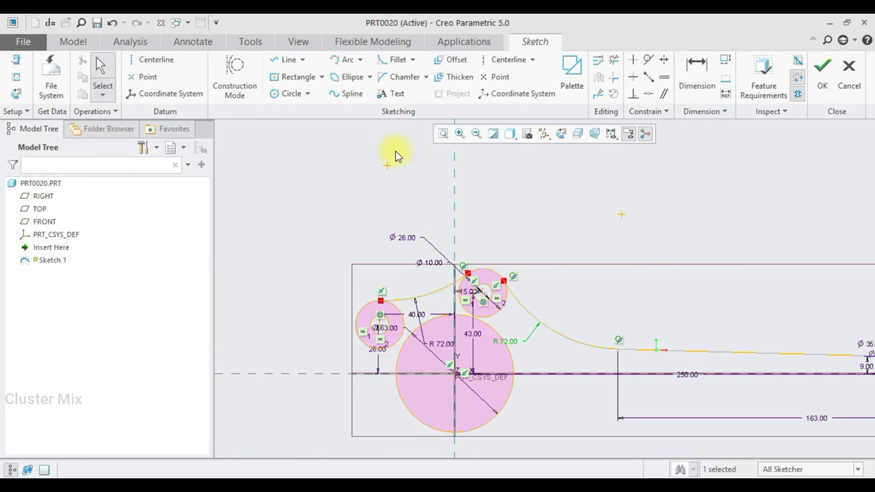
Trim away the surplus circle segments at the big end with Delete Segment.
{"action": "left_click", "coordinate": [406, 304]}
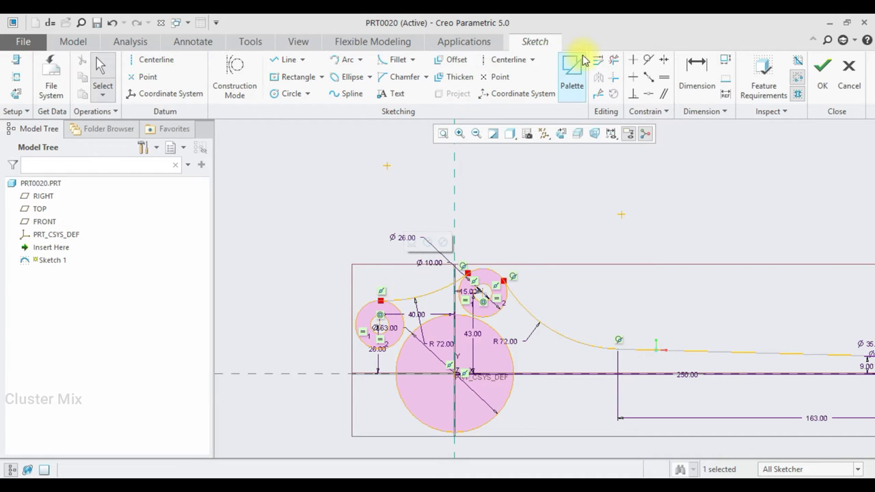
{"action": "left_click", "coordinate": [615, 59]}
{"action": "scroll", "coordinate": [465, 295], "scroll_direction": "down", "scroll_amount": 2}
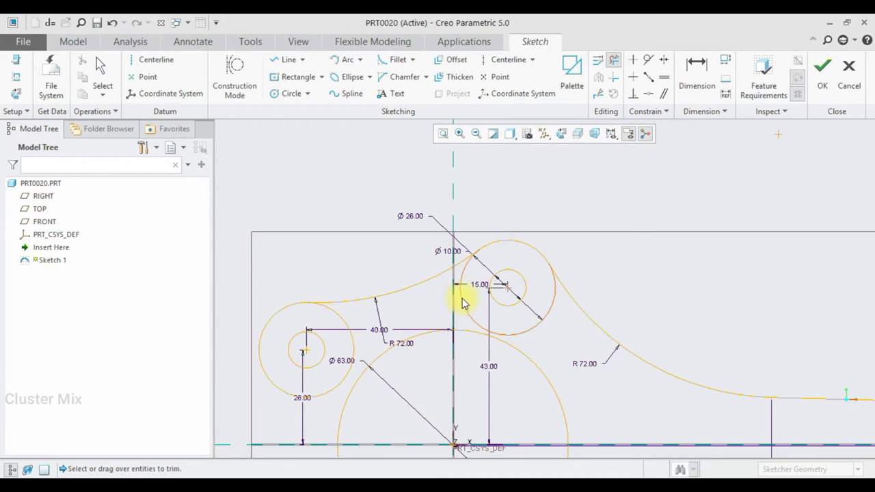
{"action": "left_click_drag", "start_coordinate": [467, 314], "coordinate": [548, 329]}
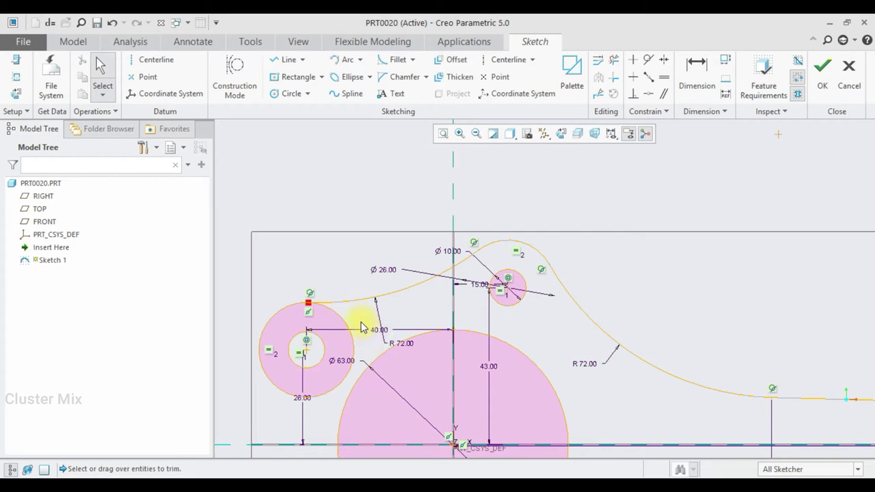
{"action": "scroll", "coordinate": [356, 318], "scroll_direction": "up", "scroll_amount": 2}
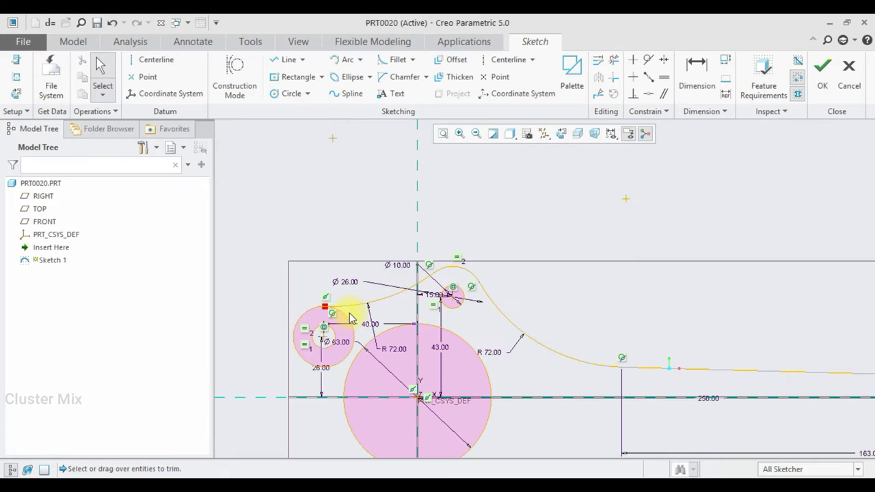
Add a horizontal centerline through the origin.
{"action": "left_click", "coordinate": [298, 327]}
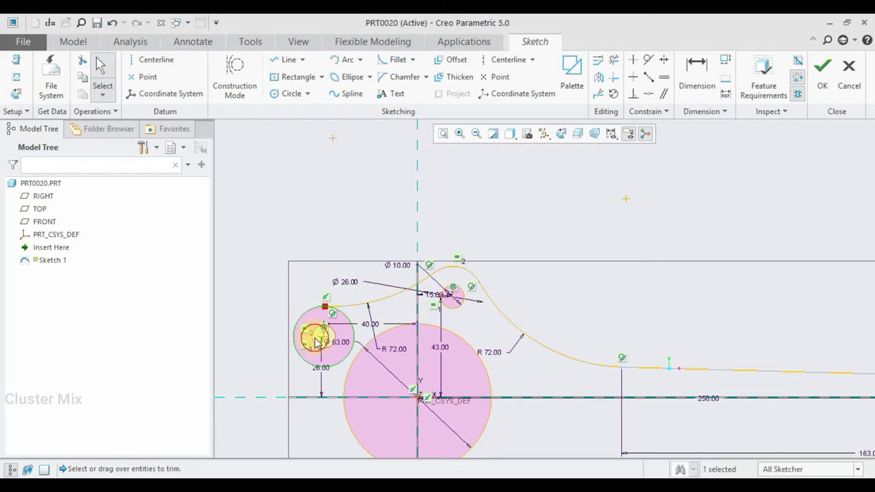
{"action": "left_click", "coordinate": [443, 275], "text": "ctrl"}
{"action": "left_click", "coordinate": [454, 268], "text": "ctrl"}
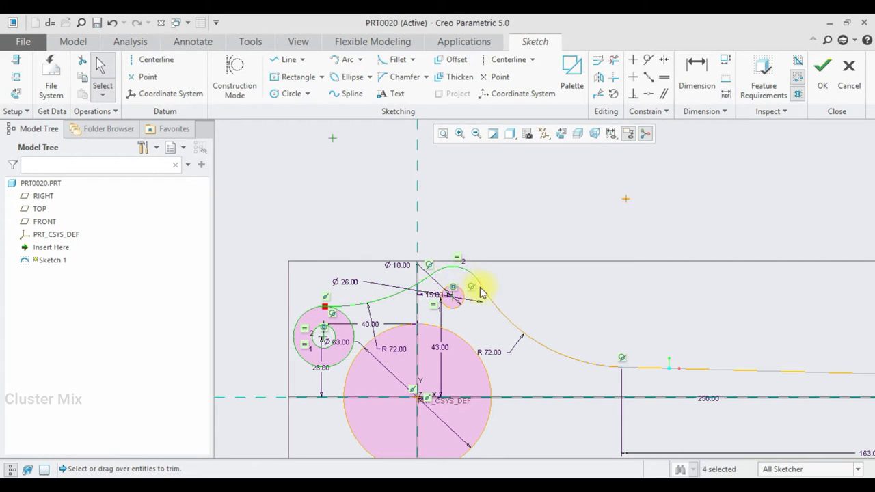
{"action": "left_click", "coordinate": [485, 293], "text": "ctrl"}
{"action": "left_click", "coordinate": [517, 252]}
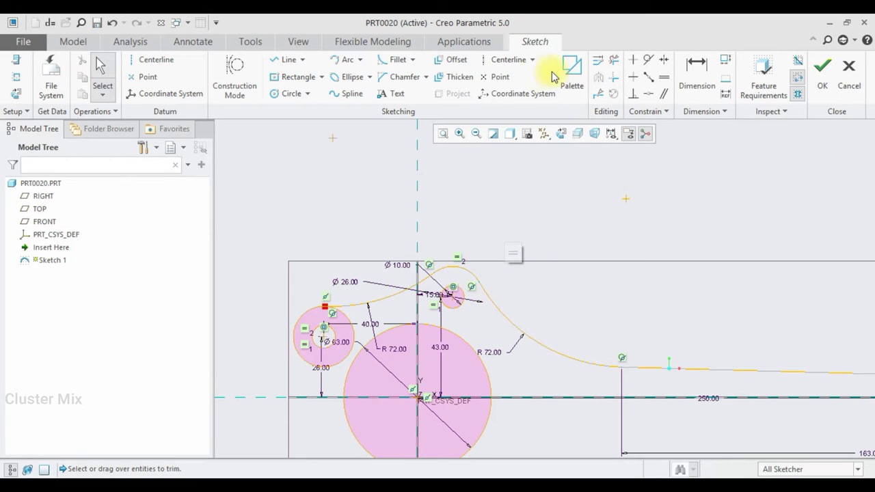
{"action": "left_click", "coordinate": [508, 60]}
{"action": "left_click", "coordinate": [418, 397]}
{"action": "left_click", "coordinate": [284, 397]}
{"action": "middle_click", "coordinate": [372, 381]}
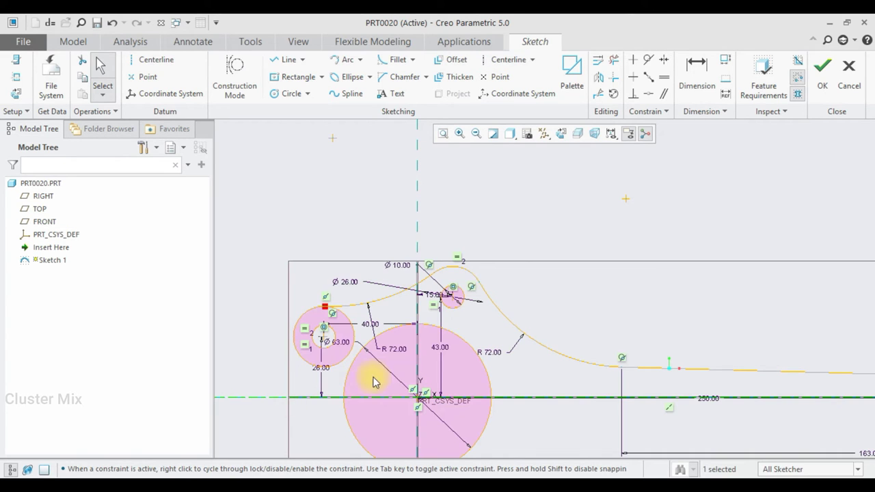
Select the small and outer left circles plus the upper-left profile curves.
{"action": "left_click", "coordinate": [333, 334]}
{"action": "left_click", "coordinate": [309, 316], "text": "ctrl"}
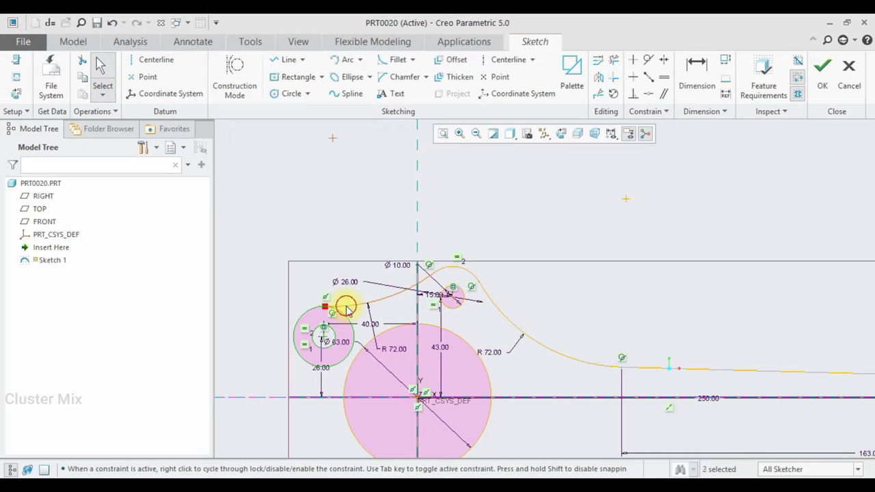
{"action": "left_click", "coordinate": [461, 272], "text": "ctrl"}
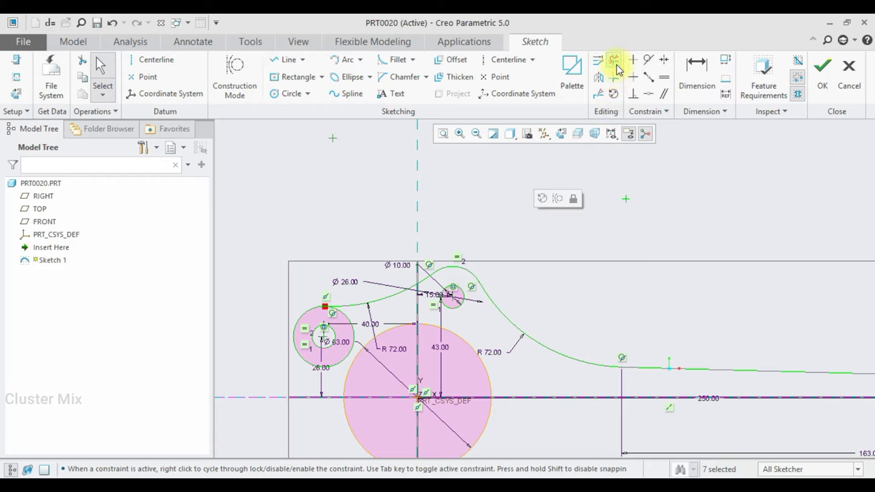
Mirror the selected upper circles and profile curves across the horizontal centerline.
{"action": "left_click", "coordinate": [598, 76]}
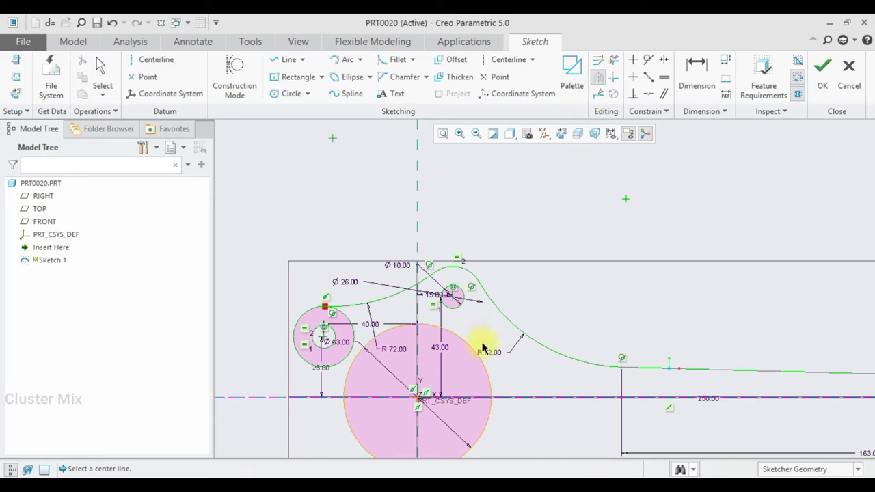
{"action": "left_click", "coordinate": [466, 398]}
{"action": "scroll", "coordinate": [466, 400], "scroll_direction": "up", "scroll_amount": 3}
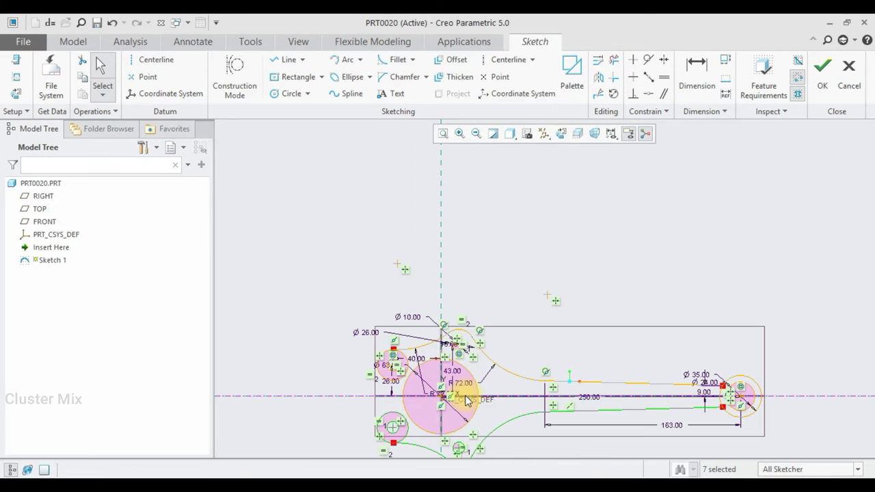
{"action": "scroll", "coordinate": [509, 400], "scroll_direction": "up", "scroll_amount": 3}
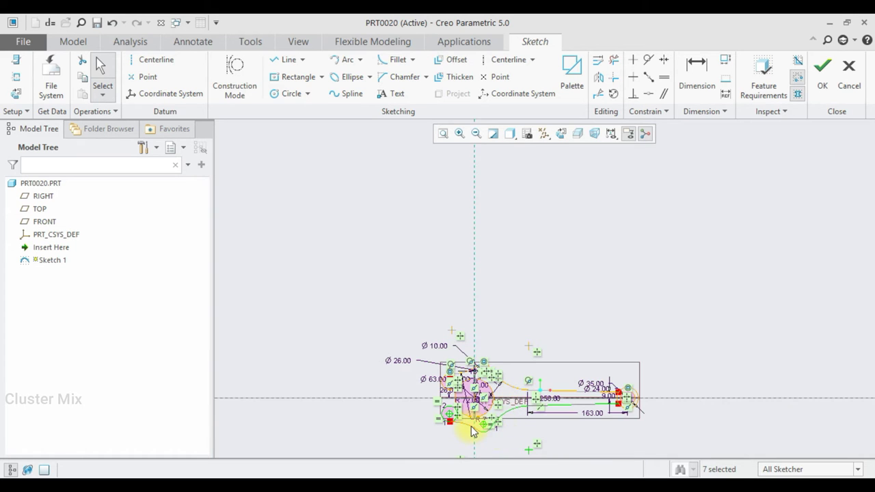
{"action": "scroll", "coordinate": [471, 426], "scroll_direction": "down", "scroll_amount": 2}
{"action": "scroll", "coordinate": [456, 390], "scroll_direction": "down", "scroll_amount": 2}
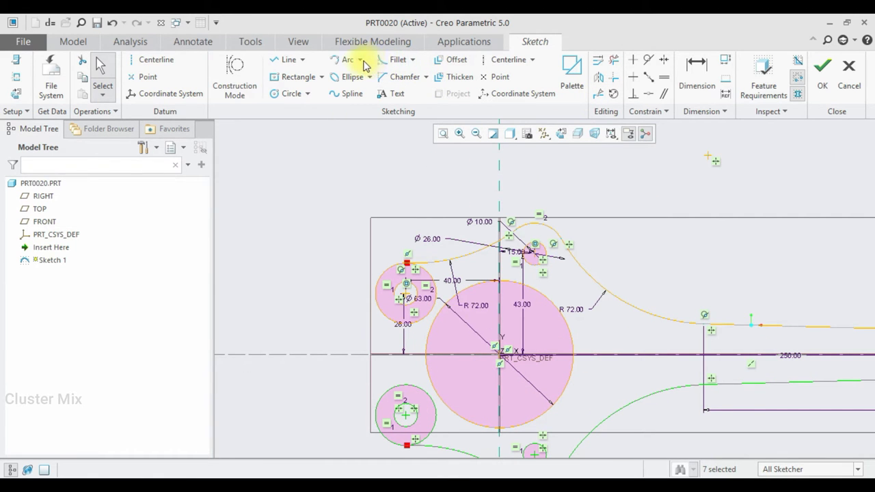
Draw an arc on the left linking the upper-left and lower-left circles.
{"action": "left_click", "coordinate": [342, 62]}
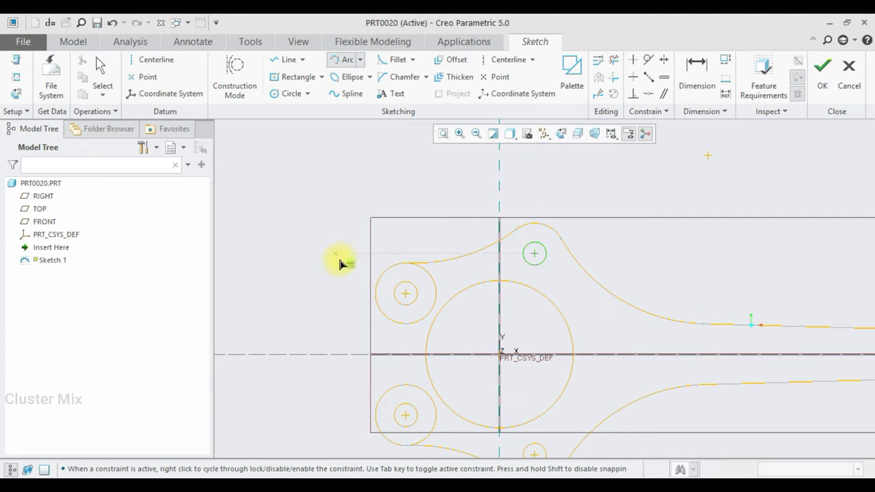
{"action": "left_click", "coordinate": [375, 298]}
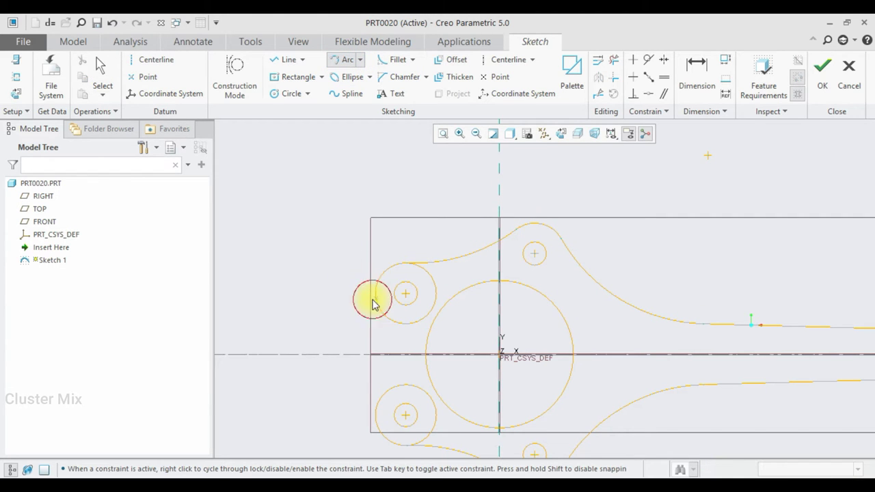
{"action": "left_click", "coordinate": [381, 396]}
{"action": "left_click", "coordinate": [385, 359]}
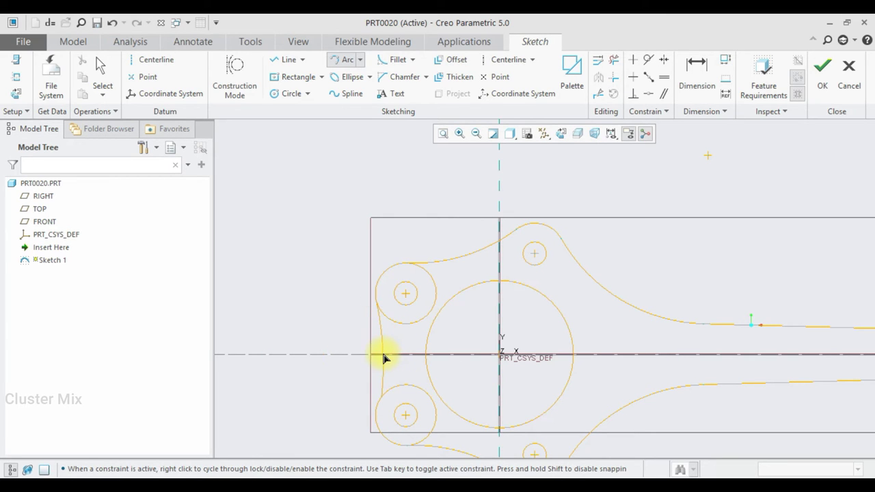
{"action": "middle_click", "coordinate": [390, 361]}
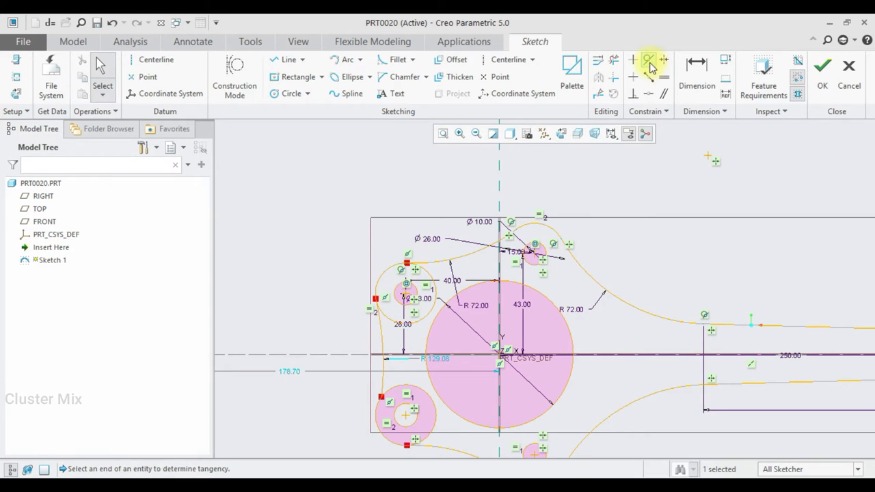
Make the left arc tangent to both left circles and set its radius to 72.
{"action": "left_click", "coordinate": [648, 60]}
{"action": "left_click", "coordinate": [385, 340]}
{"action": "left_click", "coordinate": [389, 317]}
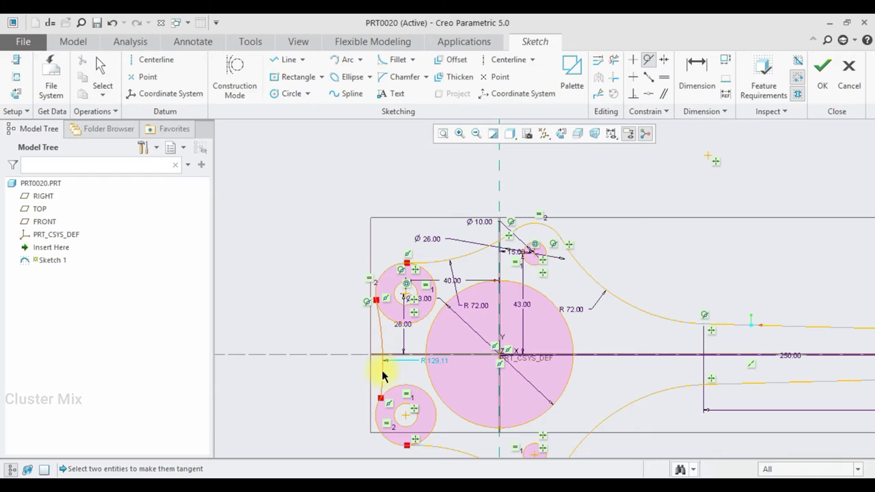
{"action": "left_click", "coordinate": [381, 375]}
{"action": "left_click", "coordinate": [391, 396]}
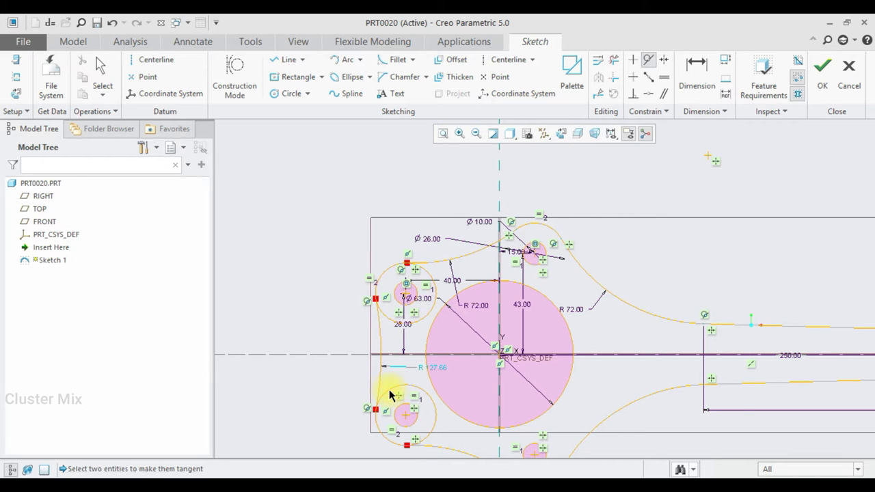
{"action": "middle_click", "coordinate": [414, 370]}
{"action": "double_click", "coordinate": [432, 368]}
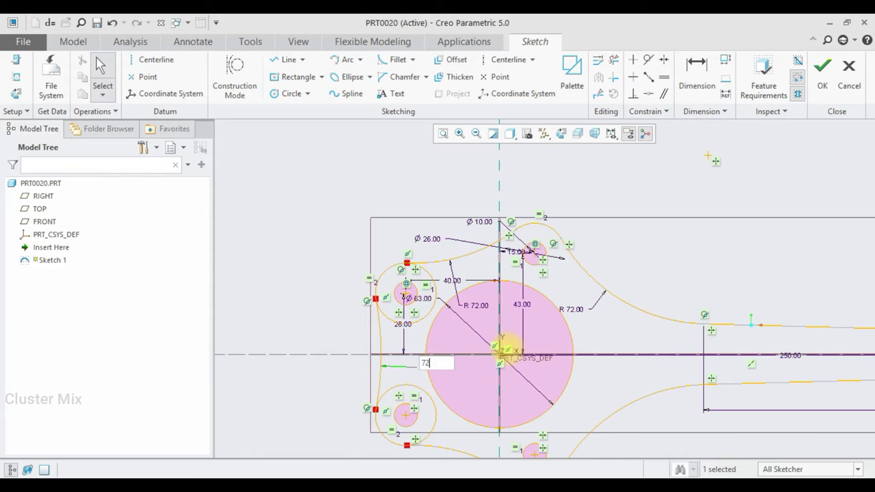
{"action": "key", "text": "Return"}
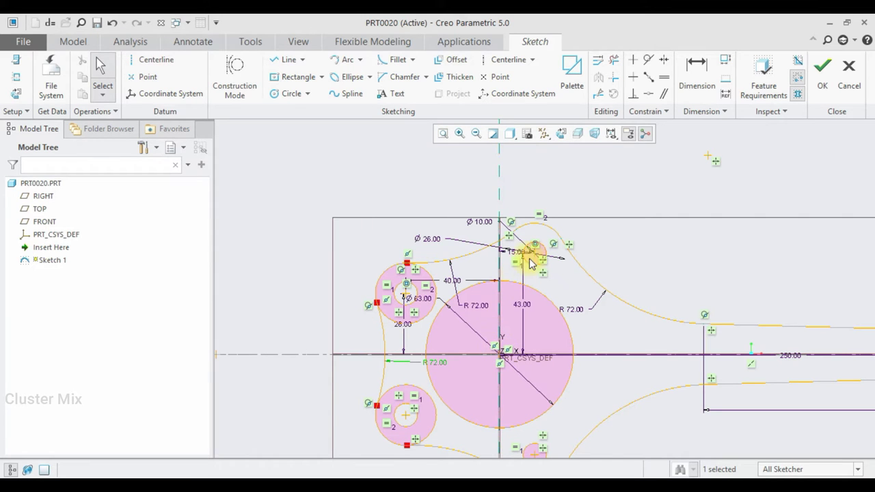
Trim away the outer arcs of both left circles.
{"action": "left_click", "coordinate": [607, 59]}
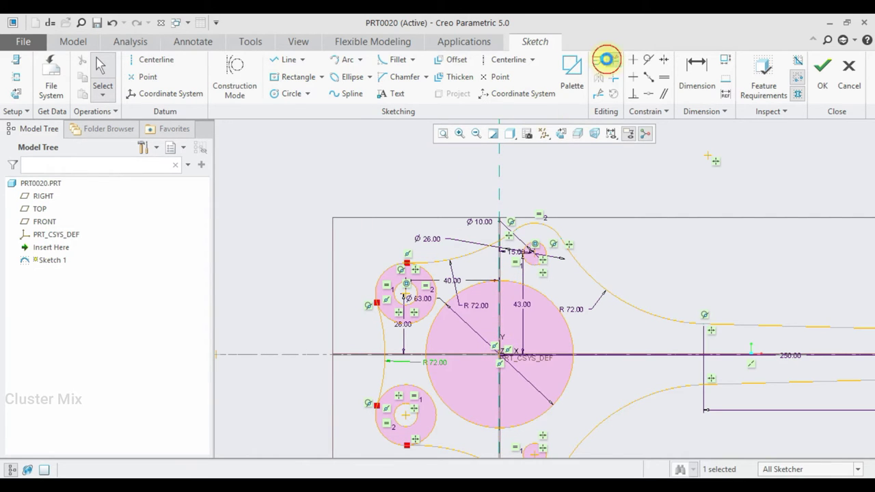
{"action": "left_click", "coordinate": [438, 278]}
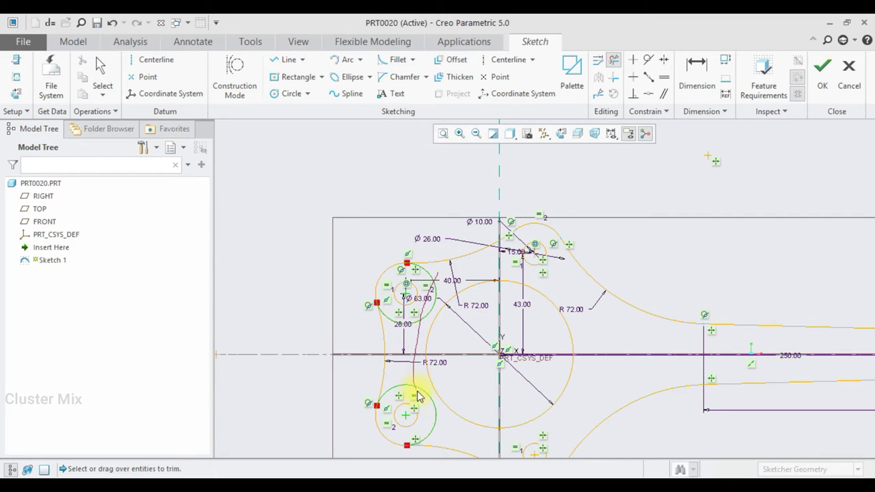
{"action": "left_click_drag", "start_coordinate": [439, 425], "coordinate": [443, 411]}
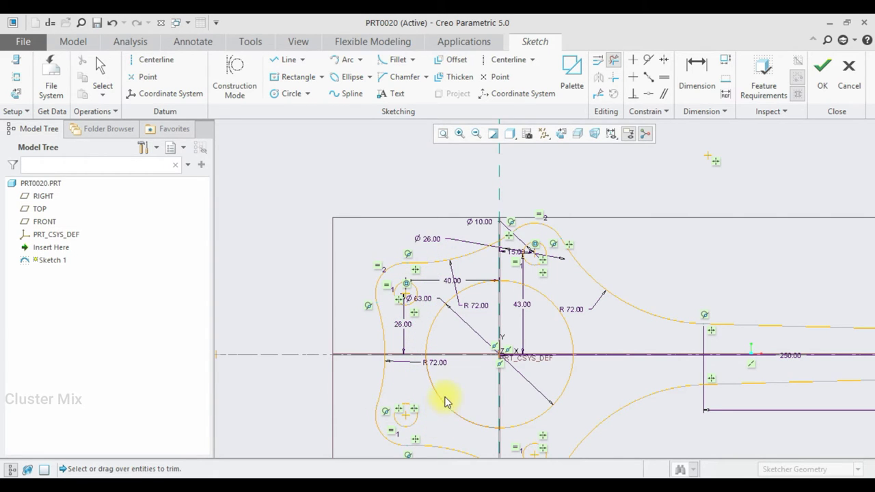
{"action": "middle_click", "coordinate": [450, 378]}
{"action": "scroll", "coordinate": [461, 363], "scroll_direction": "up", "scroll_amount": 2}
{"action": "scroll", "coordinate": [506, 366], "scroll_direction": "up", "scroll_amount": 1}
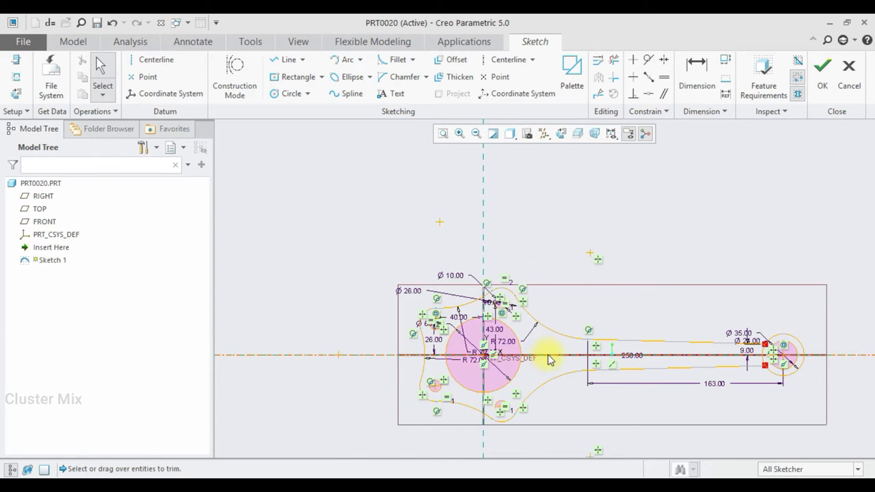
{"action": "scroll", "coordinate": [739, 342], "scroll_direction": "down", "scroll_amount": 2}
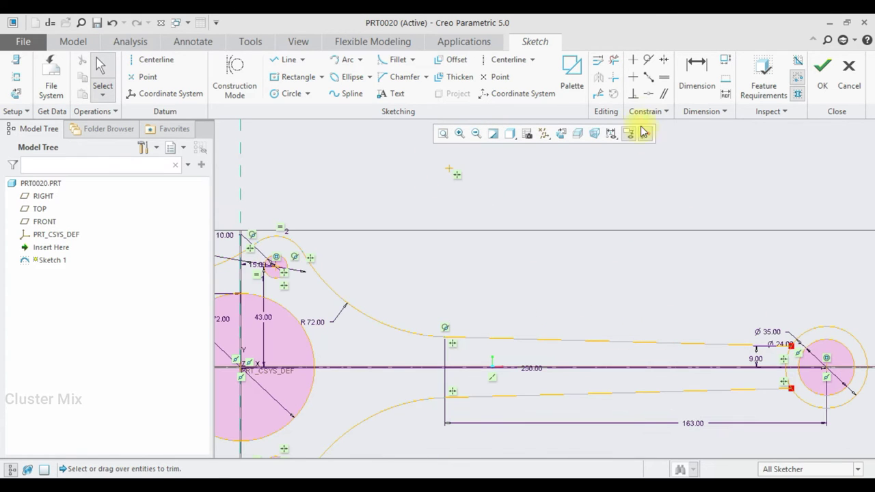
Trim the extra segment at the small end and accept Sketch 1.
{"action": "left_click", "coordinate": [613, 59]}
{"action": "left_click", "coordinate": [791, 361]}
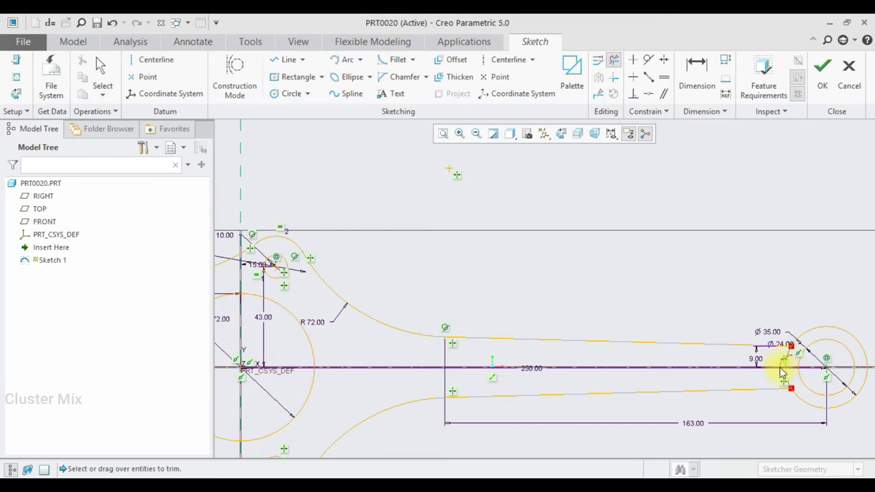
{"action": "middle_click", "coordinate": [791, 378]}
{"action": "scroll", "coordinate": [752, 376], "scroll_direction": "up", "scroll_amount": 2}
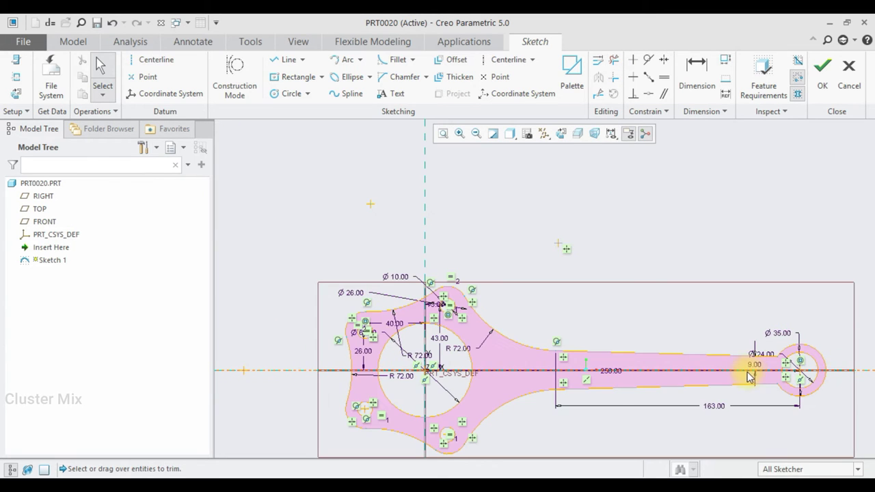
{"action": "scroll", "coordinate": [749, 378], "scroll_direction": "up", "scroll_amount": 1}
{"action": "scroll", "coordinate": [640, 417], "scroll_direction": "down", "scroll_amount": 1}
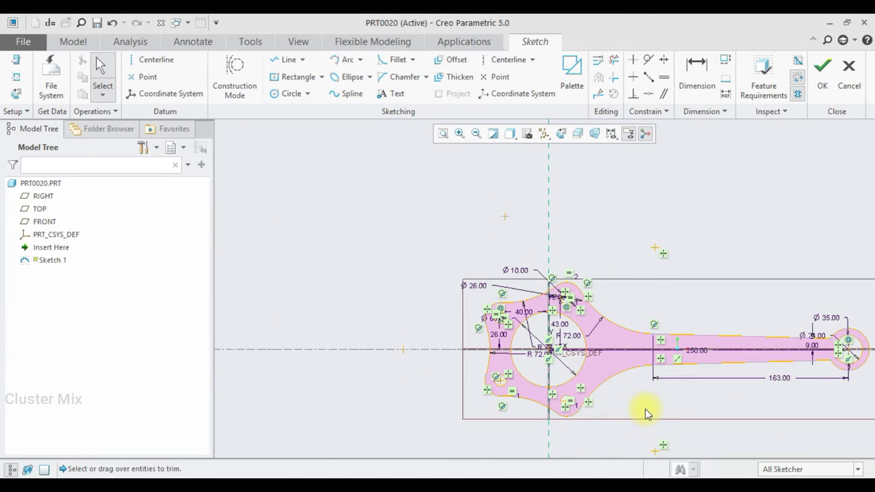
{"action": "scroll", "coordinate": [718, 411], "scroll_direction": "up", "scroll_amount": 1}
{"action": "scroll", "coordinate": [775, 415], "scroll_direction": "down", "scroll_amount": 1}
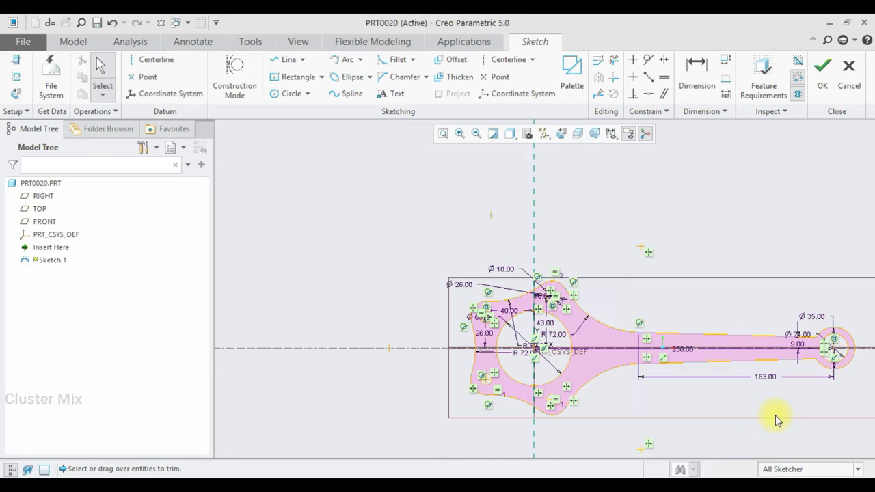
{"action": "scroll", "coordinate": [786, 412], "scroll_direction": "down", "scroll_amount": 1}
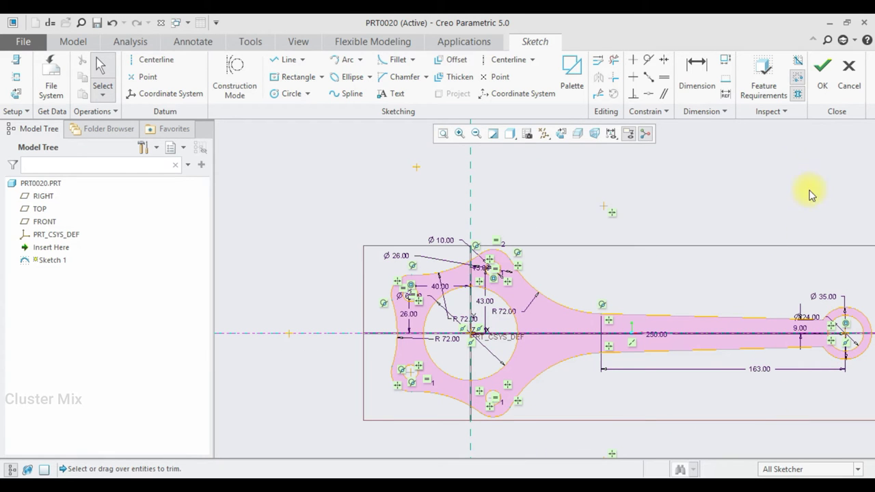
{"action": "left_click", "coordinate": [815, 85]}
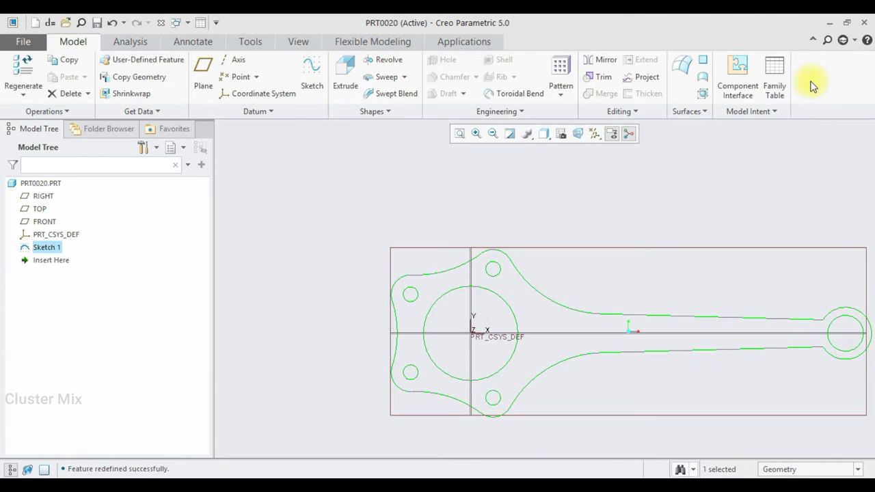
Start a new extrusion with a depth of 42.
{"action": "left_click", "coordinate": [708, 360]}
{"action": "mouse_move", "coordinate": [707, 360]}
{"action": "middle_mouse_down"}
{"action": "mouse_move", "coordinate": [661, 375]}
{"action": "mouse_move", "coordinate": [666, 348]}
{"action": "mouse_move", "coordinate": [660, 385]}
{"action": "middle_mouse_up"}
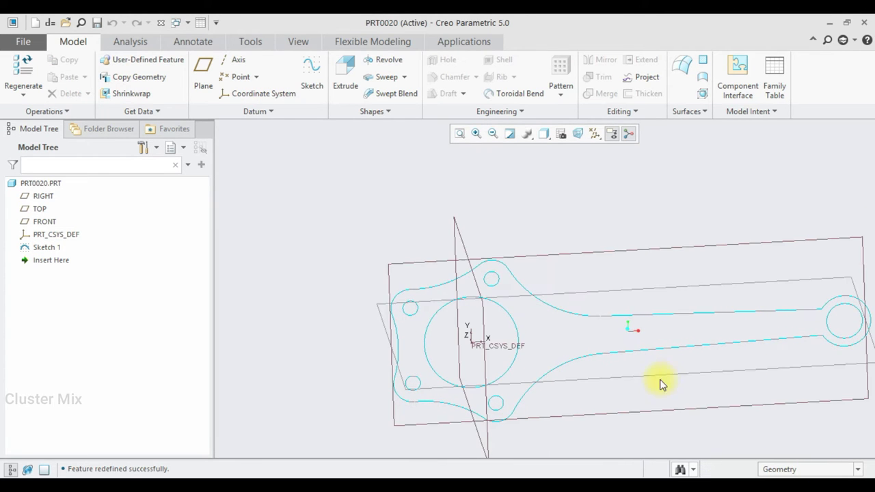
{"action": "left_click", "coordinate": [344, 72]}
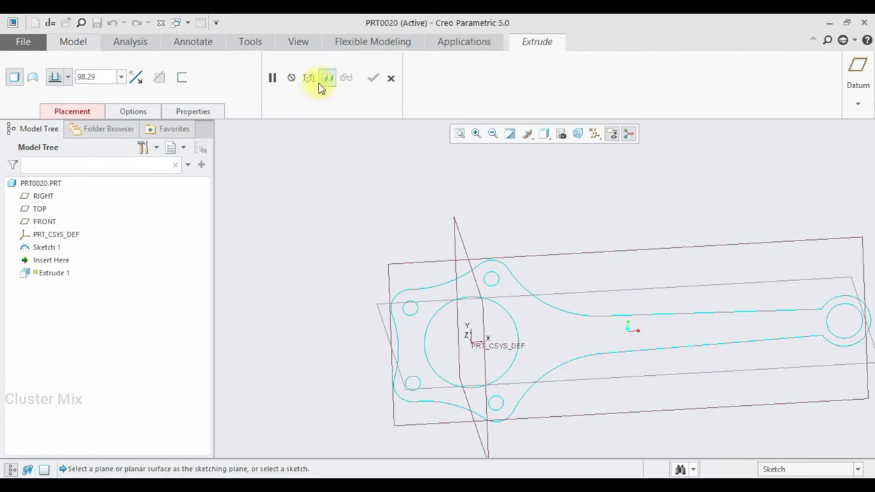
{"action": "double_click", "coordinate": [97, 77]}
{"action": "type", "text": "42"}
{"action": "key", "text": "Return"}
Use Sketch 1 as the profile with Symmetric depth and complete Extrude 1.
{"action": "left_click", "coordinate": [80, 112]}
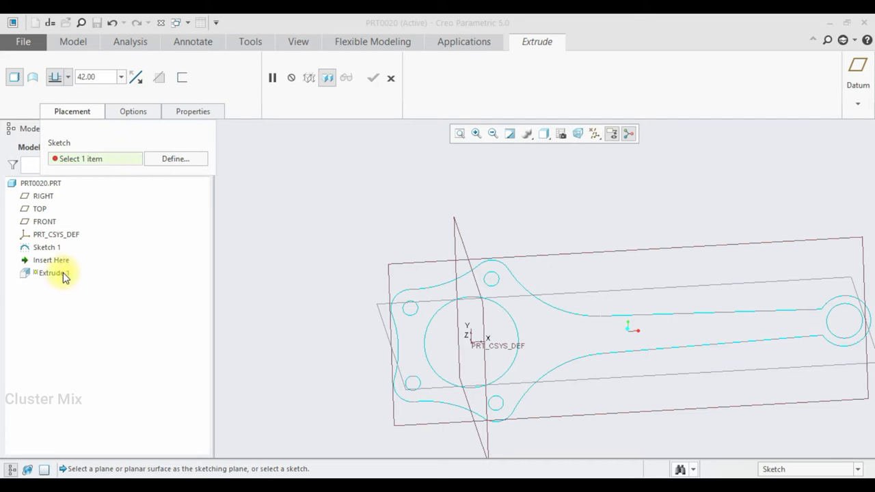
{"action": "left_click", "coordinate": [46, 247]}
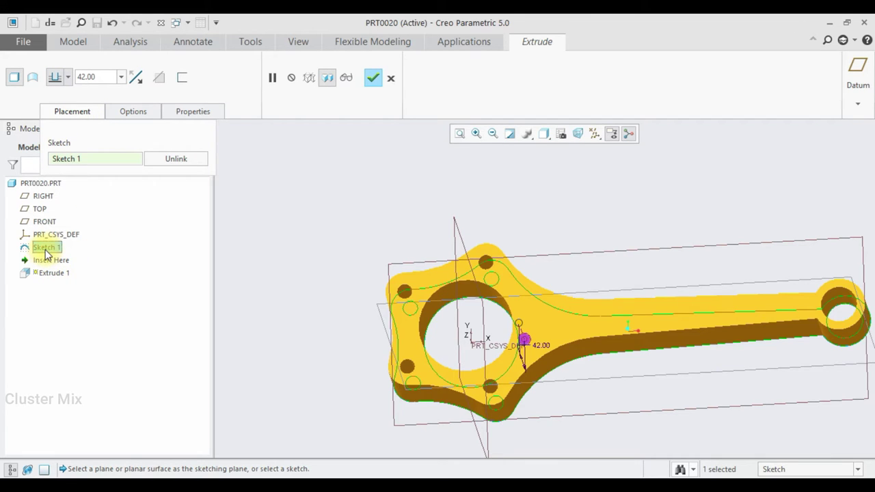
{"action": "mouse_move", "coordinate": [330, 290]}
{"action": "middle_mouse_down"}
{"action": "mouse_move", "coordinate": [333, 240]}
{"action": "mouse_move", "coordinate": [332, 256]}
{"action": "middle_mouse_up"}
{"action": "left_click", "coordinate": [68, 77]}
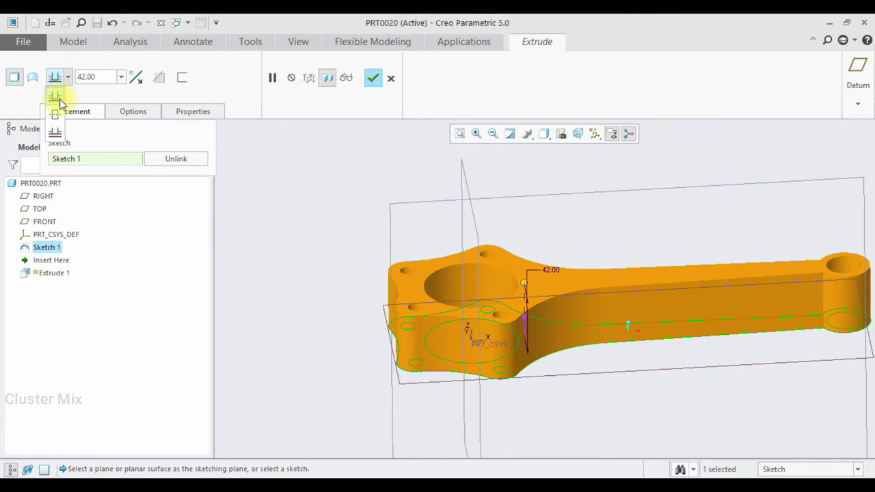
{"action": "left_click", "coordinate": [57, 114]}
{"action": "scroll", "coordinate": [476, 333], "scroll_direction": "up", "scroll_amount": 2}
{"action": "scroll", "coordinate": [477, 333], "scroll_direction": "down", "scroll_amount": 2}
{"action": "mouse_move", "coordinate": [476, 333]}
{"action": "middle_mouse_down"}
{"action": "mouse_move", "coordinate": [479, 322]}
{"action": "mouse_move", "coordinate": [471, 351]}
{"action": "mouse_move", "coordinate": [488, 355]}
{"action": "middle_mouse_up"}
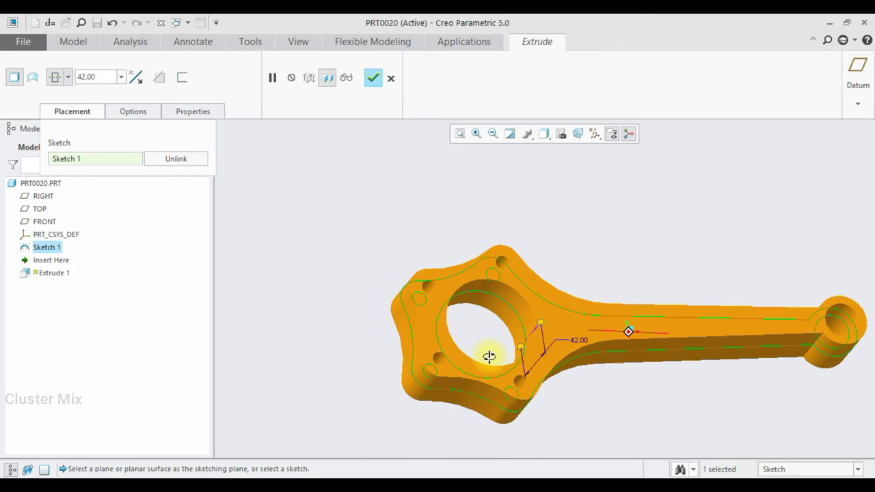
{"action": "left_click", "coordinate": [373, 78]}
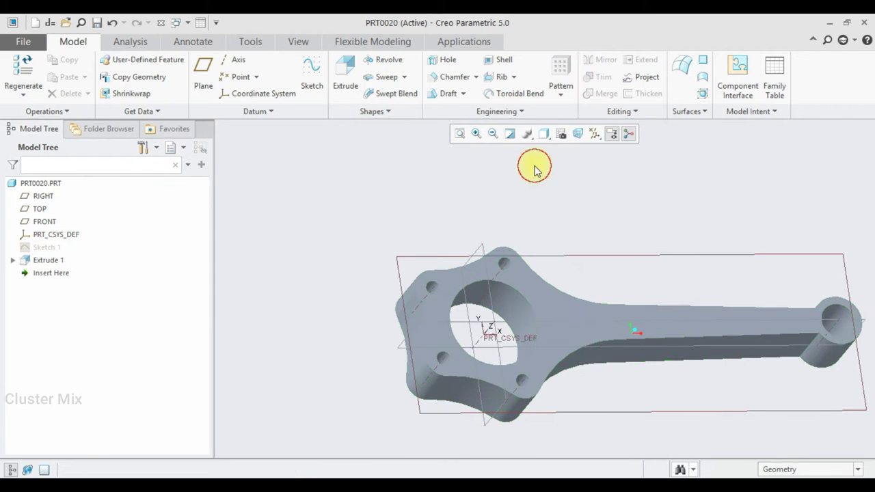
Start Sketch 2 on the FRONT datum plane, viewed head-on.
{"action": "scroll", "coordinate": [434, 279], "scroll_direction": "up", "scroll_amount": 2}
{"action": "mouse_move", "coordinate": [448, 298]}
{"action": "middle_mouse_down"}
{"action": "mouse_move", "coordinate": [417, 299]}
{"action": "mouse_move", "coordinate": [435, 310]}
{"action": "middle_mouse_up"}
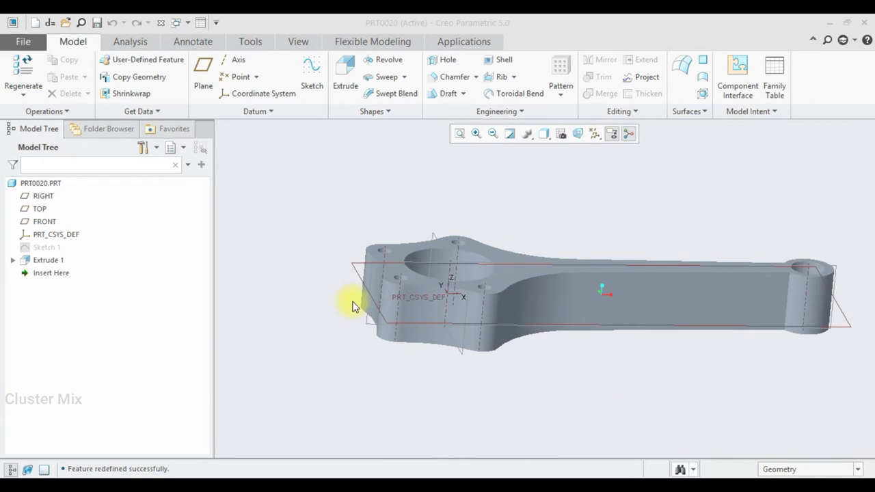
{"action": "left_click", "coordinate": [362, 281]}
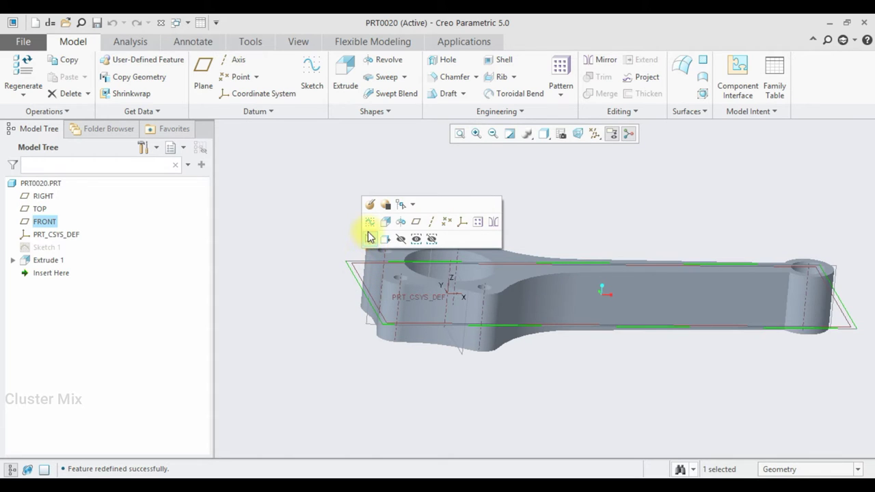
{"action": "left_click", "coordinate": [370, 223]}
{"action": "left_click", "coordinate": [16, 85]}
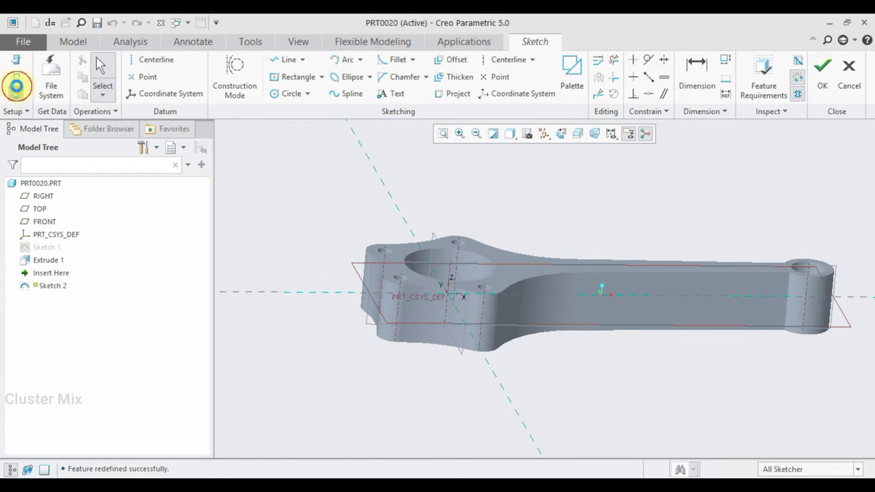
Draw a circle centred on the origin out to the shank edge and finish Sketch 2.
{"action": "left_click", "coordinate": [273, 93]}
{"action": "left_click", "coordinate": [438, 288]}
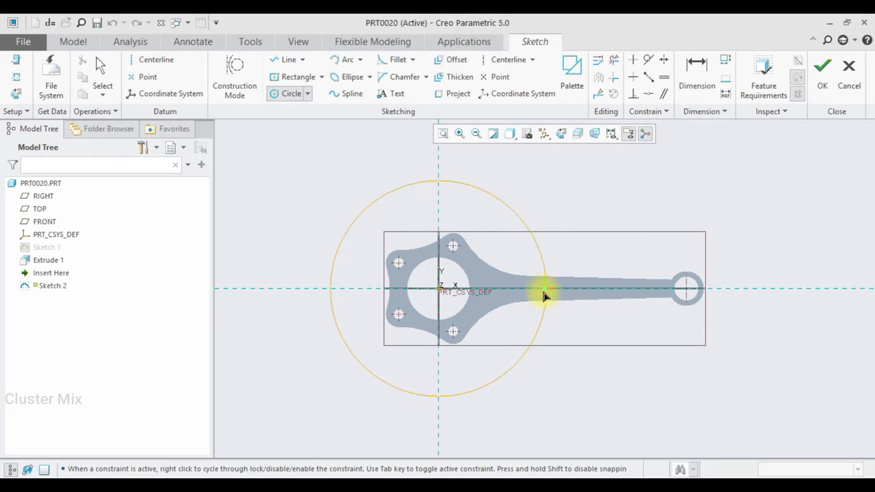
{"action": "scroll", "coordinate": [521, 297], "scroll_direction": "up", "scroll_amount": 3}
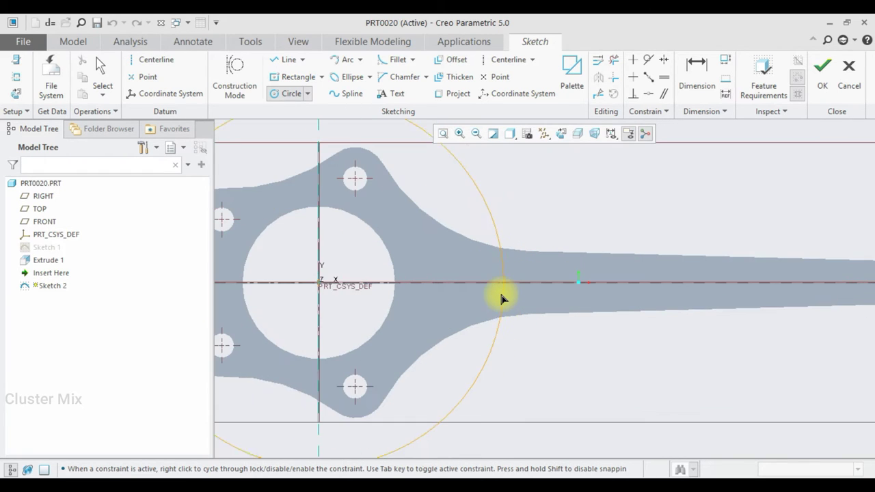
{"action": "scroll", "coordinate": [502, 299], "scroll_direction": "down", "scroll_amount": 2}
{"action": "scroll", "coordinate": [504, 294], "scroll_direction": "up", "scroll_amount": 2}
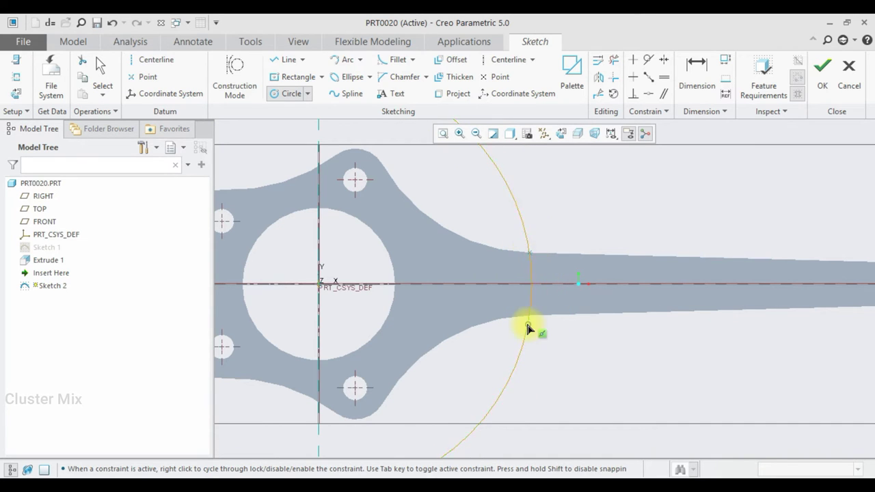
{"action": "scroll", "coordinate": [533, 328], "scroll_direction": "down", "scroll_amount": 2}
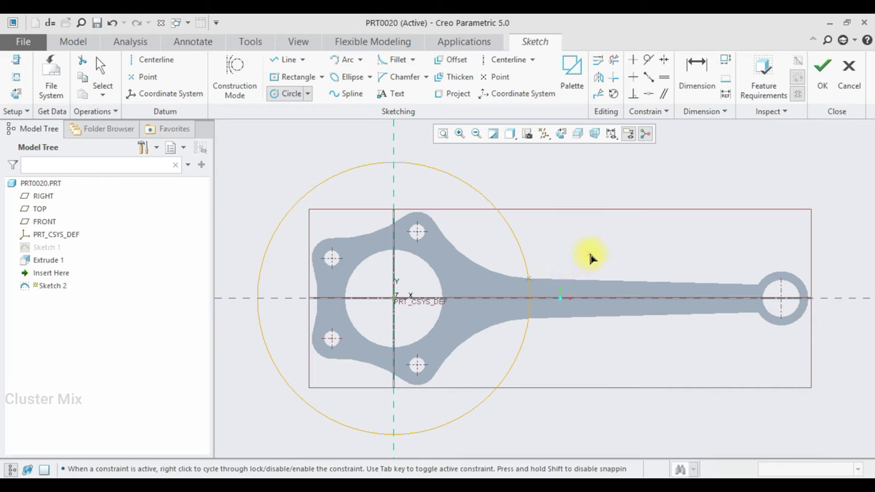
{"action": "left_click", "coordinate": [528, 280]}
{"action": "middle_click", "coordinate": [572, 250]}
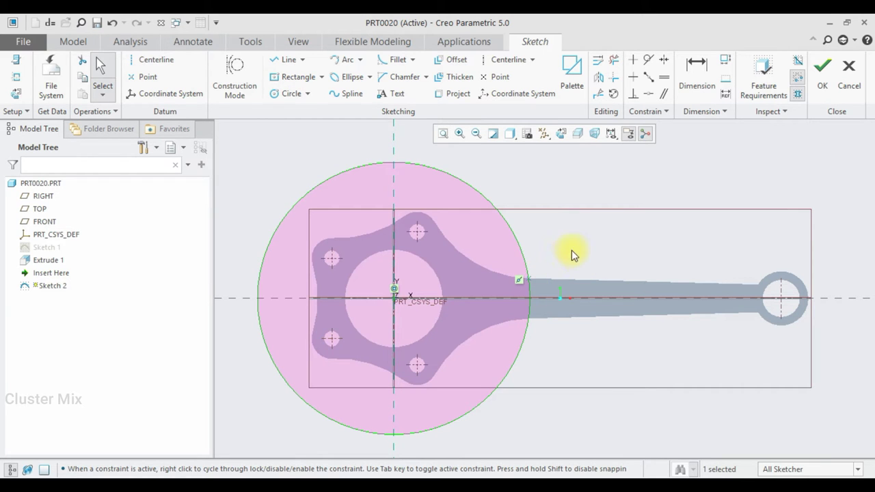
{"action": "left_click", "coordinate": [822, 68]}
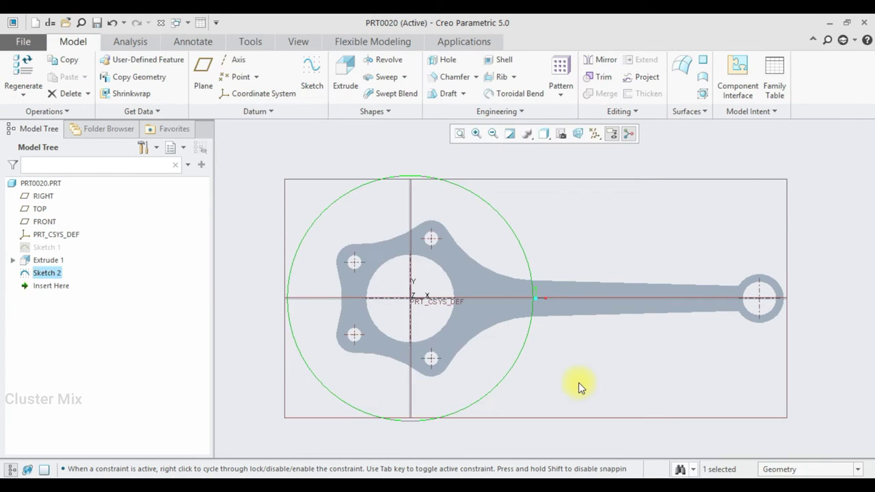
Extrude Sketch 2 with Remove Material enabled.
{"action": "scroll", "coordinate": [578, 375], "scroll_direction": "down", "scroll_amount": 3}
{"action": "mouse_move", "coordinate": [579, 374]}
{"action": "middle_mouse_down"}
{"action": "mouse_move", "coordinate": [584, 348]}
{"action": "mouse_move", "coordinate": [445, 262]}
{"action": "middle_mouse_up"}
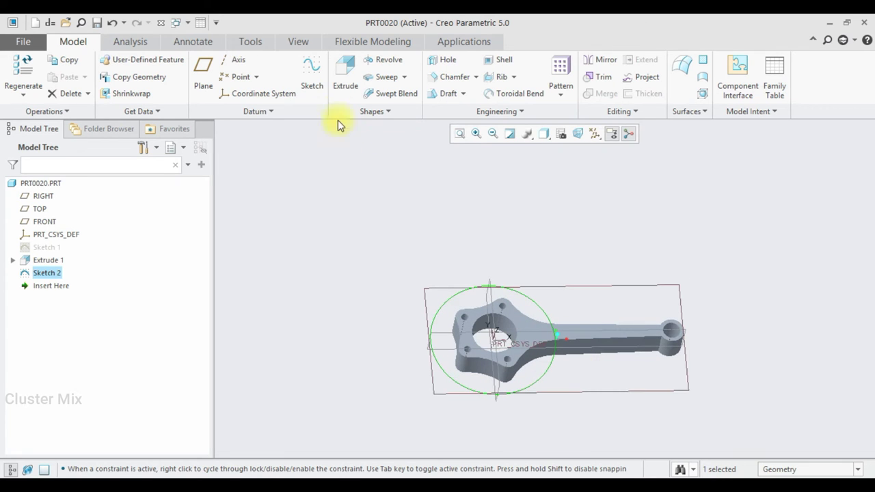
{"action": "left_click", "coordinate": [343, 77]}
{"action": "scroll", "coordinate": [487, 322], "scroll_direction": "up", "scroll_amount": 3}
{"action": "mouse_move", "coordinate": [487, 322]}
{"action": "middle_mouse_down"}
{"action": "mouse_move", "coordinate": [492, 267]}
{"action": "mouse_move", "coordinate": [496, 284]}
{"action": "middle_mouse_up"}
{"action": "left_click", "coordinate": [159, 79]}
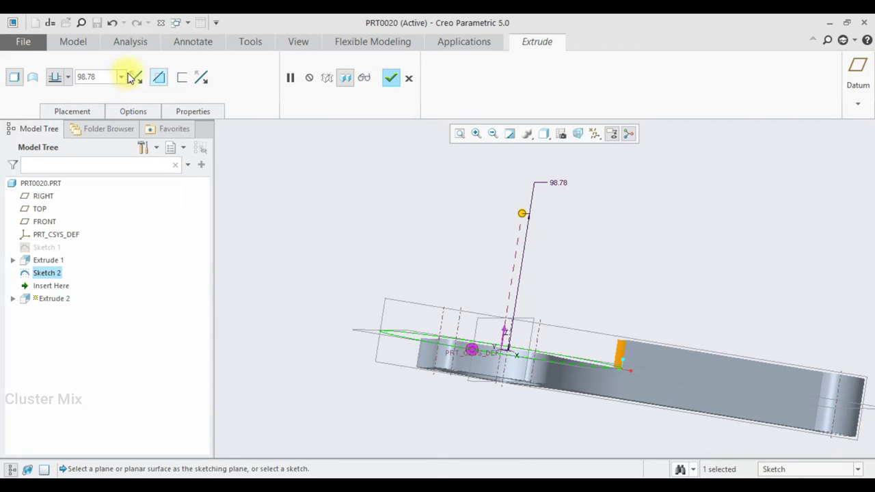
Set the cut to Symmetric, 28 deep, and complete Extrude 2.
{"action": "left_click", "coordinate": [67, 77]}
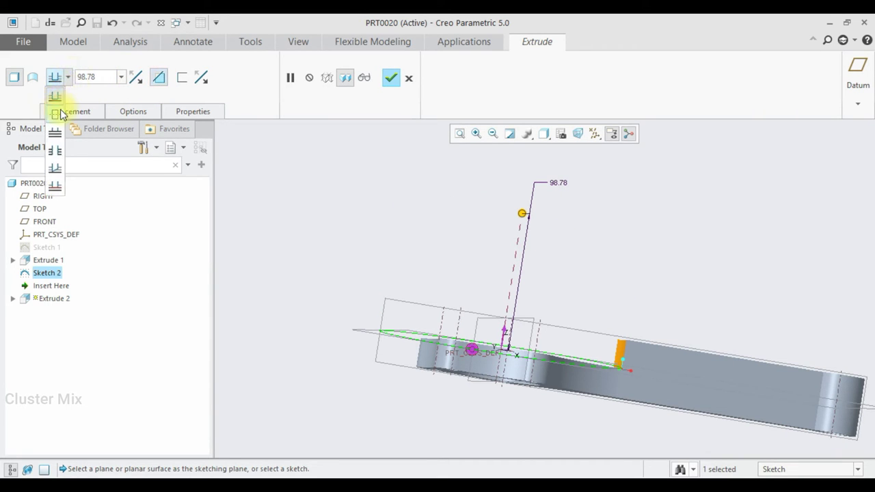
{"action": "left_click", "coordinate": [60, 114]}
{"action": "left_click_drag", "start_coordinate": [99, 77], "coordinate": [83, 76]}
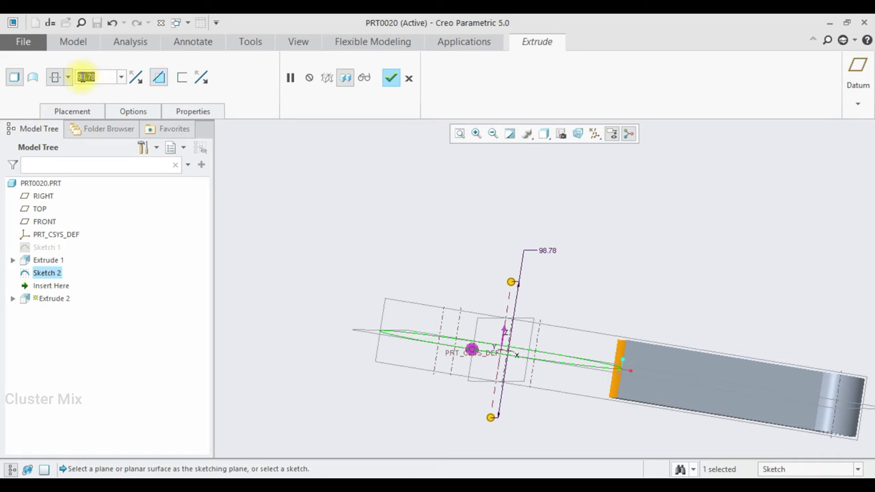
{"action": "type", "text": "28"}
{"action": "key", "text": "Return"}
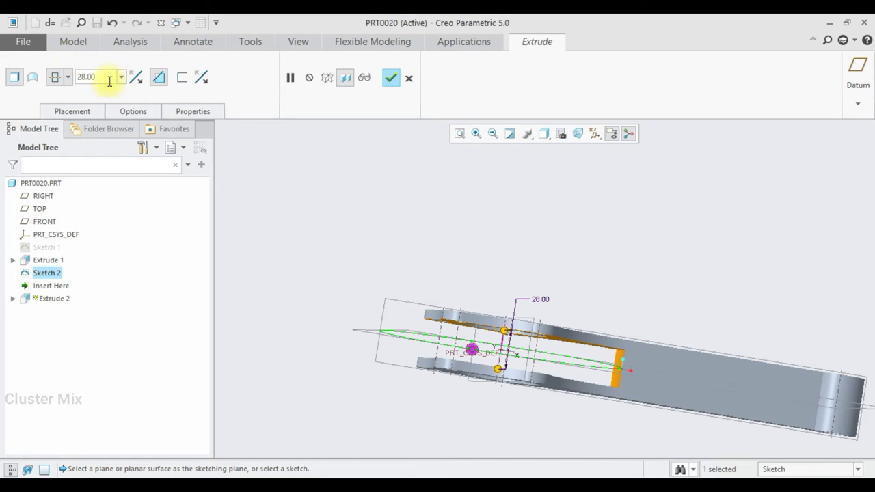
{"action": "scroll", "coordinate": [531, 342], "scroll_direction": "up", "scroll_amount": 2}
{"action": "mouse_move", "coordinate": [531, 342]}
{"action": "middle_mouse_down"}
{"action": "mouse_move", "coordinate": [515, 375]}
{"action": "mouse_move", "coordinate": [518, 354]}
{"action": "middle_mouse_up"}
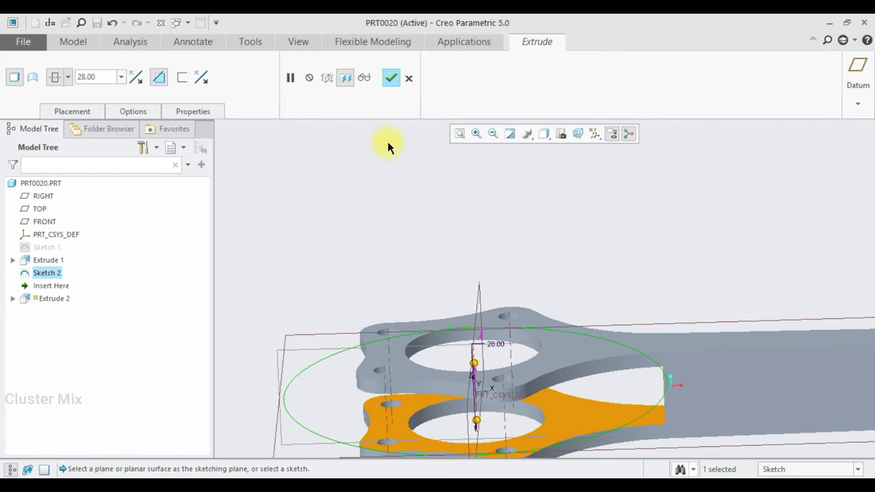
{"action": "left_click", "coordinate": [391, 78]}
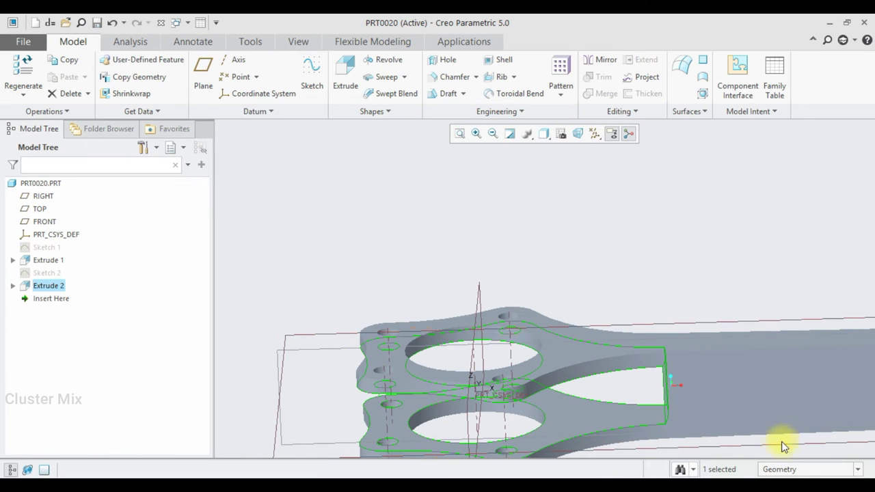
{"action": "scroll", "coordinate": [660, 413], "scroll_direction": "down", "scroll_amount": 3}
{"action": "left_click", "coordinate": [661, 412]}
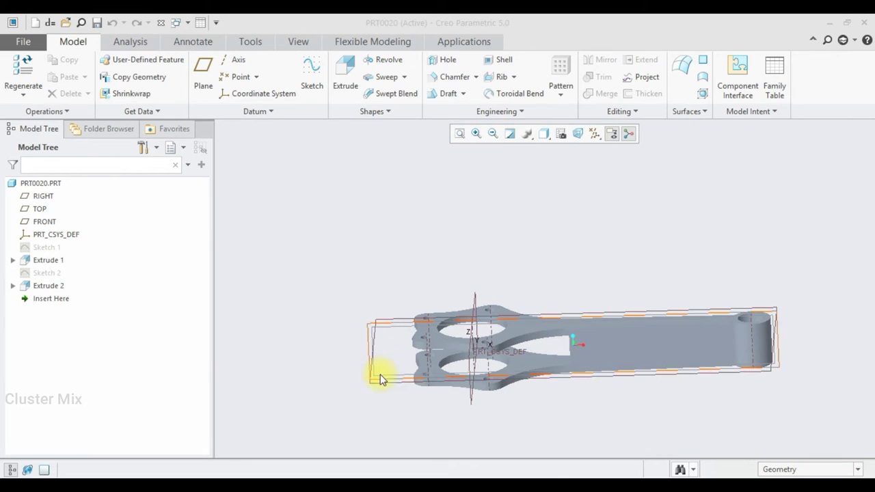
Start Sketch 3 on the FRONT plane from the standard view, viewed head-on.
{"action": "key", "text": "ctrl+d"}
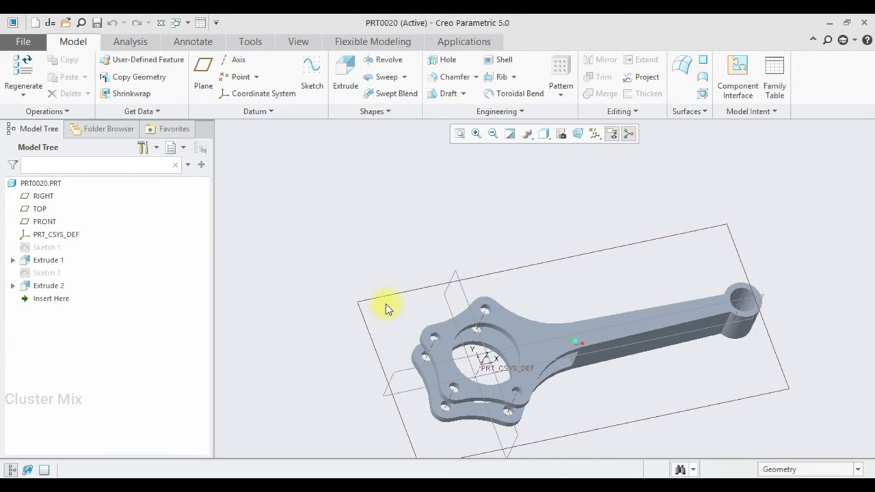
{"action": "left_click", "coordinate": [388, 296]}
{"action": "left_click", "coordinate": [398, 237]}
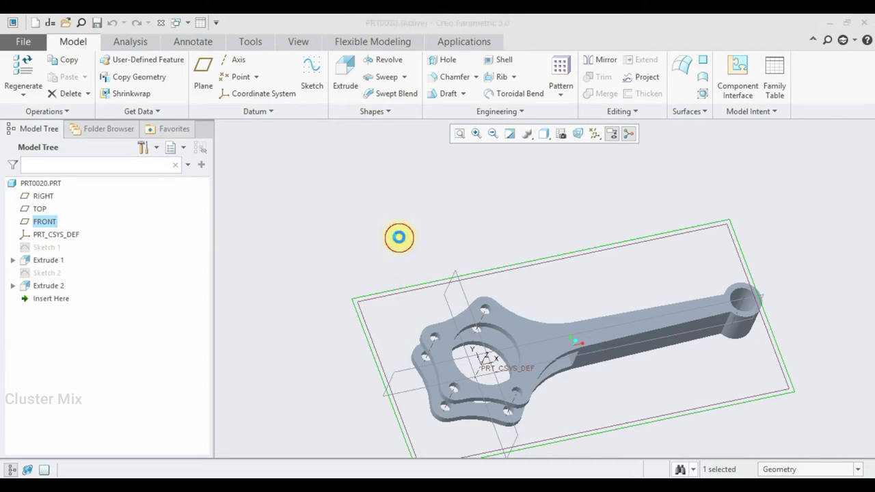
{"action": "left_click", "coordinate": [14, 92]}
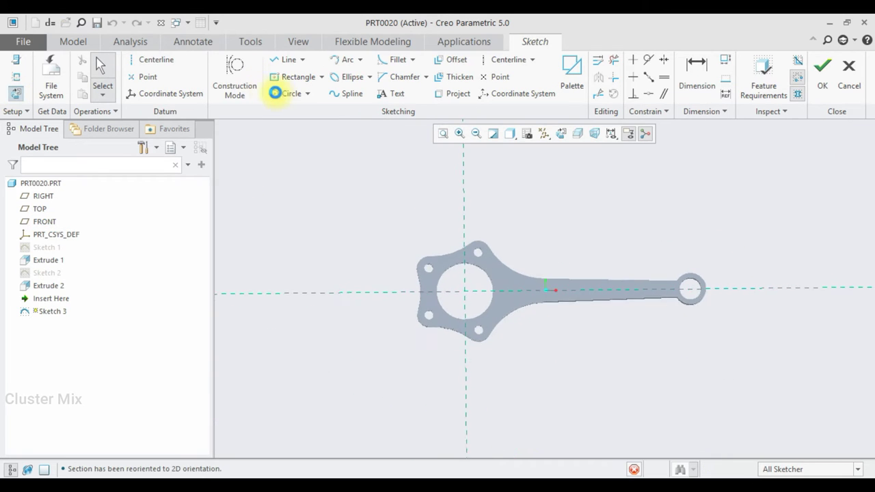
Draw two concentric circles centred on the origin.
{"action": "left_click", "coordinate": [286, 93]}
{"action": "scroll", "coordinate": [460, 277], "scroll_direction": "up", "scroll_amount": 3}
{"action": "left_click", "coordinate": [468, 306]}
{"action": "left_click", "coordinate": [468, 305]}
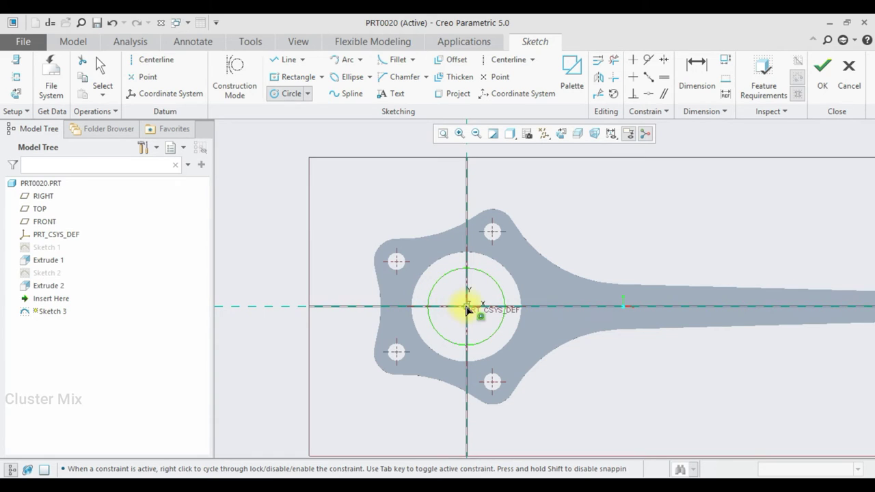
{"action": "left_click", "coordinate": [421, 285]}
{"action": "middle_click", "coordinate": [438, 271]}
Set the circle diameters to 52 and 63 and finish Sketch 3.
{"action": "scroll", "coordinate": [438, 271], "scroll_direction": "up", "scroll_amount": 5}
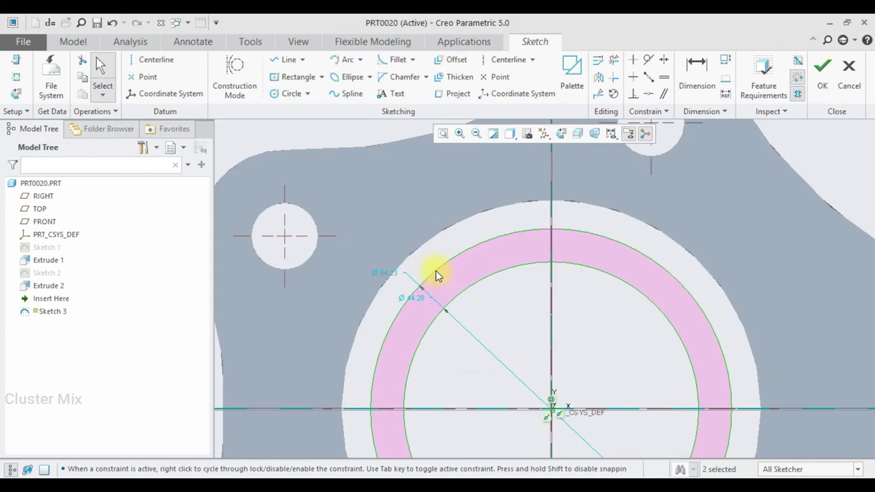
{"action": "double_click", "coordinate": [414, 296]}
{"action": "type", "text": "52"}
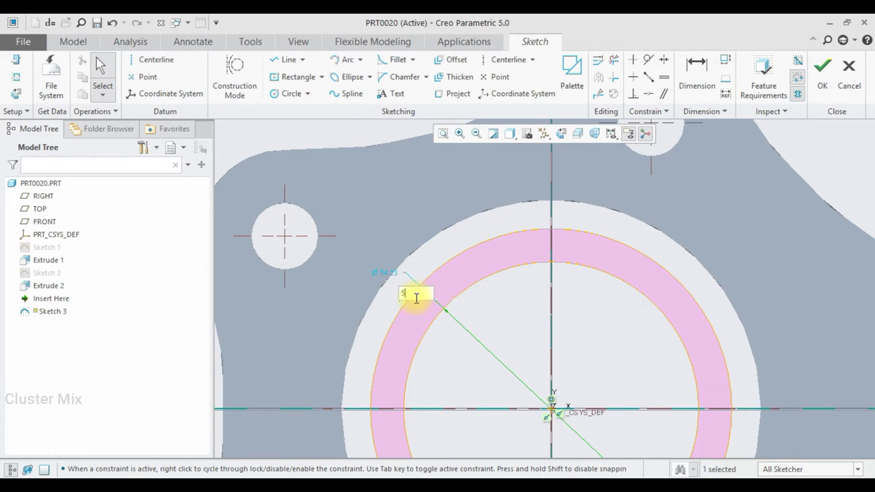
{"action": "key", "text": "Return"}
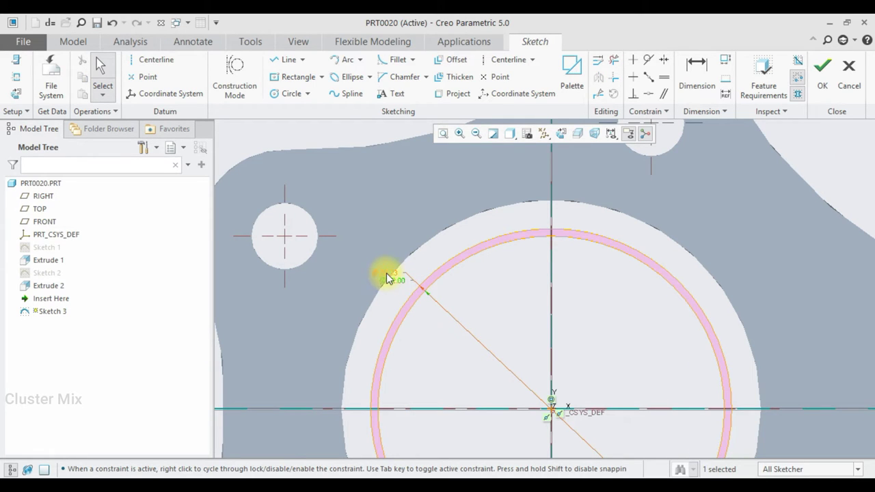
{"action": "type", "text": "63"}
{"action": "key", "text": "Return"}
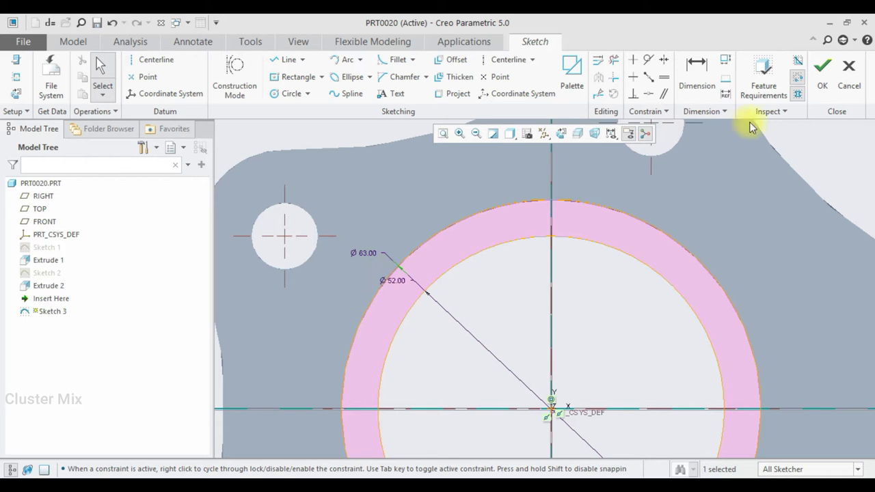
{"action": "left_click", "coordinate": [822, 69]}
{"action": "mouse_move", "coordinate": [679, 218]}
{"action": "middle_mouse_down"}
{"action": "mouse_move", "coordinate": [677, 176]}
{"action": "mouse_move", "coordinate": [583, 176]}
{"action": "middle_mouse_up"}
Extrude the Sketch 3 ring symmetrically 70 deep as Extrude 3.
{"action": "left_click", "coordinate": [346, 71]}
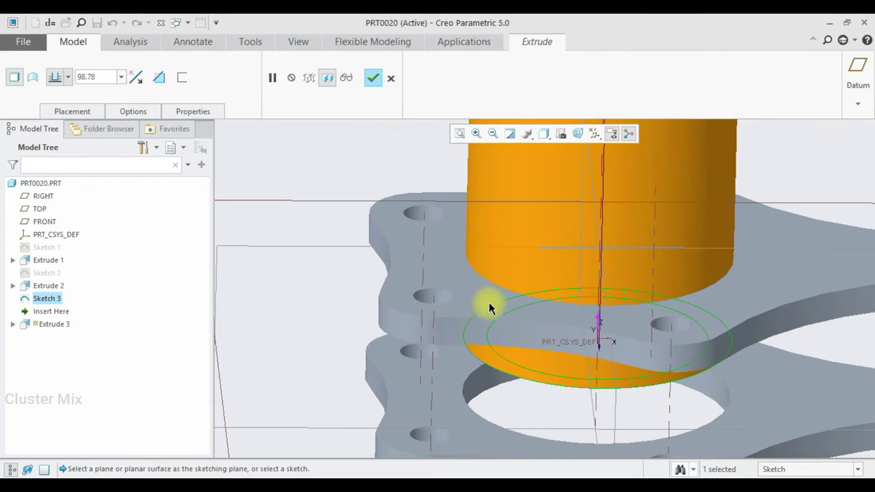
{"action": "scroll", "coordinate": [489, 307], "scroll_direction": "down", "scroll_amount": 5}
{"action": "double_click", "coordinate": [102, 76]}
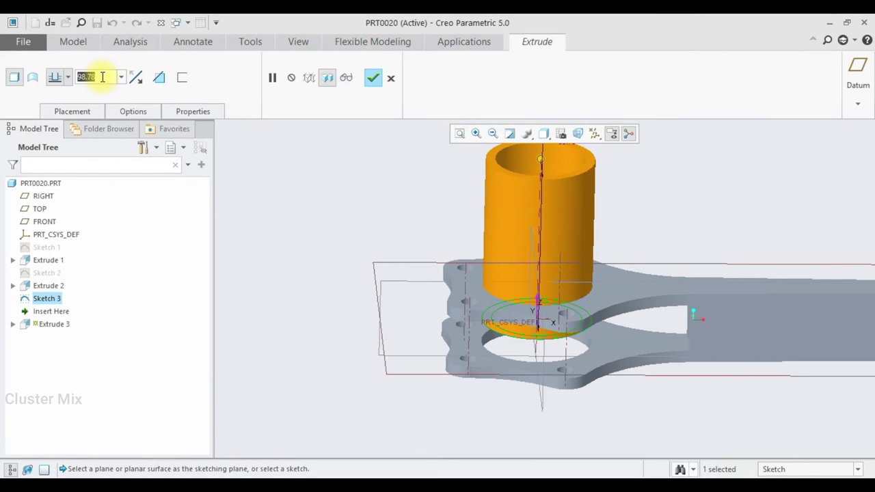
{"action": "type", "text": "70"}
{"action": "key", "text": "Return"}
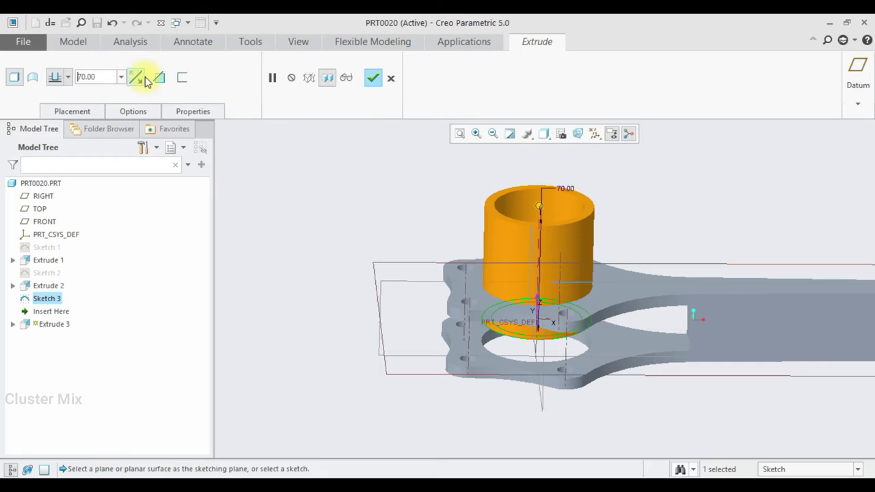
{"action": "left_click", "coordinate": [68, 76]}
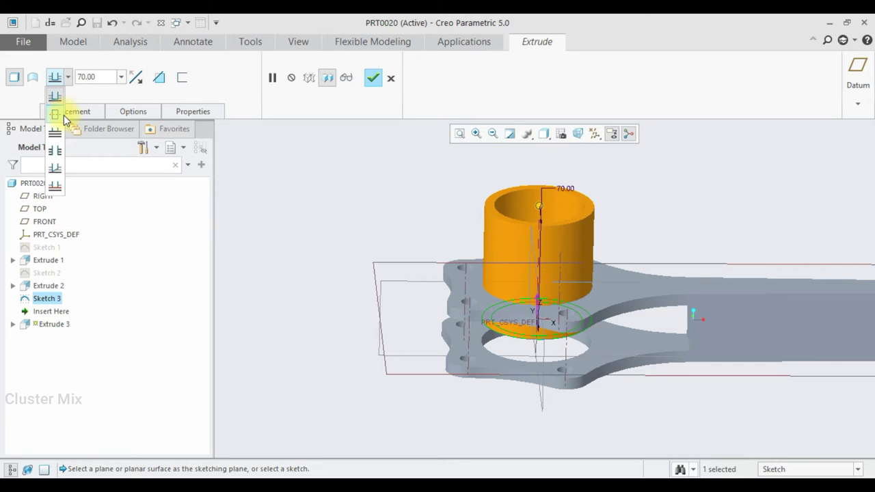
{"action": "left_click", "coordinate": [64, 115]}
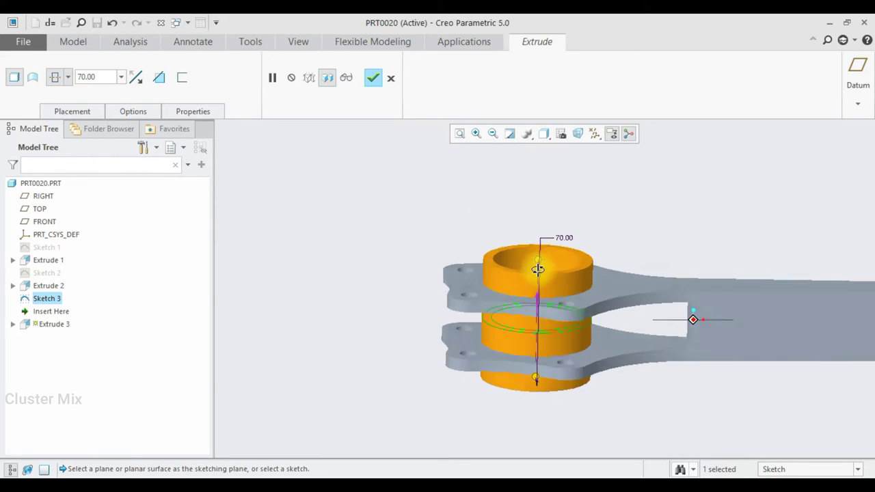
{"action": "scroll", "coordinate": [576, 280], "scroll_direction": "up", "scroll_amount": 4}
{"action": "scroll", "coordinate": [615, 283], "scroll_direction": "down", "scroll_amount": 2}
{"action": "scroll", "coordinate": [625, 296], "scroll_direction": "down", "scroll_amount": 1}
{"action": "mouse_move", "coordinate": [625, 295]}
{"action": "middle_mouse_down"}
{"action": "mouse_move", "coordinate": [622, 315]}
{"action": "mouse_move", "coordinate": [455, 215]}
{"action": "middle_mouse_up"}
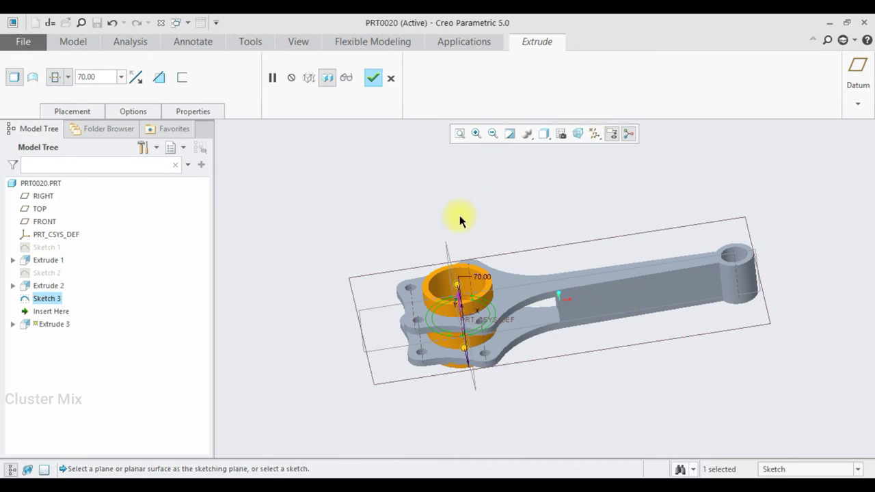
{"action": "left_click", "coordinate": [372, 80]}
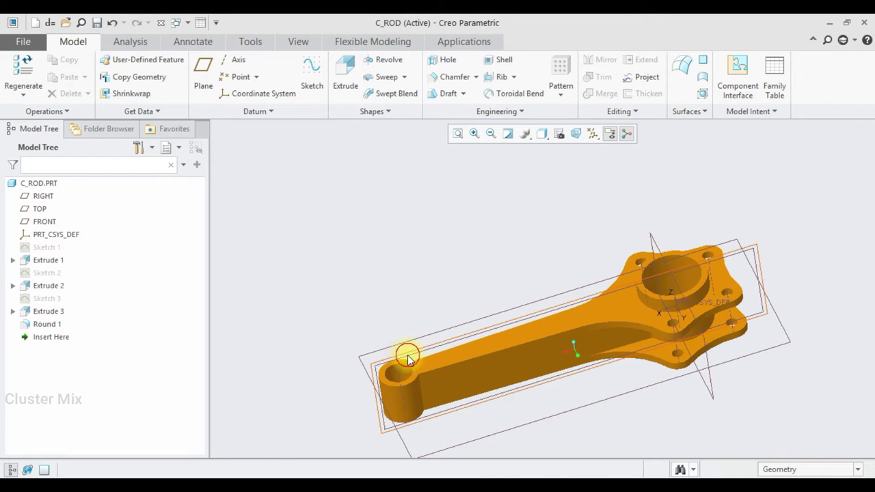
Begin Sketch 4 on the picked part face, viewed head-on, and bring up its sketch references.
{"action": "left_click", "coordinate": [407, 355]}
{"action": "left_click", "coordinate": [417, 314]}
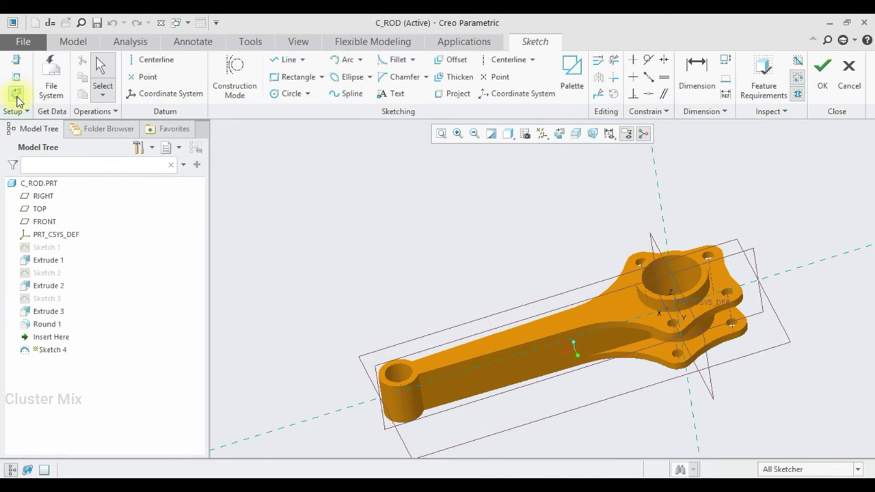
{"action": "left_click", "coordinate": [16, 91]}
{"action": "scroll", "coordinate": [434, 267], "scroll_direction": "up", "scroll_amount": 3}
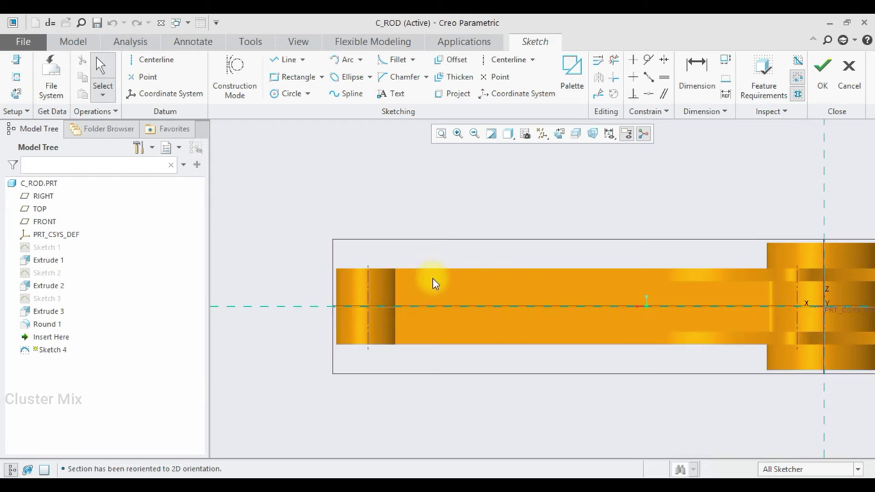
{"action": "scroll", "coordinate": [430, 291], "scroll_direction": "up", "scroll_amount": 3}
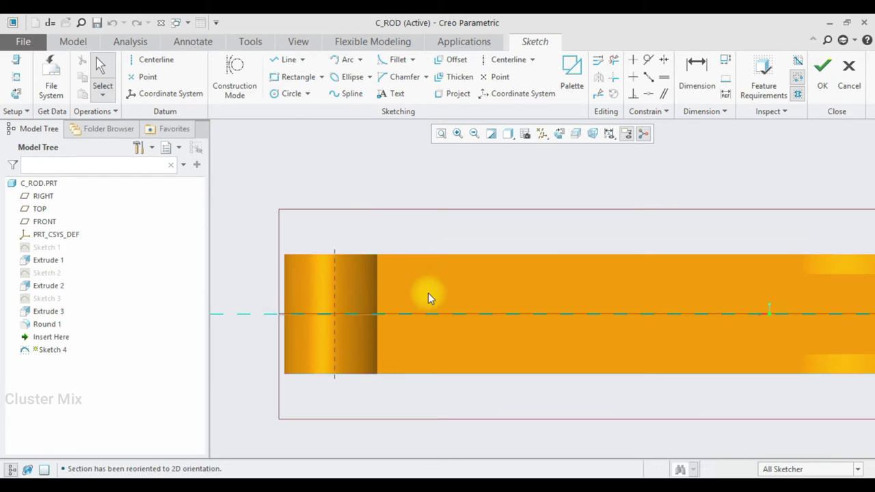
{"action": "left_click", "coordinate": [15, 77]}
{"action": "left_click", "coordinate": [378, 286]}
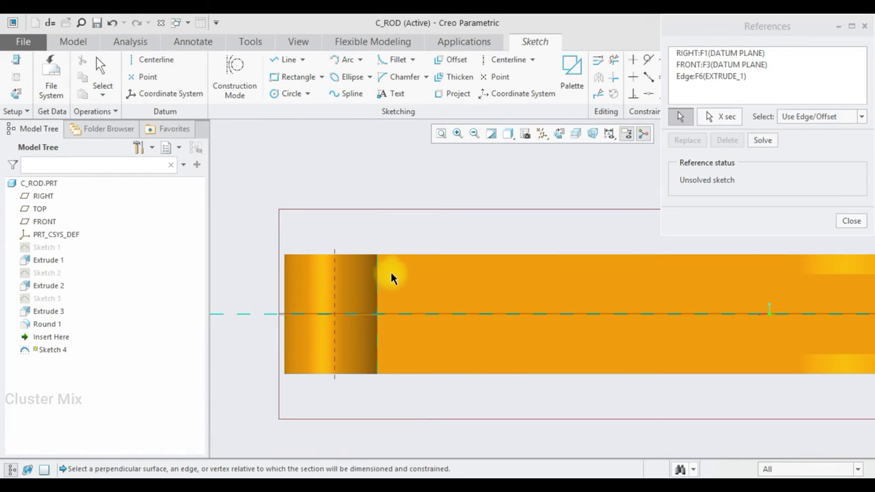
{"action": "left_click", "coordinate": [460, 375]}
{"action": "scroll", "coordinate": [437, 383], "scroll_direction": "down", "scroll_amount": 4}
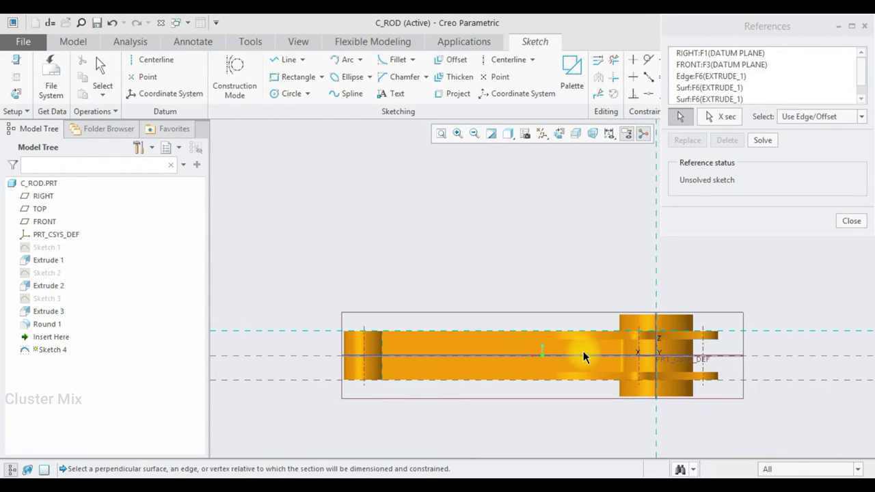
{"action": "scroll", "coordinate": [570, 339], "scroll_direction": "up", "scroll_amount": 5}
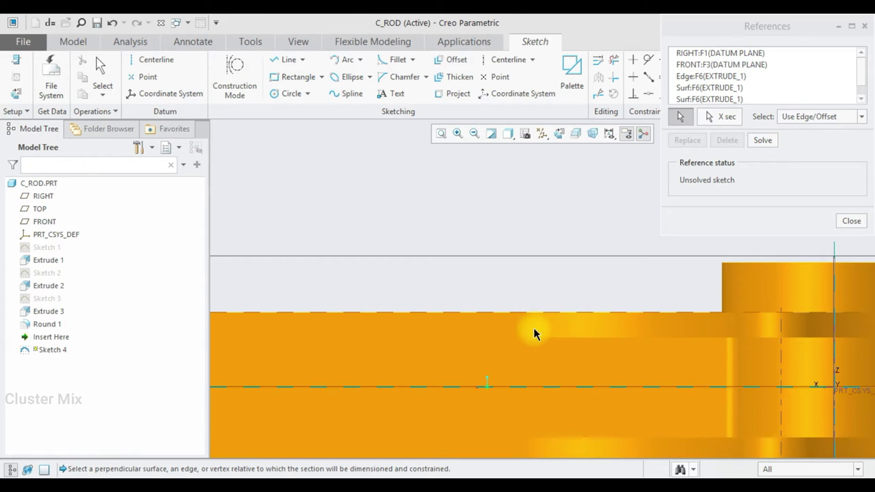
{"action": "left_click", "coordinate": [851, 221]}
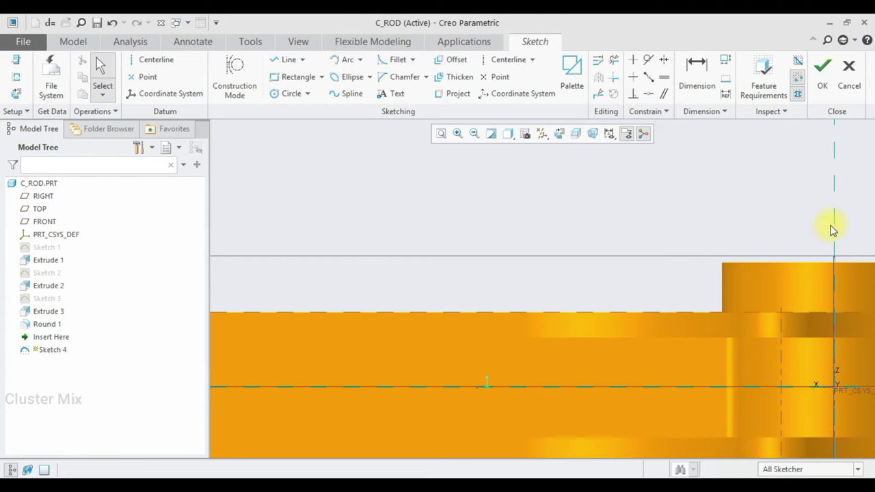
{"action": "left_click", "coordinate": [283, 82]}
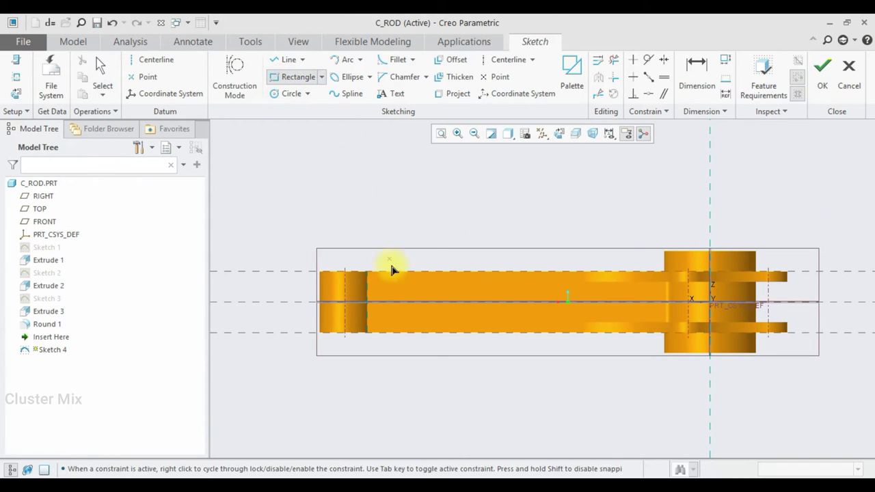
{"action": "scroll", "coordinate": [357, 299], "scroll_direction": "up", "scroll_amount": 2}
{"action": "left_click", "coordinate": [374, 260]}
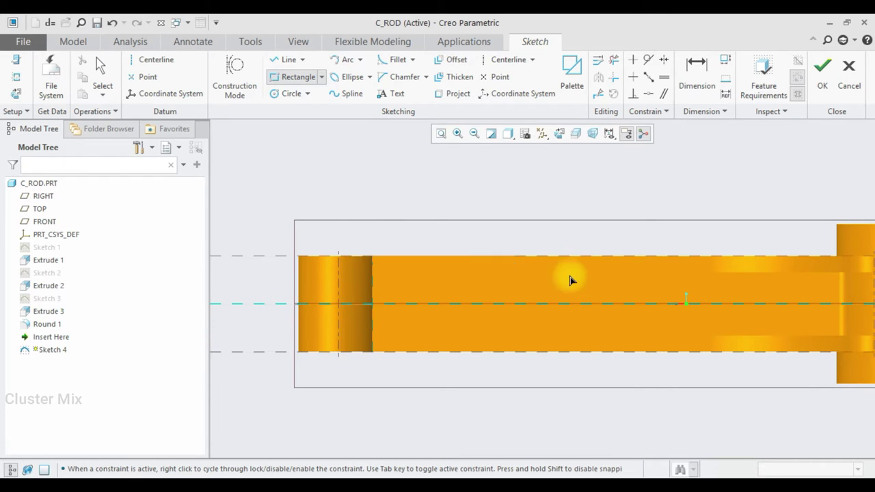
{"action": "left_click", "coordinate": [711, 259]}
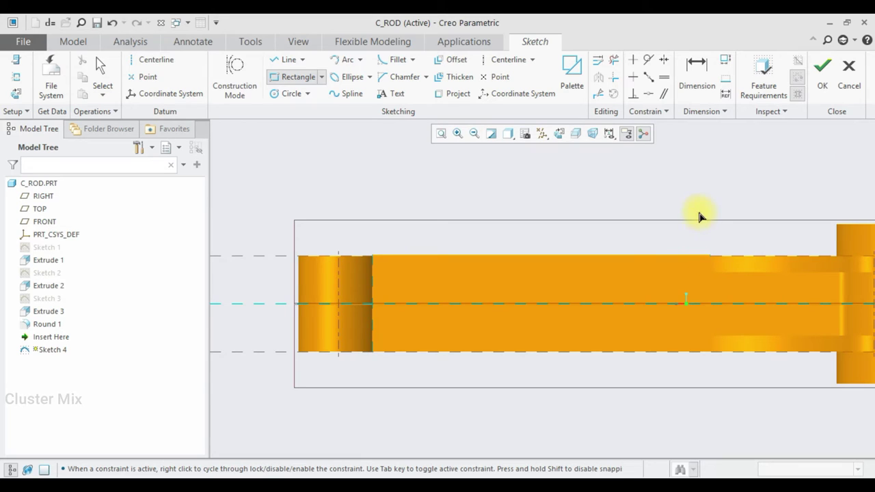
{"action": "middle_click", "coordinate": [680, 251]}
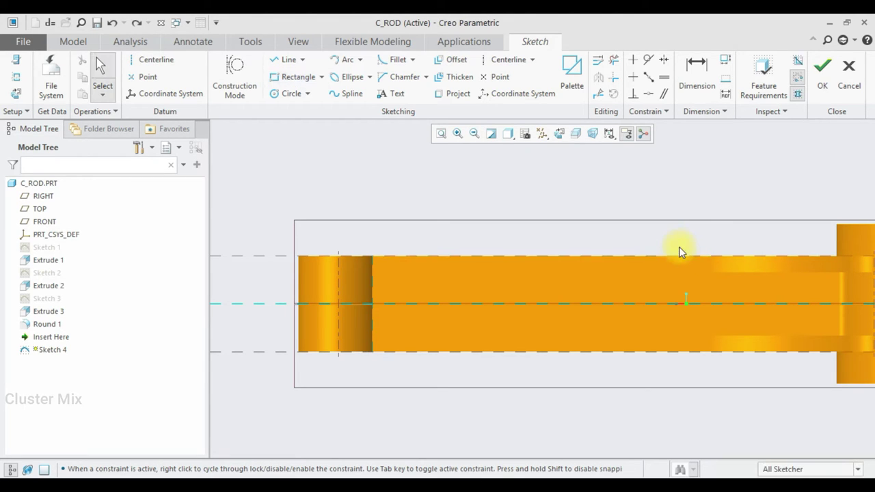
{"action": "left_click", "coordinate": [282, 77]}
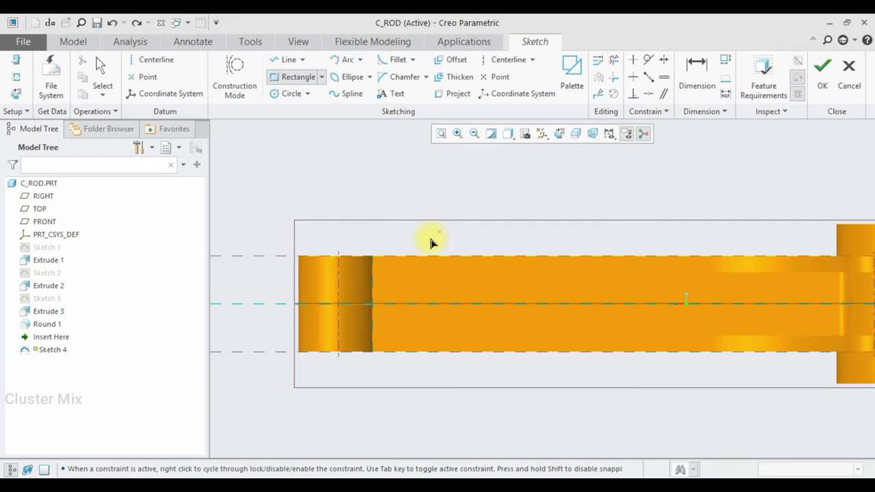
{"action": "left_click", "coordinate": [373, 254]}
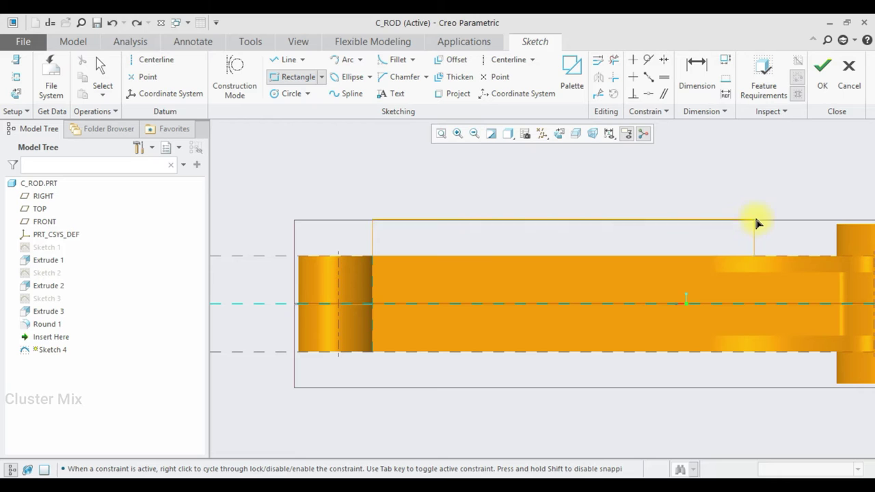
{"action": "middle_click", "coordinate": [709, 235]}
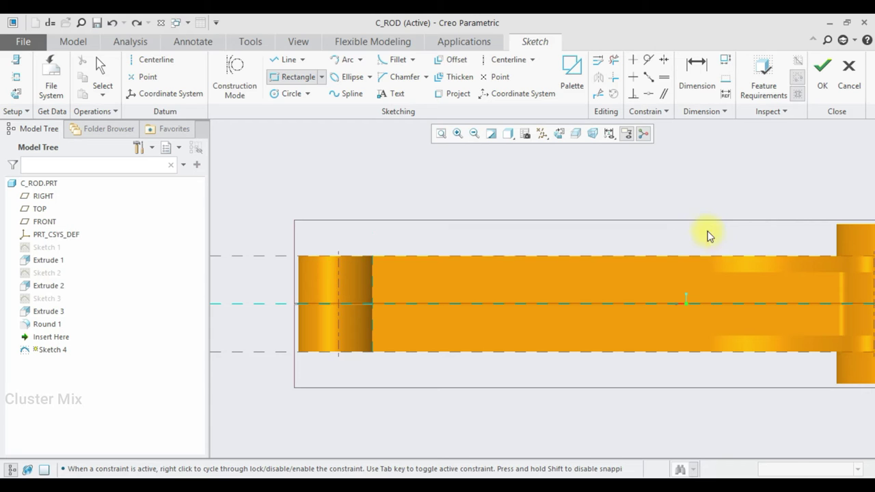
{"action": "middle_click", "coordinate": [639, 209]}
{"action": "left_click", "coordinate": [15, 74]}
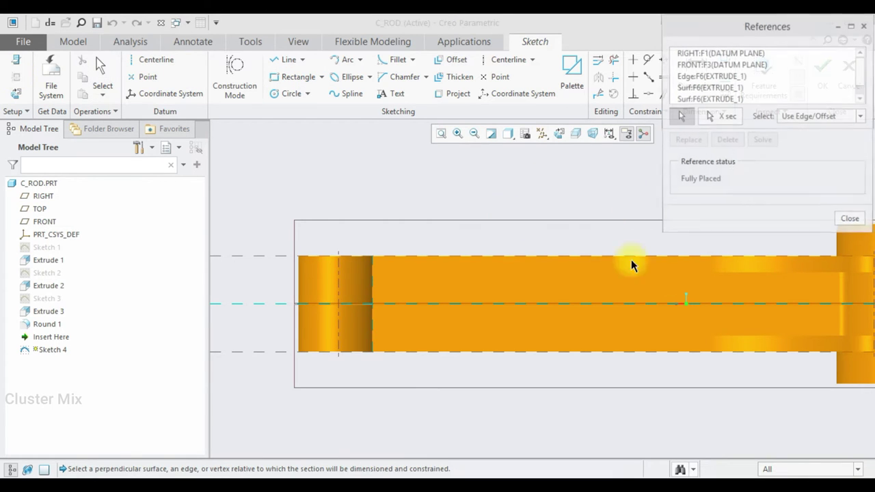
{"action": "left_click", "coordinate": [709, 266]}
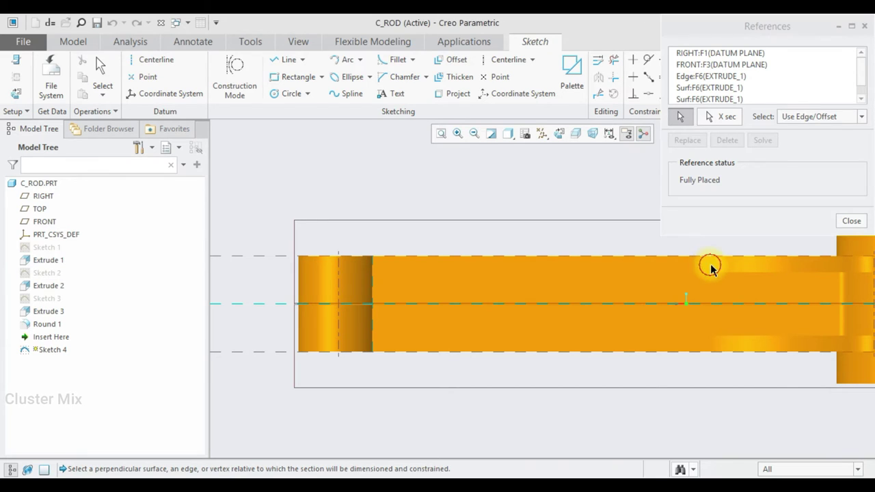
{"action": "left_click", "coordinate": [846, 223]}
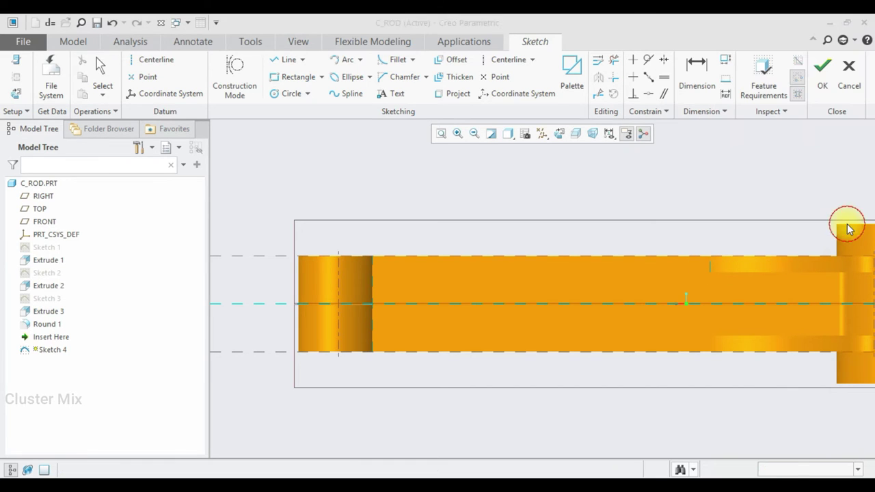
Sketch a 150.68 by 13.13 rectangle from the shank's top-left corner, plus a 109.11 inner line.
{"action": "left_click", "coordinate": [294, 77]}
{"action": "left_click", "coordinate": [372, 255]}
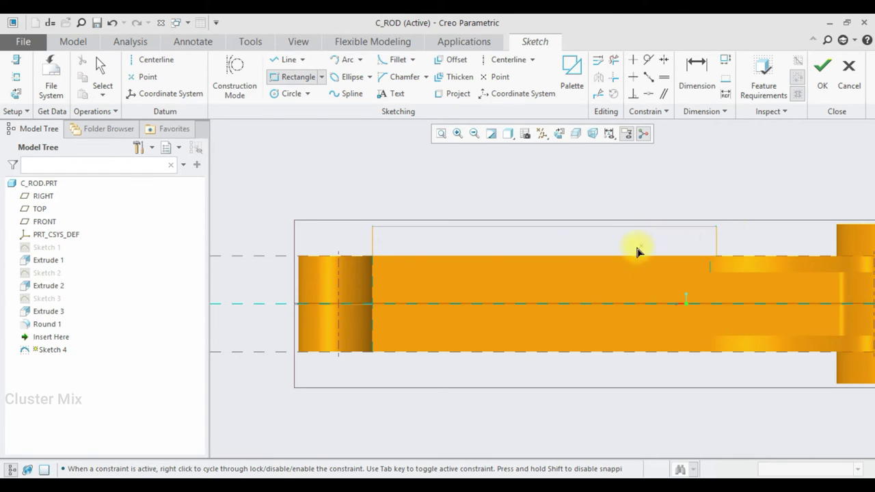
{"action": "left_click", "coordinate": [285, 61]}
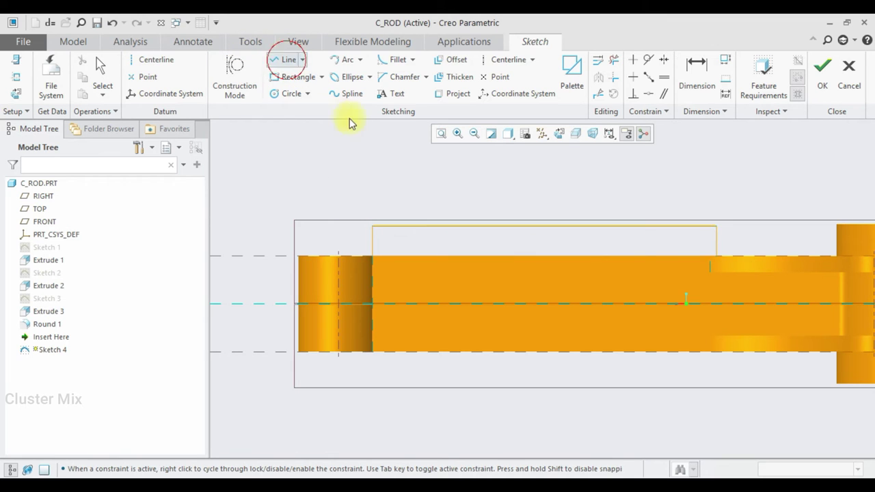
{"action": "left_click", "coordinate": [373, 286]}
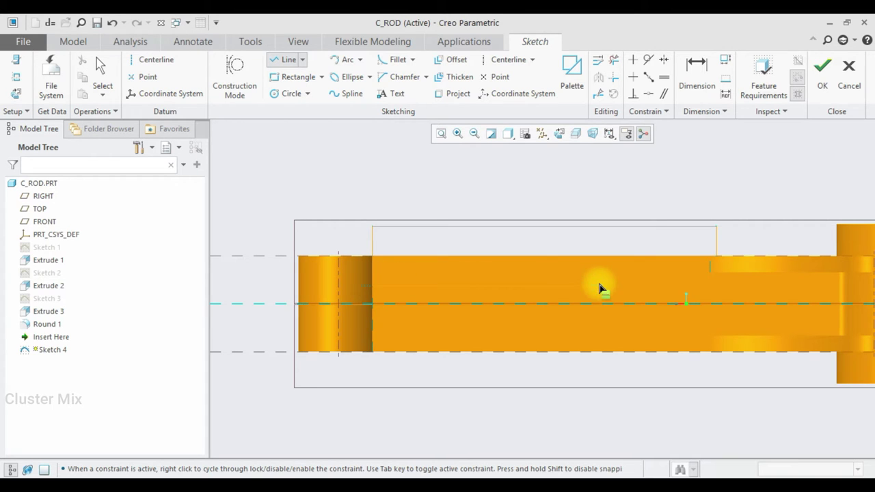
{"action": "left_click", "coordinate": [634, 288]}
{"action": "middle_click", "coordinate": [483, 249]}
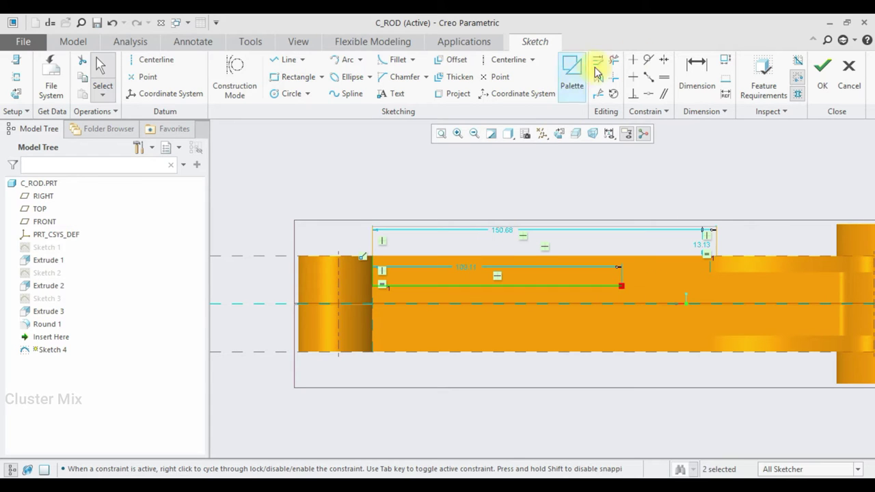
Delete the rectangle edge lying on the shank's top edge.
{"action": "left_click", "coordinate": [614, 60]}
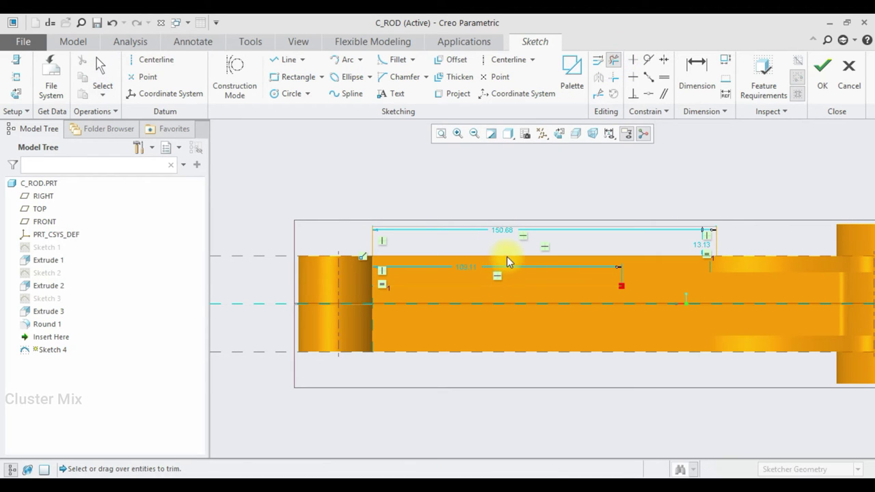
{"action": "left_click", "coordinate": [507, 257]}
{"action": "middle_click", "coordinate": [543, 260]}
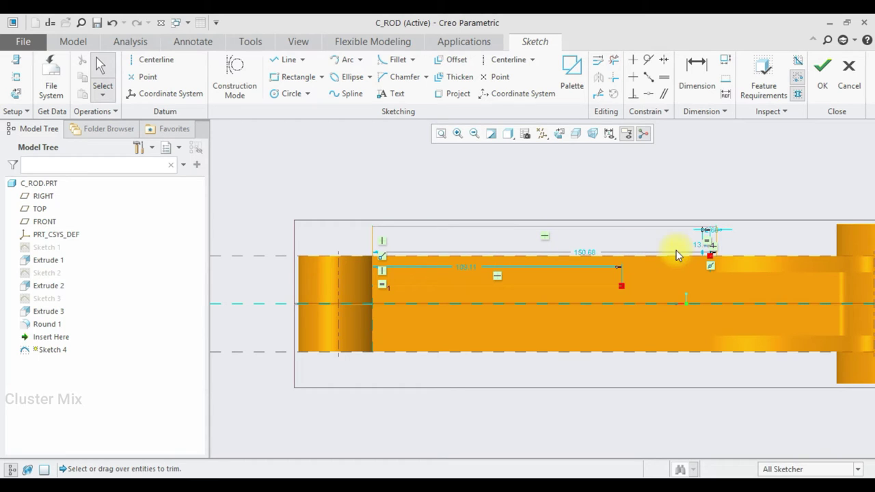
Try a tangent arc from the top-right corner, then undo it.
{"action": "left_click", "coordinate": [344, 64]}
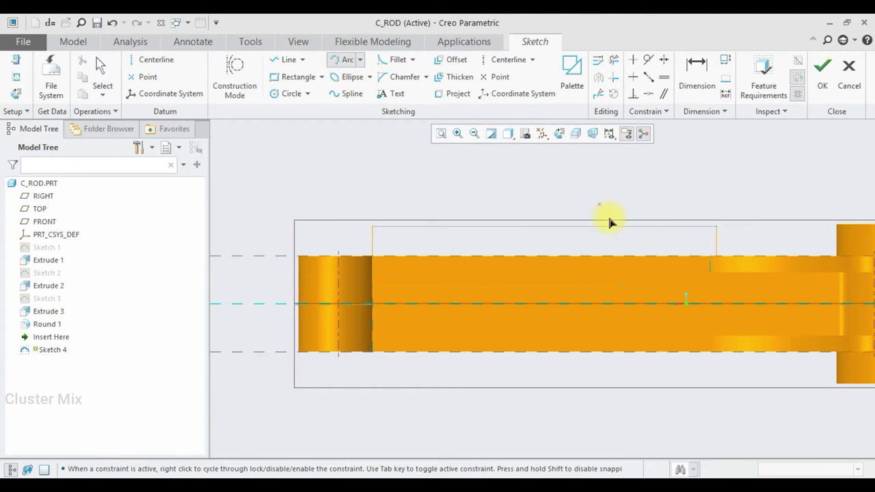
{"action": "left_click", "coordinate": [624, 287]}
{"action": "left_click", "coordinate": [578, 378]}
{"action": "middle_click", "coordinate": [578, 376]}
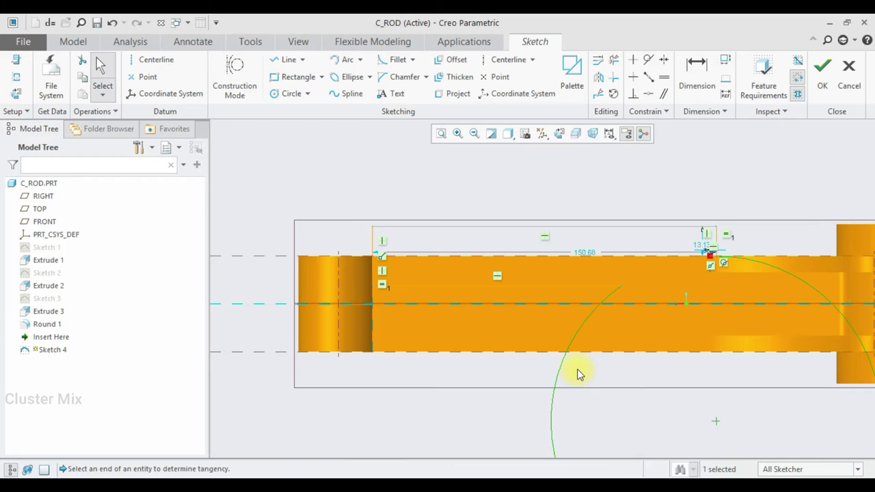
{"action": "key", "text": "ctrl+z"}
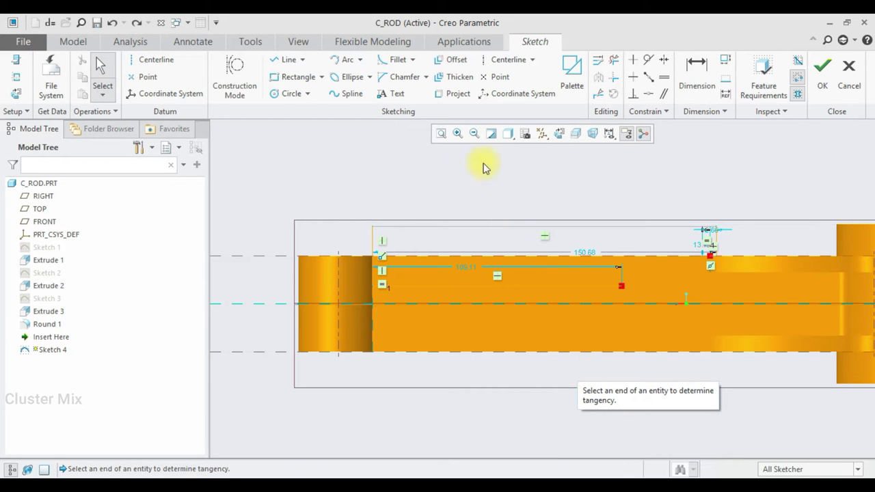
Draw a 3-point arc from the top-right corner to the inner line's end.
{"action": "left_click", "coordinate": [345, 60]}
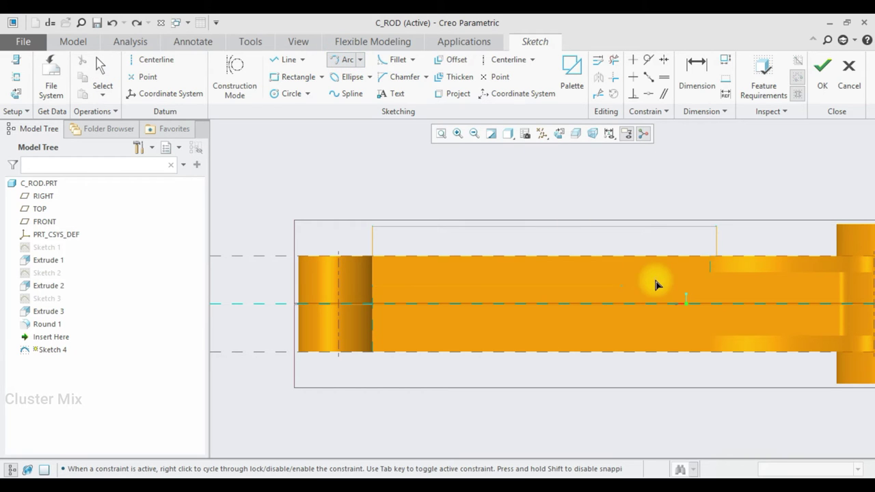
{"action": "left_click", "coordinate": [372, 286]}
{"action": "middle_click", "coordinate": [624, 290]}
{"action": "left_click", "coordinate": [692, 260]}
{"action": "left_click", "coordinate": [636, 303]}
{"action": "middle_click", "coordinate": [675, 281]}
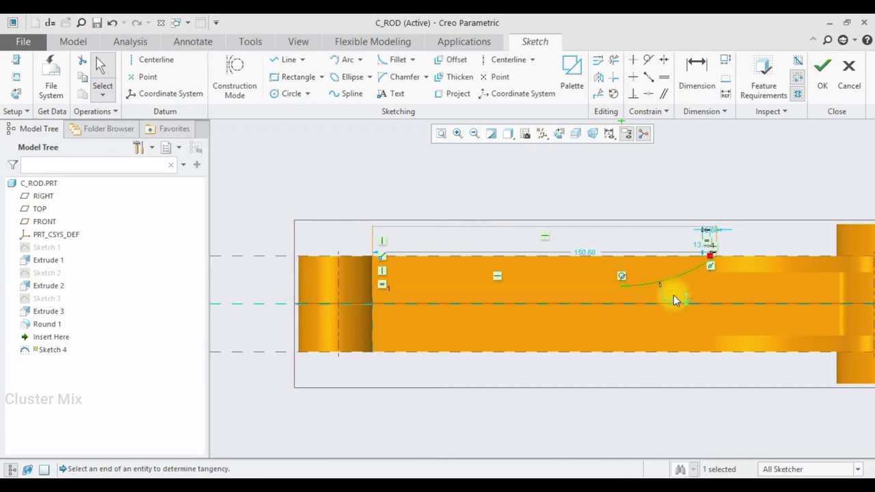
Edit the arc's radius dimension, typing 75 as the new value.
{"action": "double_click", "coordinate": [678, 301]}
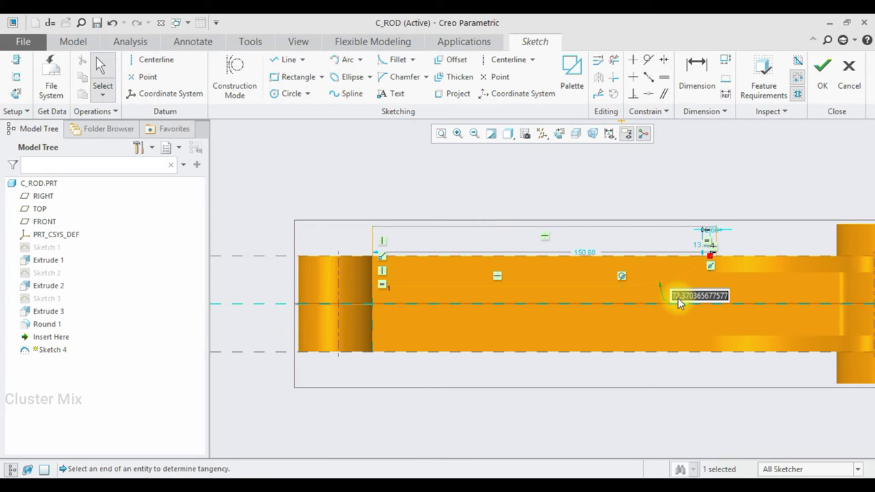
{"action": "type", "text": "75"}
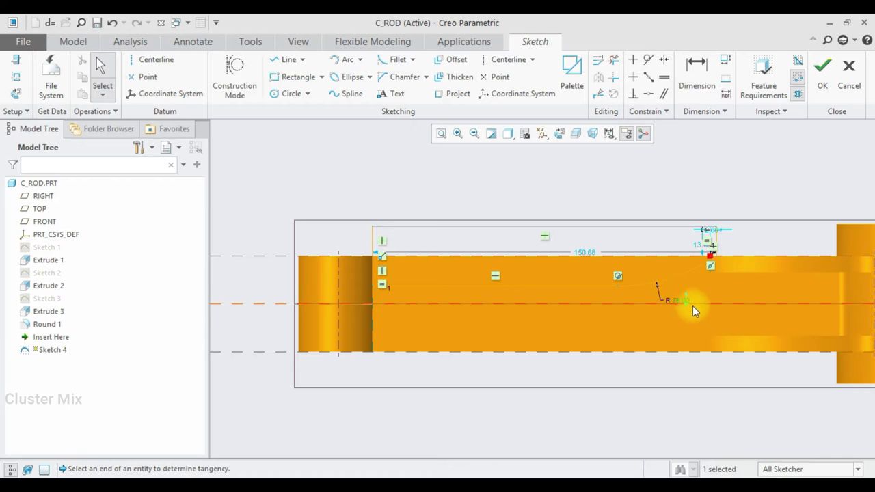
{"action": "scroll", "coordinate": [682, 300], "scroll_direction": "up", "scroll_amount": 2}
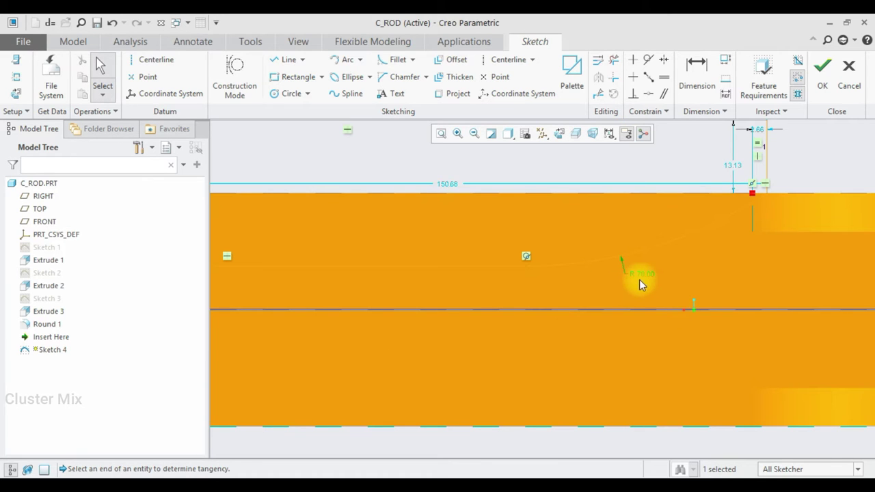
{"action": "scroll", "coordinate": [642, 300], "scroll_direction": "down", "scroll_amount": 2}
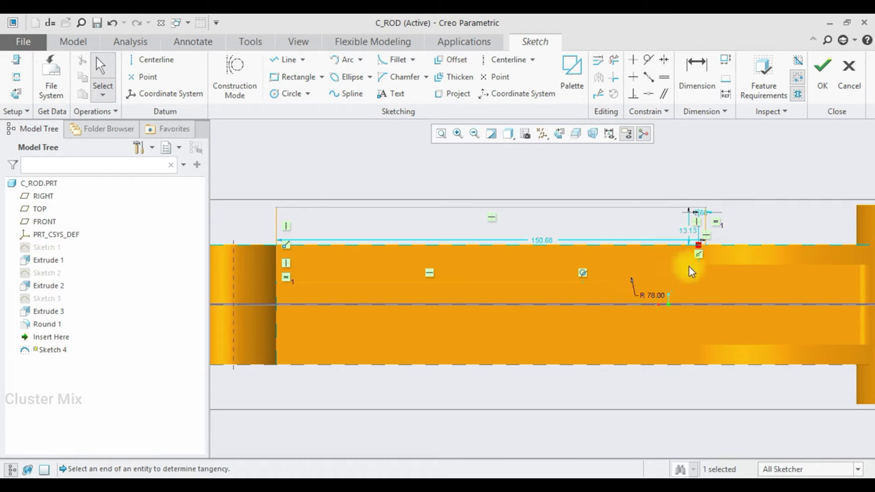
{"action": "scroll", "coordinate": [698, 251], "scroll_direction": "up", "scroll_amount": 2}
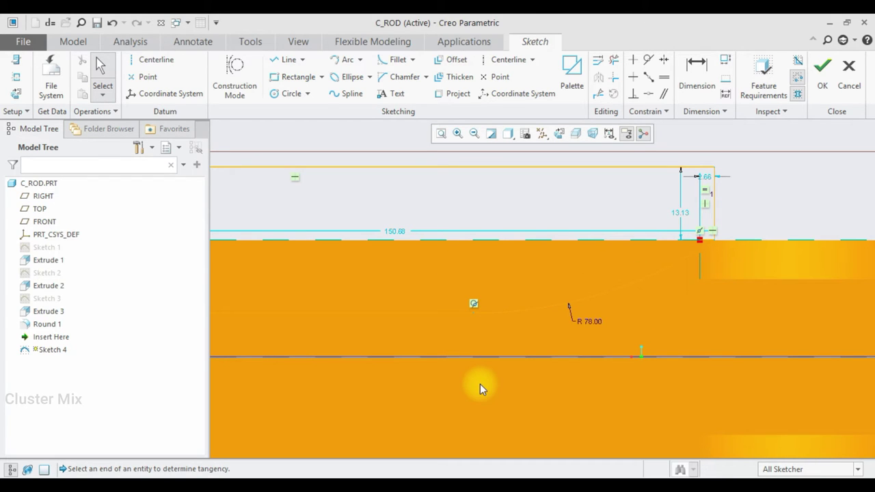
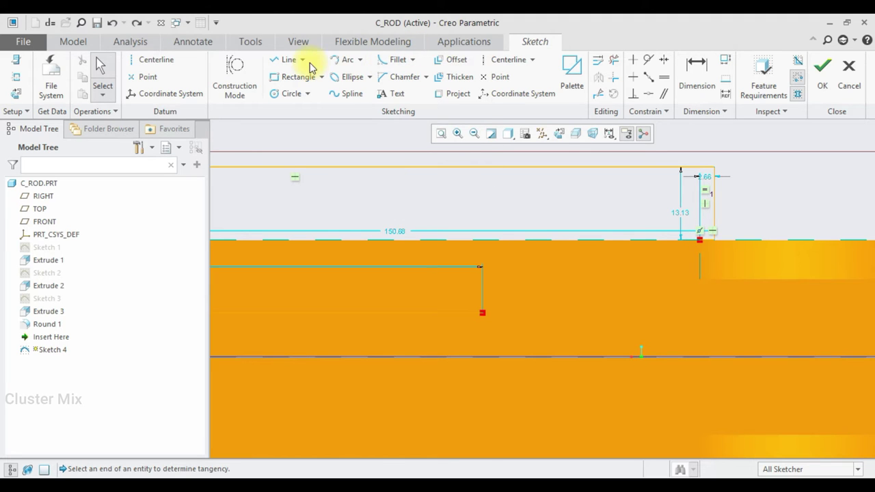
Draw an arc from the horizontal line's end to the profile corner with radius 78.
{"action": "left_click", "coordinate": [344, 60]}
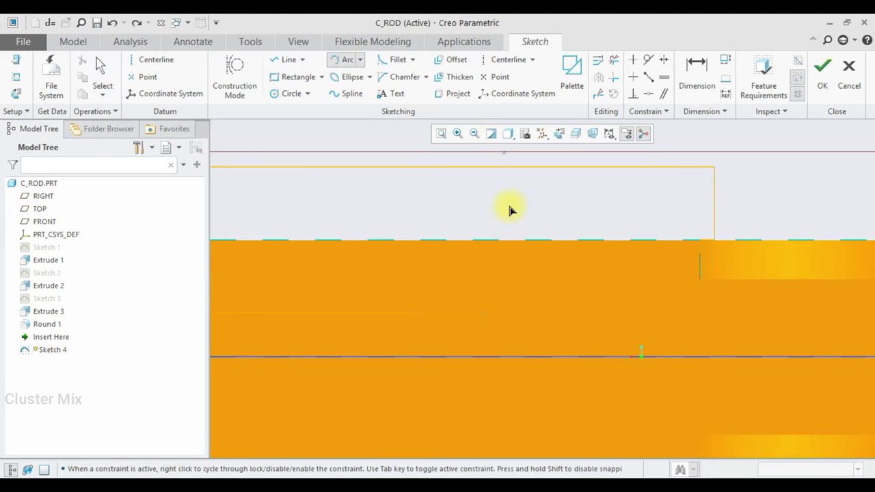
{"action": "left_click", "coordinate": [483, 313]}
{"action": "left_click", "coordinate": [701, 240]}
{"action": "middle_click", "coordinate": [631, 311]}
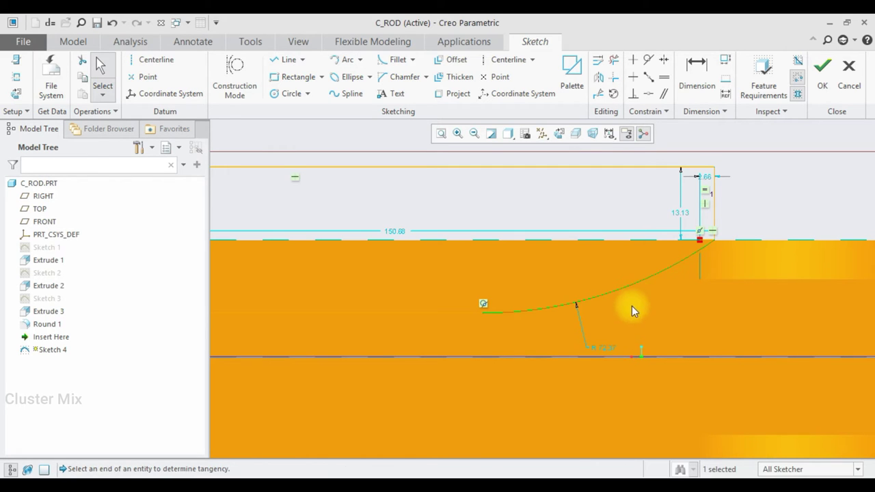
{"action": "double_click", "coordinate": [603, 348]}
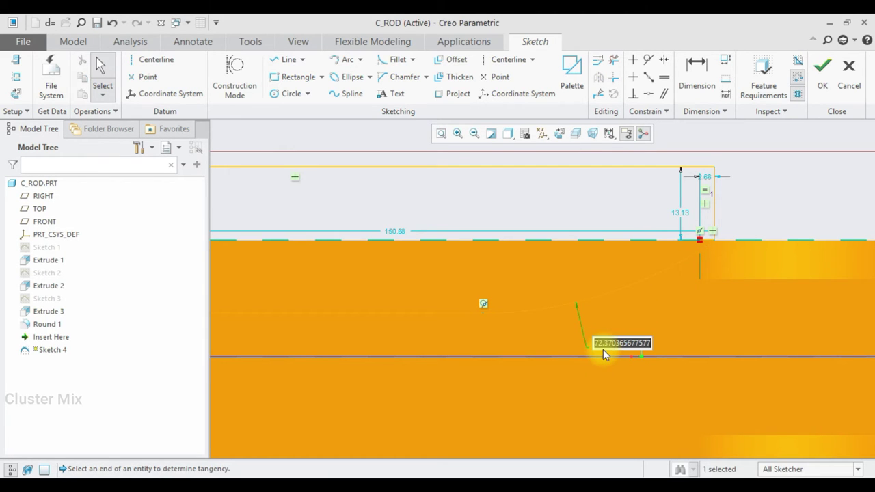
{"action": "type", "text": "7"}
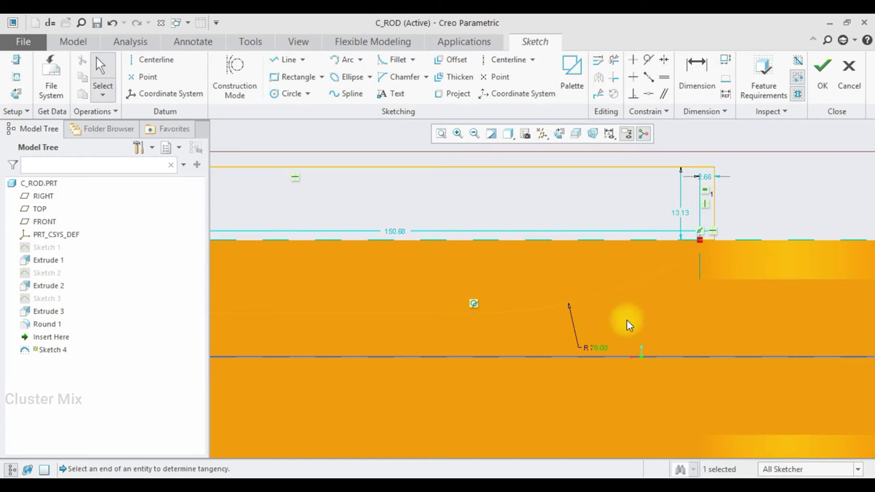
{"action": "scroll", "coordinate": [699, 239], "scroll_direction": "up", "scroll_amount": 2}
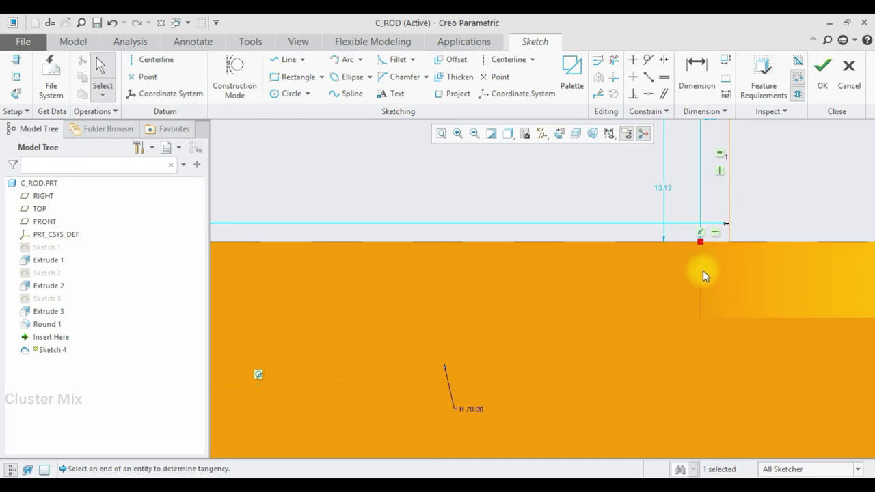
{"action": "left_click", "coordinate": [708, 260]}
{"action": "left_click", "coordinate": [703, 243]}
Trim away the leftover segment beyond the arc at the profile corner.
{"action": "left_click", "coordinate": [614, 60]}
{"action": "left_click", "coordinate": [711, 238]}
{"action": "middle_click", "coordinate": [709, 248]}
{"action": "scroll", "coordinate": [677, 287], "scroll_direction": "down", "scroll_amount": 2}
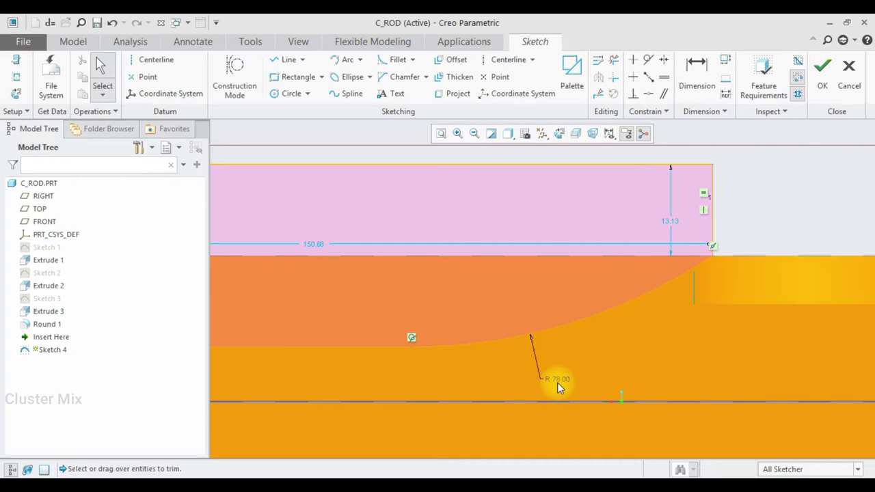
{"action": "scroll", "coordinate": [558, 382], "scroll_direction": "down", "scroll_amount": 2}
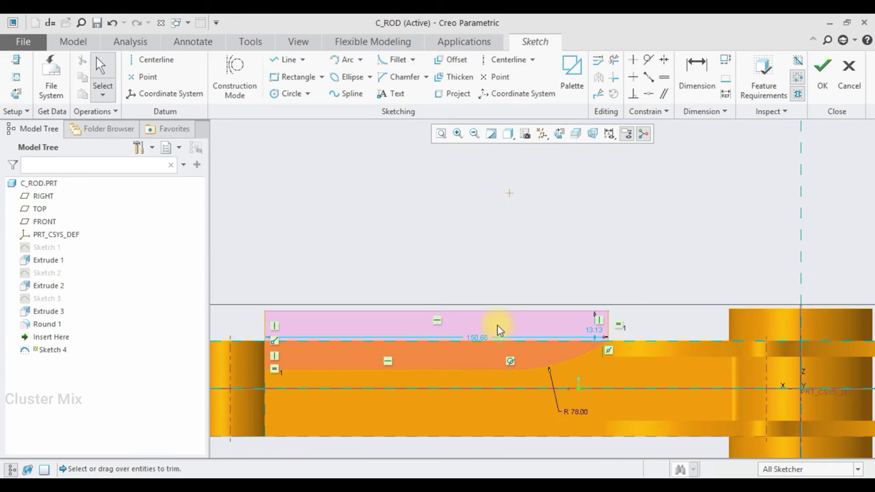
{"action": "scroll", "coordinate": [497, 327], "scroll_direction": "down", "scroll_amount": 4}
{"action": "scroll", "coordinate": [451, 361], "scroll_direction": "up", "scroll_amount": 3}
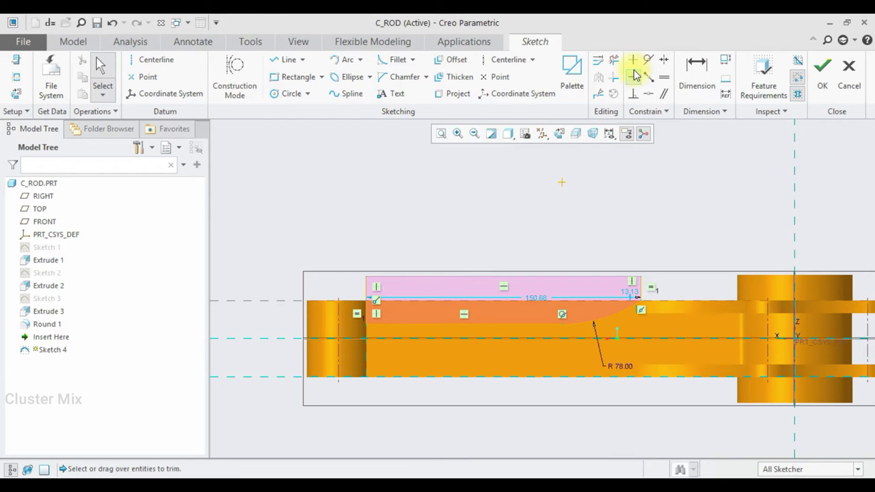
Mirror the pocket profile about a horizontal centerline on the rod axis and finish the sketch.
{"action": "left_click", "coordinate": [502, 59]}
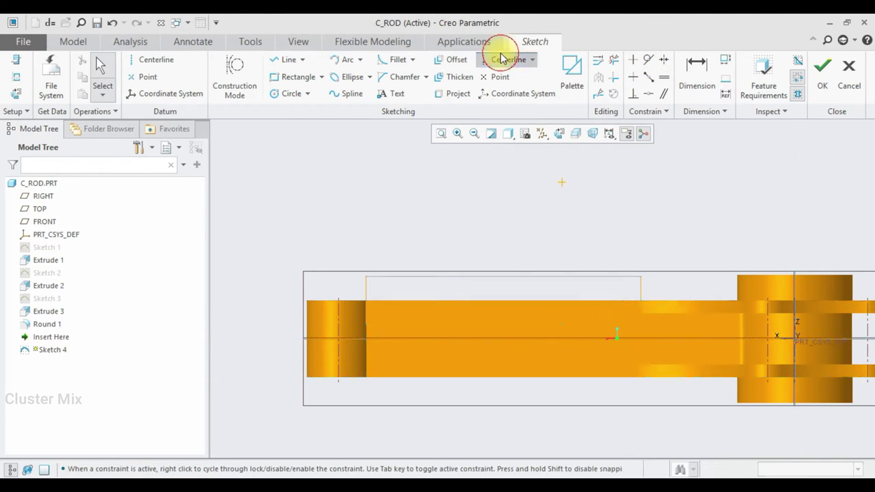
{"action": "left_click", "coordinate": [430, 336]}
{"action": "left_click", "coordinate": [291, 340]}
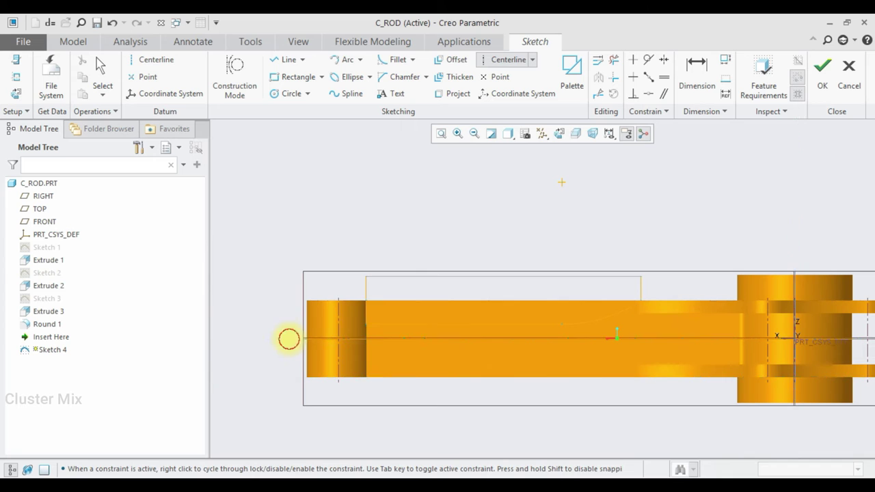
{"action": "middle_click", "coordinate": [824, 151]}
{"action": "left_click_drag", "start_coordinate": [314, 212], "coordinate": [672, 329]}
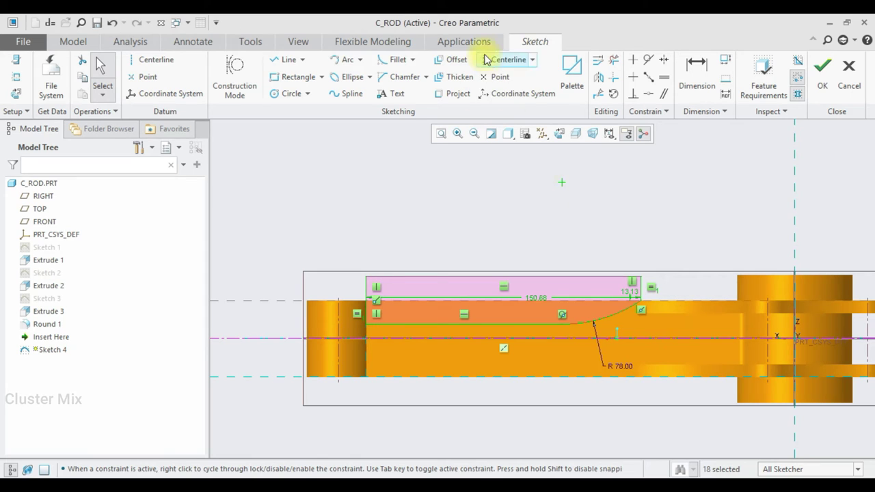
{"action": "left_click", "coordinate": [599, 78]}
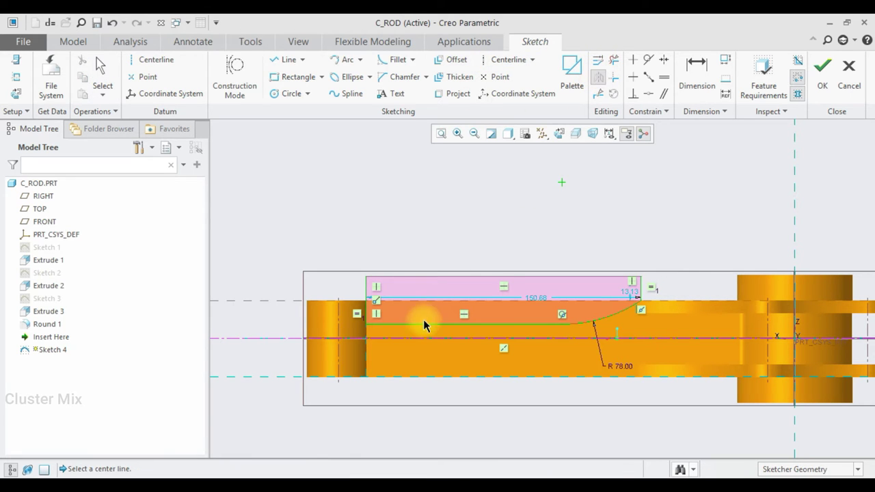
{"action": "left_click", "coordinate": [416, 338]}
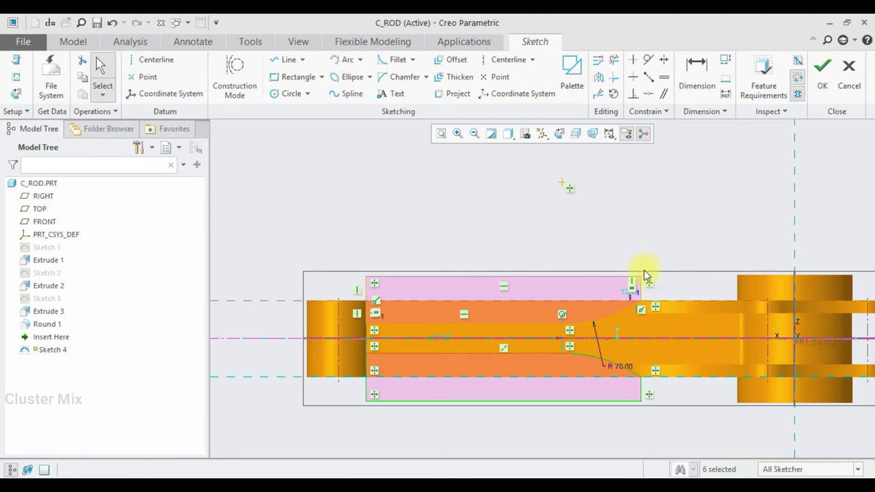
{"action": "left_click", "coordinate": [824, 68]}
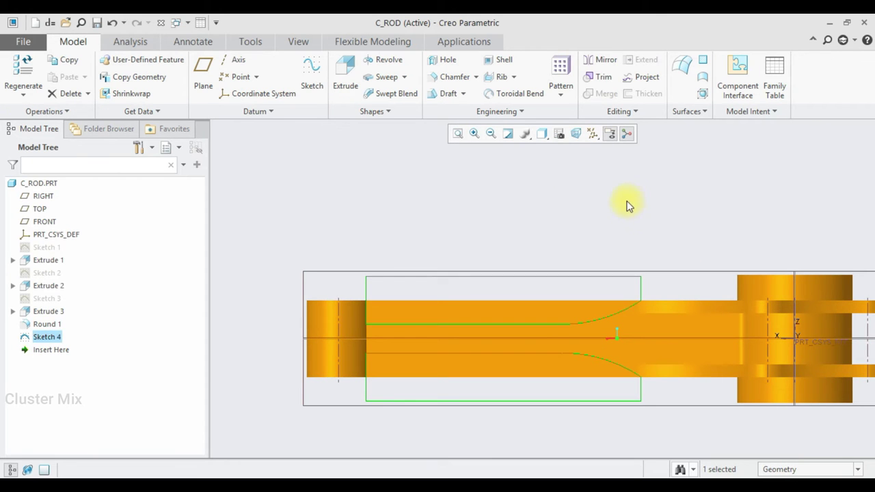
Start a material-removing extrusion using Sketch 4 as the cut profile.
{"action": "mouse_move", "coordinate": [645, 292]}
{"action": "middle_mouse_down"}
{"action": "mouse_move", "coordinate": [637, 242]}
{"action": "mouse_move", "coordinate": [650, 283]}
{"action": "middle_mouse_up"}
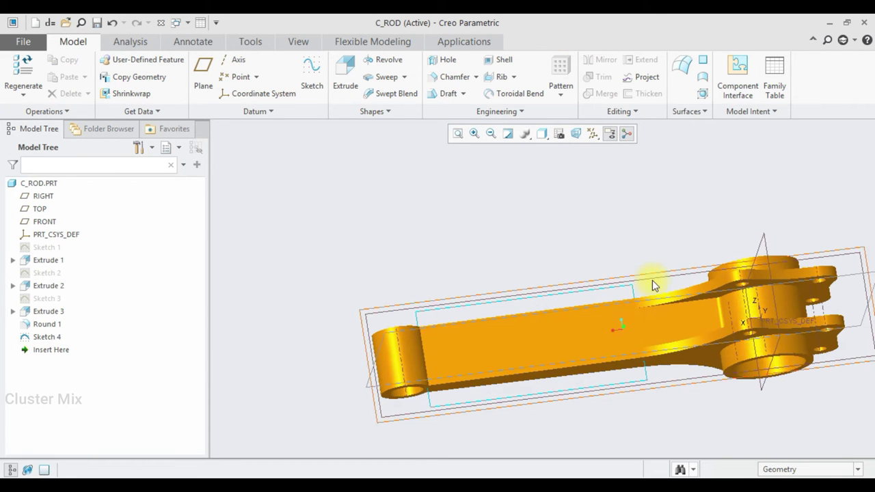
{"action": "left_click", "coordinate": [346, 72]}
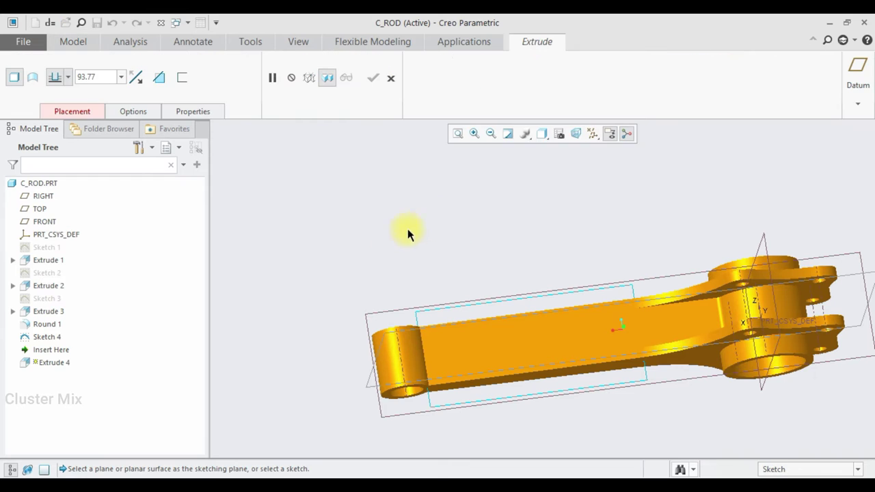
{"action": "left_click", "coordinate": [159, 78]}
{"action": "left_click", "coordinate": [138, 76]}
{"action": "mouse_move", "coordinate": [463, 313]}
{"action": "middle_mouse_down"}
{"action": "mouse_move", "coordinate": [465, 288]}
{"action": "mouse_move", "coordinate": [460, 304]}
{"action": "middle_mouse_up"}
{"action": "left_click", "coordinate": [86, 113]}
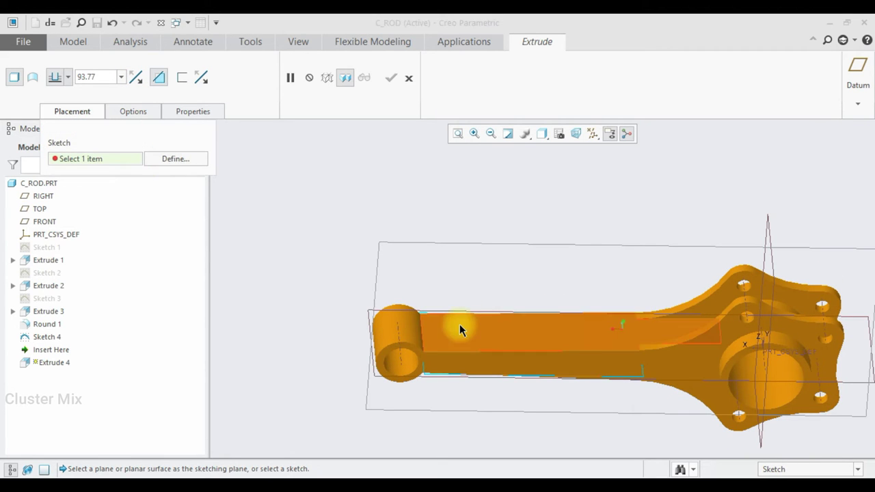
{"action": "middle_click_drag", "start_coordinate": [447, 368], "coordinate": [440, 393]}
{"action": "left_click", "coordinate": [428, 288]}
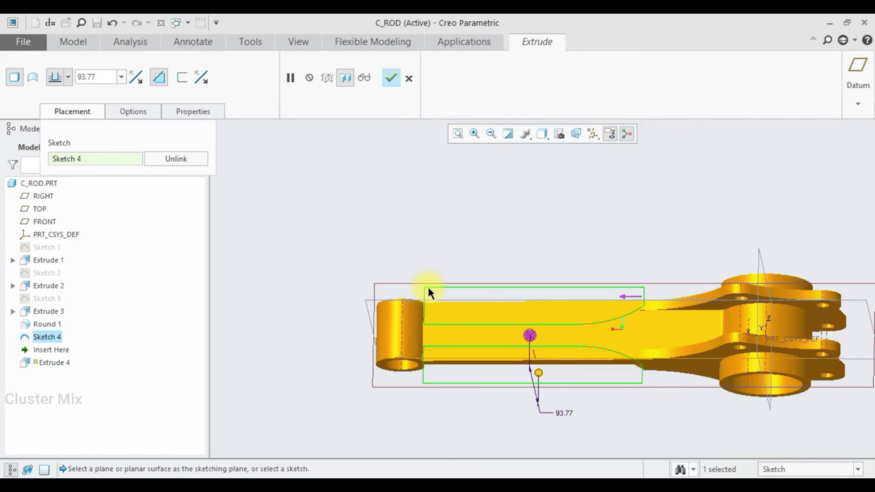
Make the cut symmetric at 141.90 depth and complete Extrude 4.
{"action": "mouse_move", "coordinate": [548, 377]}
{"action": "middle_mouse_down"}
{"action": "mouse_move", "coordinate": [543, 315]}
{"action": "mouse_move", "coordinate": [557, 381]}
{"action": "mouse_move", "coordinate": [540, 331]}
{"action": "mouse_move", "coordinate": [549, 307]}
{"action": "mouse_move", "coordinate": [570, 395]}
{"action": "mouse_move", "coordinate": [496, 332]}
{"action": "middle_mouse_up"}
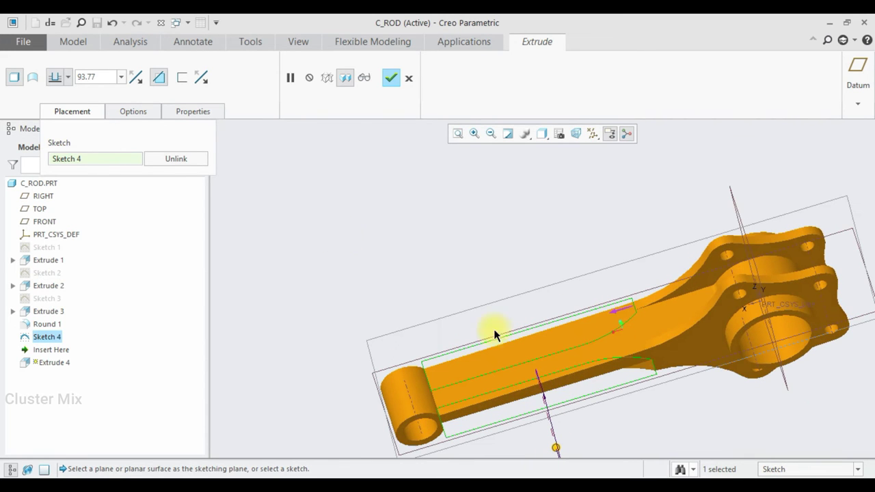
{"action": "left_click", "coordinate": [67, 80]}
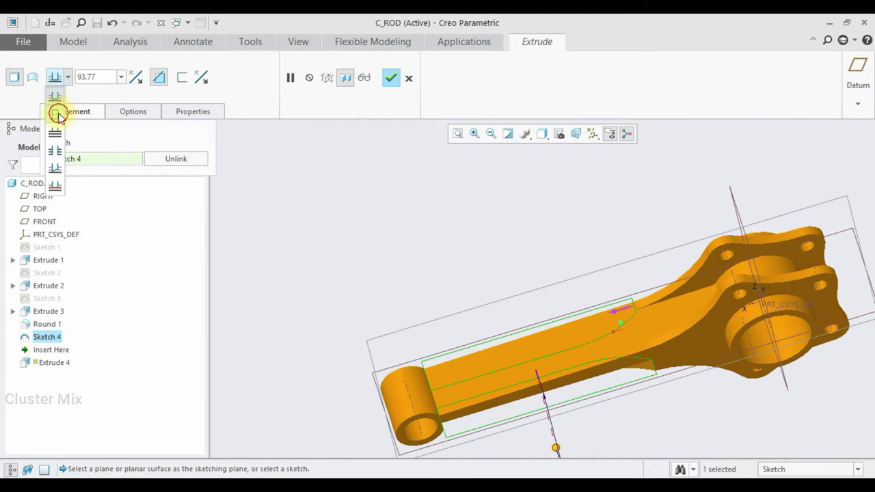
{"action": "left_click", "coordinate": [57, 111]}
{"action": "mouse_move", "coordinate": [577, 345]}
{"action": "middle_mouse_down"}
{"action": "mouse_move", "coordinate": [590, 379]}
{"action": "mouse_move", "coordinate": [623, 389]}
{"action": "mouse_move", "coordinate": [572, 325]}
{"action": "mouse_move", "coordinate": [579, 289]}
{"action": "mouse_move", "coordinate": [560, 334]}
{"action": "middle_mouse_up"}
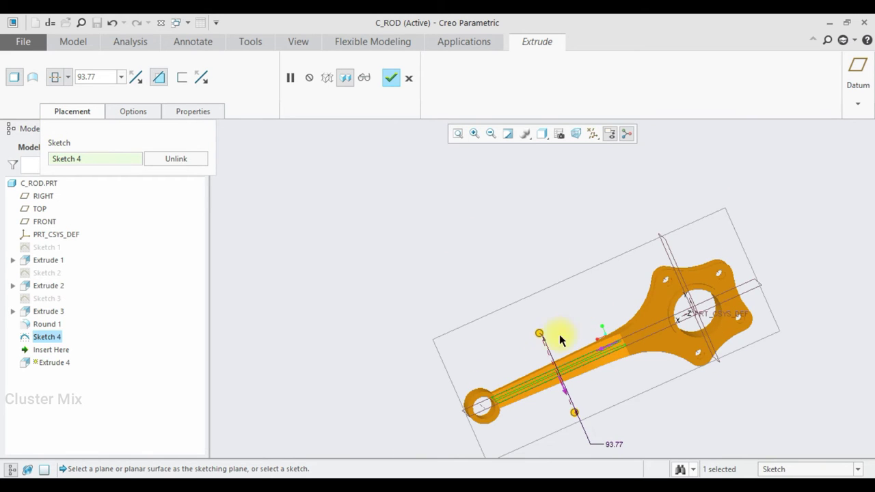
{"action": "left_click_drag", "start_coordinate": [530, 316], "coordinate": [540, 281]}
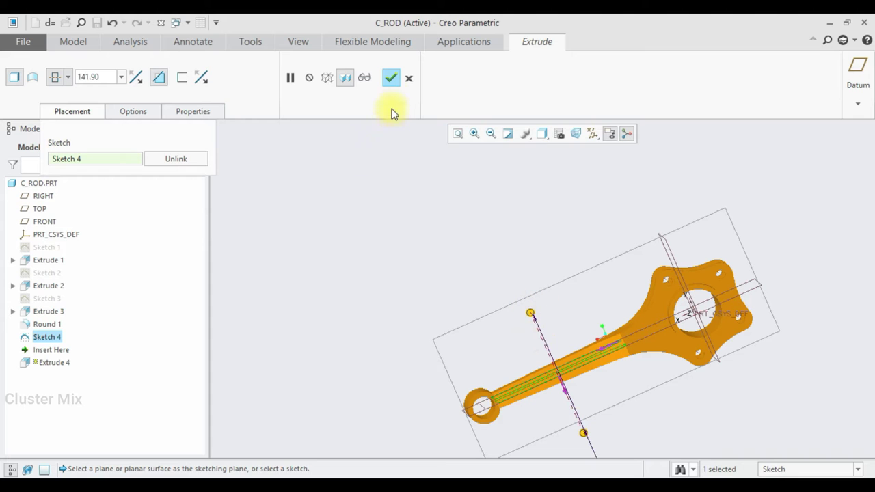
{"action": "left_click", "coordinate": [390, 78]}
{"action": "mouse_move", "coordinate": [510, 255]}
{"action": "middle_mouse_down"}
{"action": "mouse_move", "coordinate": [625, 352]}
{"action": "mouse_move", "coordinate": [660, 396]}
{"action": "mouse_move", "coordinate": [632, 377]}
{"action": "mouse_move", "coordinate": [635, 403]}
{"action": "mouse_move", "coordinate": [801, 465]}
{"action": "middle_mouse_up"}
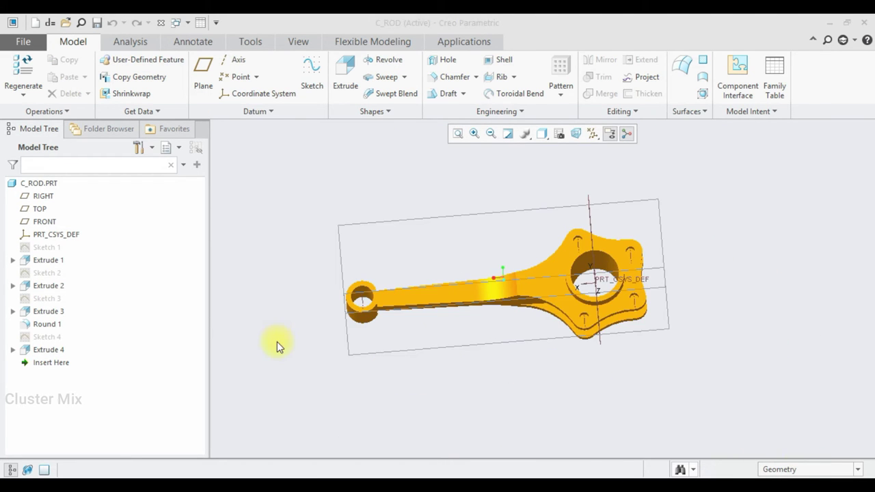
Sketch a circle on the FRONT plane at the small-end eye, completing Sketch 5.
{"action": "left_click", "coordinate": [353, 223]}
{"action": "left_click", "coordinate": [363, 164]}
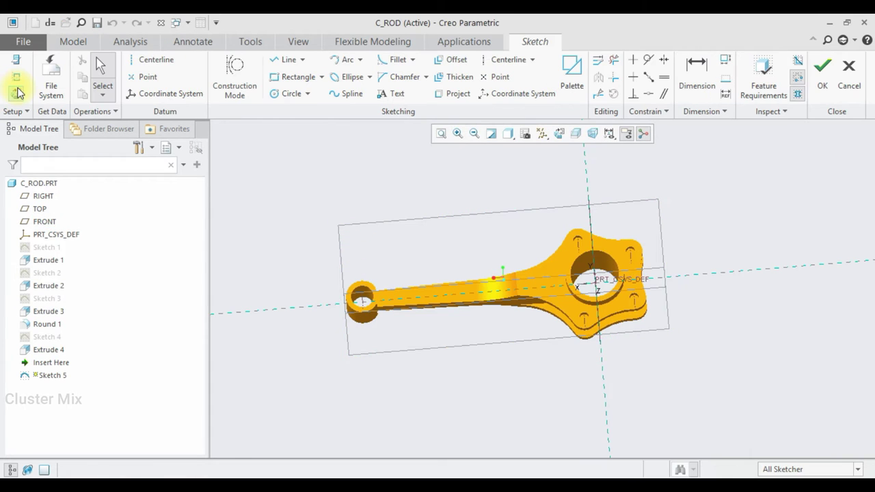
{"action": "scroll", "coordinate": [407, 285], "scroll_direction": "down", "scroll_amount": 5}
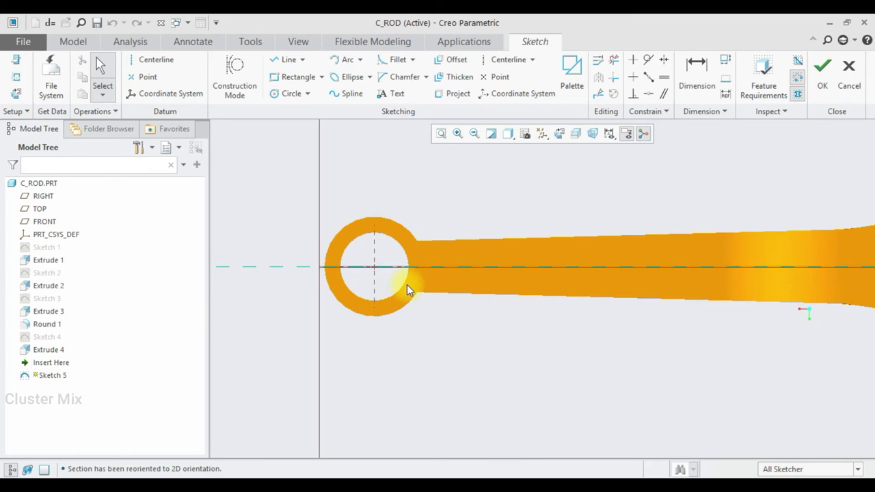
{"action": "scroll", "coordinate": [399, 282], "scroll_direction": "down", "scroll_amount": 2}
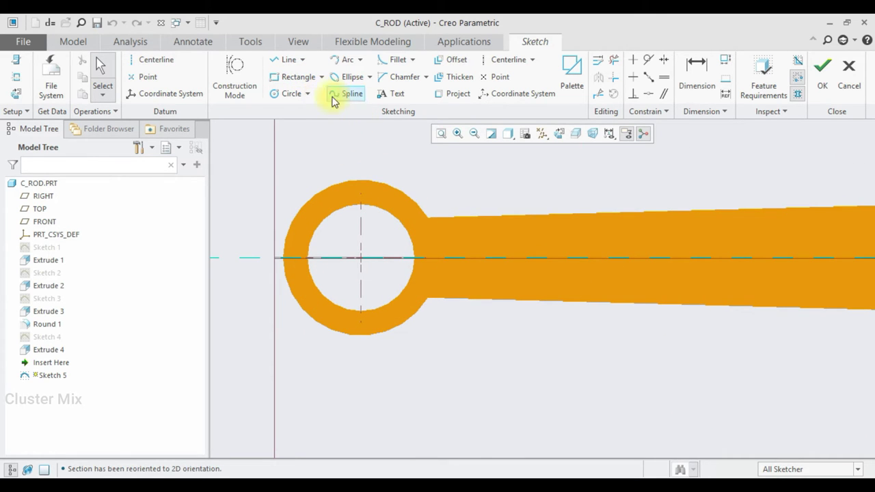
{"action": "left_click", "coordinate": [294, 94]}
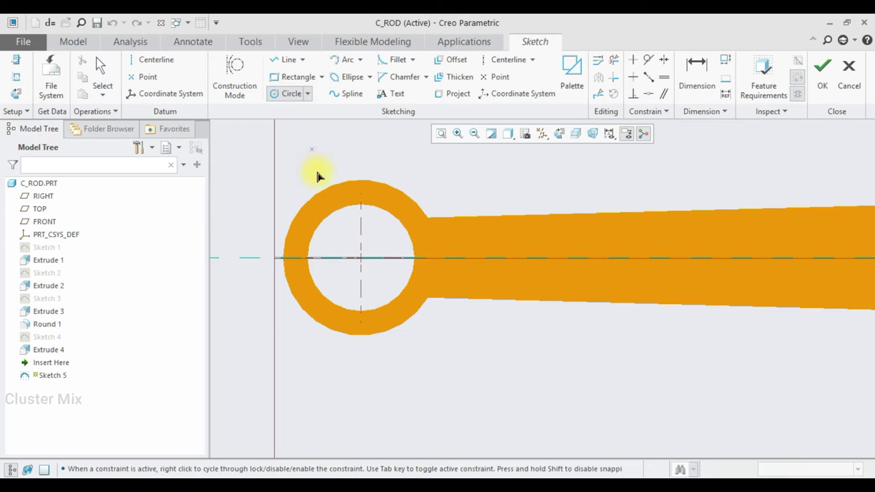
{"action": "left_click", "coordinate": [361, 258]}
{"action": "middle_click", "coordinate": [356, 221]}
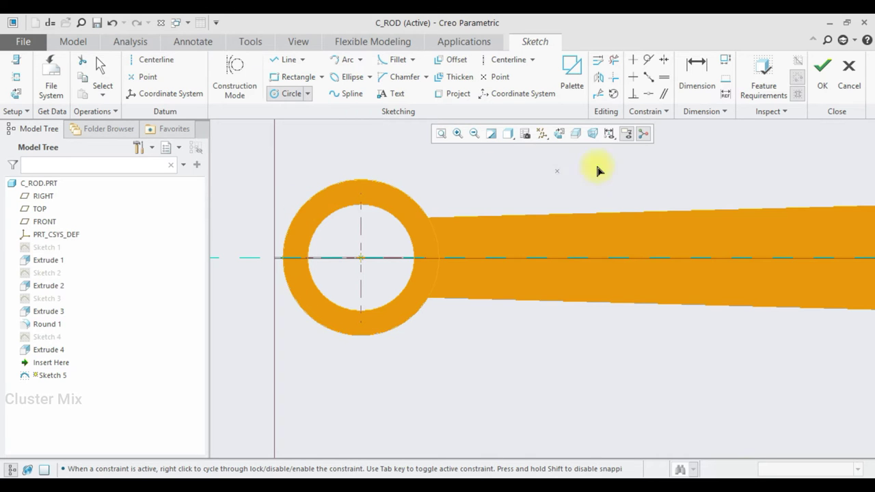
{"action": "left_click", "coordinate": [824, 74]}
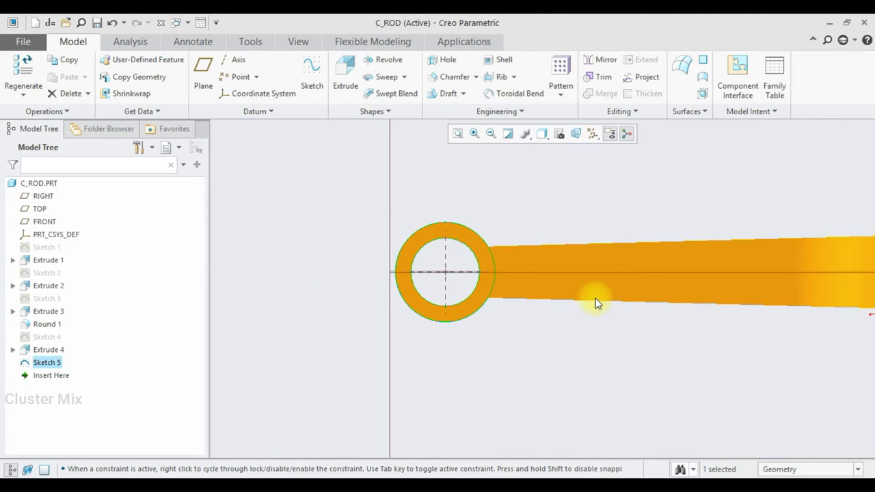
Extrude Sketch 5 as a solid boss, 42 mm symmetric about the sketch plane (Extrude 5).
{"action": "left_click", "coordinate": [337, 77]}
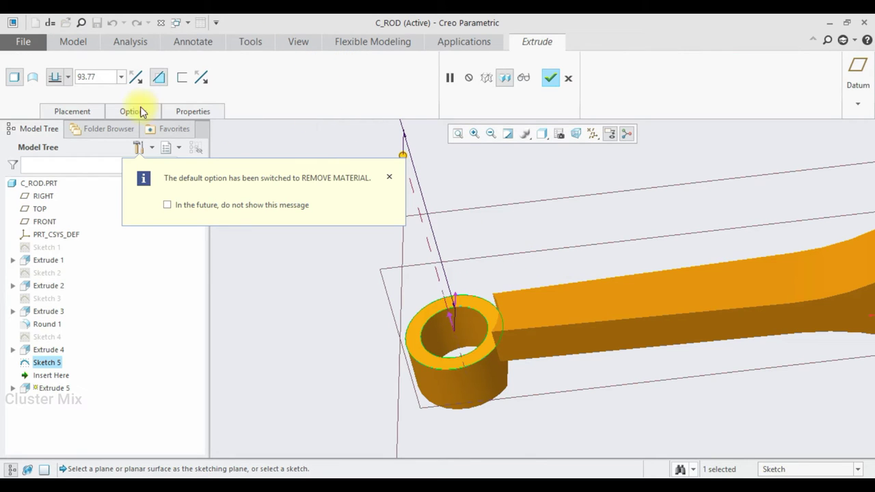
{"action": "left_click", "coordinate": [158, 79]}
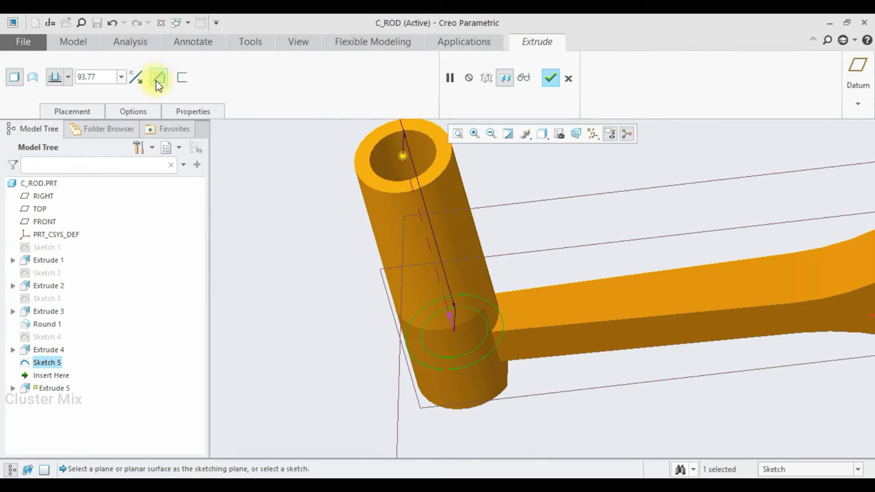
{"action": "double_click", "coordinate": [99, 77]}
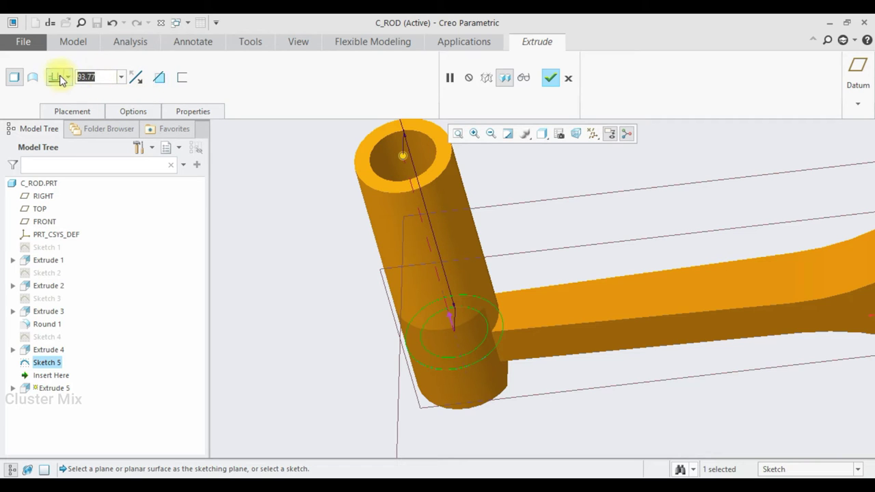
{"action": "type", "text": "42"}
{"action": "key", "text": "Return"}
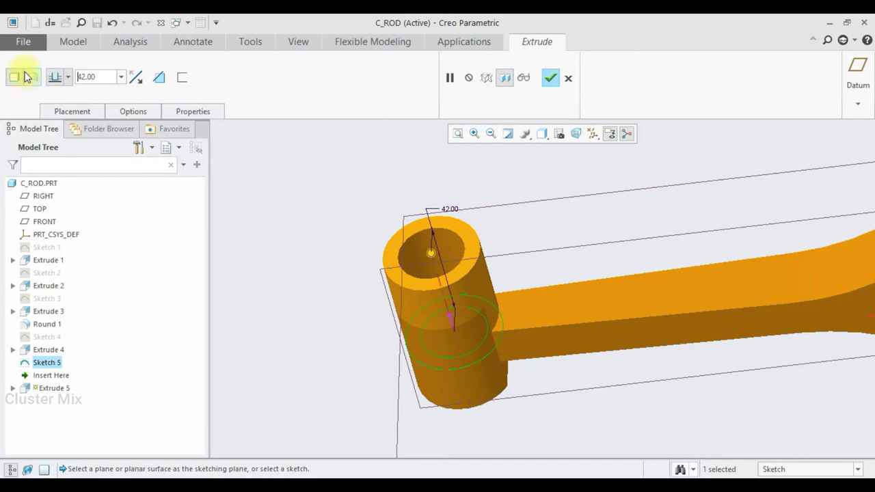
{"action": "left_click", "coordinate": [69, 77]}
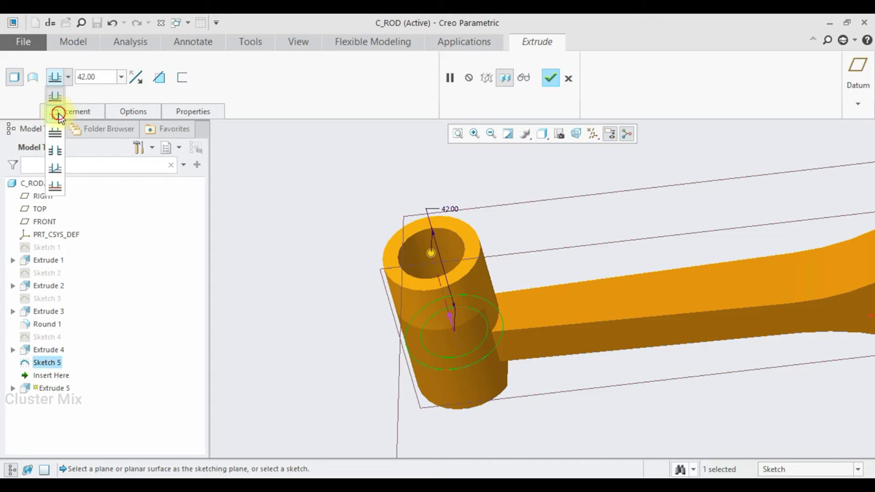
{"action": "left_click", "coordinate": [58, 114]}
{"action": "mouse_move", "coordinate": [535, 310]}
{"action": "middle_mouse_down"}
{"action": "mouse_move", "coordinate": [545, 262]}
{"action": "mouse_move", "coordinate": [519, 218]}
{"action": "middle_mouse_up"}
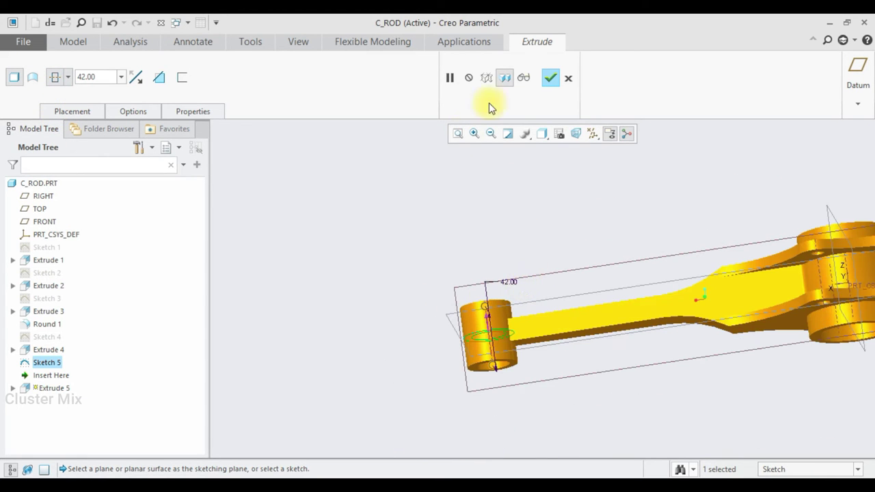
{"action": "left_click", "coordinate": [550, 77]}
{"action": "scroll", "coordinate": [517, 244], "scroll_direction": "down", "scroll_amount": 2}
{"action": "mouse_move", "coordinate": [517, 245]}
{"action": "middle_mouse_down"}
{"action": "mouse_move", "coordinate": [553, 313]}
{"action": "mouse_move", "coordinate": [601, 279]}
{"action": "middle_mouse_up"}
{"action": "scroll", "coordinate": [587, 293], "scroll_direction": "up", "scroll_amount": 3}
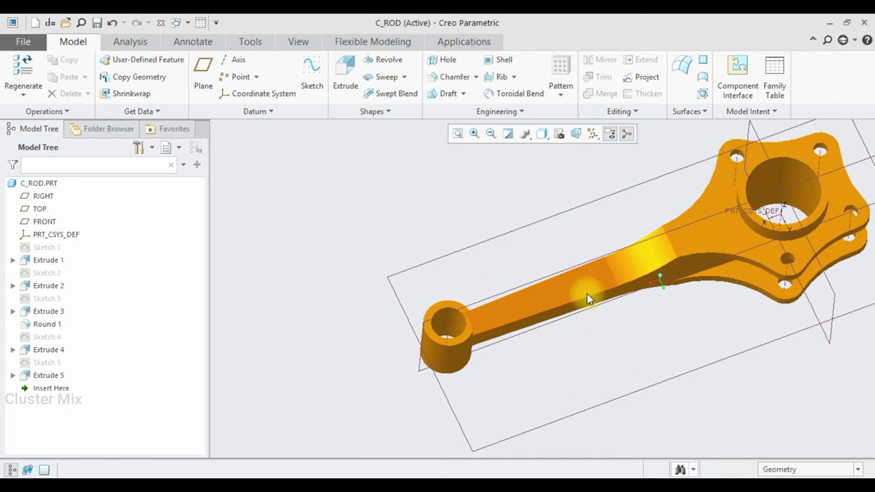
{"action": "left_click", "coordinate": [312, 85]}
Begin Sketch 6 with the small-end ring and rod edges as sketch references.
{"action": "left_click", "coordinate": [16, 92]}
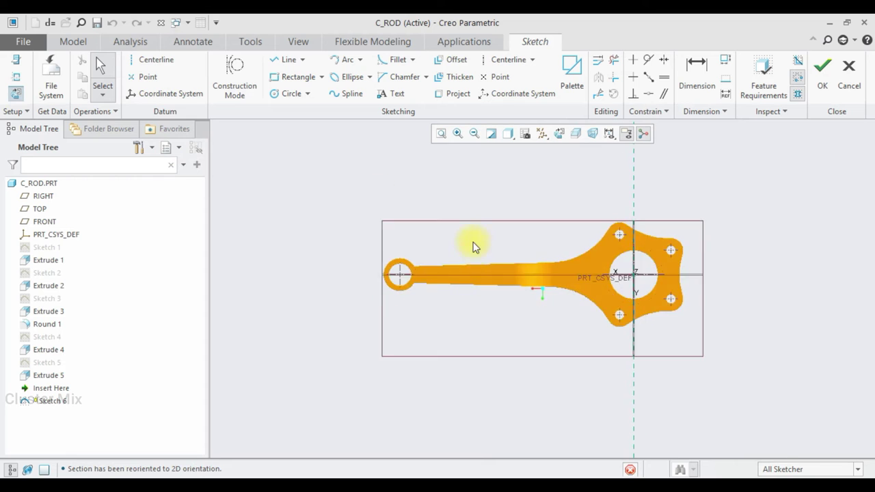
{"action": "scroll", "coordinate": [465, 264], "scroll_direction": "up", "scroll_amount": 2}
{"action": "scroll", "coordinate": [454, 280], "scroll_direction": "up", "scroll_amount": 1}
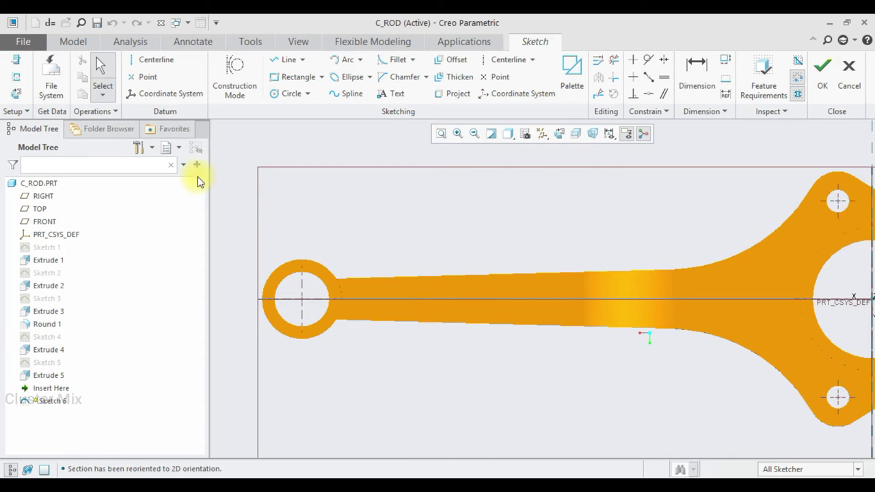
{"action": "left_click", "coordinate": [16, 77]}
{"action": "left_click", "coordinate": [319, 282]}
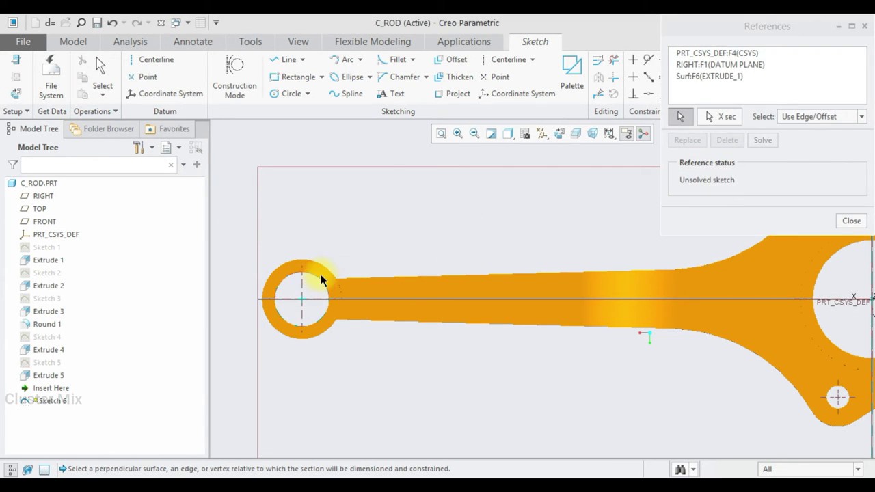
{"action": "left_click", "coordinate": [330, 268]}
{"action": "left_click", "coordinate": [360, 278]}
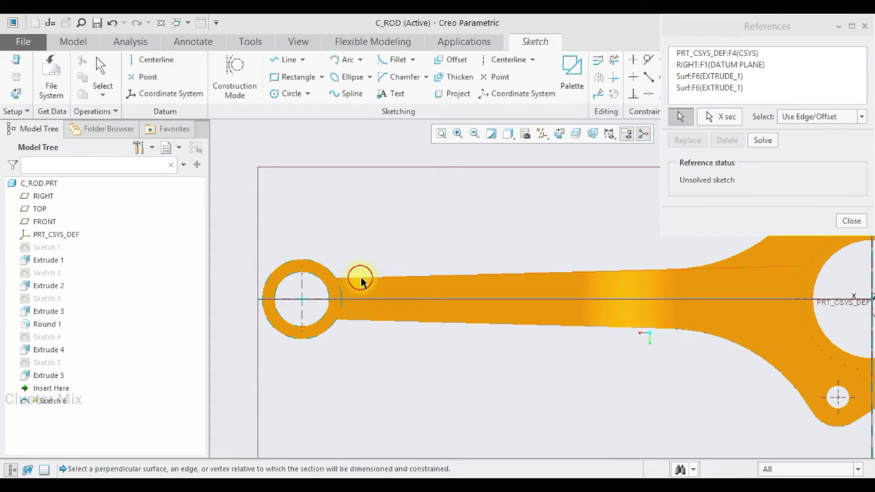
{"action": "left_click", "coordinate": [858, 228]}
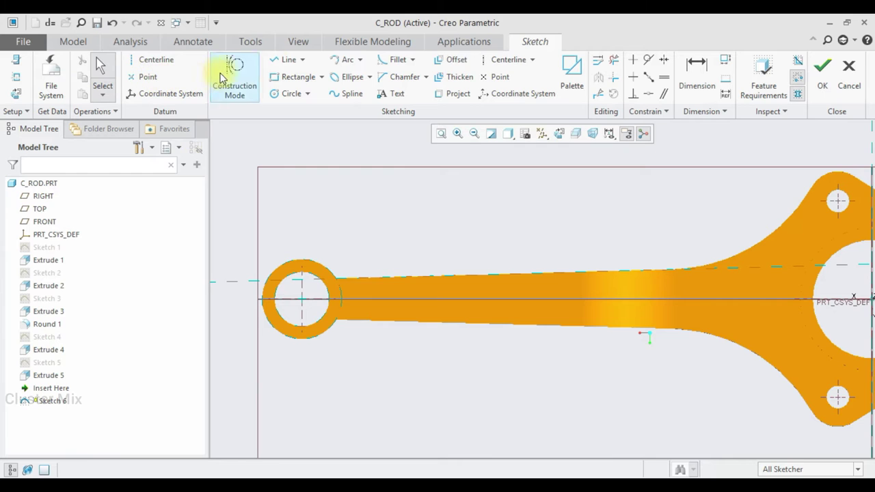
Draw a horizontal centerline through the small ring and a Ø12 circle on it.
{"action": "left_click", "coordinate": [506, 60]}
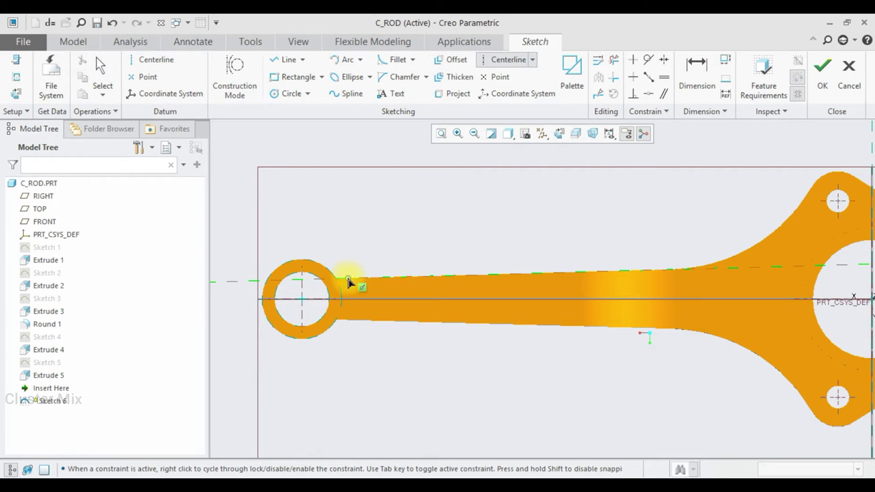
{"action": "left_click", "coordinate": [339, 300]}
{"action": "left_click", "coordinate": [284, 305]}
{"action": "middle_click", "coordinate": [524, 227]}
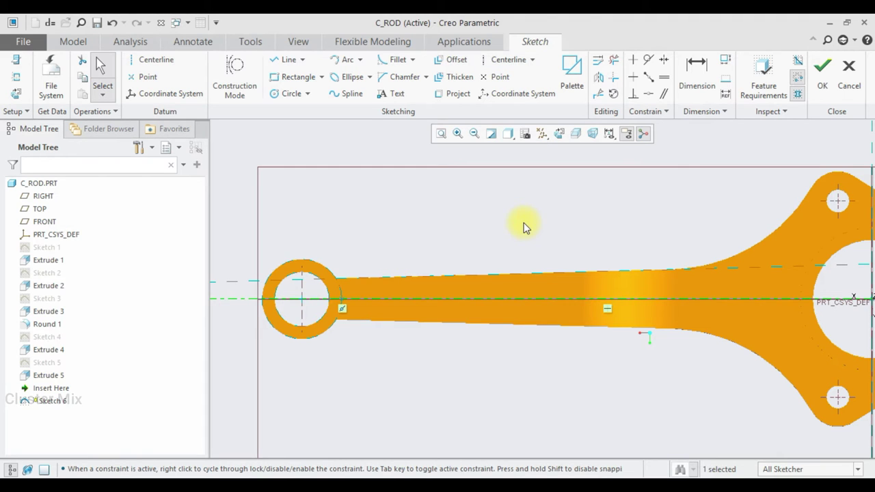
{"action": "left_click", "coordinate": [287, 93]}
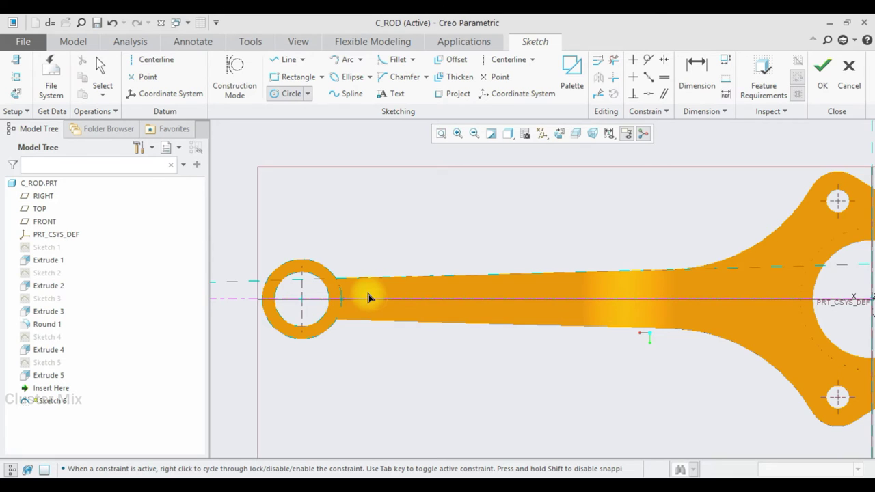
{"action": "scroll", "coordinate": [365, 299], "scroll_direction": "down", "scroll_amount": 1}
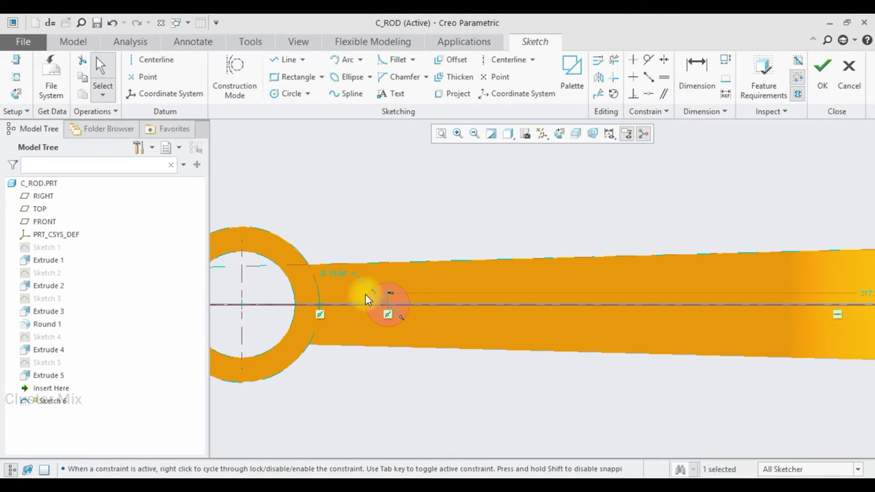
{"action": "double_click", "coordinate": [335, 277]}
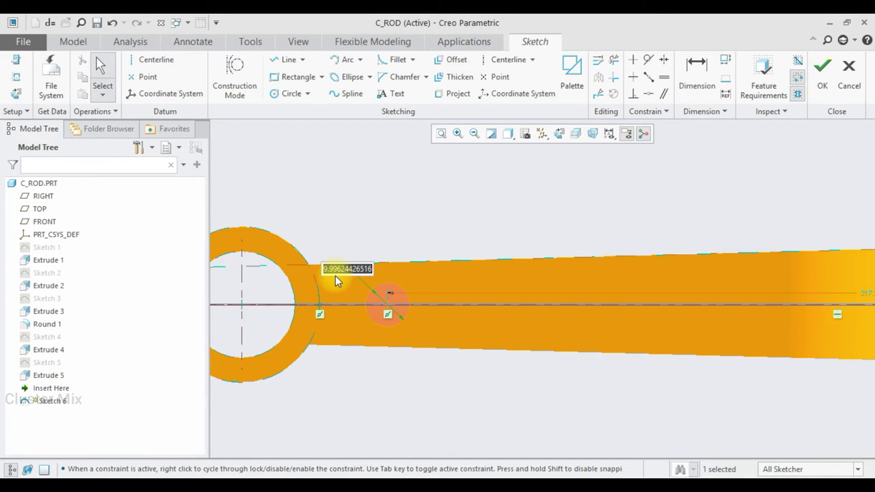
{"action": "type", "text": "1"}
{"action": "type", "text": "2.00"}
{"action": "key", "text": "Return"}
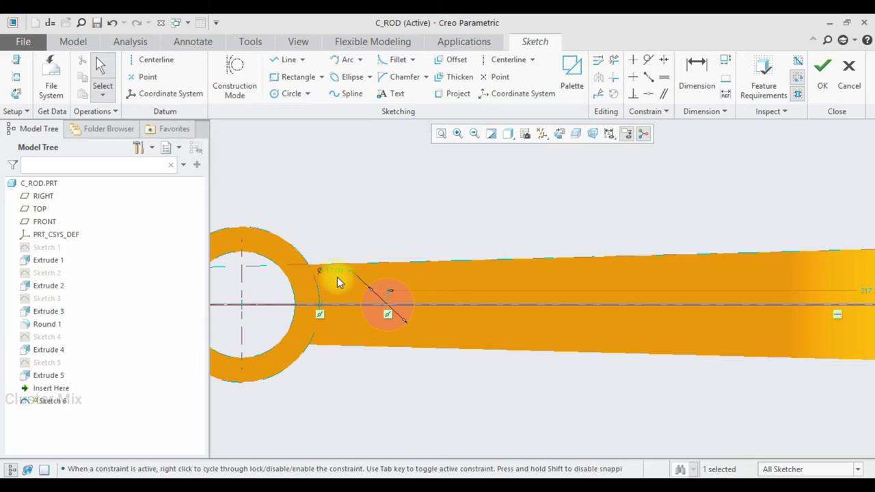
Dimension the Ø12 circle 30 from the small-end centre.
{"action": "left_click", "coordinate": [697, 72]}
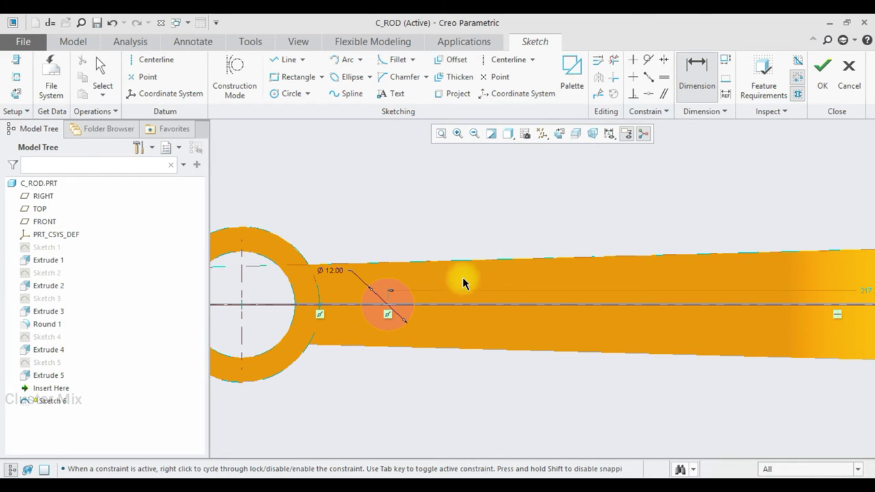
{"action": "left_click", "coordinate": [388, 311]}
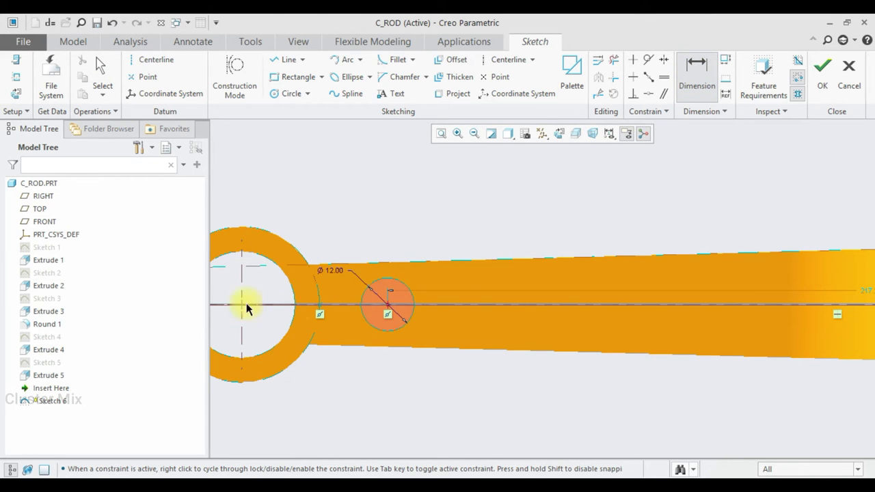
{"action": "left_click", "coordinate": [241, 306]}
{"action": "middle_click", "coordinate": [267, 327]}
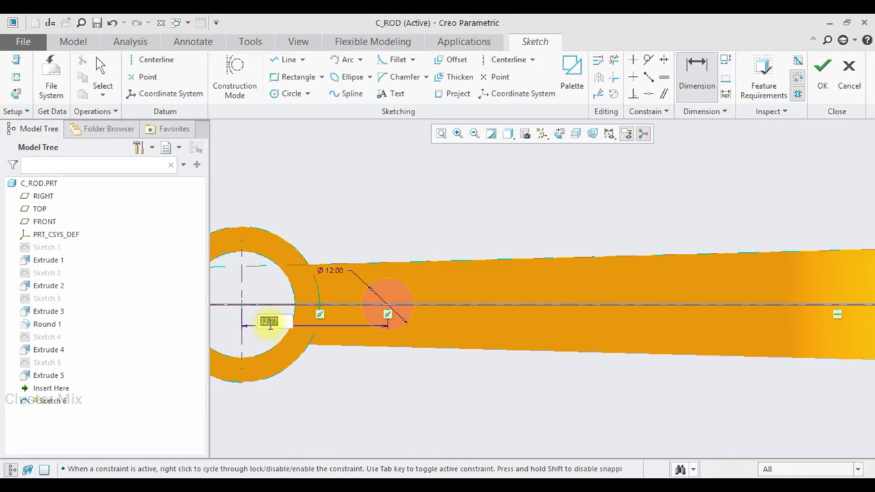
{"action": "type", "text": "30"}
{"action": "key", "text": "Return"}
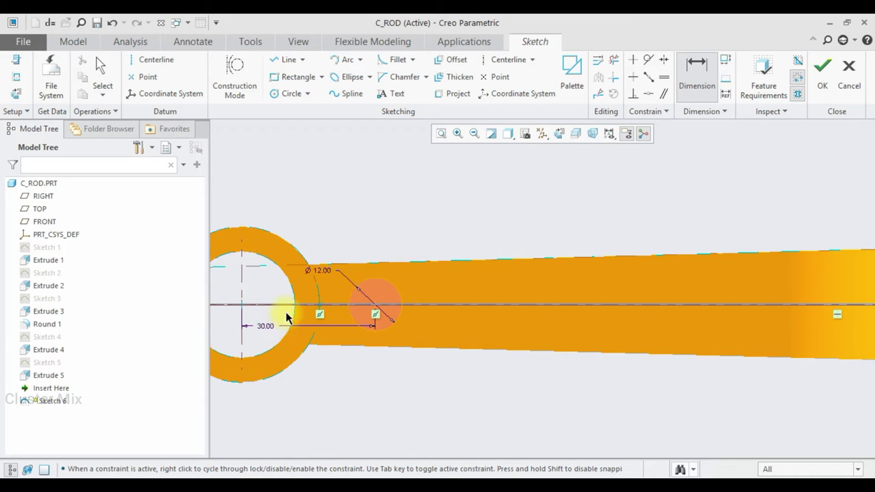
{"action": "scroll", "coordinate": [409, 302], "scroll_direction": "up", "scroll_amount": 3}
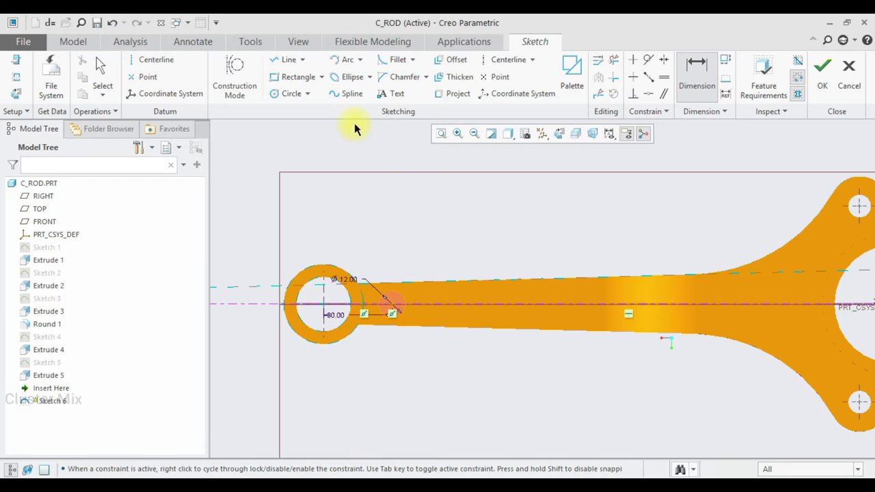
Add a second circle on the centerline, dimensioned 150 from the first.
{"action": "left_click", "coordinate": [287, 93]}
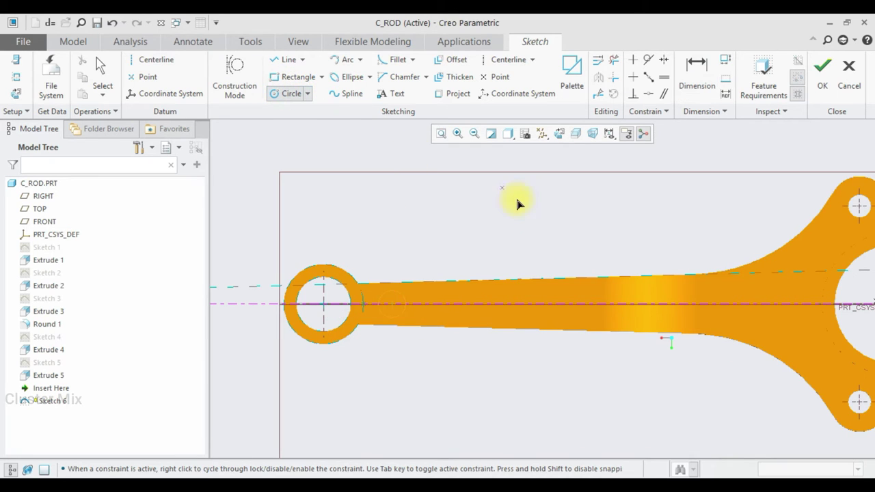
{"action": "left_click", "coordinate": [573, 303]}
{"action": "middle_click", "coordinate": [567, 301]}
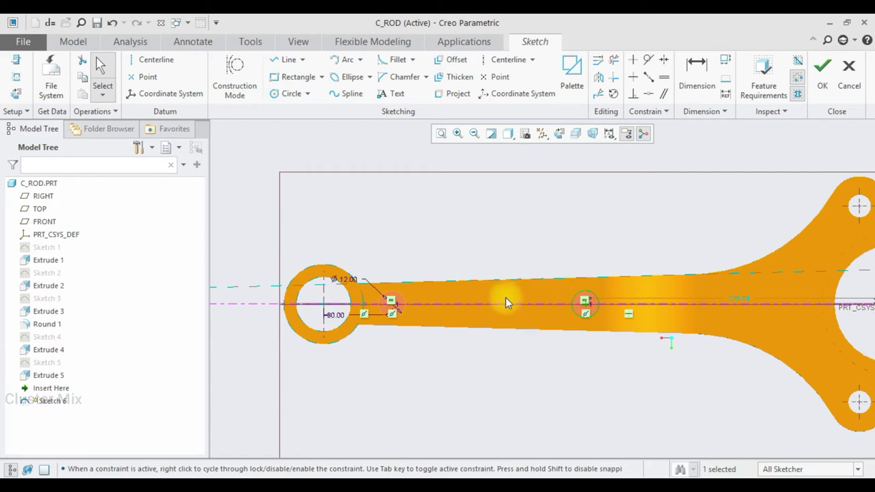
{"action": "left_click", "coordinate": [692, 76]}
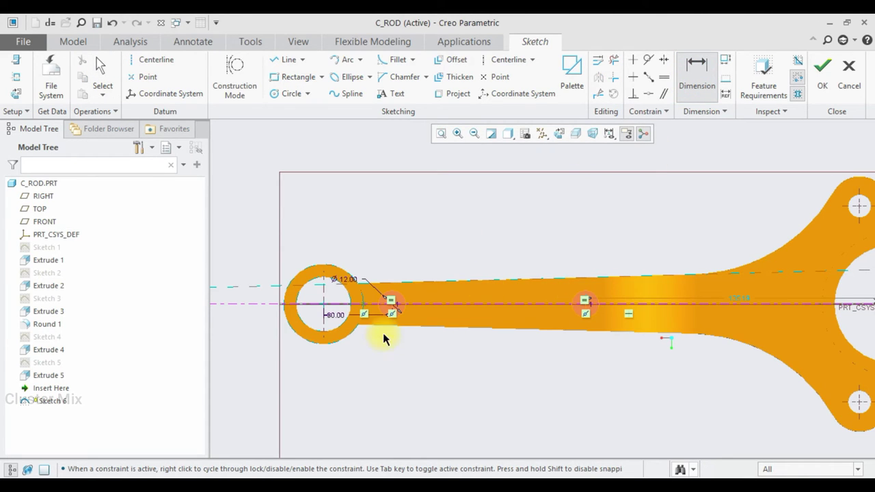
{"action": "scroll", "coordinate": [387, 331], "scroll_direction": "up", "scroll_amount": 3}
{"action": "left_click", "coordinate": [407, 292]}
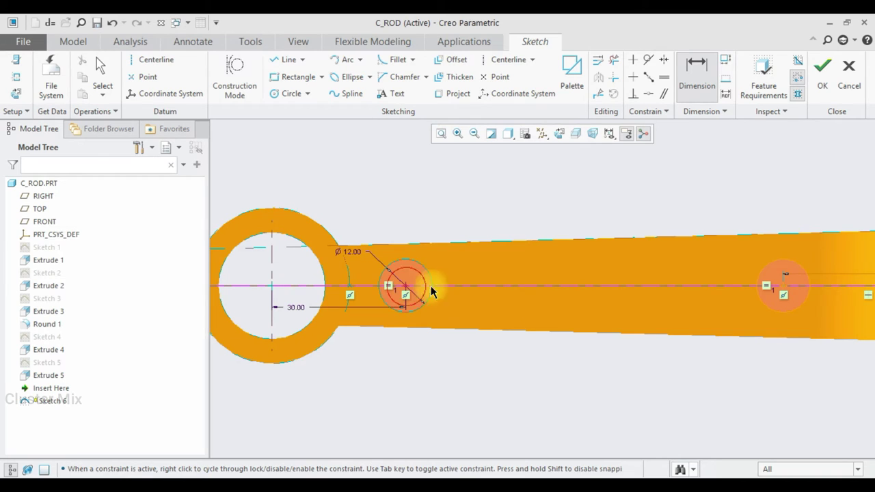
{"action": "middle_click", "coordinate": [644, 293]}
{"action": "type", "text": "150"}
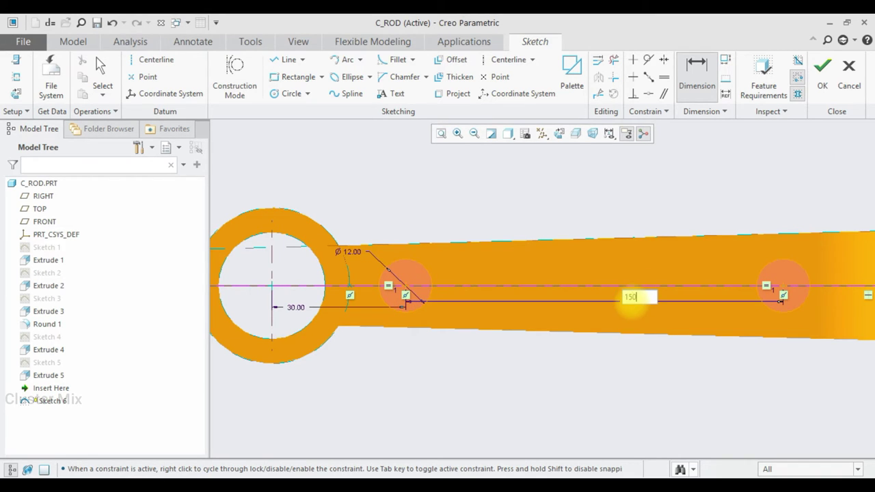
{"action": "key", "text": "Return"}
{"action": "scroll", "coordinate": [678, 295], "scroll_direction": "down", "scroll_amount": 3}
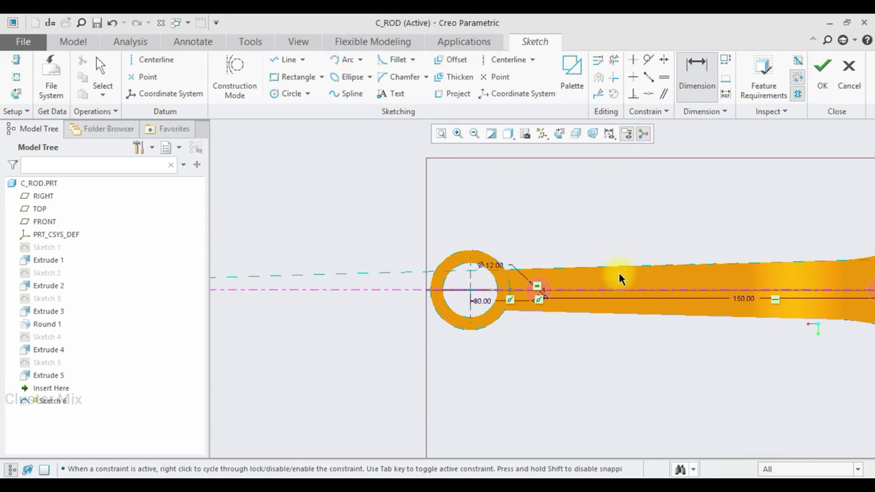
Start a line on the slot centreline, then cancel it.
{"action": "left_click", "coordinate": [283, 59]}
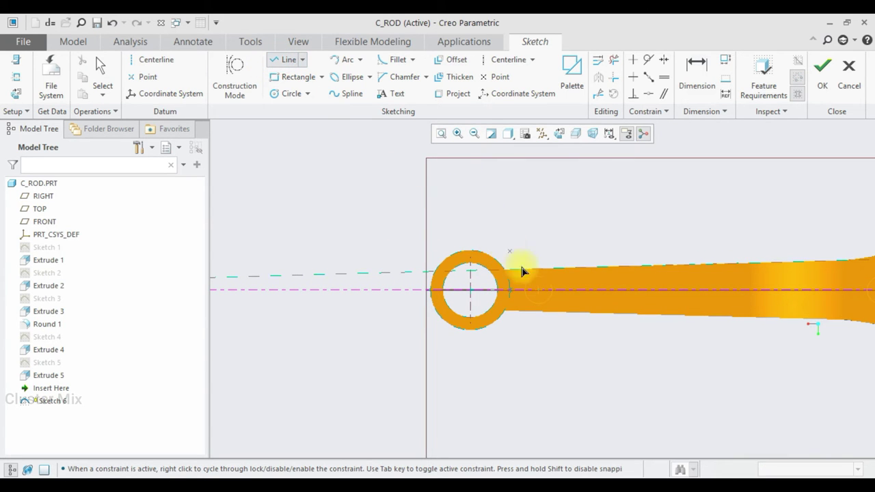
{"action": "scroll", "coordinate": [537, 286], "scroll_direction": "up", "scroll_amount": 3}
{"action": "scroll", "coordinate": [544, 278], "scroll_direction": "down", "scroll_amount": 3}
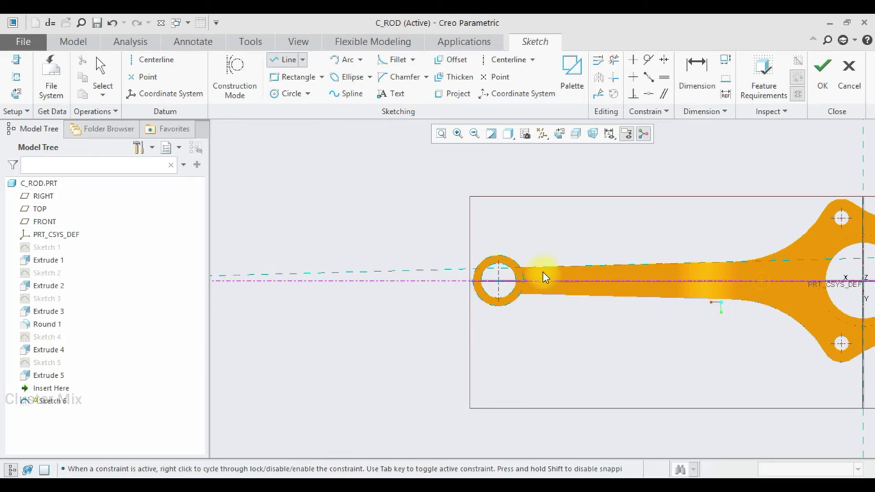
{"action": "scroll", "coordinate": [769, 274], "scroll_direction": "up", "scroll_amount": 3}
{"action": "left_click", "coordinate": [746, 295]}
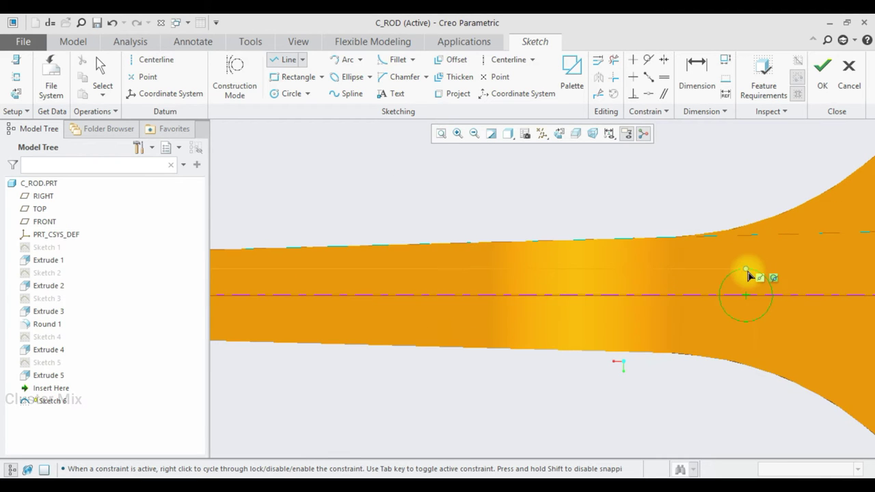
{"action": "middle_click", "coordinate": [748, 274]}
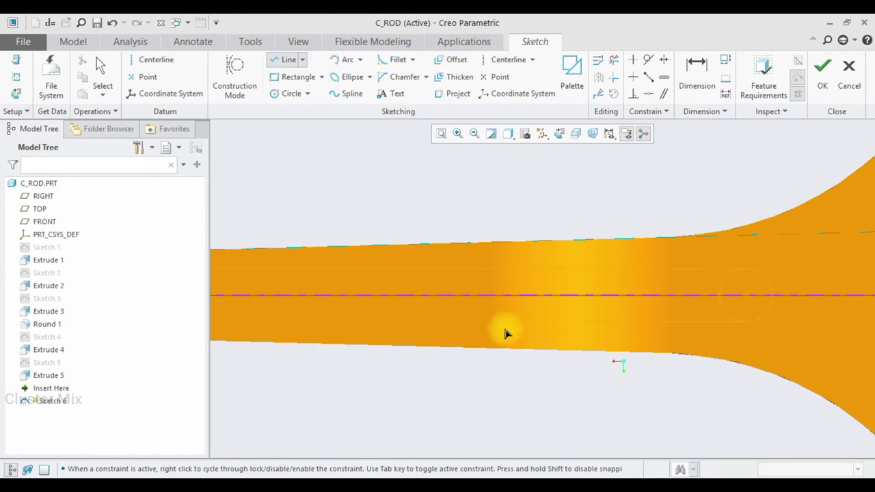
{"action": "scroll", "coordinate": [465, 325], "scroll_direction": "down", "scroll_amount": 3}
{"action": "scroll", "coordinate": [376, 318], "scroll_direction": "down", "scroll_amount": 3}
{"action": "scroll", "coordinate": [329, 327], "scroll_direction": "up", "scroll_amount": 2}
{"action": "scroll", "coordinate": [329, 327], "scroll_direction": "up", "scroll_amount": 1}
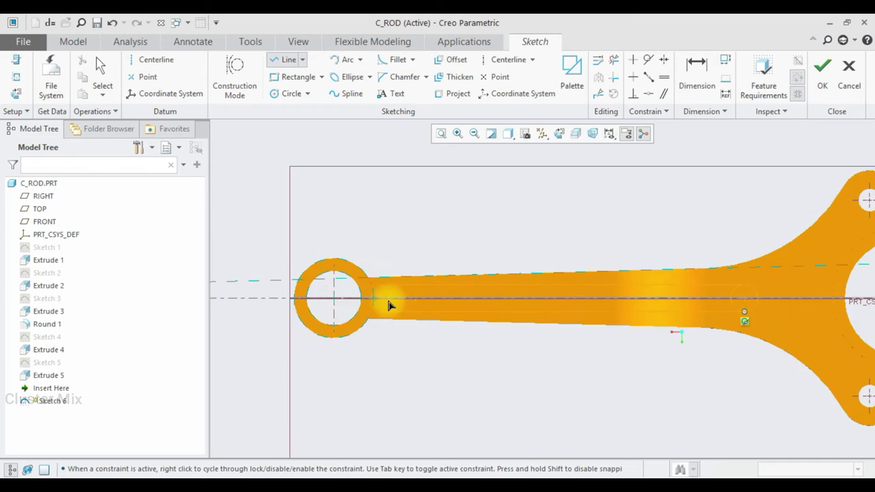
{"action": "scroll", "coordinate": [390, 305], "scroll_direction": "up", "scroll_amount": 2}
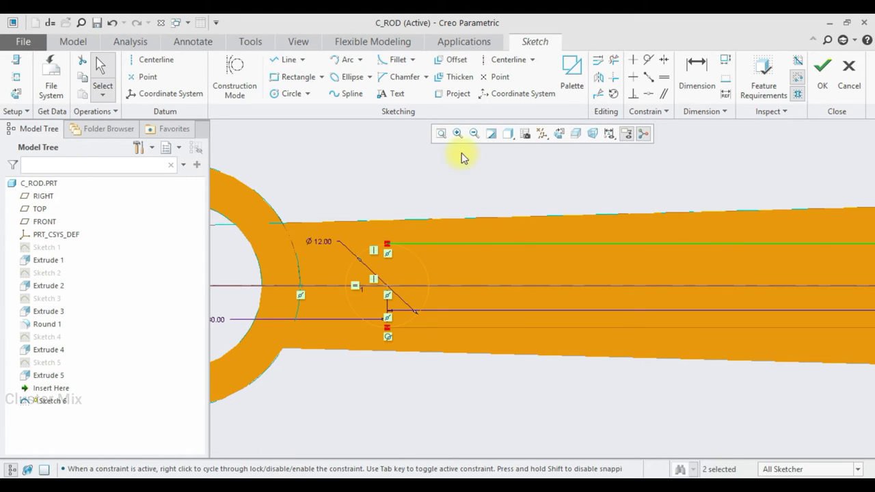
Trim the diagonal segment and the extra right-end arc to close the obround slot.
{"action": "left_click", "coordinate": [620, 60]}
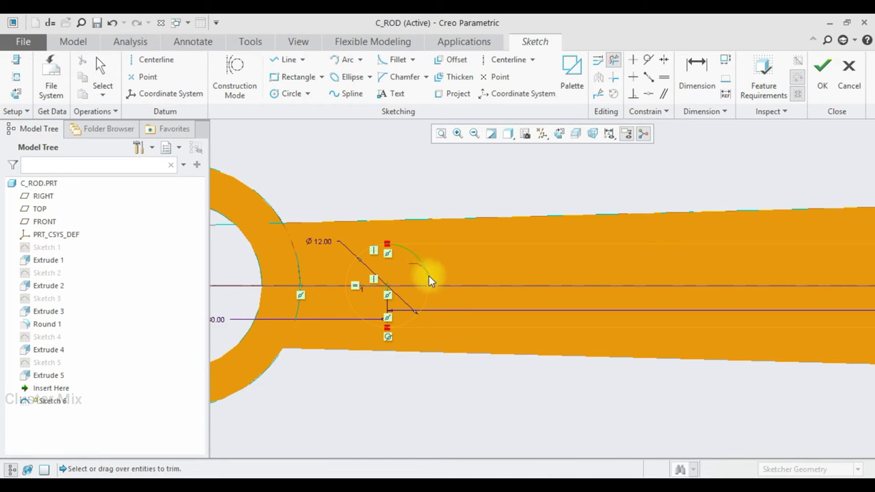
{"action": "left_click", "coordinate": [427, 300]}
{"action": "scroll", "coordinate": [483, 268], "scroll_direction": "down", "scroll_amount": 3}
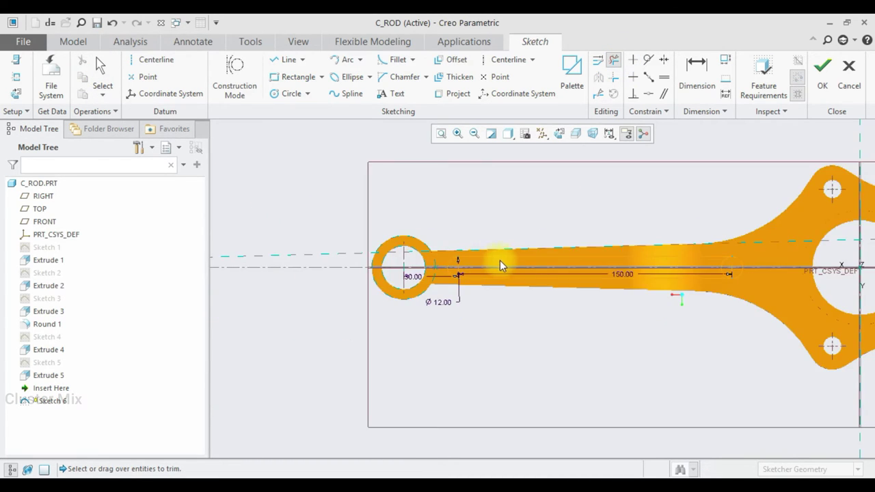
{"action": "scroll", "coordinate": [733, 267], "scroll_direction": "up", "scroll_amount": 2}
{"action": "scroll", "coordinate": [720, 266], "scroll_direction": "up", "scroll_amount": 2}
{"action": "mouse_move", "coordinate": [724, 263]}
{"action": "left_mouse_down"}
{"action": "mouse_move", "coordinate": [698, 299]}
{"action": "mouse_move", "coordinate": [692, 285]}
{"action": "left_mouse_up"}
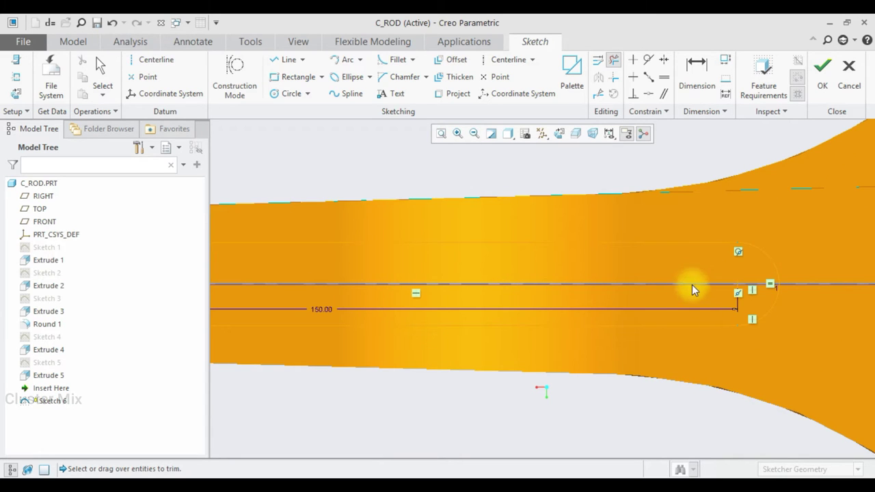
{"action": "middle_click", "coordinate": [692, 284]}
{"action": "scroll", "coordinate": [695, 269], "scroll_direction": "down", "scroll_amount": 3}
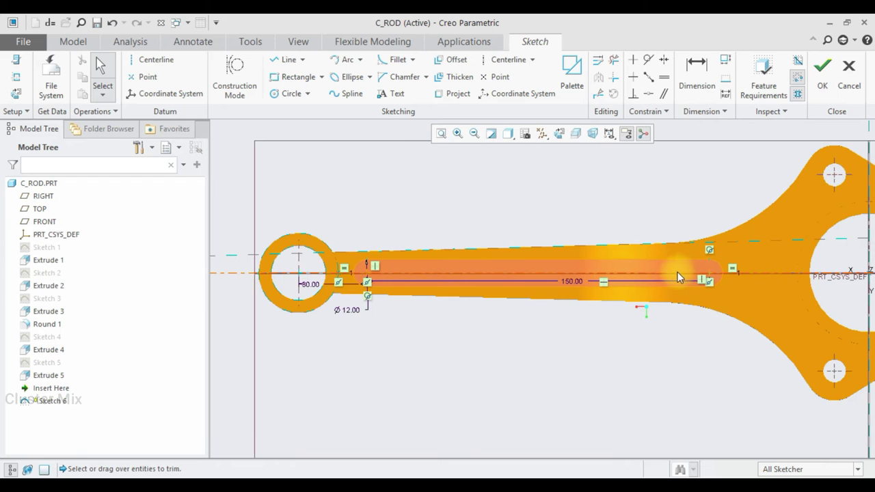
{"action": "scroll", "coordinate": [587, 274], "scroll_direction": "up", "scroll_amount": 1}
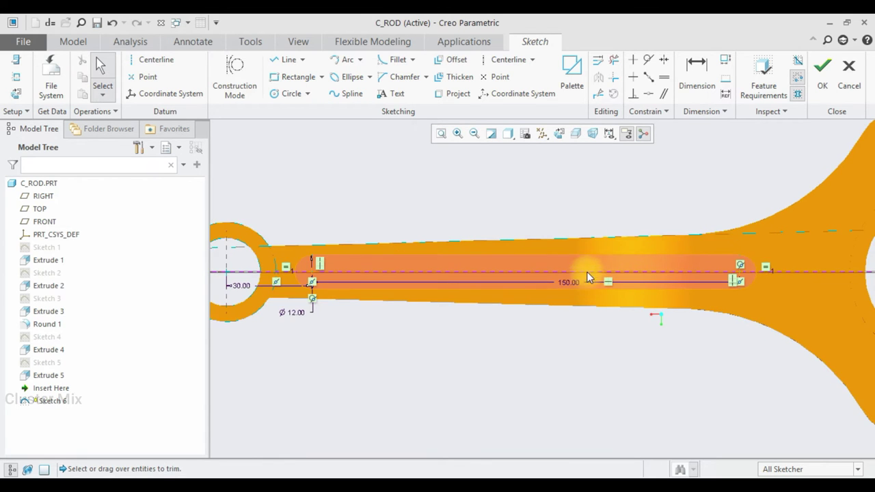
{"action": "scroll", "coordinate": [654, 229], "scroll_direction": "down", "scroll_amount": 2}
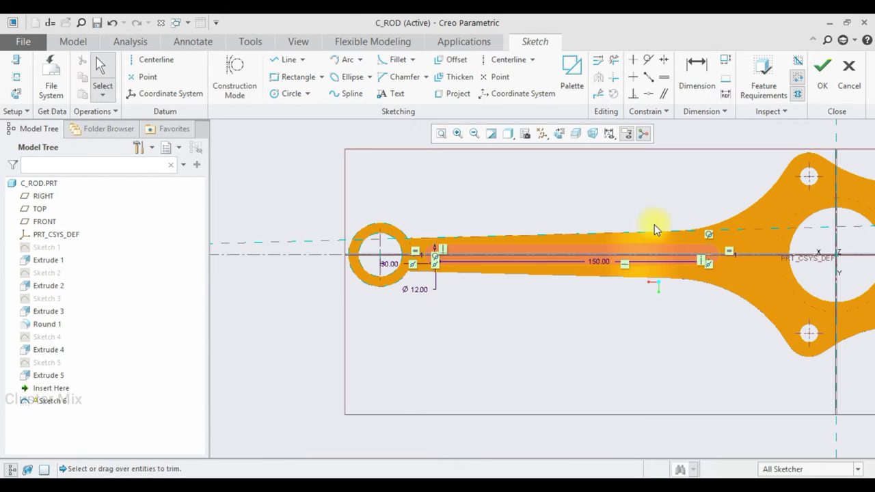
Finish the slot sketch and start a material-removing extrusion from it.
{"action": "left_click", "coordinate": [824, 86]}
{"action": "mouse_move", "coordinate": [674, 245]}
{"action": "middle_mouse_down"}
{"action": "mouse_move", "coordinate": [664, 250]}
{"action": "mouse_move", "coordinate": [667, 229]}
{"action": "middle_mouse_up"}
{"action": "left_click", "coordinate": [340, 69]}
{"action": "scroll", "coordinate": [542, 294], "scroll_direction": "down", "scroll_amount": 5}
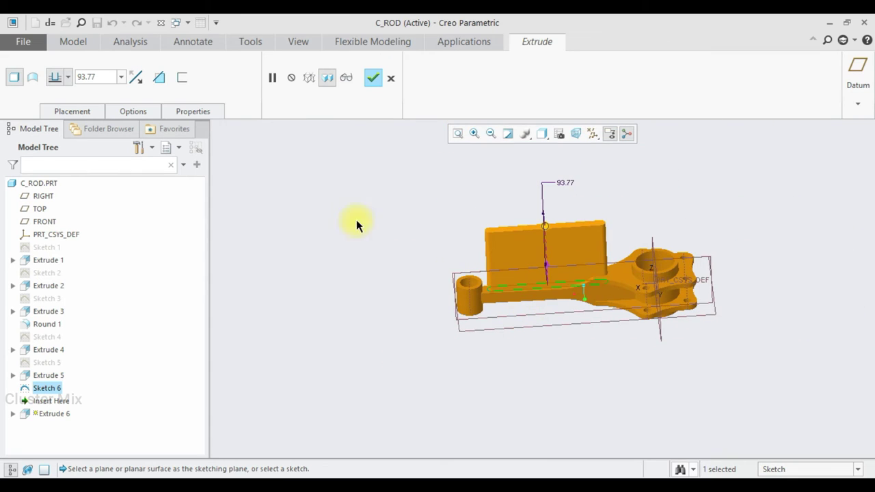
{"action": "left_click", "coordinate": [159, 77]}
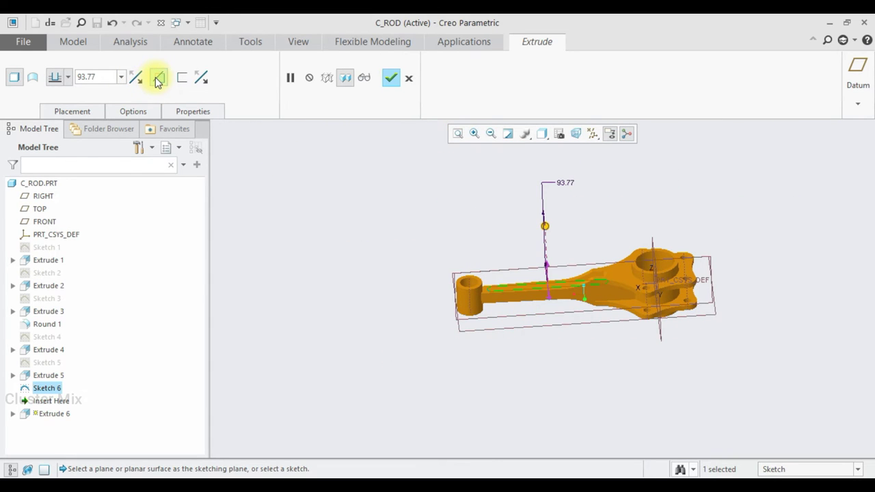
{"action": "left_click", "coordinate": [68, 77]}
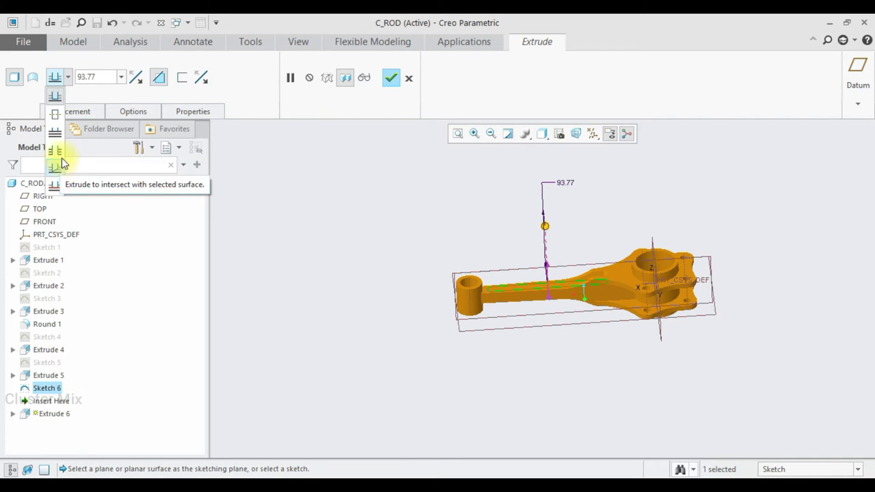
{"action": "left_click", "coordinate": [237, 93]}
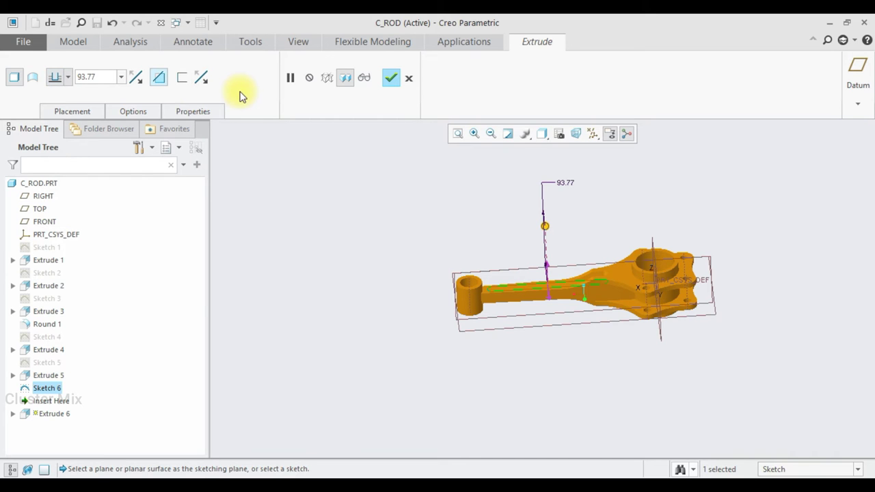
Set side 2 of the cut to Blind 6.50, keeping side 1 at 93.77.
{"action": "left_click", "coordinate": [135, 112]}
{"action": "left_click", "coordinate": [187, 187]}
{"action": "left_click", "coordinate": [182, 201]}
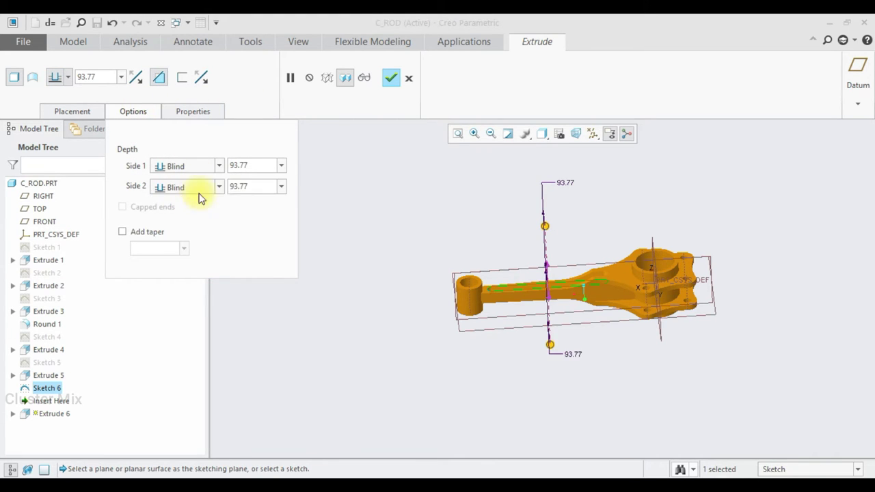
{"action": "double_click", "coordinate": [258, 187]}
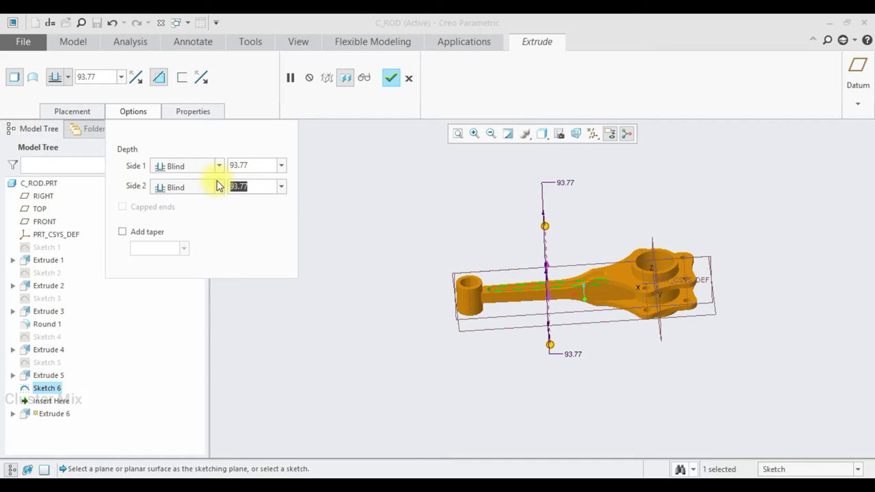
{"action": "type", "text": "6"}
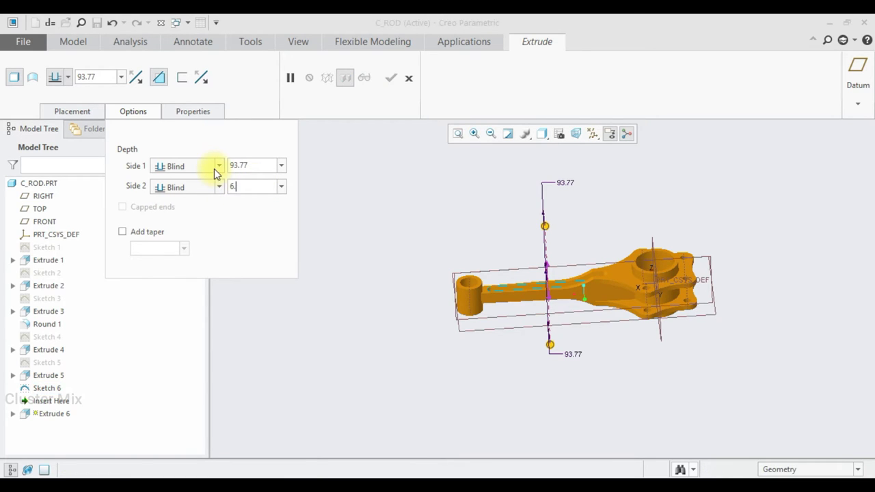
{"action": "key", "text": "Return"}
{"action": "scroll", "coordinate": [579, 289], "scroll_direction": "down", "scroll_amount": 2}
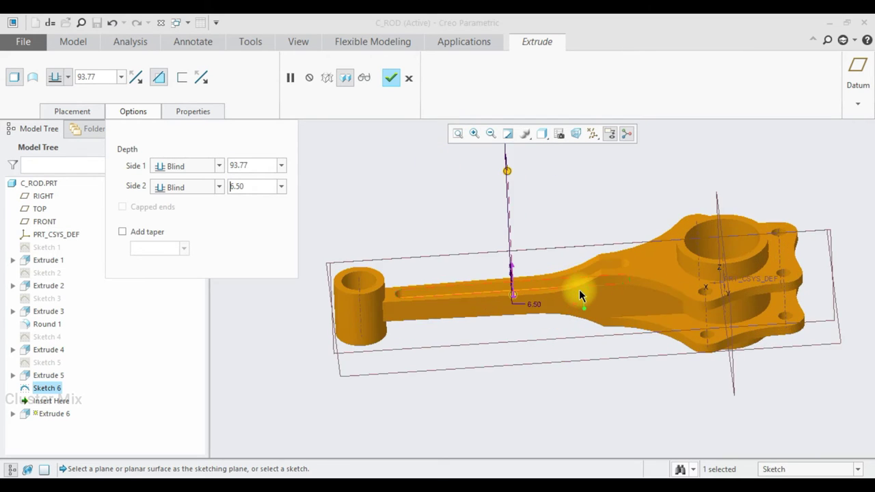
{"action": "scroll", "coordinate": [582, 301], "scroll_direction": "down", "scroll_amount": 2}
{"action": "mouse_move", "coordinate": [586, 317]}
{"action": "middle_mouse_down"}
{"action": "mouse_move", "coordinate": [593, 275]}
{"action": "mouse_move", "coordinate": [558, 256]}
{"action": "middle_mouse_up"}
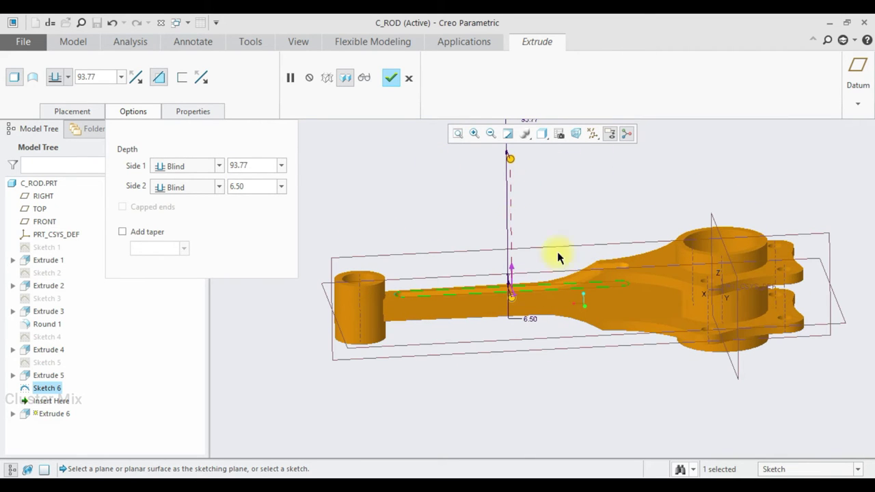
Complete the Extrude 6 slot cut and orbit the rod to inspect it.
{"action": "left_click", "coordinate": [392, 82]}
{"action": "mouse_move", "coordinate": [579, 248]}
{"action": "middle_mouse_down"}
{"action": "mouse_move", "coordinate": [585, 272]}
{"action": "mouse_move", "coordinate": [567, 239]}
{"action": "middle_mouse_up"}
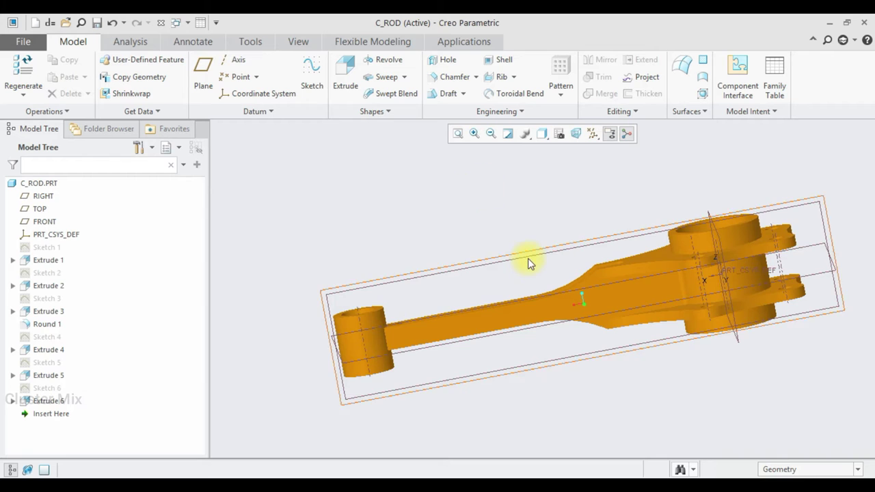
{"action": "scroll", "coordinate": [537, 280], "scroll_direction": "up", "scroll_amount": 3}
{"action": "scroll", "coordinate": [537, 286], "scroll_direction": "down", "scroll_amount": 3}
{"action": "middle_click_drag", "start_coordinate": [537, 287], "coordinate": [538, 296]}
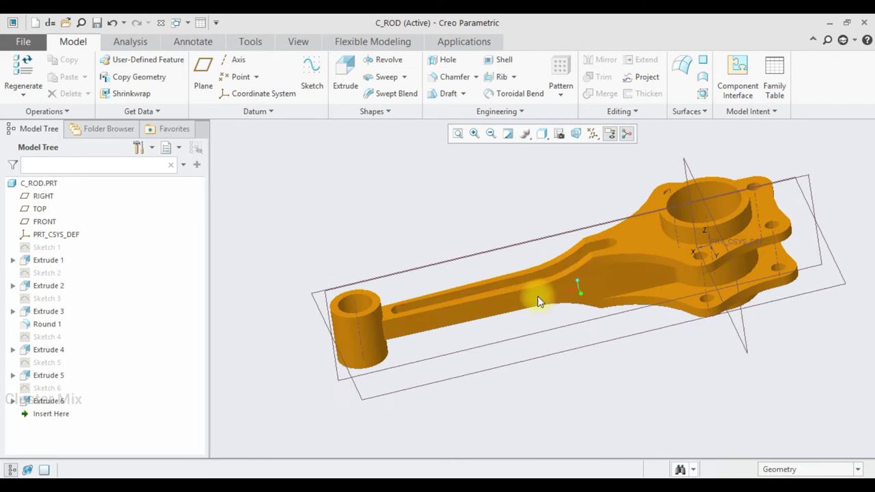
Mirror the Extrude 6 slot cut about the FRONT datum plane.
{"action": "left_click", "coordinate": [60, 401]}
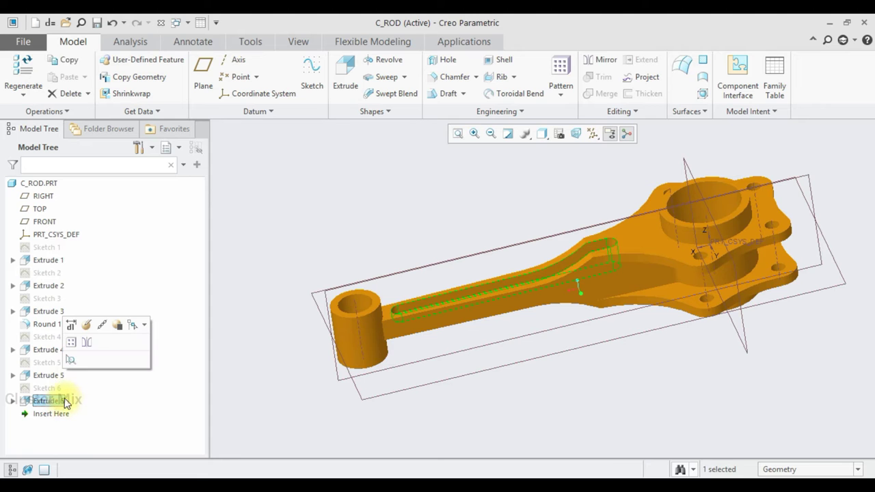
{"action": "left_click", "coordinate": [85, 343]}
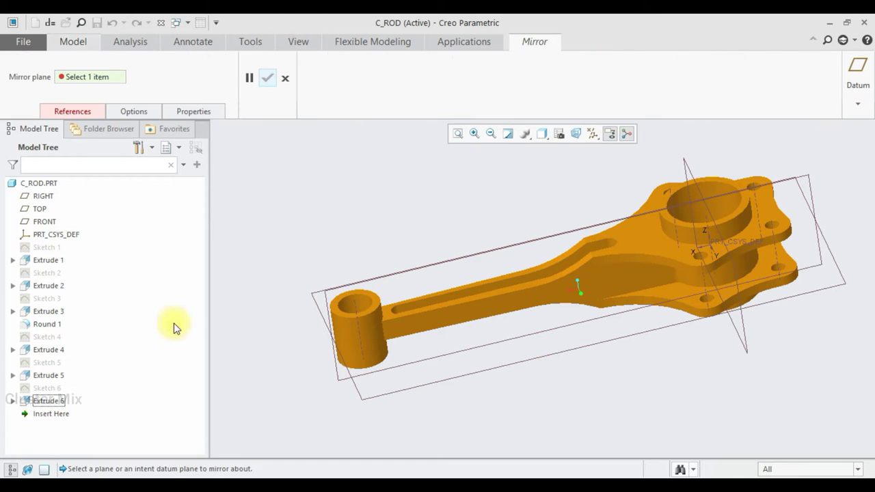
{"action": "left_click", "coordinate": [316, 302]}
{"action": "mouse_move", "coordinate": [576, 411]}
{"action": "middle_mouse_down"}
{"action": "mouse_move", "coordinate": [567, 289]}
{"action": "mouse_move", "coordinate": [576, 313]}
{"action": "middle_mouse_up"}
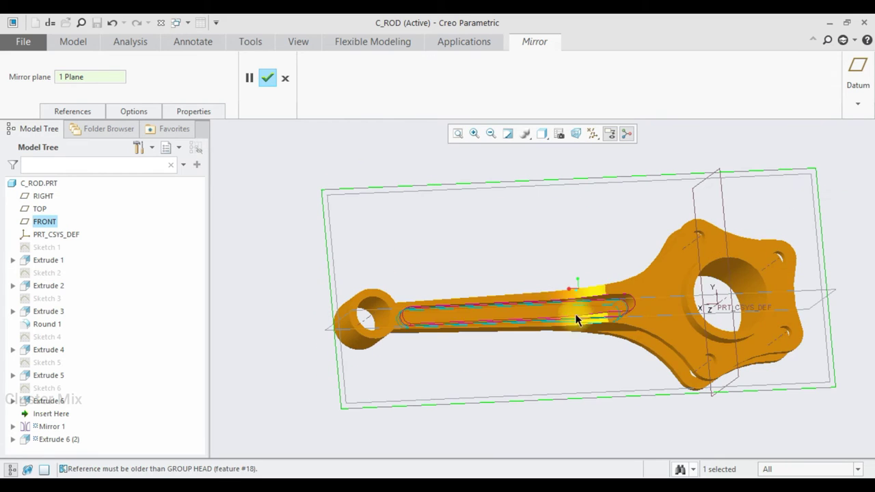
{"action": "left_click", "coordinate": [265, 79]}
Orbit the rod to a tilted view and bring up the Engineering features list.
{"action": "scroll", "coordinate": [605, 225], "scroll_direction": "up", "scroll_amount": 3}
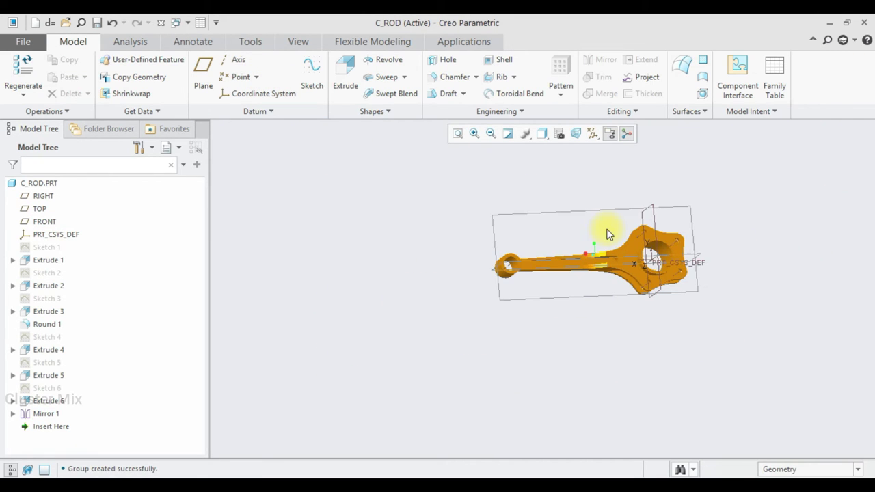
{"action": "mouse_move", "coordinate": [717, 228]}
{"action": "middle_mouse_down"}
{"action": "mouse_move", "coordinate": [723, 274]}
{"action": "mouse_move", "coordinate": [764, 336]}
{"action": "mouse_move", "coordinate": [800, 428]}
{"action": "middle_mouse_up"}
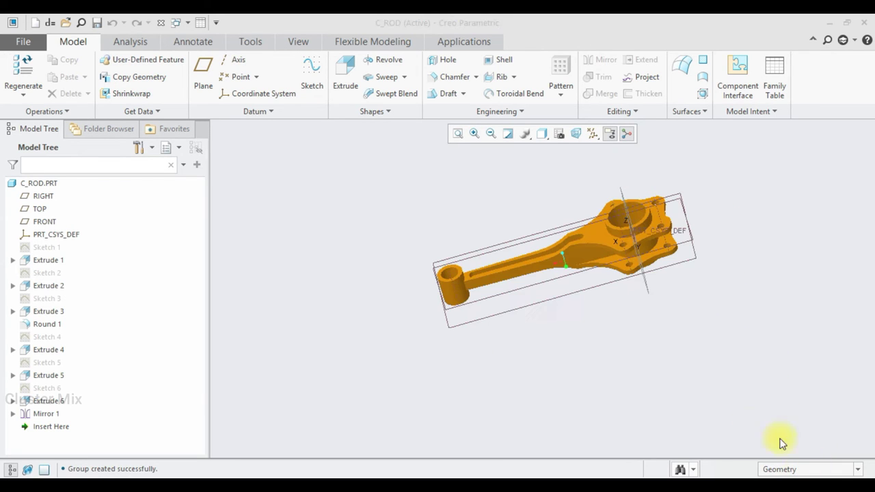
{"action": "scroll", "coordinate": [568, 301], "scroll_direction": "up", "scroll_amount": 3}
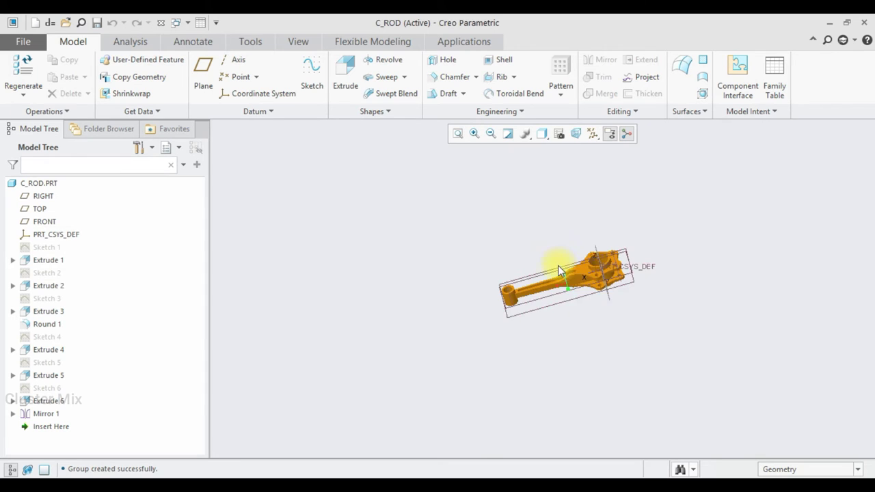
{"action": "scroll", "coordinate": [574, 274], "scroll_direction": "down", "scroll_amount": 5}
{"action": "mouse_move", "coordinate": [587, 284]}
{"action": "middle_mouse_down"}
{"action": "mouse_move", "coordinate": [680, 317]}
{"action": "mouse_move", "coordinate": [705, 362]}
{"action": "mouse_move", "coordinate": [660, 327]}
{"action": "mouse_move", "coordinate": [691, 301]}
{"action": "mouse_move", "coordinate": [663, 285]}
{"action": "mouse_move", "coordinate": [664, 305]}
{"action": "mouse_move", "coordinate": [395, 347]}
{"action": "middle_mouse_up"}
{"action": "scroll", "coordinate": [395, 347], "scroll_direction": "down", "scroll_amount": 1}
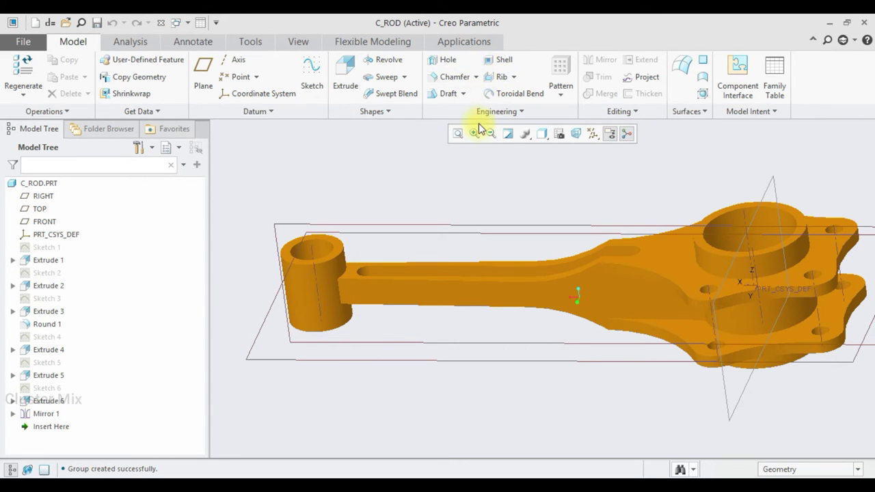
{"action": "left_click", "coordinate": [491, 112]}
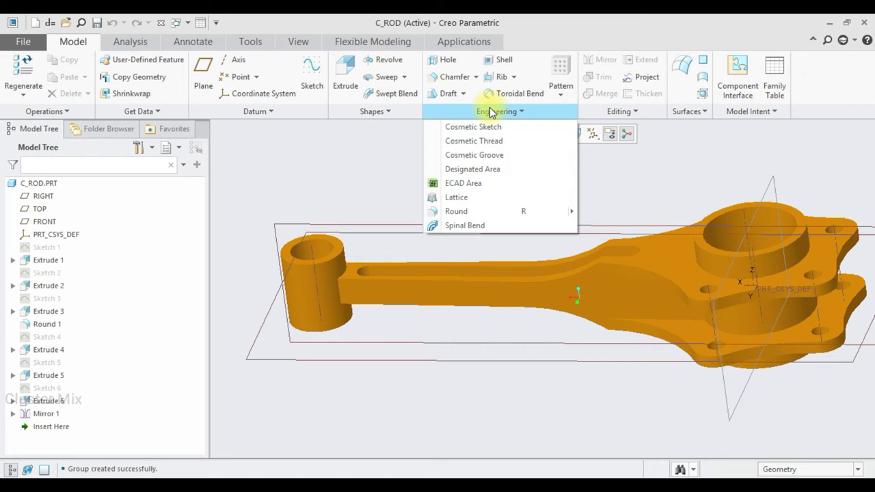
Start a round on the two shank edges beside the small-end boss.
{"action": "left_click", "coordinate": [471, 211]}
{"action": "scroll", "coordinate": [322, 313], "scroll_direction": "up", "scroll_amount": 3}
{"action": "scroll", "coordinate": [391, 297], "scroll_direction": "up", "scroll_amount": 2}
{"action": "mouse_move", "coordinate": [391, 297]}
{"action": "middle_mouse_down"}
{"action": "mouse_move", "coordinate": [396, 276]}
{"action": "mouse_move", "coordinate": [368, 327]}
{"action": "middle_mouse_up"}
{"action": "scroll", "coordinate": [368, 323], "scroll_direction": "up", "scroll_amount": 2}
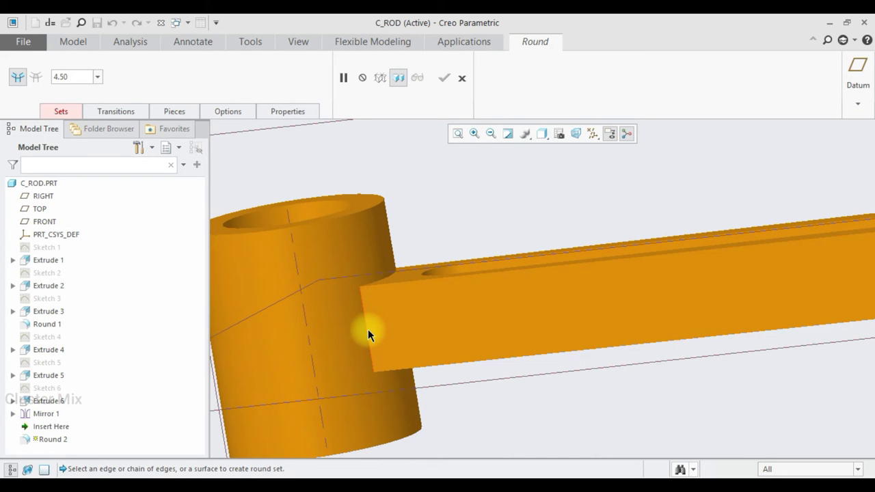
{"action": "left_click", "coordinate": [367, 331]}
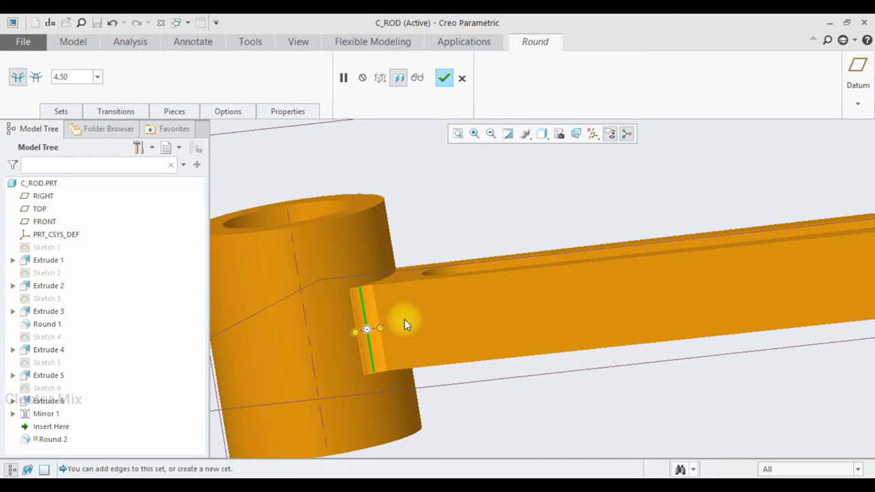
{"action": "scroll", "coordinate": [410, 316], "scroll_direction": "down", "scroll_amount": 2}
{"action": "mouse_move", "coordinate": [411, 315]}
{"action": "middle_mouse_down"}
{"action": "mouse_move", "coordinate": [409, 339]}
{"action": "mouse_move", "coordinate": [414, 309]}
{"action": "mouse_move", "coordinate": [453, 390]}
{"action": "middle_mouse_up"}
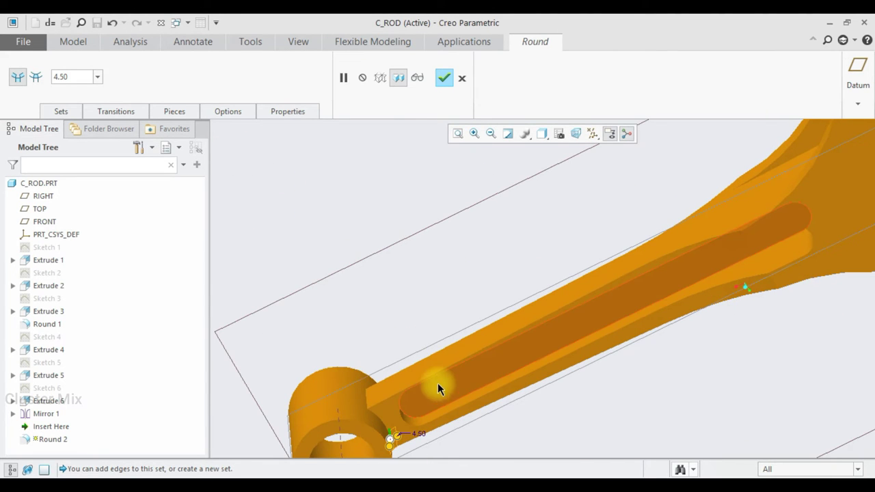
{"action": "left_click", "coordinate": [367, 402]}
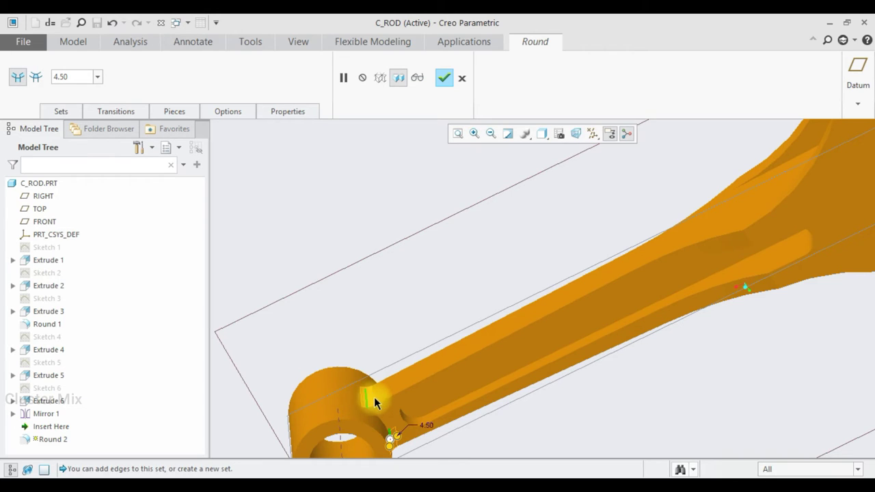
Set the round radius to 35, finish it, and return to the default view.
{"action": "left_click", "coordinate": [425, 429]}
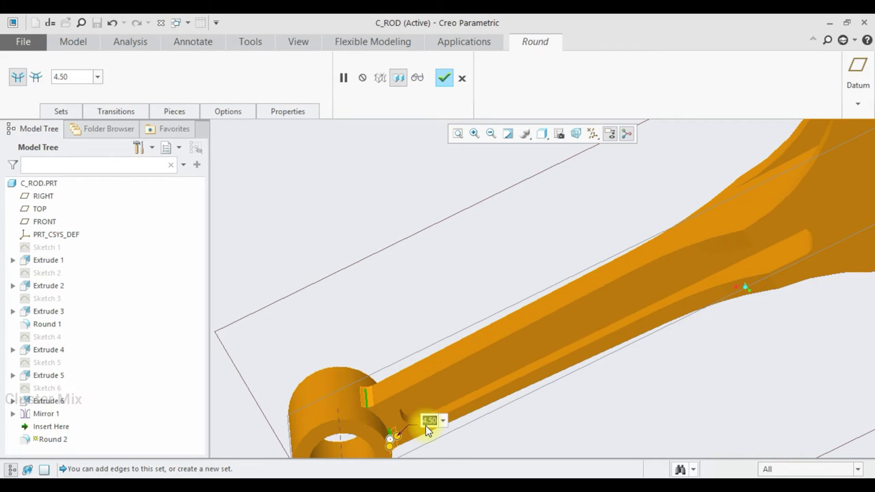
{"action": "type", "text": "35"}
{"action": "key", "text": "Return"}
{"action": "middle_click_drag", "start_coordinate": [541, 370], "coordinate": [512, 307]}
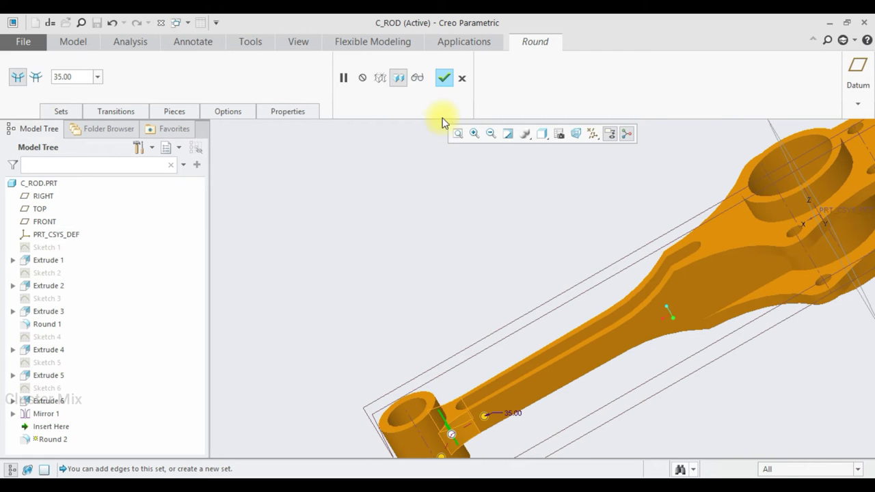
{"action": "left_click", "coordinate": [444, 78]}
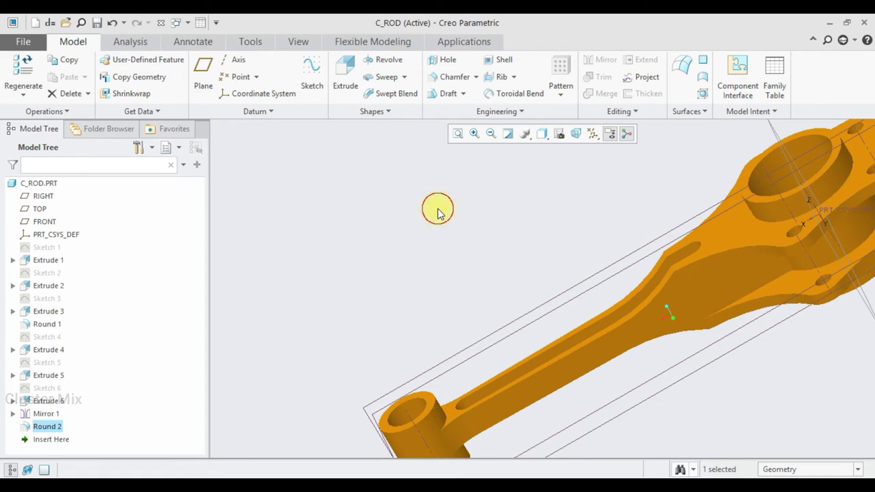
{"action": "scroll", "coordinate": [625, 219], "scroll_direction": "down", "scroll_amount": 5}
{"action": "mouse_move", "coordinate": [716, 199]}
{"action": "middle_mouse_down"}
{"action": "mouse_move", "coordinate": [713, 234]}
{"action": "mouse_move", "coordinate": [739, 221]}
{"action": "mouse_move", "coordinate": [684, 144]}
{"action": "mouse_move", "coordinate": [687, 118]}
{"action": "mouse_move", "coordinate": [707, 201]}
{"action": "mouse_move", "coordinate": [737, 172]}
{"action": "middle_mouse_up"}
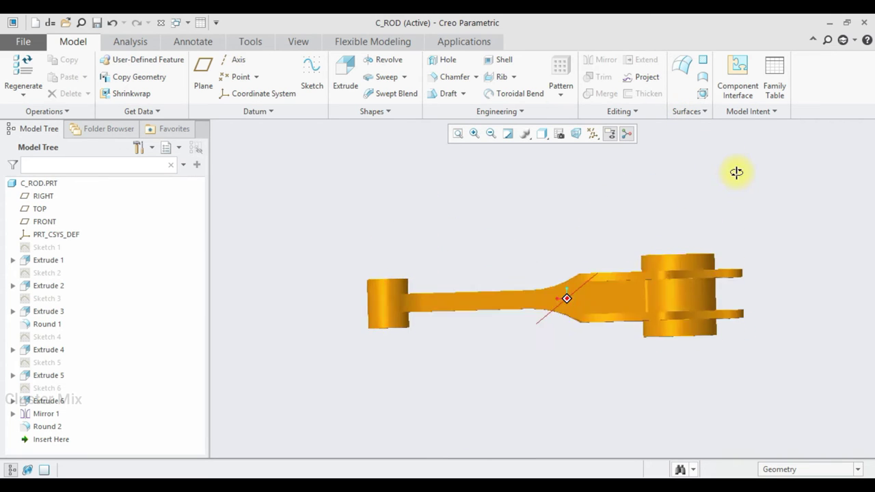
{"action": "key", "text": "ctrl+d"}
Save a copy named connecting-rod1 in Desktop > radial engine, then close the part.
{"action": "left_click", "coordinate": [23, 41]}
{"action": "mouse_move", "coordinate": [39, 135]}
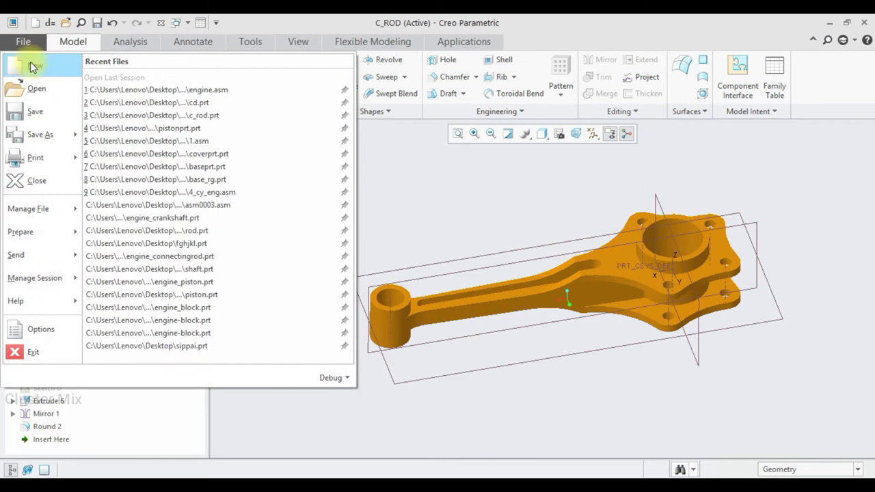
{"action": "left_click", "coordinate": [31, 134]}
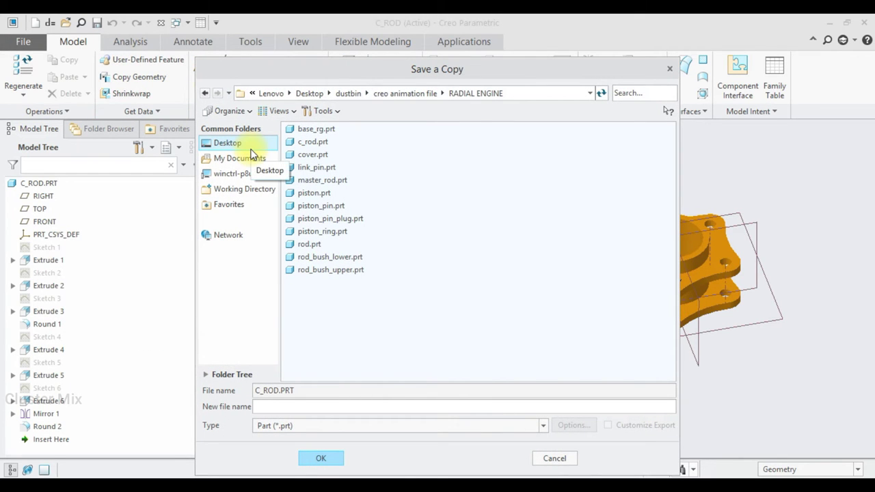
{"action": "left_click", "coordinate": [227, 143]}
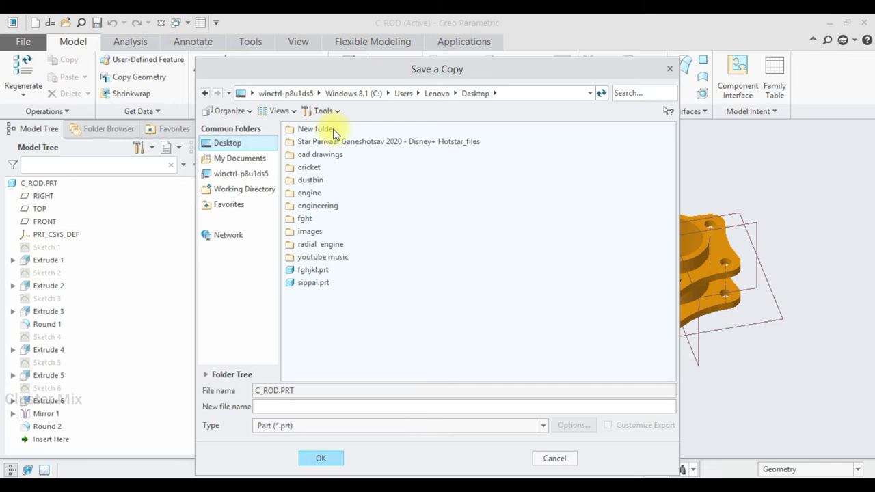
{"action": "double_click", "coordinate": [326, 244]}
{"action": "left_click", "coordinate": [269, 409]}
{"action": "type", "text": "connecting ro"}
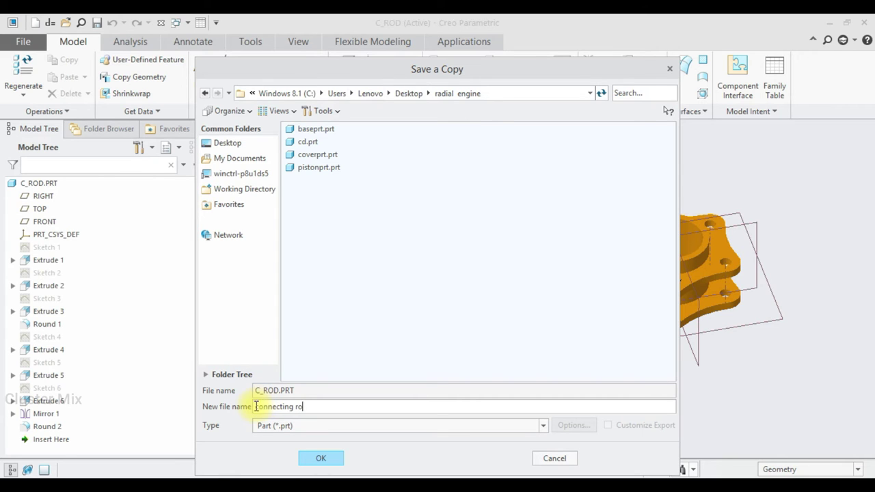
{"action": "type", "text": "d"}
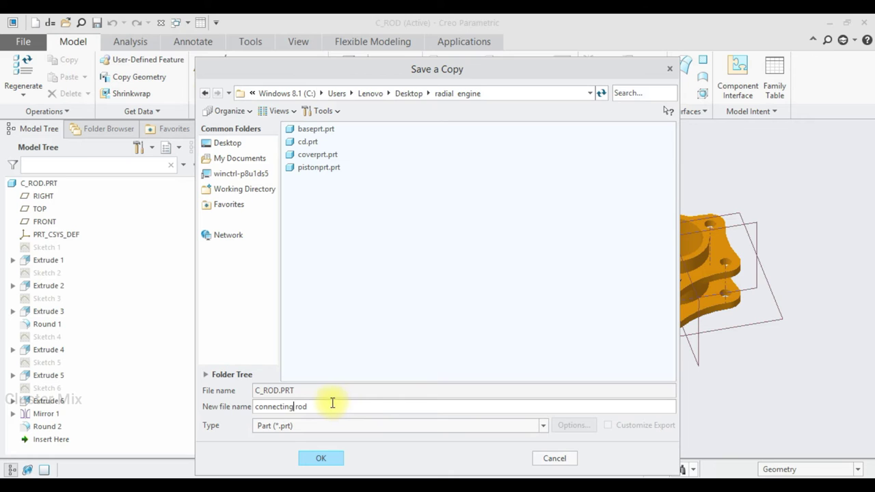
{"action": "type", "text": "-"}
{"action": "left_click_drag", "start_coordinate": [298, 407], "coordinate": [311, 407]}
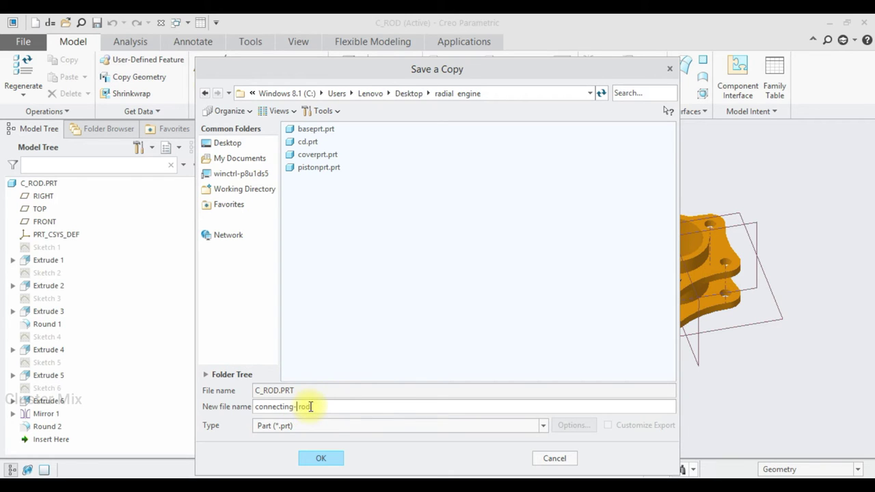
{"action": "left_click", "coordinate": [299, 408]}
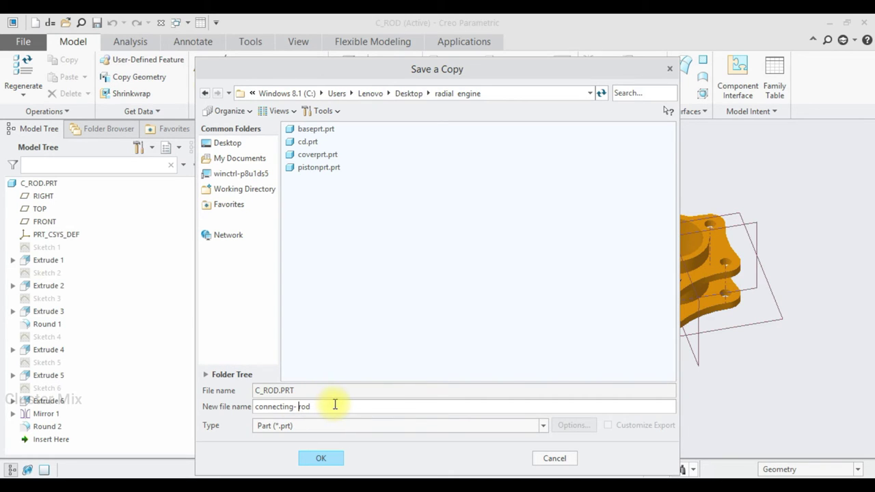
{"action": "left_click", "coordinate": [313, 406]}
{"action": "type", "text": "1"}
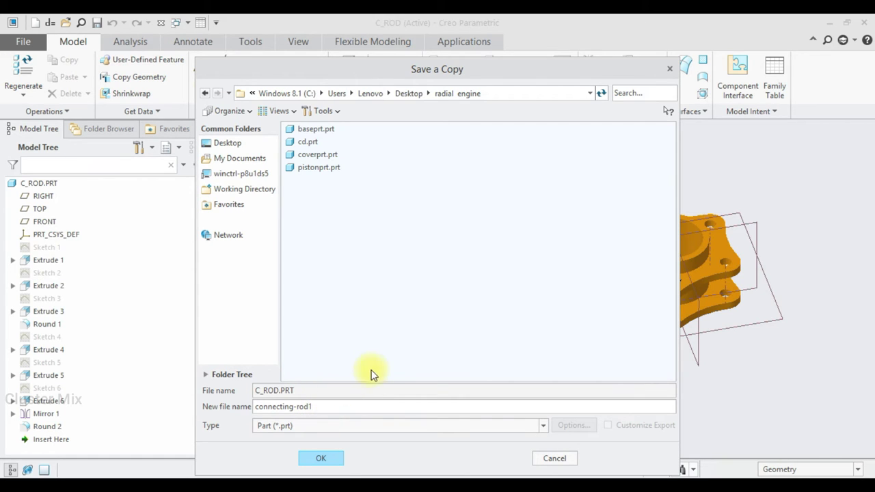
{"action": "left_click", "coordinate": [321, 459]}
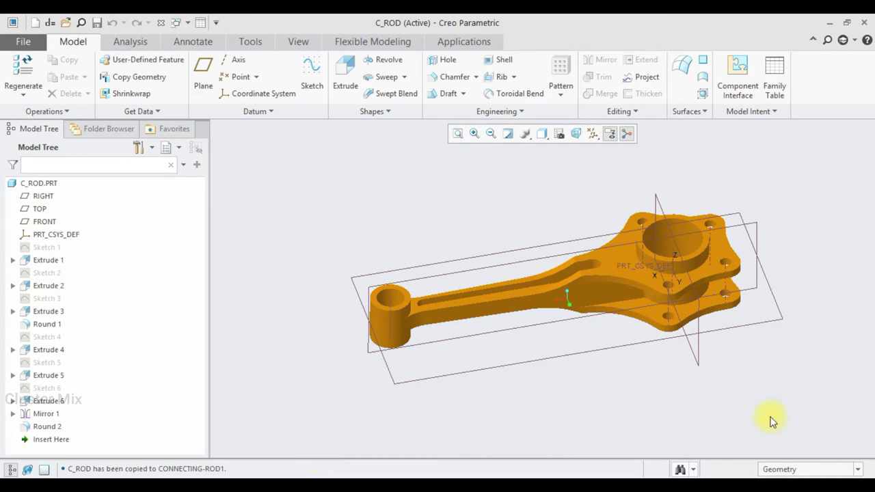
{"action": "key", "text": "ctrl+w"}
Create solid part prt0019 from the mmns_part_solid template and show the default view.
{"action": "left_click", "coordinate": [10, 82]}
{"action": "left_click", "coordinate": [369, 367]}
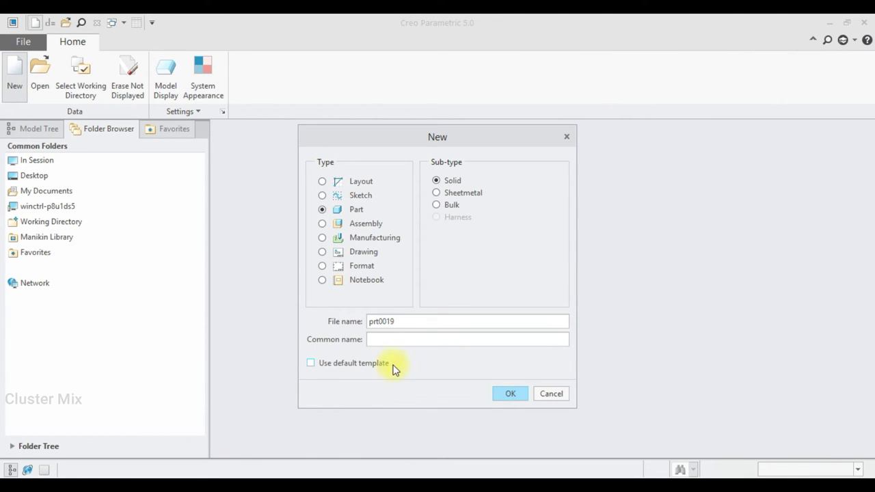
{"action": "left_click", "coordinate": [507, 394]}
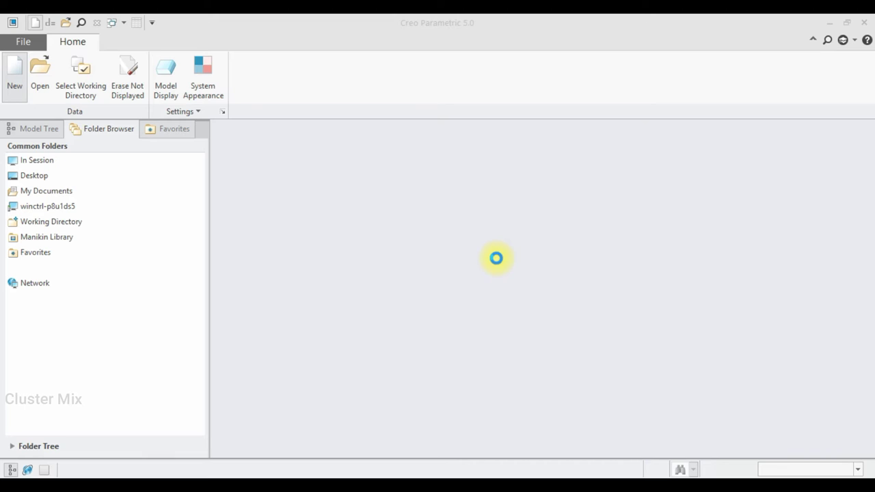
{"action": "left_click_drag", "start_coordinate": [541, 193], "coordinate": [543, 204]}
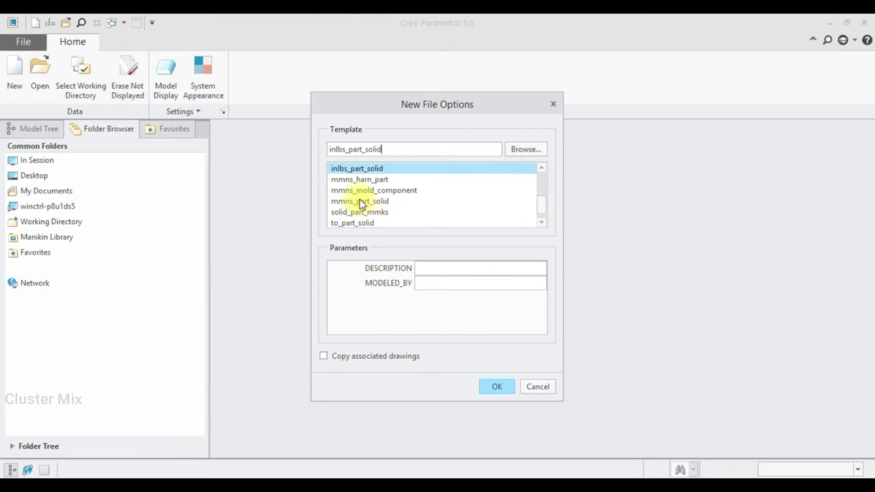
{"action": "double_click", "coordinate": [360, 201]}
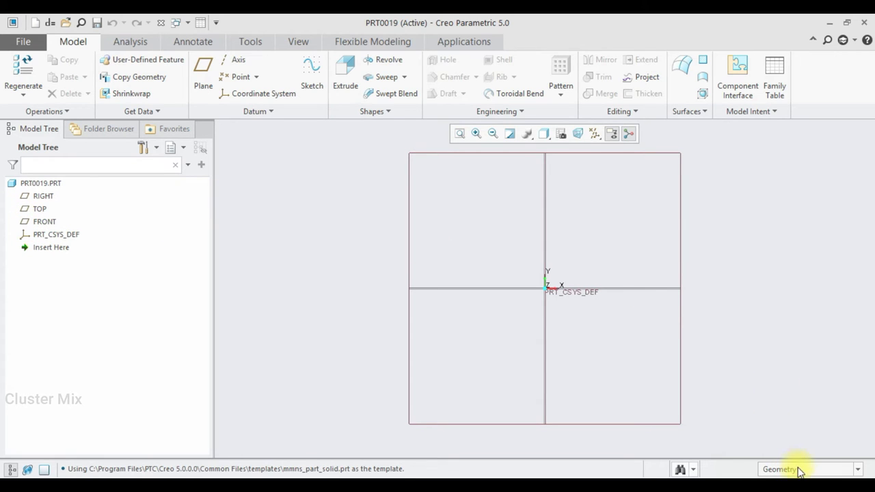
{"action": "key", "text": "ctrl+d"}
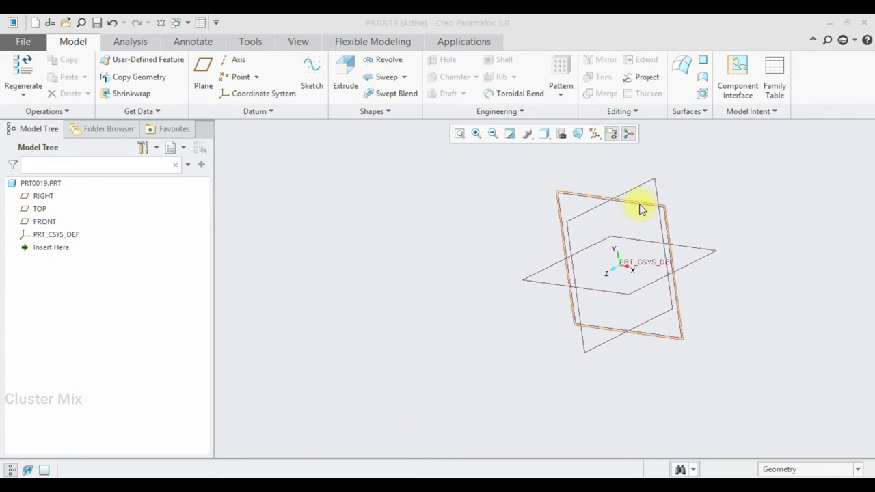
Start a sketch on the FRONT datum plane, oriented flat to the screen.
{"action": "left_click", "coordinate": [643, 197]}
{"action": "left_click", "coordinate": [646, 146]}
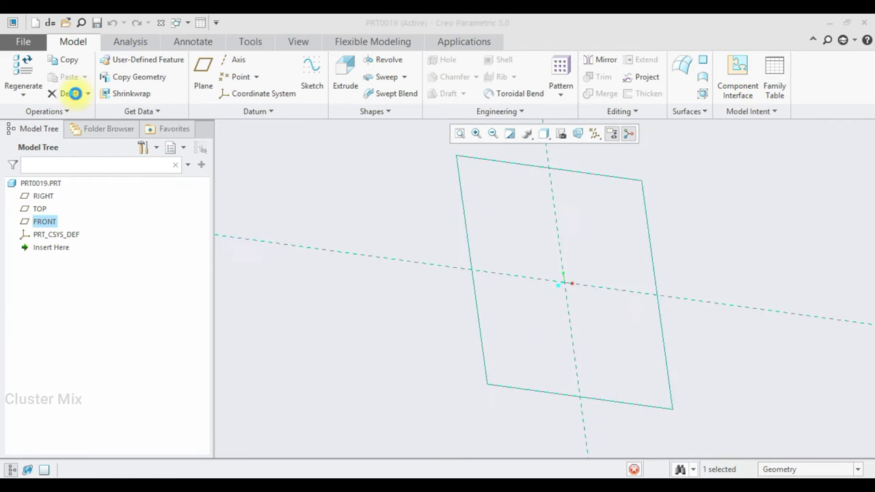
{"action": "left_click", "coordinate": [14, 95]}
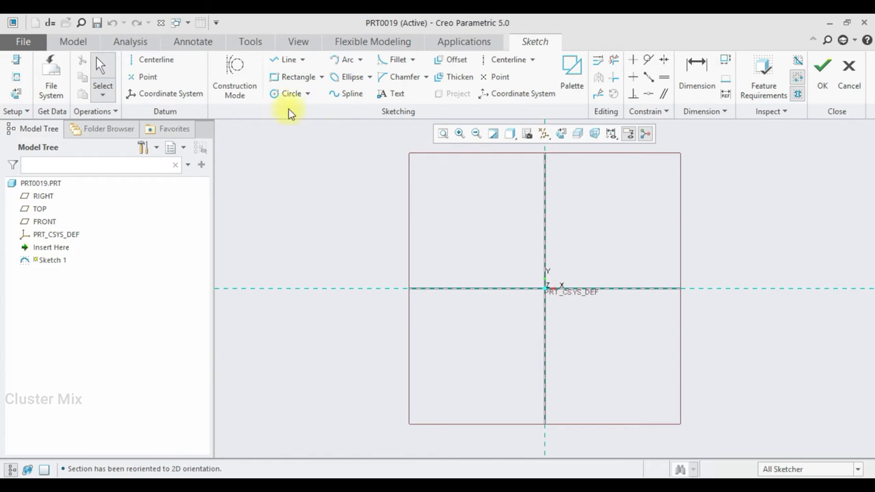
Draw two concentric circles at the origin and a third circle above them.
{"action": "left_click", "coordinate": [272, 95]}
{"action": "left_click", "coordinate": [545, 289]}
{"action": "left_click", "coordinate": [523, 277]}
{"action": "left_click", "coordinate": [548, 291]}
{"action": "left_click", "coordinate": [516, 262]}
{"action": "scroll", "coordinate": [538, 314], "scroll_direction": "down", "scroll_amount": 2}
{"action": "scroll", "coordinate": [536, 317], "scroll_direction": "down", "scroll_amount": 2}
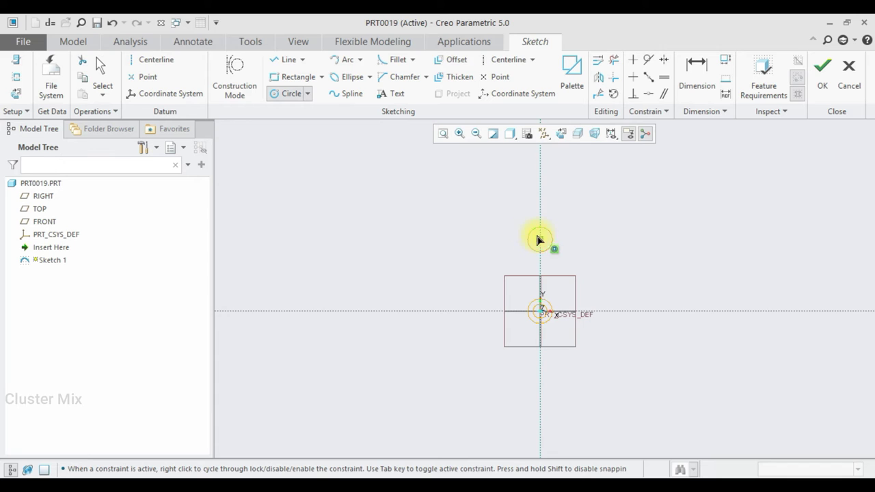
{"action": "left_click", "coordinate": [540, 241]}
{"action": "left_click", "coordinate": [524, 234]}
{"action": "middle_click", "coordinate": [523, 333]}
{"action": "scroll", "coordinate": [522, 331], "scroll_direction": "up", "scroll_amount": 3}
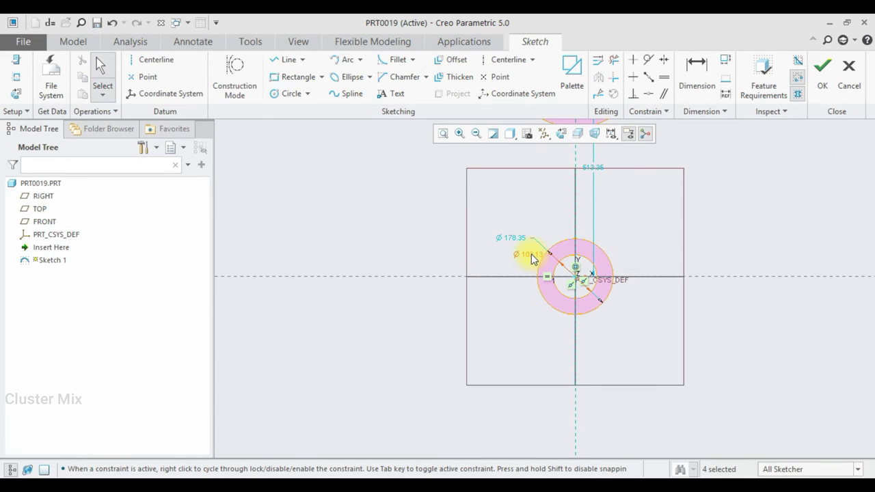
Set the bottom boss circles to Ø24 and Ø35.
{"action": "double_click", "coordinate": [531, 255]}
{"action": "type", "text": "24"}
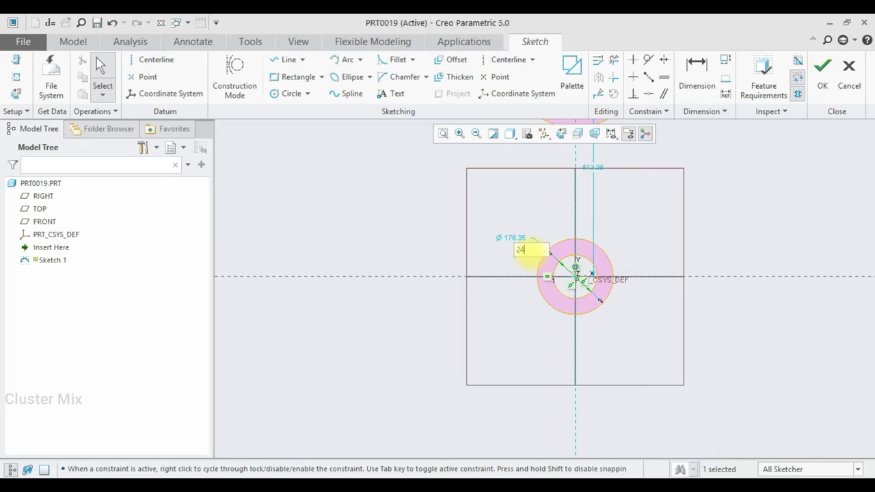
{"action": "key", "text": "Return"}
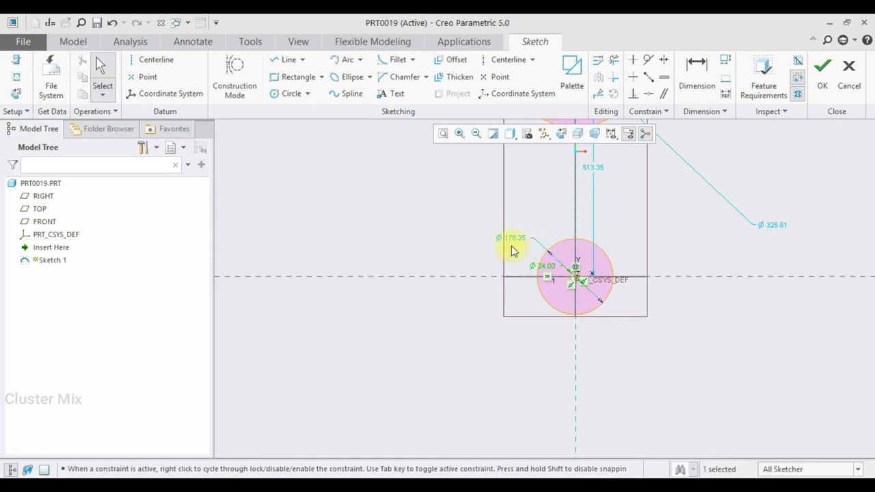
{"action": "double_click", "coordinate": [510, 239]}
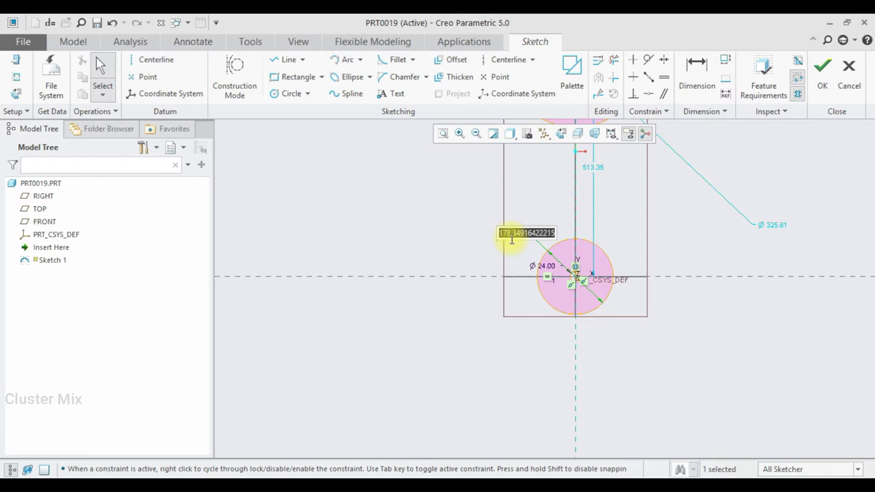
{"action": "type", "text": "35"}
{"action": "key", "text": "Return"}
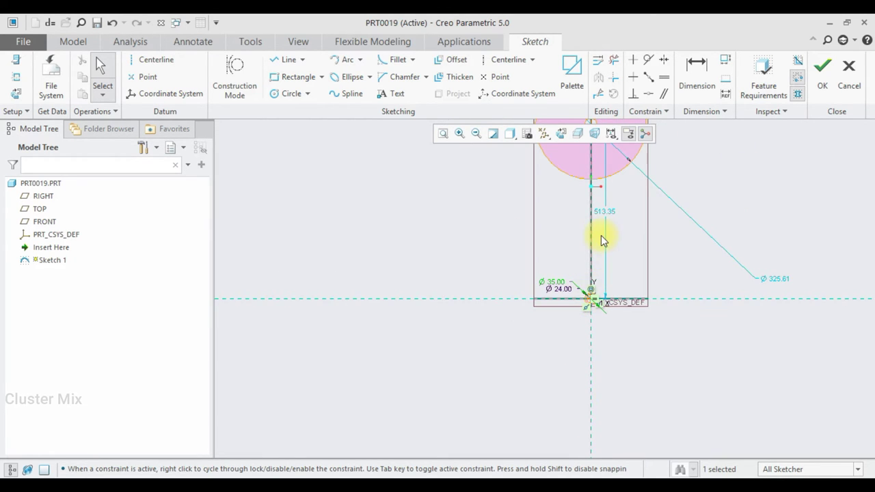
Place the top boss 178 above the origin and give its circle Ø15.
{"action": "scroll", "coordinate": [602, 219], "scroll_direction": "up", "scroll_amount": 3}
{"action": "double_click", "coordinate": [608, 223]}
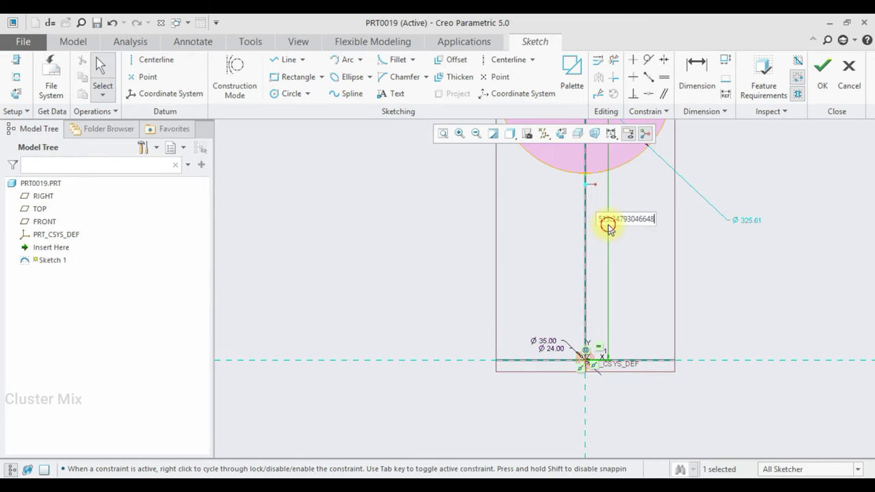
{"action": "type", "text": "178"}
{"action": "key", "text": "Return"}
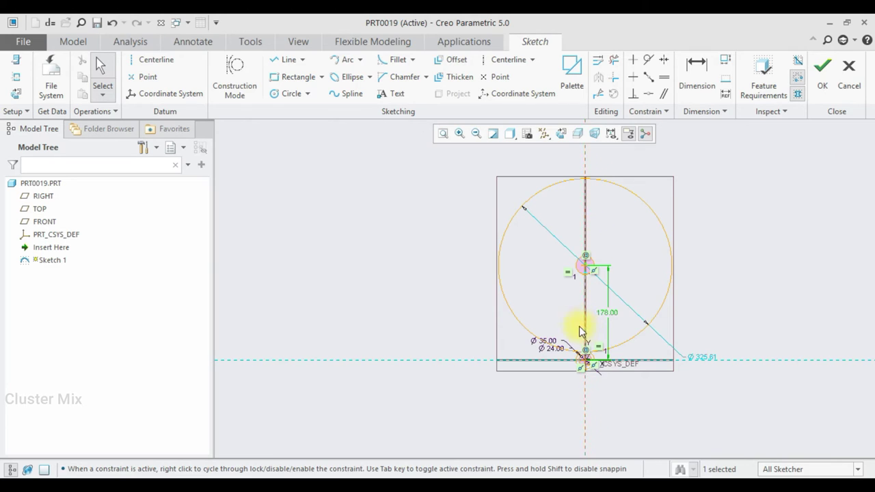
{"action": "double_click", "coordinate": [701, 357]}
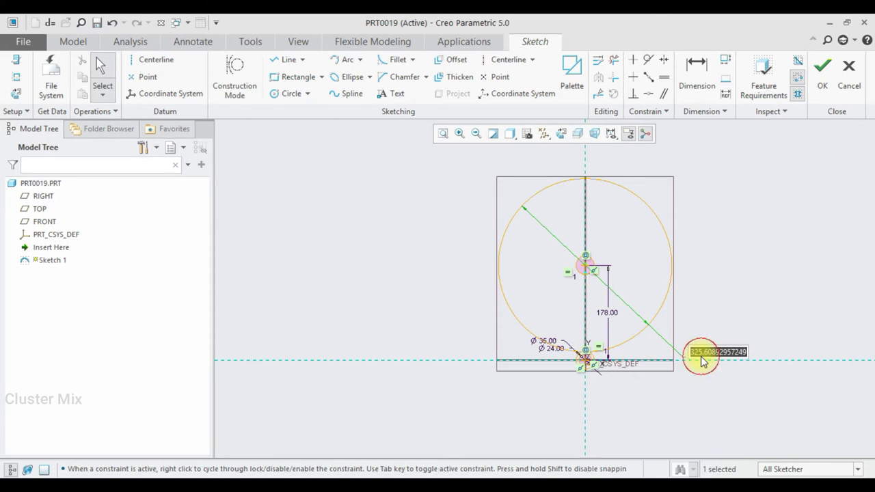
{"action": "type", "text": "15"}
{"action": "key", "text": "Return"}
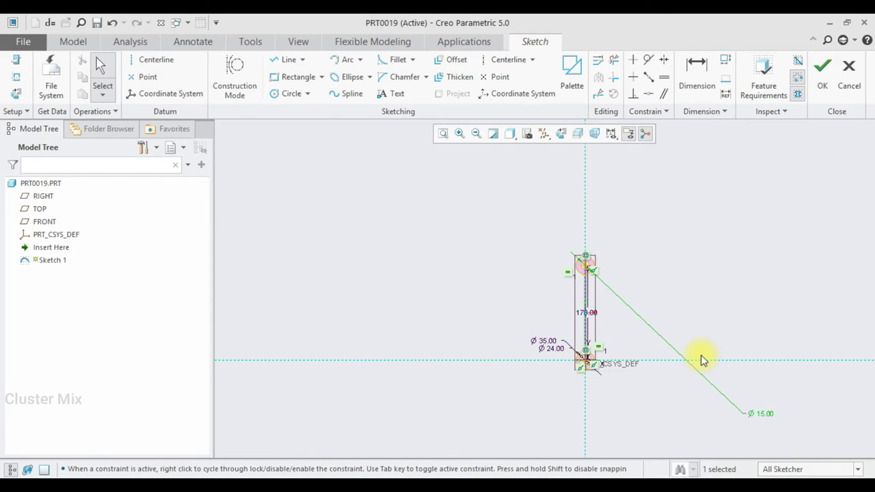
Add a radius dimension to the top outer circle, deleting the conflicting Equal radii constraint.
{"action": "scroll", "coordinate": [586, 274], "scroll_direction": "down", "scroll_amount": 2}
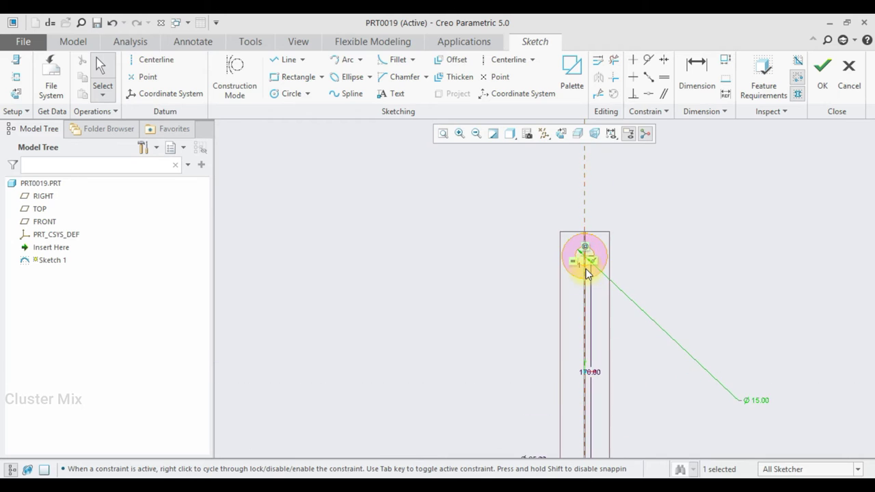
{"action": "scroll", "coordinate": [587, 273], "scroll_direction": "down", "scroll_amount": 2}
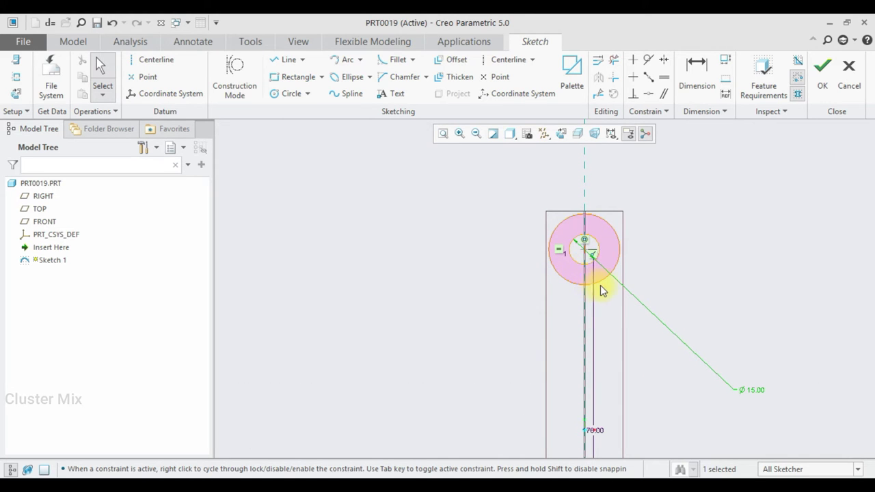
{"action": "scroll", "coordinate": [601, 285], "scroll_direction": "up", "scroll_amount": 3}
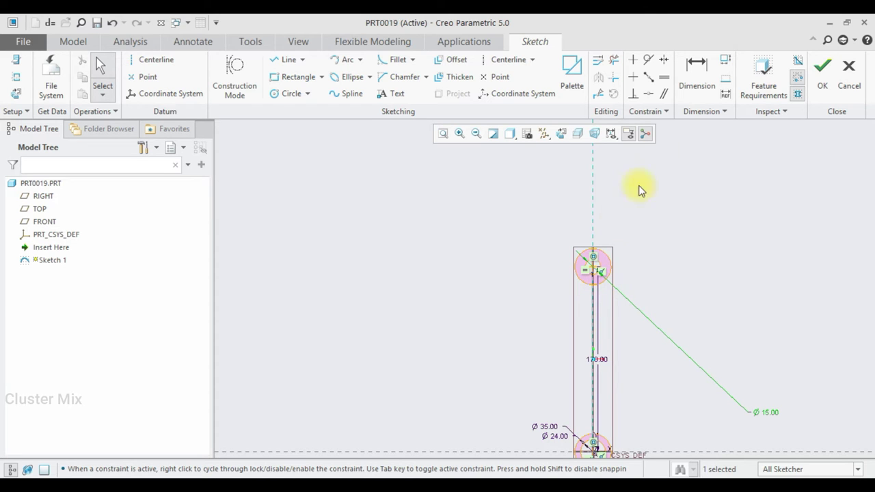
{"action": "left_click", "coordinate": [699, 75]}
{"action": "scroll", "coordinate": [586, 290], "scroll_direction": "down", "scroll_amount": 2}
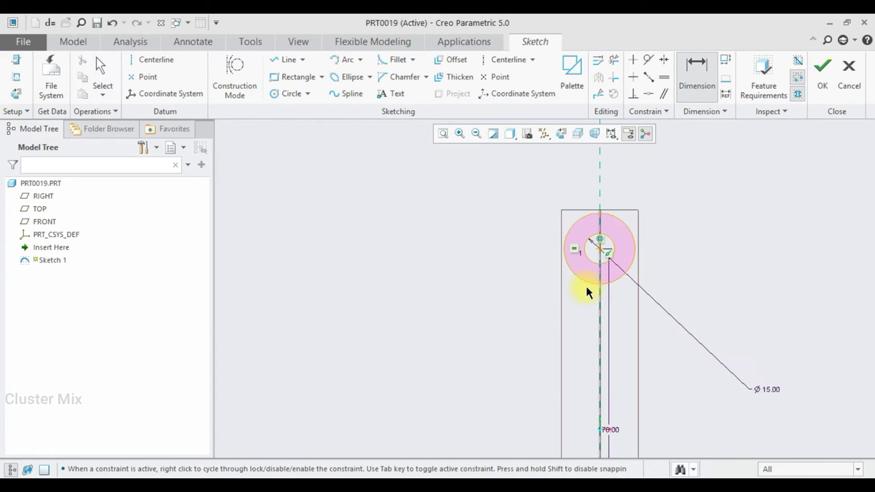
{"action": "left_click", "coordinate": [585, 281]}
{"action": "middle_click", "coordinate": [537, 266]}
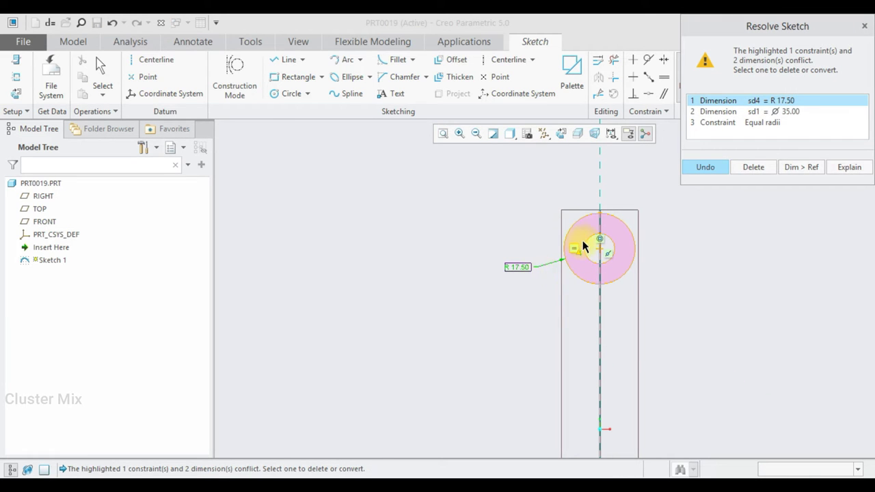
{"action": "left_click", "coordinate": [736, 123]}
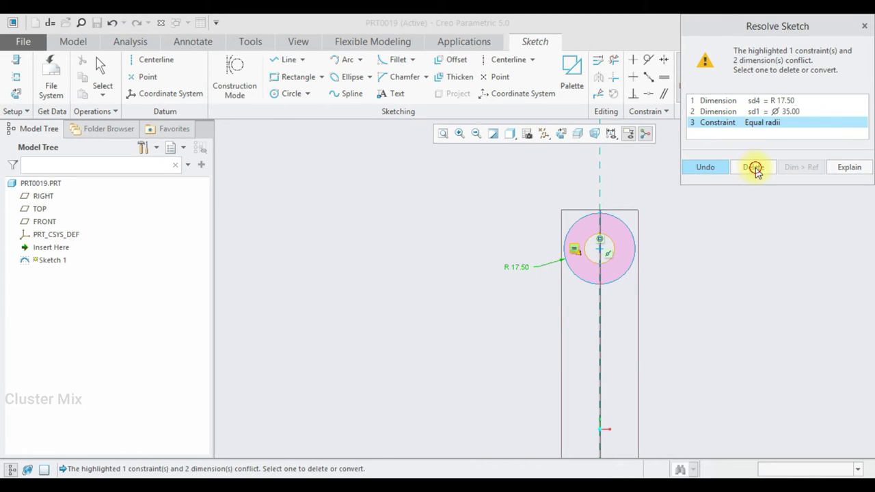
{"action": "left_click", "coordinate": [755, 168]}
{"action": "type", "text": "24"}
{"action": "key", "text": "Return"}
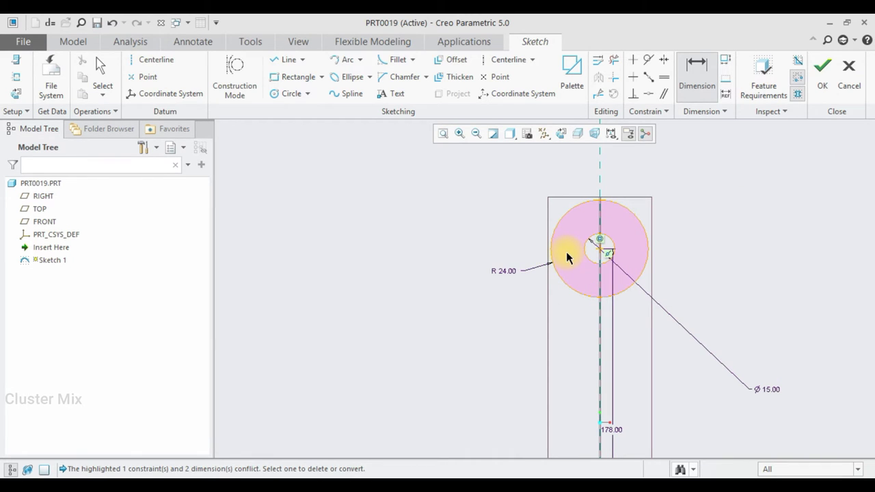
Change the top outer circle's radius to 12.
{"action": "double_click", "coordinate": [516, 274]}
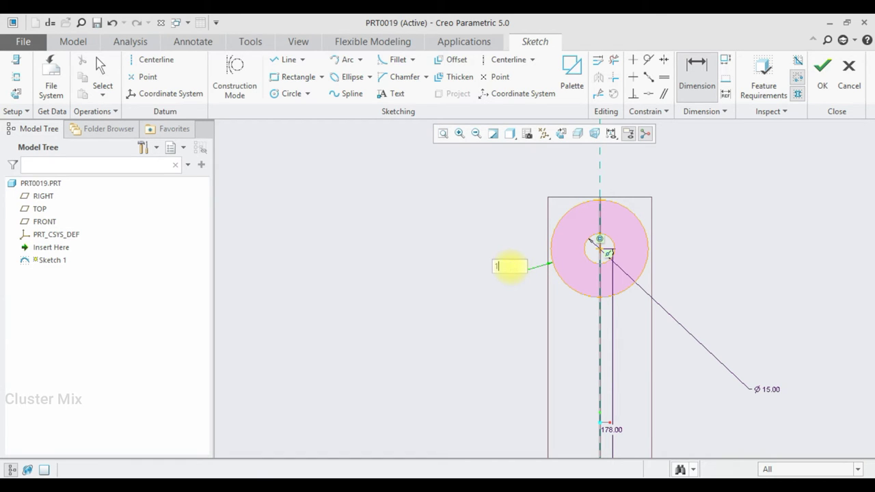
{"action": "type", "text": "2"}
{"action": "key", "text": "Return"}
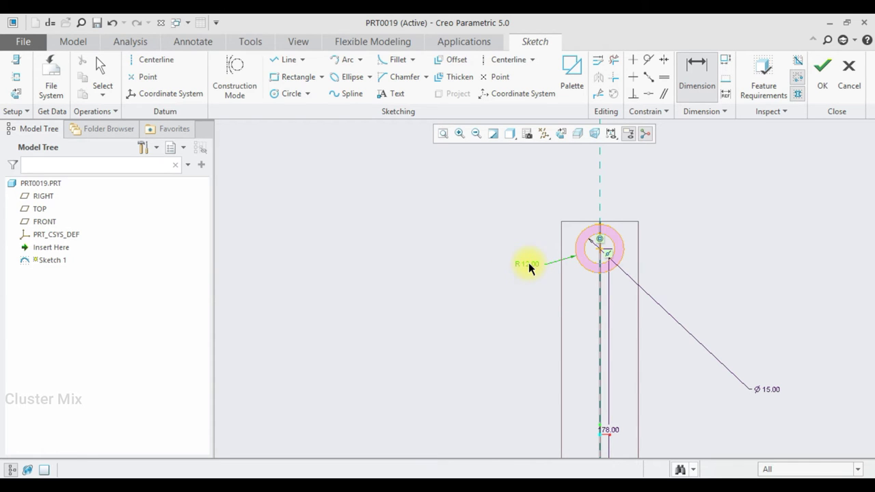
{"action": "scroll", "coordinate": [599, 235], "scroll_direction": "down", "scroll_amount": 3}
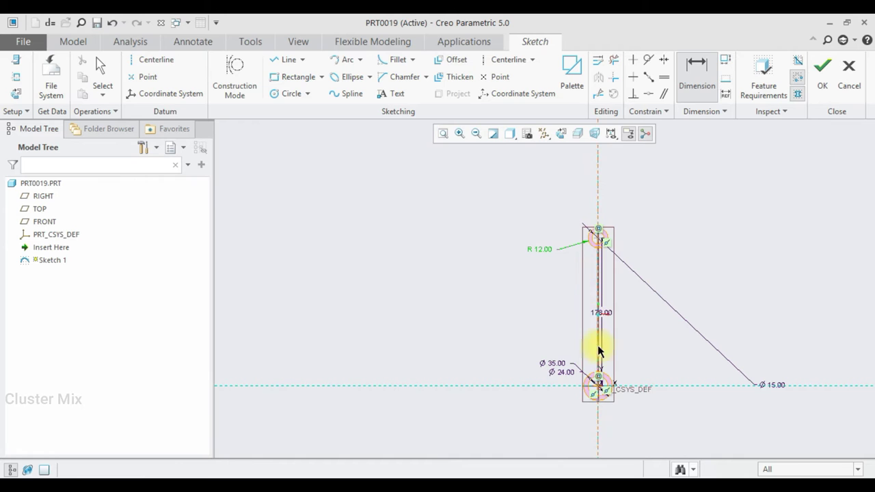
{"action": "middle_click", "coordinate": [595, 370]}
{"action": "middle_click_drag", "start_coordinate": [611, 298], "coordinate": [654, 307], "text": "shift"}
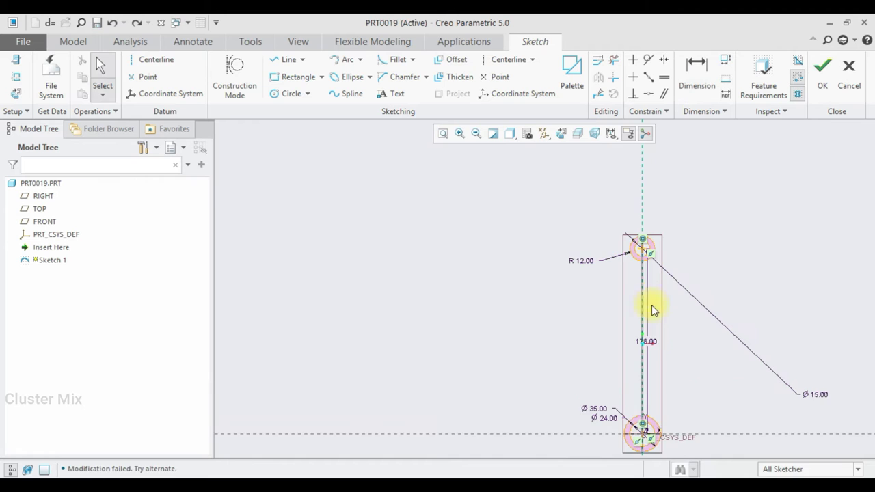
Draw the shank's left vertical line from the top boss down to the bottom boss.
{"action": "left_click", "coordinate": [286, 59]}
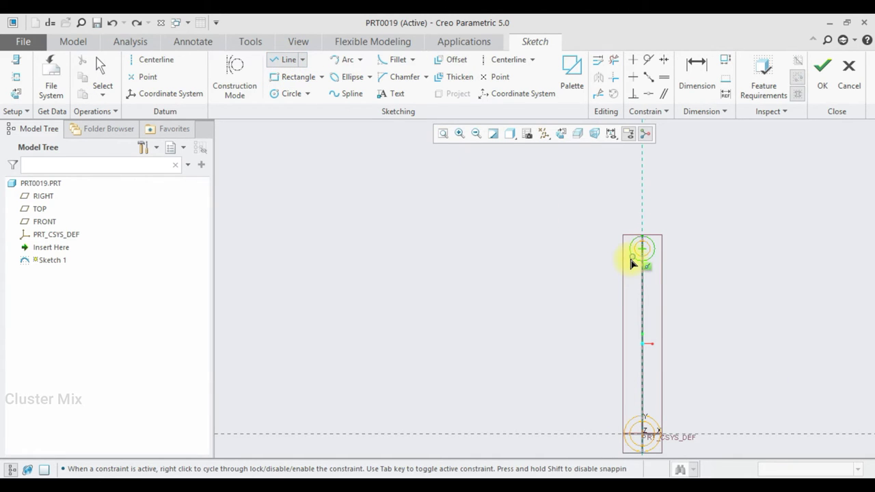
{"action": "scroll", "coordinate": [630, 260], "scroll_direction": "up", "scroll_amount": 3}
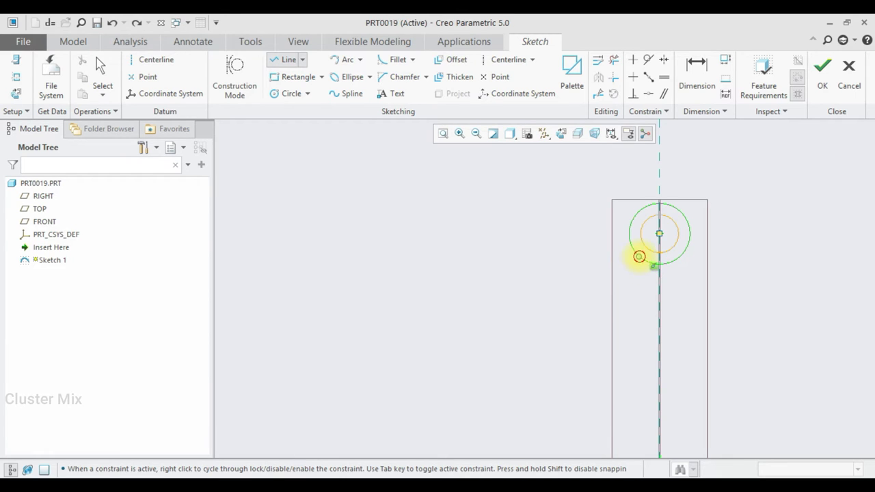
{"action": "left_click", "coordinate": [640, 257]}
{"action": "scroll", "coordinate": [632, 303], "scroll_direction": "down", "scroll_amount": 3}
{"action": "scroll", "coordinate": [628, 406], "scroll_direction": "up", "scroll_amount": 4}
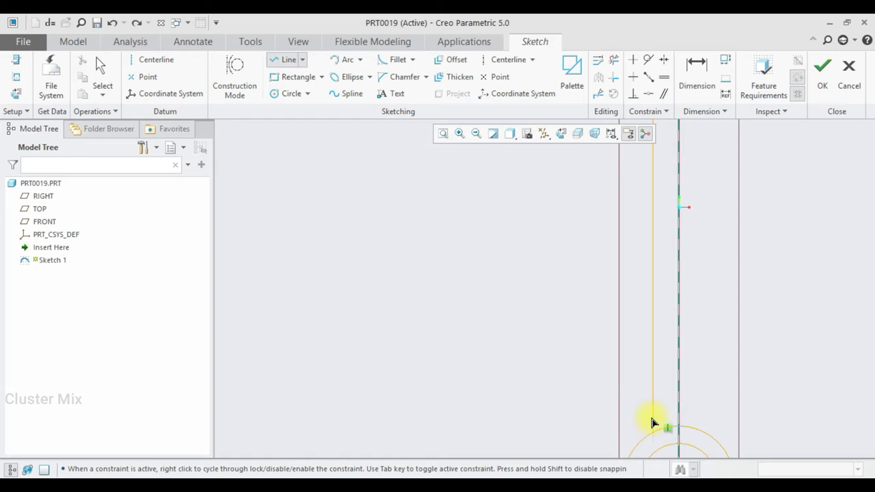
{"action": "left_click", "coordinate": [652, 430]}
{"action": "middle_click", "coordinate": [661, 220]}
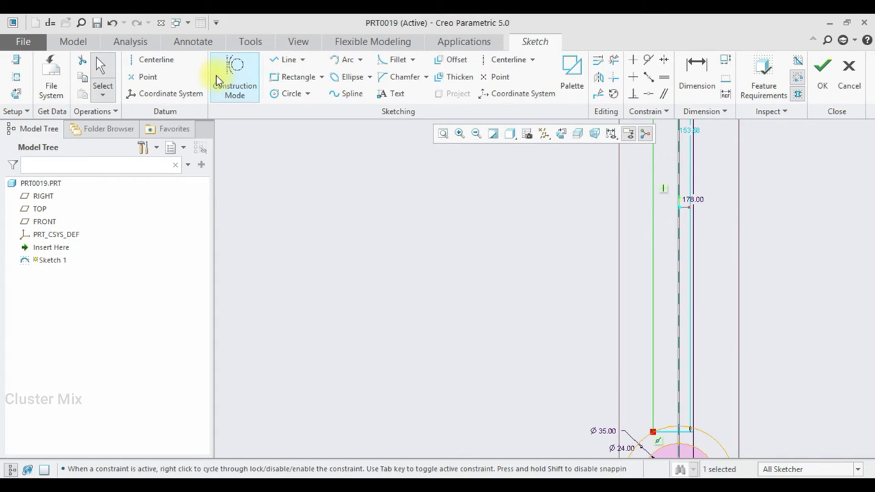
Dimension the left shank line 9 from the vertical axis.
{"action": "left_click", "coordinate": [697, 74]}
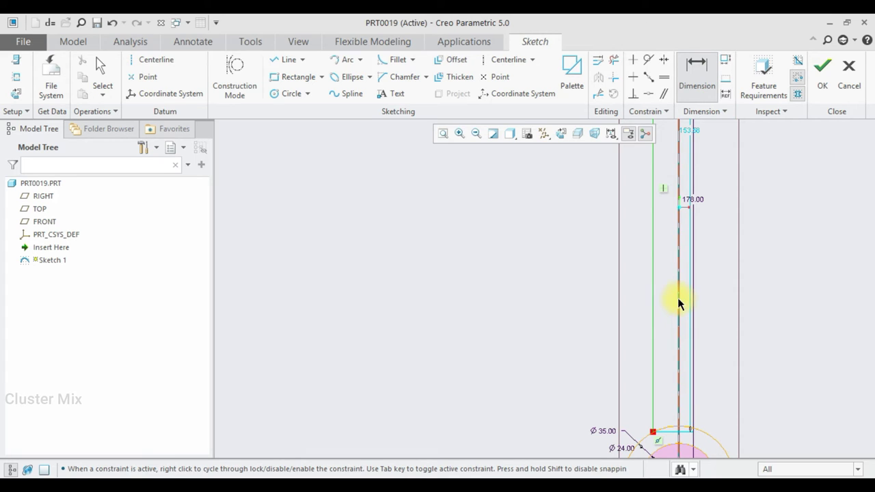
{"action": "middle_click", "coordinate": [658, 315]}
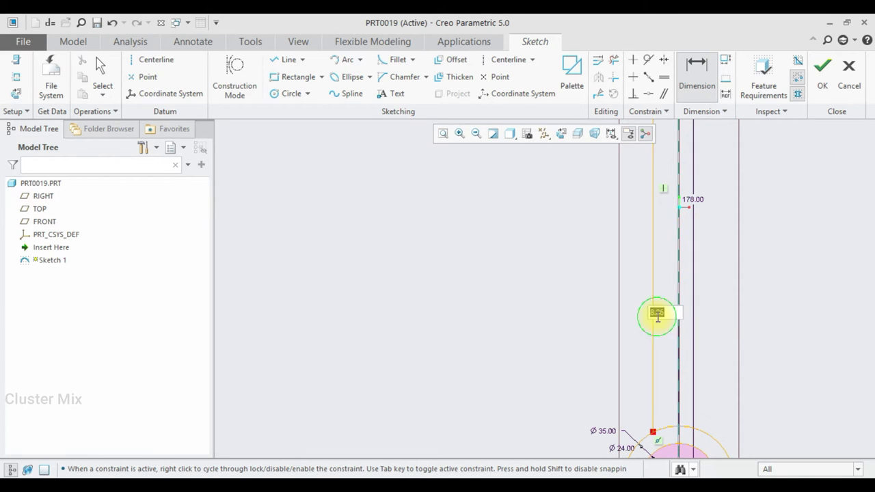
{"action": "type", "text": "9"}
{"action": "key", "text": "Return"}
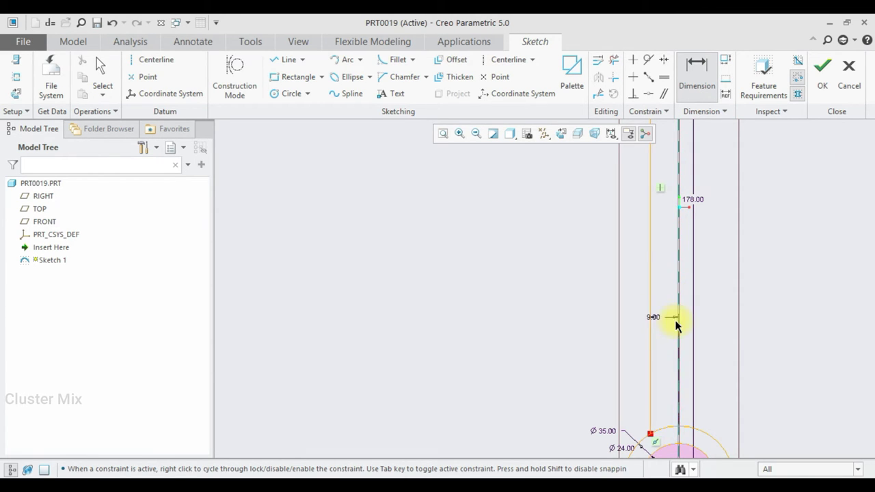
{"action": "scroll", "coordinate": [667, 379], "scroll_direction": "down", "scroll_amount": 3}
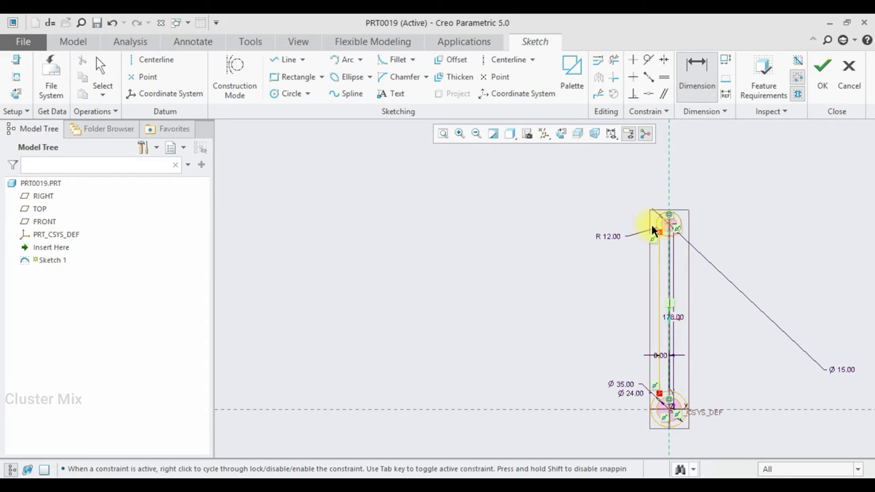
{"action": "scroll", "coordinate": [654, 228], "scroll_direction": "up", "scroll_amount": 1}
{"action": "scroll", "coordinate": [659, 258], "scroll_direction": "up", "scroll_amount": 1}
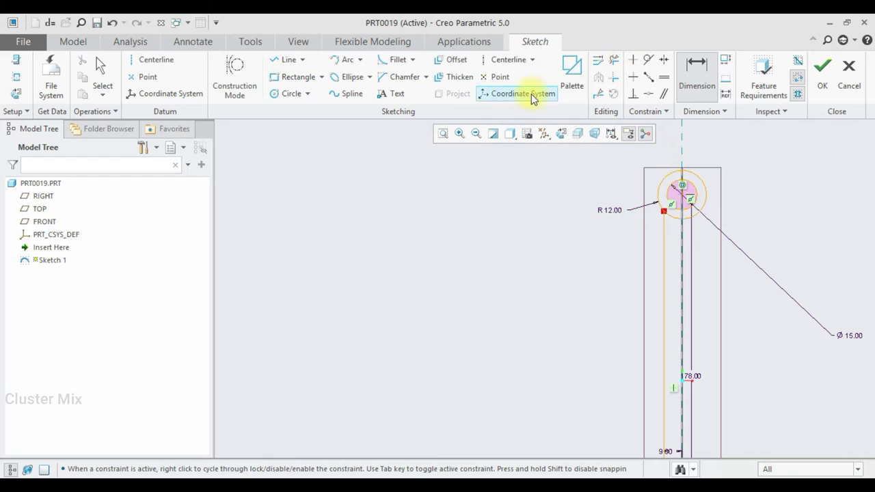
Add a vertical centerline and mirror the left shank line across it.
{"action": "left_click", "coordinate": [508, 61]}
{"action": "left_click", "coordinate": [682, 337]}
{"action": "left_click", "coordinate": [684, 307]}
{"action": "middle_click", "coordinate": [678, 263]}
{"action": "left_click", "coordinate": [665, 270]}
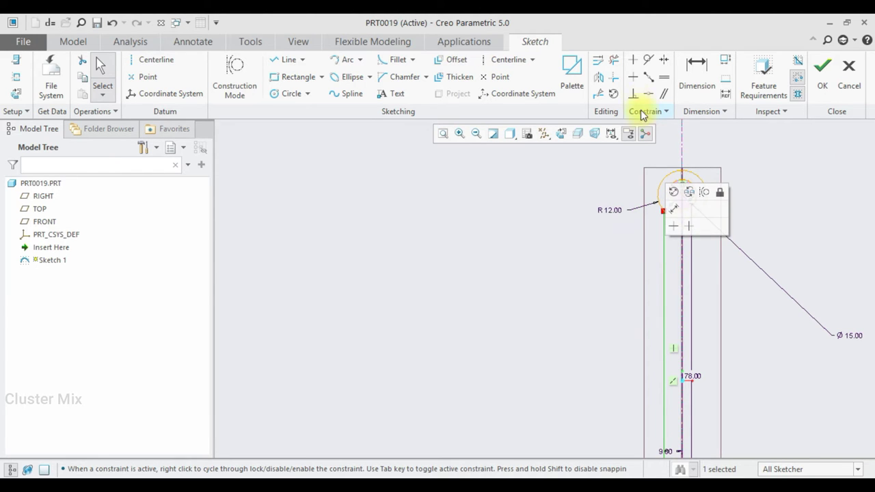
{"action": "left_click", "coordinate": [599, 77]}
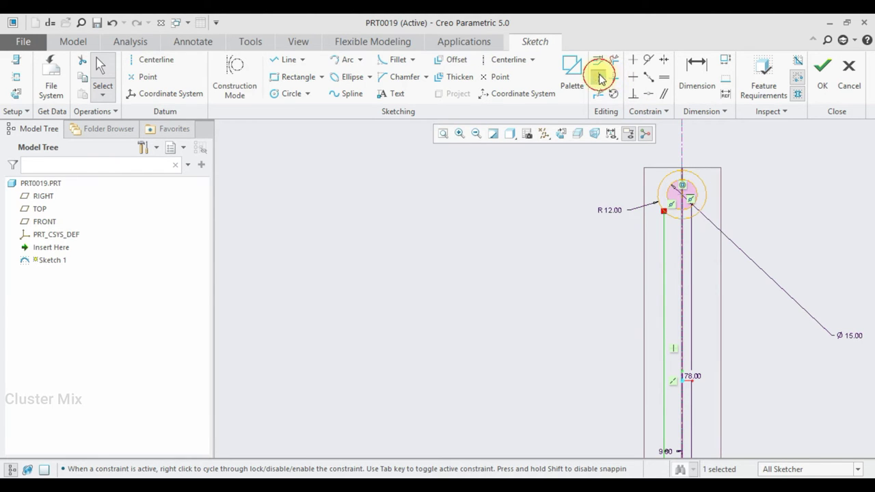
{"action": "left_click", "coordinate": [683, 271]}
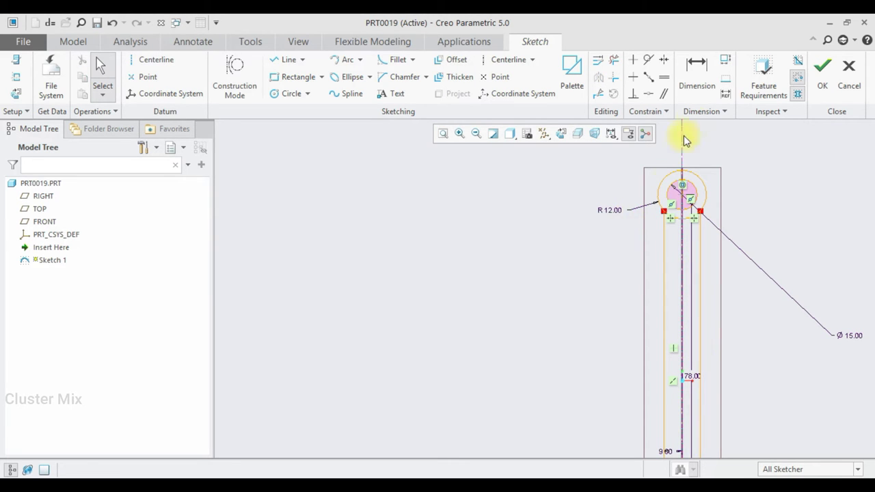
Trim away the lower-left boss arc segment with Delete Segment.
{"action": "left_click", "coordinate": [614, 60]}
{"action": "scroll", "coordinate": [674, 219], "scroll_direction": "down", "scroll_amount": 3}
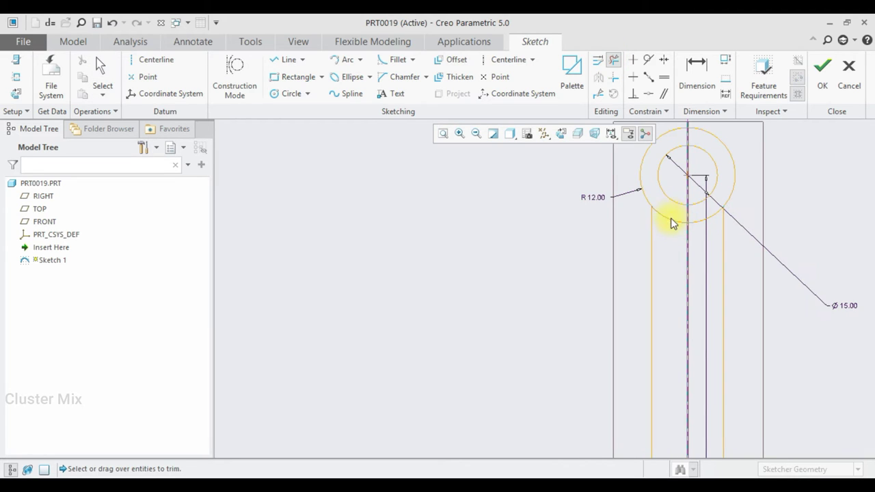
{"action": "mouse_move", "coordinate": [671, 218]}
{"action": "left_mouse_down"}
{"action": "mouse_move", "coordinate": [691, 226]}
{"action": "mouse_move", "coordinate": [688, 239]}
{"action": "left_mouse_up"}
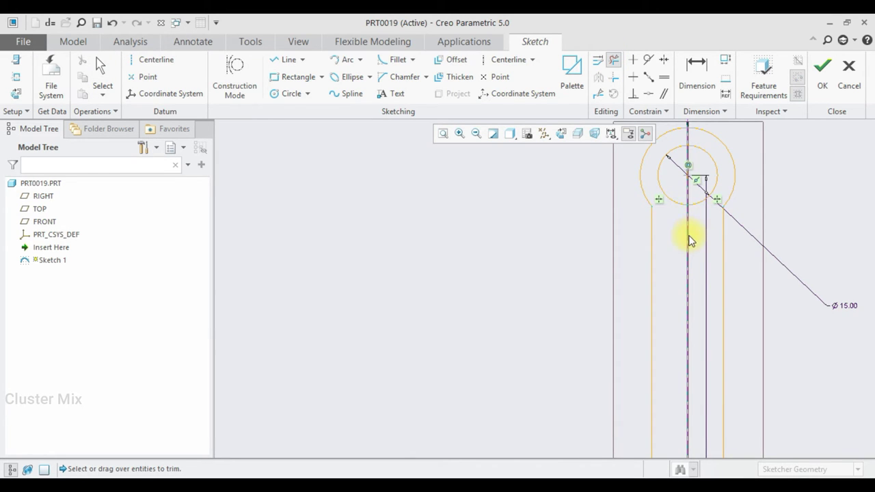
{"action": "scroll", "coordinate": [684, 242], "scroll_direction": "up", "scroll_amount": 5}
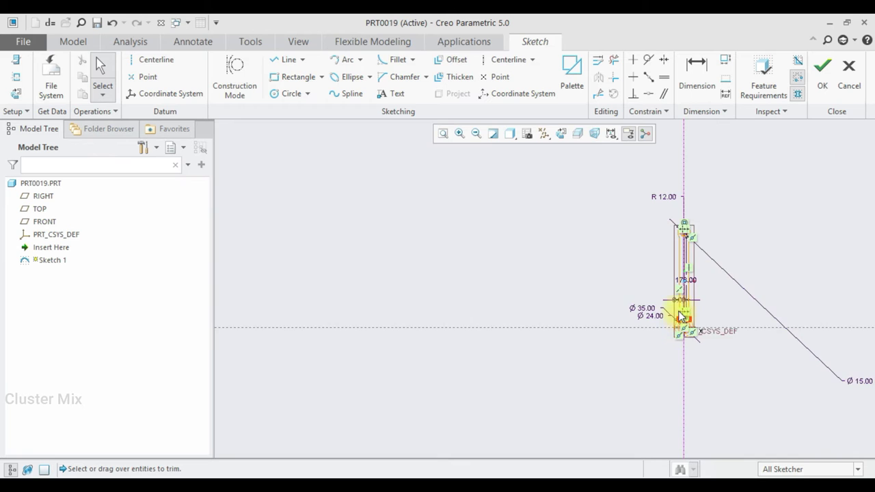
{"action": "scroll", "coordinate": [683, 340], "scroll_direction": "down", "scroll_amount": 2}
{"action": "scroll", "coordinate": [684, 340], "scroll_direction": "down", "scroll_amount": 2}
{"action": "scroll", "coordinate": [684, 338], "scroll_direction": "down", "scroll_amount": 1}
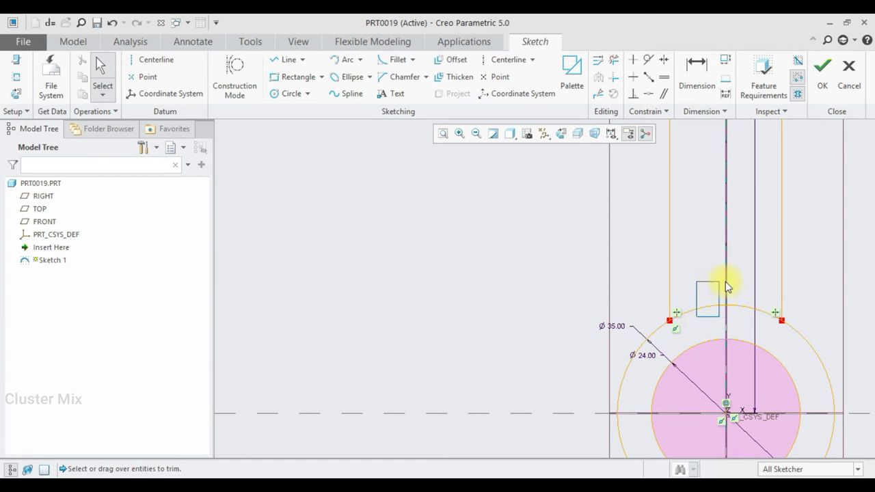
Trim the top arc and inner ring segment between the shank lines, then finish the sketch.
{"action": "left_click", "coordinate": [613, 60]}
{"action": "left_click_drag", "start_coordinate": [710, 293], "coordinate": [748, 309]}
{"action": "middle_click", "coordinate": [748, 313]}
{"action": "scroll", "coordinate": [745, 318], "scroll_direction": "up", "scroll_amount": 2}
{"action": "left_click", "coordinate": [742, 322]}
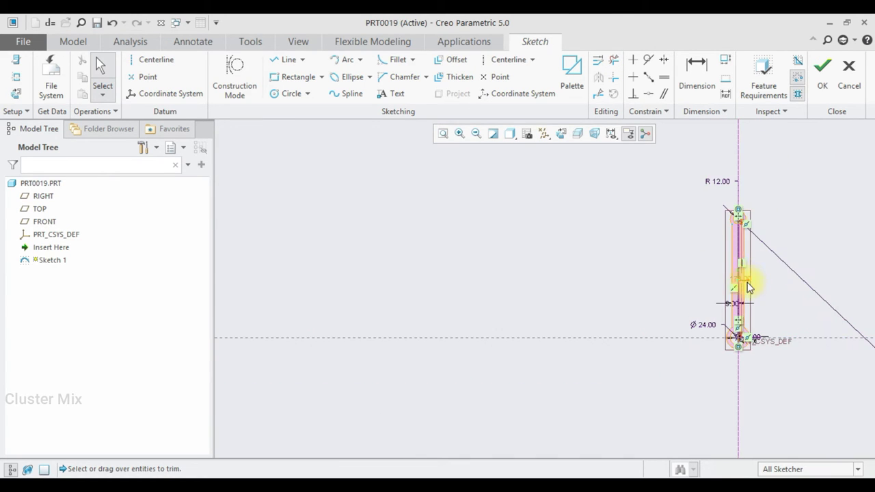
{"action": "scroll", "coordinate": [746, 289], "scroll_direction": "down", "scroll_amount": 2}
{"action": "scroll", "coordinate": [746, 288], "scroll_direction": "down", "scroll_amount": 1}
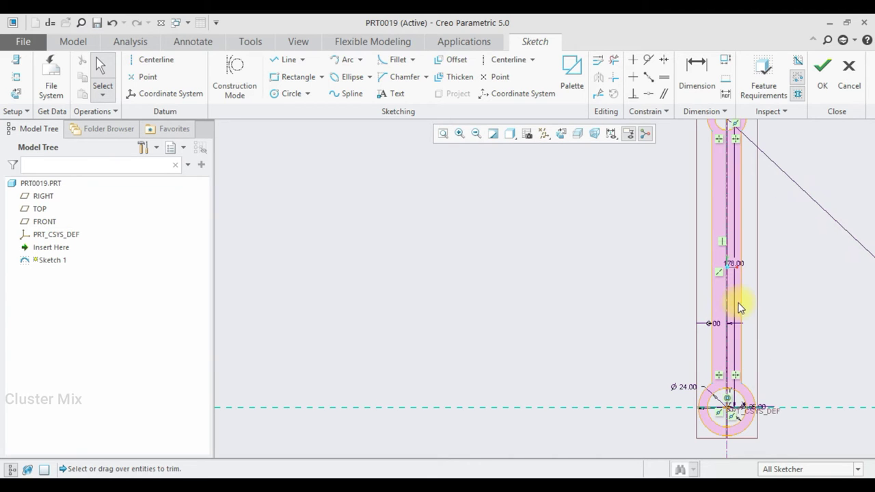
{"action": "scroll", "coordinate": [714, 327], "scroll_direction": "down", "scroll_amount": 3}
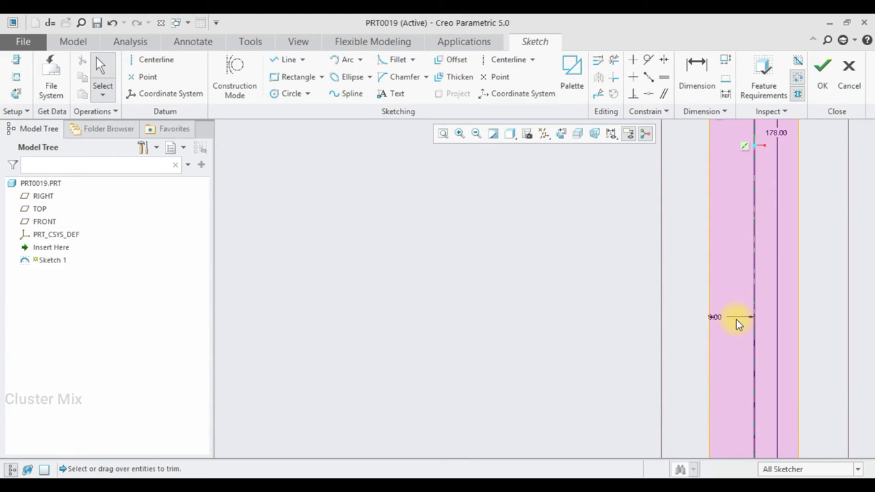
{"action": "left_click", "coordinate": [822, 68]}
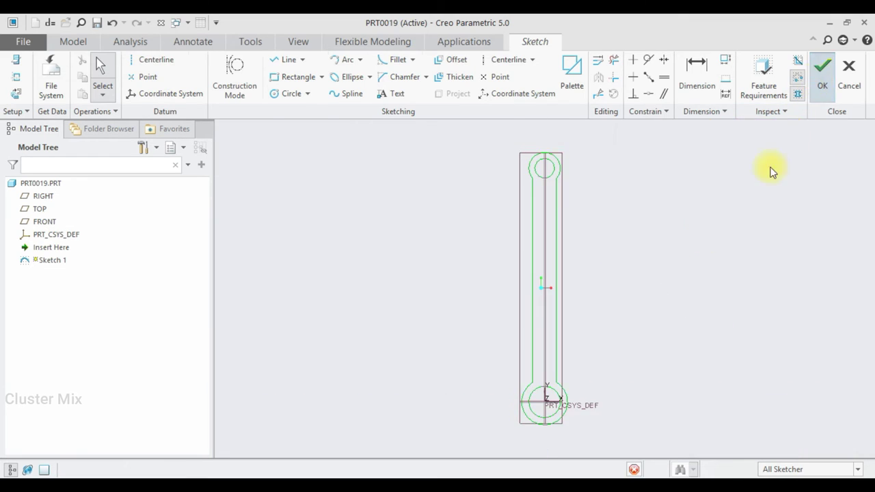
Start a new extrusion with Sketch 1 as its profile.
{"action": "middle_click_drag", "start_coordinate": [598, 294], "coordinate": [630, 313]}
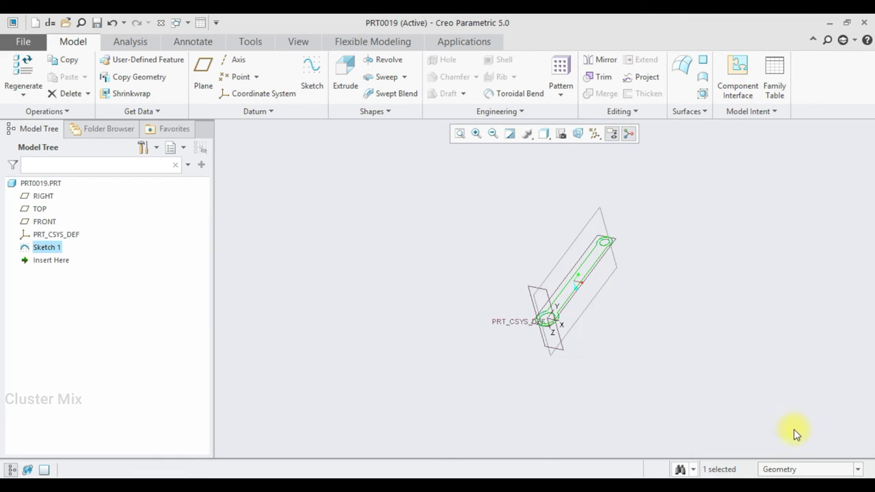
{"action": "left_click", "coordinate": [658, 309]}
{"action": "scroll", "coordinate": [562, 288], "scroll_direction": "down", "scroll_amount": 2}
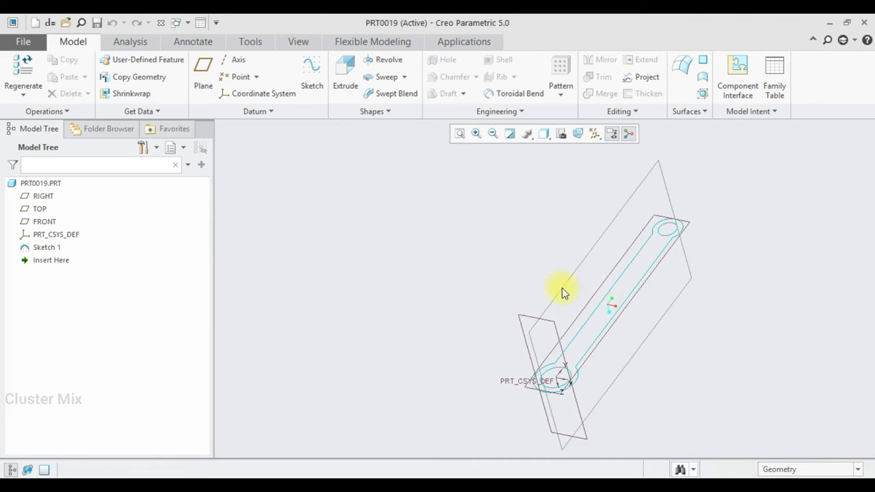
{"action": "mouse_move", "coordinate": [659, 327]}
{"action": "middle_mouse_down"}
{"action": "mouse_move", "coordinate": [668, 344]}
{"action": "mouse_move", "coordinate": [660, 349]}
{"action": "middle_mouse_up"}
{"action": "left_click", "coordinate": [343, 74]}
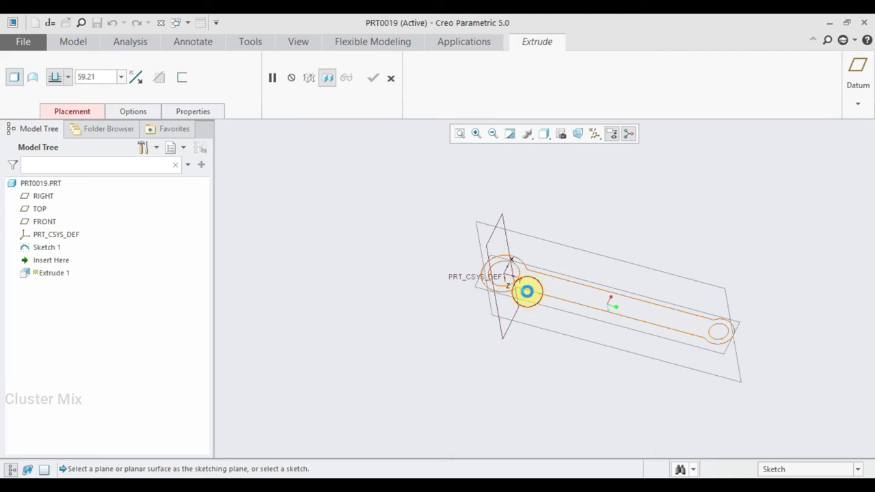
{"action": "left_click", "coordinate": [528, 291]}
{"action": "middle_click_drag", "start_coordinate": [595, 322], "coordinate": [602, 301]}
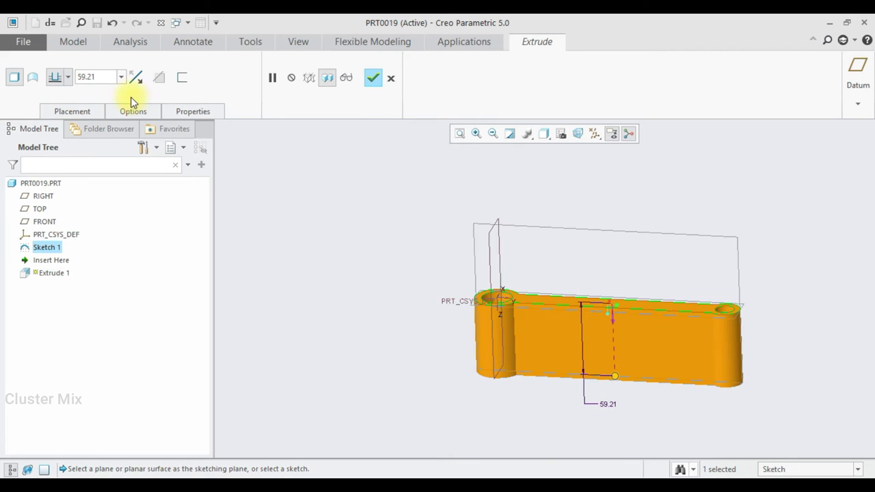
Extrude symmetrically to 18.00 depth, completing the rod body as Extrude 1.
{"action": "left_click", "coordinate": [72, 76]}
{"action": "left_click", "coordinate": [55, 102]}
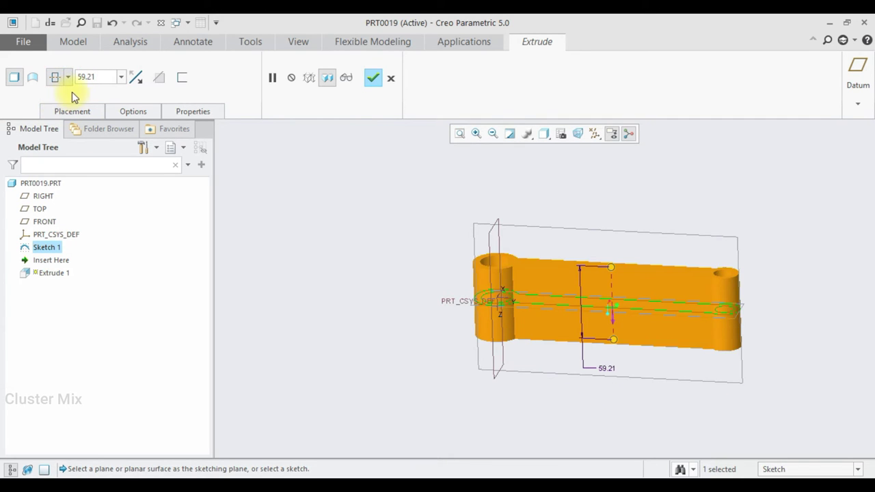
{"action": "left_click_drag", "start_coordinate": [101, 75], "coordinate": [69, 79]}
{"action": "type", "text": "18"}
{"action": "key", "text": "Return"}
{"action": "middle_click_drag", "start_coordinate": [597, 302], "coordinate": [582, 351]}
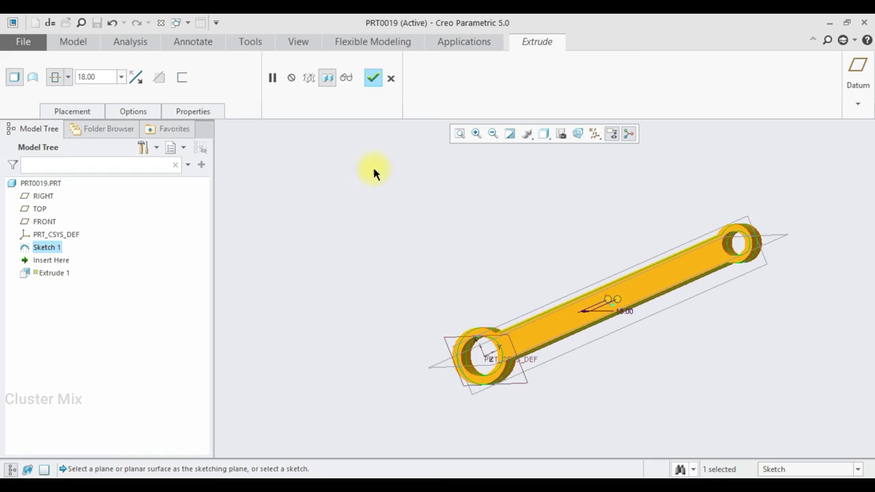
{"action": "left_click", "coordinate": [372, 78]}
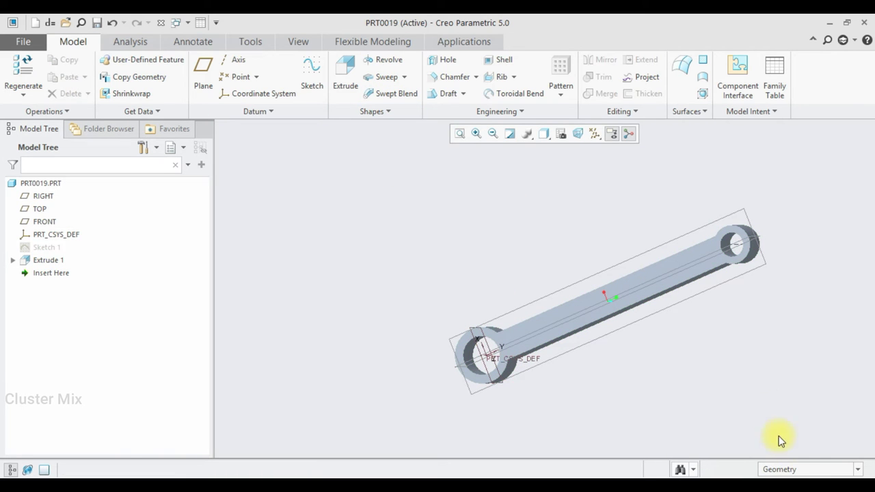
{"action": "key", "text": "ctrl+d"}
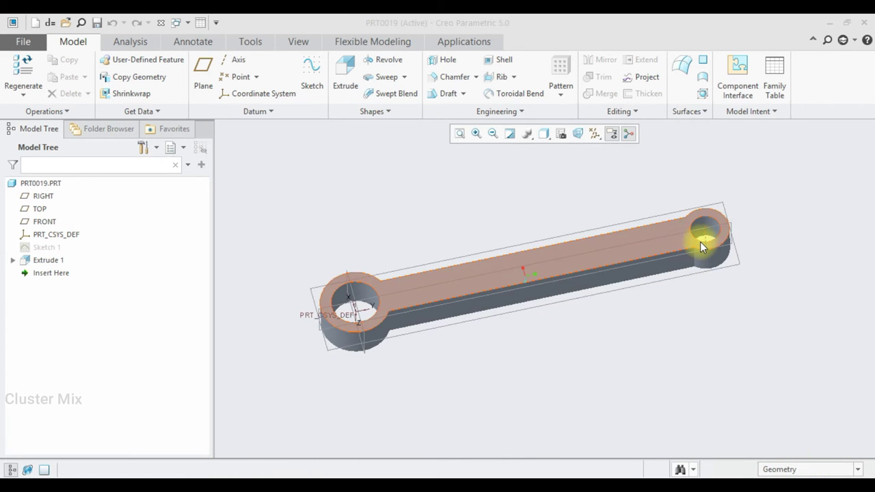
{"action": "left_click", "coordinate": [693, 241]}
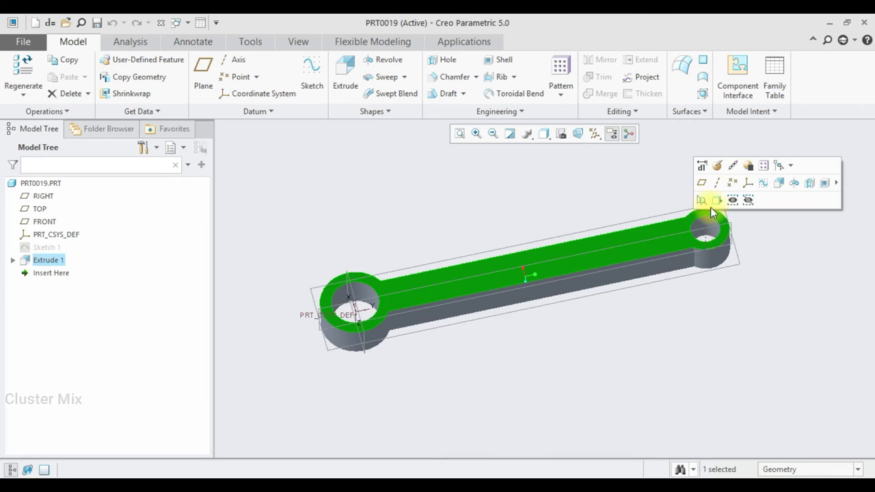
Start a sketch on the rod's top face and project the right hole's edge into it.
{"action": "left_click", "coordinate": [760, 183]}
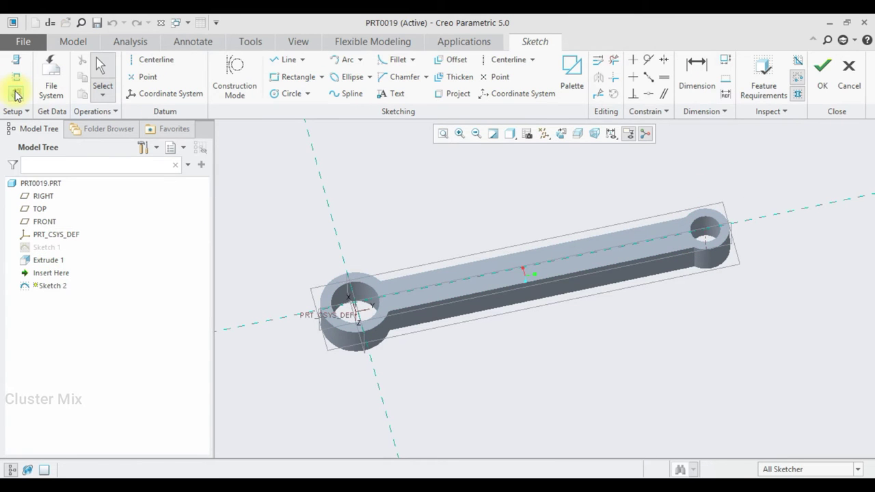
{"action": "left_click", "coordinate": [17, 94]}
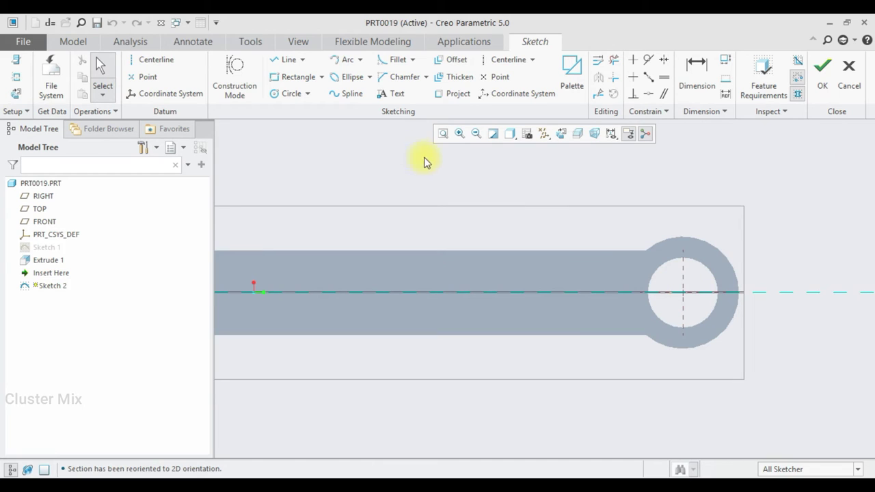
{"action": "left_click", "coordinate": [466, 95]}
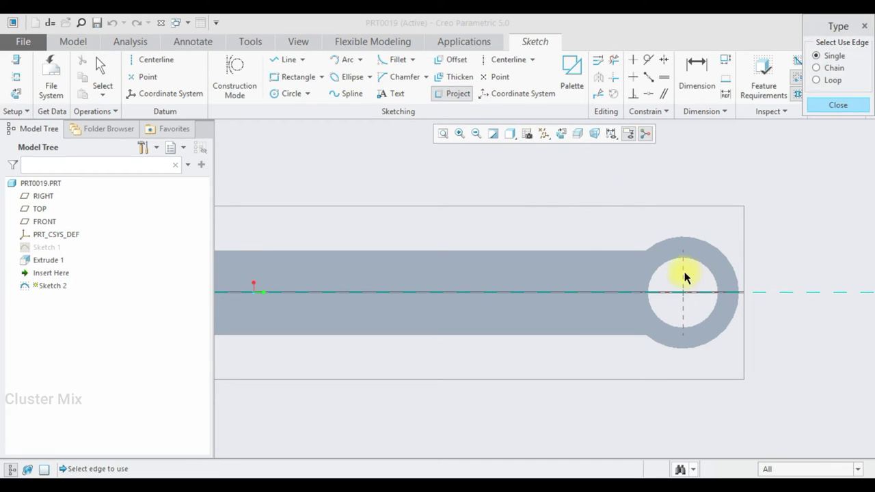
{"action": "left_click", "coordinate": [658, 272]}
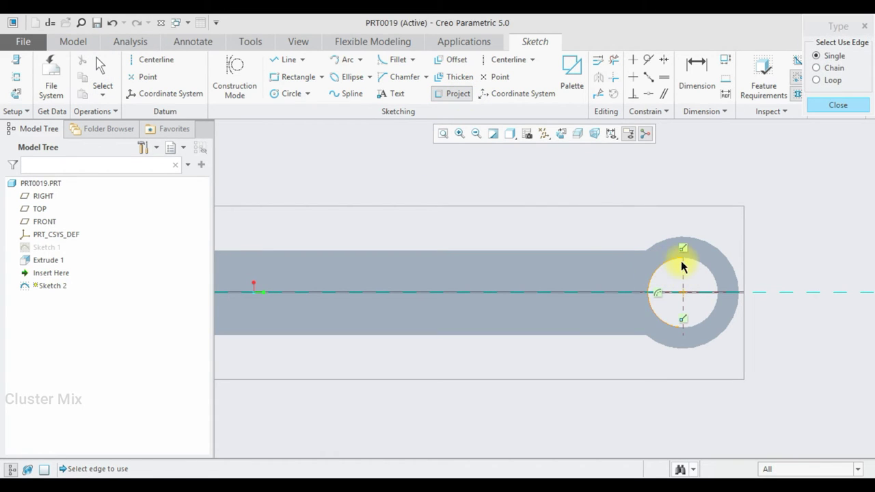
{"action": "left_click", "coordinate": [690, 264]}
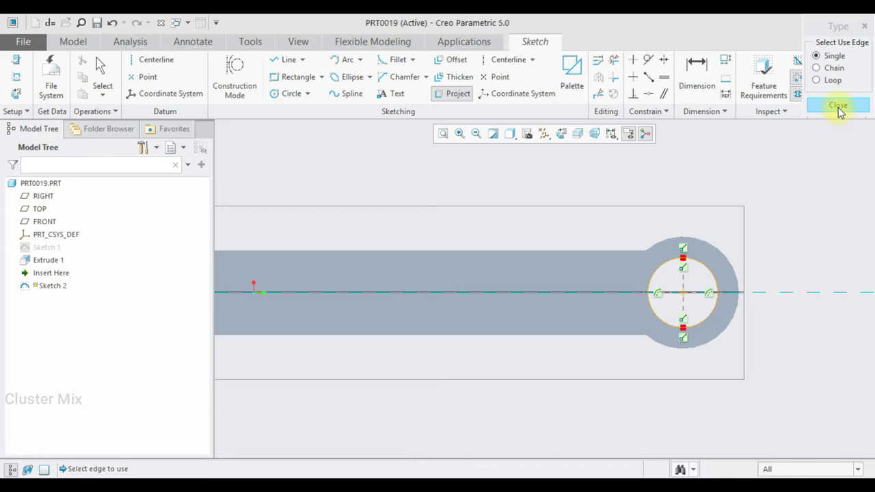
{"action": "left_click", "coordinate": [838, 106]}
Add a larger circle concentric with the hole and finish Sketch 2.
{"action": "left_click", "coordinate": [293, 95]}
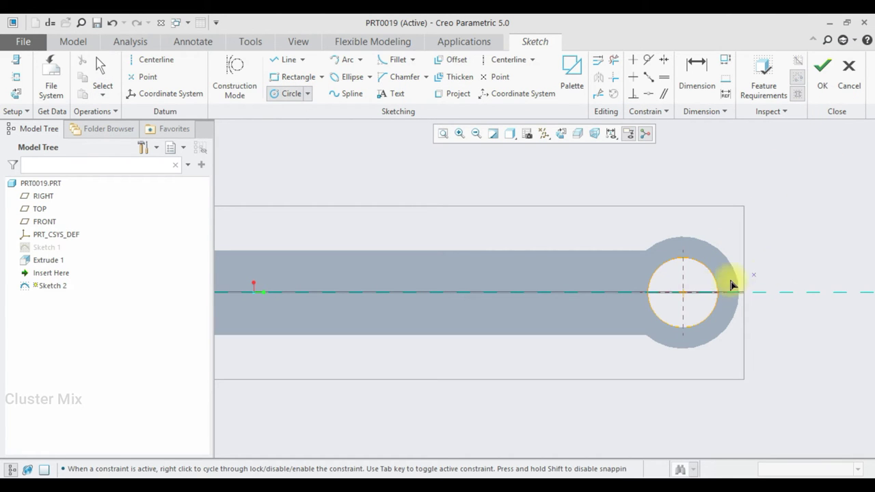
{"action": "left_click", "coordinate": [684, 297]}
{"action": "left_click", "coordinate": [650, 256]}
{"action": "left_click", "coordinate": [825, 88]}
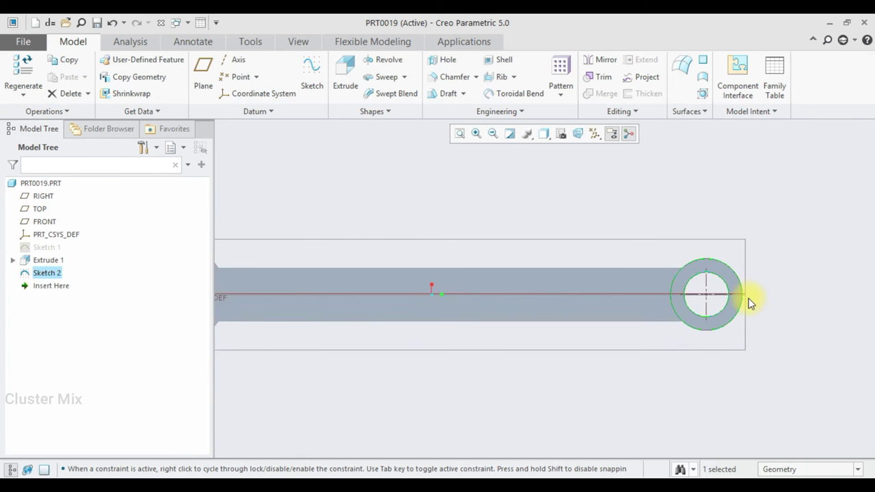
Extrude Sketch 2 at 5.00 depth to form the ring boss as Extrude 2.
{"action": "left_click", "coordinate": [348, 64]}
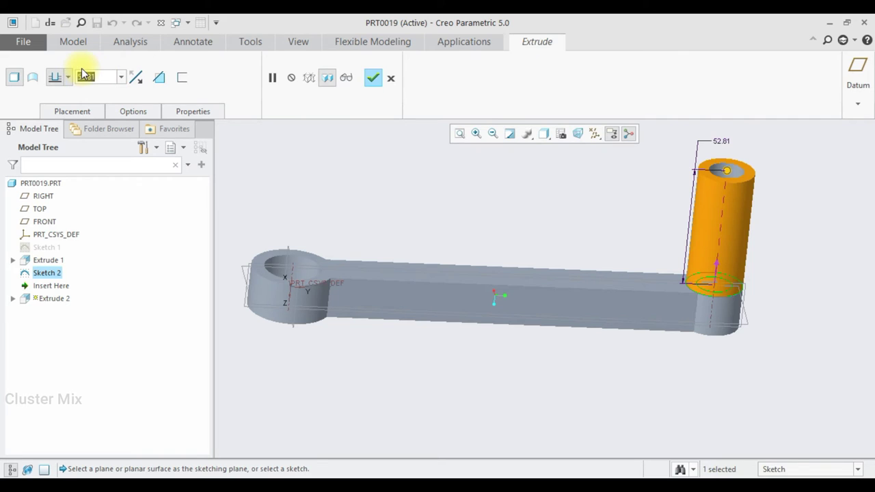
{"action": "key", "text": "Return"}
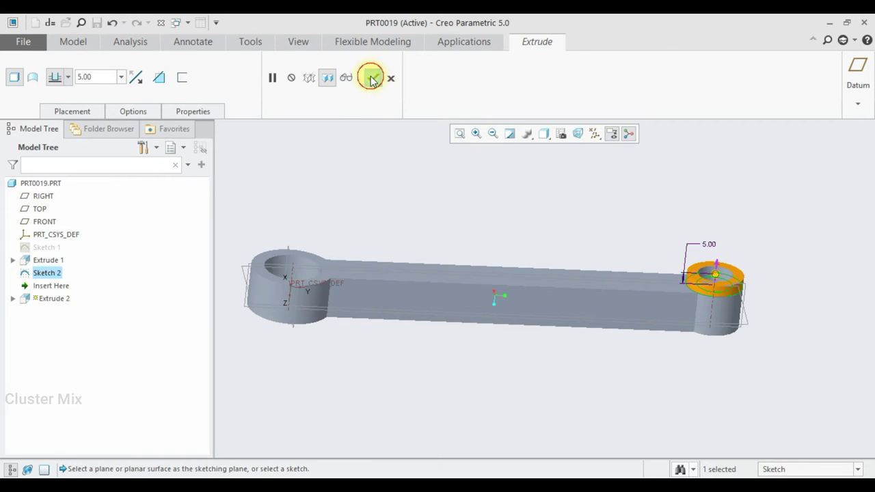
{"action": "left_click", "coordinate": [371, 80]}
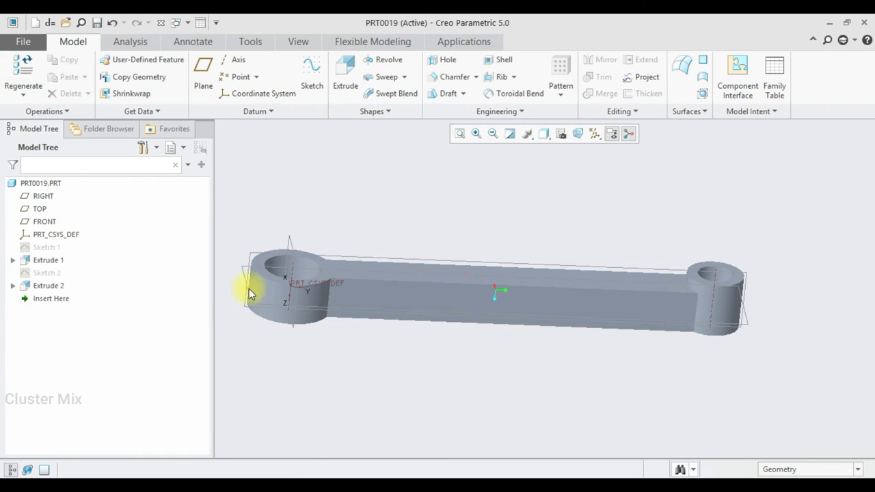
Mirror the Extrude 2 boss about the FRONT datum plane, creating Mirror 1.
{"action": "left_click", "coordinate": [54, 286]}
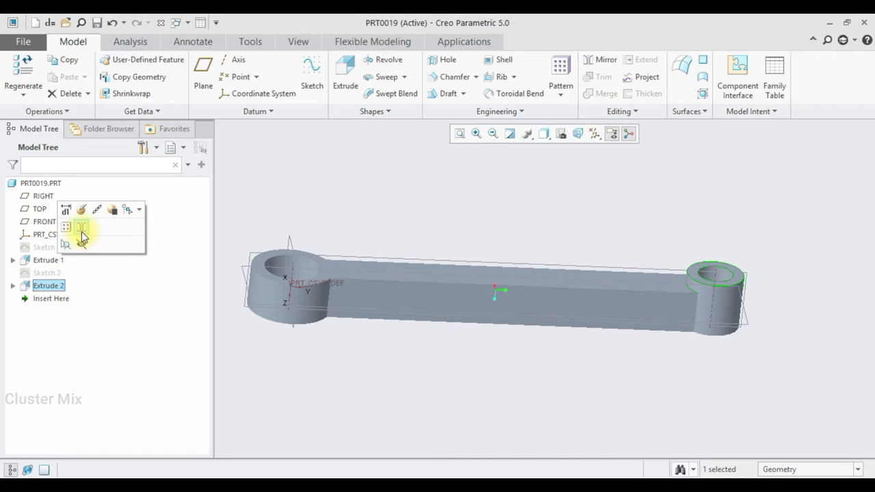
{"action": "left_click", "coordinate": [82, 230]}
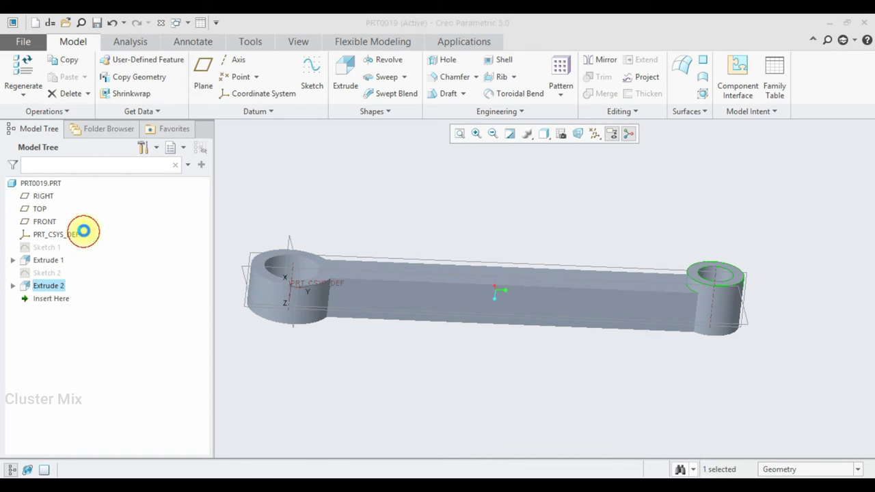
{"action": "left_click", "coordinate": [243, 274]}
{"action": "mouse_move", "coordinate": [573, 352]}
{"action": "middle_mouse_down"}
{"action": "mouse_move", "coordinate": [583, 283]}
{"action": "mouse_move", "coordinate": [600, 289]}
{"action": "mouse_move", "coordinate": [621, 328]}
{"action": "mouse_move", "coordinate": [631, 308]}
{"action": "mouse_move", "coordinate": [608, 325]}
{"action": "mouse_move", "coordinate": [617, 358]}
{"action": "mouse_move", "coordinate": [632, 348]}
{"action": "mouse_move", "coordinate": [605, 344]}
{"action": "mouse_move", "coordinate": [603, 400]}
{"action": "mouse_move", "coordinate": [608, 377]}
{"action": "middle_mouse_up"}
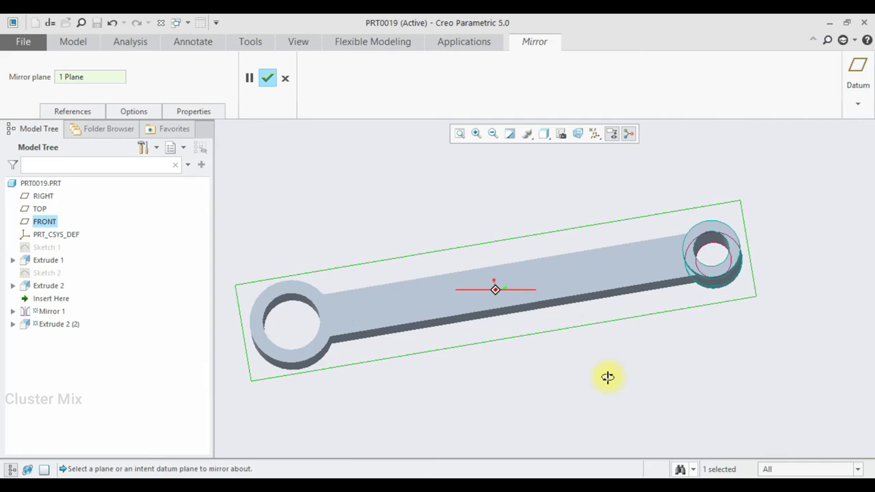
{"action": "left_click", "coordinate": [267, 80]}
{"action": "mouse_move", "coordinate": [719, 296]}
{"action": "middle_mouse_down"}
{"action": "mouse_move", "coordinate": [727, 254]}
{"action": "mouse_move", "coordinate": [718, 248]}
{"action": "middle_mouse_up"}
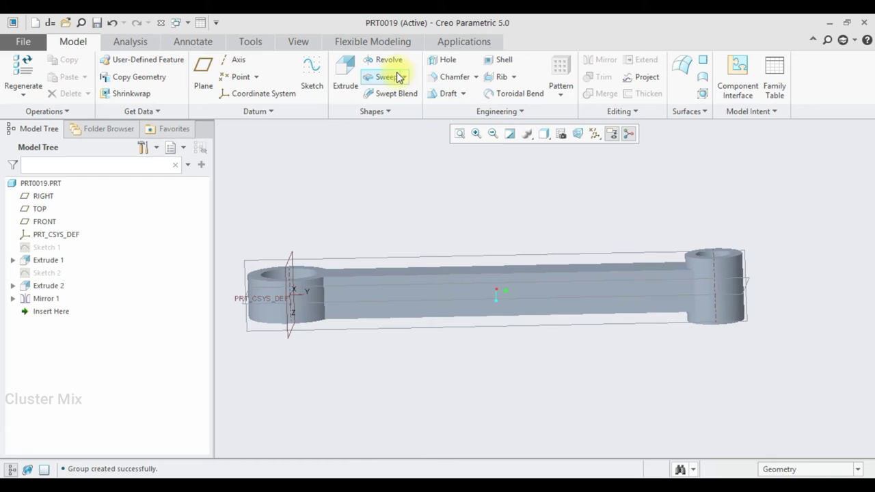
Start a round and pick the first edge where the shank meets the right boss.
{"action": "left_click", "coordinate": [494, 110]}
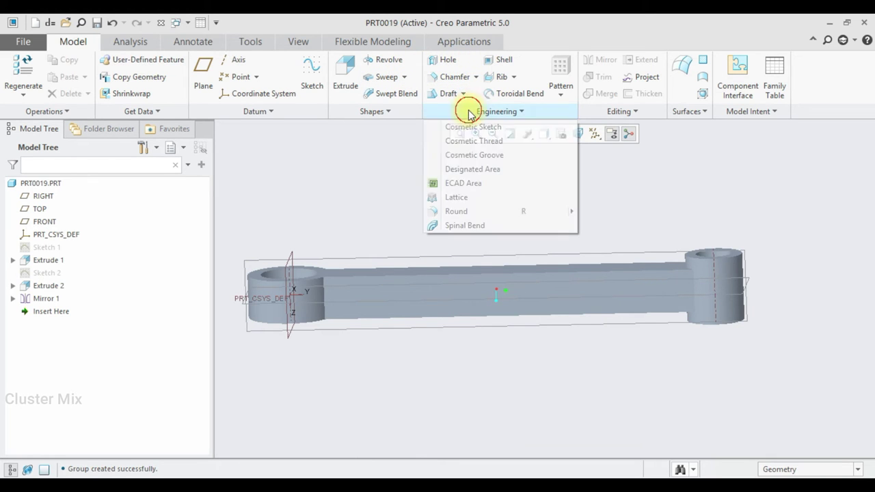
{"action": "left_click", "coordinate": [459, 211]}
{"action": "scroll", "coordinate": [699, 293], "scroll_direction": "down", "scroll_amount": 3}
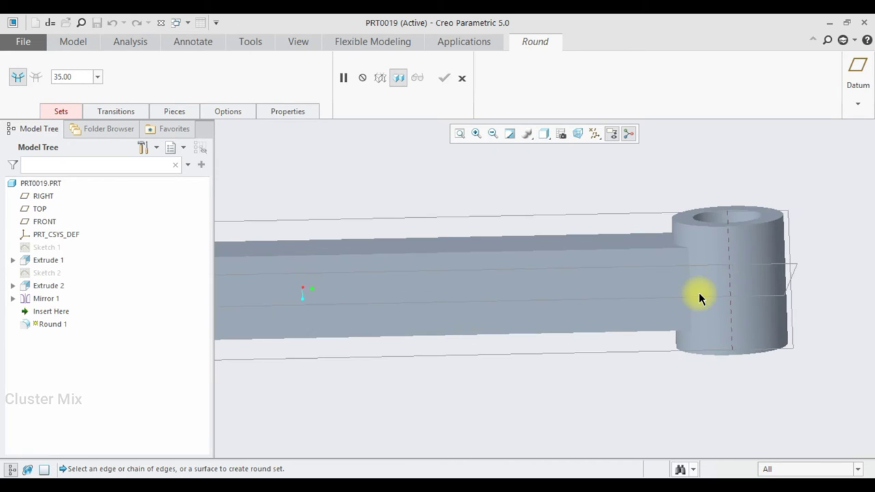
{"action": "middle_click_drag", "start_coordinate": [699, 293], "coordinate": [701, 284]}
{"action": "left_click", "coordinate": [693, 291]}
{"action": "middle_click_drag", "start_coordinate": [694, 288], "coordinate": [603, 283]}
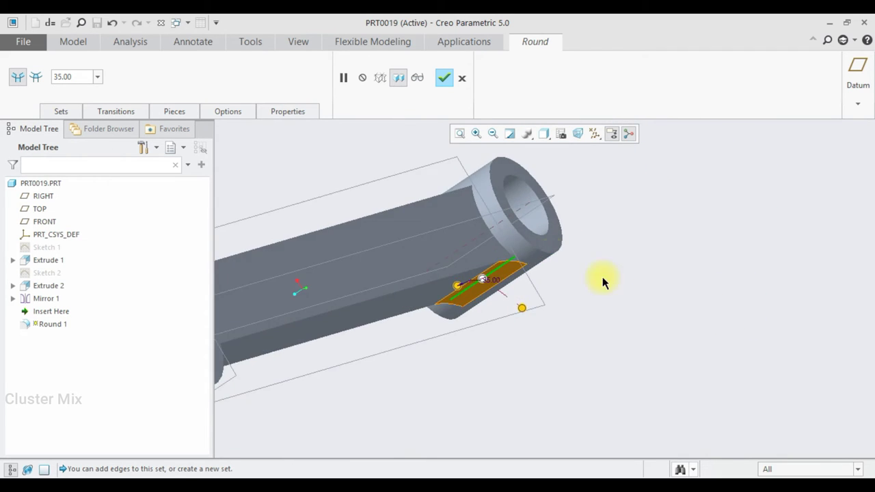
{"action": "scroll", "coordinate": [554, 250], "scroll_direction": "down", "scroll_amount": 5}
{"action": "mouse_move", "coordinate": [524, 205]}
{"action": "middle_mouse_down"}
{"action": "mouse_move", "coordinate": [543, 244]}
{"action": "mouse_move", "coordinate": [543, 221]}
{"action": "mouse_move", "coordinate": [479, 186]}
{"action": "middle_mouse_up"}
{"action": "scroll", "coordinate": [496, 196], "scroll_direction": "up", "scroll_amount": 5}
{"action": "scroll", "coordinate": [549, 207], "scroll_direction": "up", "scroll_amount": 3}
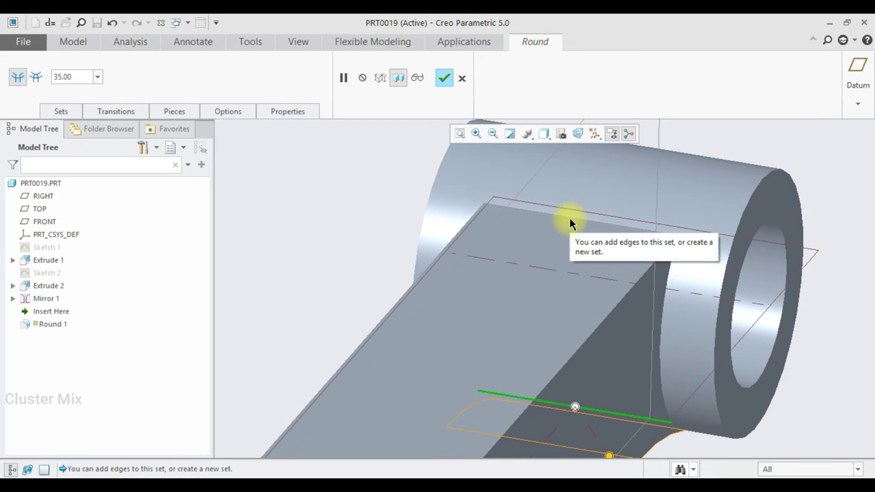
Add the other shank-to-boss edge and set the round radius to 24.
{"action": "left_click", "coordinate": [570, 216], "text": "ctrl"}
{"action": "scroll", "coordinate": [580, 240], "scroll_direction": "down", "scroll_amount": 3}
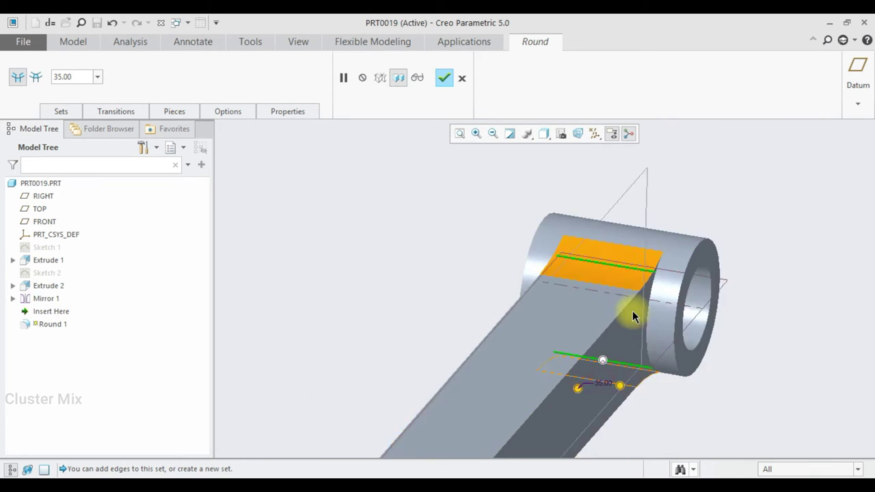
{"action": "middle_click_drag", "start_coordinate": [633, 311], "coordinate": [609, 283]}
{"action": "scroll", "coordinate": [596, 262], "scroll_direction": "up", "scroll_amount": 5}
{"action": "scroll", "coordinate": [647, 317], "scroll_direction": "down", "scroll_amount": 5}
{"action": "scroll", "coordinate": [664, 371], "scroll_direction": "up", "scroll_amount": 2}
{"action": "mouse_move", "coordinate": [664, 372]}
{"action": "middle_mouse_down"}
{"action": "mouse_move", "coordinate": [664, 322]}
{"action": "mouse_move", "coordinate": [682, 308]}
{"action": "mouse_move", "coordinate": [639, 305]}
{"action": "middle_mouse_up"}
{"action": "scroll", "coordinate": [653, 277], "scroll_direction": "up", "scroll_amount": 3}
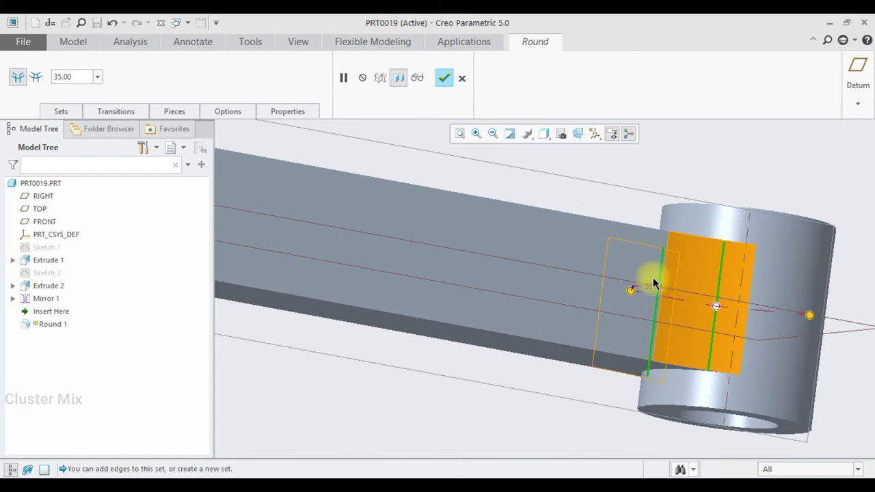
{"action": "double_click", "coordinate": [651, 291]}
{"action": "key", "text": "Return"}
{"action": "scroll", "coordinate": [651, 293], "scroll_direction": "down", "scroll_amount": 3}
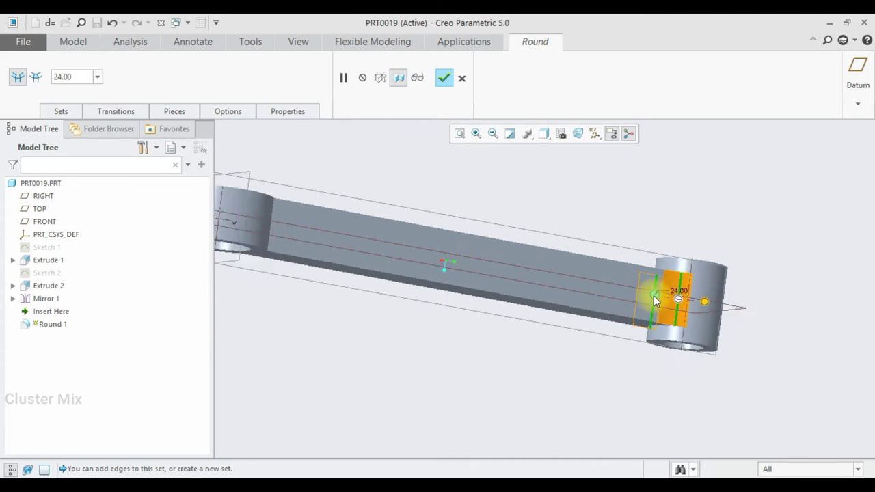
{"action": "scroll", "coordinate": [655, 297], "scroll_direction": "down", "scroll_amount": 2}
{"action": "middle_click_drag", "start_coordinate": [615, 264], "coordinate": [602, 287]}
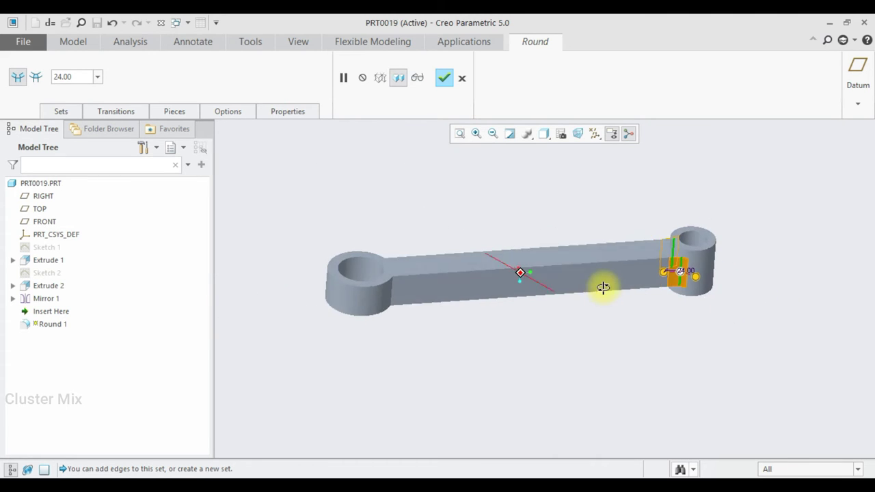
Complete Round 1 and turn the view toward the left boss.
{"action": "left_click", "coordinate": [442, 79]}
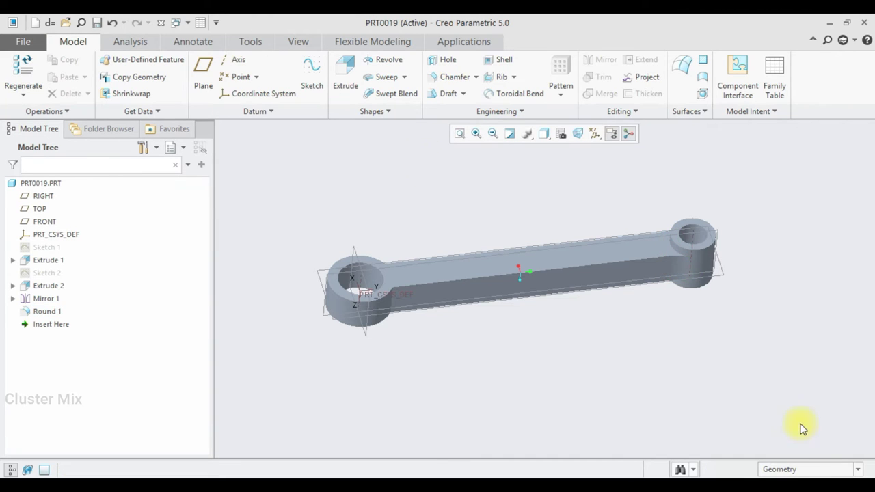
{"action": "mouse_move", "coordinate": [476, 328]}
{"action": "middle_mouse_down"}
{"action": "mouse_move", "coordinate": [415, 328]}
{"action": "mouse_move", "coordinate": [410, 341]}
{"action": "middle_mouse_up"}
{"action": "scroll", "coordinate": [392, 300], "scroll_direction": "down", "scroll_amount": 3}
{"action": "scroll", "coordinate": [373, 288], "scroll_direction": "down", "scroll_amount": 2}
{"action": "scroll", "coordinate": [403, 311], "scroll_direction": "up", "scroll_amount": 2}
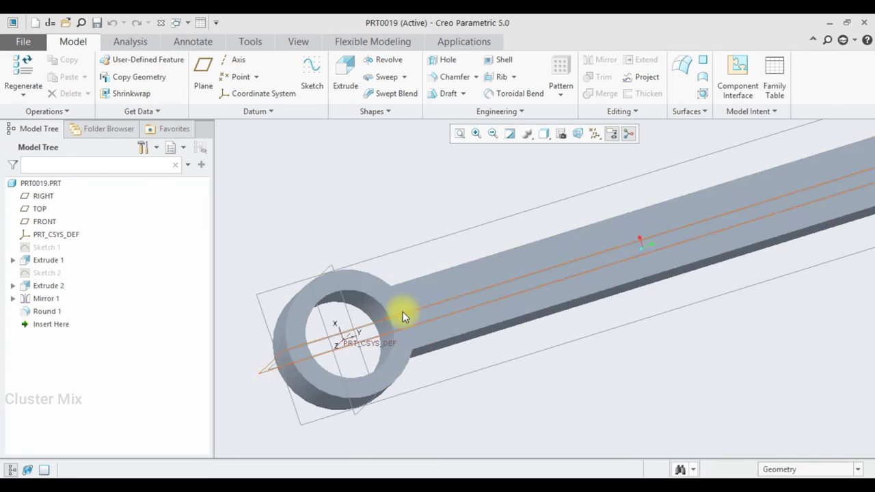
{"action": "scroll", "coordinate": [527, 344], "scroll_direction": "up", "scroll_amount": 3}
{"action": "mouse_move", "coordinate": [527, 344]}
{"action": "middle_mouse_down"}
{"action": "mouse_move", "coordinate": [512, 309]}
{"action": "mouse_move", "coordinate": [357, 284]}
{"action": "middle_mouse_up"}
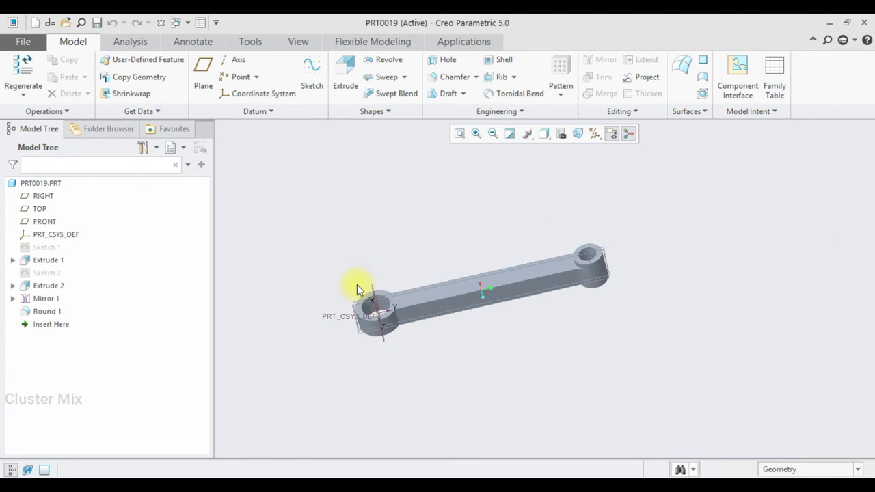
{"action": "scroll", "coordinate": [357, 284], "scroll_direction": "down", "scroll_amount": 3}
Sketch two circles on the left boss's top face matching its hole and outer edge.
{"action": "left_click", "coordinate": [386, 322]}
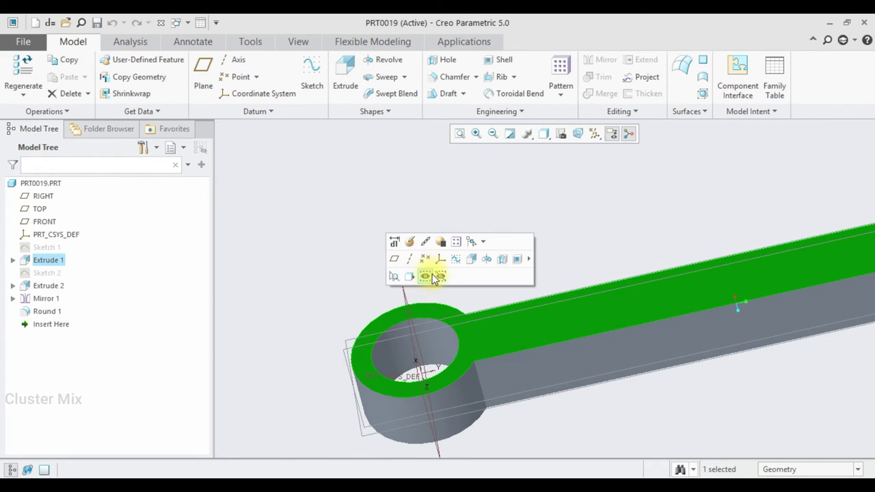
{"action": "left_click", "coordinate": [454, 263]}
{"action": "left_click", "coordinate": [16, 93]}
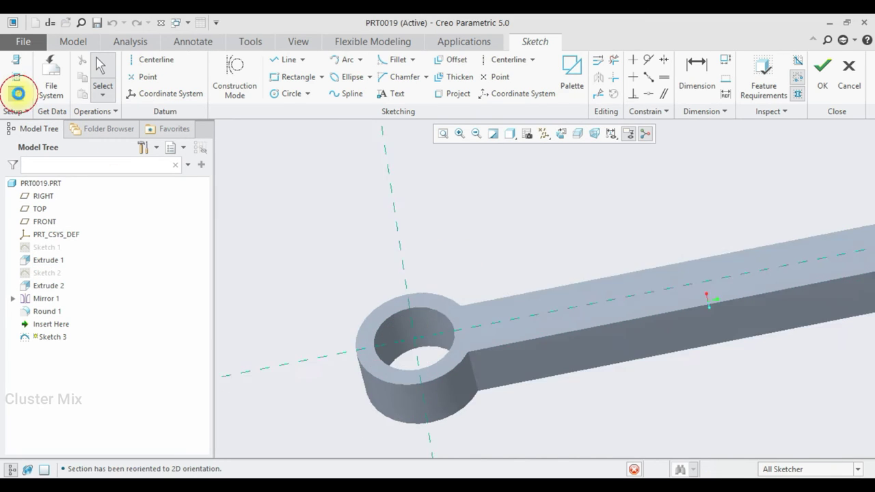
{"action": "left_click", "coordinate": [286, 95]}
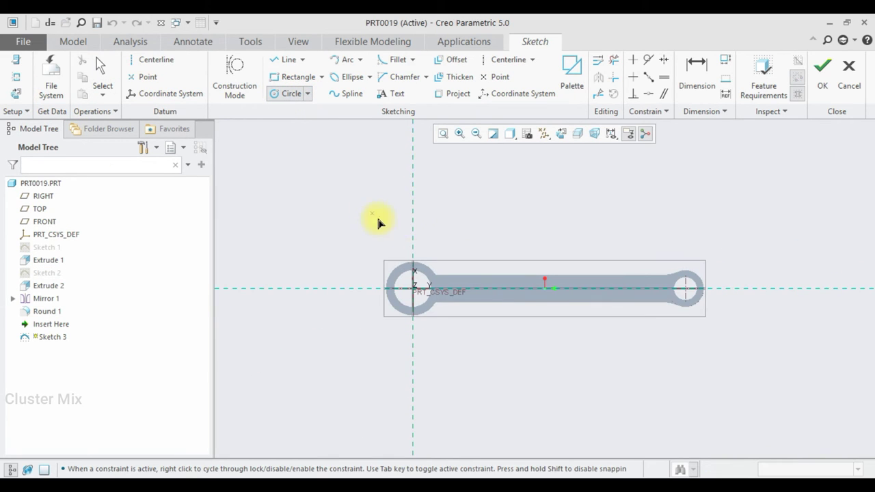
{"action": "scroll", "coordinate": [403, 311], "scroll_direction": "down", "scroll_amount": 3}
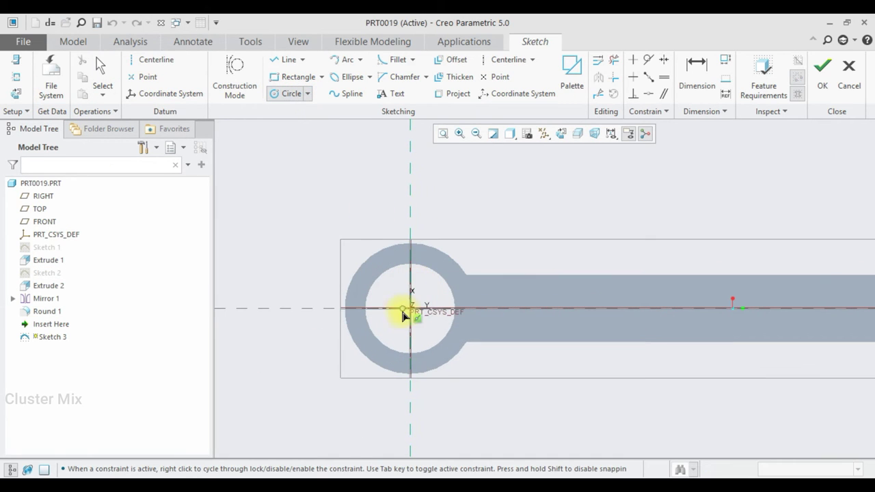
{"action": "left_click", "coordinate": [377, 283]}
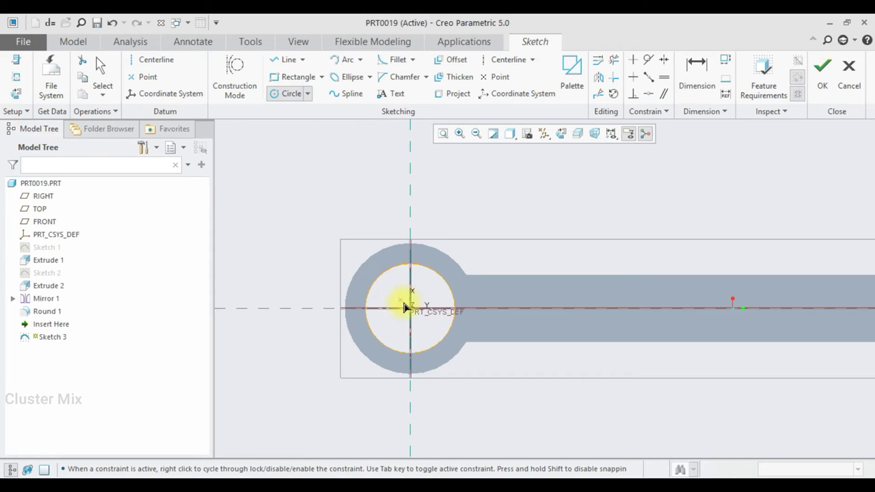
{"action": "left_click", "coordinate": [357, 272]}
{"action": "left_click", "coordinate": [819, 76]}
Extrude Sketch 3 to 12.00 deep instead of the 53.08 default.
{"action": "middle_click_drag", "start_coordinate": [595, 239], "coordinate": [596, 205]}
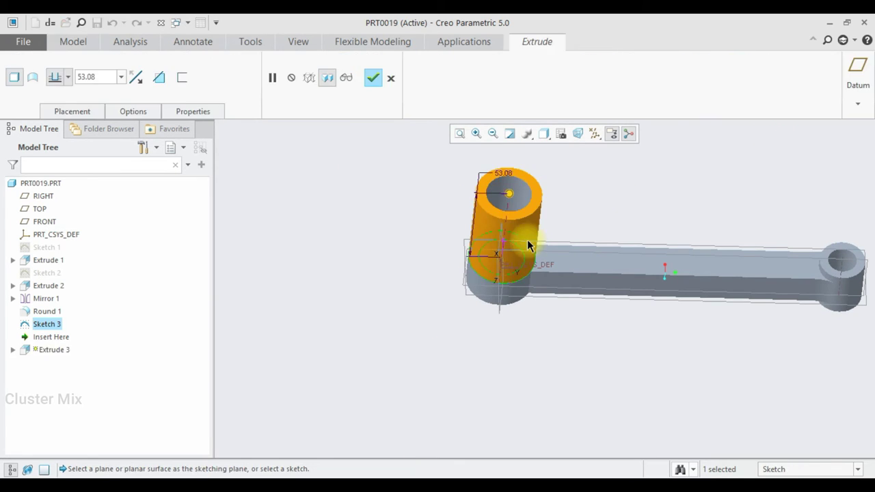
{"action": "left_click_drag", "start_coordinate": [99, 72], "coordinate": [67, 84]}
{"action": "type", "text": "12"}
{"action": "key", "text": "Return"}
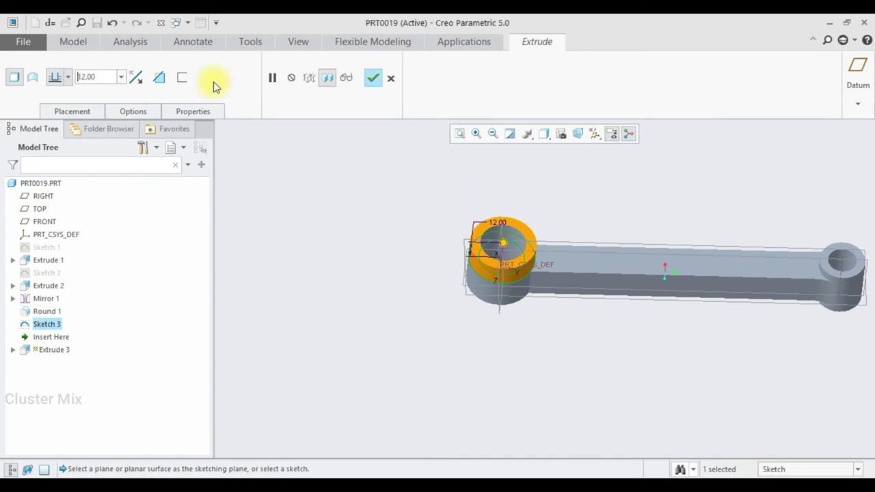
{"action": "left_click", "coordinate": [373, 80]}
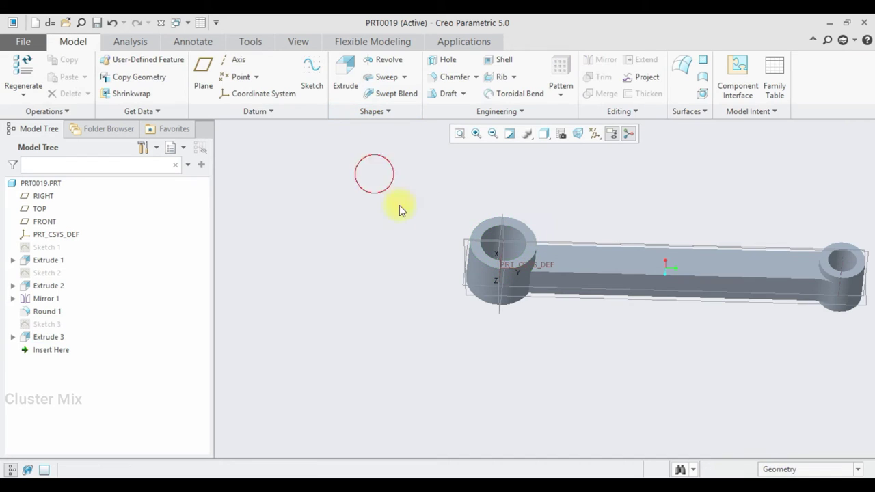
Mirror the Extrude 3 ring about the FRONT datum plane, creating Mirror 2.
{"action": "middle_click_drag", "start_coordinate": [458, 236], "coordinate": [463, 194]}
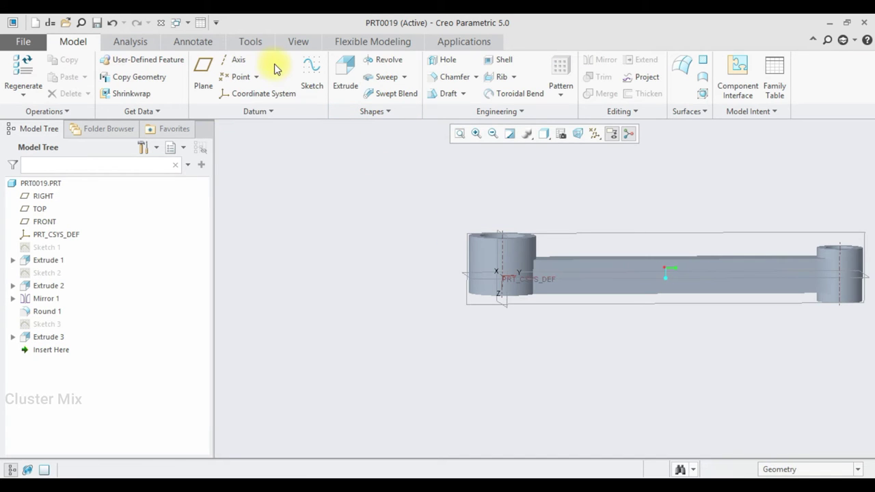
{"action": "left_click", "coordinate": [49, 337]}
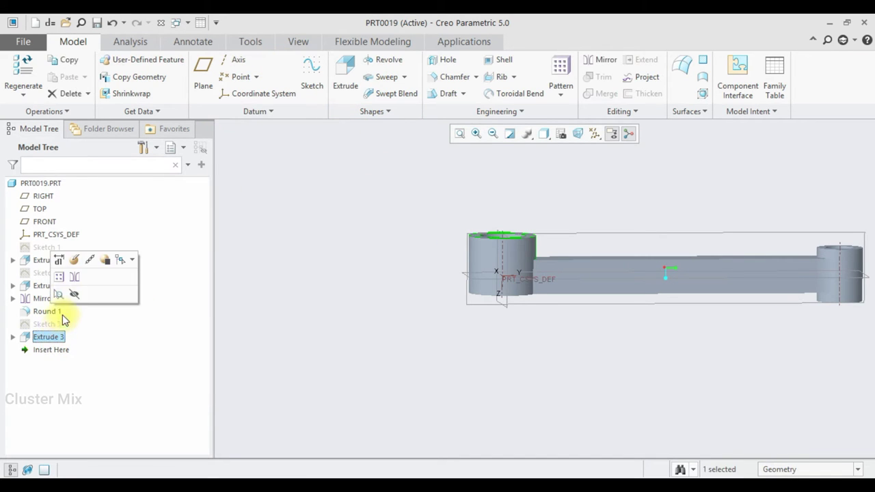
{"action": "left_click", "coordinate": [73, 279]}
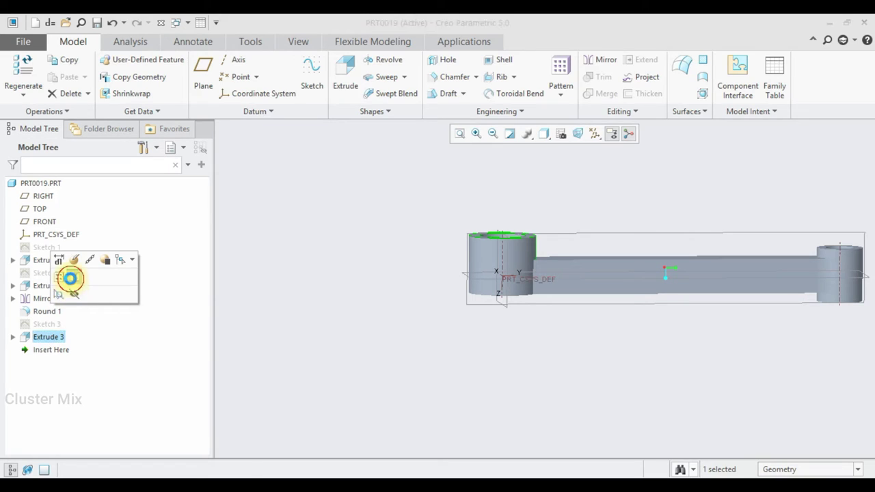
{"action": "left_click", "coordinate": [474, 284]}
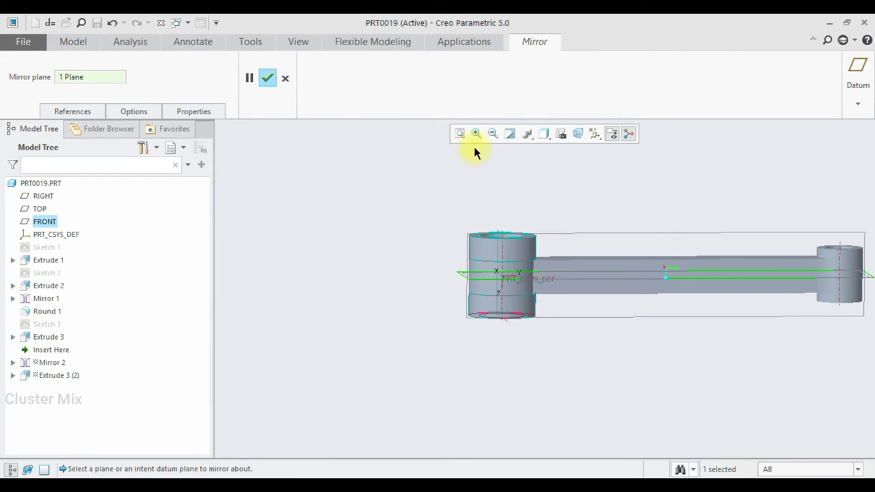
{"action": "left_click", "coordinate": [268, 78]}
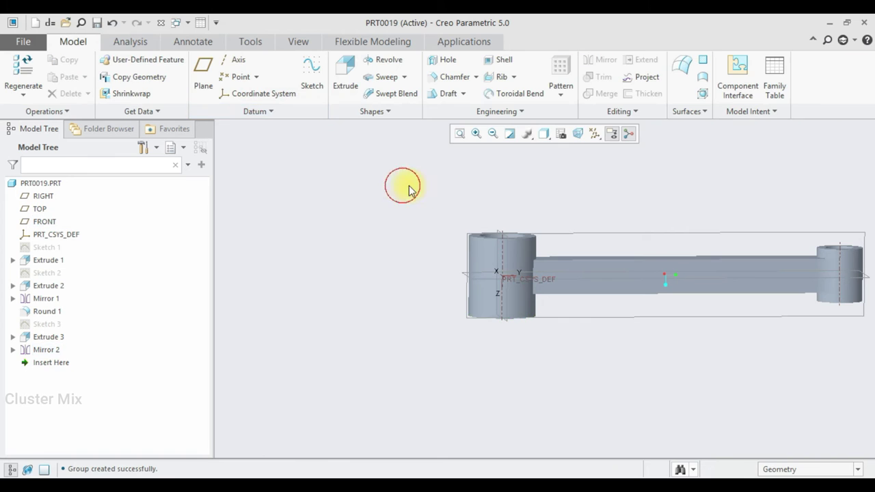
{"action": "mouse_move", "coordinate": [647, 252]}
{"action": "middle_mouse_down"}
{"action": "mouse_move", "coordinate": [625, 293]}
{"action": "mouse_move", "coordinate": [639, 280]}
{"action": "mouse_move", "coordinate": [634, 292]}
{"action": "mouse_move", "coordinate": [499, 345]}
{"action": "middle_mouse_up"}
Start a sketch on the shank's top face referencing the rod edges and boss outline.
{"action": "left_click", "coordinate": [434, 318]}
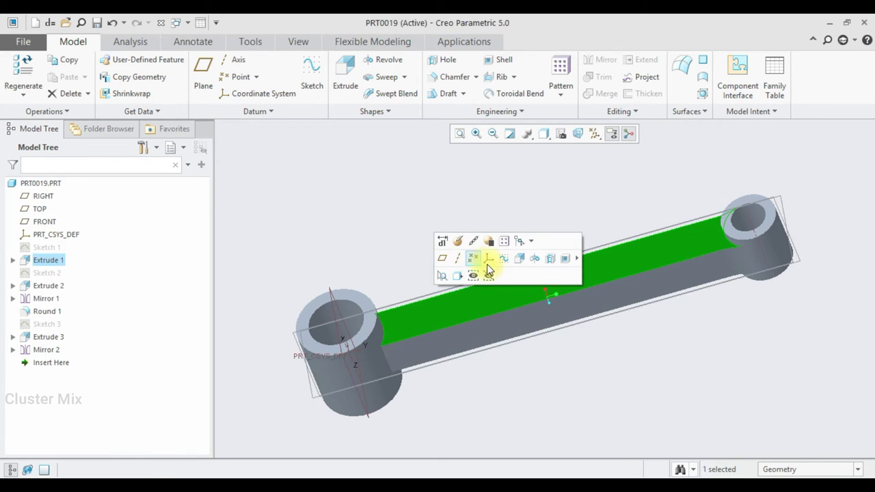
{"action": "left_click", "coordinate": [505, 260]}
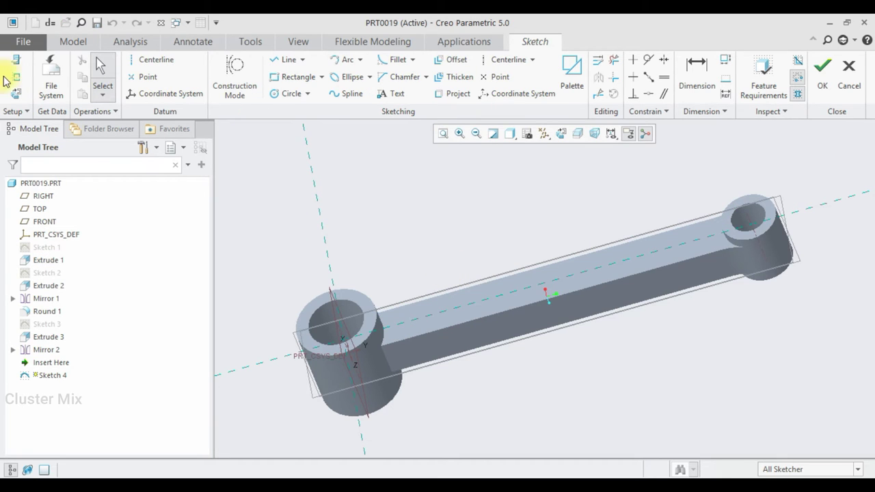
{"action": "left_click", "coordinate": [15, 92]}
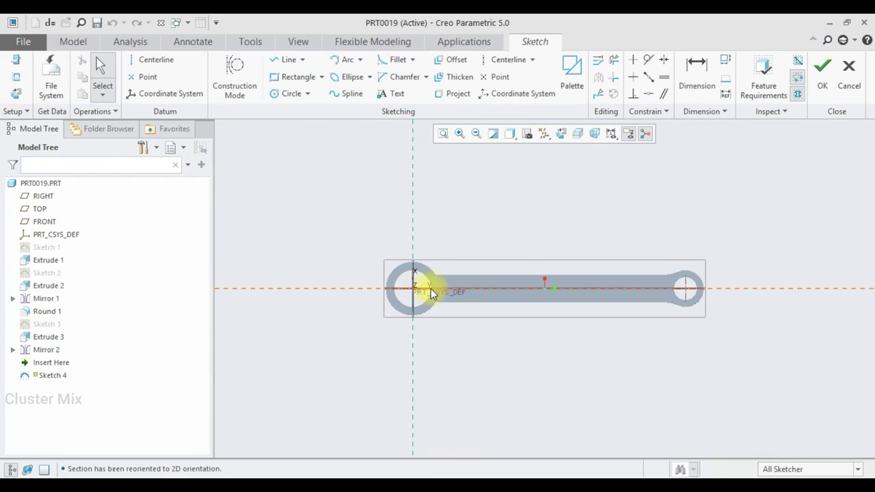
{"action": "scroll", "coordinate": [420, 288], "scroll_direction": "down", "scroll_amount": 3}
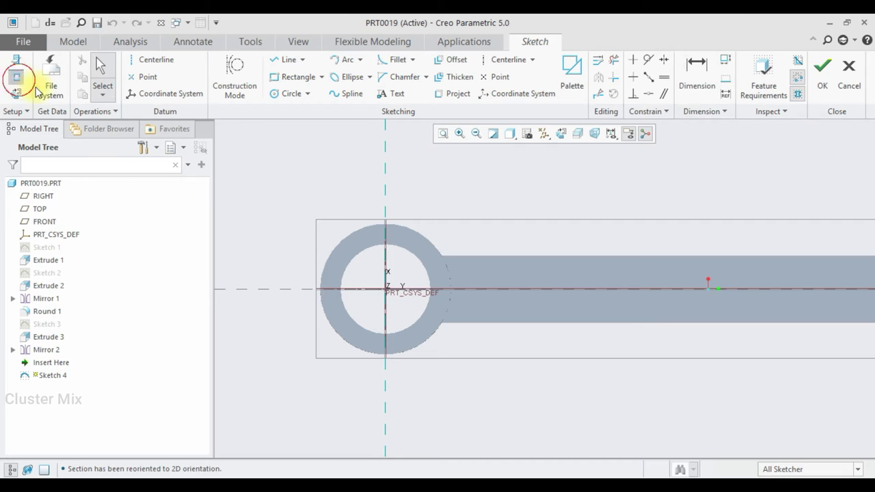
{"action": "left_click", "coordinate": [16, 77]}
{"action": "left_click", "coordinate": [448, 259]}
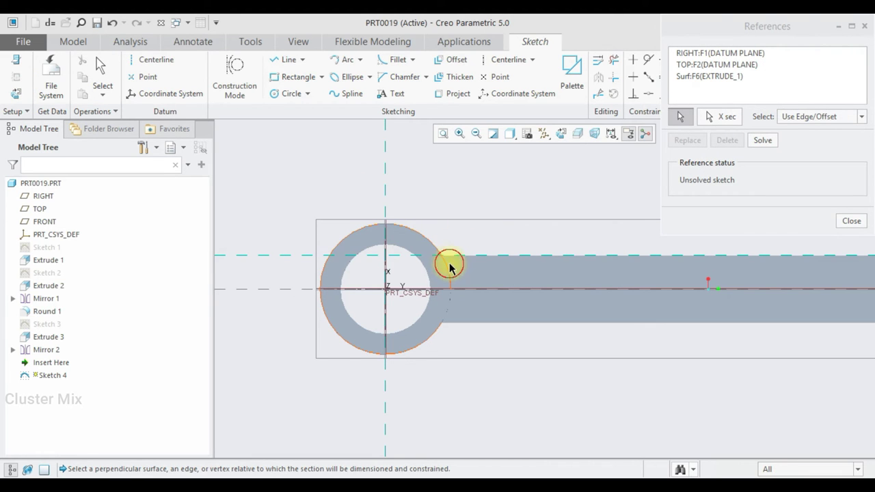
{"action": "left_click", "coordinate": [439, 275]}
{"action": "left_click", "coordinate": [424, 273]}
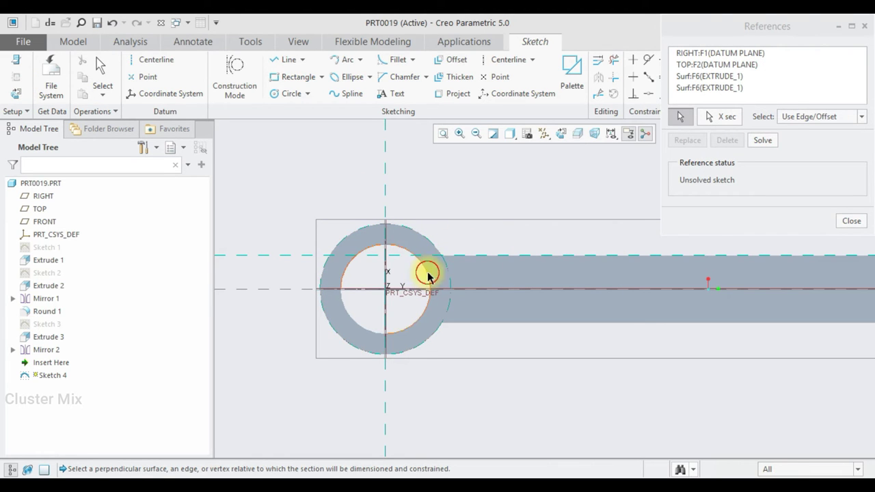
{"action": "left_click", "coordinate": [850, 221]}
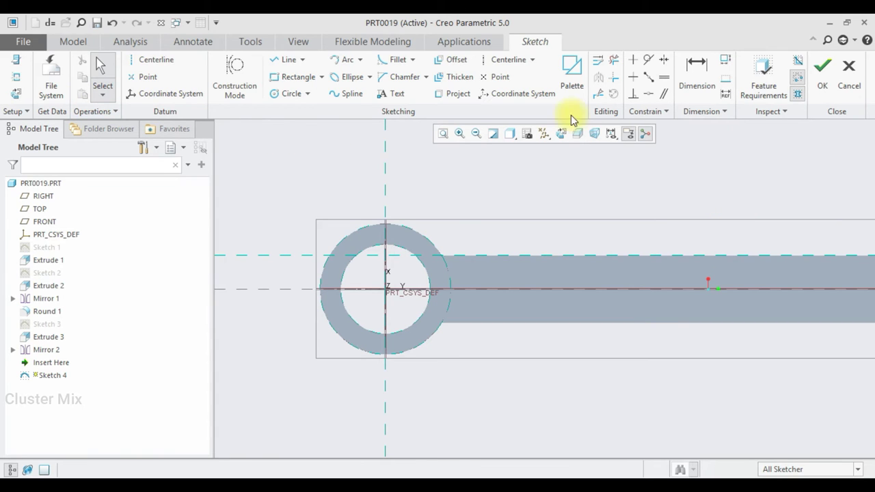
Draw a horizontal centerline through the boss centre and a Ø10 circle on it.
{"action": "left_click", "coordinate": [506, 60]}
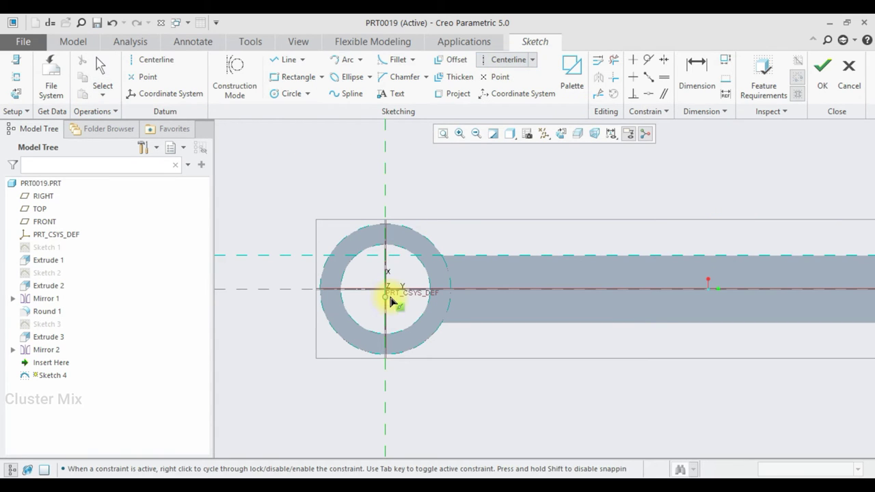
{"action": "left_click", "coordinate": [388, 293]}
{"action": "left_click", "coordinate": [296, 290]}
{"action": "left_click", "coordinate": [292, 94]}
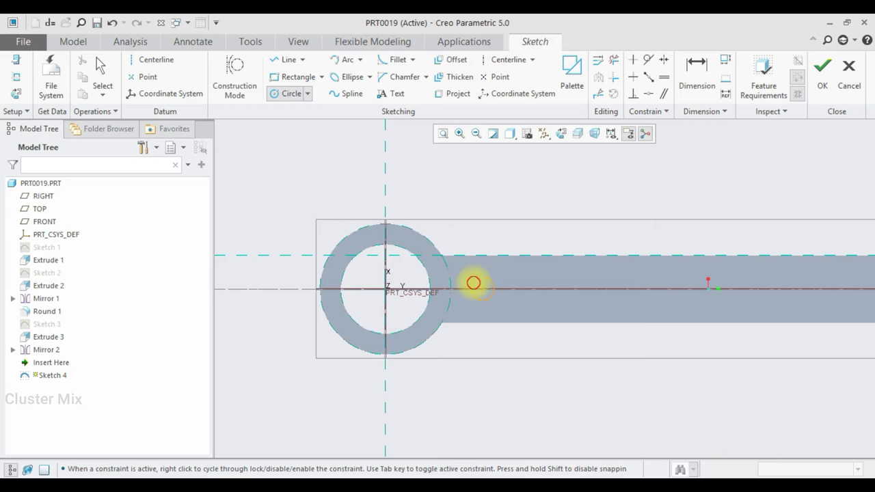
{"action": "left_click", "coordinate": [474, 288]}
{"action": "middle_click", "coordinate": [473, 287]}
{"action": "scroll", "coordinate": [474, 287], "scroll_direction": "up", "scroll_amount": 3}
{"action": "scroll", "coordinate": [474, 286], "scroll_direction": "up", "scroll_amount": 3}
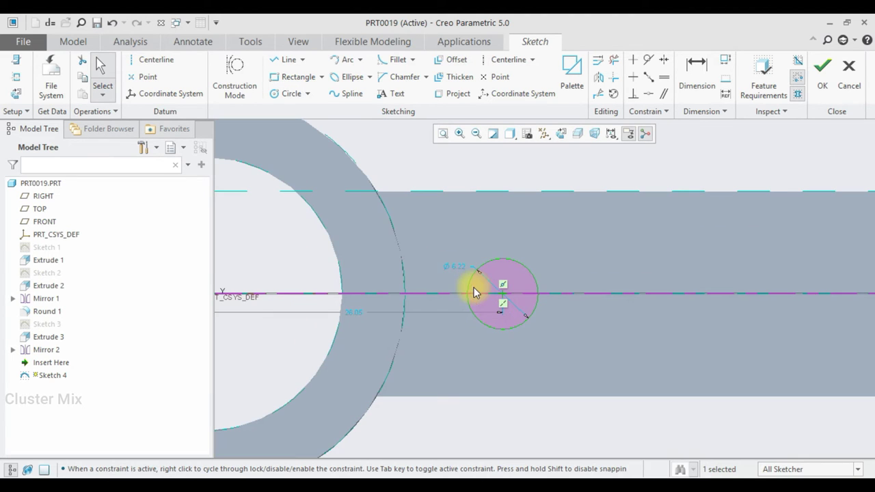
{"action": "double_click", "coordinate": [454, 269]}
{"action": "type", "text": "10"}
{"action": "key", "text": "Return"}
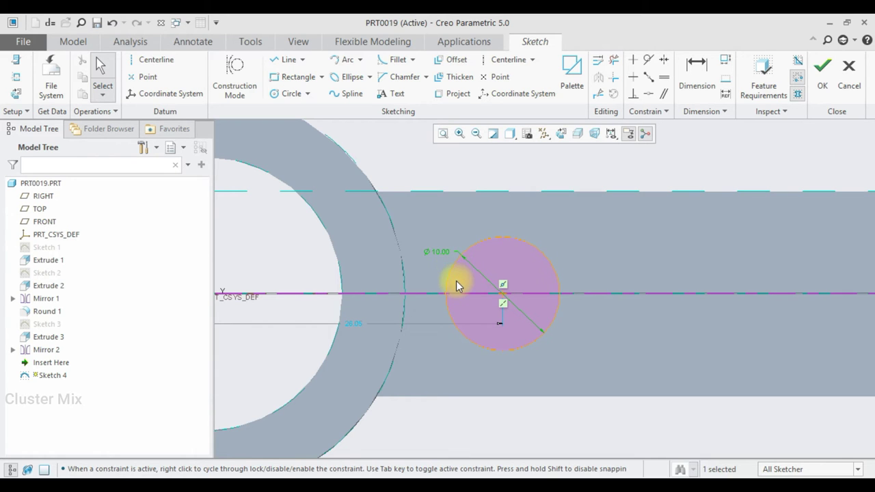
Place the circle 24 from the origin and add a second circle 130 away.
{"action": "scroll", "coordinate": [456, 280], "scroll_direction": "down", "scroll_amount": 3}
{"action": "double_click", "coordinate": [408, 303]}
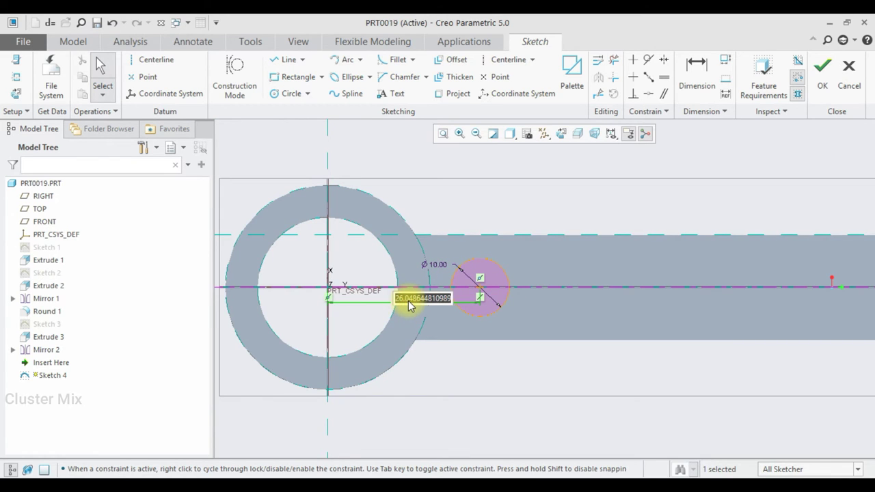
{"action": "type", "text": "24"}
{"action": "key", "text": "Return"}
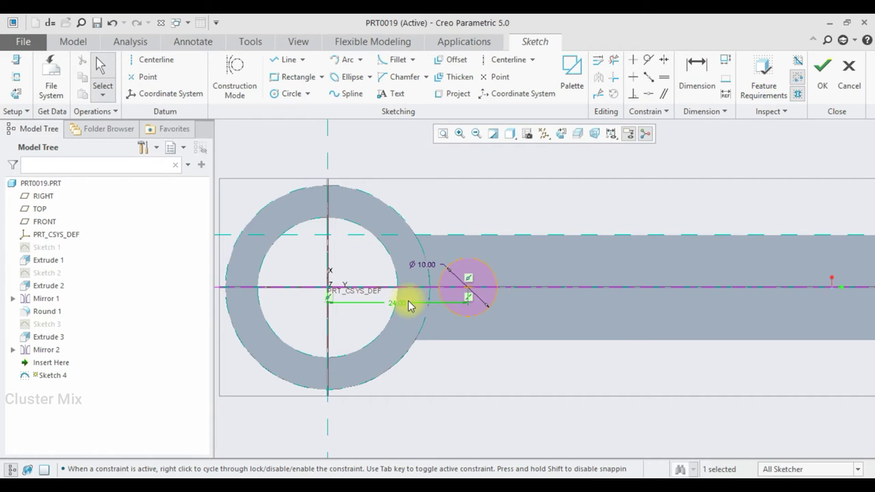
{"action": "scroll", "coordinate": [415, 301], "scroll_direction": "down", "scroll_amount": 2}
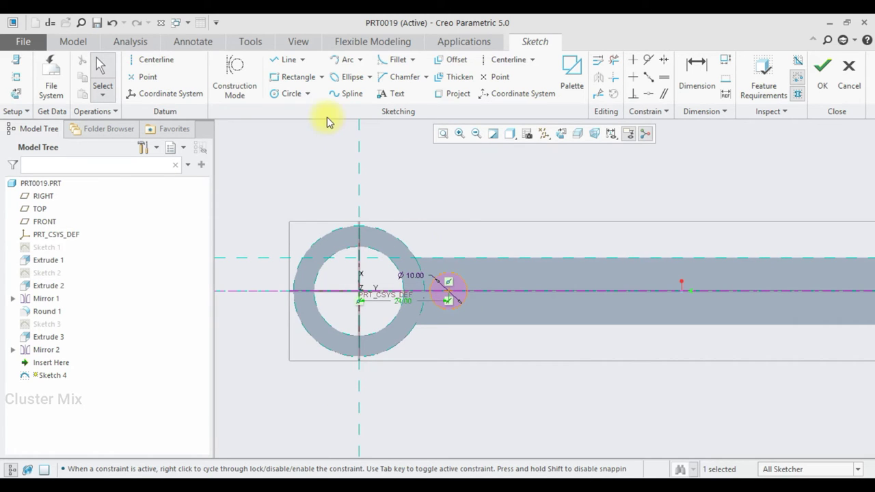
{"action": "left_click", "coordinate": [286, 95]}
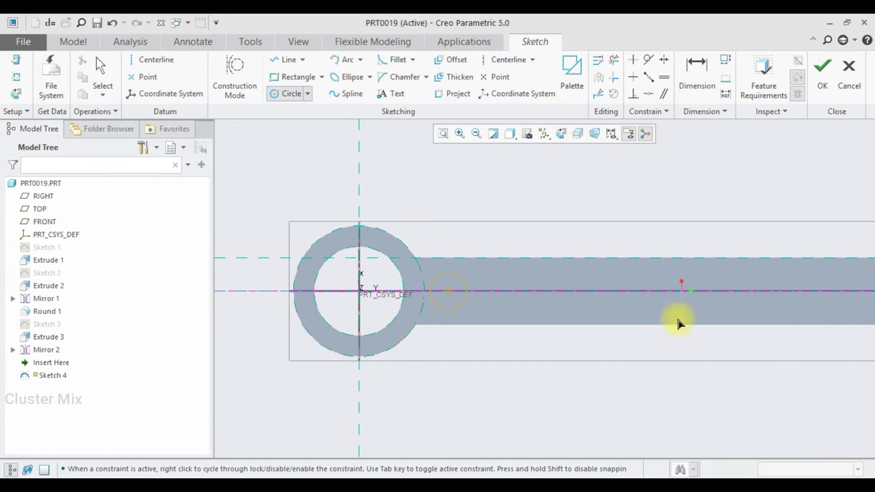
{"action": "left_click", "coordinate": [755, 299]}
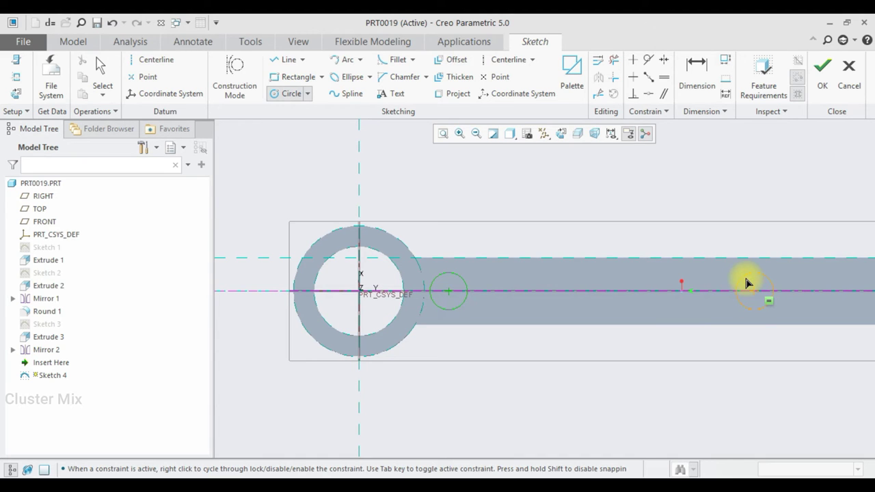
{"action": "left_click", "coordinate": [748, 283]}
{"action": "middle_click", "coordinate": [633, 306]}
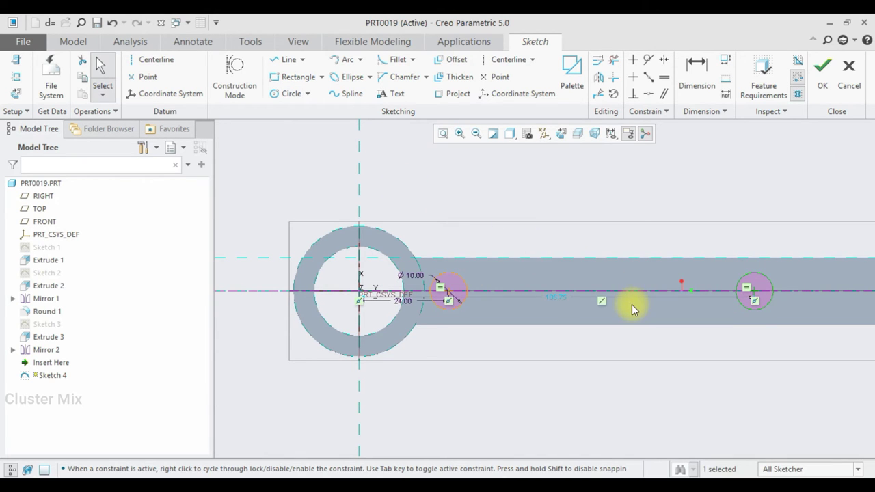
{"action": "double_click", "coordinate": [554, 299]}
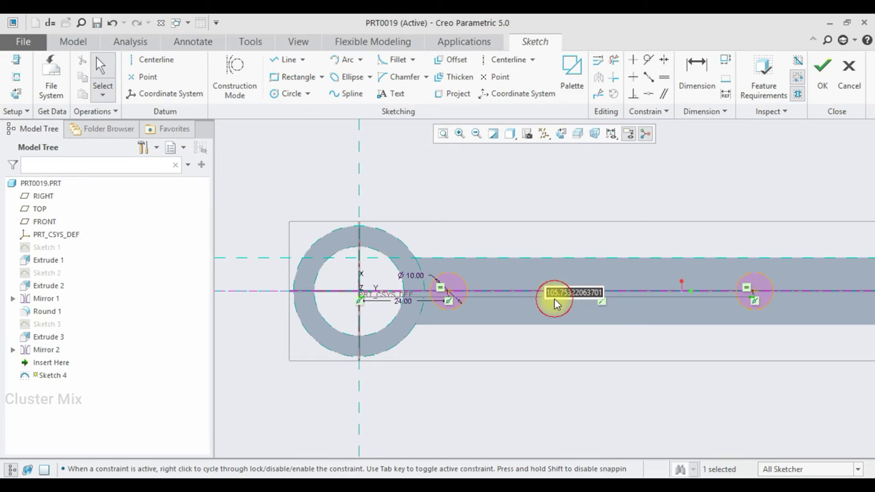
{"action": "type", "text": "130"}
{"action": "key", "text": "Return"}
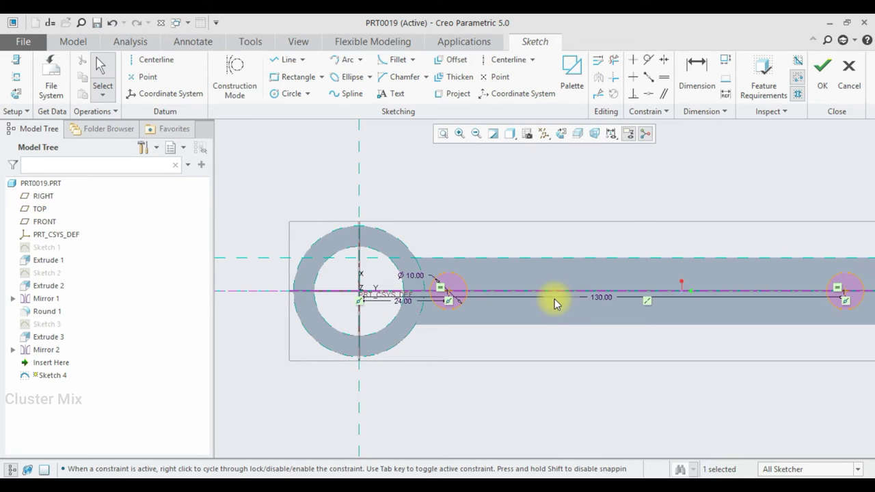
Draw tangent lines joining the two circles along the shank.
{"action": "left_click", "coordinate": [286, 61]}
{"action": "left_click", "coordinate": [471, 281]}
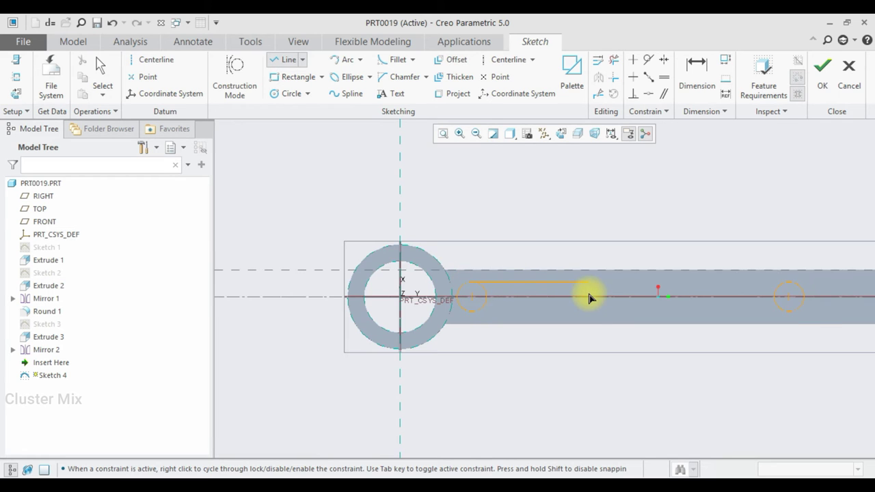
{"action": "scroll", "coordinate": [587, 296], "scroll_direction": "up", "scroll_amount": 2}
{"action": "scroll", "coordinate": [678, 294], "scroll_direction": "down", "scroll_amount": 1}
{"action": "scroll", "coordinate": [692, 291], "scroll_direction": "down", "scroll_amount": 1}
{"action": "left_click", "coordinate": [696, 288]}
{"action": "middle_click", "coordinate": [698, 293]}
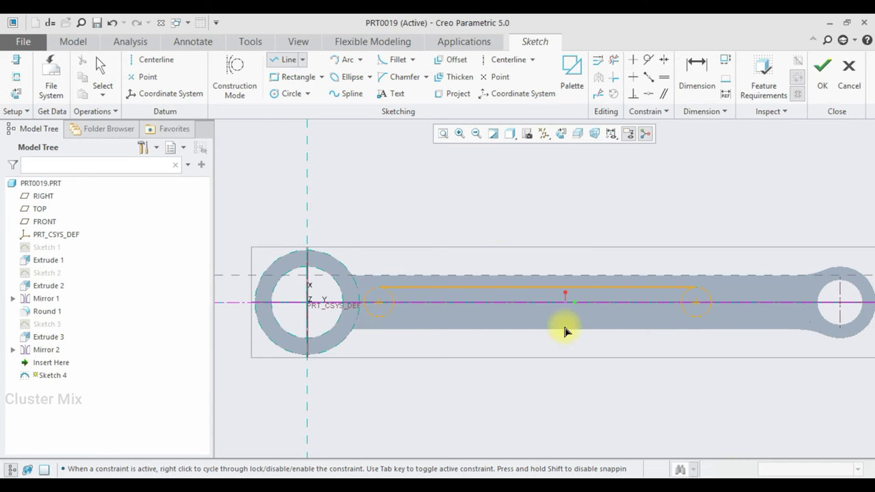
{"action": "middle_click", "coordinate": [696, 321]}
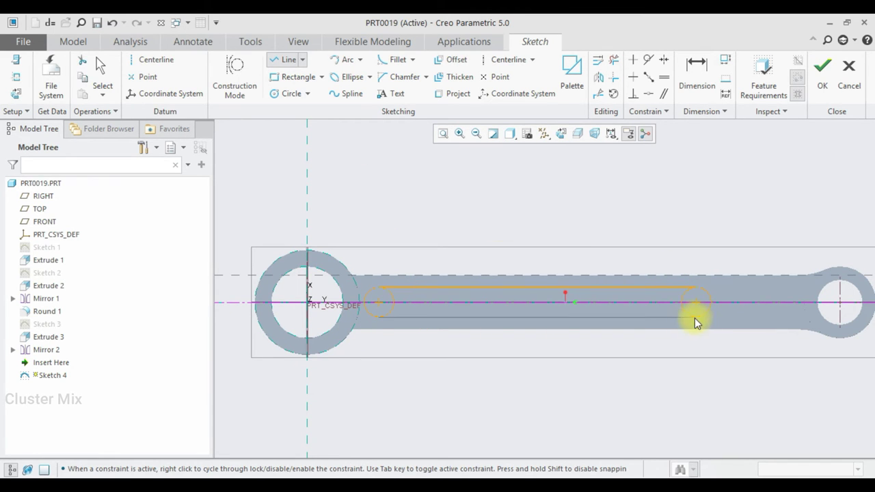
Trim away both circles' inner arcs, leaving a closed obround slot.
{"action": "left_click", "coordinate": [612, 59]}
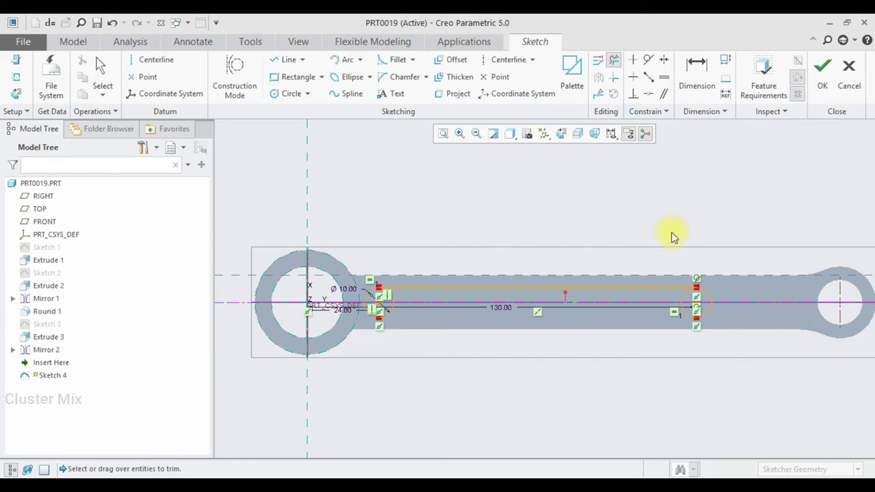
{"action": "scroll", "coordinate": [681, 322], "scroll_direction": "down", "scroll_amount": 2}
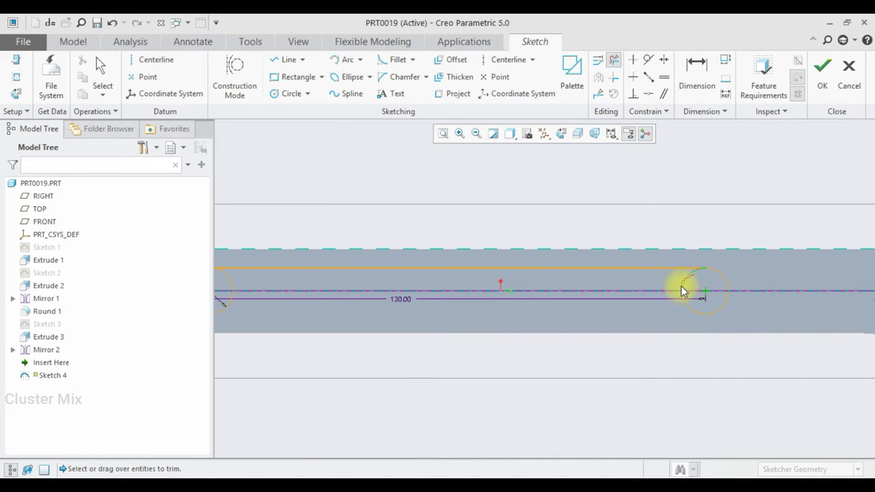
{"action": "left_click", "coordinate": [684, 300]}
{"action": "middle_click", "coordinate": [679, 299]}
{"action": "scroll", "coordinate": [679, 299], "scroll_direction": "up", "scroll_amount": 2}
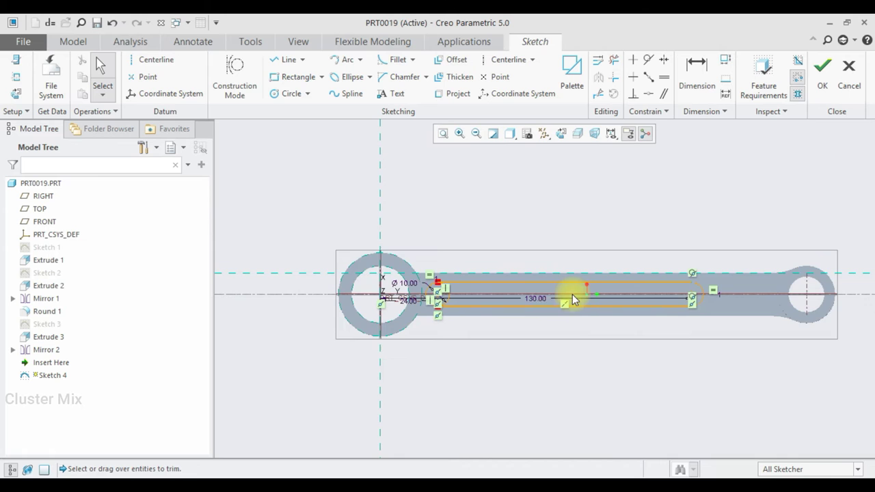
{"action": "scroll", "coordinate": [477, 307], "scroll_direction": "down", "scroll_amount": 2}
{"action": "scroll", "coordinate": [472, 307], "scroll_direction": "down", "scroll_amount": 1}
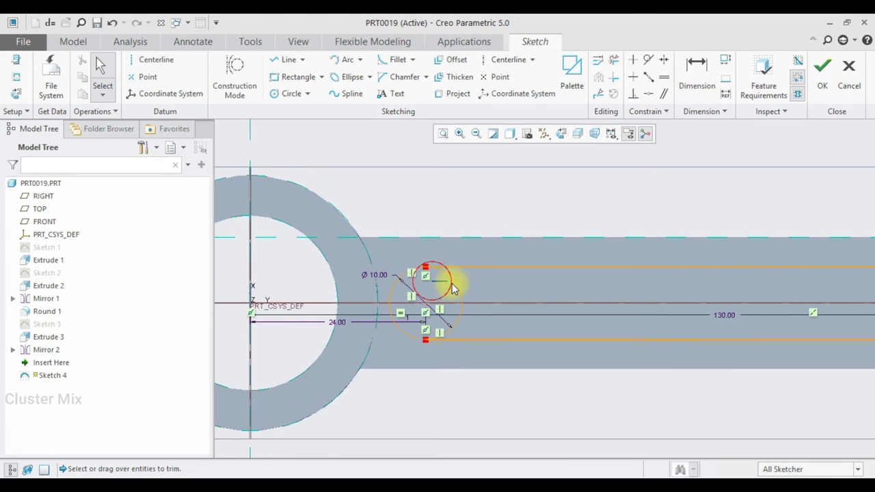
{"action": "left_click", "coordinate": [613, 61]}
{"action": "left_click_drag", "start_coordinate": [455, 284], "coordinate": [452, 314]}
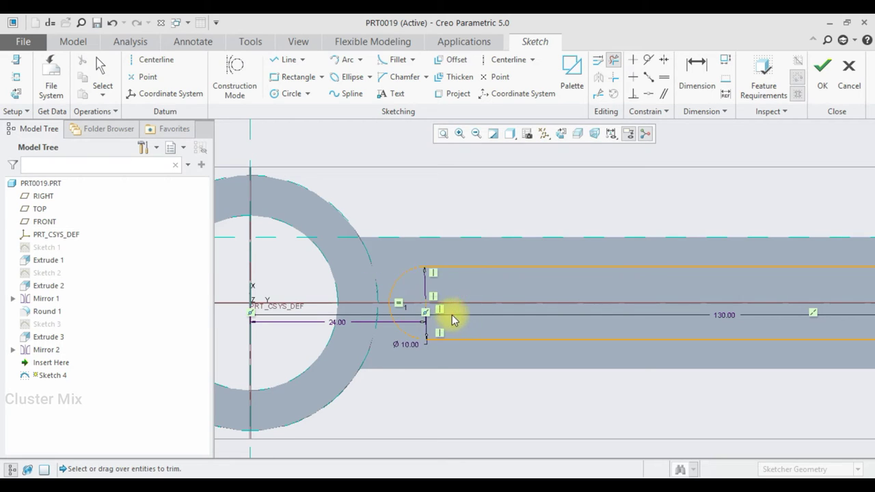
{"action": "middle_click", "coordinate": [452, 315]}
{"action": "scroll", "coordinate": [470, 307], "scroll_direction": "up", "scroll_amount": 3}
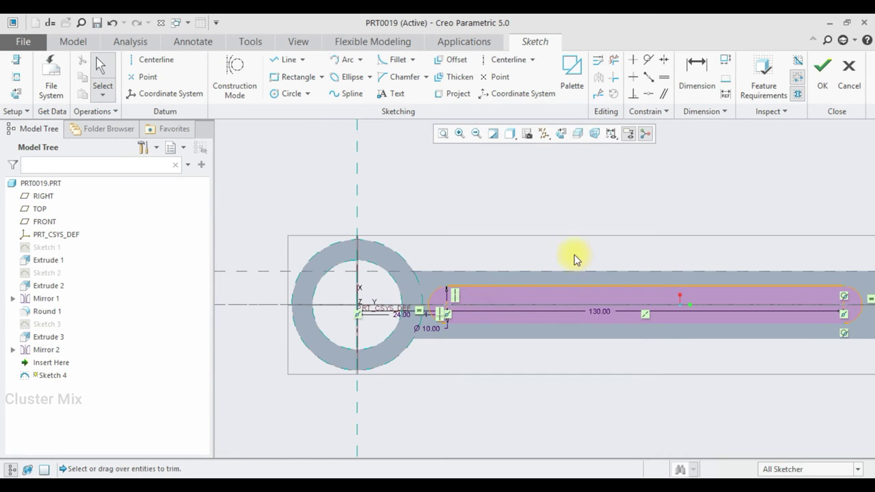
{"action": "scroll", "coordinate": [575, 259], "scroll_direction": "down", "scroll_amount": 1}
Dimension the slot's end-arc centres 130.00 apart.
{"action": "left_click", "coordinate": [693, 72]}
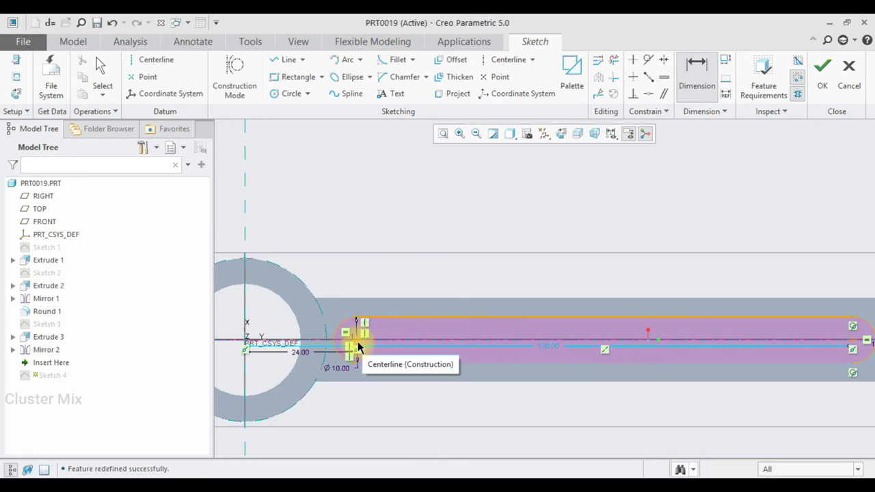
{"action": "scroll", "coordinate": [346, 348], "scroll_direction": "down", "scroll_amount": 3}
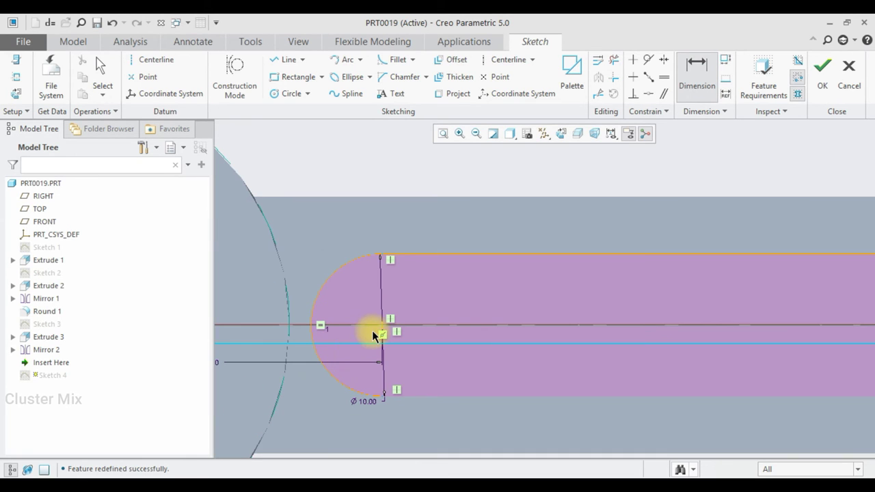
{"action": "scroll", "coordinate": [378, 332], "scroll_direction": "up", "scroll_amount": 1}
{"action": "scroll", "coordinate": [645, 332], "scroll_direction": "up", "scroll_amount": 4}
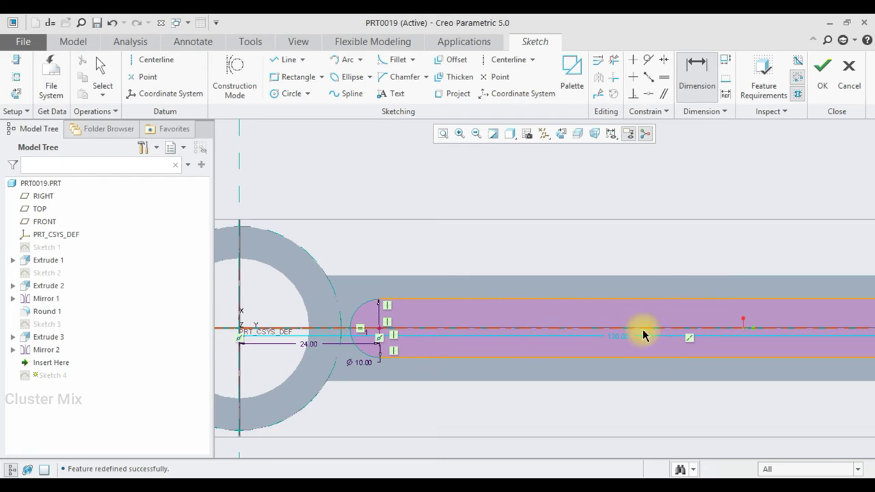
{"action": "scroll", "coordinate": [727, 347], "scroll_direction": "up", "scroll_amount": 1}
{"action": "scroll", "coordinate": [711, 342], "scroll_direction": "down", "scroll_amount": 2}
{"action": "scroll", "coordinate": [727, 346], "scroll_direction": "down", "scroll_amount": 2}
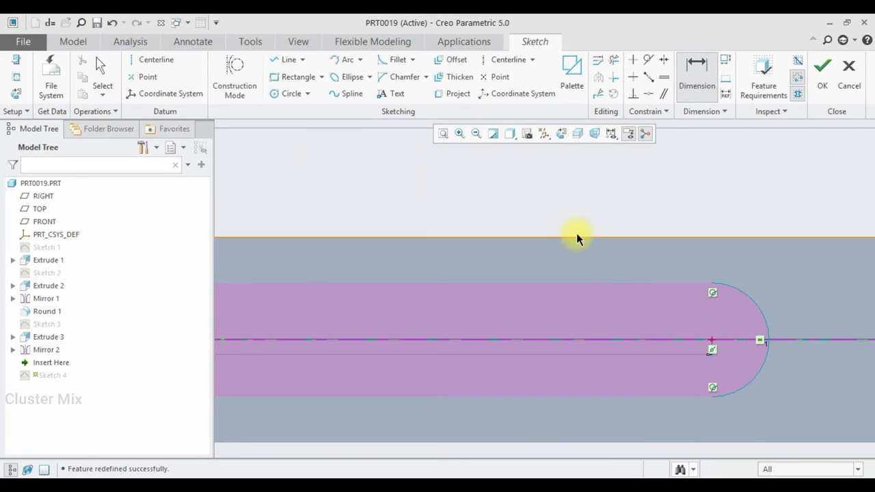
{"action": "middle_click", "coordinate": [497, 192]}
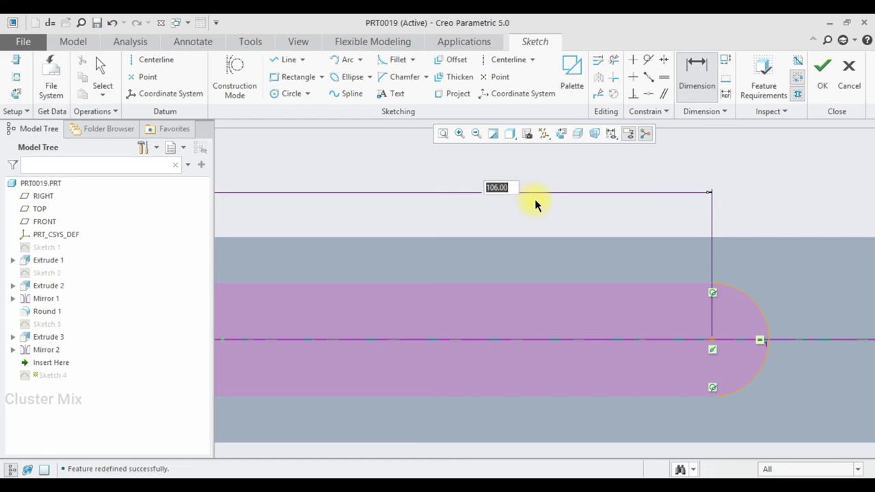
{"action": "type", "text": "130"}
{"action": "key", "text": "Return"}
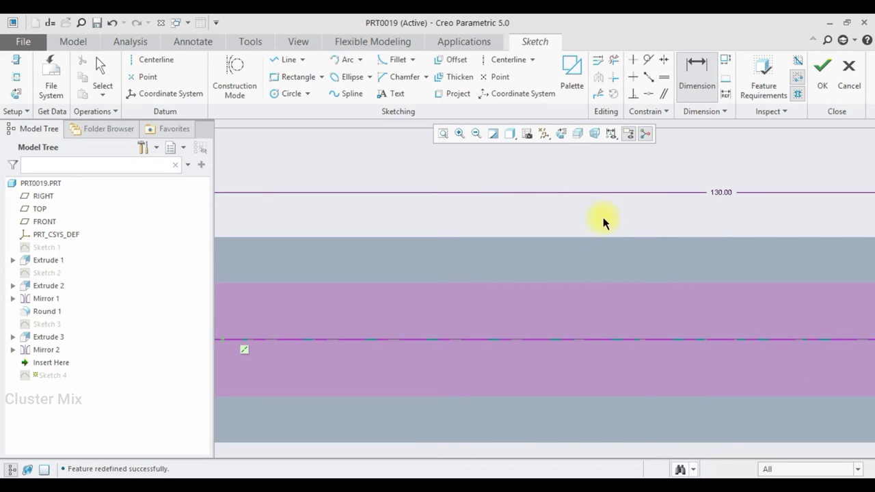
Zoom and tilt the view to check the dimensioned slot in 3D.
{"action": "scroll", "coordinate": [607, 237], "scroll_direction": "up", "scroll_amount": 2}
{"action": "scroll", "coordinate": [607, 236], "scroll_direction": "up", "scroll_amount": 2}
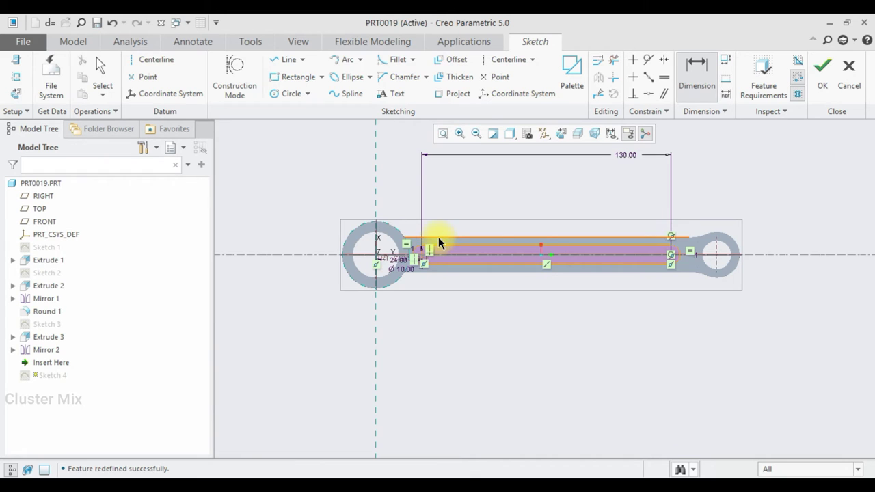
{"action": "scroll", "coordinate": [469, 240], "scroll_direction": "down", "scroll_amount": 1}
{"action": "scroll", "coordinate": [467, 243], "scroll_direction": "down", "scroll_amount": 2}
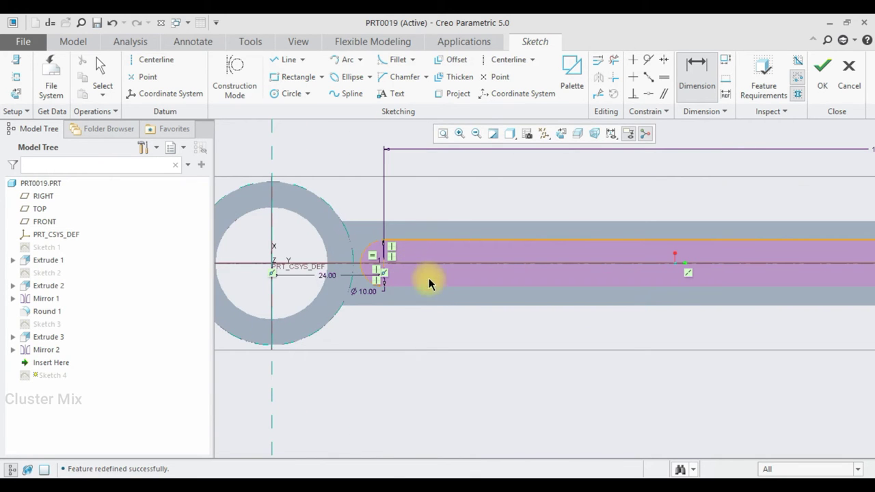
{"action": "mouse_move", "coordinate": [431, 288]}
{"action": "middle_mouse_down"}
{"action": "mouse_move", "coordinate": [432, 279]}
{"action": "mouse_move", "coordinate": [431, 296]}
{"action": "mouse_move", "coordinate": [410, 309]}
{"action": "middle_mouse_up"}
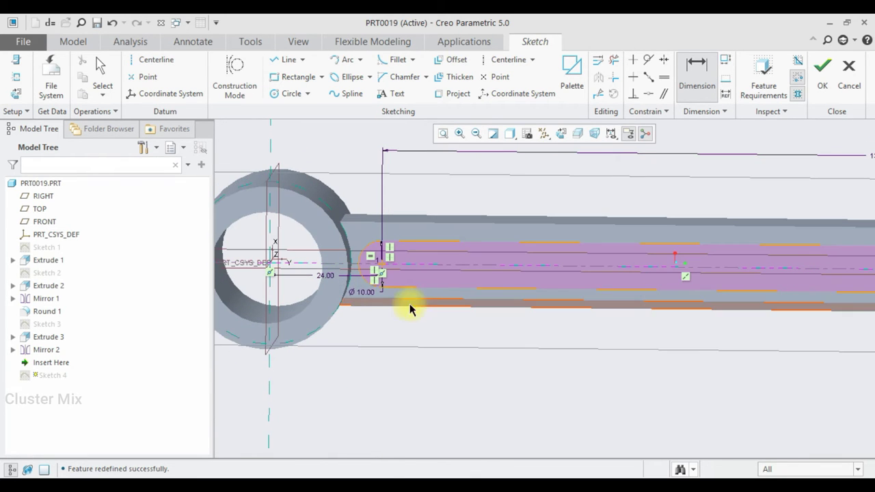
{"action": "scroll", "coordinate": [401, 313], "scroll_direction": "up", "scroll_amount": 2}
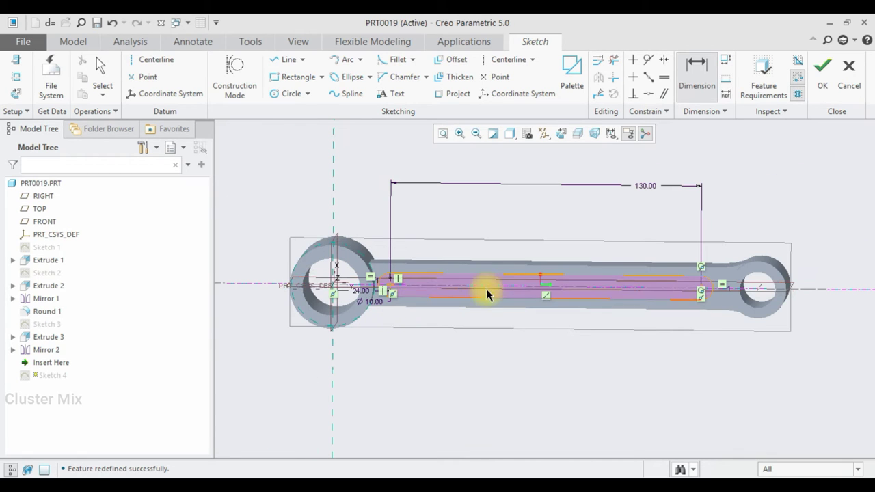
Finish the slot sketch and extrude it as a material-removing cut.
{"action": "left_click", "coordinate": [820, 84]}
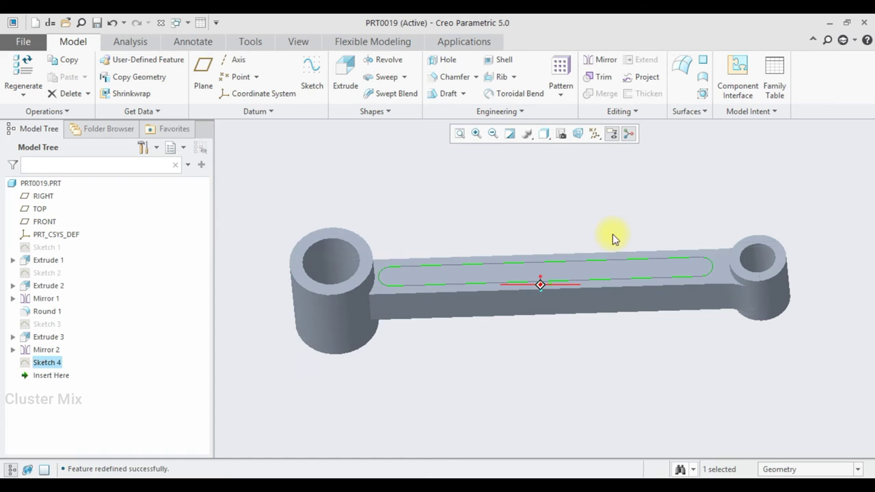
{"action": "left_click", "coordinate": [349, 81]}
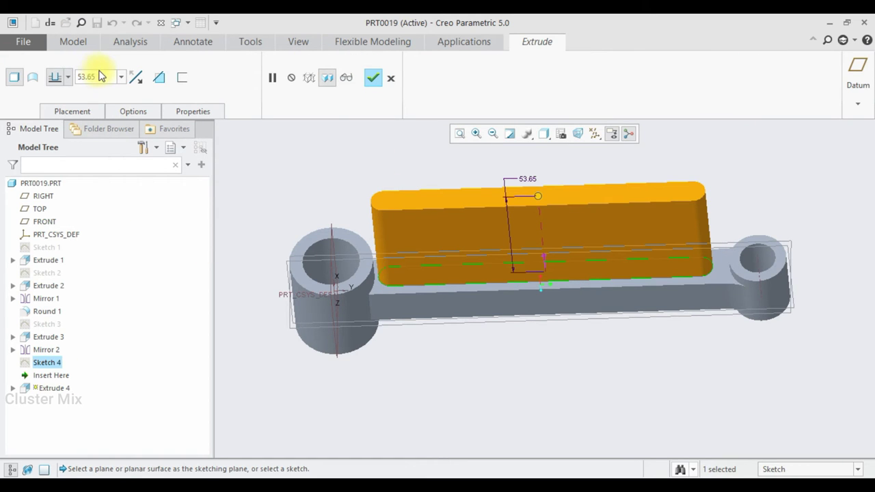
{"action": "left_click", "coordinate": [130, 114]}
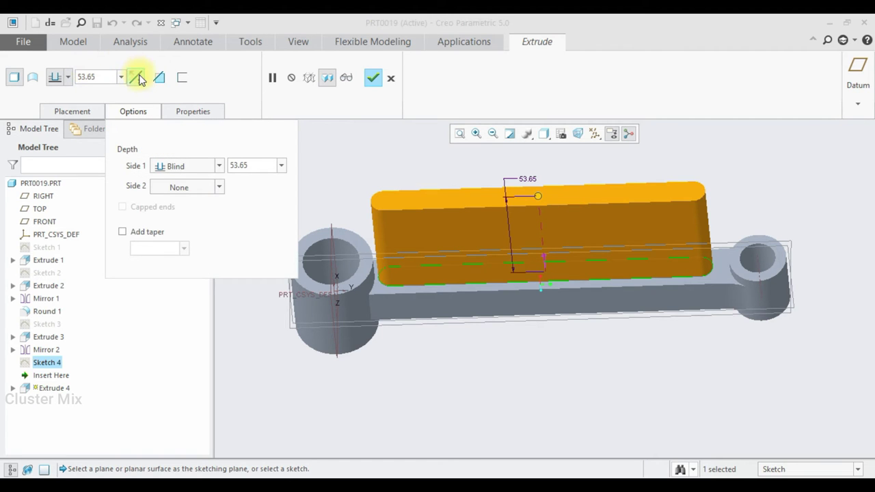
{"action": "left_click", "coordinate": [159, 78]}
Give the pocket's second side a Blind 6.50 depth and complete Extrude 4.
{"action": "left_click", "coordinate": [190, 183]}
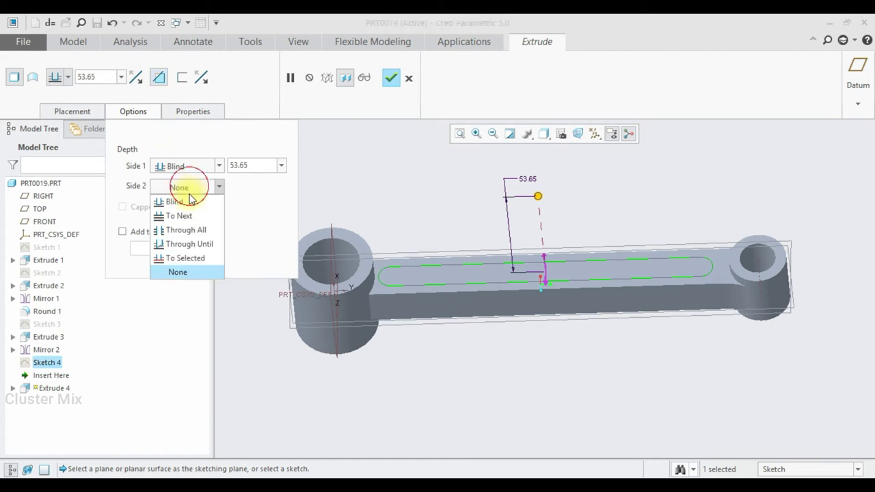
{"action": "left_click", "coordinate": [183, 201]}
{"action": "left_click_drag", "start_coordinate": [251, 192], "coordinate": [226, 187]}
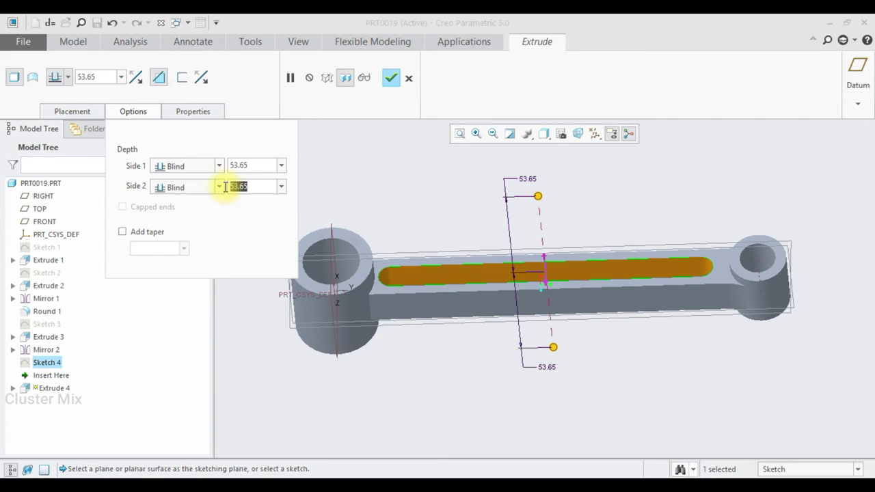
{"action": "type", "text": "6.5"}
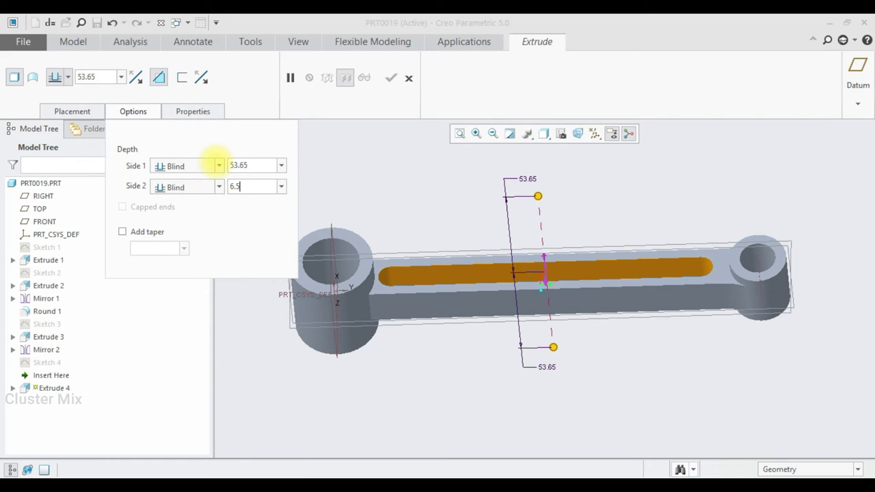
{"action": "key", "text": "Return"}
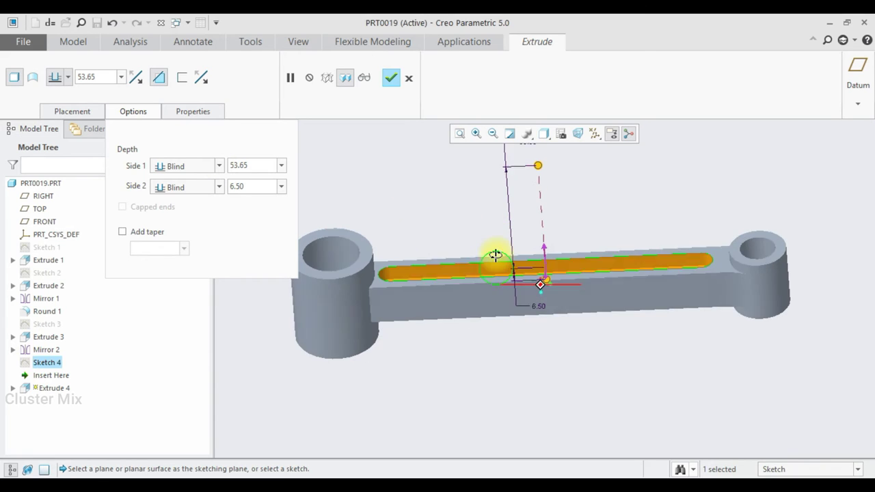
{"action": "left_click", "coordinate": [390, 78]}
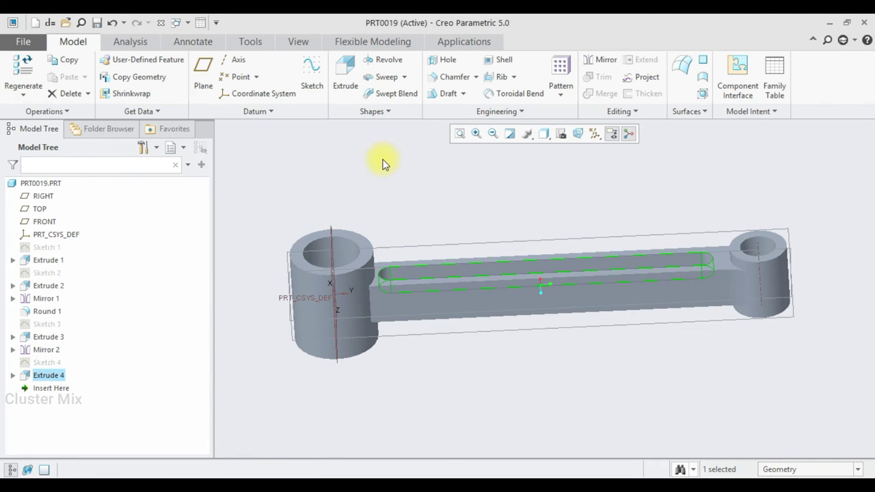
Orbit the part to inspect the new slot pocket in the shank.
{"action": "scroll", "coordinate": [510, 311], "scroll_direction": "down", "scroll_amount": 2}
{"action": "scroll", "coordinate": [511, 311], "scroll_direction": "up", "scroll_amount": 2}
{"action": "mouse_move", "coordinate": [510, 312]}
{"action": "middle_mouse_down"}
{"action": "mouse_move", "coordinate": [503, 324]}
{"action": "mouse_move", "coordinate": [524, 301]}
{"action": "mouse_move", "coordinate": [511, 319]}
{"action": "middle_mouse_up"}
{"action": "left_click", "coordinate": [511, 319]}
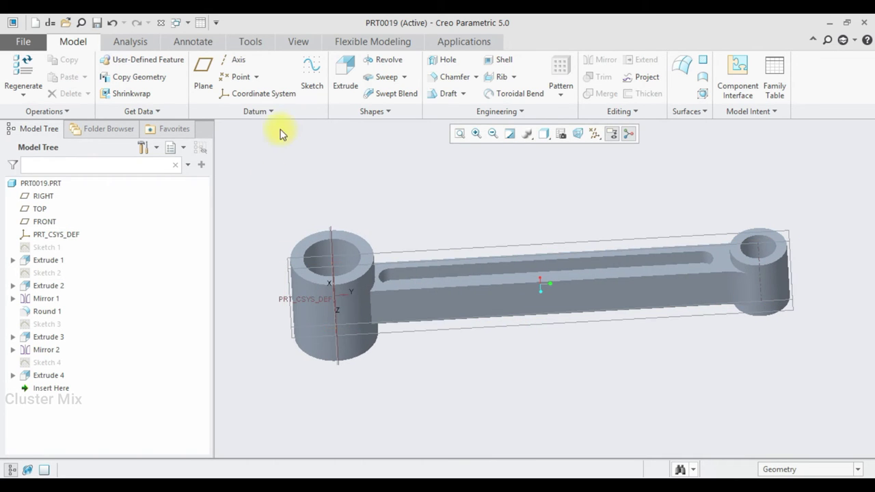
Mirror the Extrude 4 slot pocket about the FRONT plane, creating Mirror 3.
{"action": "left_click", "coordinate": [44, 376]}
{"action": "left_click", "coordinate": [67, 319]}
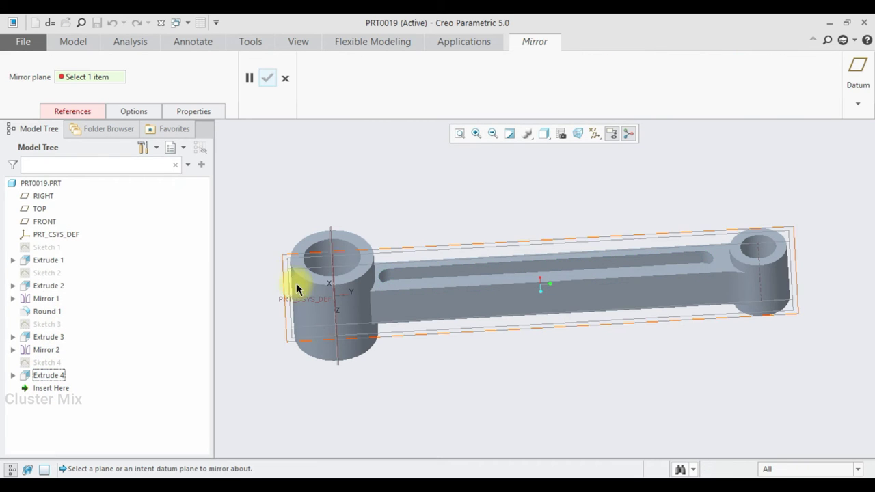
{"action": "left_click", "coordinate": [290, 314]}
{"action": "middle_click_drag", "start_coordinate": [500, 344], "coordinate": [501, 283]}
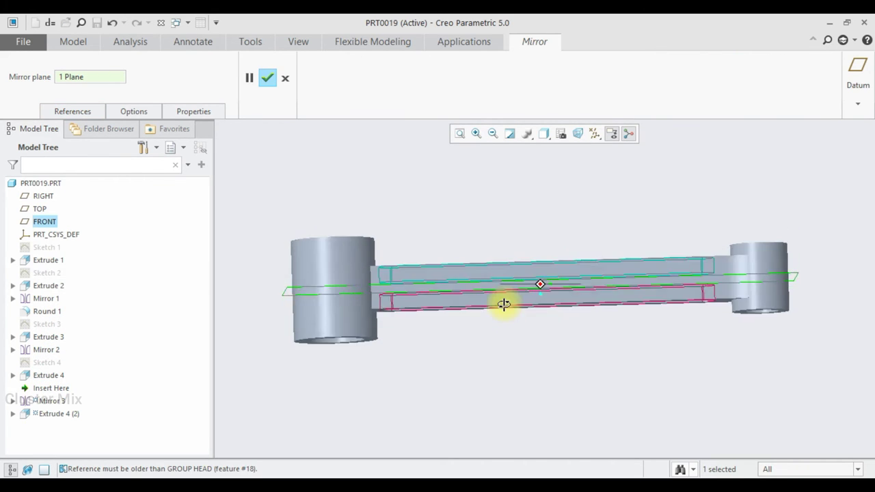
{"action": "left_click", "coordinate": [267, 77]}
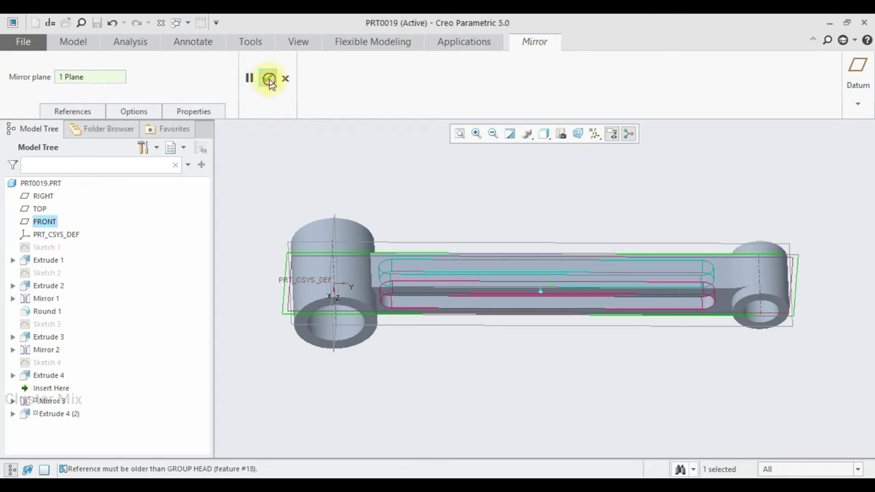
Orbit to an oblique view showing both pocketed faces of the shank.
{"action": "left_click", "coordinate": [460, 206]}
{"action": "mouse_move", "coordinate": [605, 351]}
{"action": "middle_mouse_down"}
{"action": "mouse_move", "coordinate": [618, 417]}
{"action": "mouse_move", "coordinate": [744, 443]}
{"action": "middle_mouse_up"}
{"action": "middle_click_drag", "start_coordinate": [809, 465], "coordinate": [650, 331]}
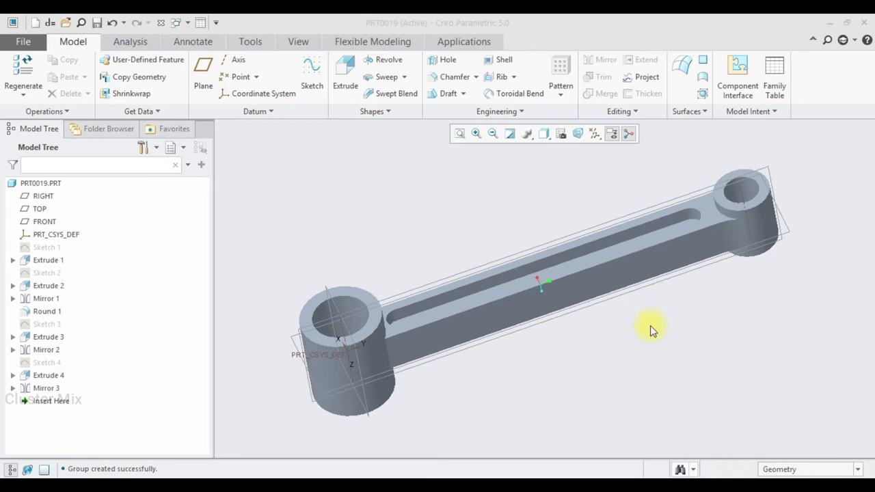
Start a Save a Copy of PRT0019 into the Desktop's radial engine folder.
{"action": "left_click", "coordinate": [28, 42]}
{"action": "mouse_move", "coordinate": [40, 134]}
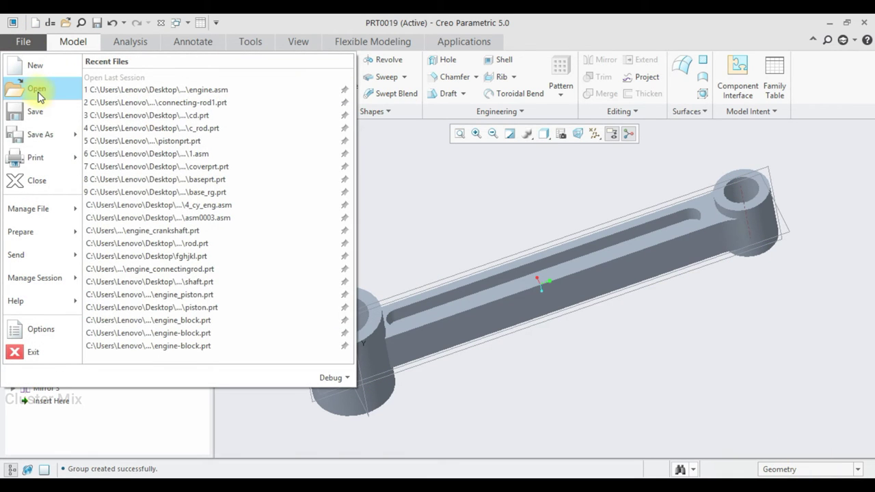
{"action": "left_click", "coordinate": [28, 135]}
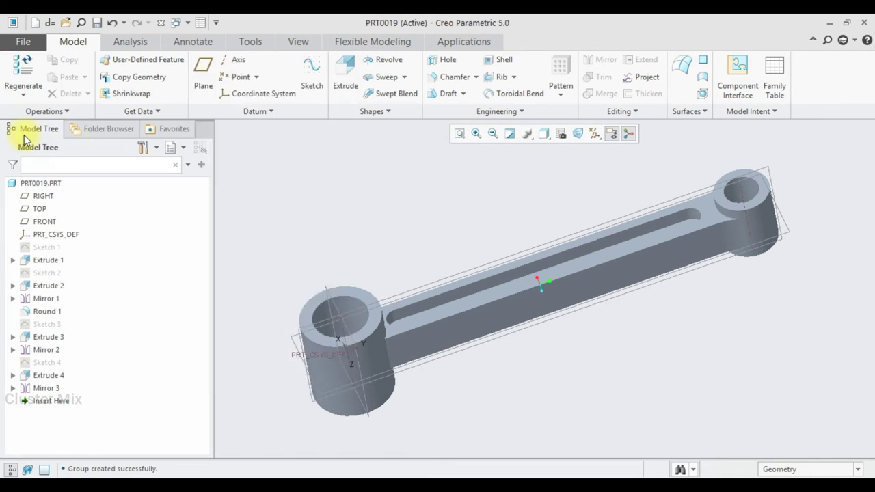
{"action": "left_click", "coordinate": [229, 147]}
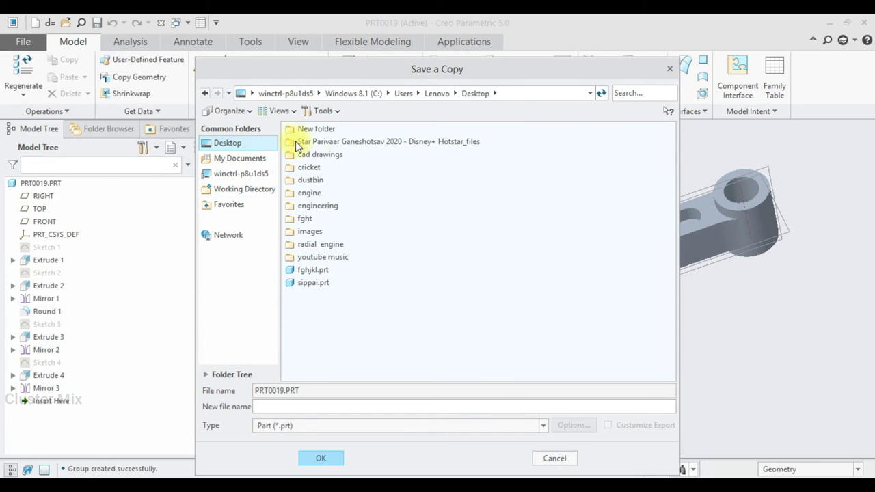
{"action": "double_click", "coordinate": [324, 244]}
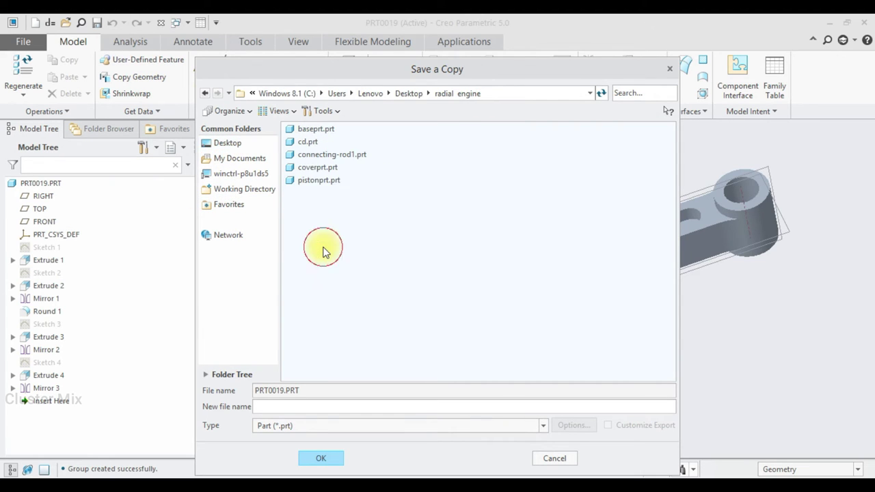
{"action": "left_click", "coordinate": [270, 406]}
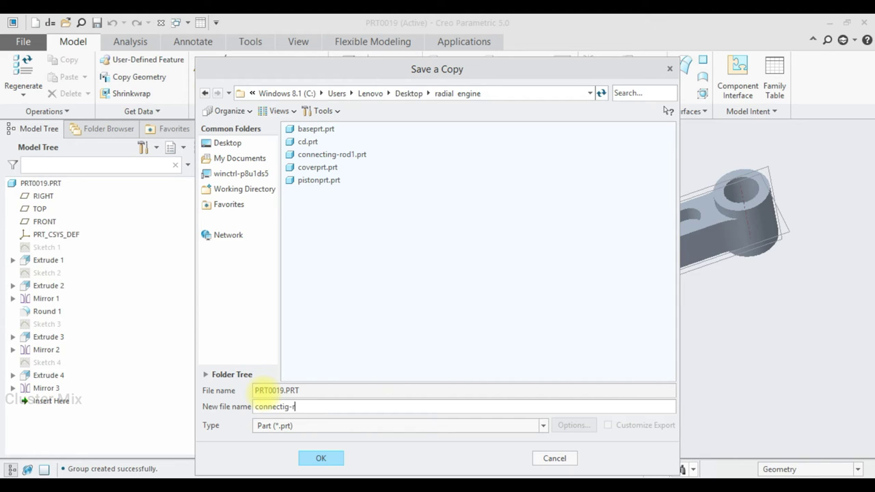
Name the copied part connectig-rod2 and confirm the save.
{"action": "type", "text": "od2"}
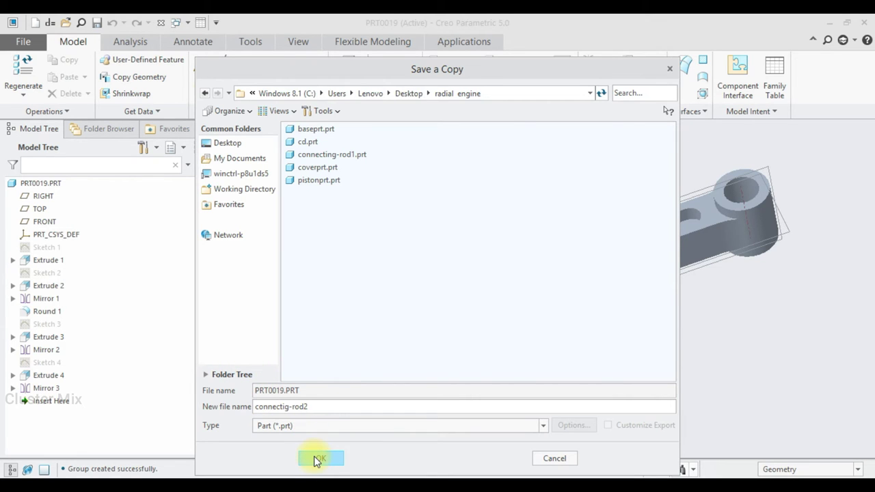
{"action": "left_click", "coordinate": [316, 460]}
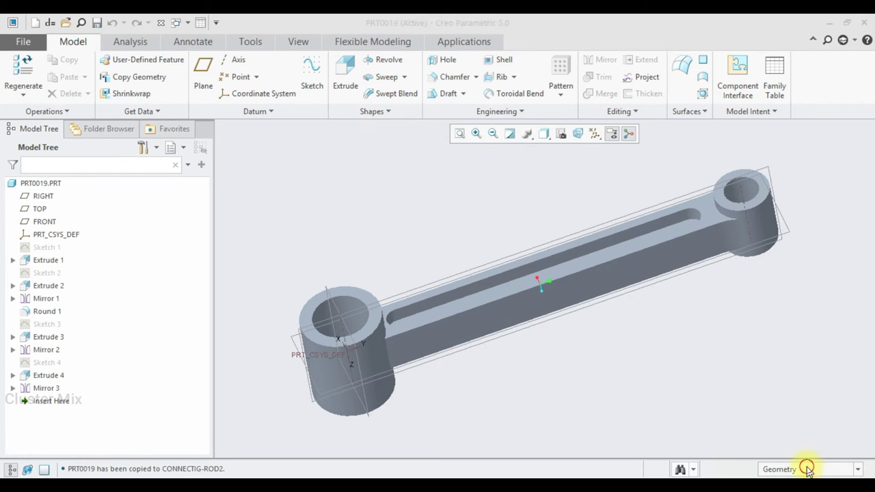
Create new solid part PRT0019 using the mmns_part_solid template instead of the default.
{"action": "left_click", "coordinate": [15, 72]}
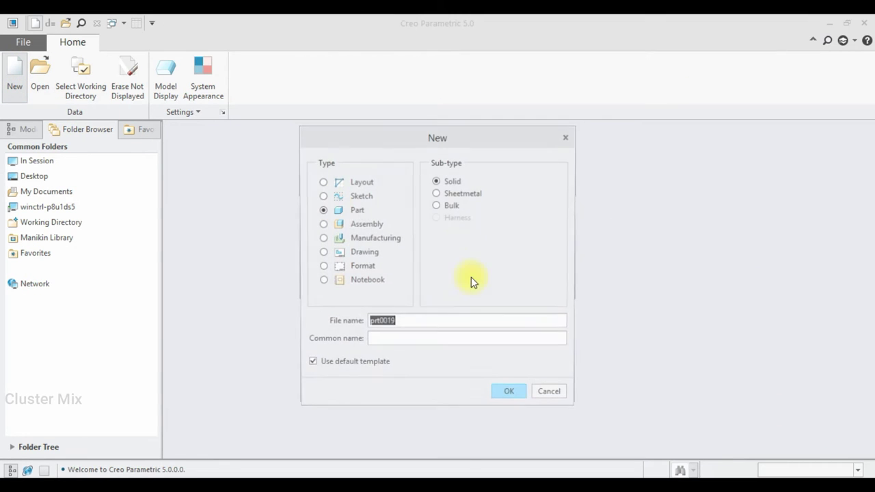
{"action": "left_click", "coordinate": [359, 366]}
{"action": "left_click", "coordinate": [510, 395]}
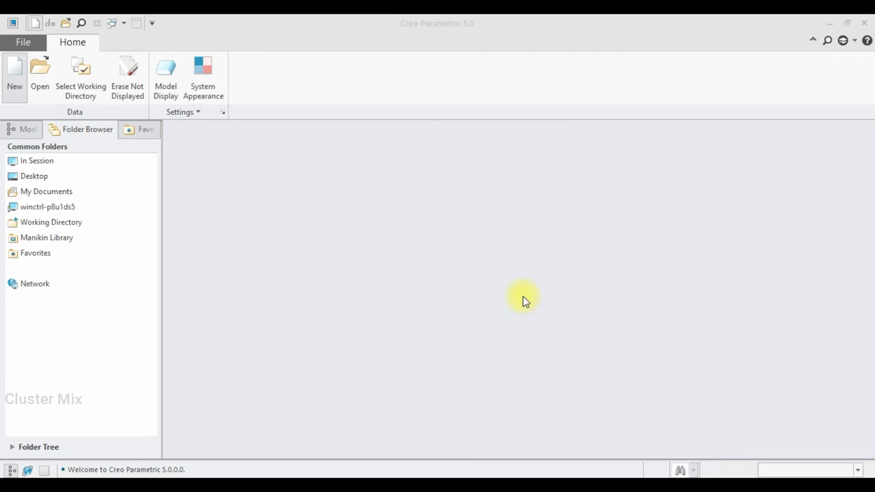
{"action": "left_click_drag", "start_coordinate": [540, 194], "coordinate": [545, 211]}
{"action": "double_click", "coordinate": [362, 190]}
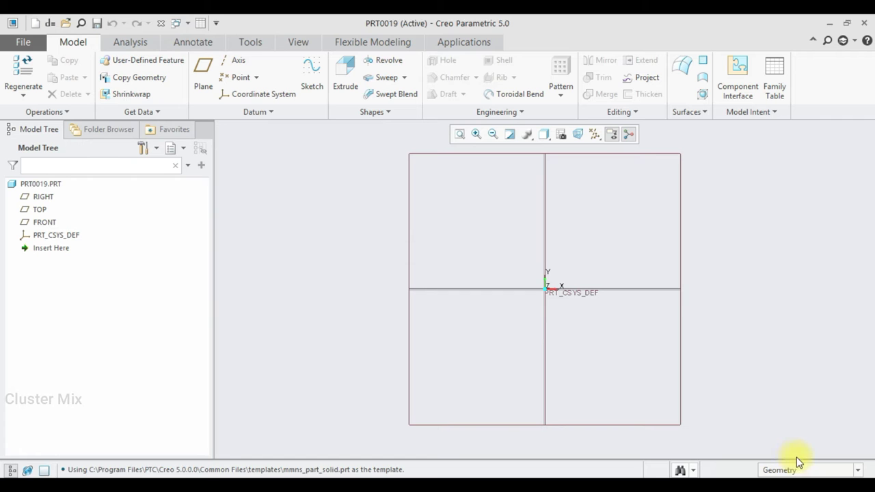
Start a sketch on the FRONT plane and draw the right-side profile lines.
{"action": "left_click", "coordinate": [44, 223]}
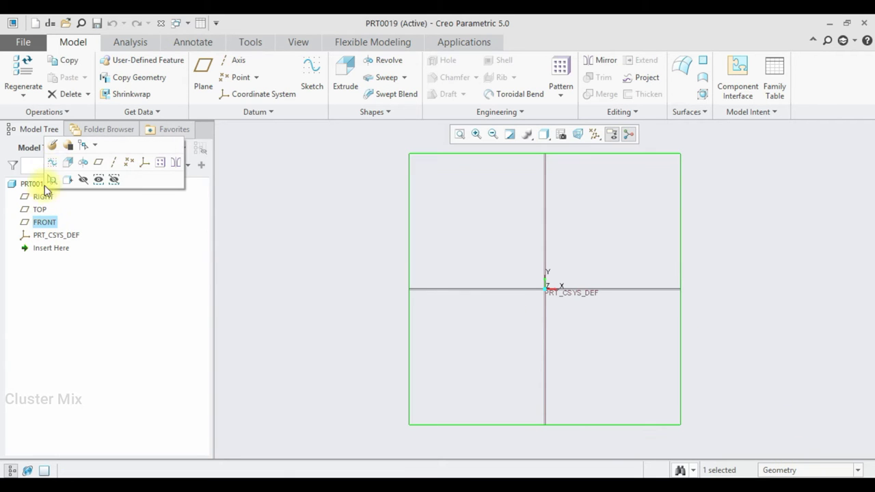
{"action": "left_click", "coordinate": [52, 162]}
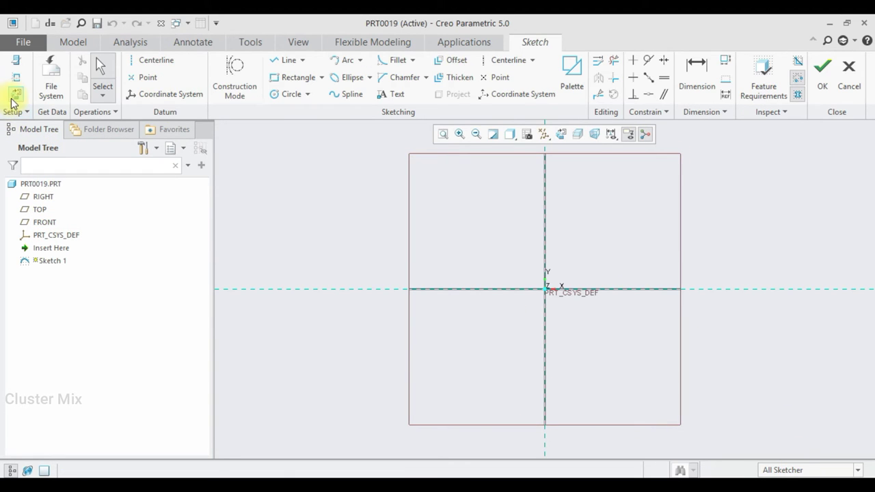
{"action": "left_click", "coordinate": [277, 60]}
{"action": "left_click", "coordinate": [628, 289]}
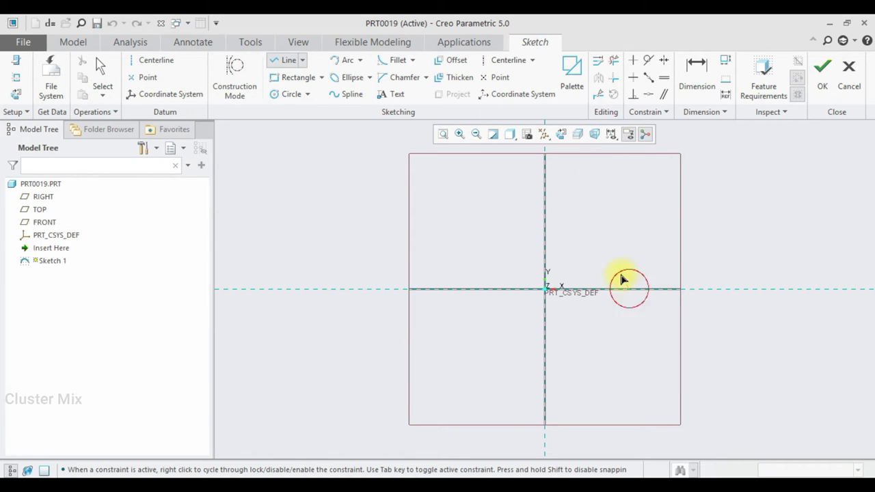
{"action": "left_click", "coordinate": [628, 235]}
{"action": "left_click", "coordinate": [545, 234]}
{"action": "middle_click", "coordinate": [602, 233]}
{"action": "middle_click", "coordinate": [602, 245]}
{"action": "scroll", "coordinate": [602, 245], "scroll_direction": "down", "scroll_amount": 3}
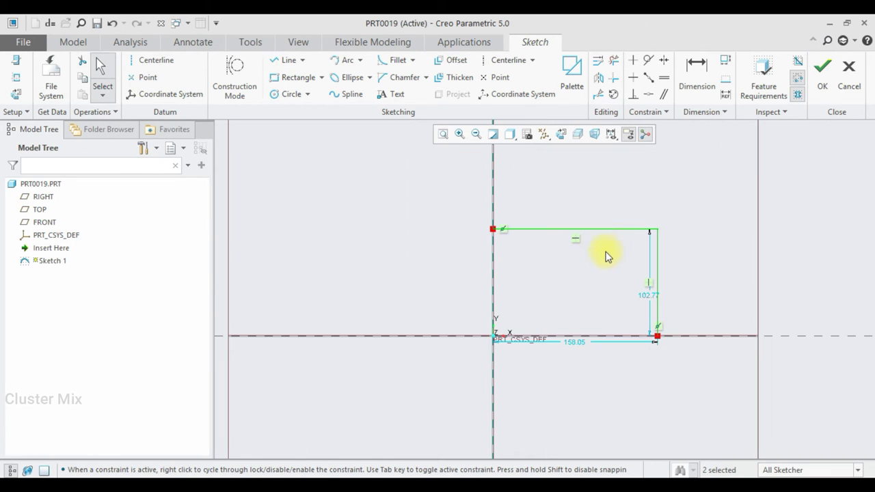
Dimension the profile 37 wide and 62 tall.
{"action": "double_click", "coordinate": [572, 343]}
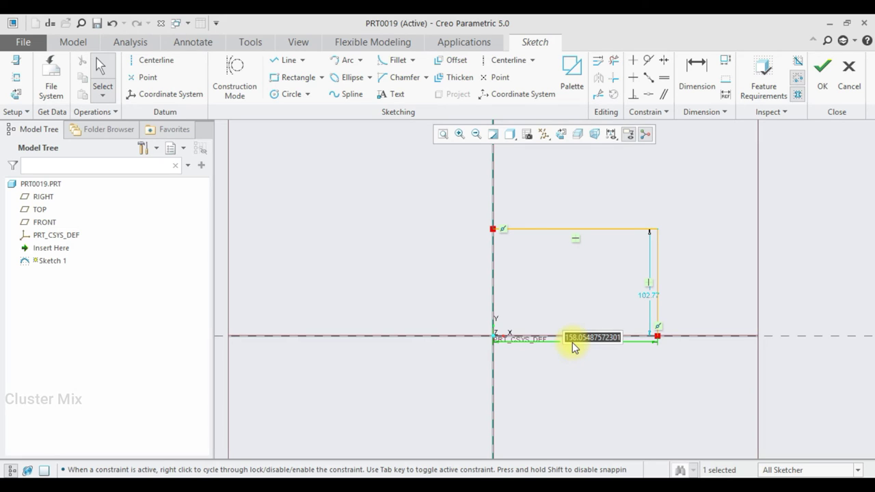
{"action": "type", "text": "37"}
{"action": "key", "text": "Return"}
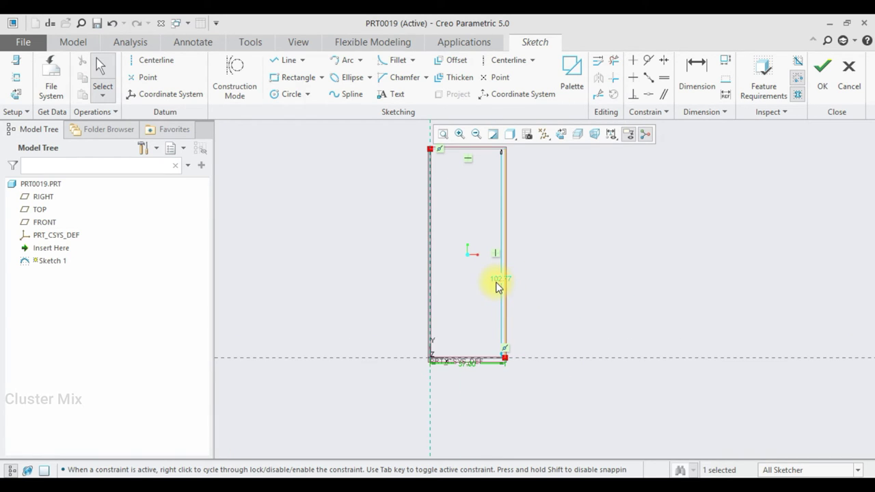
{"action": "double_click", "coordinate": [501, 277]}
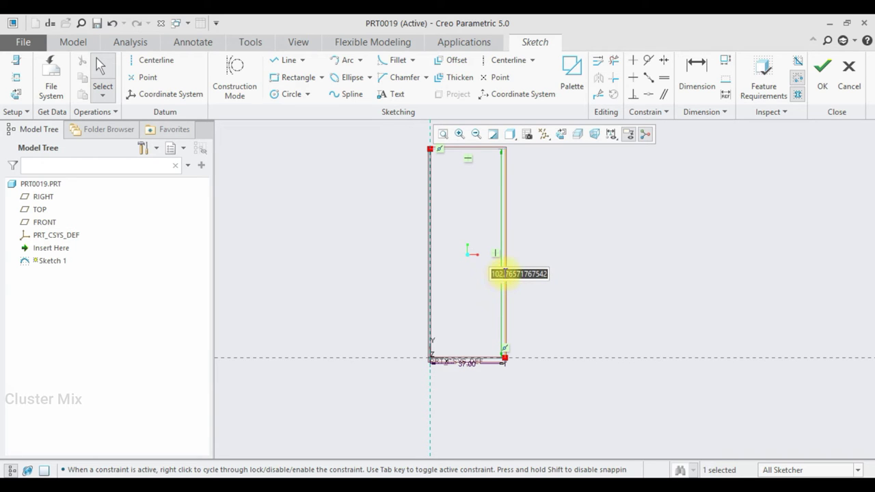
{"action": "type", "text": "6"}
{"action": "key", "text": "Return"}
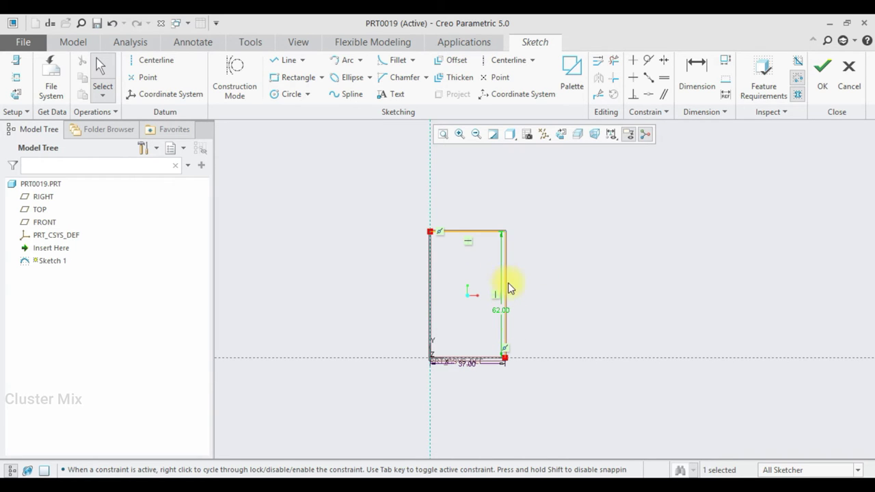
{"action": "scroll", "coordinate": [512, 308], "scroll_direction": "up", "scroll_amount": 2}
{"action": "scroll", "coordinate": [499, 280], "scroll_direction": "up", "scroll_amount": 2}
{"action": "scroll", "coordinate": [459, 222], "scroll_direction": "down", "scroll_amount": 4}
Add a short line beside the bottom corner and set its length to 10.
{"action": "left_click", "coordinate": [288, 60]}
{"action": "scroll", "coordinate": [445, 279], "scroll_direction": "up", "scroll_amount": 2}
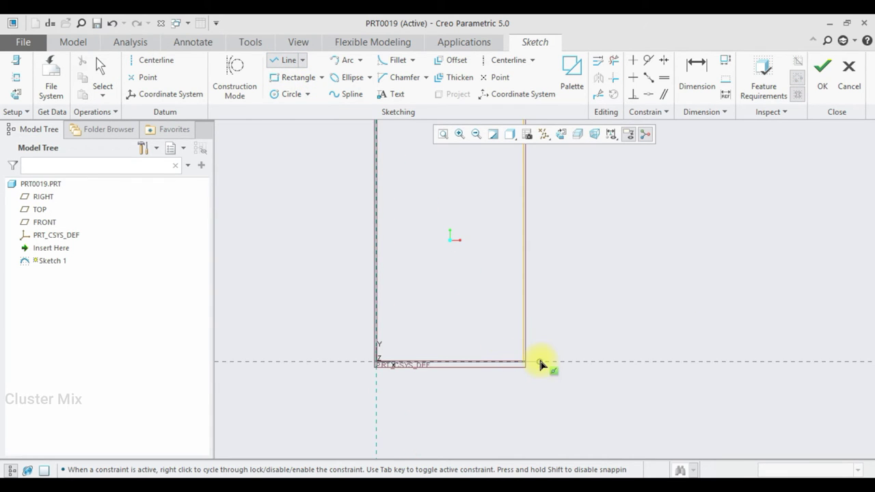
{"action": "left_click", "coordinate": [547, 362]}
{"action": "middle_click", "coordinate": [549, 364]}
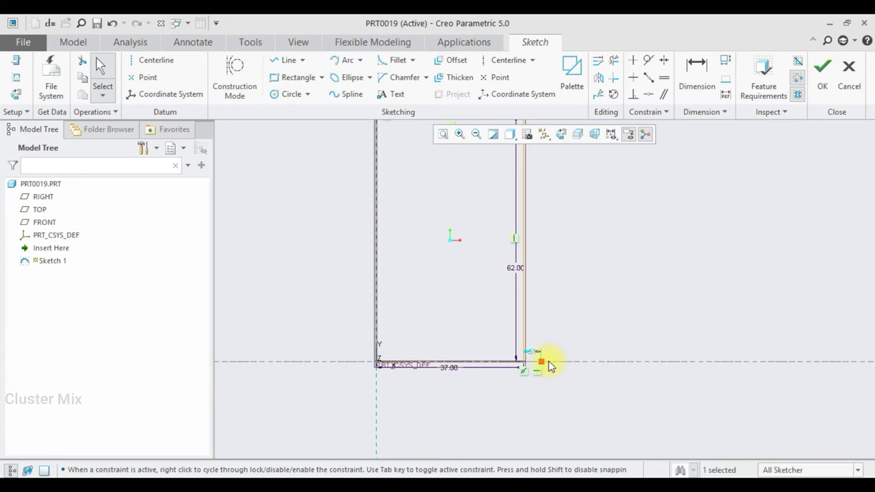
{"action": "scroll", "coordinate": [542, 365], "scroll_direction": "up", "scroll_amount": 3}
{"action": "double_click", "coordinate": [515, 334]}
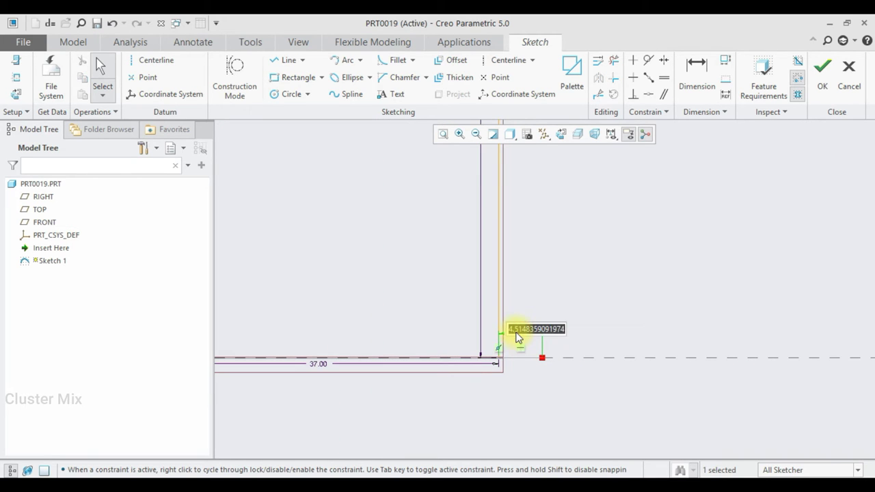
{"action": "type", "text": "10"}
{"action": "key", "text": "Return"}
{"action": "scroll", "coordinate": [601, 342], "scroll_direction": "down", "scroll_amount": 3}
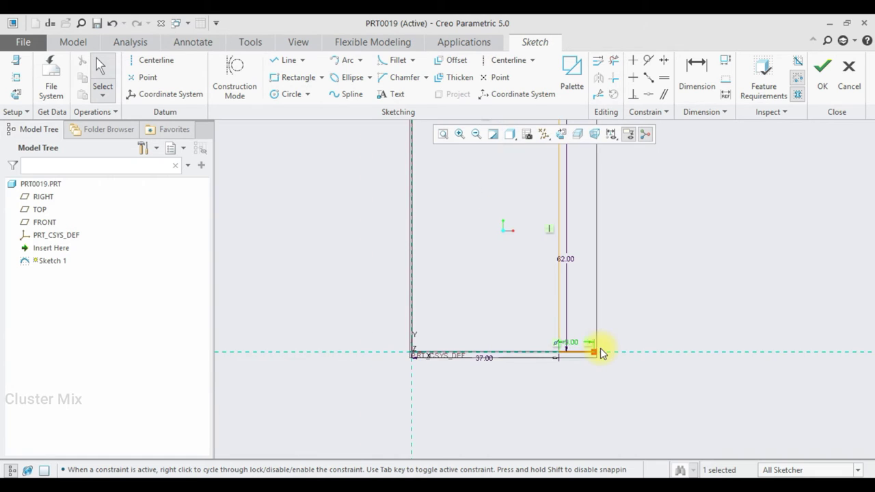
{"action": "scroll", "coordinate": [601, 348], "scroll_direction": "down", "scroll_amount": 2}
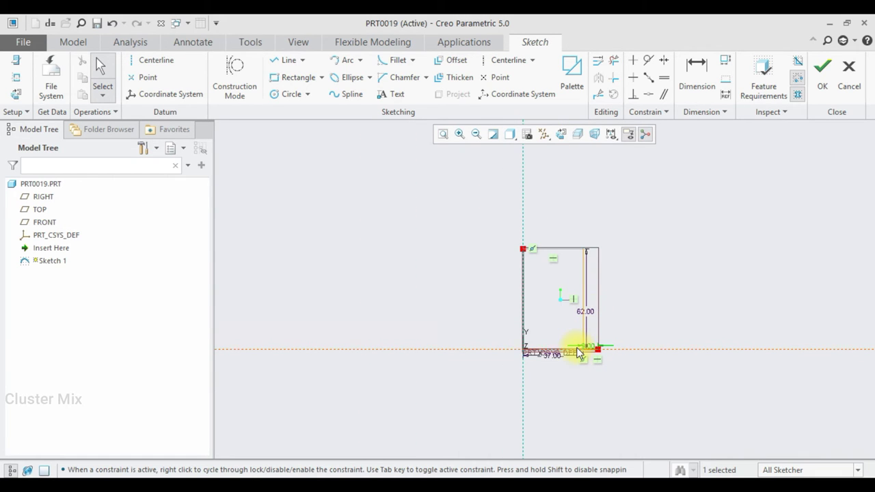
{"action": "scroll", "coordinate": [605, 352], "scroll_direction": "up", "scroll_amount": 2}
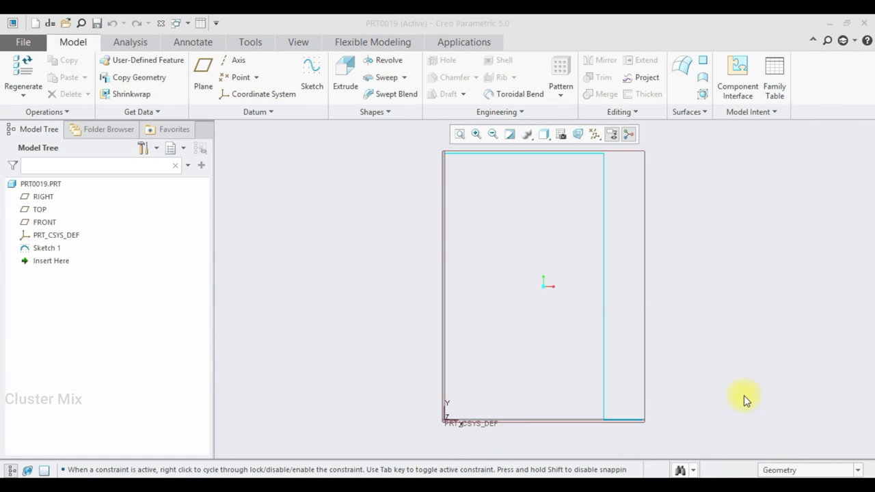
Undo the last change and add a 5-tall vertical line at the bottom-right corner.
{"action": "key", "text": "ctrl+z"}
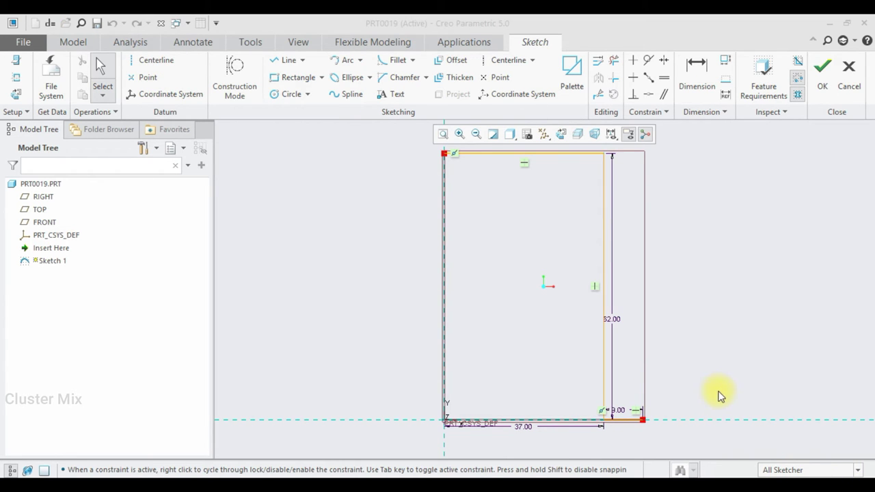
{"action": "left_click", "coordinate": [283, 61]}
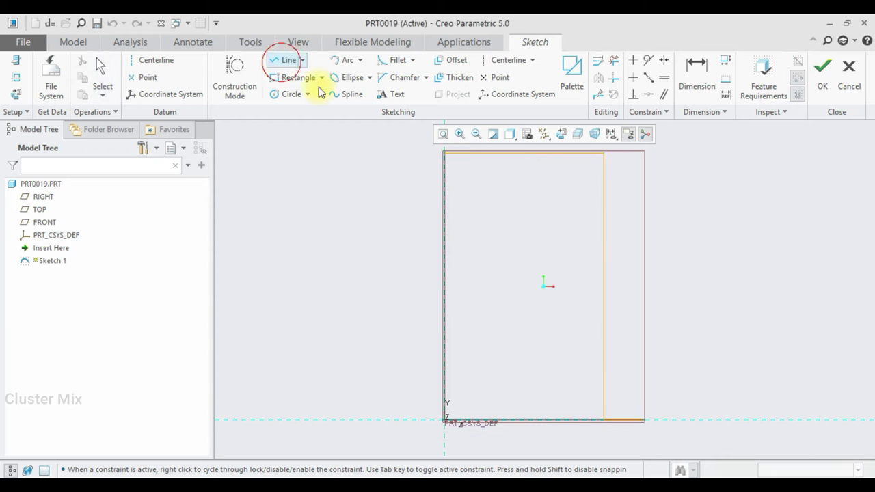
{"action": "left_click", "coordinate": [643, 420]}
{"action": "scroll", "coordinate": [650, 368], "scroll_direction": "up", "scroll_amount": 2}
{"action": "scroll", "coordinate": [645, 370], "scroll_direction": "down", "scroll_amount": 3}
{"action": "scroll", "coordinate": [643, 369], "scroll_direction": "down", "scroll_amount": 2}
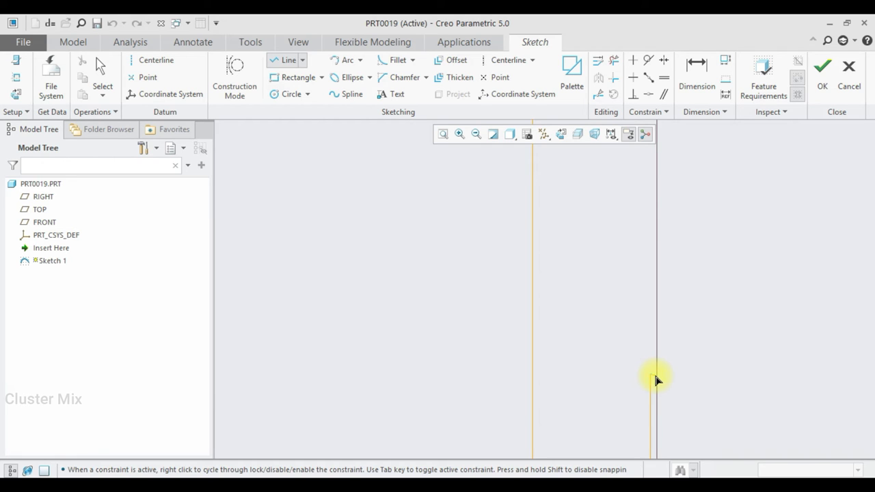
{"action": "left_click", "coordinate": [650, 375]}
{"action": "middle_click", "coordinate": [650, 382]}
{"action": "double_click", "coordinate": [621, 428]}
{"action": "type", "text": "5"}
{"action": "key", "text": "Return"}
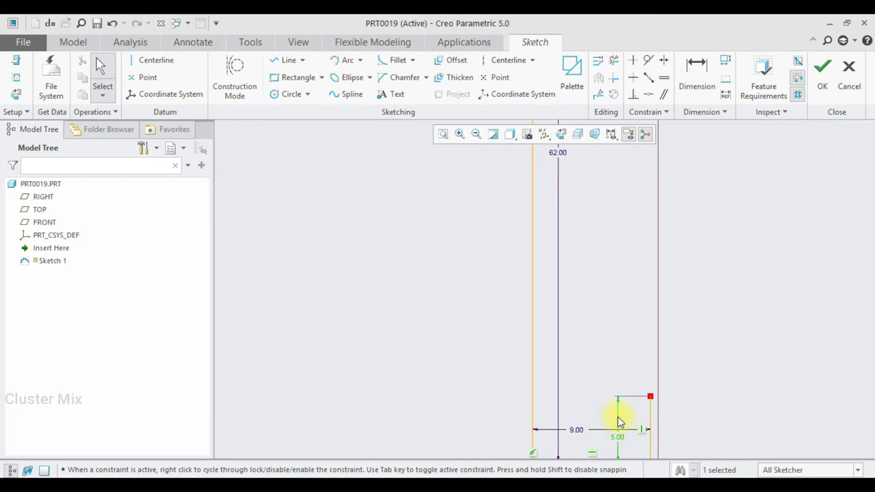
Draw the stepped inner outline up to the top corner with a 2 notch height.
{"action": "left_click", "coordinate": [285, 60]}
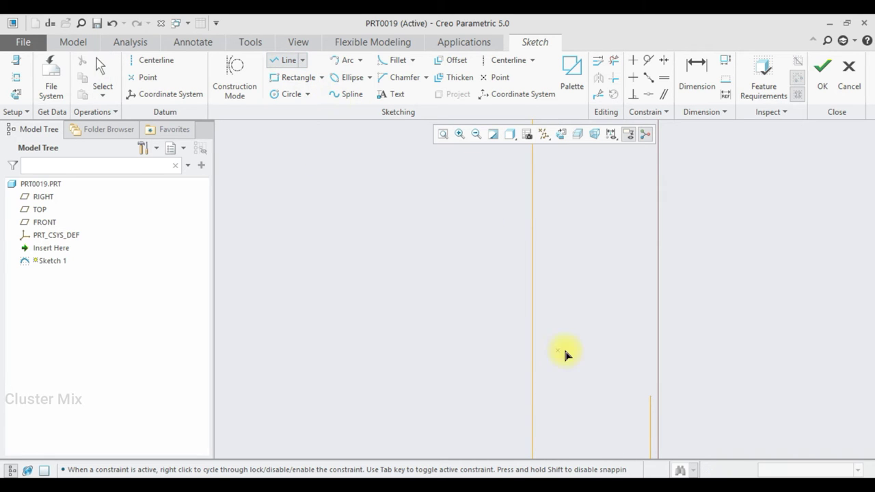
{"action": "left_click", "coordinate": [650, 397]}
{"action": "left_click", "coordinate": [611, 397]}
{"action": "left_click", "coordinate": [611, 348]}
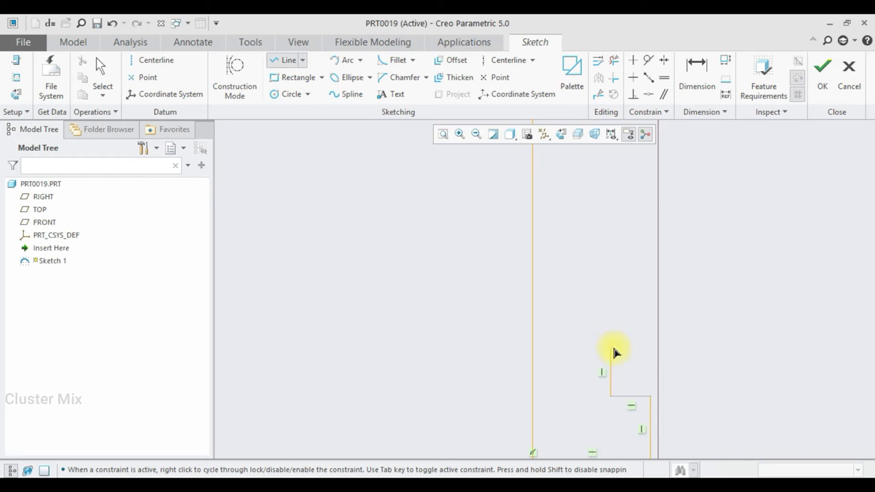
{"action": "left_click", "coordinate": [649, 349]}
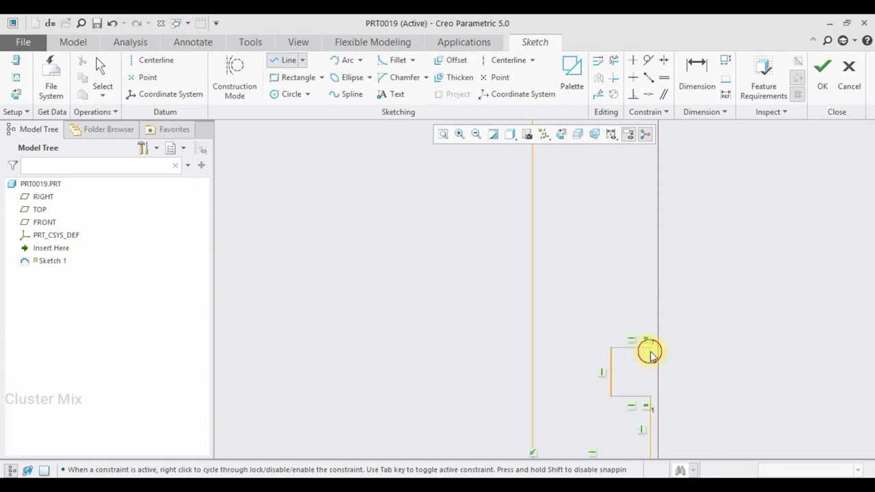
{"action": "left_click", "coordinate": [650, 165]}
{"action": "middle_click", "coordinate": [650, 164]}
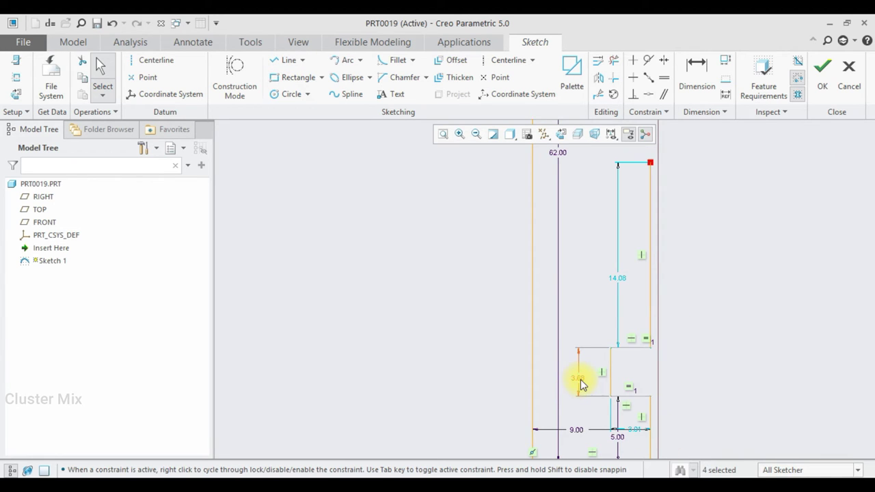
{"action": "double_click", "coordinate": [582, 380]}
{"action": "type", "text": "2"}
{"action": "key", "text": "Return"}
Review the step width and 14.08 height dimensions, then accept the sketch.
{"action": "scroll", "coordinate": [625, 409], "scroll_direction": "up", "scroll_amount": 3}
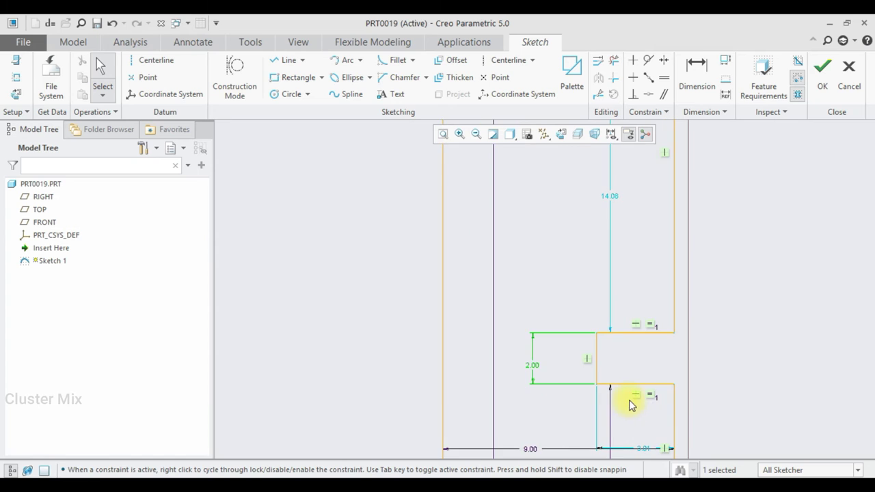
{"action": "scroll", "coordinate": [630, 404], "scroll_direction": "down", "scroll_amount": 1}
{"action": "scroll", "coordinate": [633, 403], "scroll_direction": "up", "scroll_amount": 2}
{"action": "scroll", "coordinate": [635, 405], "scroll_direction": "up", "scroll_amount": 1}
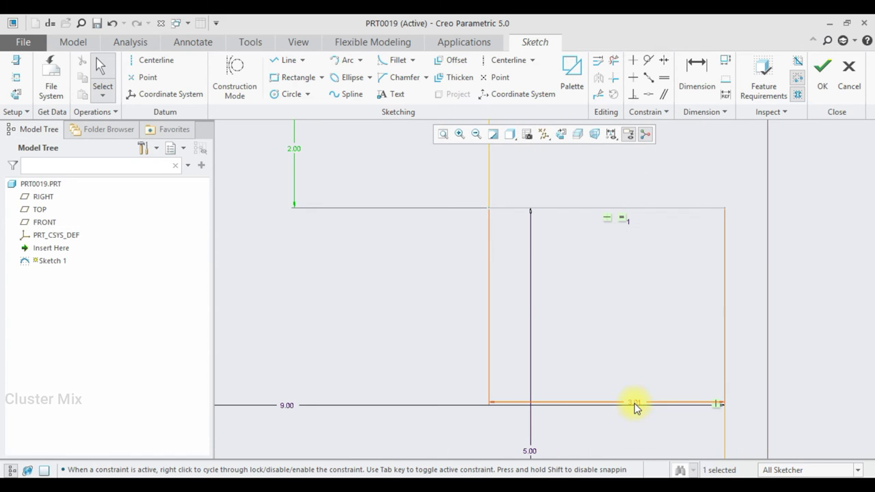
{"action": "left_click", "coordinate": [635, 405]}
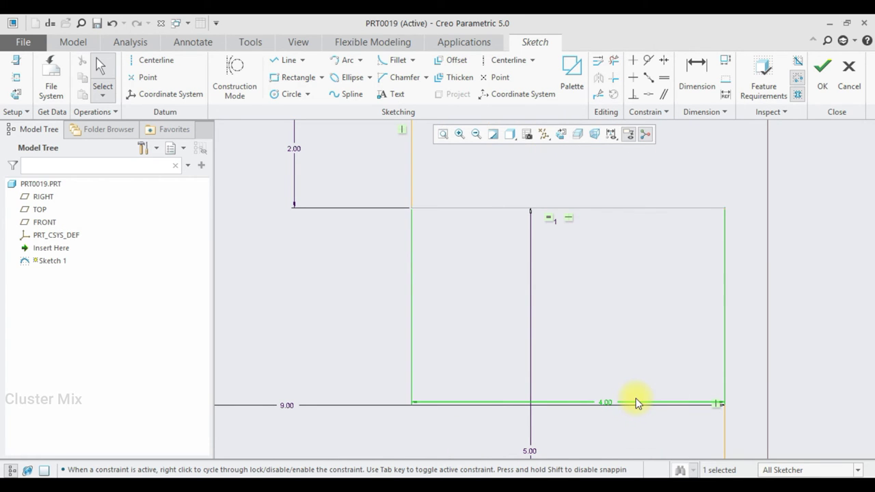
{"action": "scroll", "coordinate": [634, 405], "scroll_direction": "down", "scroll_amount": 2}
{"action": "scroll", "coordinate": [633, 403], "scroll_direction": "down", "scroll_amount": 1}
{"action": "scroll", "coordinate": [631, 344], "scroll_direction": "down", "scroll_amount": 2}
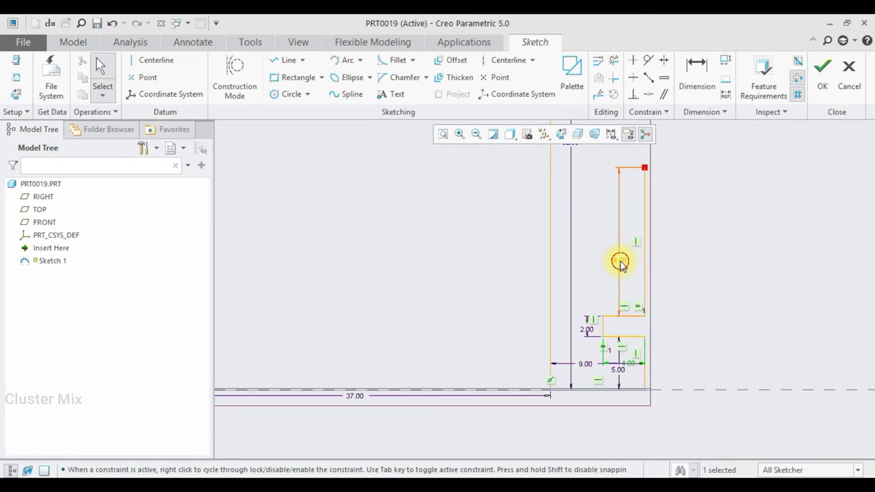
{"action": "left_click", "coordinate": [619, 262]}
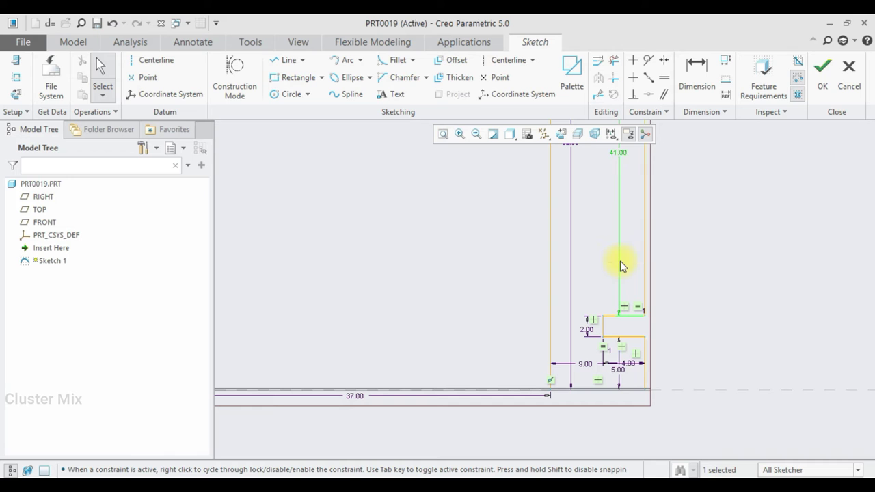
{"action": "scroll", "coordinate": [648, 316], "scroll_direction": "down", "scroll_amount": 1}
{"action": "scroll", "coordinate": [651, 321], "scroll_direction": "down", "scroll_amount": 2}
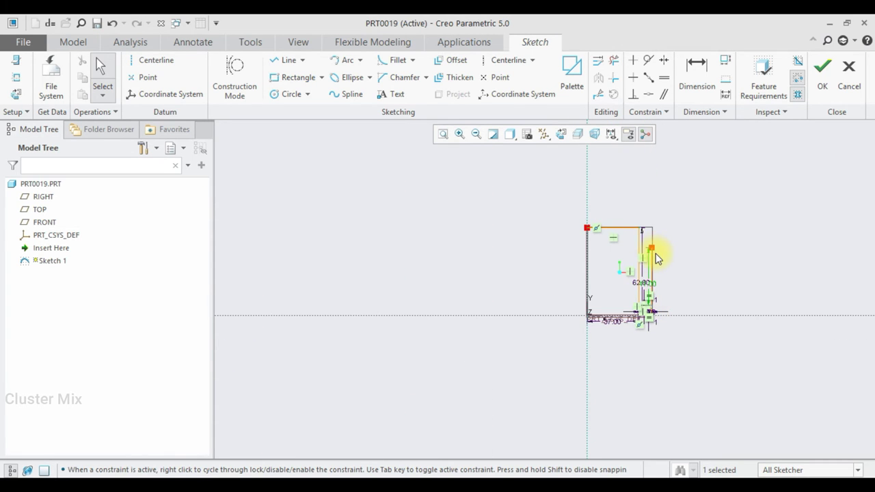
{"action": "scroll", "coordinate": [654, 253], "scroll_direction": "up", "scroll_amount": 1}
{"action": "scroll", "coordinate": [647, 338], "scroll_direction": "up", "scroll_amount": 1}
{"action": "scroll", "coordinate": [645, 369], "scroll_direction": "up", "scroll_amount": 1}
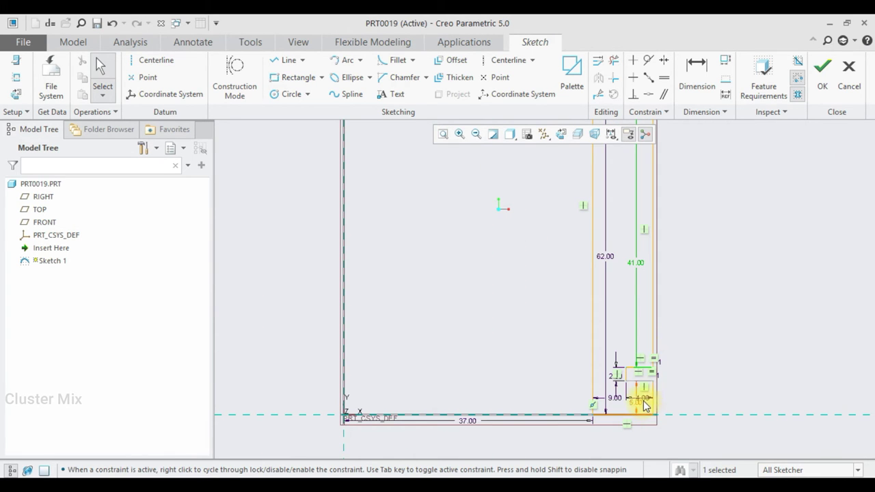
{"action": "scroll", "coordinate": [645, 400], "scroll_direction": "up", "scroll_amount": 1}
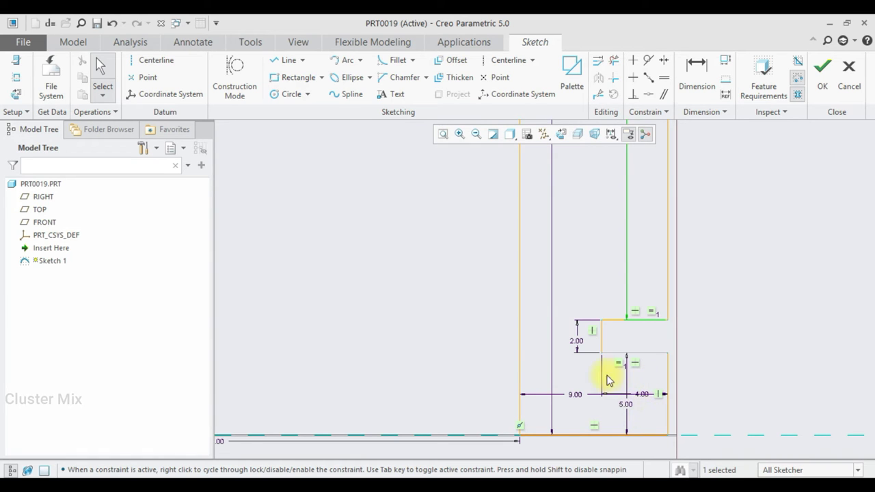
{"action": "scroll", "coordinate": [601, 339], "scroll_direction": "down", "scroll_amount": 1}
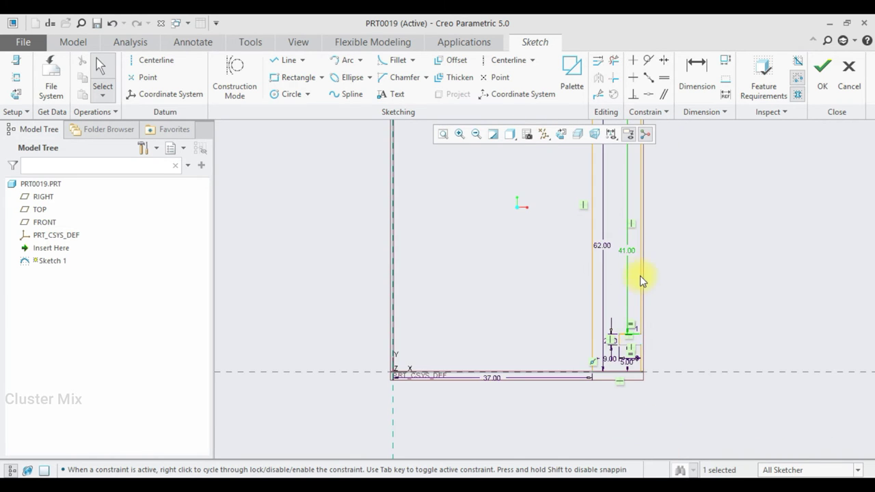
{"action": "scroll", "coordinate": [640, 277], "scroll_direction": "down", "scroll_amount": 2}
{"action": "scroll", "coordinate": [640, 230], "scroll_direction": "up", "scroll_amount": 2}
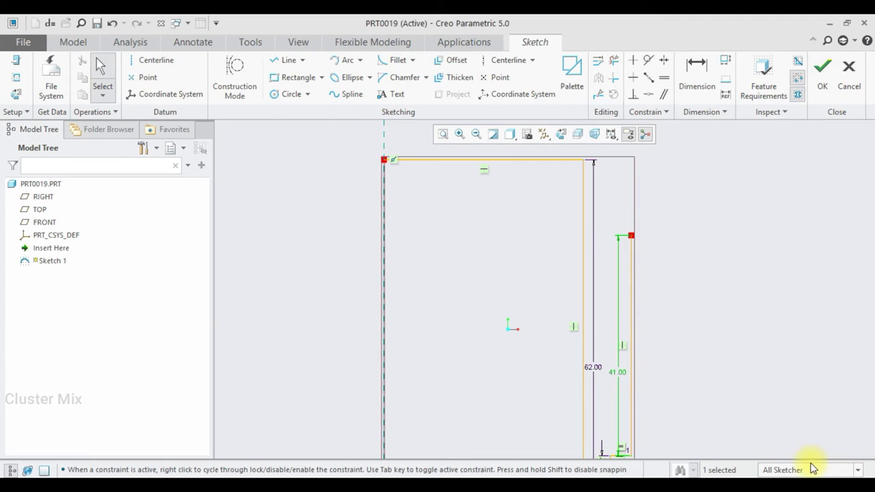
{"action": "key", "text": "Return"}
Reopen Sketch 1 from the Model Tree for editing.
{"action": "left_click", "coordinate": [592, 374]}
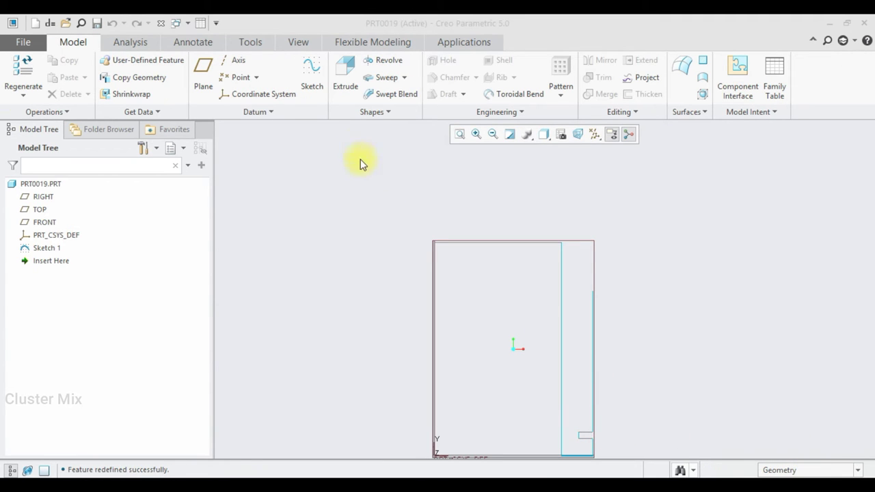
{"action": "left_click", "coordinate": [44, 247]}
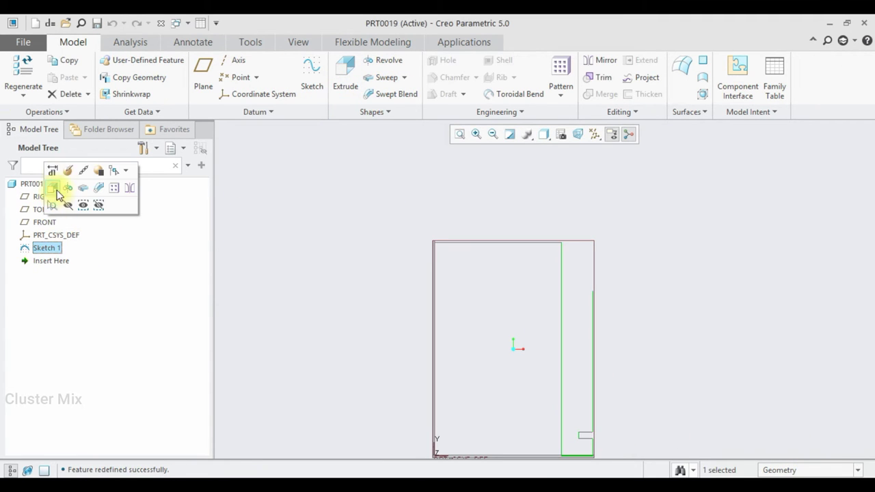
{"action": "left_click", "coordinate": [62, 171]}
{"action": "scroll", "coordinate": [602, 335], "scroll_direction": "up", "scroll_amount": 3}
{"action": "scroll", "coordinate": [599, 352], "scroll_direction": "down", "scroll_amount": 3}
{"action": "scroll", "coordinate": [603, 366], "scroll_direction": "down", "scroll_amount": 2}
{"action": "scroll", "coordinate": [609, 382], "scroll_direction": "up", "scroll_amount": 3}
{"action": "scroll", "coordinate": [610, 387], "scroll_direction": "down", "scroll_amount": 3}
{"action": "scroll", "coordinate": [584, 236], "scroll_direction": "down", "scroll_amount": 2}
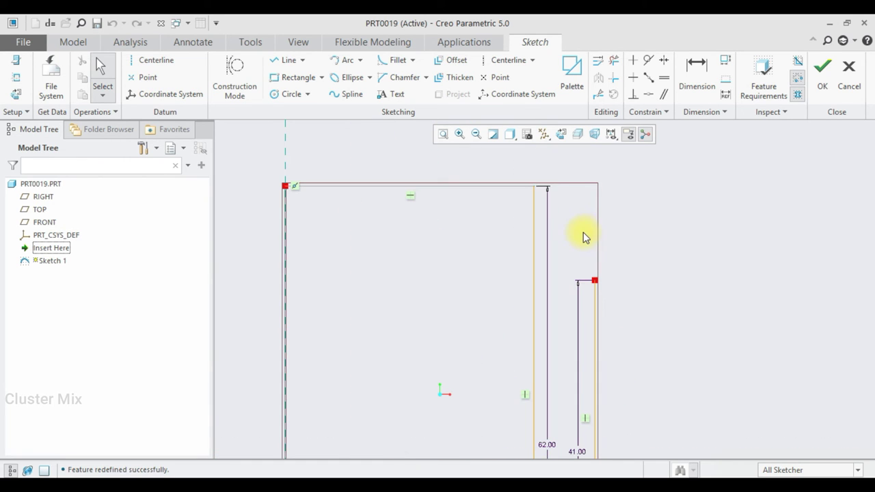
Draw the first rectangular notches stepping inward along the profile's right side.
{"action": "left_click", "coordinate": [288, 63]}
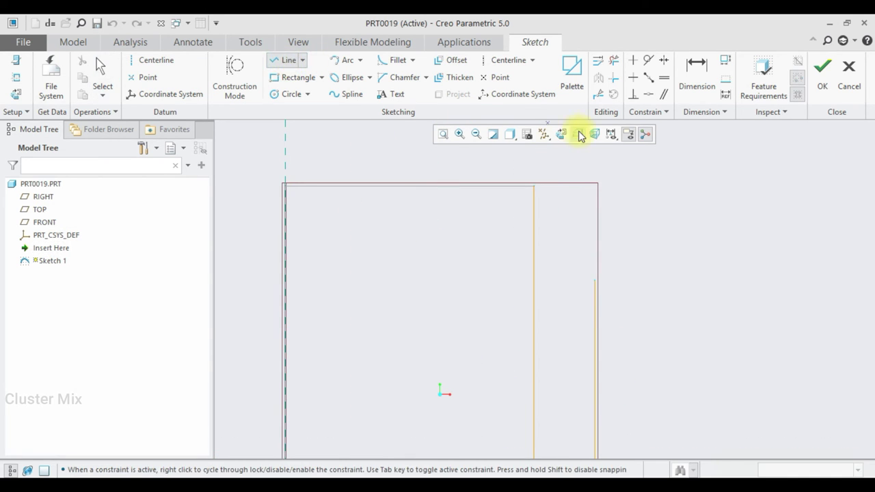
{"action": "left_click", "coordinate": [596, 286]}
{"action": "left_click", "coordinate": [562, 264]}
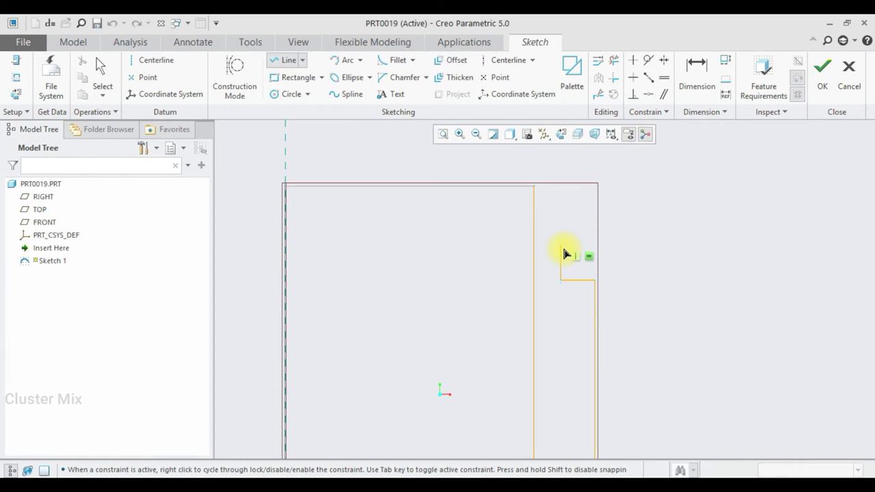
{"action": "left_click", "coordinate": [562, 264]}
{"action": "scroll", "coordinate": [595, 270], "scroll_direction": "down", "scroll_amount": 1}
{"action": "left_click", "coordinate": [595, 270]}
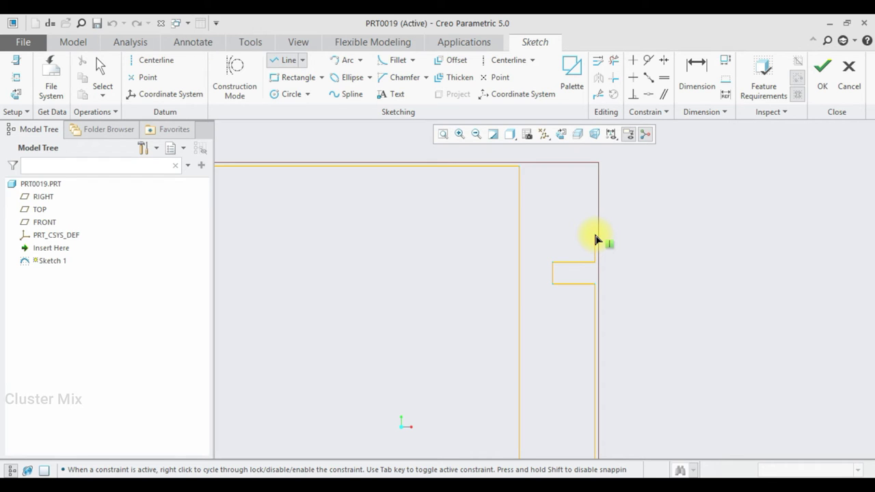
{"action": "left_click", "coordinate": [594, 237]}
{"action": "left_click", "coordinate": [553, 238]}
{"action": "left_click", "coordinate": [553, 214]}
{"action": "left_click", "coordinate": [595, 214]}
{"action": "left_click", "coordinate": [595, 192]}
{"action": "left_click", "coordinate": [554, 187]}
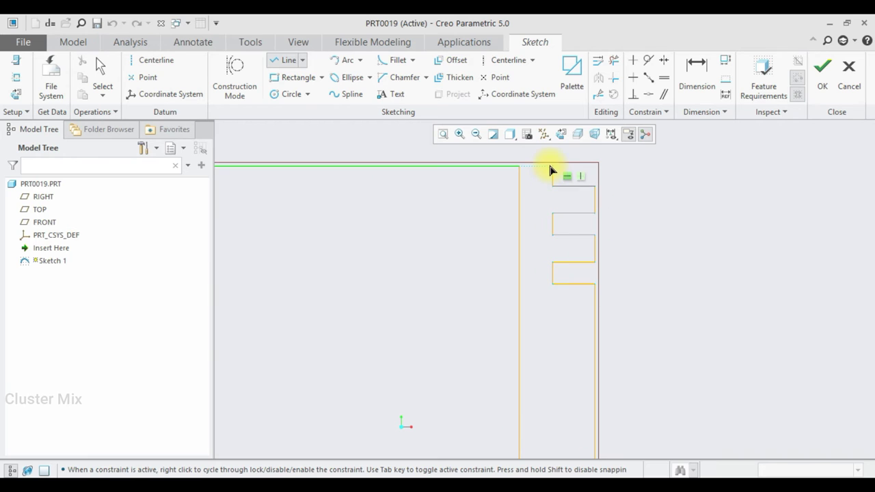
Continue the notch chain up to the top edge and close it there.
{"action": "scroll", "coordinate": [556, 166], "scroll_direction": "down", "scroll_amount": 2}
{"action": "scroll", "coordinate": [555, 166], "scroll_direction": "up", "scroll_amount": 1}
{"action": "scroll", "coordinate": [555, 164], "scroll_direction": "up", "scroll_amount": 1}
{"action": "scroll", "coordinate": [556, 165], "scroll_direction": "up", "scroll_amount": 4}
{"action": "scroll", "coordinate": [555, 166], "scroll_direction": "down", "scroll_amount": 3}
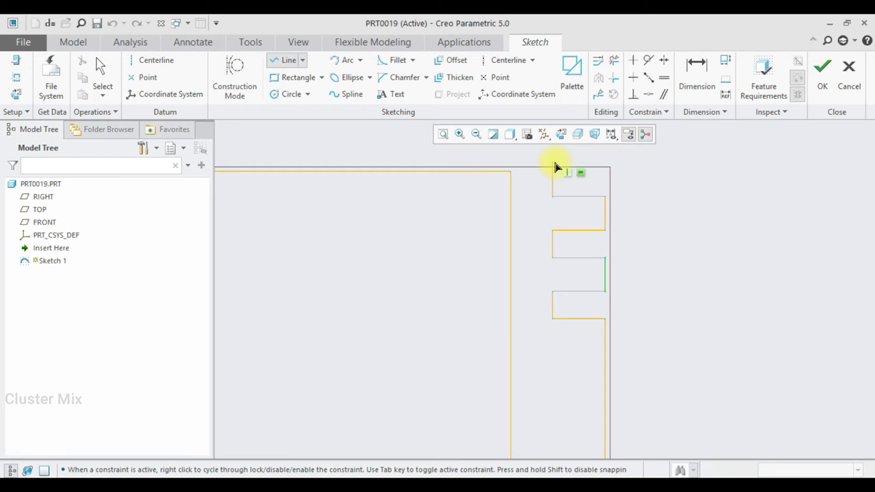
{"action": "left_click", "coordinate": [554, 163]}
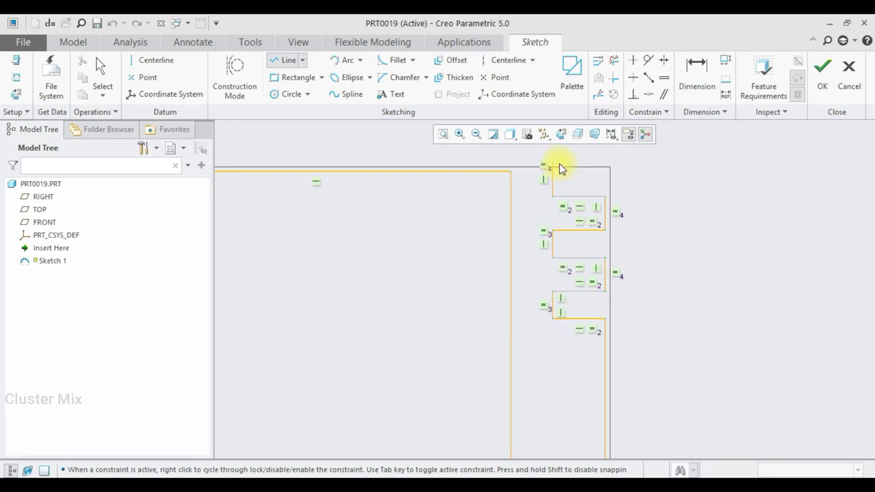
{"action": "left_click", "coordinate": [607, 163]}
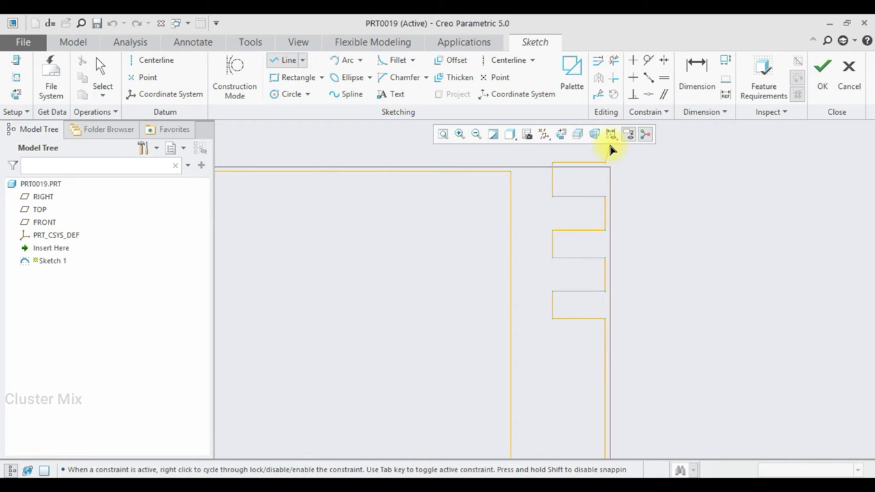
Add another rectangular notch above the top edge and end the line chain.
{"action": "scroll", "coordinate": [609, 148], "scroll_direction": "down", "scroll_amount": 3}
{"action": "scroll", "coordinate": [609, 148], "scroll_direction": "up", "scroll_amount": 2}
{"action": "scroll", "coordinate": [608, 147], "scroll_direction": "up", "scroll_amount": 2}
{"action": "scroll", "coordinate": [605, 161], "scroll_direction": "down", "scroll_amount": 2}
{"action": "scroll", "coordinate": [602, 167], "scroll_direction": "down", "scroll_amount": 2}
{"action": "scroll", "coordinate": [602, 169], "scroll_direction": "up", "scroll_amount": 2}
{"action": "scroll", "coordinate": [603, 161], "scroll_direction": "up", "scroll_amount": 1}
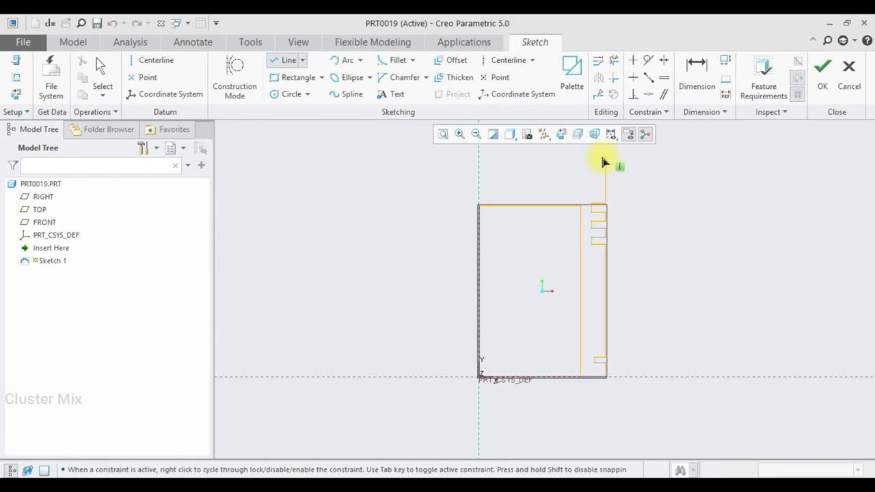
{"action": "scroll", "coordinate": [603, 162], "scroll_direction": "up", "scroll_amount": 3}
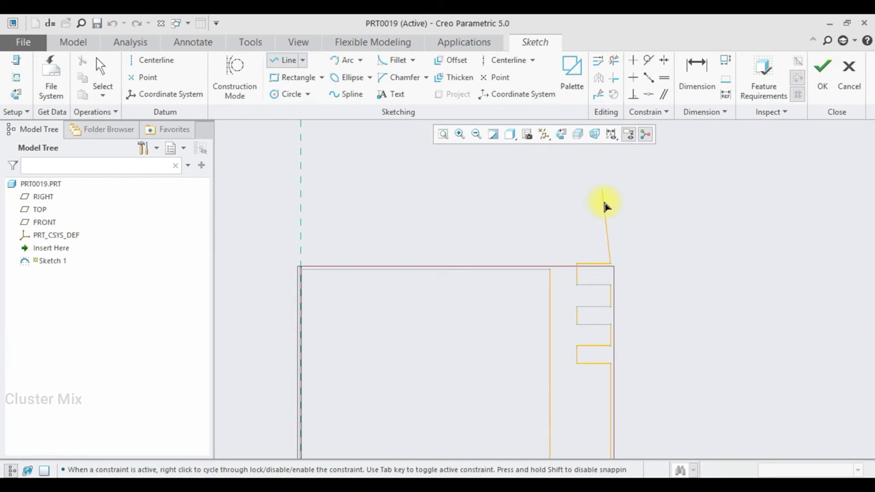
{"action": "left_click", "coordinate": [611, 244]}
{"action": "left_click", "coordinate": [578, 244]}
{"action": "left_click", "coordinate": [579, 221]}
{"action": "left_click", "coordinate": [612, 221]}
{"action": "left_click", "coordinate": [612, 199]}
{"action": "middle_click", "coordinate": [610, 201]}
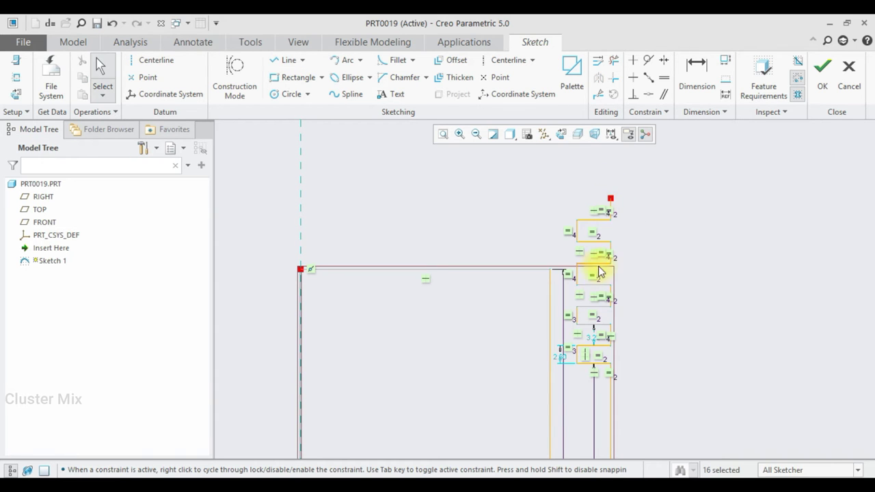
Set the notch spacing to 3.00 and change the 3.22 step dimension to 2.00.
{"action": "scroll", "coordinate": [532, 359], "scroll_direction": "up", "scroll_amount": 1}
{"action": "scroll", "coordinate": [532, 360], "scroll_direction": "up", "scroll_amount": 1}
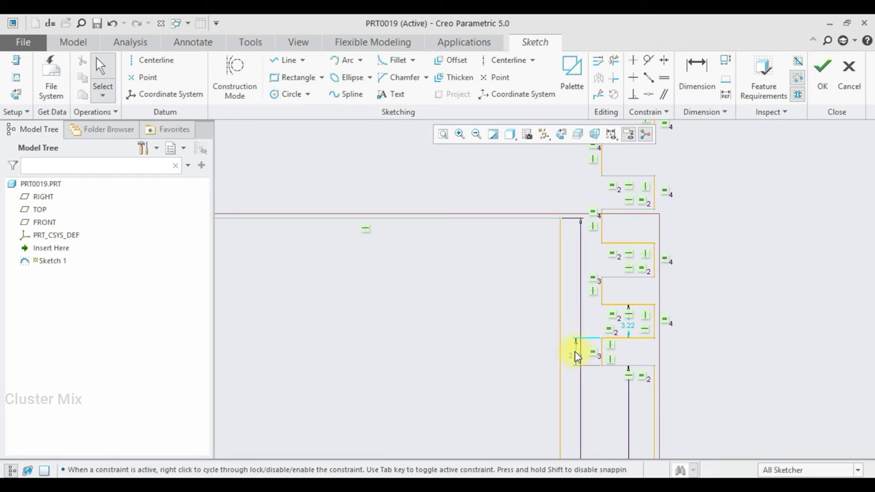
{"action": "double_click", "coordinate": [575, 355]}
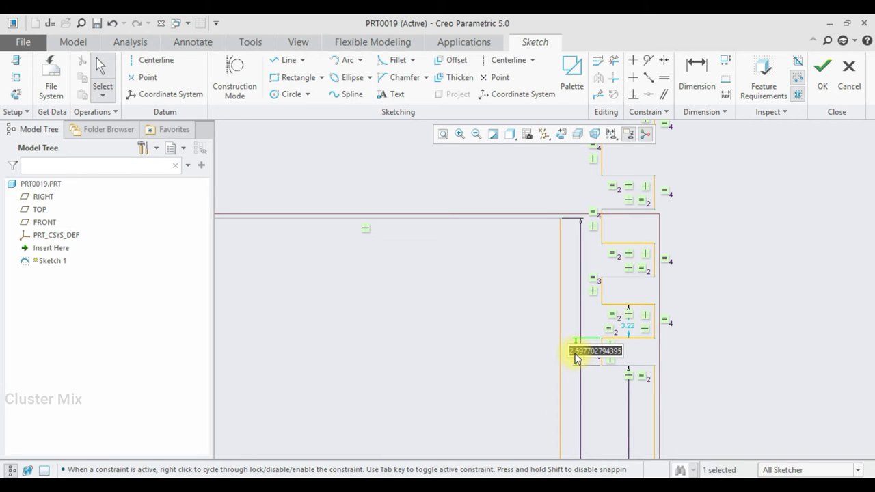
{"action": "type", "text": "3"}
{"action": "key", "text": "Return"}
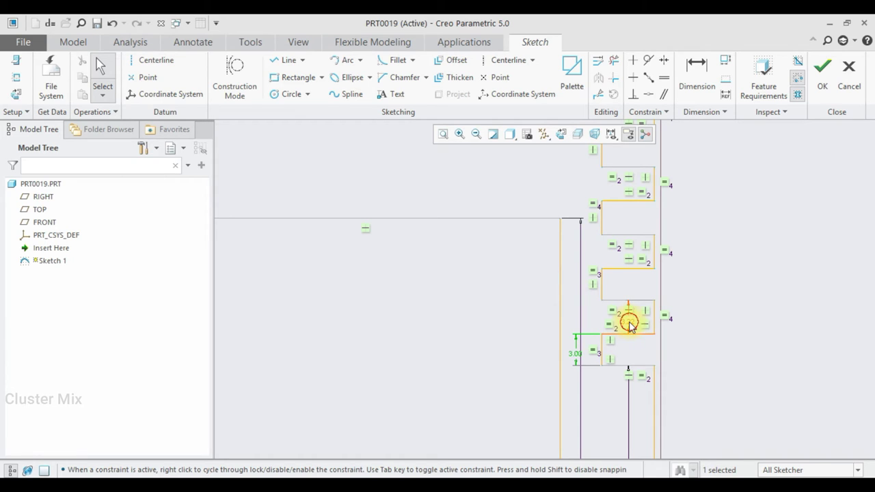
{"action": "double_click", "coordinate": [630, 325]}
{"action": "type", "text": "2"}
{"action": "key", "text": "Return"}
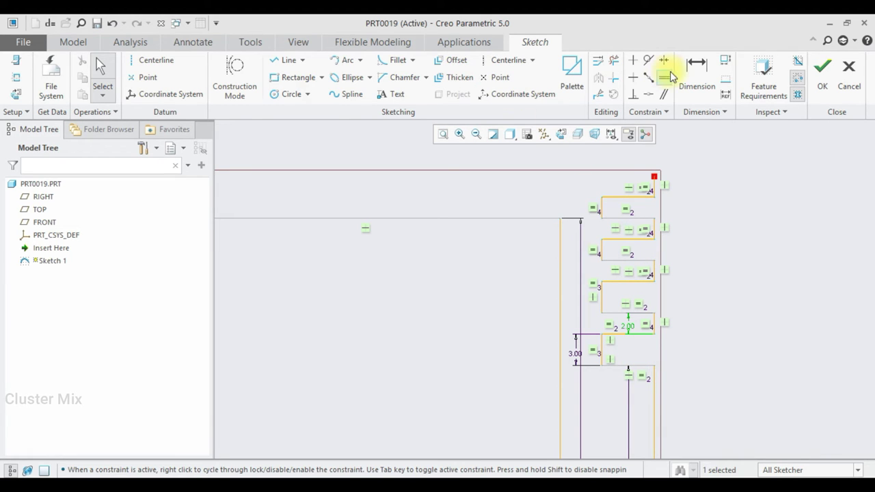
{"action": "left_click", "coordinate": [696, 71]}
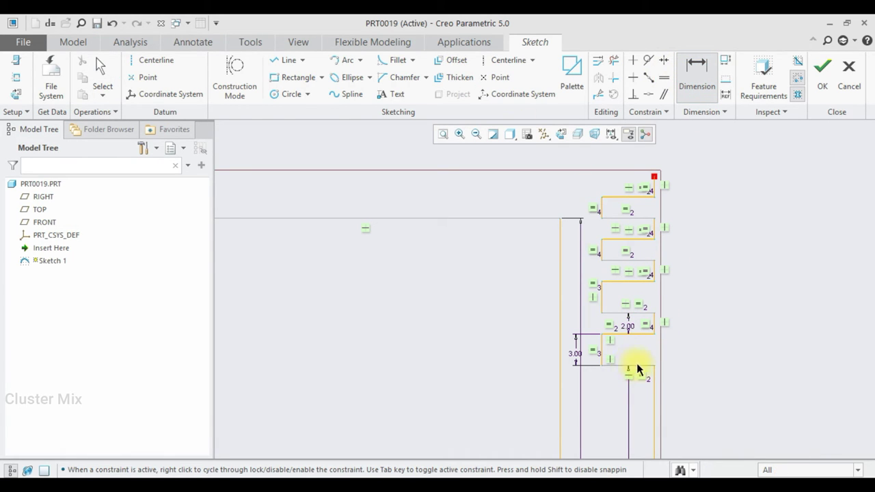
Reject the conflicting width dimension placed on the bottom step of the groove.
{"action": "left_click", "coordinate": [643, 370]}
{"action": "middle_click", "coordinate": [609, 380]}
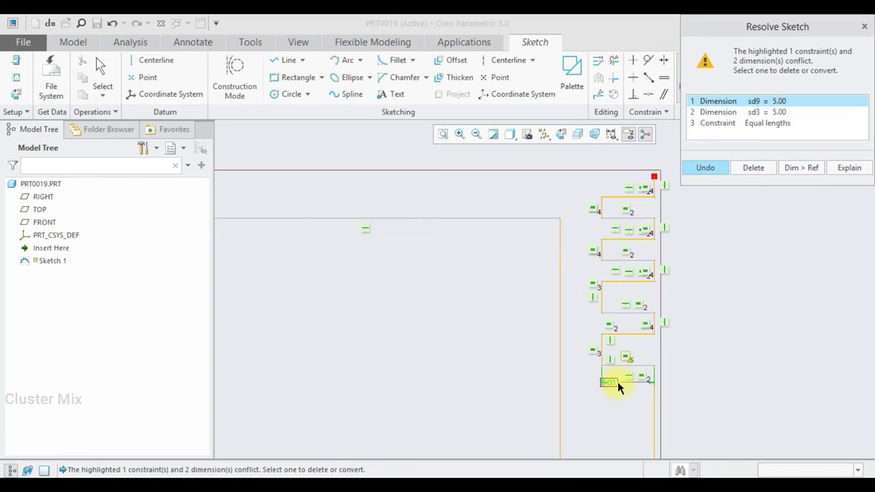
{"action": "left_click", "coordinate": [753, 171]}
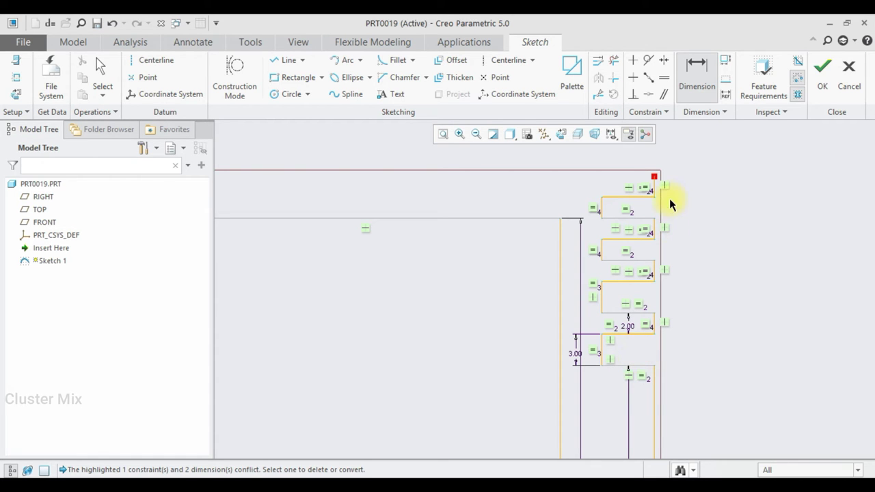
{"action": "scroll", "coordinate": [672, 197], "scroll_direction": "down", "scroll_amount": 3}
{"action": "scroll", "coordinate": [649, 366], "scroll_direction": "up", "scroll_amount": 3}
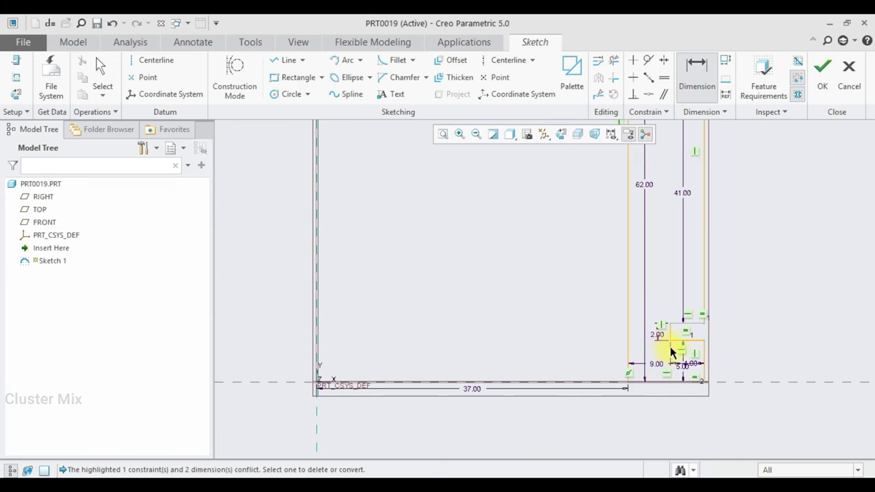
{"action": "scroll", "coordinate": [674, 352], "scroll_direction": "up", "scroll_amount": 2}
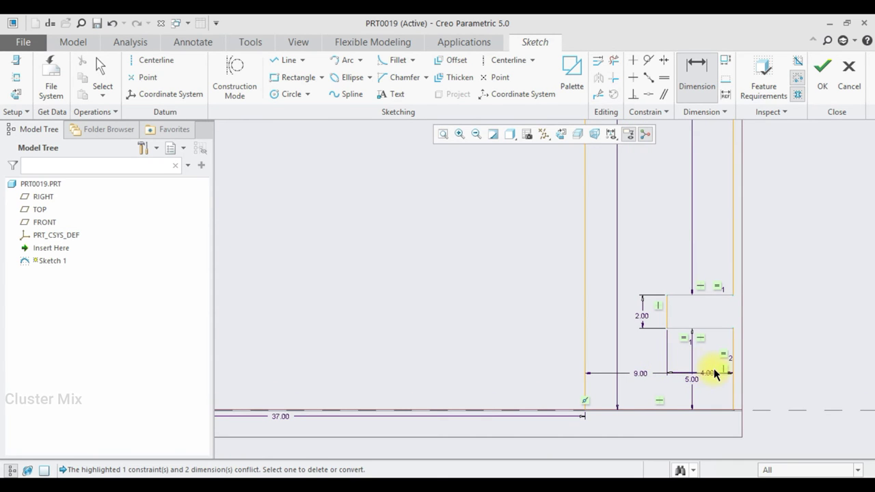
{"action": "scroll", "coordinate": [714, 373], "scroll_direction": "down", "scroll_amount": 3}
{"action": "scroll", "coordinate": [709, 291], "scroll_direction": "up", "scroll_amount": 1}
{"action": "scroll", "coordinate": [709, 287], "scroll_direction": "up", "scroll_amount": 1}
{"action": "scroll", "coordinate": [711, 277], "scroll_direction": "up", "scroll_amount": 1}
{"action": "scroll", "coordinate": [709, 275], "scroll_direction": "up", "scroll_amount": 3}
{"action": "scroll", "coordinate": [709, 273], "scroll_direction": "up", "scroll_amount": 2}
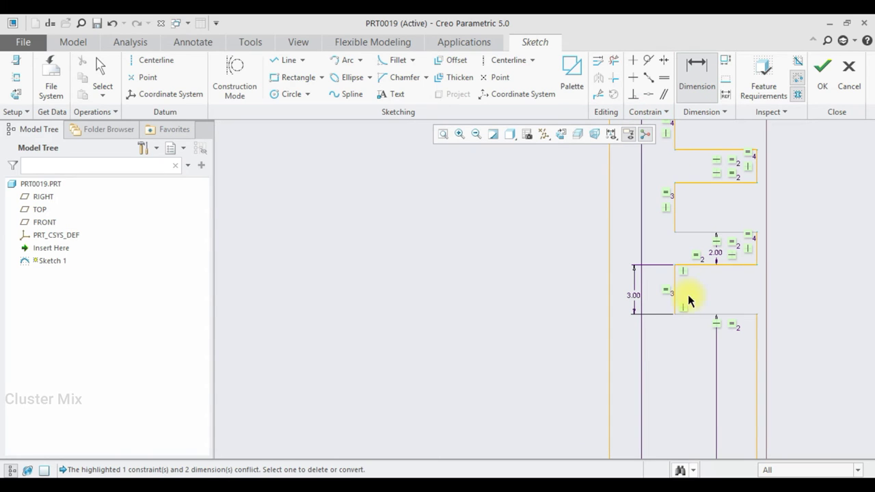
Dimension the lower step width as 4.00, deleting the conflicting Equal lengths constraint.
{"action": "left_click", "coordinate": [705, 336]}
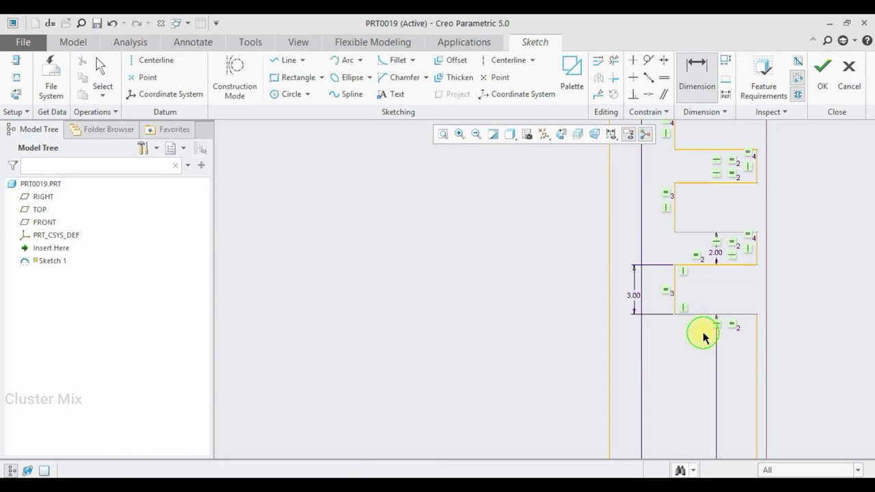
{"action": "middle_click", "coordinate": [705, 335]}
{"action": "left_click", "coordinate": [768, 124]}
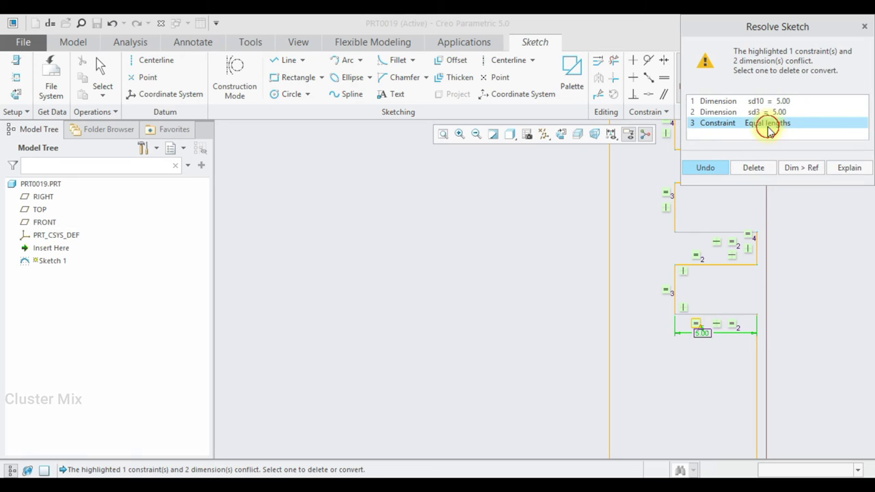
{"action": "left_click", "coordinate": [753, 168]}
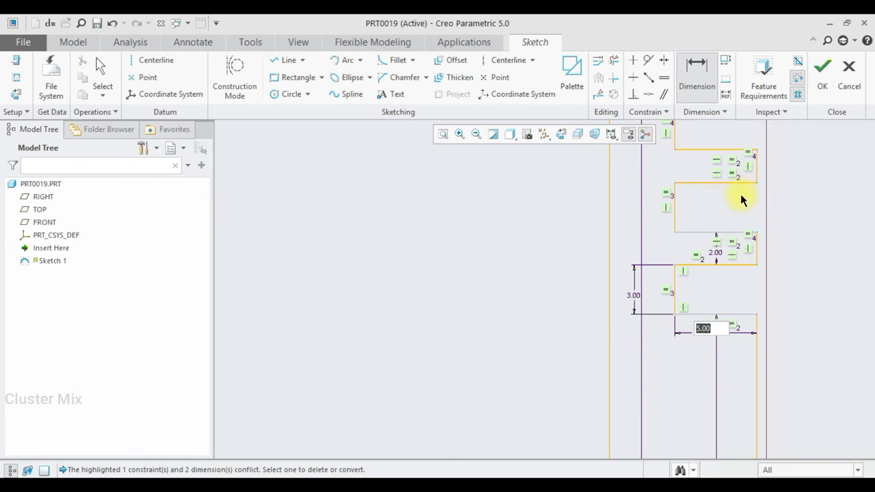
{"action": "type", "text": "4"}
{"action": "key", "text": "Return"}
{"action": "scroll", "coordinate": [766, 255], "scroll_direction": "down", "scroll_amount": 2}
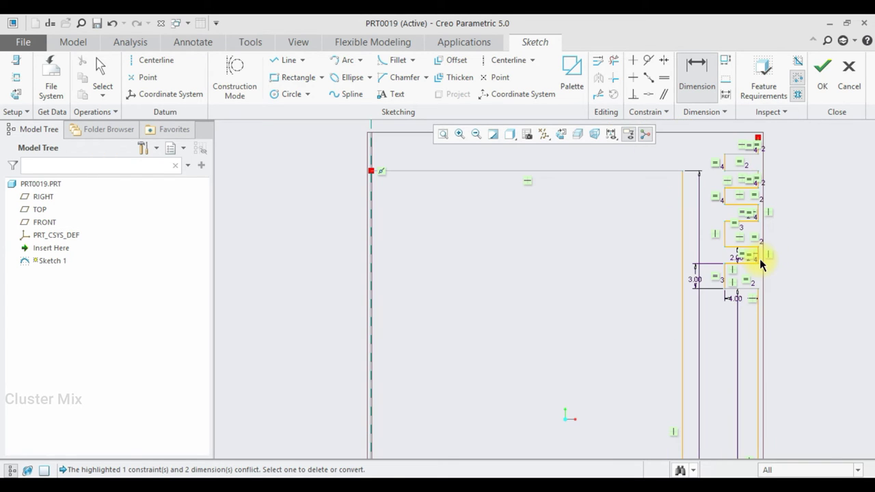
{"action": "scroll", "coordinate": [740, 240], "scroll_direction": "up", "scroll_amount": 2}
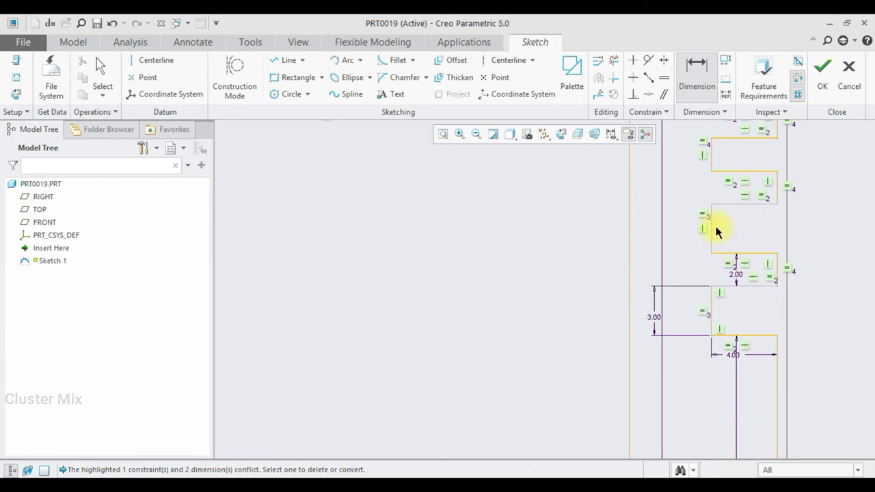
Discard the conflicting 3.00 height dimension on the vertical groove segment.
{"action": "left_click", "coordinate": [711, 236]}
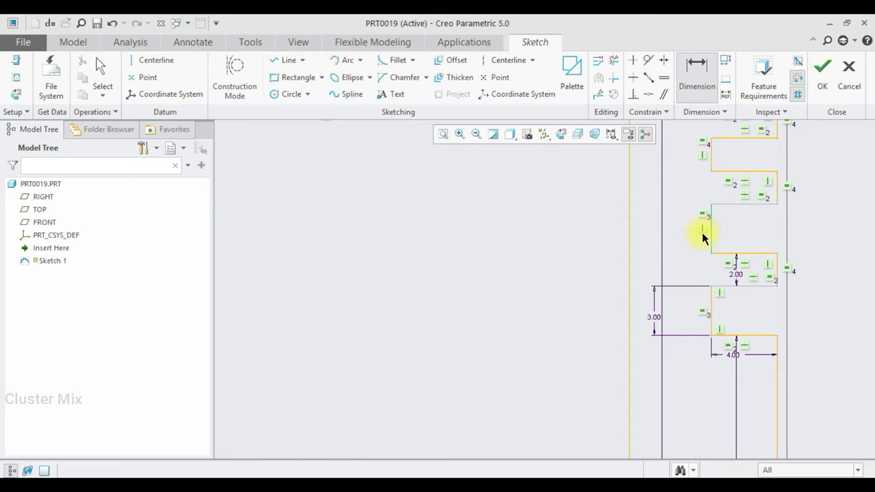
{"action": "middle_click", "coordinate": [685, 234]}
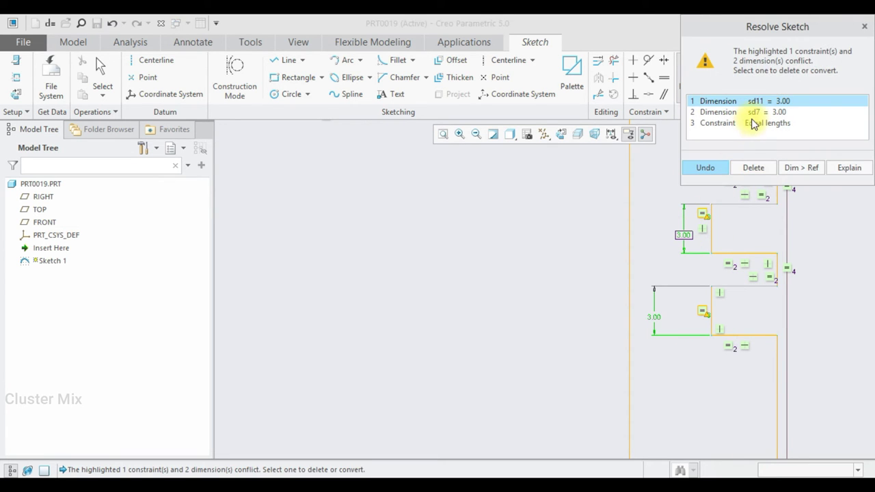
{"action": "left_click", "coordinate": [864, 26]}
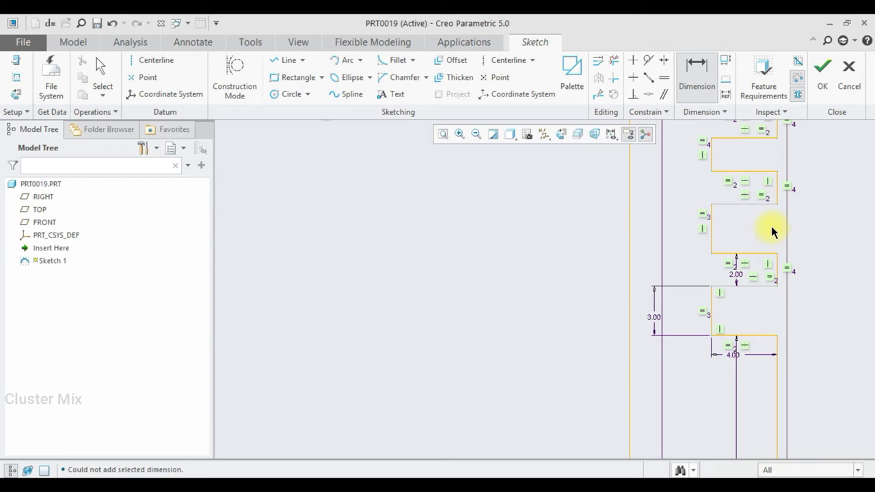
{"action": "scroll", "coordinate": [752, 222], "scroll_direction": "down", "scroll_amount": 3}
{"action": "scroll", "coordinate": [749, 166], "scroll_direction": "up", "scroll_amount": 2}
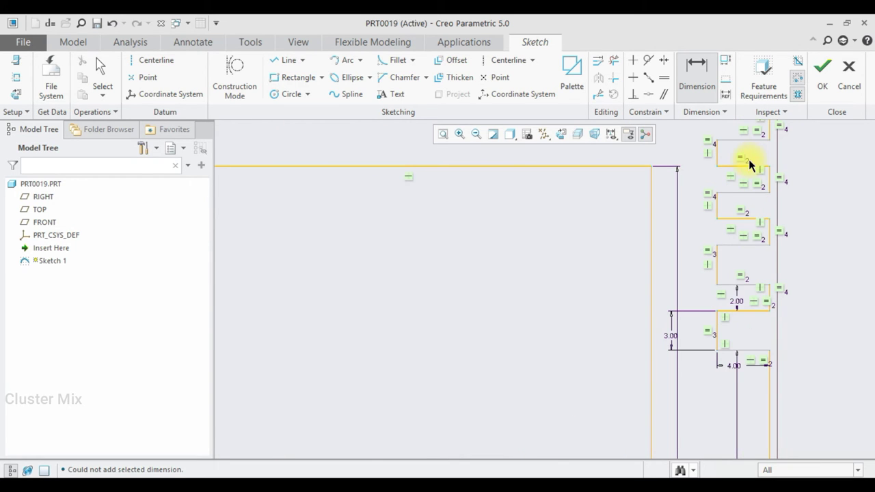
{"action": "scroll", "coordinate": [773, 181], "scroll_direction": "up", "scroll_amount": 2}
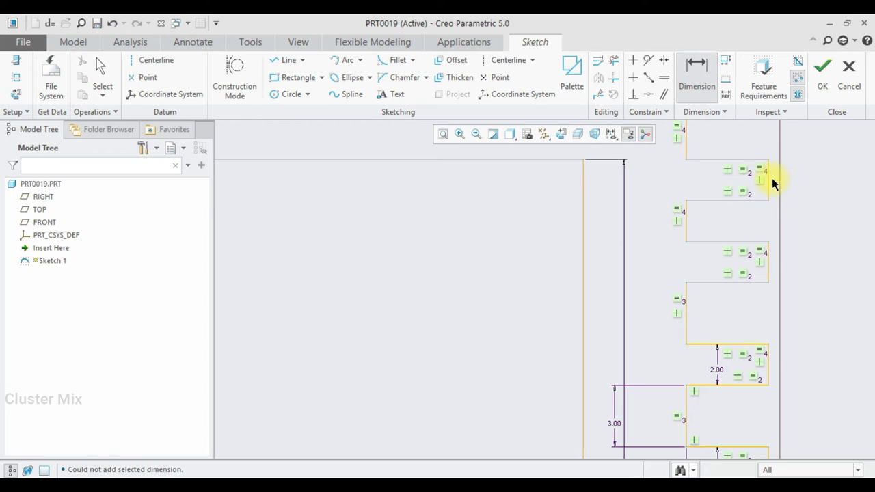
Try dimensioning the short right edge and discard the conflicting 2.00 dimension.
{"action": "left_click", "coordinate": [770, 266]}
{"action": "middle_click", "coordinate": [781, 259]}
{"action": "middle_click", "coordinate": [781, 259]}
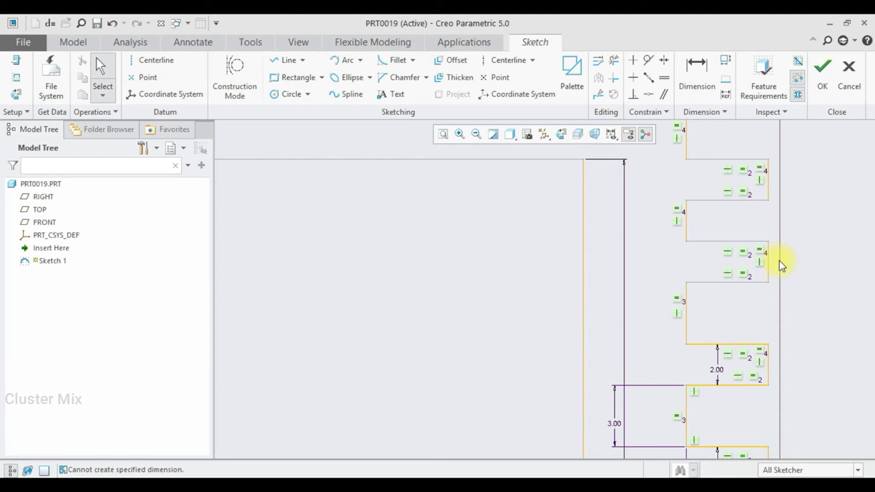
{"action": "left_click", "coordinate": [697, 87]}
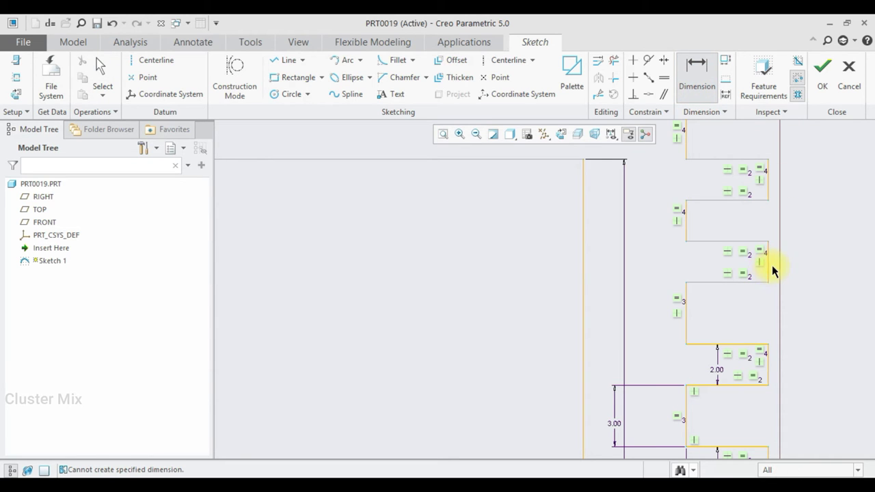
{"action": "left_click", "coordinate": [768, 274]}
{"action": "middle_click", "coordinate": [788, 264]}
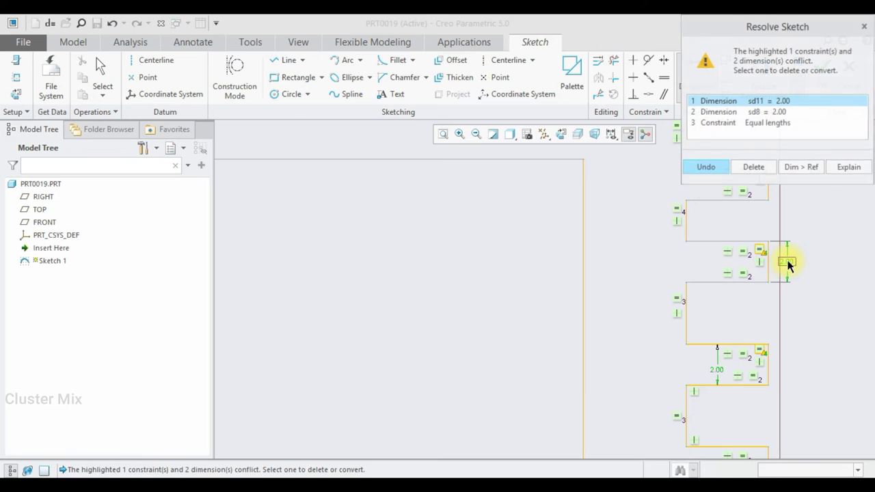
{"action": "left_click", "coordinate": [864, 26]}
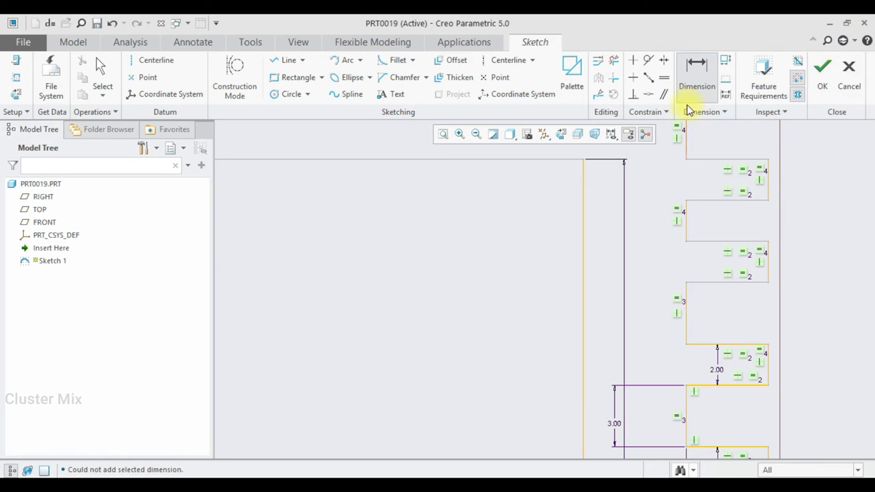
Set one groove side height to 3.00, deleting its Equal lengths constraint.
{"action": "left_click", "coordinate": [687, 226]}
{"action": "middle_click", "coordinate": [668, 228]}
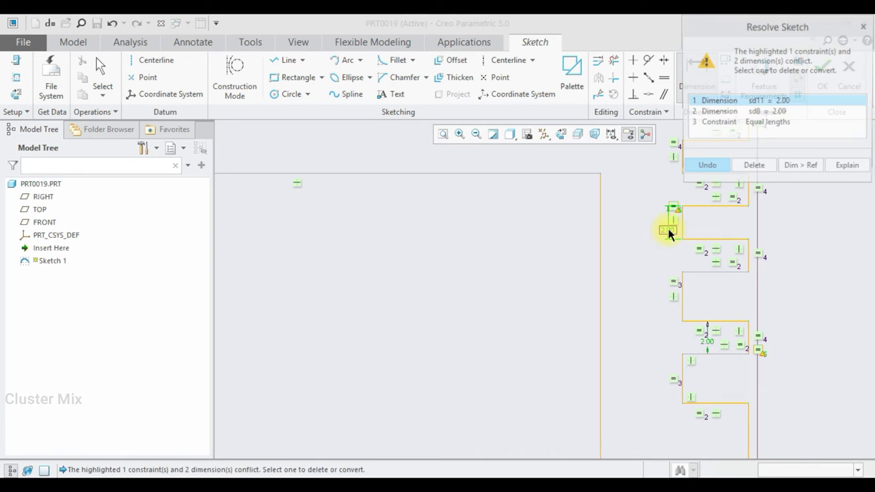
{"action": "left_click", "coordinate": [770, 123]}
{"action": "left_click", "coordinate": [764, 165]}
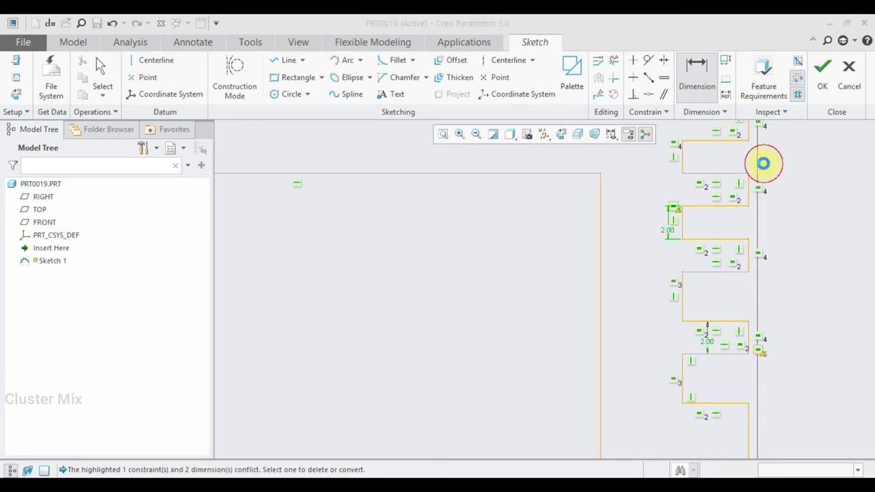
{"action": "type", "text": "3"}
{"action": "key", "text": "Return"}
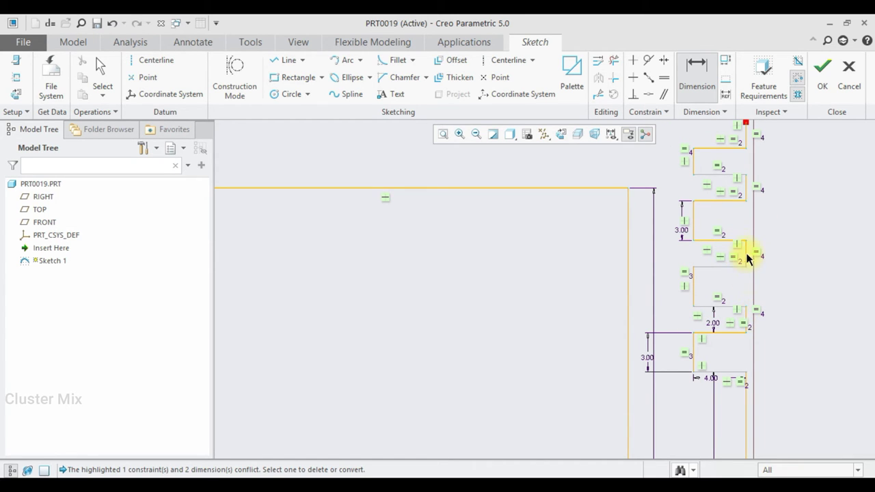
{"action": "scroll", "coordinate": [747, 156], "scroll_direction": "down", "scroll_amount": 2}
{"action": "left_click_drag", "start_coordinate": [742, 180], "coordinate": [744, 174]}
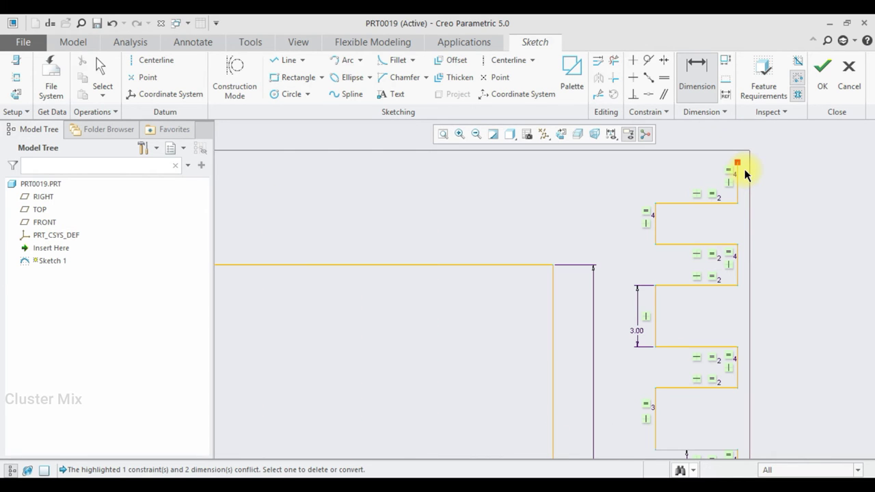
Set the upper groove side height to 3.00, also removing its Equal lengths constraint.
{"action": "left_click", "coordinate": [678, 92]}
{"action": "left_click", "coordinate": [657, 227]}
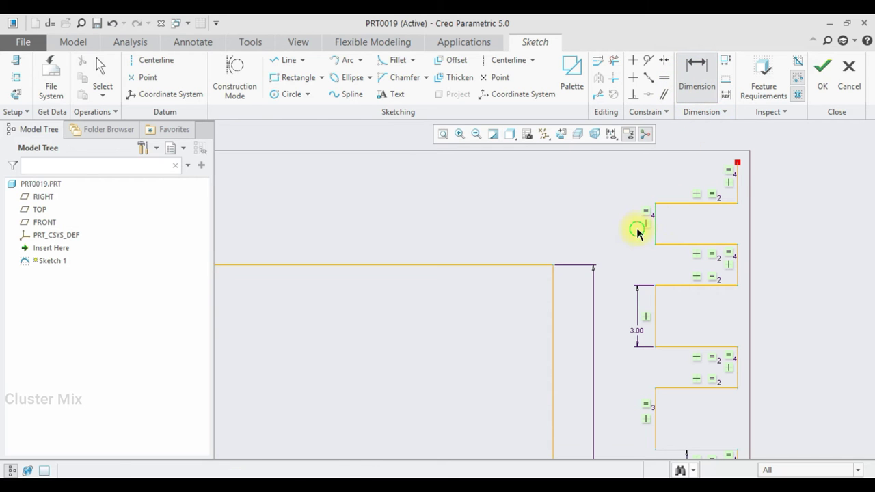
{"action": "middle_click", "coordinate": [637, 230]}
{"action": "left_click", "coordinate": [762, 123]}
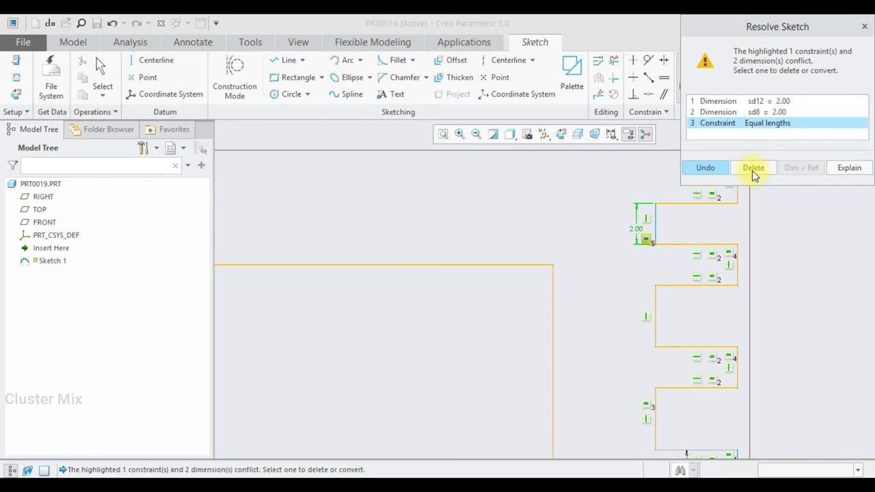
{"action": "left_click", "coordinate": [752, 169]}
{"action": "type", "text": "3"}
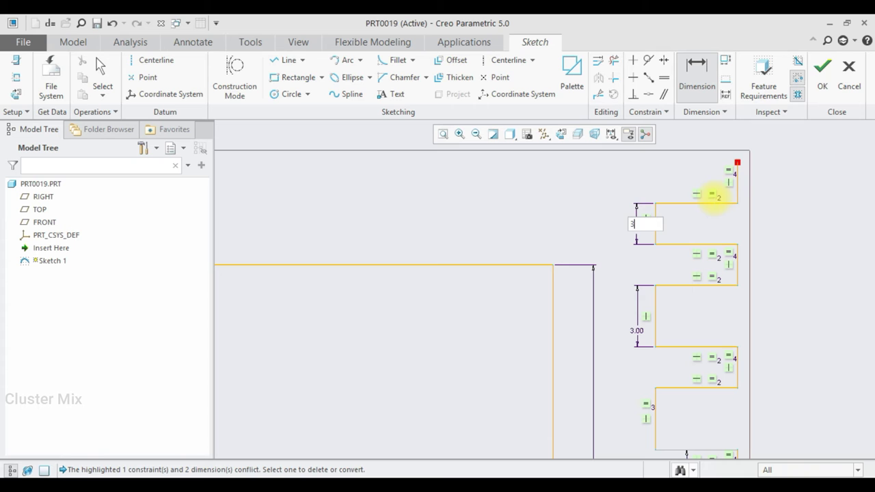
{"action": "key", "text": "Return"}
{"action": "scroll", "coordinate": [646, 323], "scroll_direction": "up", "scroll_amount": 3}
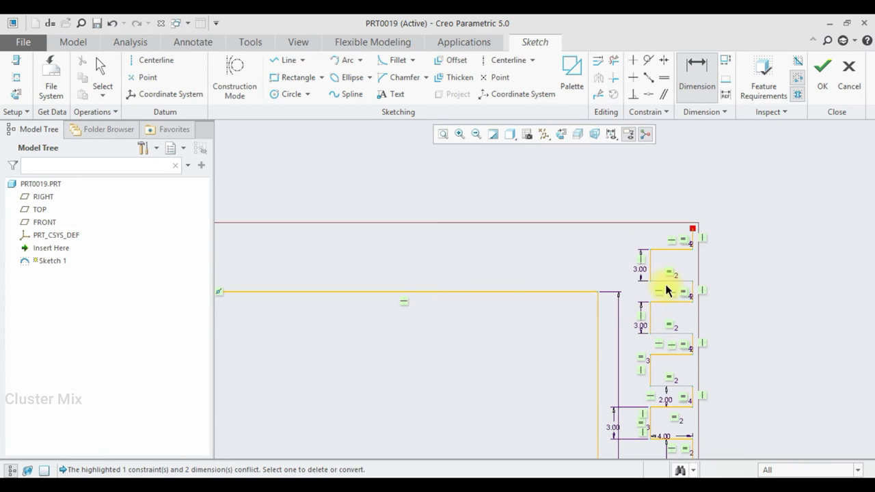
{"action": "scroll", "coordinate": [684, 240], "scroll_direction": "down", "scroll_amount": 2}
Discard two more conflicting 2.00 dimensions on the short groove sides.
{"action": "left_click", "coordinate": [698, 241]}
{"action": "middle_click", "coordinate": [727, 231]}
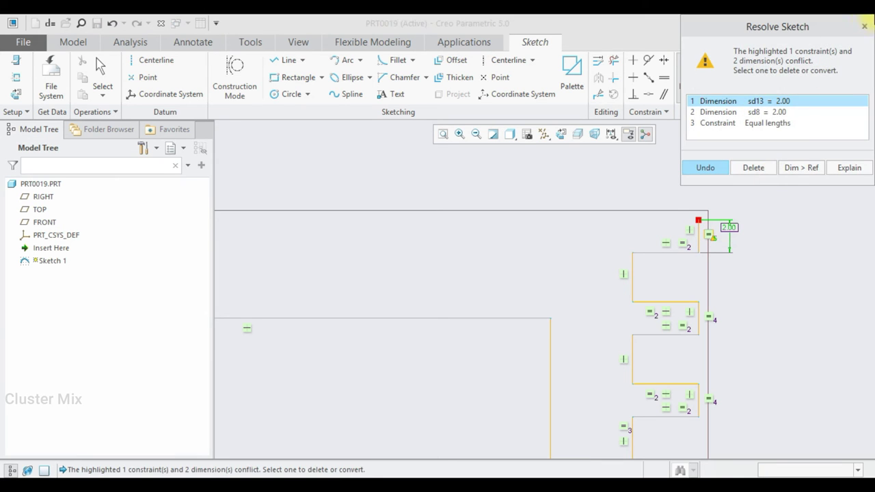
{"action": "left_click", "coordinate": [866, 26]}
{"action": "left_click", "coordinate": [699, 321]}
{"action": "middle_click", "coordinate": [712, 311]}
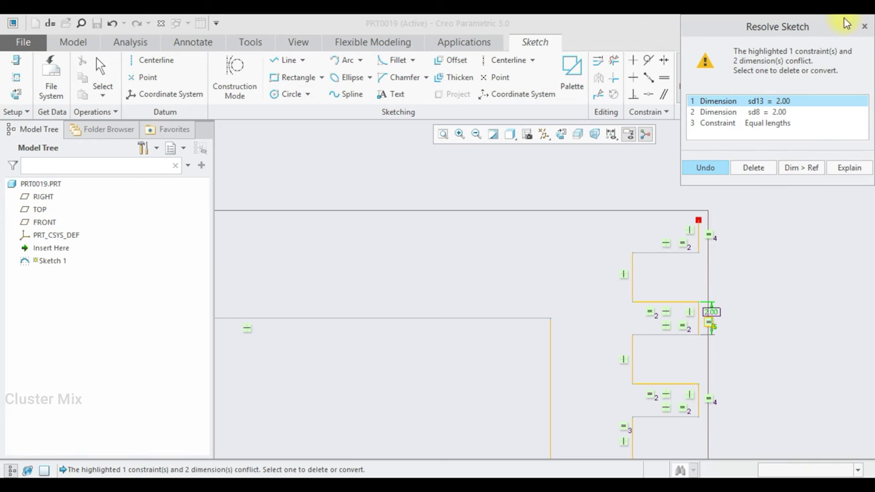
{"action": "left_click", "coordinate": [865, 26]}
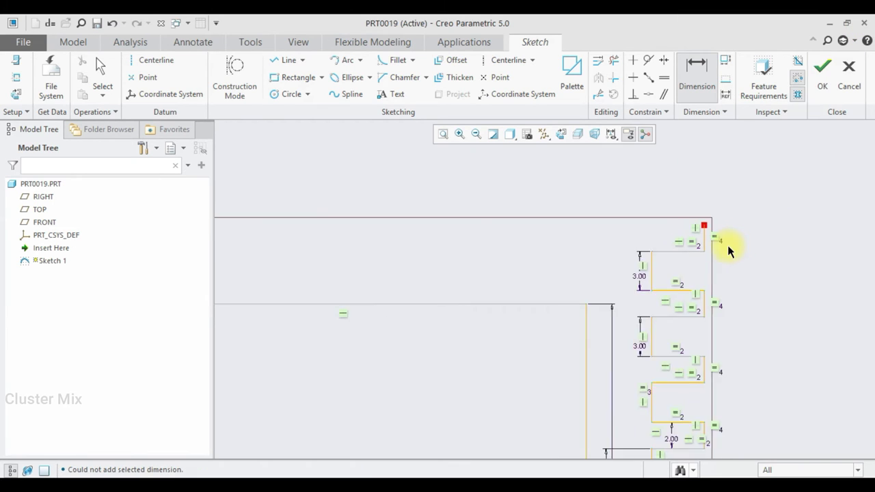
{"action": "scroll", "coordinate": [728, 249], "scroll_direction": "down", "scroll_amount": 3}
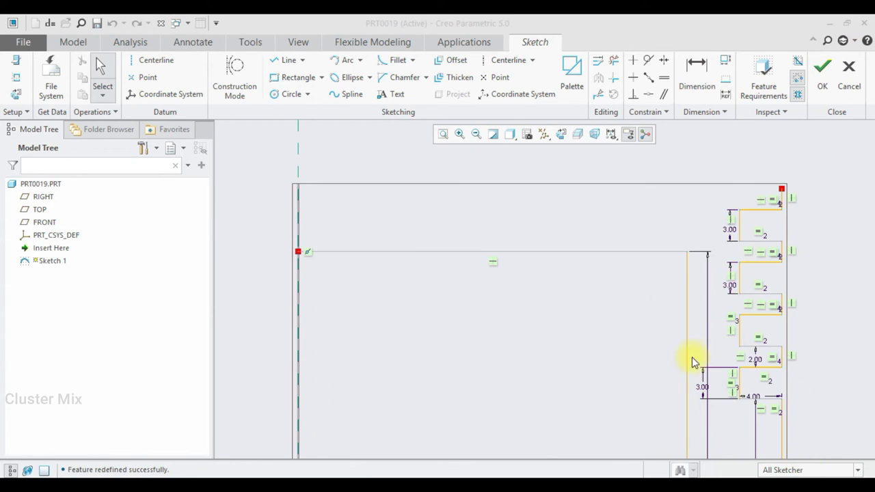
Draw an arc from the top-right corner to the centerline and give it radius 189.
{"action": "left_click", "coordinate": [349, 65]}
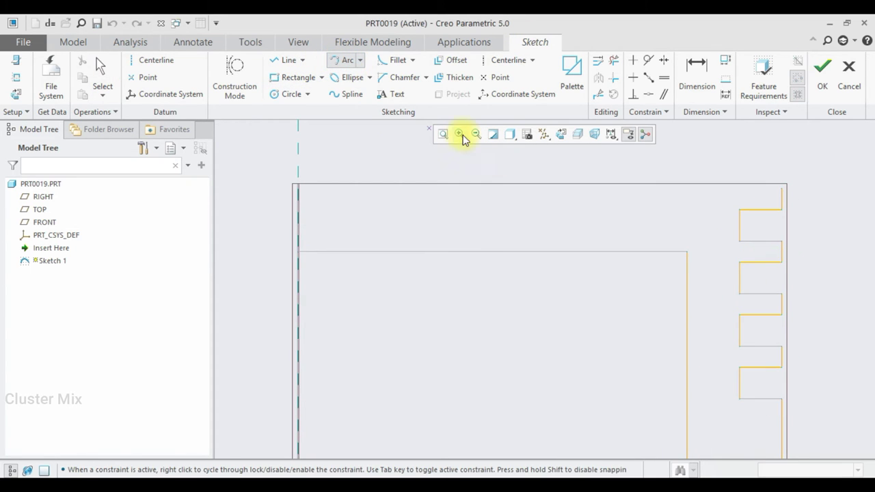
{"action": "left_click", "coordinate": [782, 190]}
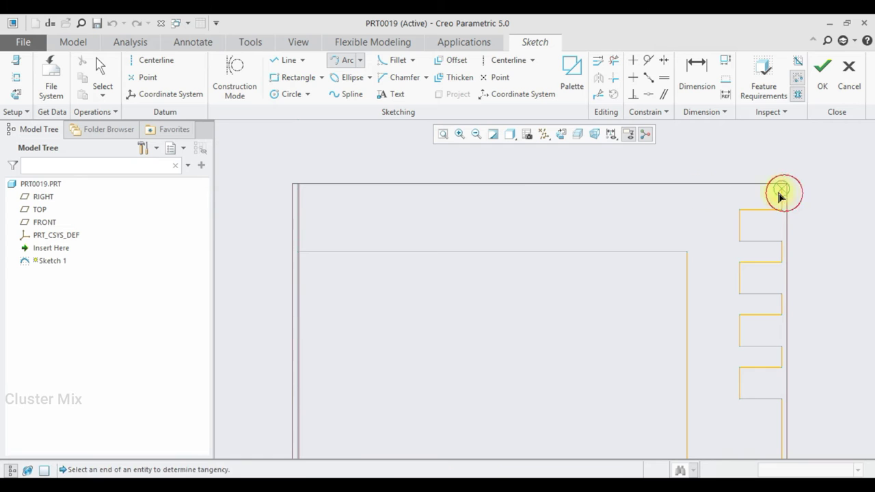
{"action": "left_click", "coordinate": [299, 164]}
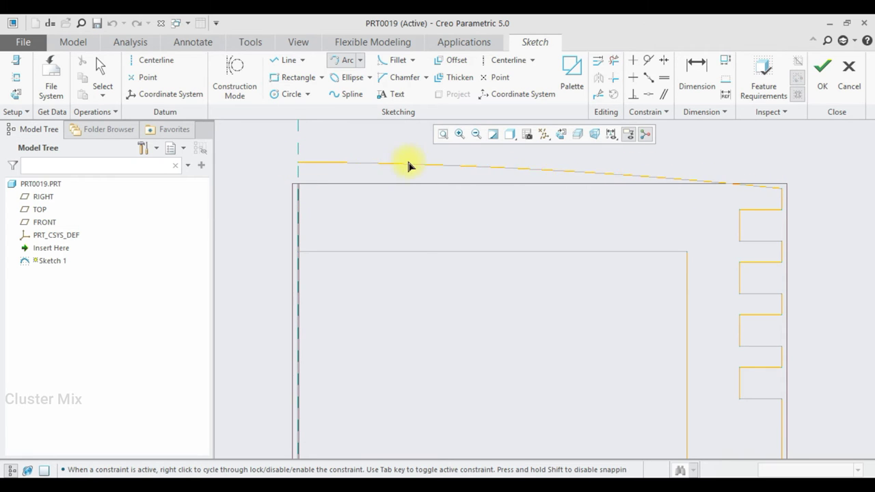
{"action": "left_click", "coordinate": [415, 155]}
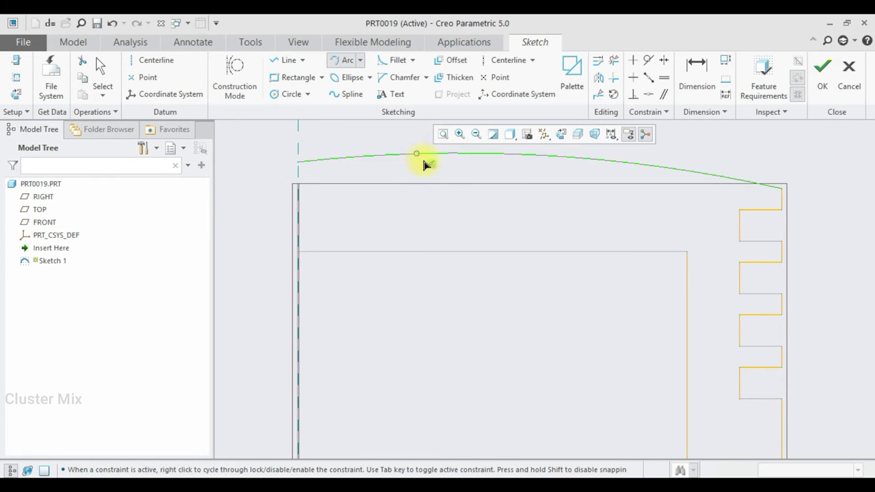
{"action": "middle_click", "coordinate": [553, 241]}
{"action": "scroll", "coordinate": [553, 246], "scroll_direction": "up", "scroll_amount": 2}
{"action": "scroll", "coordinate": [555, 250], "scroll_direction": "up", "scroll_amount": 2}
{"action": "scroll", "coordinate": [557, 253], "scroll_direction": "up", "scroll_amount": 2}
{"action": "scroll", "coordinate": [557, 254], "scroll_direction": "up", "scroll_amount": 3}
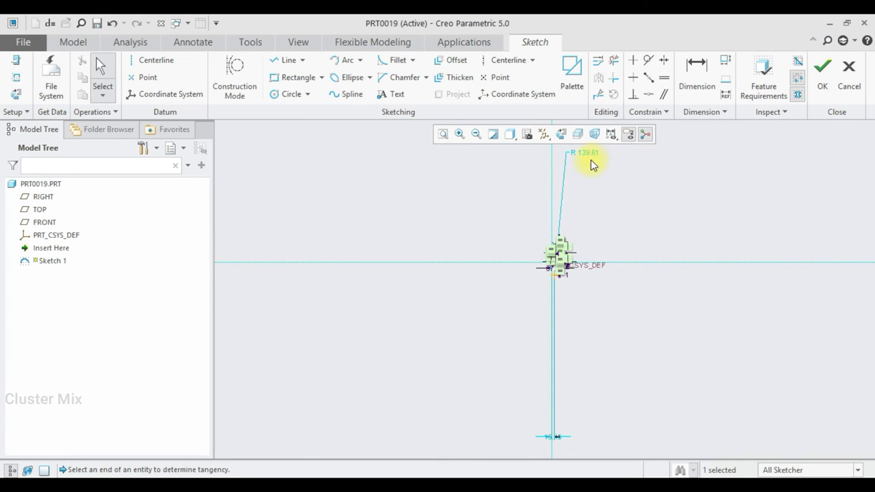
{"action": "scroll", "coordinate": [588, 153], "scroll_direction": "down", "scroll_amount": 2}
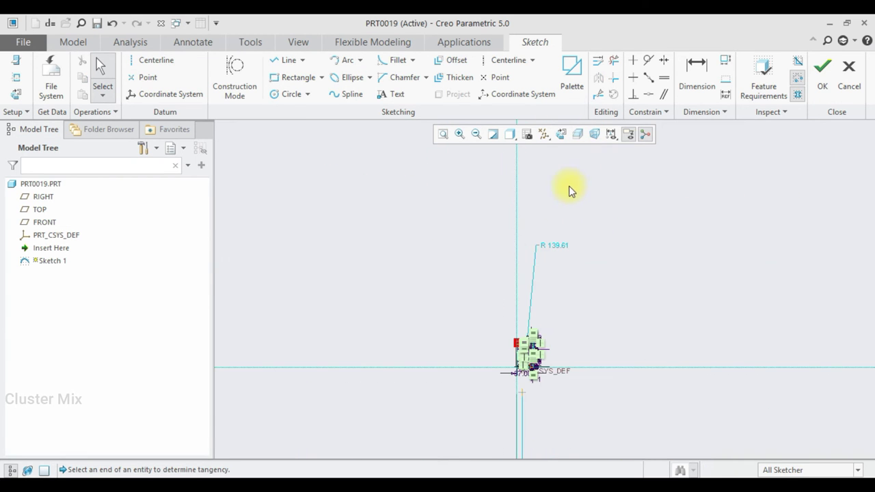
{"action": "double_click", "coordinate": [558, 246]}
{"action": "type", "text": "18"}
{"action": "key", "text": "Return"}
{"action": "scroll", "coordinate": [547, 327], "scroll_direction": "down", "scroll_amount": 3}
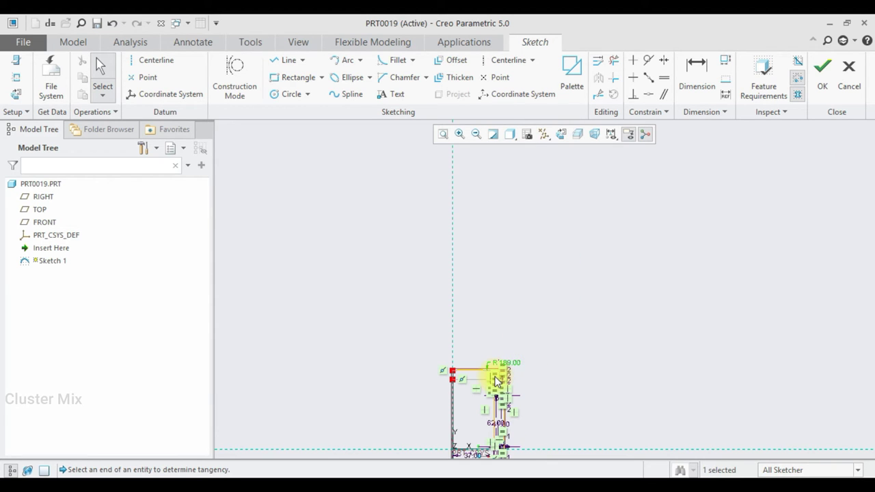
{"action": "scroll", "coordinate": [484, 397], "scroll_direction": "down", "scroll_amount": 2}
{"action": "scroll", "coordinate": [497, 386], "scroll_direction": "down", "scroll_amount": 2}
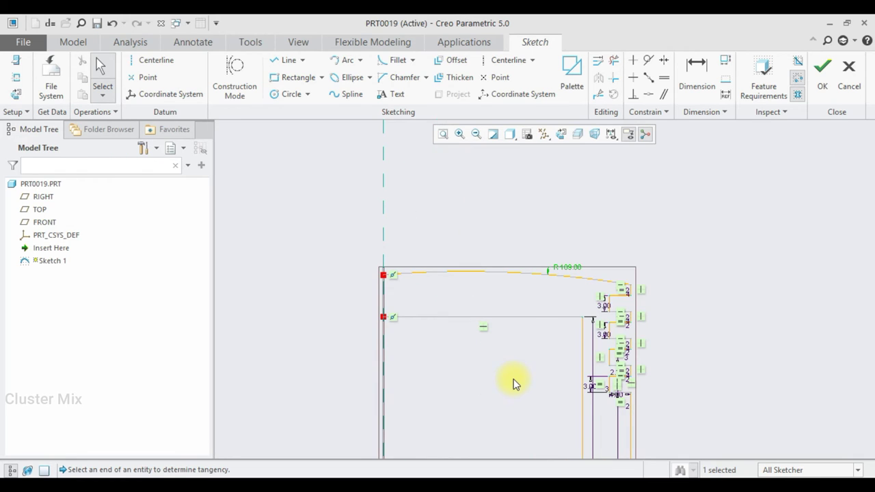
{"action": "scroll", "coordinate": [573, 280], "scroll_direction": "down", "scroll_amount": 2}
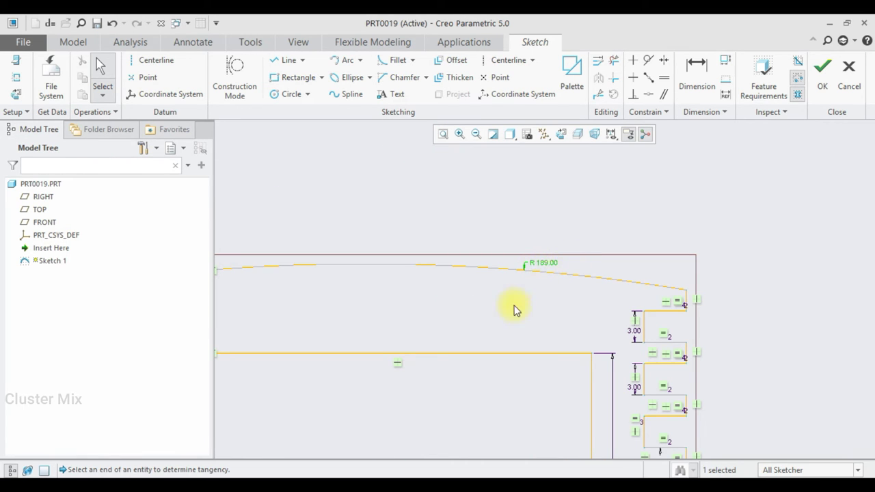
{"action": "scroll", "coordinate": [516, 311], "scroll_direction": "up", "scroll_amount": 1}
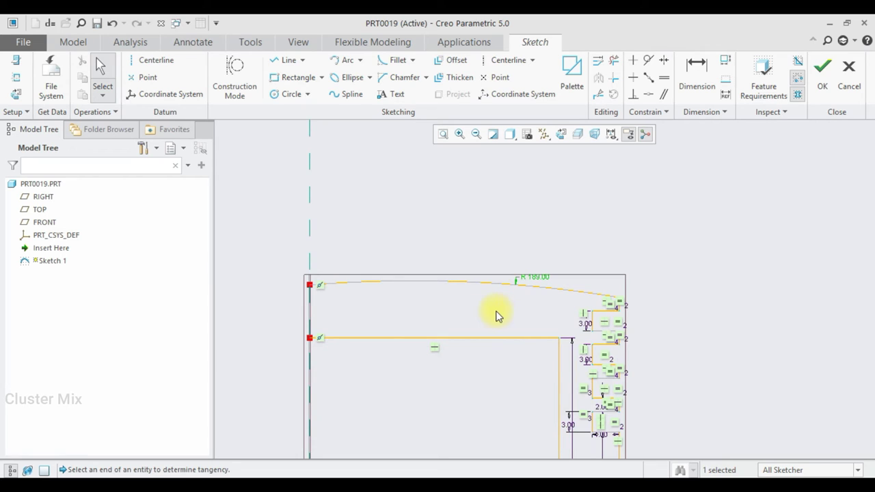
Draw a line from the arc's left end down to the inner horizontal line.
{"action": "left_click", "coordinate": [280, 60]}
{"action": "left_click", "coordinate": [309, 283]}
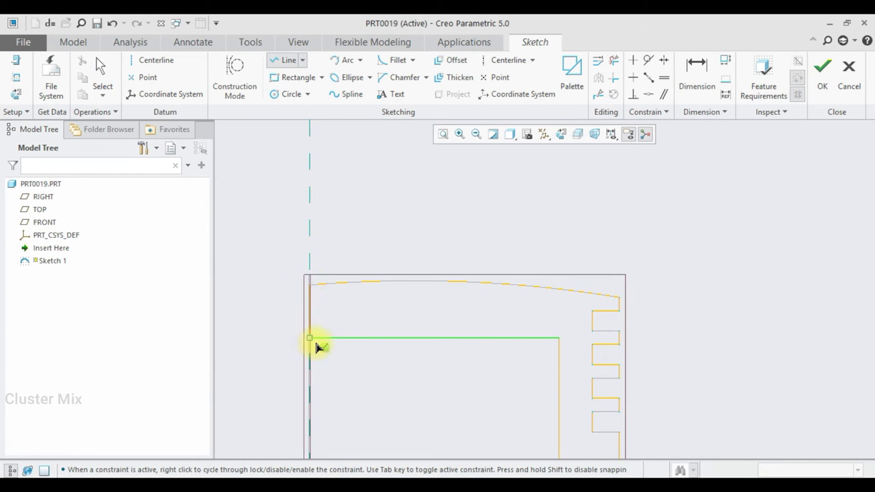
{"action": "left_click", "coordinate": [311, 339]}
{"action": "middle_click", "coordinate": [371, 327]}
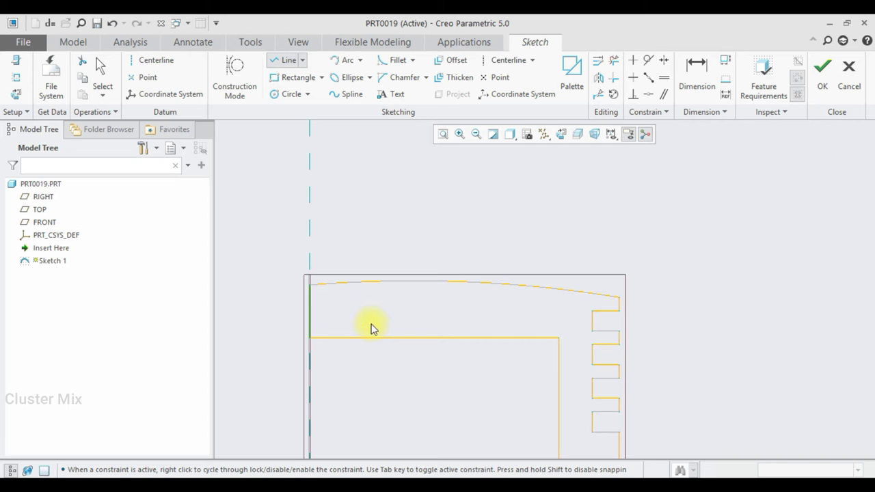
{"action": "middle_click", "coordinate": [371, 327]}
Review the closed profile and exit Sketcher to complete Sketch 1.
{"action": "scroll", "coordinate": [559, 281], "scroll_direction": "up", "scroll_amount": 2}
{"action": "scroll", "coordinate": [567, 312], "scroll_direction": "up", "scroll_amount": 1}
{"action": "scroll", "coordinate": [553, 371], "scroll_direction": "down", "scroll_amount": 1}
{"action": "scroll", "coordinate": [553, 381], "scroll_direction": "down", "scroll_amount": 1}
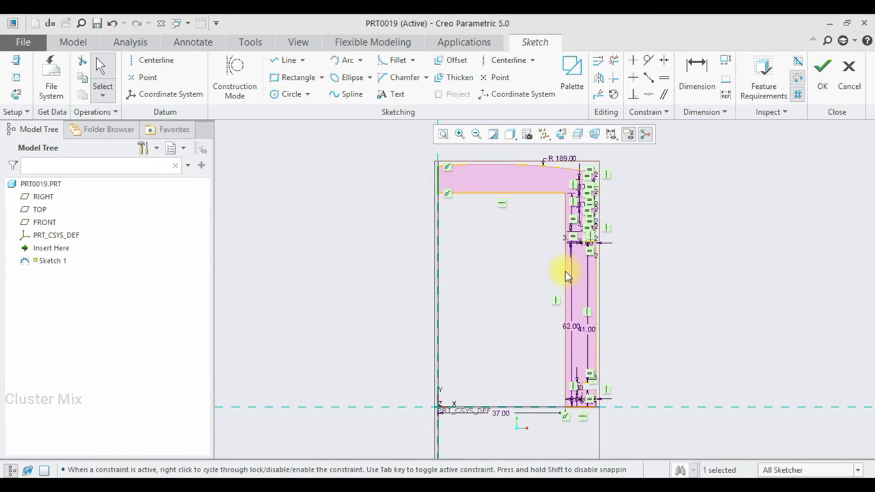
{"action": "scroll", "coordinate": [565, 206], "scroll_direction": "down", "scroll_amount": 2}
{"action": "scroll", "coordinate": [586, 282], "scroll_direction": "down", "scroll_amount": 1}
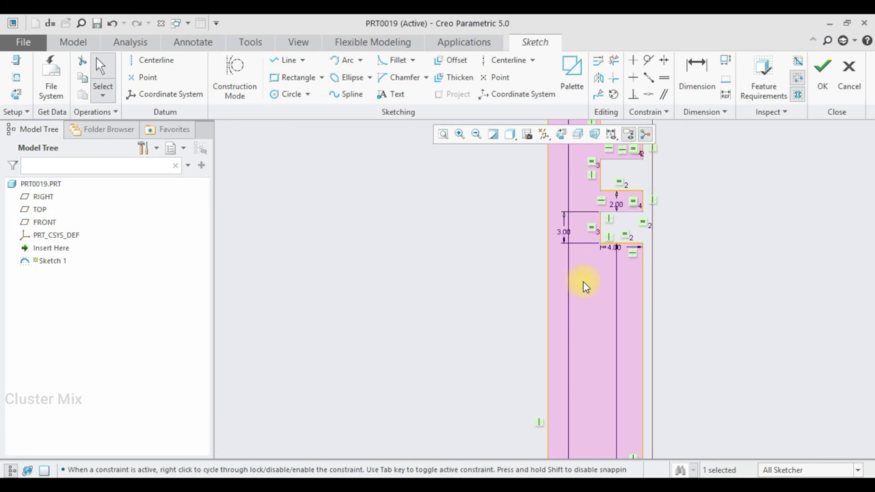
{"action": "scroll", "coordinate": [578, 289], "scroll_direction": "up", "scroll_amount": 2}
{"action": "scroll", "coordinate": [584, 297], "scroll_direction": "up", "scroll_amount": 2}
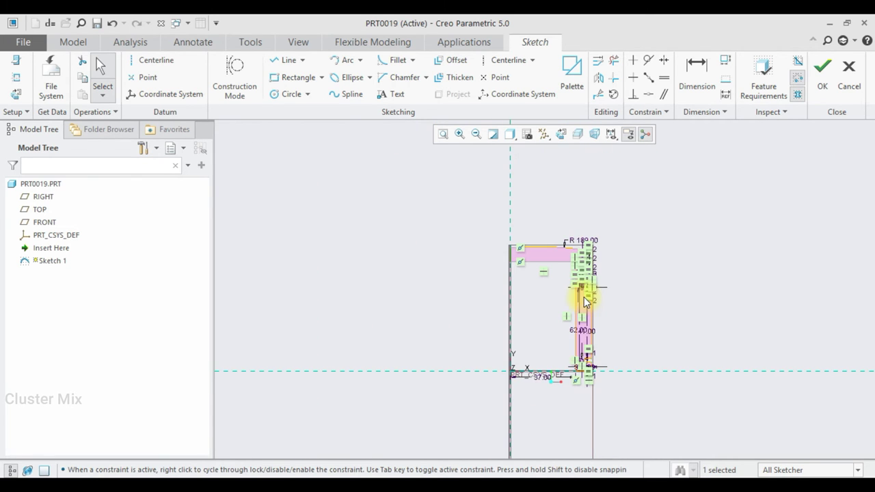
{"action": "scroll", "coordinate": [572, 359], "scroll_direction": "down", "scroll_amount": 1}
{"action": "scroll", "coordinate": [574, 362], "scroll_direction": "down", "scroll_amount": 1}
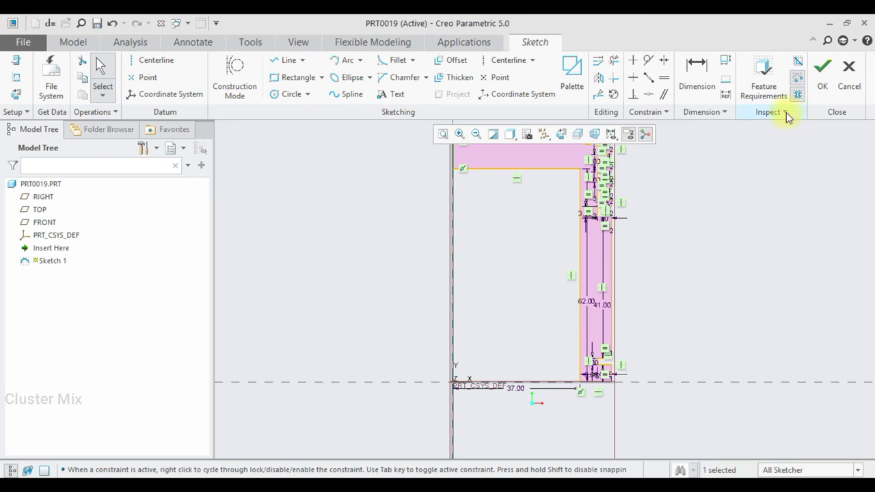
{"action": "left_click", "coordinate": [822, 74]}
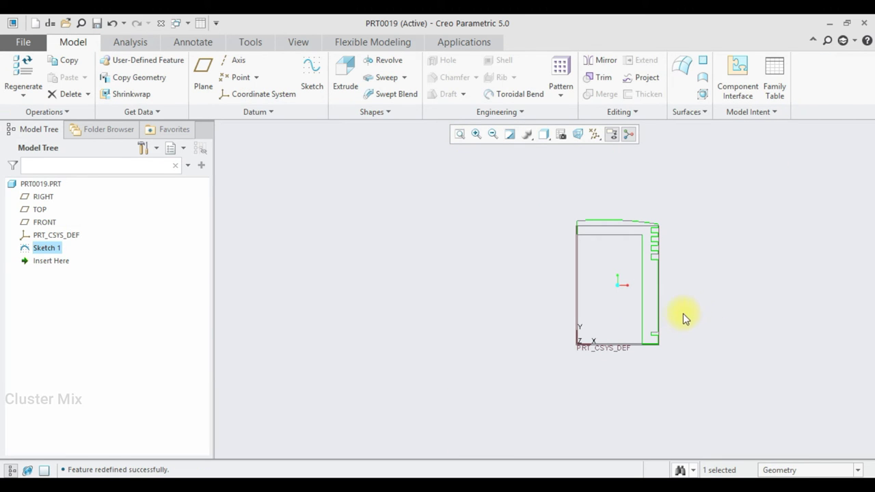
Revolve Sketch 1 360 degrees about its vertical axis into the hollow grooved piston.
{"action": "left_click", "coordinate": [381, 60]}
{"action": "scroll", "coordinate": [575, 338], "scroll_direction": "down", "scroll_amount": 2}
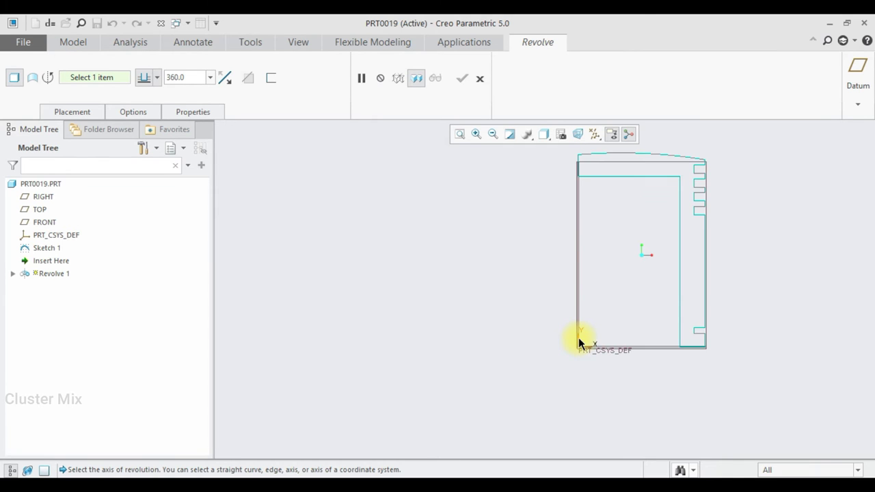
{"action": "left_click", "coordinate": [579, 339]}
{"action": "scroll", "coordinate": [619, 318], "scroll_direction": "up", "scroll_amount": 2}
{"action": "mouse_move", "coordinate": [621, 308]}
{"action": "middle_mouse_down"}
{"action": "mouse_move", "coordinate": [563, 323]}
{"action": "mouse_move", "coordinate": [609, 305]}
{"action": "mouse_move", "coordinate": [656, 307]}
{"action": "mouse_move", "coordinate": [652, 322]}
{"action": "mouse_move", "coordinate": [652, 307]}
{"action": "middle_mouse_up"}
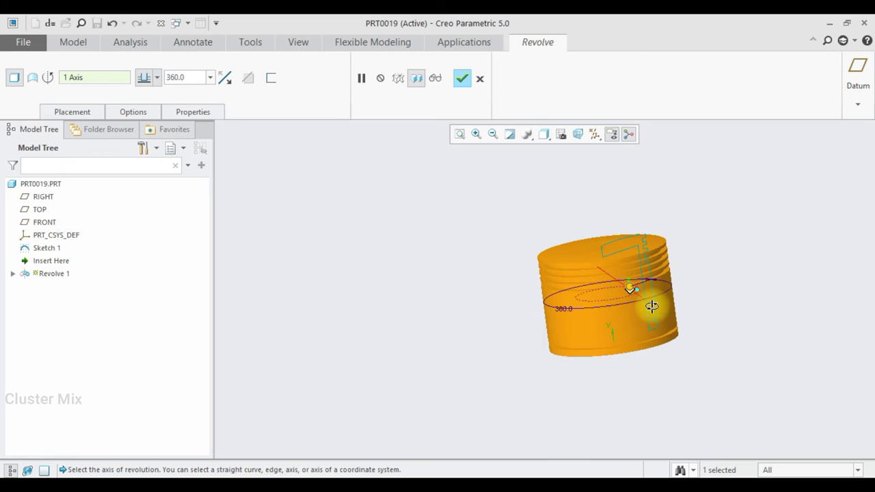
{"action": "left_click", "coordinate": [462, 79]}
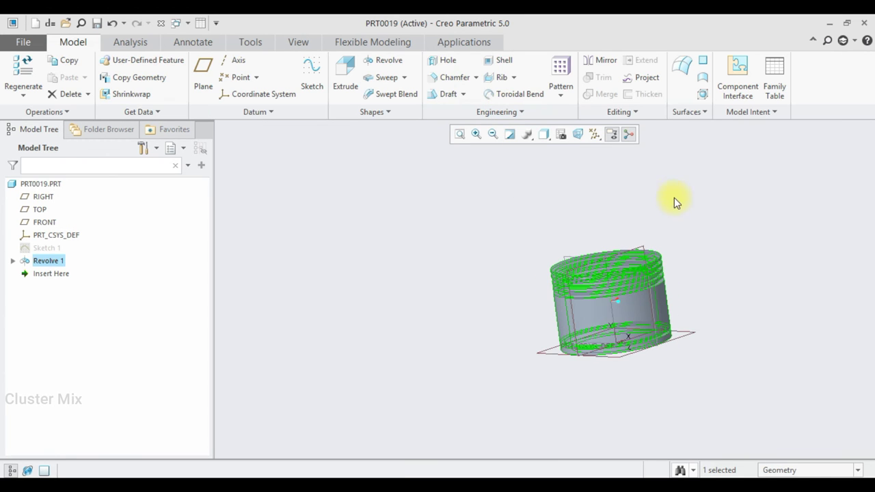
{"action": "scroll", "coordinate": [661, 303], "scroll_direction": "down", "scroll_amount": 2}
{"action": "scroll", "coordinate": [659, 308], "scroll_direction": "up", "scroll_amount": 2}
{"action": "mouse_move", "coordinate": [659, 308]}
{"action": "middle_mouse_down"}
{"action": "mouse_move", "coordinate": [697, 281]}
{"action": "mouse_move", "coordinate": [682, 217]}
{"action": "mouse_move", "coordinate": [700, 258]}
{"action": "mouse_move", "coordinate": [683, 339]}
{"action": "mouse_move", "coordinate": [700, 323]}
{"action": "mouse_move", "coordinate": [682, 279]}
{"action": "mouse_move", "coordinate": [699, 340]}
{"action": "middle_mouse_up"}
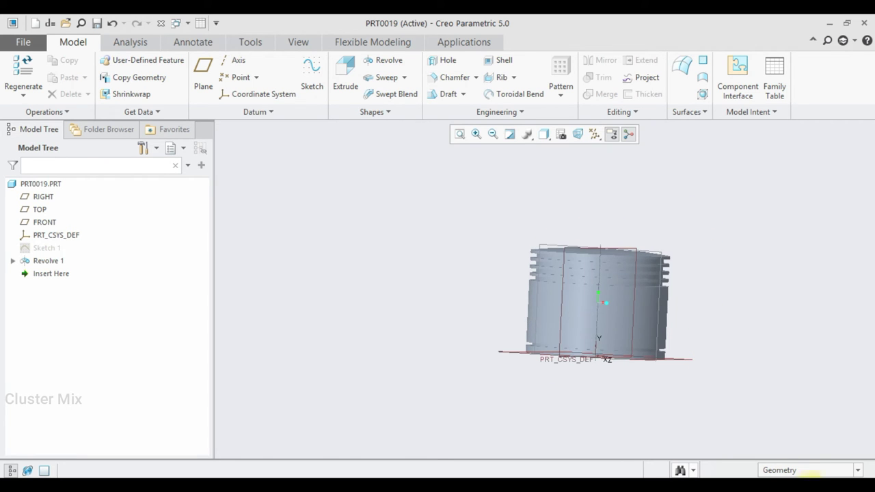
{"action": "mouse_move", "coordinate": [640, 342]}
{"action": "middle_mouse_down"}
{"action": "mouse_move", "coordinate": [635, 317]}
{"action": "mouse_move", "coordinate": [606, 318]}
{"action": "middle_mouse_up"}
{"action": "scroll", "coordinate": [592, 268], "scroll_direction": "up", "scroll_amount": 2}
{"action": "scroll", "coordinate": [592, 268], "scroll_direction": "up", "scroll_amount": 2}
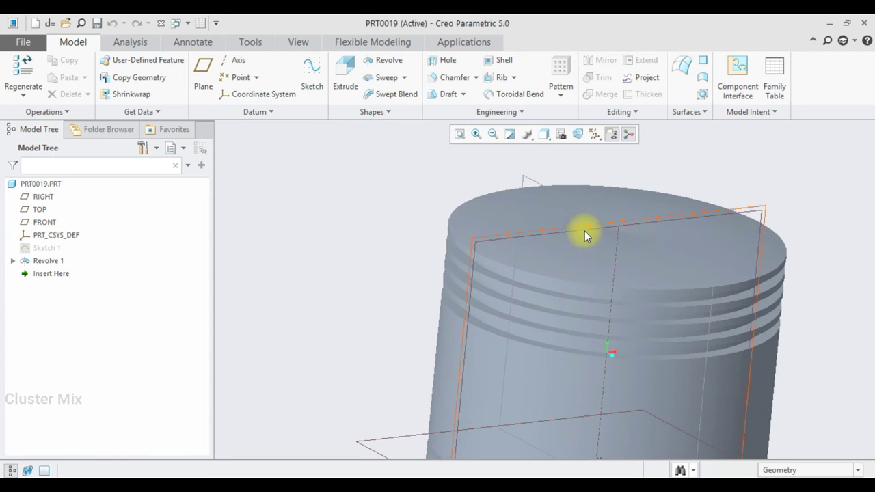
Start a sketch on the FRONT plane and draw two concentric circles on the centerline.
{"action": "left_click", "coordinate": [593, 214]}
{"action": "left_click", "coordinate": [595, 172]}
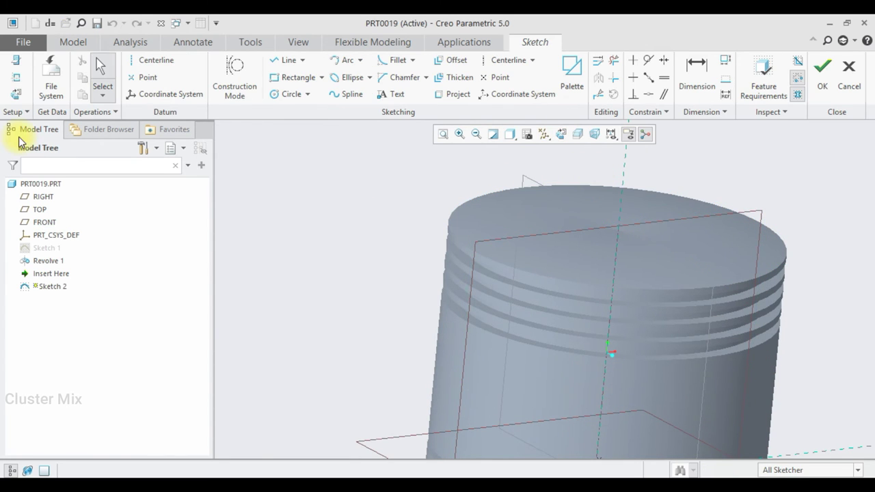
{"action": "left_click", "coordinate": [14, 95]}
{"action": "scroll", "coordinate": [594, 331], "scroll_direction": "up", "scroll_amount": 2}
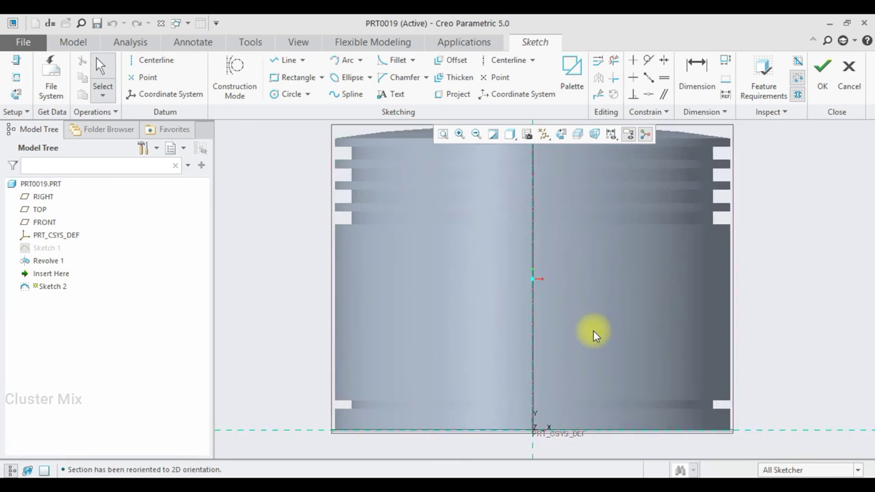
{"action": "scroll", "coordinate": [594, 331], "scroll_direction": "up", "scroll_amount": 2}
{"action": "left_click", "coordinate": [284, 94]}
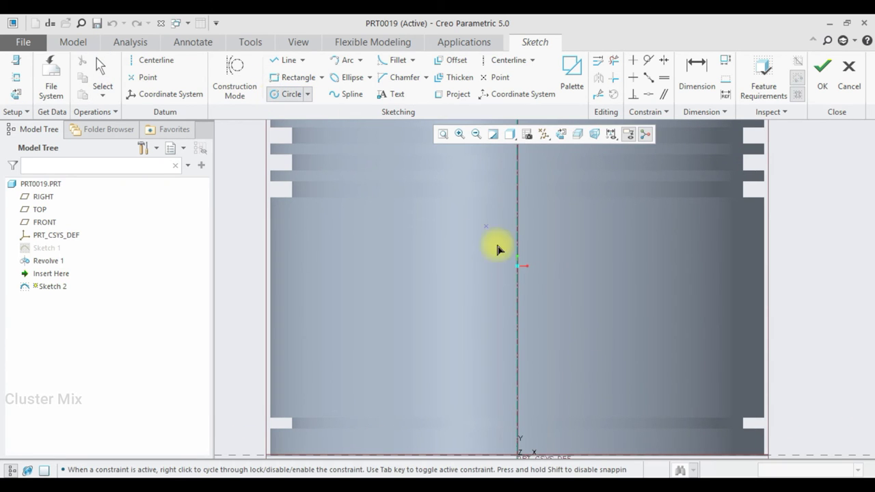
{"action": "left_click", "coordinate": [519, 311]}
{"action": "left_click", "coordinate": [487, 287]}
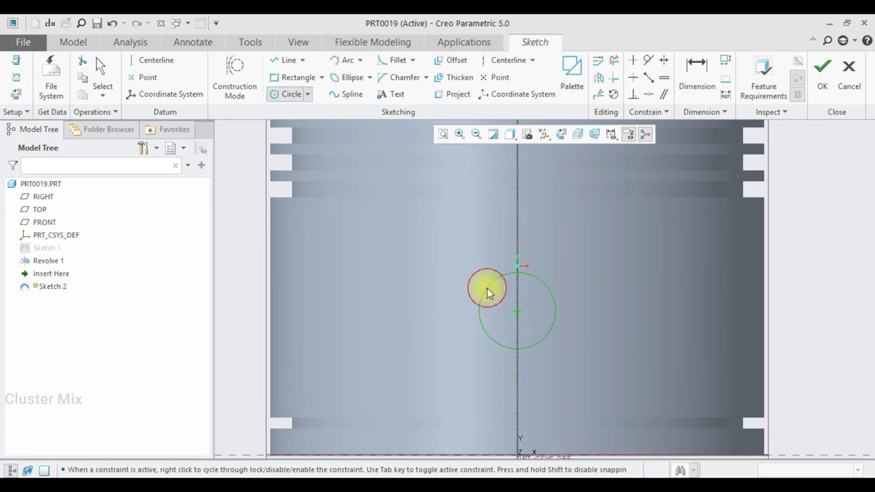
{"action": "left_click", "coordinate": [517, 311]}
{"action": "left_click", "coordinate": [455, 280]}
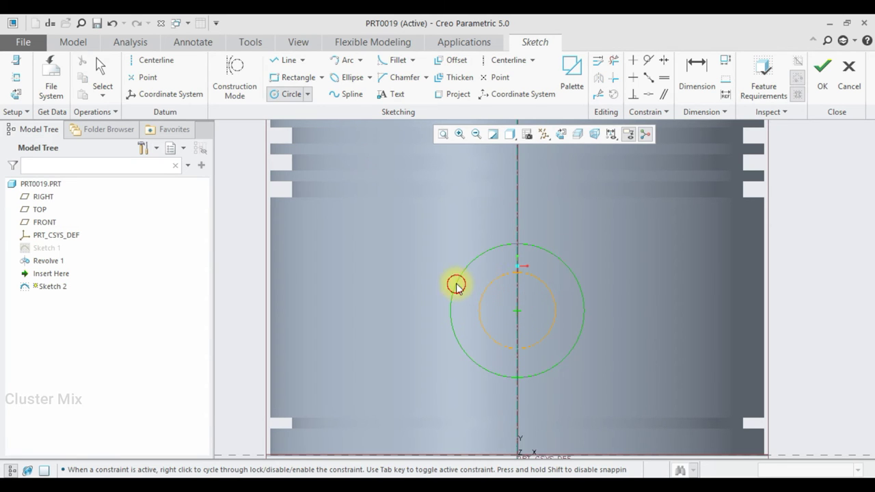
{"action": "middle_click", "coordinate": [528, 318]}
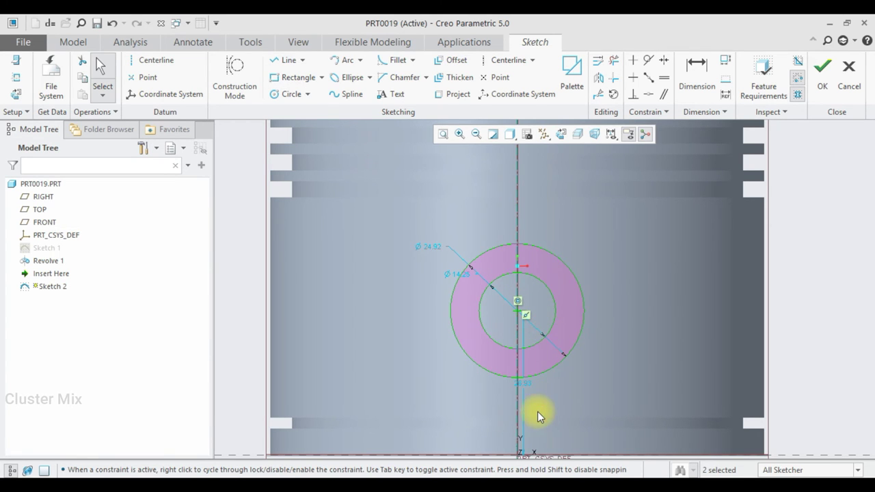
Set the circles' centre height to 27 above the base.
{"action": "scroll", "coordinate": [537, 412], "scroll_direction": "up", "scroll_amount": 1}
{"action": "scroll", "coordinate": [529, 404], "scroll_direction": "up", "scroll_amount": 2}
{"action": "scroll", "coordinate": [527, 412], "scroll_direction": "down", "scroll_amount": 1}
{"action": "scroll", "coordinate": [526, 419], "scroll_direction": "down", "scroll_amount": 2}
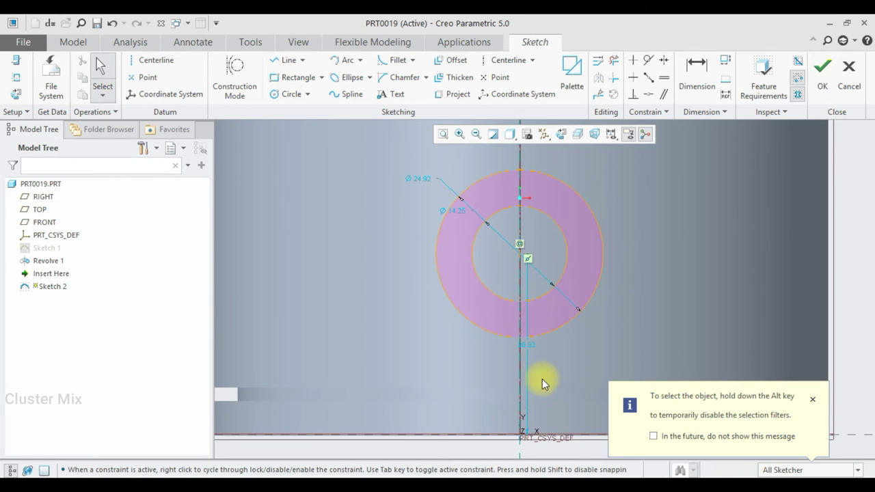
{"action": "scroll", "coordinate": [527, 428], "scroll_direction": "down", "scroll_amount": 3}
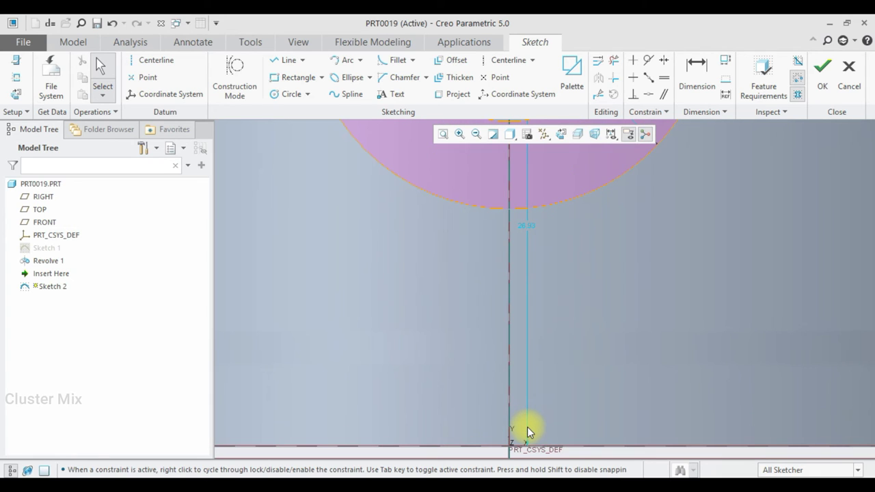
{"action": "left_click", "coordinate": [527, 229]}
{"action": "type", "text": "27"}
{"action": "scroll", "coordinate": [542, 331], "scroll_direction": "up", "scroll_amount": 3}
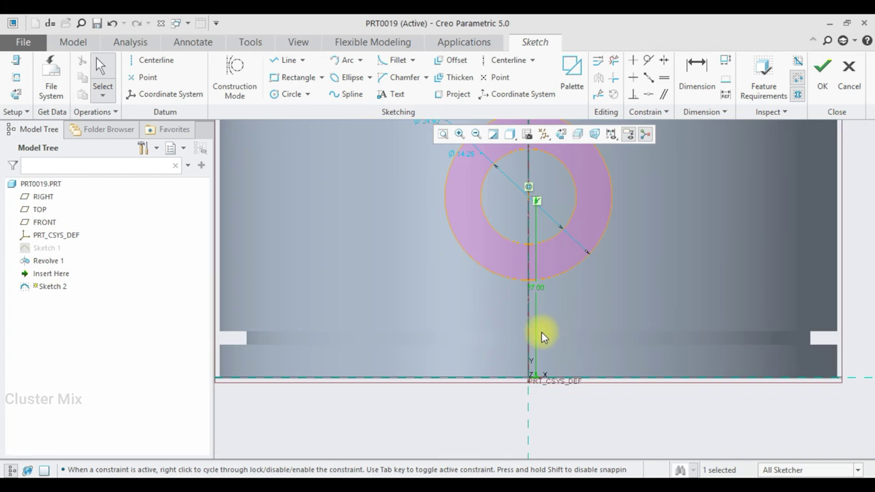
{"action": "scroll", "coordinate": [525, 281], "scroll_direction": "up", "scroll_amount": 1}
{"action": "scroll", "coordinate": [529, 207], "scroll_direction": "down", "scroll_amount": 1}
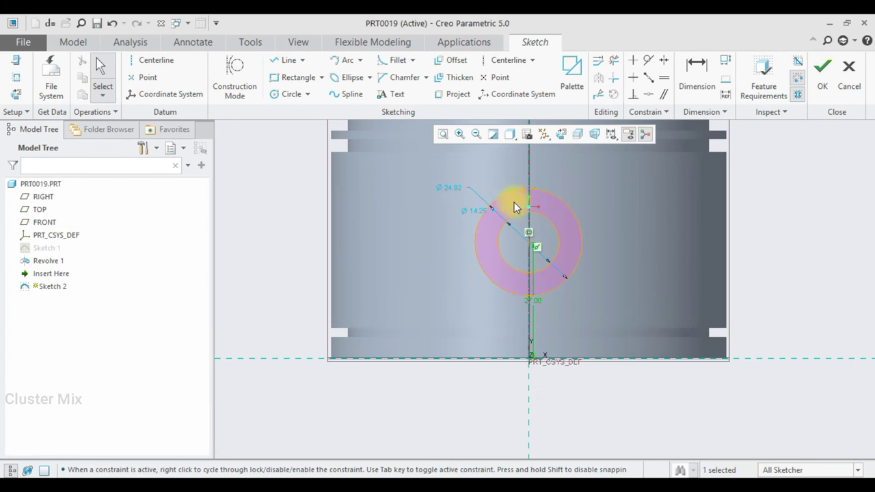
Set the circle diameters to Ø36 and Ø22 and finish the sketch.
{"action": "double_click", "coordinate": [450, 190]}
{"action": "type", "text": "36"}
{"action": "key", "text": "Return"}
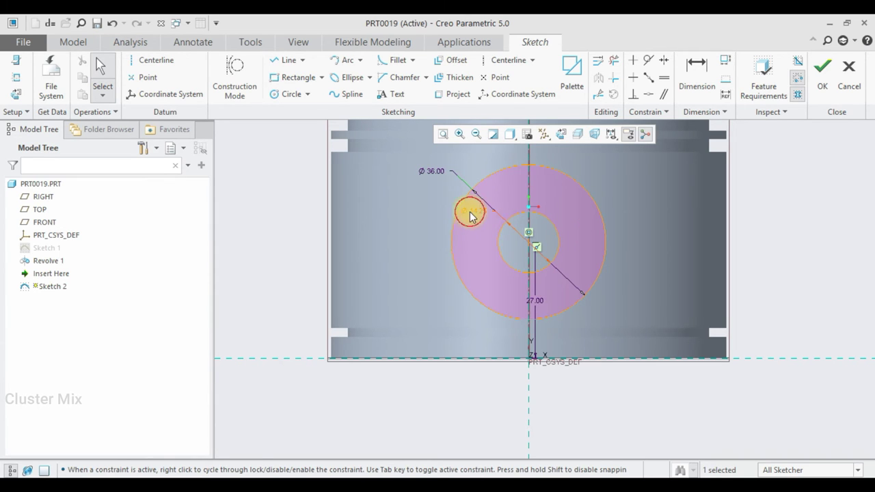
{"action": "double_click", "coordinate": [471, 211]}
{"action": "key", "text": "Return"}
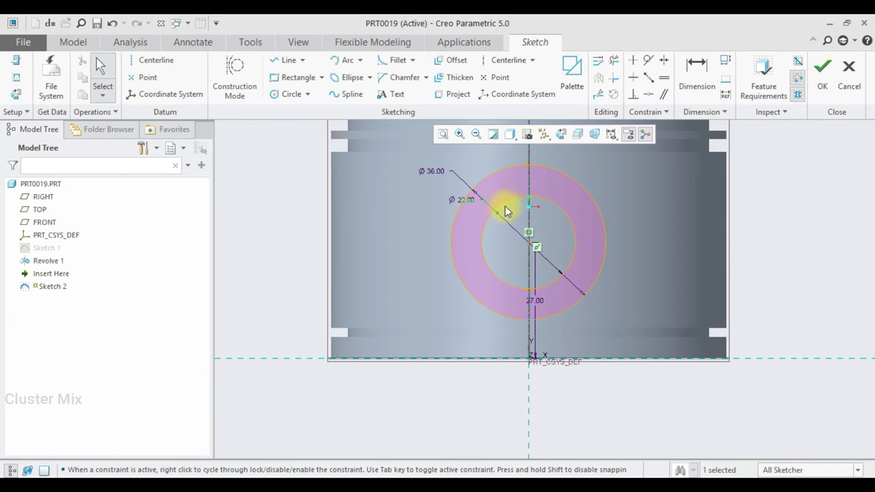
{"action": "left_click", "coordinate": [823, 72]}
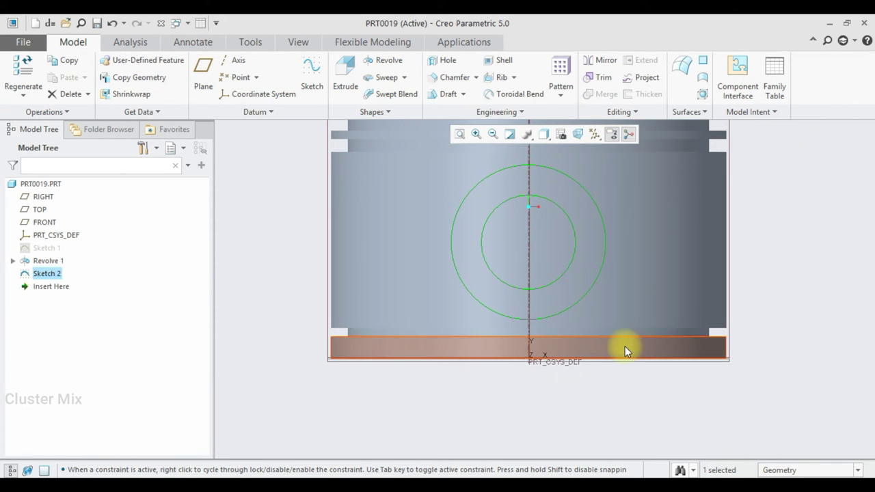
Start extruding Sketch 2, trying To Next and then Symmetric depth.
{"action": "left_click", "coordinate": [345, 70]}
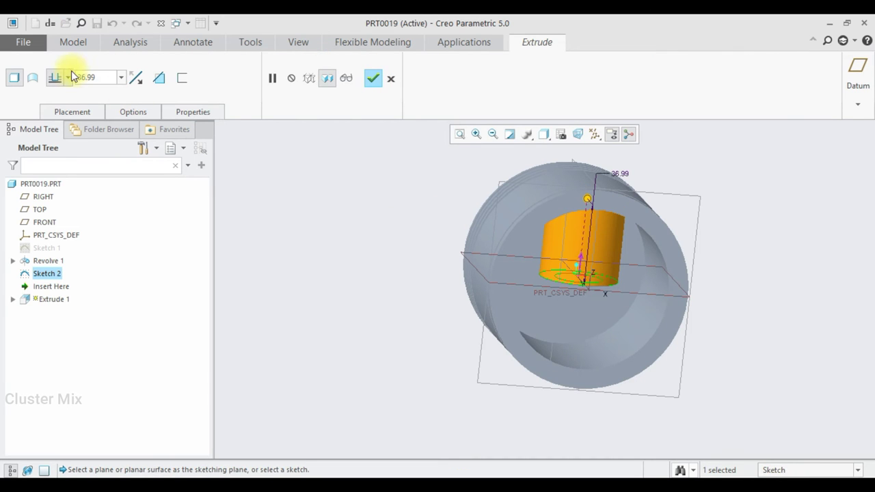
{"action": "left_click", "coordinate": [67, 78]}
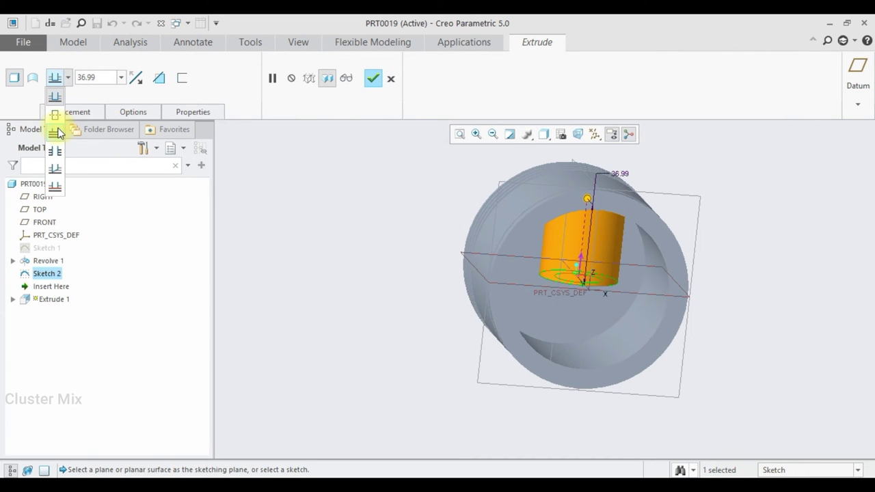
{"action": "left_click", "coordinate": [58, 133]}
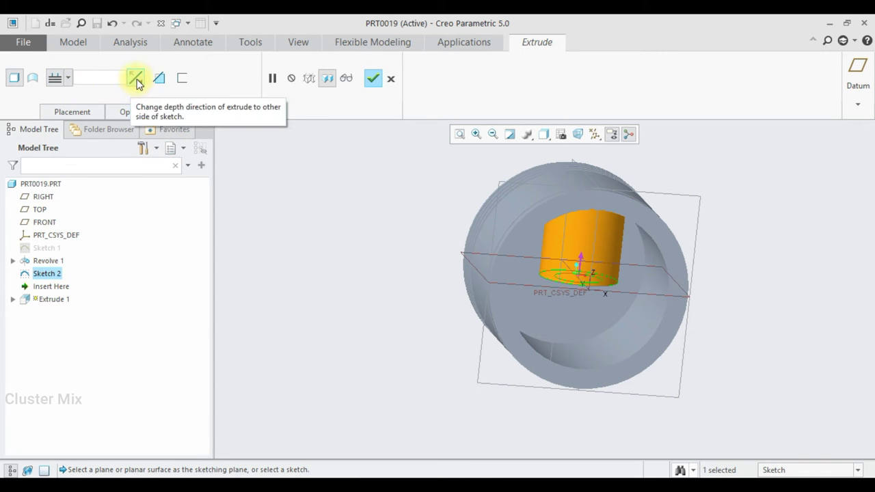
{"action": "left_click", "coordinate": [69, 81]}
{"action": "left_click", "coordinate": [54, 112]}
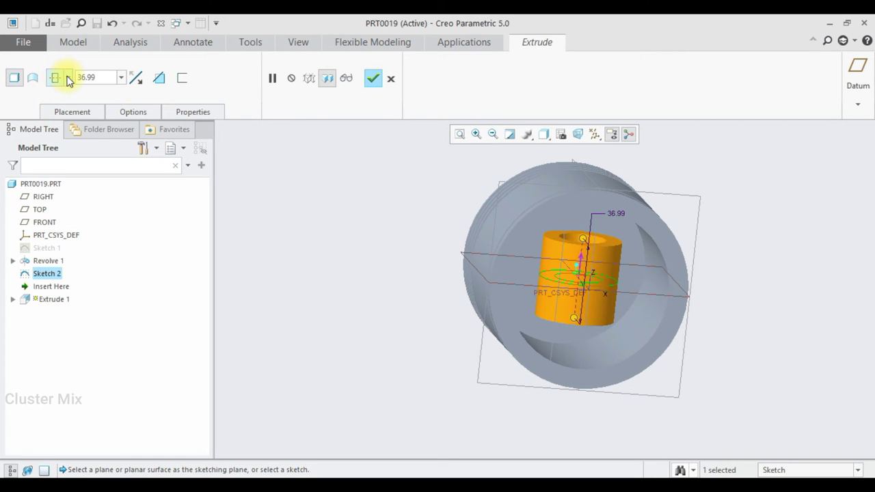
{"action": "middle_click_drag", "start_coordinate": [596, 304], "coordinate": [589, 269]}
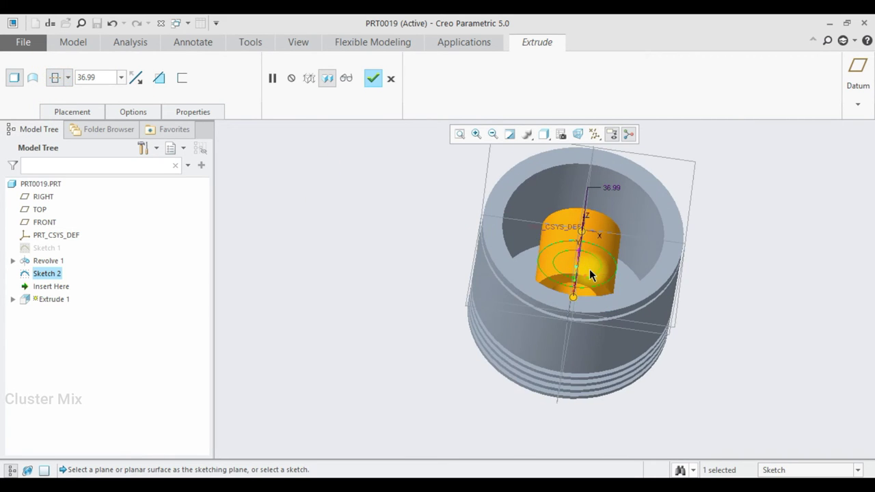
{"action": "scroll", "coordinate": [585, 268], "scroll_direction": "down", "scroll_amount": 3}
Set the depth to Through All, inspect the boss, and confirm Extrude 1.
{"action": "left_click", "coordinate": [68, 79]}
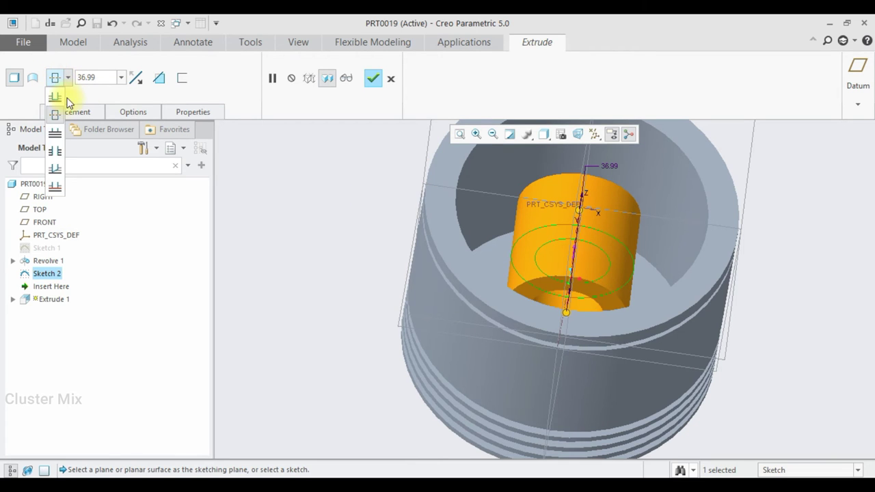
{"action": "left_click", "coordinate": [54, 130]}
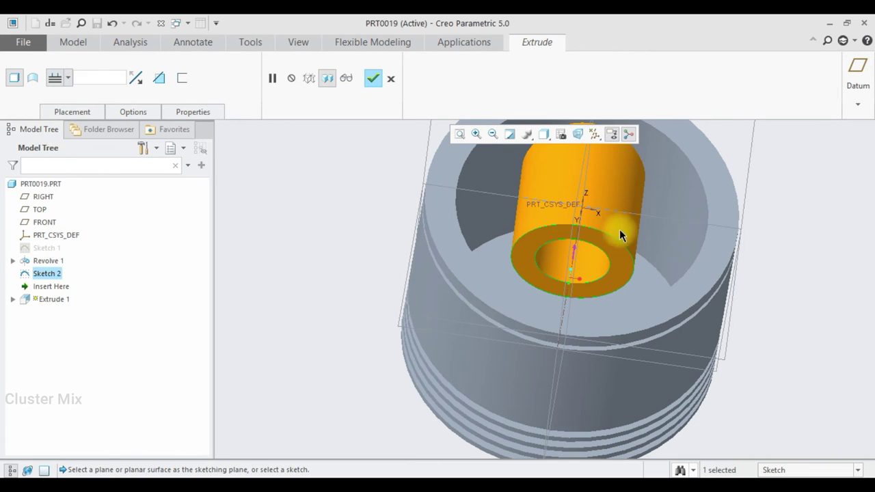
{"action": "scroll", "coordinate": [599, 269], "scroll_direction": "down", "scroll_amount": 2}
{"action": "scroll", "coordinate": [597, 269], "scroll_direction": "up", "scroll_amount": 2}
{"action": "mouse_move", "coordinate": [597, 270]}
{"action": "middle_mouse_down"}
{"action": "mouse_move", "coordinate": [534, 292]}
{"action": "mouse_move", "coordinate": [593, 279]}
{"action": "mouse_move", "coordinate": [581, 303]}
{"action": "mouse_move", "coordinate": [582, 250]}
{"action": "mouse_move", "coordinate": [531, 231]}
{"action": "mouse_move", "coordinate": [504, 256]}
{"action": "mouse_move", "coordinate": [525, 278]}
{"action": "mouse_move", "coordinate": [537, 230]}
{"action": "mouse_move", "coordinate": [566, 282]}
{"action": "mouse_move", "coordinate": [619, 237]}
{"action": "middle_mouse_up"}
{"action": "scroll", "coordinate": [582, 279], "scroll_direction": "down", "scroll_amount": 3}
{"action": "scroll", "coordinate": [582, 279], "scroll_direction": "up", "scroll_amount": 2}
{"action": "scroll", "coordinate": [581, 279], "scroll_direction": "up", "scroll_amount": 2}
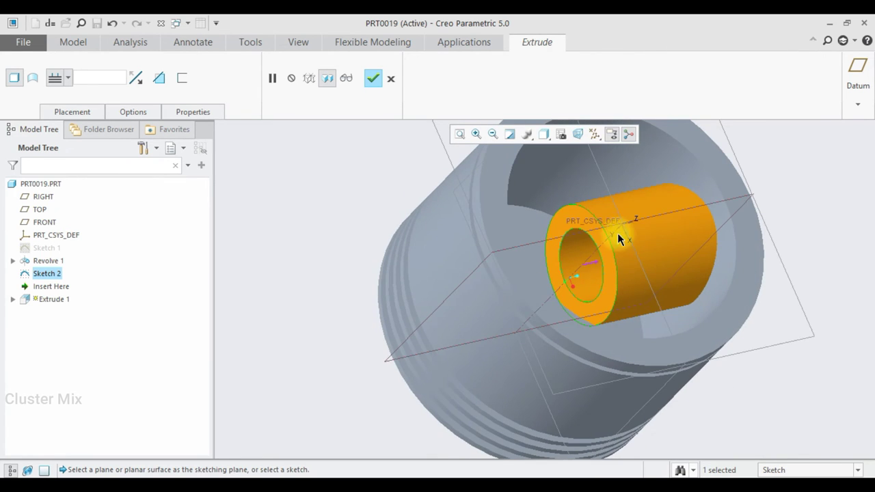
{"action": "scroll", "coordinate": [687, 207], "scroll_direction": "down", "scroll_amount": 2}
{"action": "scroll", "coordinate": [683, 225], "scroll_direction": "down", "scroll_amount": 1}
{"action": "scroll", "coordinate": [682, 226], "scroll_direction": "up", "scroll_amount": 1}
{"action": "mouse_move", "coordinate": [682, 226]}
{"action": "middle_mouse_down"}
{"action": "mouse_move", "coordinate": [645, 211]}
{"action": "mouse_move", "coordinate": [645, 220]}
{"action": "mouse_move", "coordinate": [536, 288]}
{"action": "middle_mouse_up"}
{"action": "scroll", "coordinate": [536, 288], "scroll_direction": "down", "scroll_amount": 1}
{"action": "scroll", "coordinate": [534, 288], "scroll_direction": "up", "scroll_amount": 2}
{"action": "left_click", "coordinate": [372, 78]}
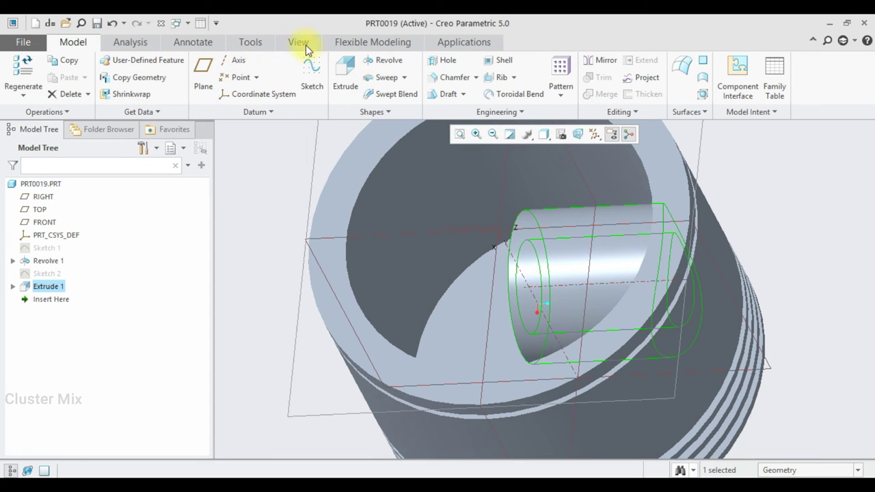
Extrude Sketch 2 as added material up to the next surface, creating Extrude 2.
{"action": "left_click", "coordinate": [340, 72]}
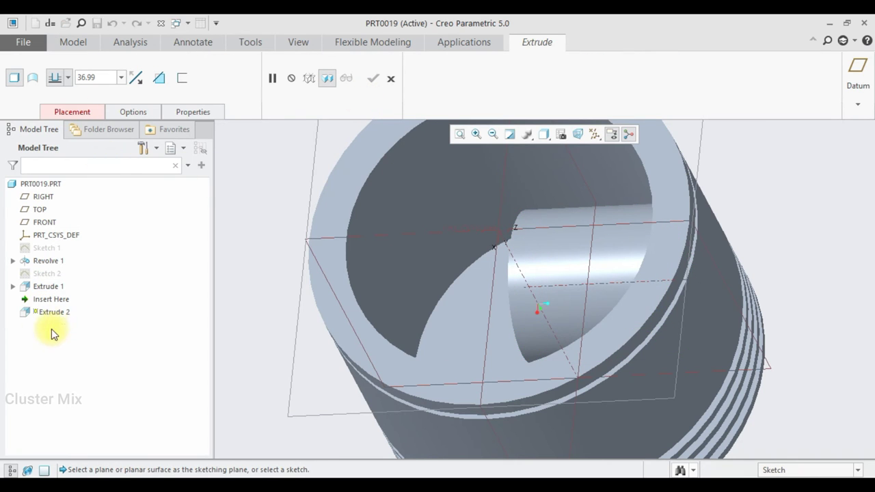
{"action": "left_click", "coordinate": [41, 275]}
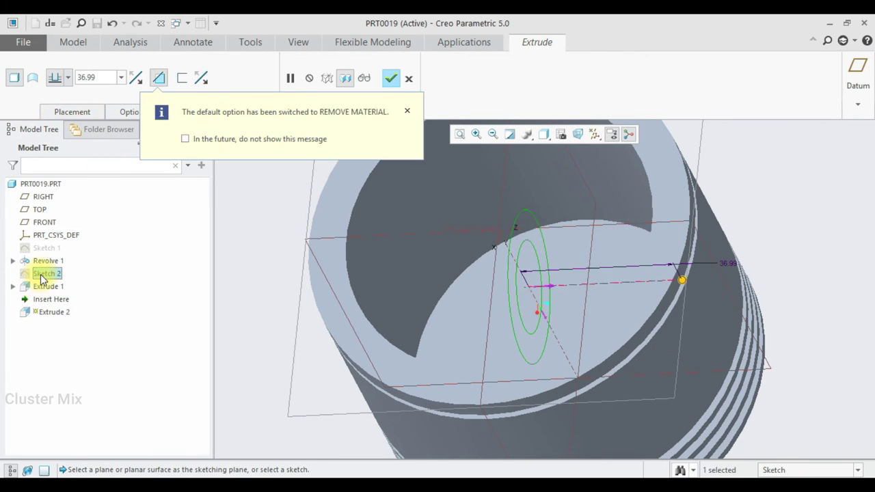
{"action": "left_click", "coordinate": [135, 77]}
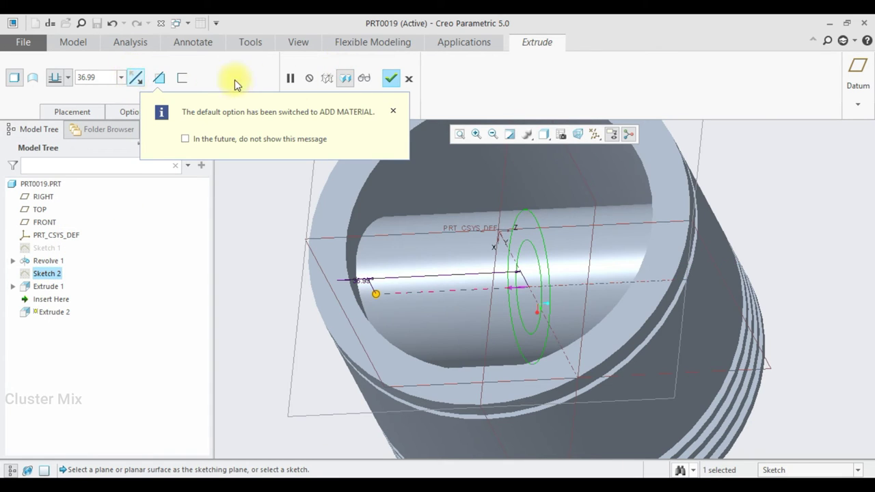
{"action": "left_click", "coordinate": [69, 78]}
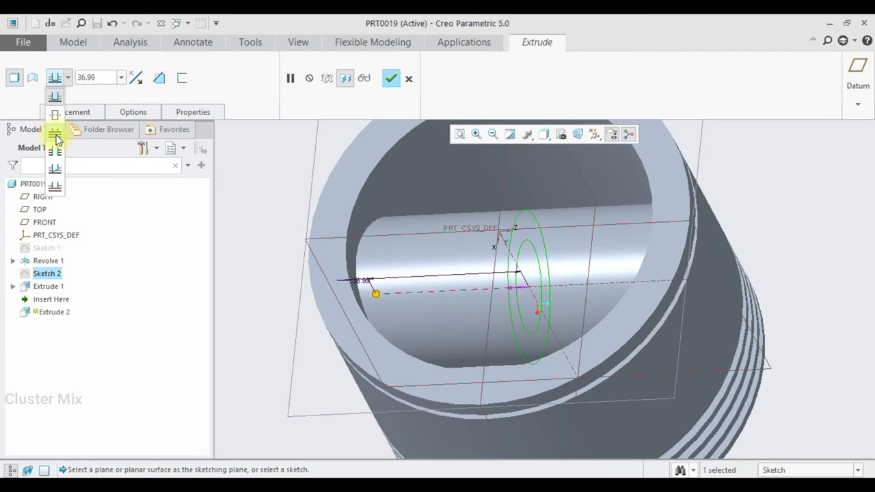
{"action": "left_click", "coordinate": [55, 135]}
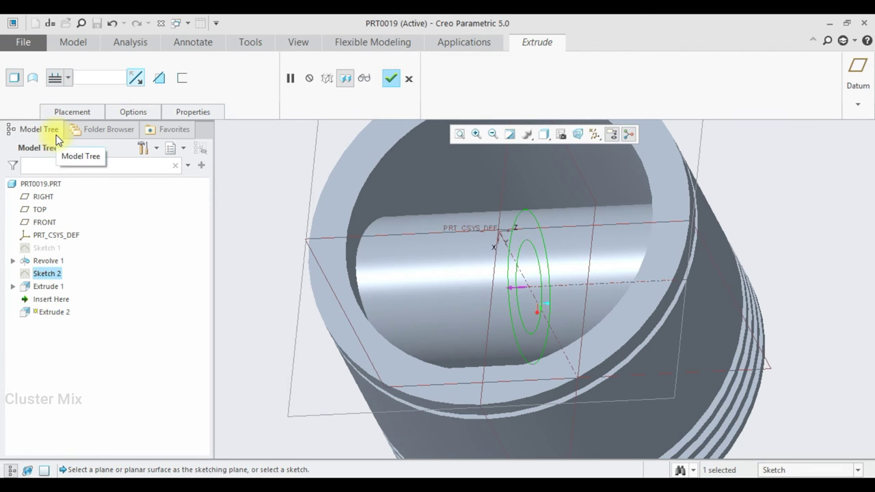
{"action": "left_click", "coordinate": [391, 79]}
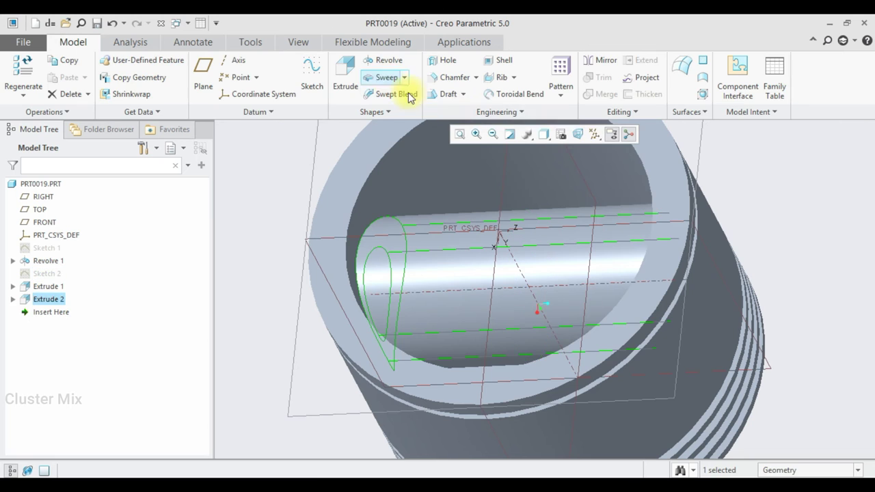
Orbit the piston to a side view and select the TOP plane.
{"action": "scroll", "coordinate": [757, 235], "scroll_direction": "up", "scroll_amount": 3}
{"action": "mouse_move", "coordinate": [744, 242]}
{"action": "middle_mouse_down"}
{"action": "mouse_move", "coordinate": [768, 274]}
{"action": "mouse_move", "coordinate": [760, 309]}
{"action": "middle_mouse_up"}
{"action": "mouse_move", "coordinate": [807, 471]}
{"action": "middle_mouse_down"}
{"action": "mouse_move", "coordinate": [635, 404]}
{"action": "mouse_move", "coordinate": [658, 377]}
{"action": "mouse_move", "coordinate": [670, 391]}
{"action": "middle_mouse_up"}
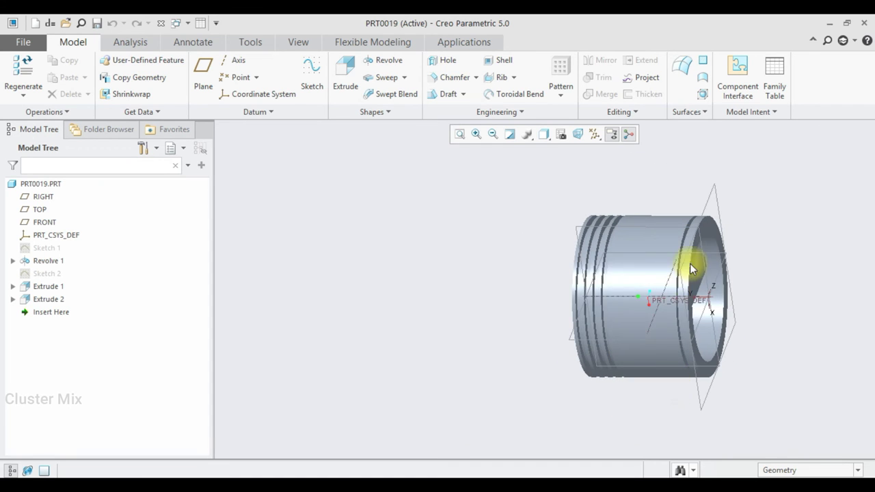
{"action": "left_click", "coordinate": [716, 190]}
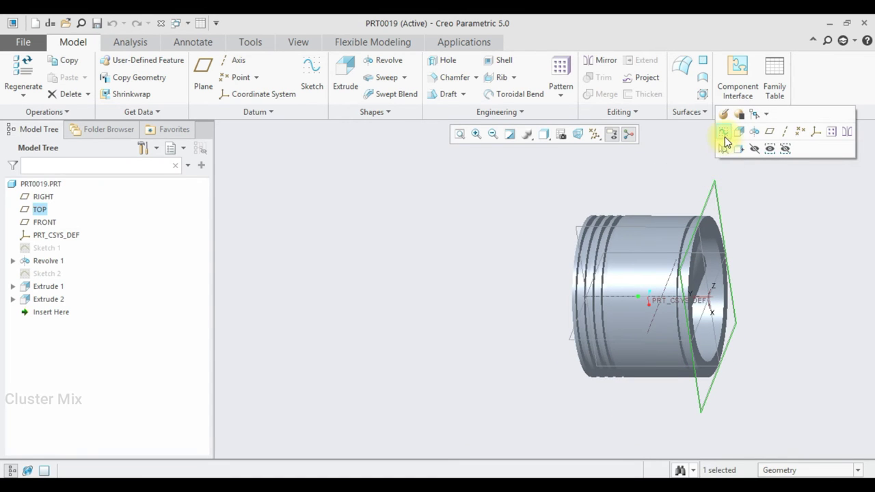
Start a face-on sketch on TOP and draw a center rectangle at the origin.
{"action": "left_click", "coordinate": [725, 134]}
{"action": "left_click", "coordinate": [15, 94]}
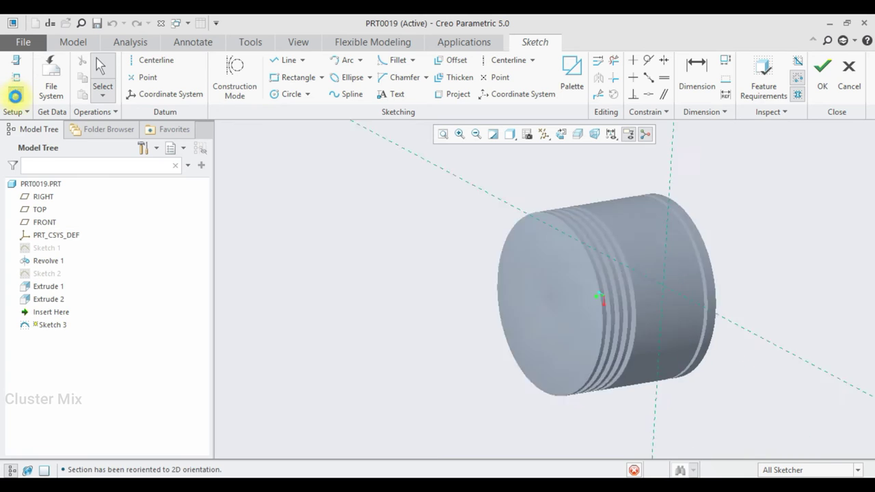
{"action": "left_click", "coordinate": [322, 78]}
{"action": "left_click", "coordinate": [304, 122]}
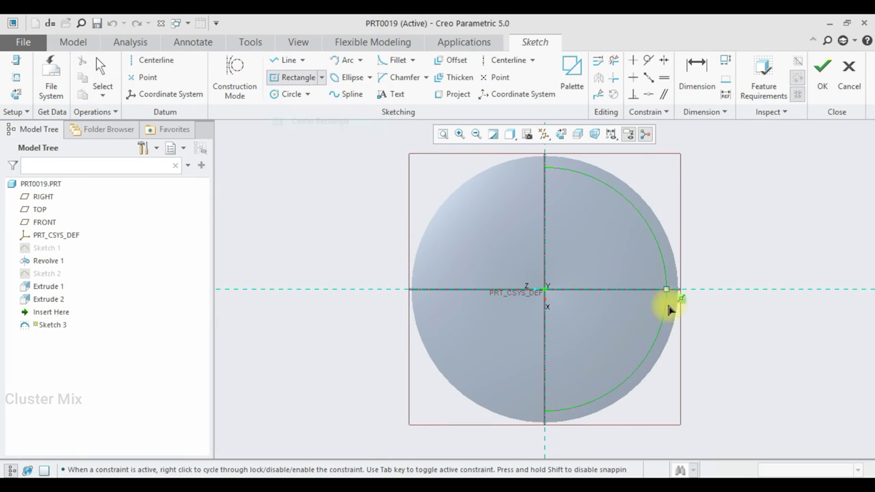
{"action": "left_click", "coordinate": [549, 291]}
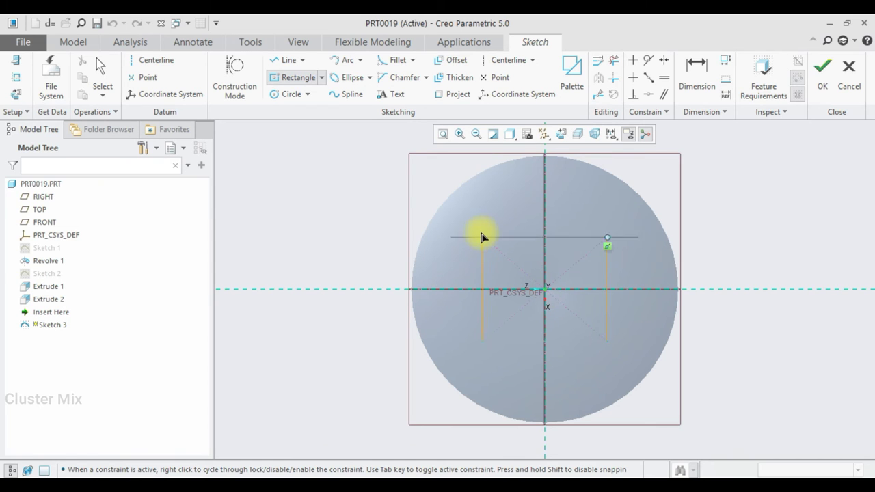
{"action": "left_click", "coordinate": [492, 232]}
{"action": "middle_click", "coordinate": [486, 282]}
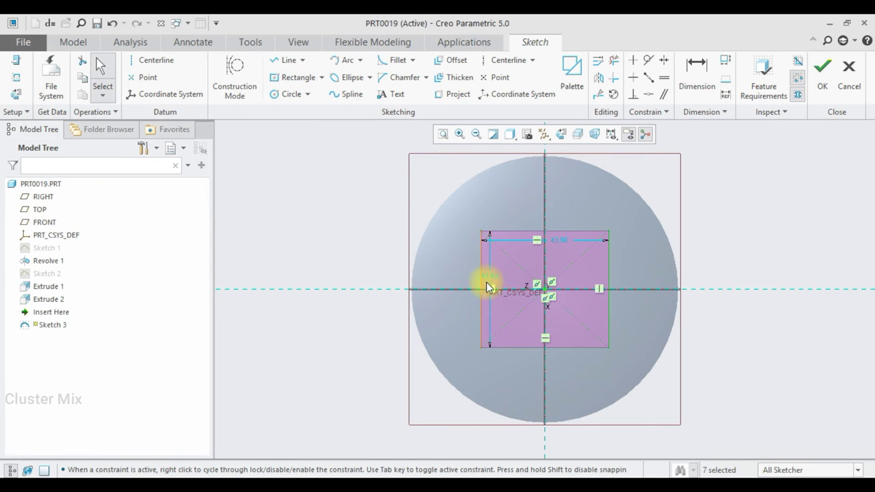
Set both rectangle sides to 50 and finish Sketch 3.
{"action": "double_click", "coordinate": [489, 277]}
{"action": "type", "text": "50"}
{"action": "key", "text": "Return"}
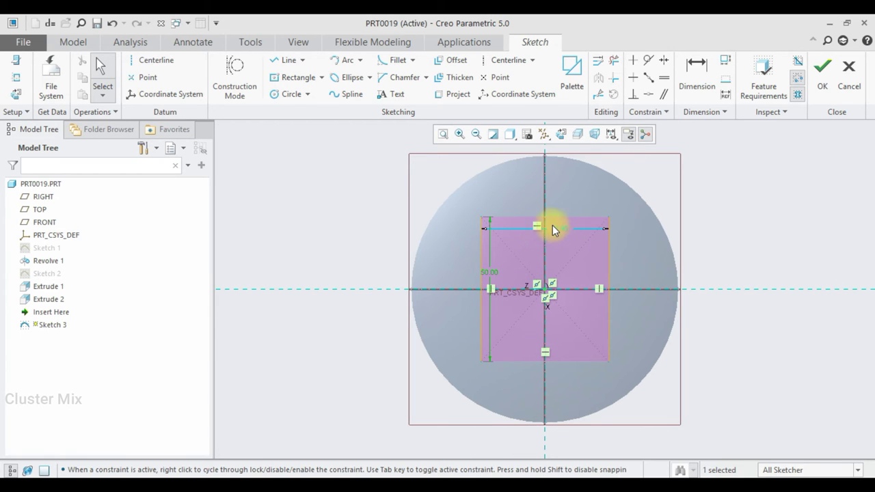
{"action": "type", "text": "50"}
{"action": "key", "text": "Return"}
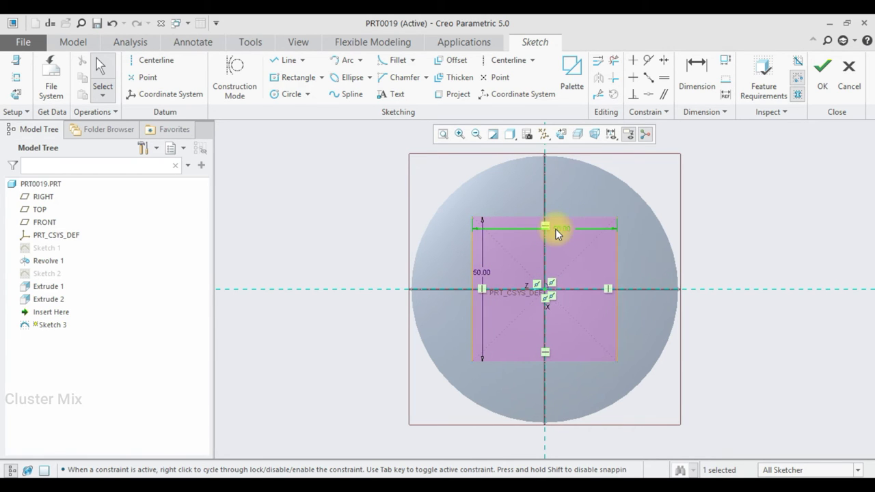
{"action": "left_click", "coordinate": [816, 94]}
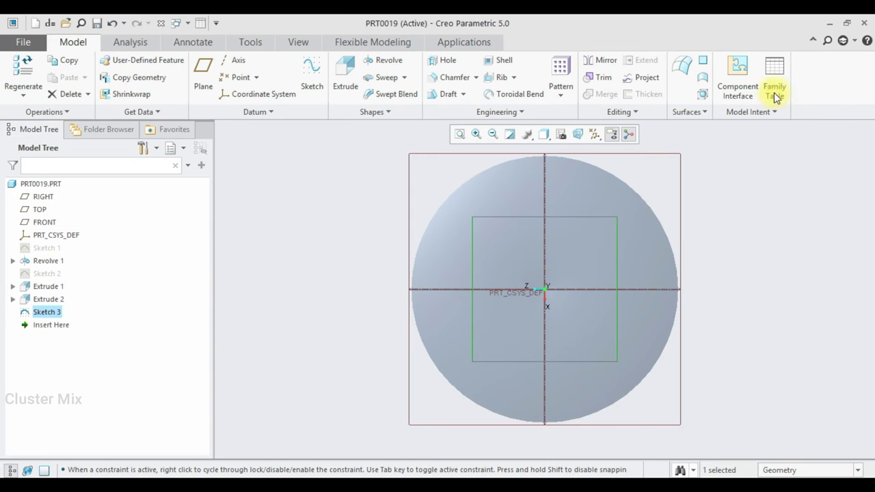
{"action": "middle_click_drag", "start_coordinate": [599, 344], "coordinate": [603, 225]}
Cut Sketch 3's 50 by 50 square 45.00 deep as Extrude 3.
{"action": "left_click", "coordinate": [352, 65]}
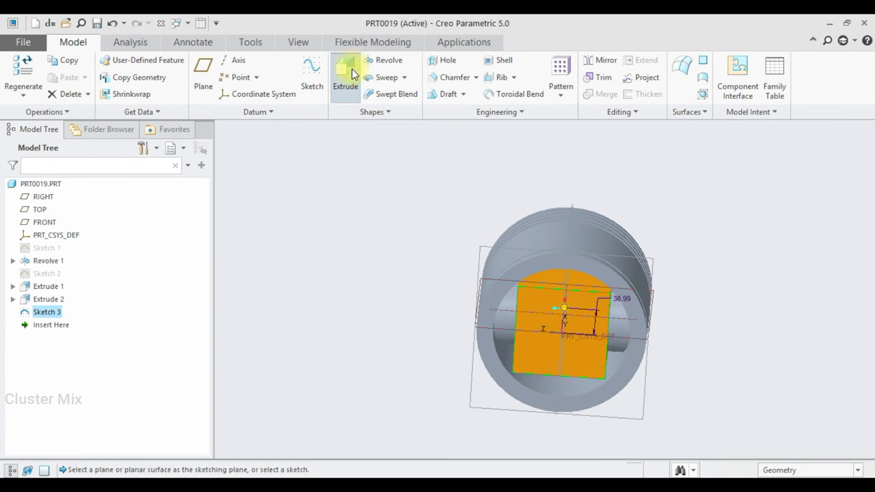
{"action": "left_click", "coordinate": [156, 82]}
{"action": "mouse_move", "coordinate": [625, 289]}
{"action": "middle_mouse_down"}
{"action": "mouse_move", "coordinate": [599, 332]}
{"action": "mouse_move", "coordinate": [586, 297]}
{"action": "mouse_move", "coordinate": [567, 293]}
{"action": "middle_mouse_up"}
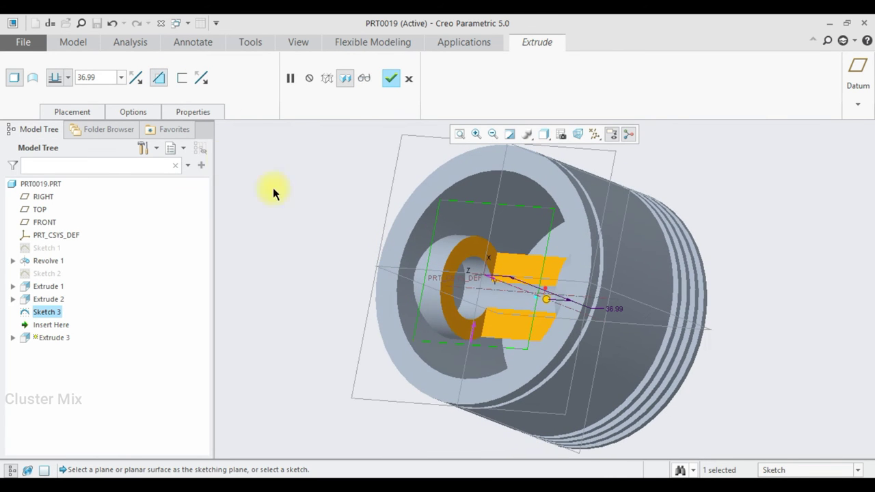
{"action": "type", "text": "4"}
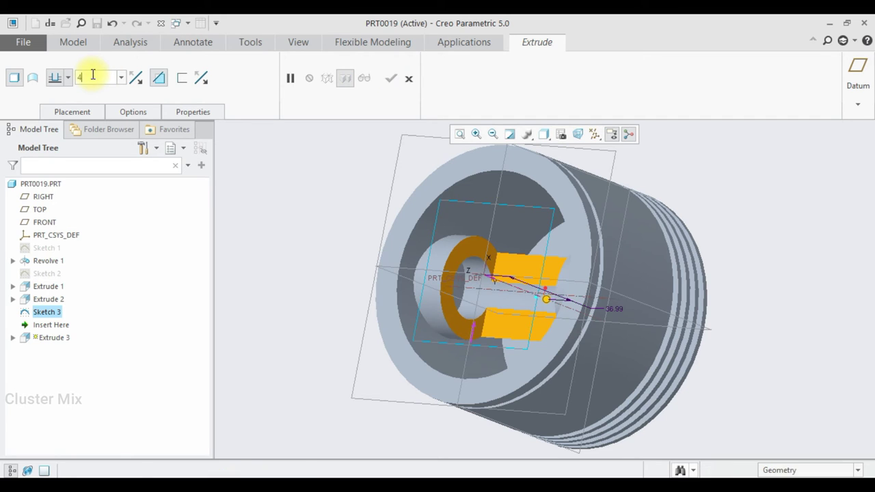
{"action": "key", "text": "Return"}
{"action": "mouse_move", "coordinate": [488, 279]}
{"action": "middle_mouse_down"}
{"action": "mouse_move", "coordinate": [561, 312]}
{"action": "mouse_move", "coordinate": [450, 209]}
{"action": "middle_mouse_up"}
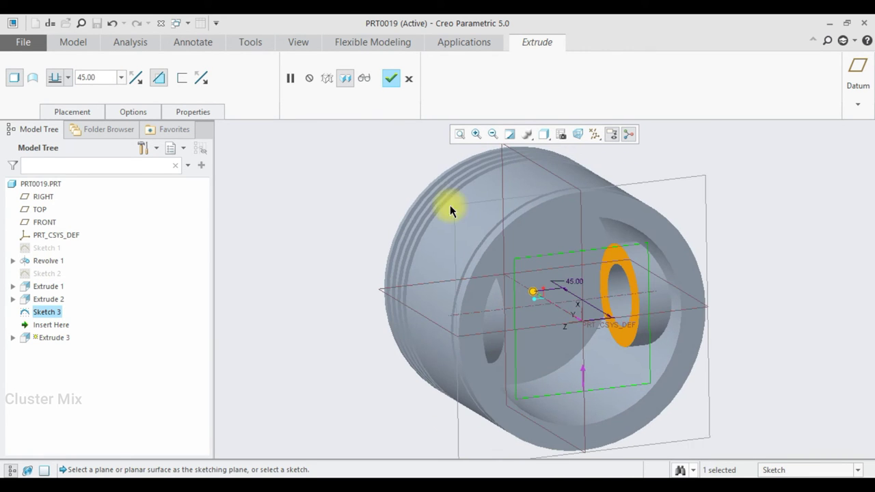
{"action": "left_click", "coordinate": [391, 79]}
{"action": "left_click", "coordinate": [793, 233]}
{"action": "mouse_move", "coordinate": [793, 232]}
{"action": "middle_mouse_down"}
{"action": "mouse_move", "coordinate": [763, 256]}
{"action": "mouse_move", "coordinate": [747, 293]}
{"action": "middle_mouse_up"}
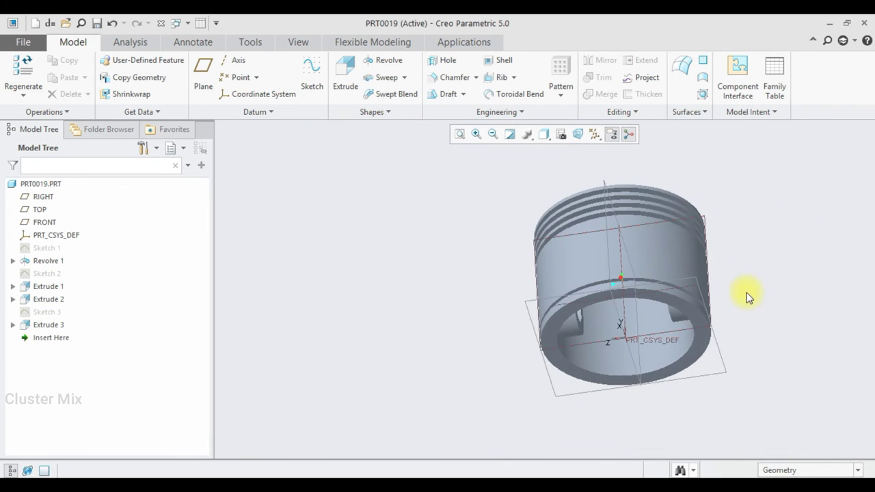
Reset the view and start a face-on sketch on the FRONT plane.
{"action": "key", "text": "ctrl+d"}
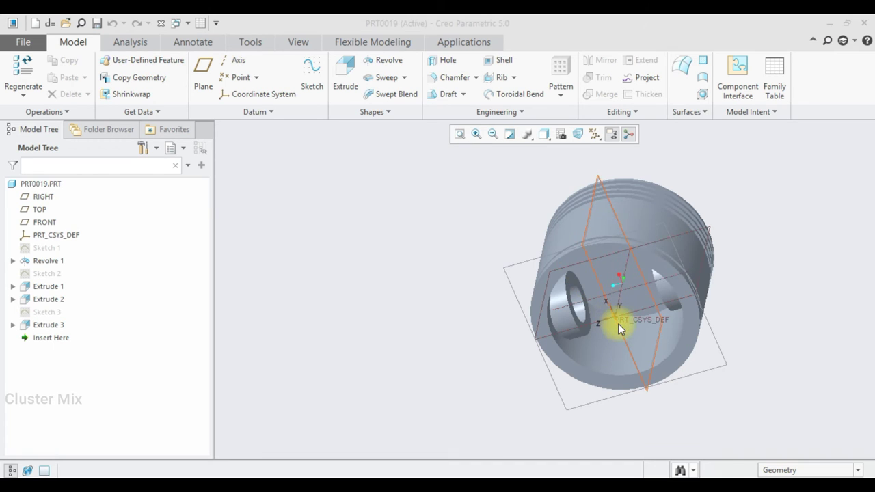
{"action": "left_click", "coordinate": [618, 324]}
{"action": "left_click", "coordinate": [626, 264]}
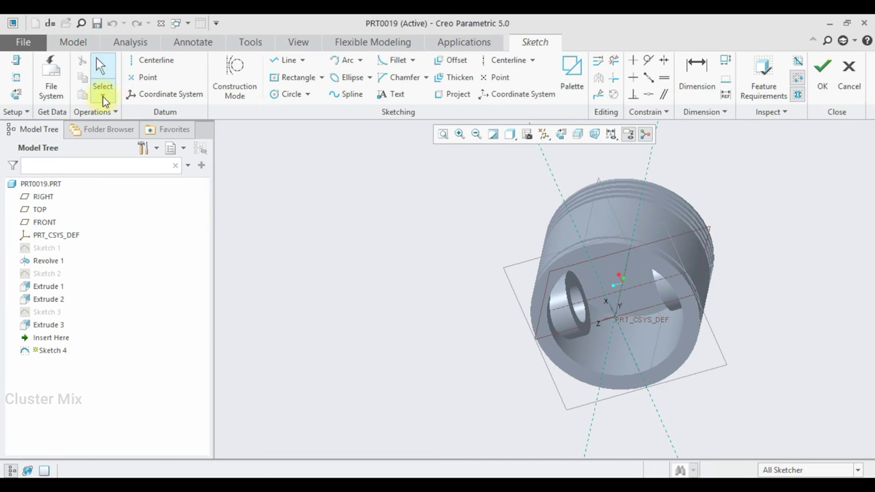
{"action": "left_click", "coordinate": [17, 97]}
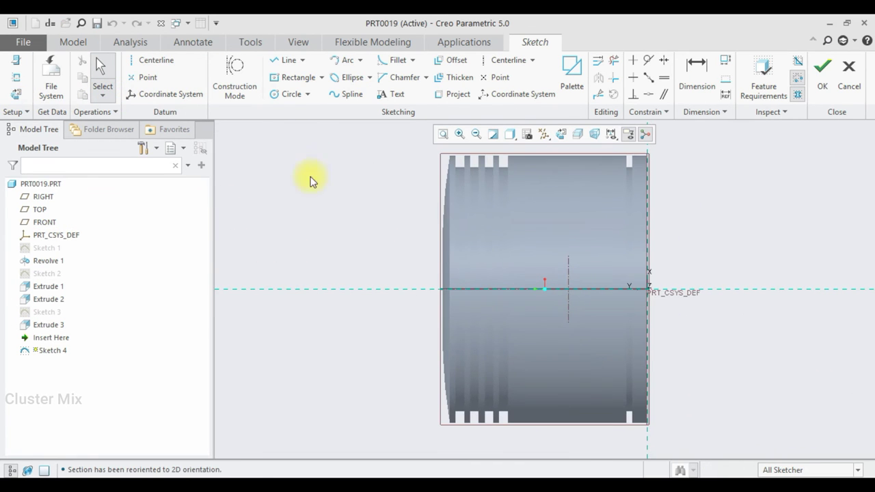
Add the pin hole edge and the piston's cylindrical surface as sketch references.
{"action": "left_click", "coordinate": [456, 94]}
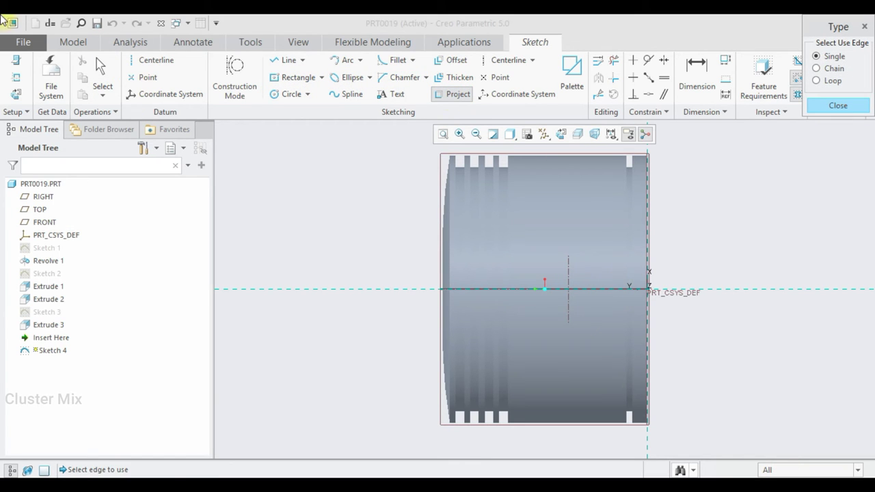
{"action": "left_click", "coordinate": [14, 78]}
{"action": "mouse_move", "coordinate": [568, 211]}
{"action": "middle_mouse_down"}
{"action": "mouse_move", "coordinate": [538, 223]}
{"action": "mouse_move", "coordinate": [618, 244]}
{"action": "middle_mouse_up"}
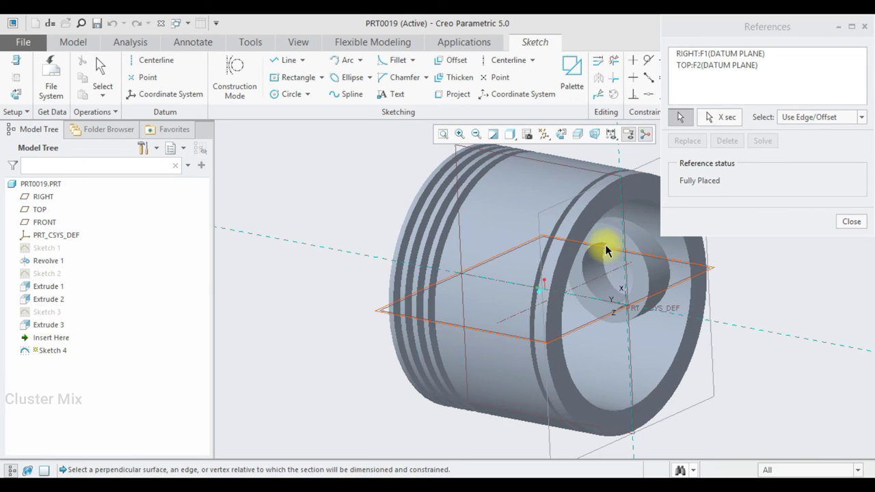
{"action": "scroll", "coordinate": [606, 251], "scroll_direction": "up", "scroll_amount": 3}
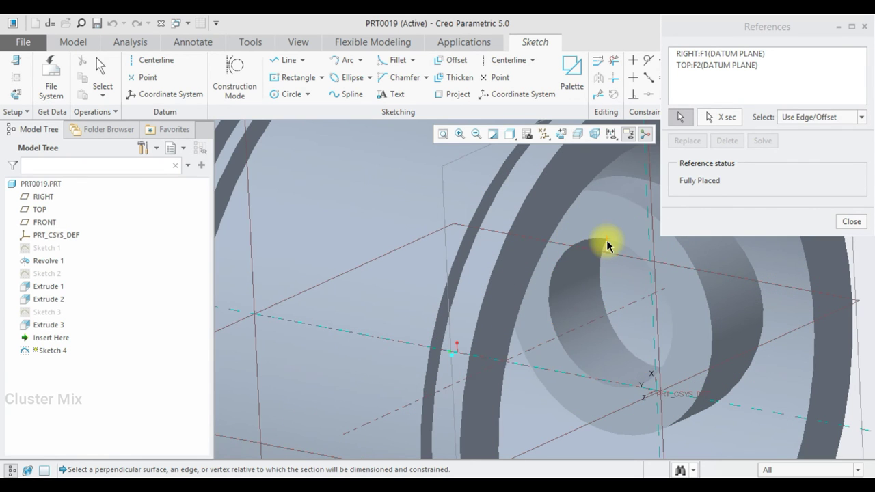
{"action": "left_click", "coordinate": [608, 245]}
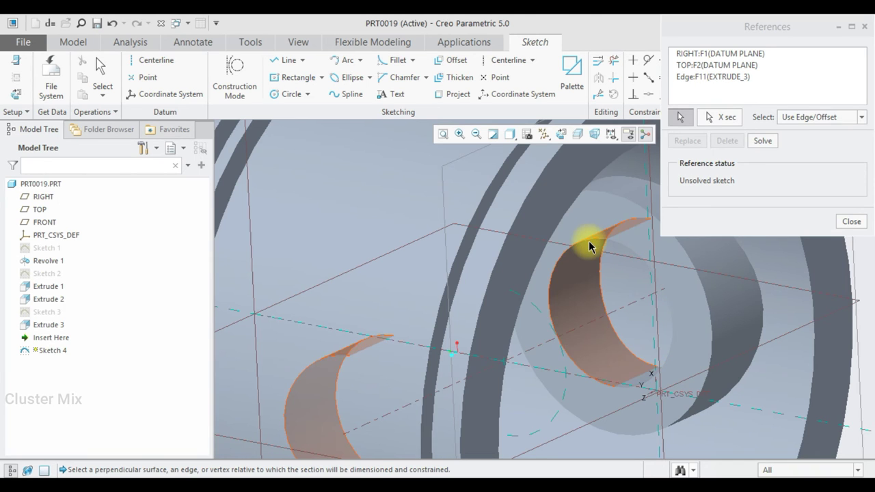
{"action": "left_click", "coordinate": [589, 246]}
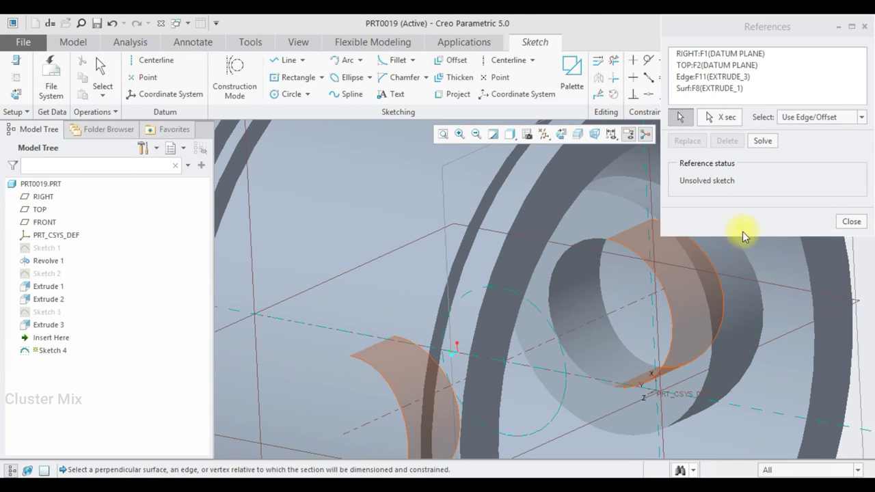
{"action": "left_click", "coordinate": [848, 221]}
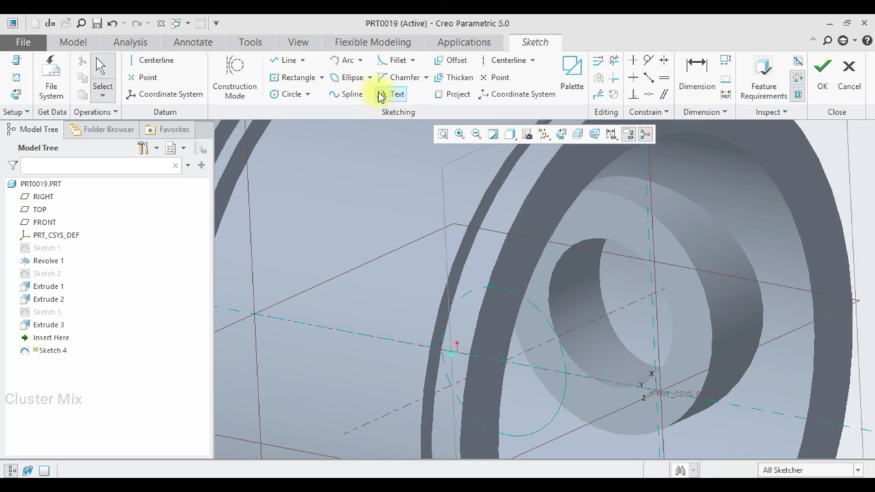
Project the pin hole edge into the sketch and finish Sketch 4.
{"action": "left_click", "coordinate": [451, 94]}
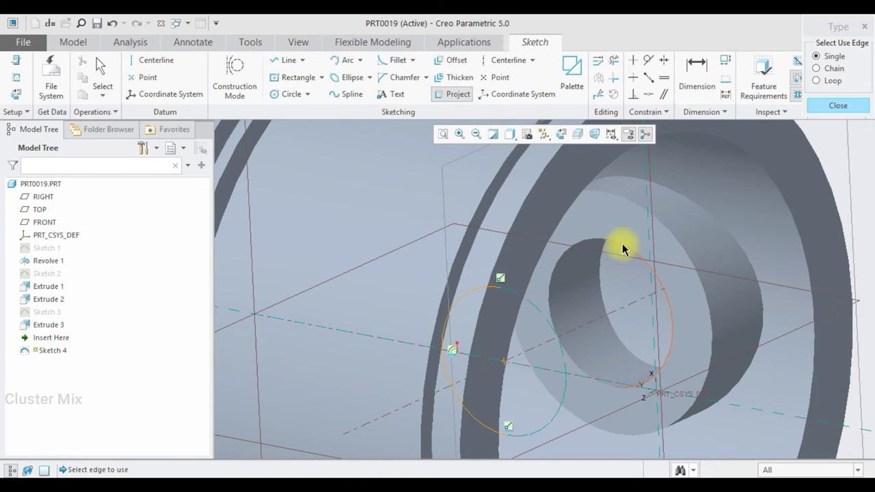
{"action": "left_click", "coordinate": [623, 248]}
{"action": "left_click", "coordinate": [837, 104]}
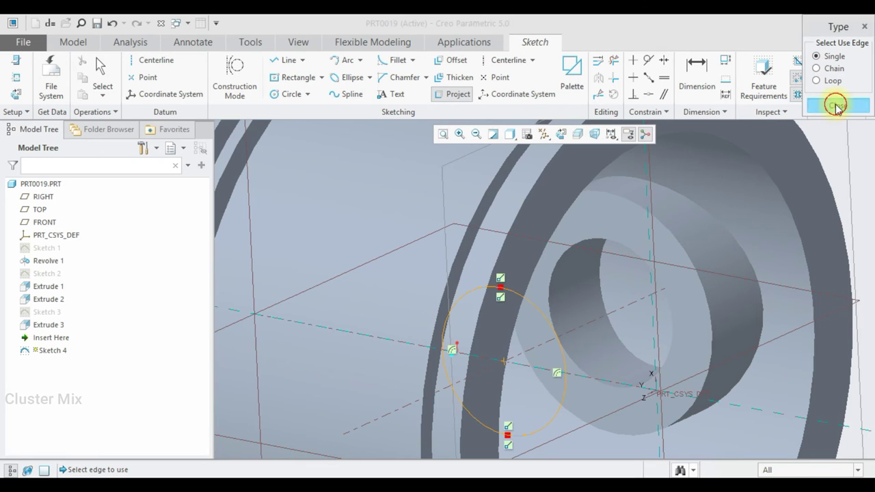
{"action": "left_click", "coordinate": [825, 91]}
{"action": "scroll", "coordinate": [586, 282], "scroll_direction": "down", "scroll_amount": 5}
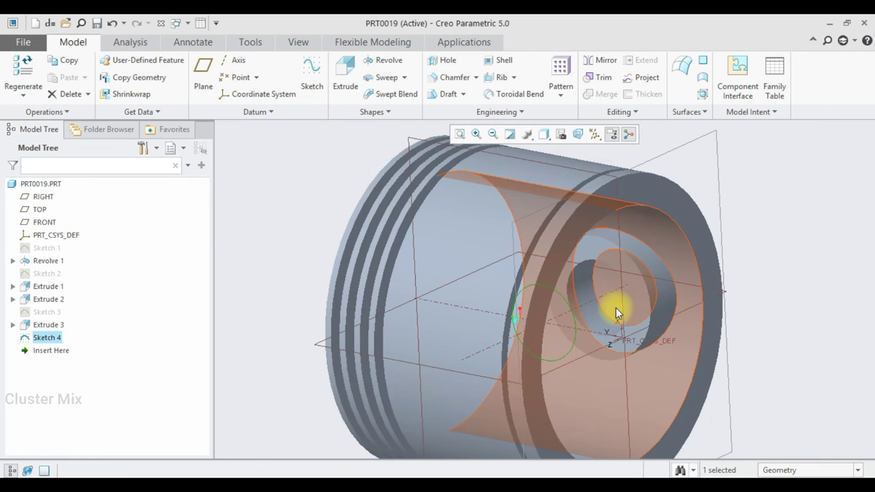
Cut Sketch 4's circle symmetrically 166.20 deep through the piston as Extrude 4.
{"action": "middle_click_drag", "start_coordinate": [614, 309], "coordinate": [592, 309]}
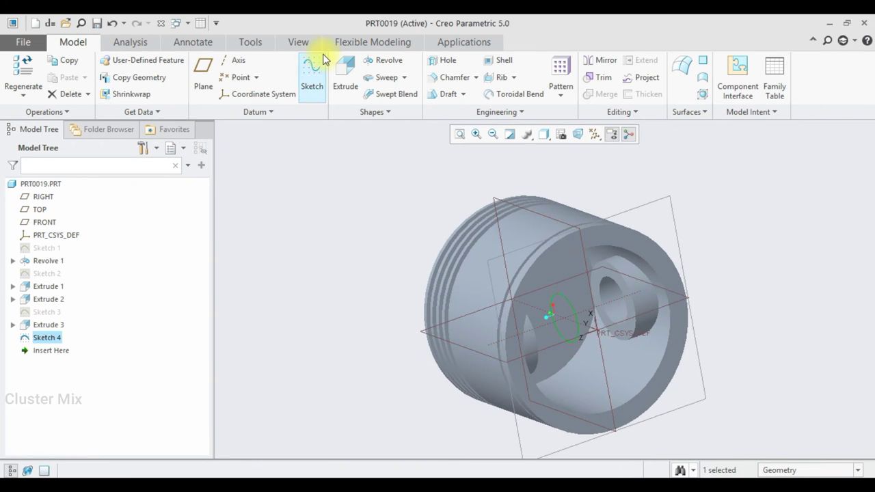
{"action": "left_click", "coordinate": [340, 68]}
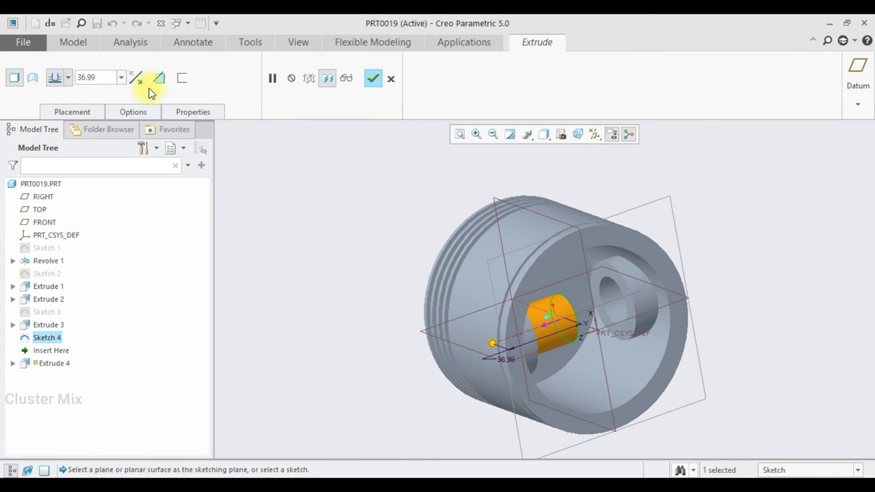
{"action": "left_click", "coordinate": [160, 82]}
{"action": "left_click_drag", "start_coordinate": [493, 343], "coordinate": [382, 405]}
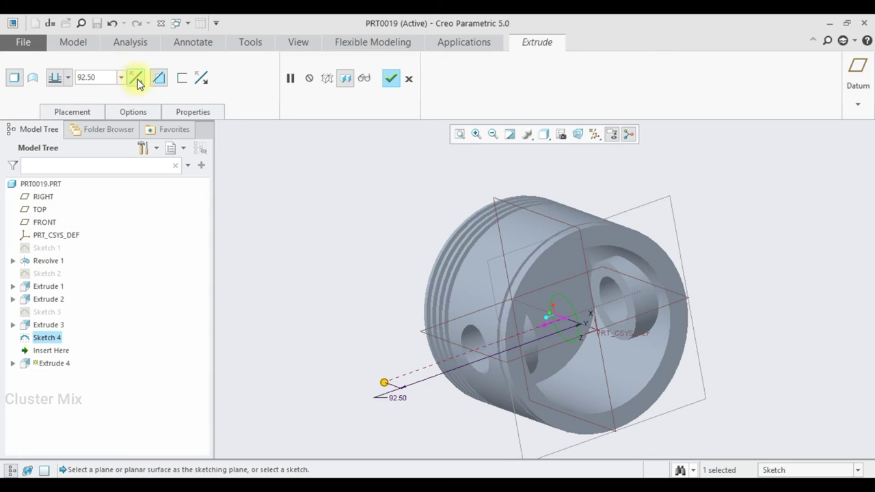
{"action": "left_click", "coordinate": [67, 78]}
{"action": "left_click", "coordinate": [54, 114]}
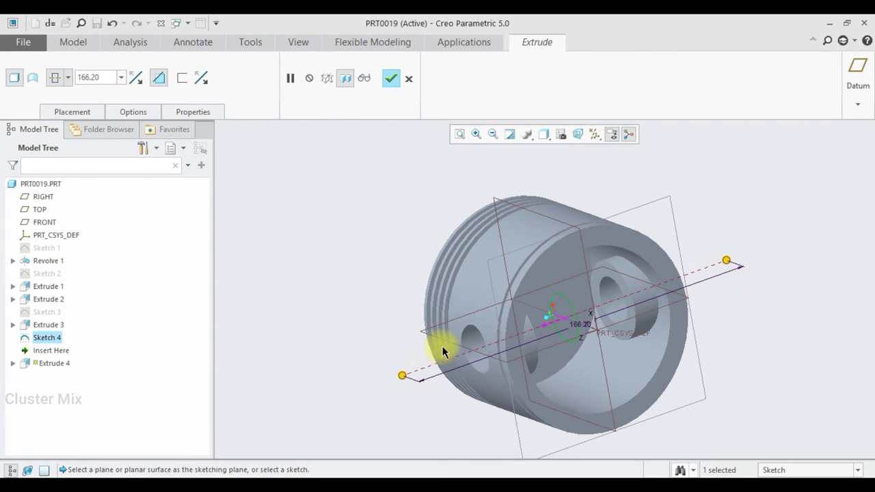
{"action": "left_click", "coordinate": [390, 78]}
{"action": "left_click", "coordinate": [715, 216]}
{"action": "mouse_move", "coordinate": [715, 216]}
{"action": "middle_mouse_down"}
{"action": "mouse_move", "coordinate": [689, 267]}
{"action": "mouse_move", "coordinate": [647, 287]}
{"action": "mouse_move", "coordinate": [641, 234]}
{"action": "mouse_move", "coordinate": [715, 226]}
{"action": "mouse_move", "coordinate": [676, 329]}
{"action": "mouse_move", "coordinate": [730, 348]}
{"action": "middle_mouse_up"}
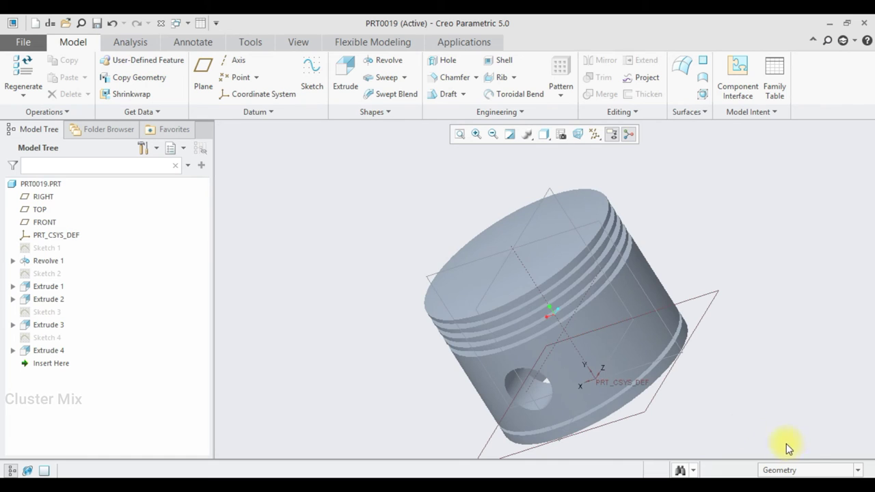
Create datum plane DTM1 offset 46.00 from FRONT and select it.
{"action": "key", "text": "ctrl+d"}
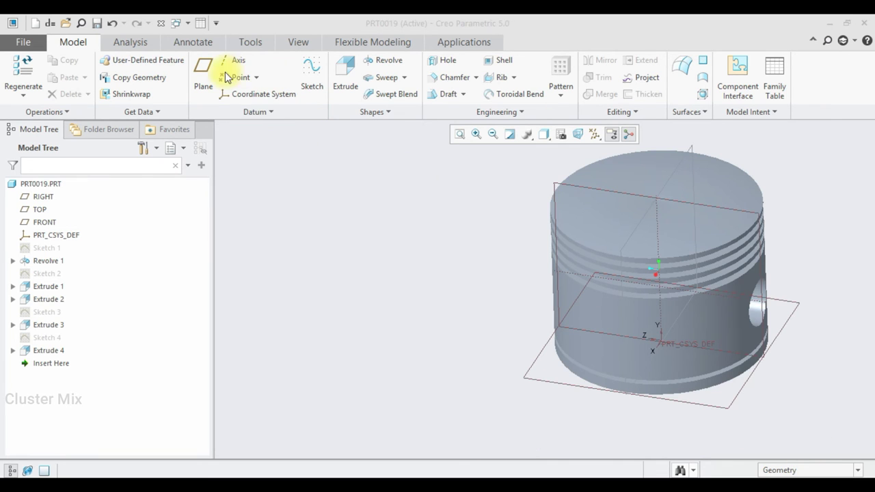
{"action": "left_click", "coordinate": [204, 72]}
{"action": "scroll", "coordinate": [571, 220], "scroll_direction": "up", "scroll_amount": 3}
{"action": "scroll", "coordinate": [611, 195], "scroll_direction": "down", "scroll_amount": 2}
{"action": "scroll", "coordinate": [611, 196], "scroll_direction": "down", "scroll_amount": 1}
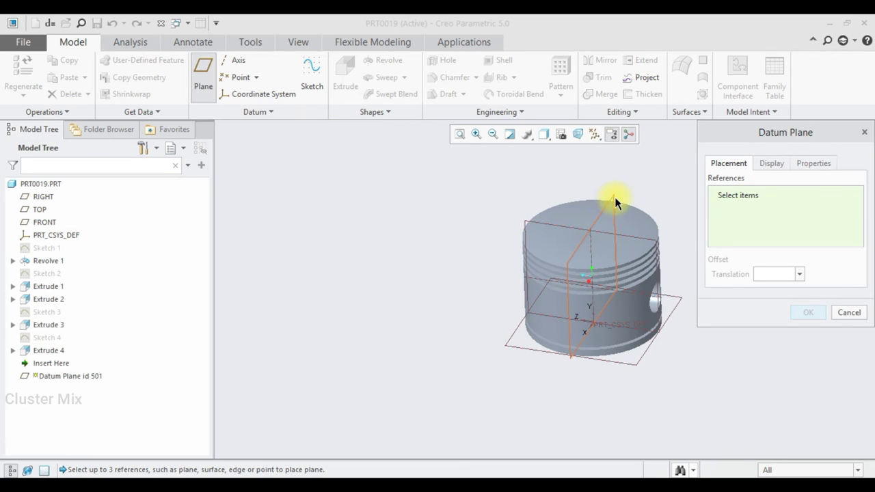
{"action": "left_click", "coordinate": [615, 197]}
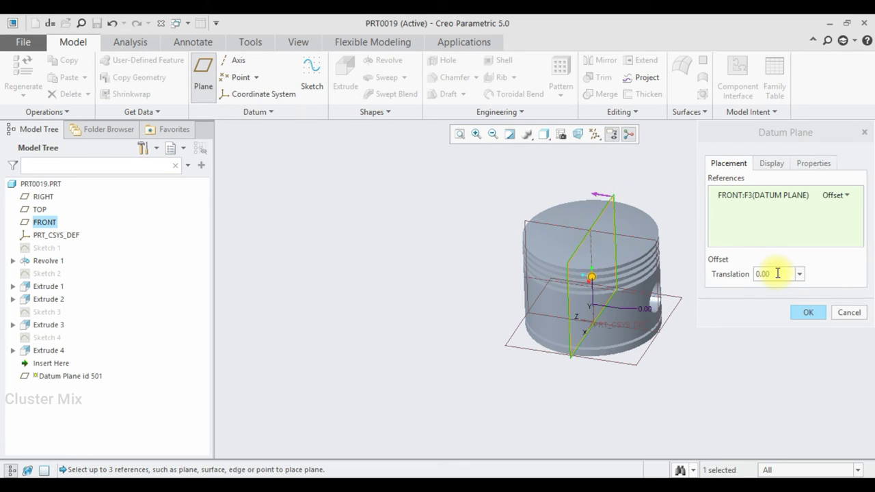
{"action": "double_click", "coordinate": [767, 274]}
{"action": "type", "text": "46"}
{"action": "key", "text": "Return"}
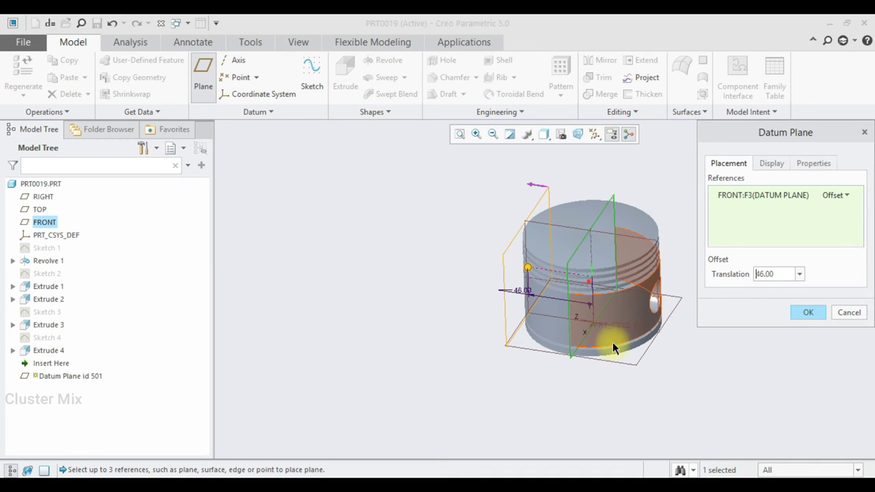
{"action": "middle_click_drag", "start_coordinate": [613, 342], "coordinate": [645, 324]}
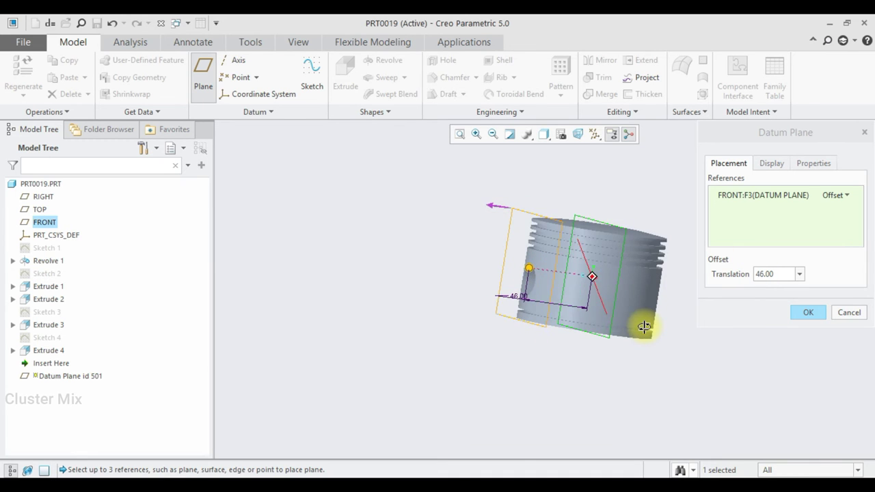
{"action": "left_click", "coordinate": [804, 313]}
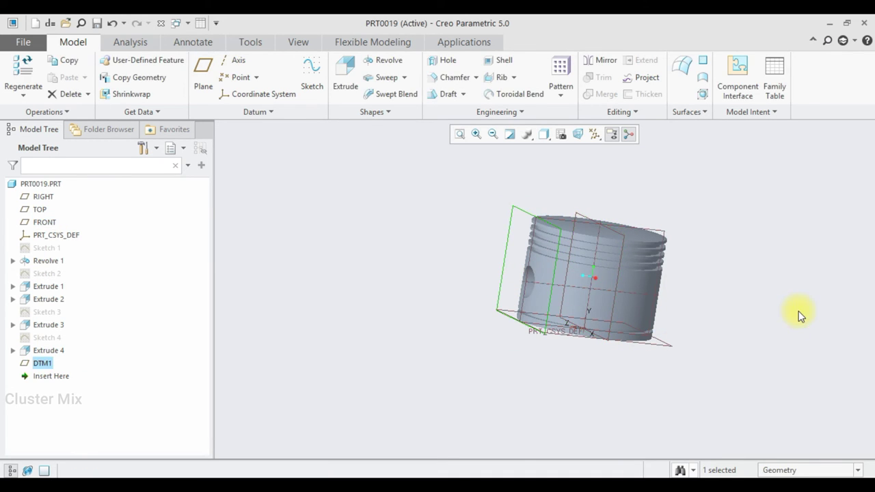
{"action": "left_click", "coordinate": [517, 210]}
Start a face-on sketch on DTM1 and begin projecting edges.
{"action": "left_click", "coordinate": [525, 163]}
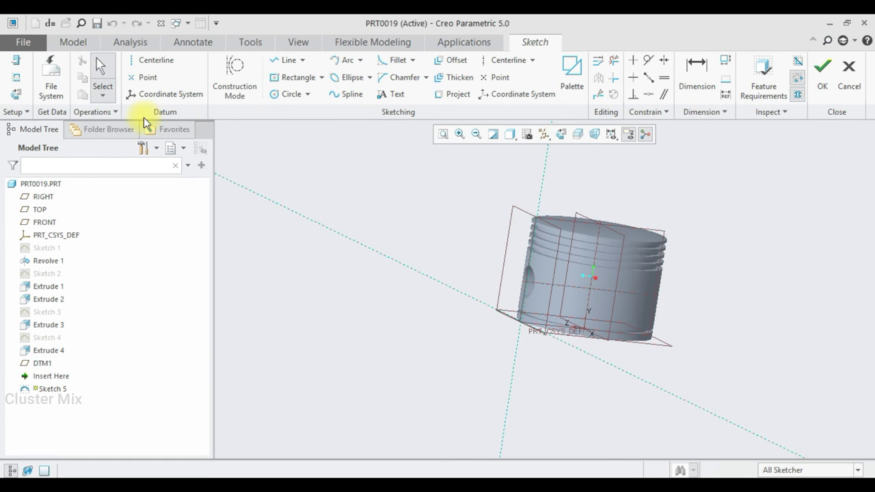
{"action": "left_click", "coordinate": [15, 95]}
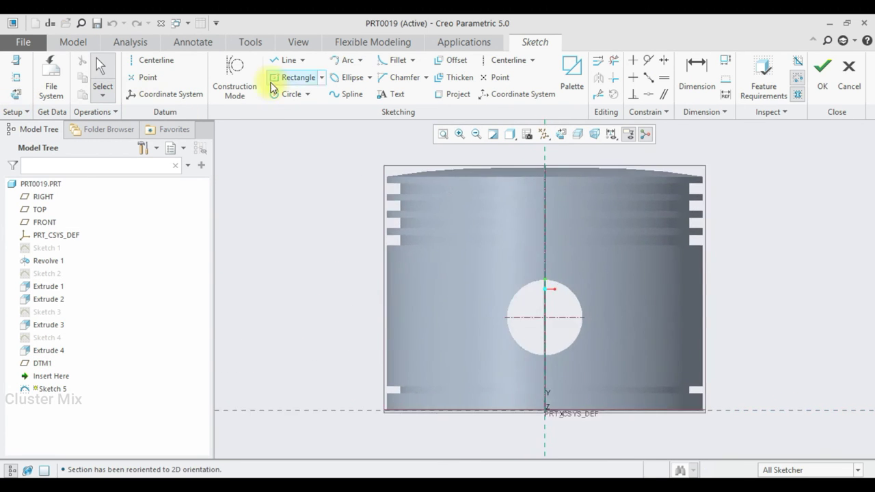
{"action": "middle_click_drag", "start_coordinate": [453, 369], "coordinate": [401, 303]}
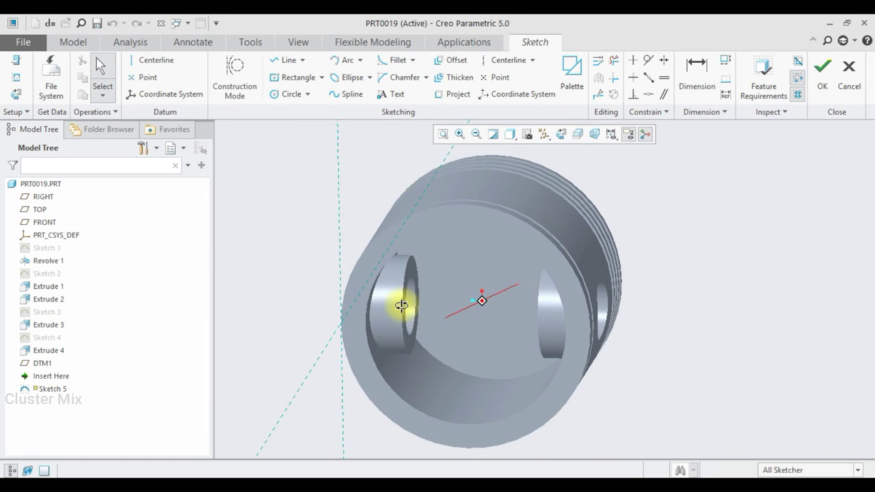
{"action": "left_click", "coordinate": [442, 94]}
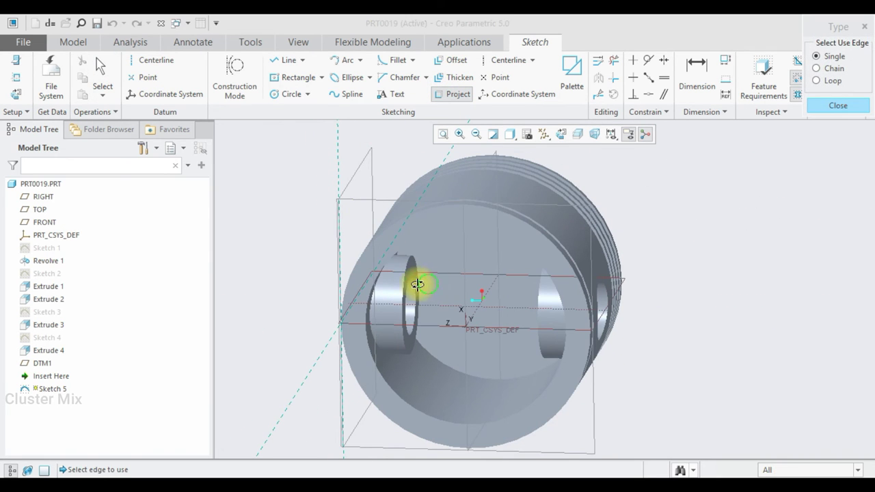
{"action": "middle_click_drag", "start_coordinate": [416, 284], "coordinate": [413, 283]}
{"action": "scroll", "coordinate": [381, 301], "scroll_direction": "down", "scroll_amount": 3}
Project the pin boss's outer edges into a circle and finish Sketch 5.
{"action": "left_click", "coordinate": [356, 316]}
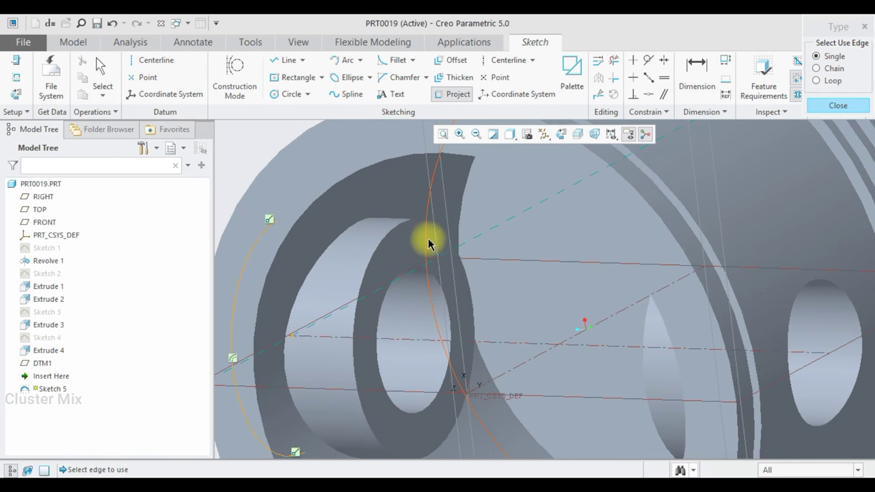
{"action": "scroll", "coordinate": [424, 243], "scroll_direction": "down", "scroll_amount": 2}
{"action": "scroll", "coordinate": [425, 244], "scroll_direction": "down", "scroll_amount": 2}
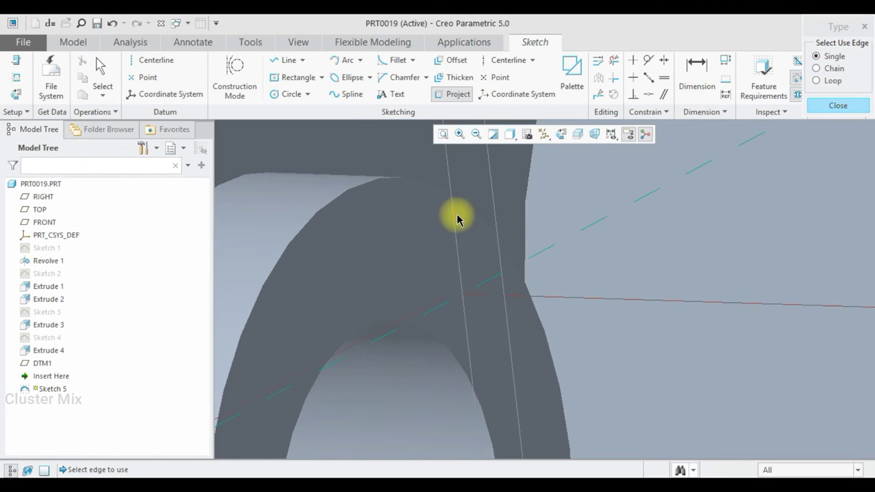
{"action": "left_click", "coordinate": [532, 305]}
{"action": "left_click", "coordinate": [822, 108]}
{"action": "scroll", "coordinate": [628, 286], "scroll_direction": "up", "scroll_amount": 2}
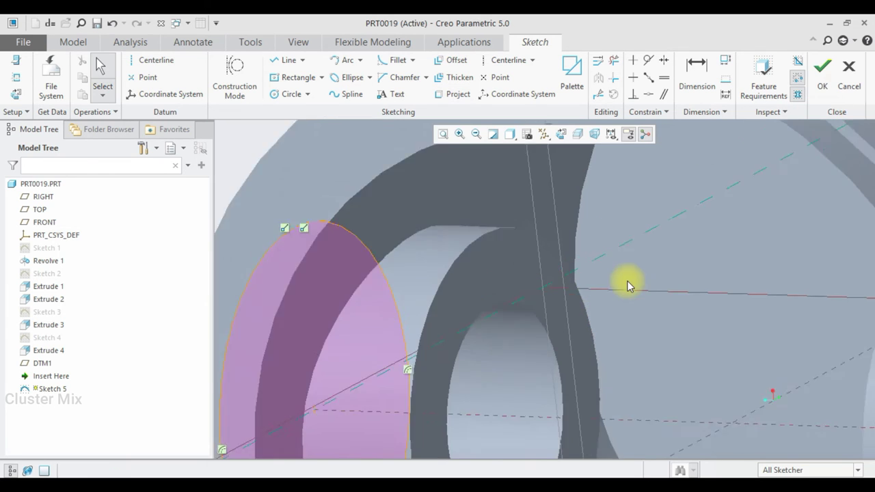
{"action": "scroll", "coordinate": [628, 285], "scroll_direction": "up", "scroll_amount": 2}
{"action": "scroll", "coordinate": [648, 297], "scroll_direction": "up", "scroll_amount": 2}
{"action": "scroll", "coordinate": [648, 317], "scroll_direction": "up", "scroll_amount": 2}
{"action": "scroll", "coordinate": [648, 317], "scroll_direction": "up", "scroll_amount": 1}
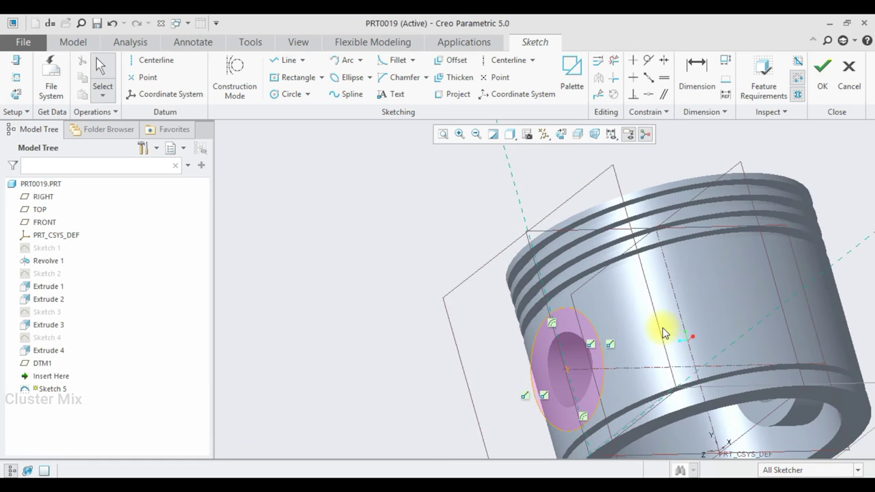
{"action": "left_click", "coordinate": [822, 68]}
{"action": "scroll", "coordinate": [557, 271], "scroll_direction": "up", "scroll_amount": 2}
{"action": "mouse_move", "coordinate": [556, 270]}
{"action": "middle_mouse_down"}
{"action": "mouse_move", "coordinate": [609, 298]}
{"action": "mouse_move", "coordinate": [573, 274]}
{"action": "middle_mouse_up"}
{"action": "scroll", "coordinate": [572, 273], "scroll_direction": "down", "scroll_amount": 2}
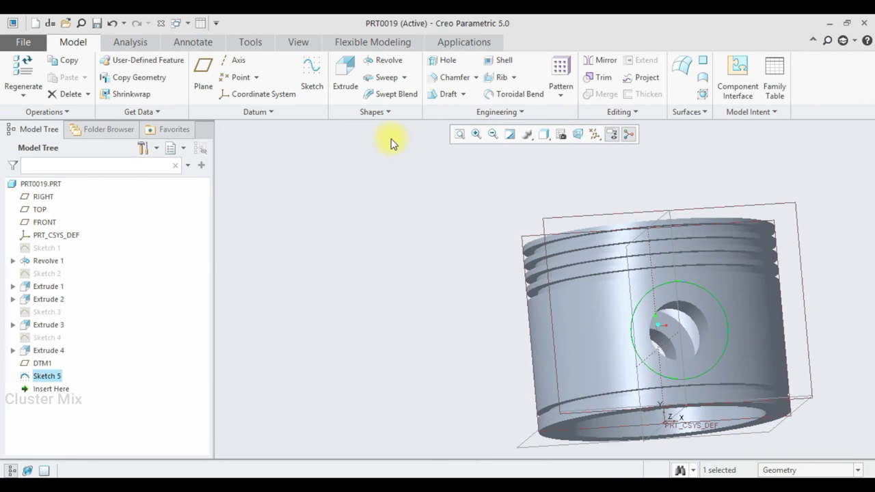
Extrude Sketch 5 as a cut with a 4.00 depth.
{"action": "left_click", "coordinate": [341, 81]}
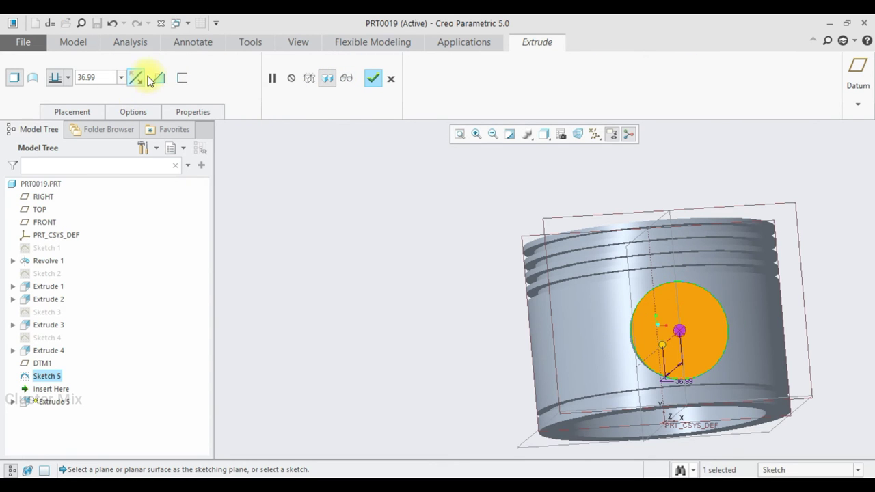
{"action": "left_click", "coordinate": [155, 78]}
{"action": "scroll", "coordinate": [708, 309], "scroll_direction": "down", "scroll_amount": 1}
{"action": "scroll", "coordinate": [707, 310], "scroll_direction": "down", "scroll_amount": 2}
{"action": "mouse_move", "coordinate": [708, 309]}
{"action": "middle_mouse_down"}
{"action": "mouse_move", "coordinate": [719, 272]}
{"action": "mouse_move", "coordinate": [682, 319]}
{"action": "middle_mouse_up"}
{"action": "double_click", "coordinate": [93, 81]}
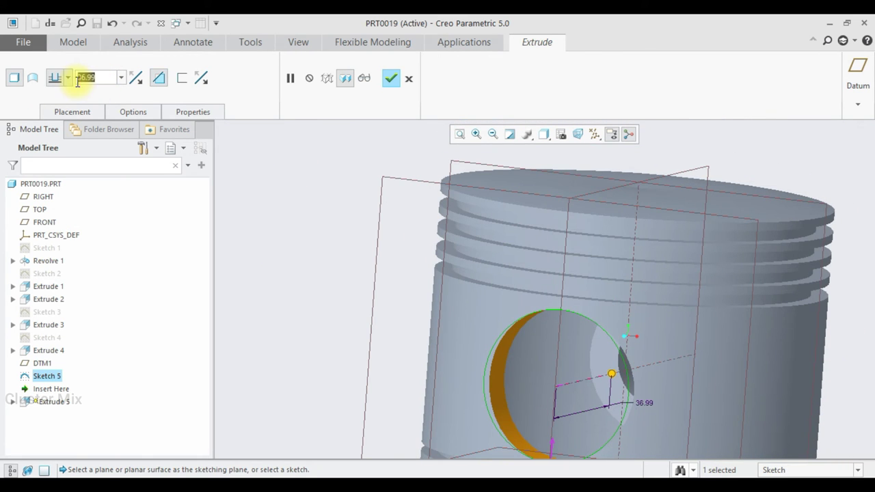
{"action": "type", "text": "4"}
{"action": "key", "text": "Return"}
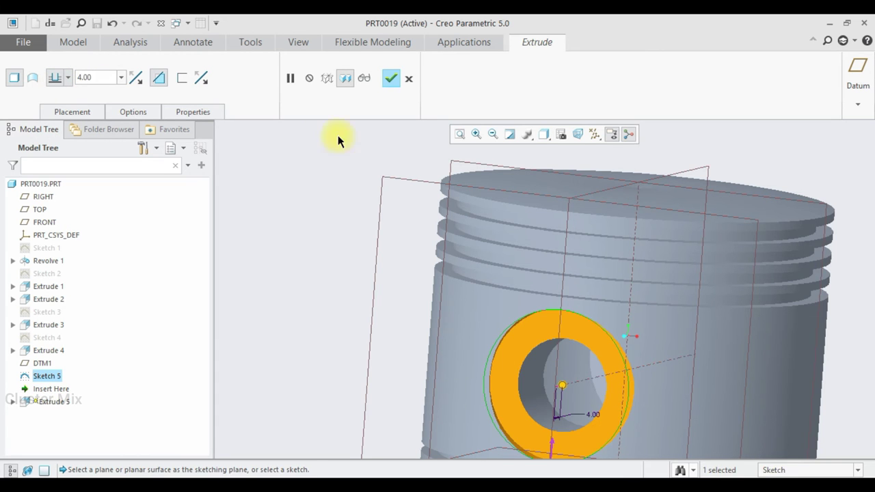
Confirm the recess cut as Extrude 5 and view the whole piston.
{"action": "scroll", "coordinate": [563, 377], "scroll_direction": "up", "scroll_amount": 2}
{"action": "mouse_move", "coordinate": [563, 377]}
{"action": "middle_mouse_down"}
{"action": "mouse_move", "coordinate": [534, 342]}
{"action": "mouse_move", "coordinate": [537, 357]}
{"action": "middle_mouse_up"}
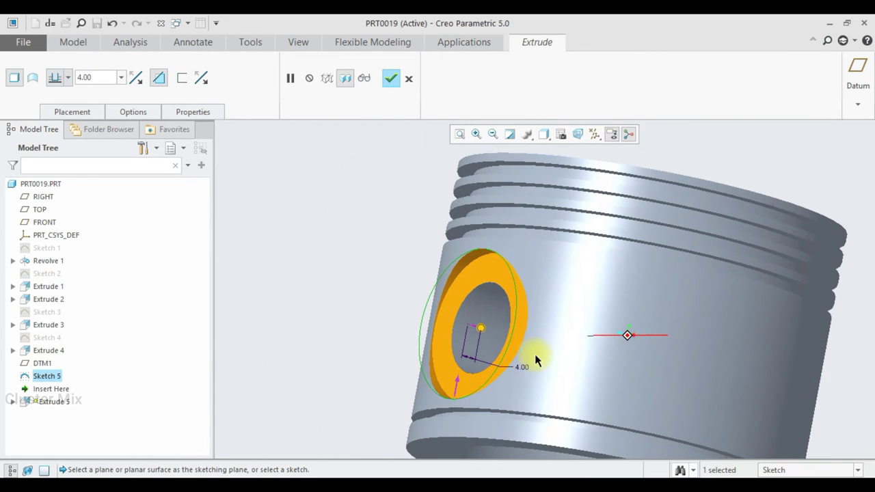
{"action": "left_click", "coordinate": [390, 80]}
{"action": "left_click", "coordinate": [307, 234]}
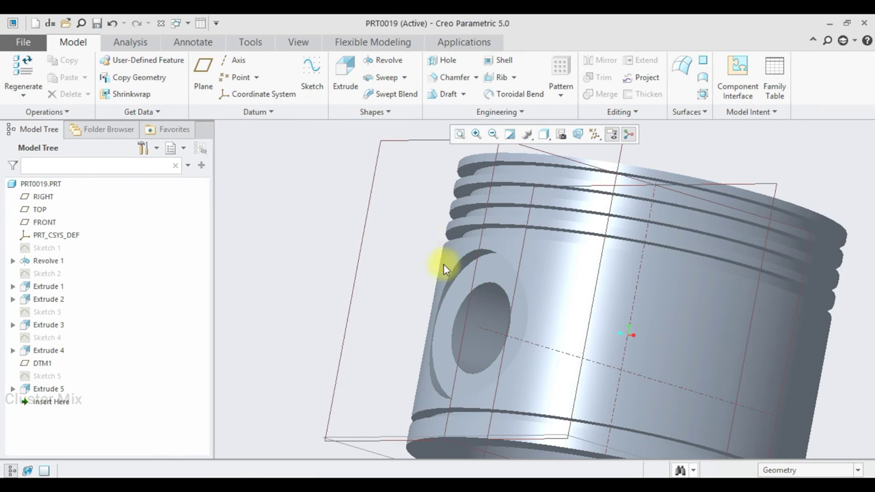
{"action": "scroll", "coordinate": [445, 286], "scroll_direction": "down", "scroll_amount": 3}
{"action": "mouse_move", "coordinate": [444, 285]}
{"action": "middle_mouse_down"}
{"action": "mouse_move", "coordinate": [426, 288]}
{"action": "mouse_move", "coordinate": [442, 313]}
{"action": "mouse_move", "coordinate": [423, 301]}
{"action": "middle_mouse_up"}
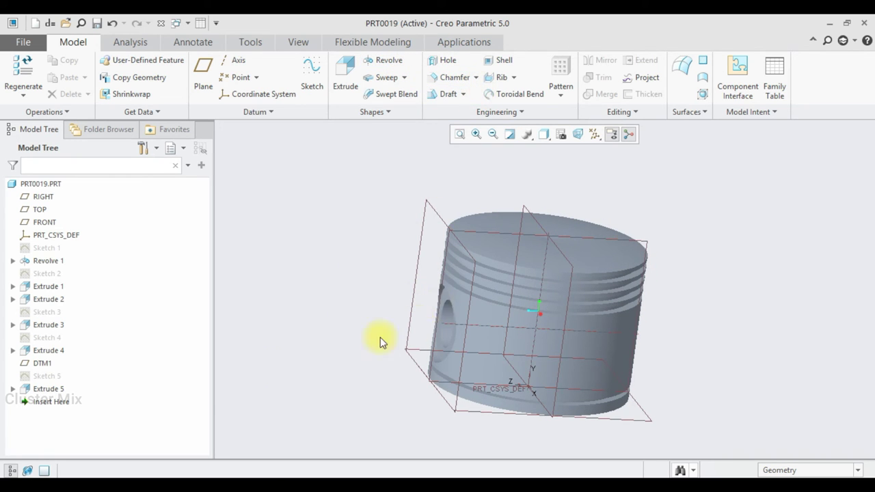
Mirror the Extrude 5 recess about the FRONT plane to create Mirror 1.
{"action": "left_click", "coordinate": [49, 389]}
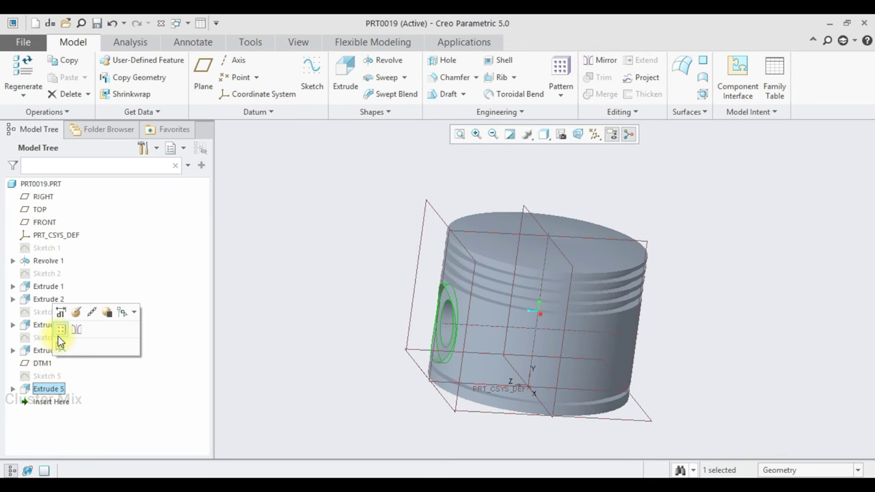
{"action": "left_click", "coordinate": [77, 334]}
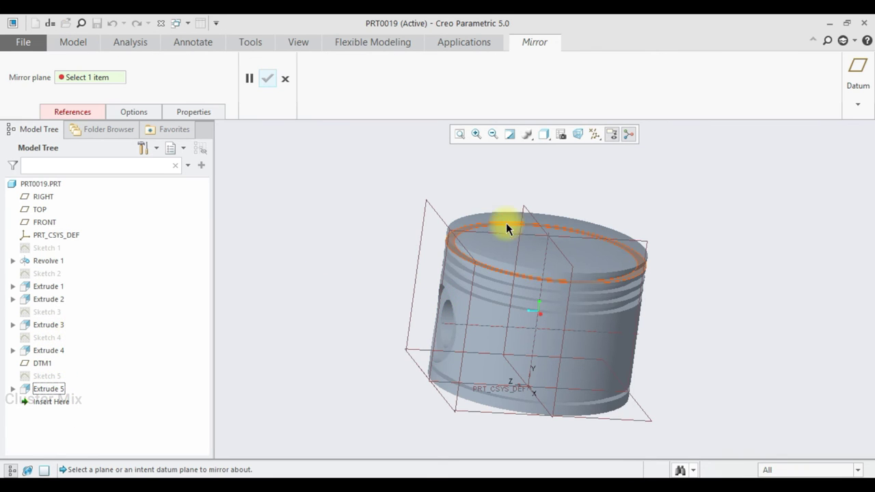
{"action": "left_click", "coordinate": [530, 217]}
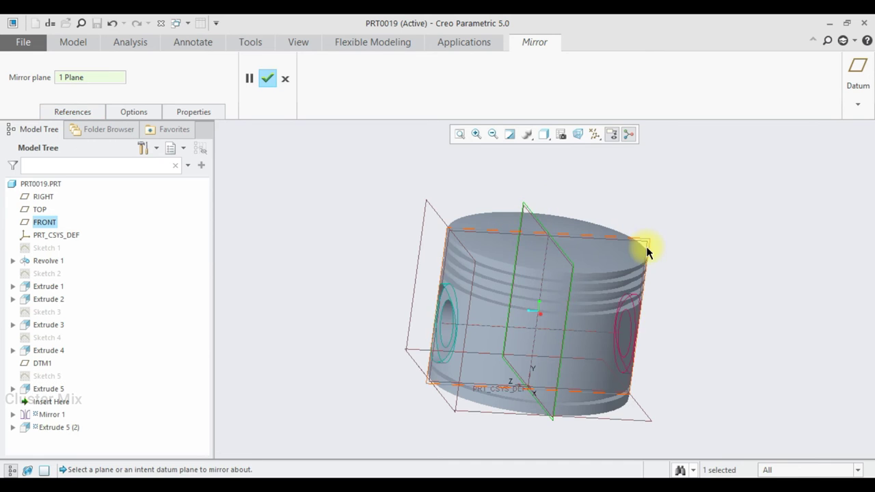
{"action": "middle_click_drag", "start_coordinate": [647, 248], "coordinate": [602, 235]}
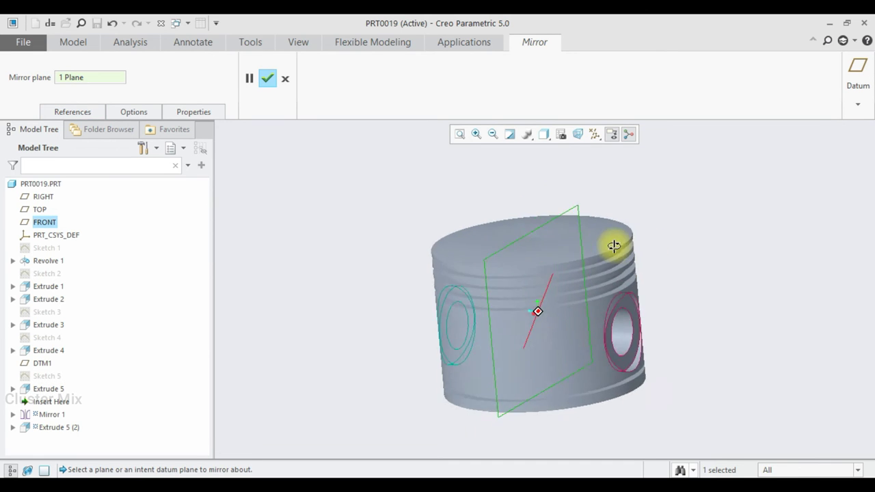
{"action": "left_click", "coordinate": [267, 77]}
{"action": "left_click", "coordinate": [743, 215]}
Orbit and zoom the piston to inspect both pin-hole recesses, ending in a level side view.
{"action": "scroll", "coordinate": [684, 328], "scroll_direction": "up", "scroll_amount": 3}
{"action": "scroll", "coordinate": [681, 329], "scroll_direction": "down", "scroll_amount": 3}
{"action": "mouse_move", "coordinate": [681, 328]}
{"action": "middle_mouse_down"}
{"action": "mouse_move", "coordinate": [606, 344]}
{"action": "mouse_move", "coordinate": [628, 344]}
{"action": "middle_mouse_up"}
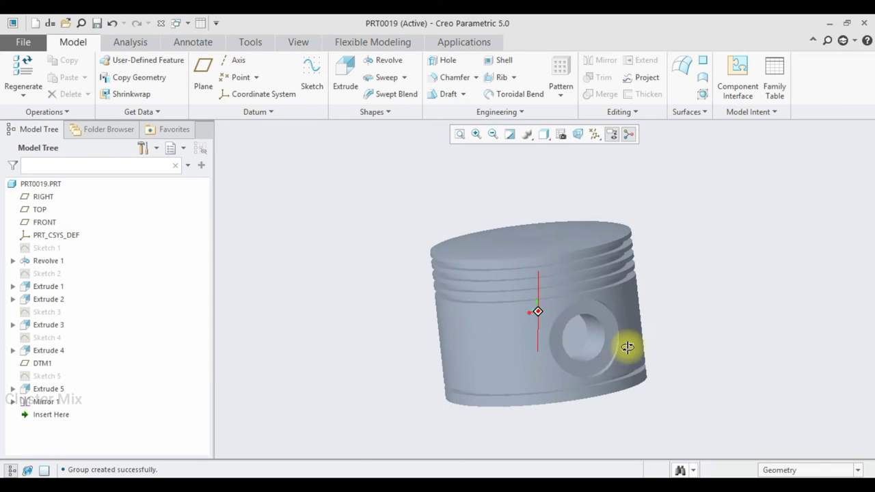
{"action": "key", "text": "ctrl+d"}
{"action": "scroll", "coordinate": [803, 437], "scroll_direction": "up", "scroll_amount": 3}
{"action": "mouse_move", "coordinate": [802, 427]}
{"action": "middle_mouse_down"}
{"action": "mouse_move", "coordinate": [752, 351]}
{"action": "mouse_move", "coordinate": [718, 342]}
{"action": "mouse_move", "coordinate": [751, 278]}
{"action": "mouse_move", "coordinate": [754, 244]}
{"action": "mouse_move", "coordinate": [795, 184]}
{"action": "mouse_move", "coordinate": [819, 111]}
{"action": "middle_mouse_up"}
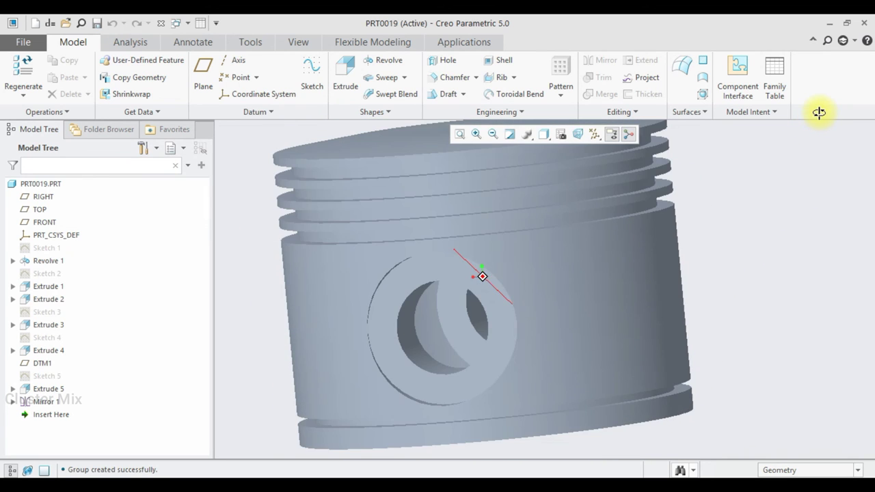
{"action": "scroll", "coordinate": [743, 248], "scroll_direction": "down", "scroll_amount": 3}
{"action": "scroll", "coordinate": [709, 252], "scroll_direction": "up", "scroll_amount": 3}
{"action": "middle_click_drag", "start_coordinate": [707, 248], "coordinate": [697, 250]}
Save a copy of the piston named pistonprt in Desktop > radial engine.
{"action": "left_click", "coordinate": [20, 43]}
{"action": "mouse_move", "coordinate": [40, 135]}
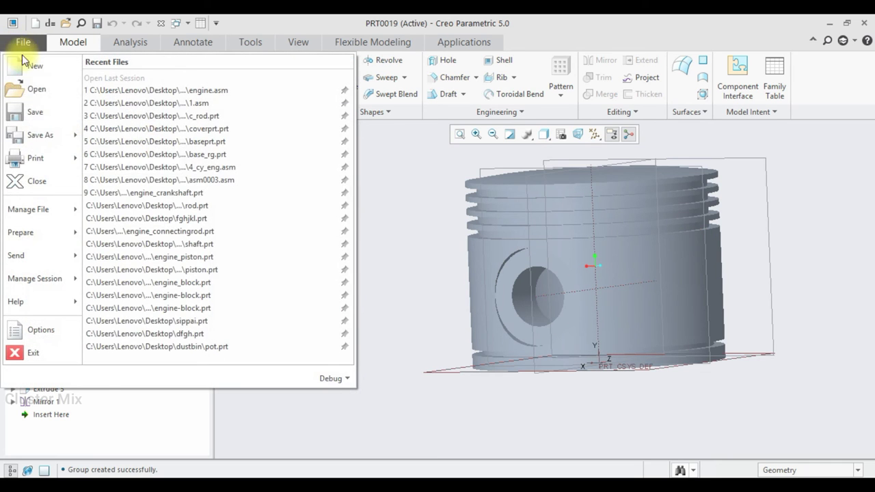
{"action": "left_click", "coordinate": [40, 133]}
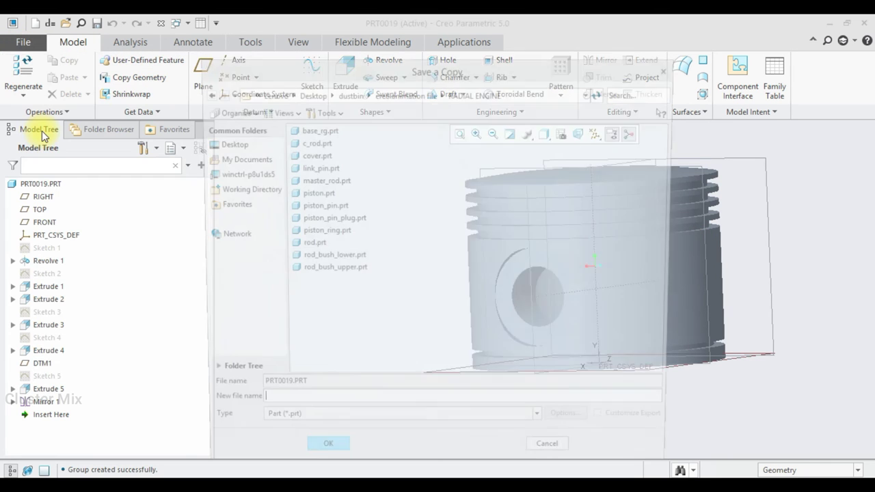
{"action": "left_click", "coordinate": [242, 144]}
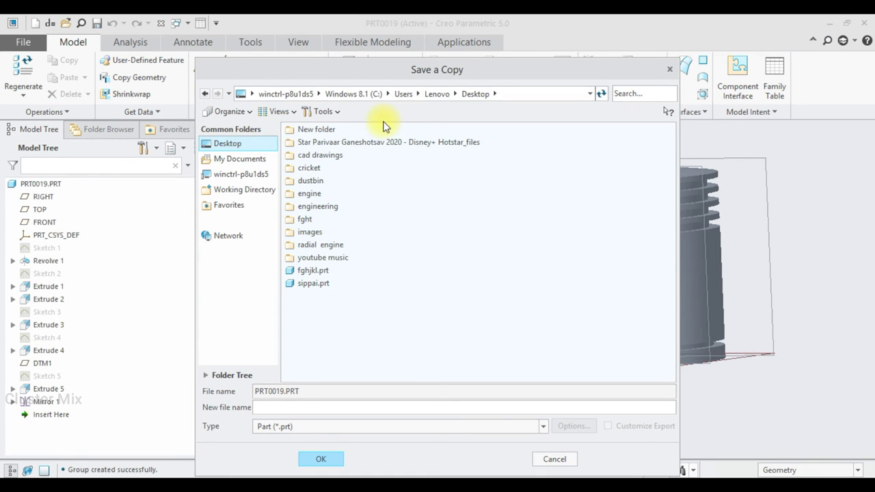
{"action": "double_click", "coordinate": [321, 244]}
{"action": "left_click", "coordinate": [267, 410]}
{"action": "type", "text": "pistonprt"}
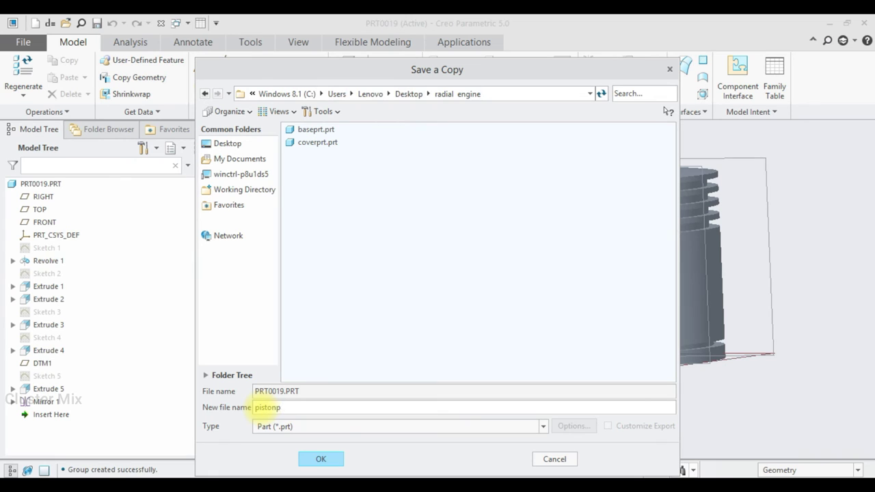
{"action": "left_click", "coordinate": [318, 461]}
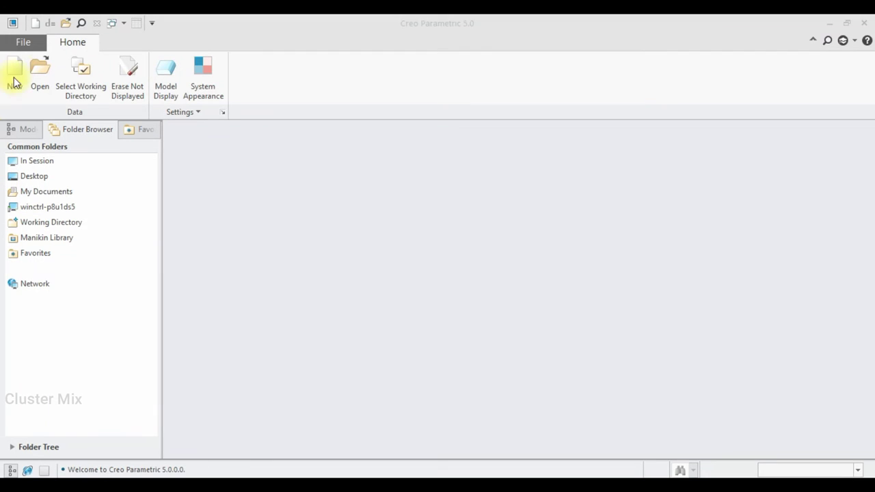
Create assembly ASM0001 using the mmns_asm_design template instead of the default.
{"action": "left_click", "coordinate": [17, 77]}
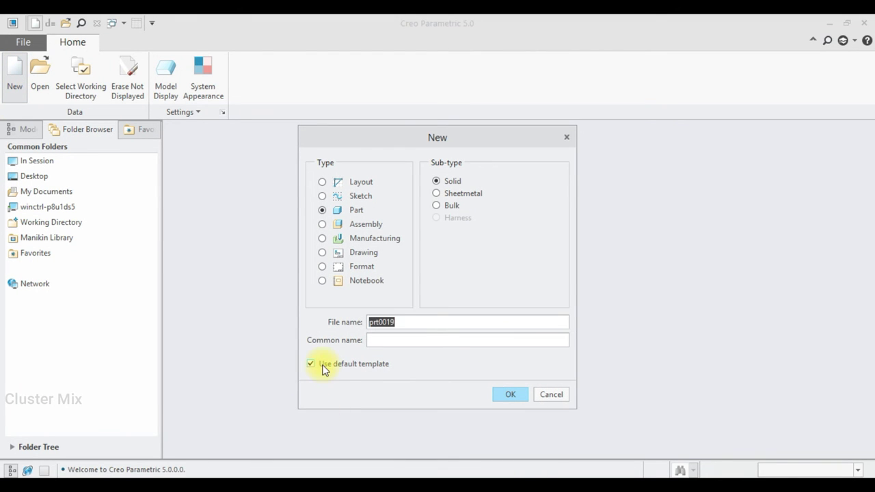
{"action": "left_click", "coordinate": [329, 225]}
{"action": "left_click", "coordinate": [513, 395]}
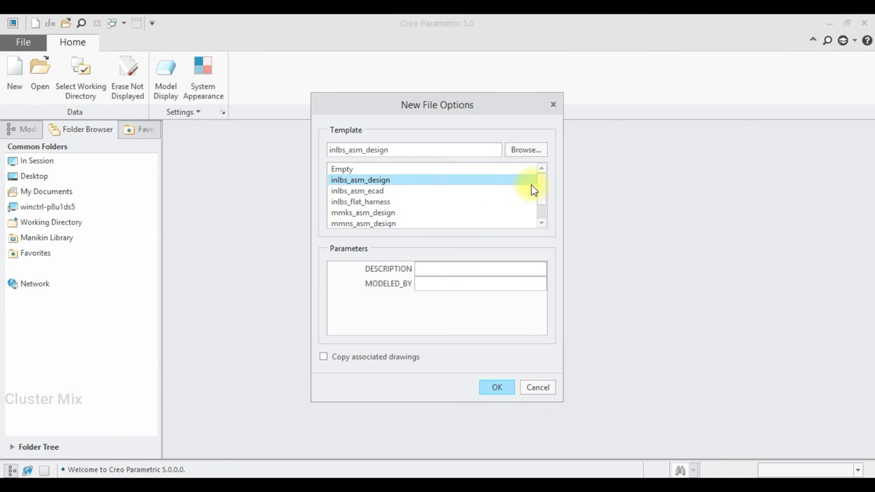
{"action": "left_click_drag", "start_coordinate": [542, 189], "coordinate": [395, 214]}
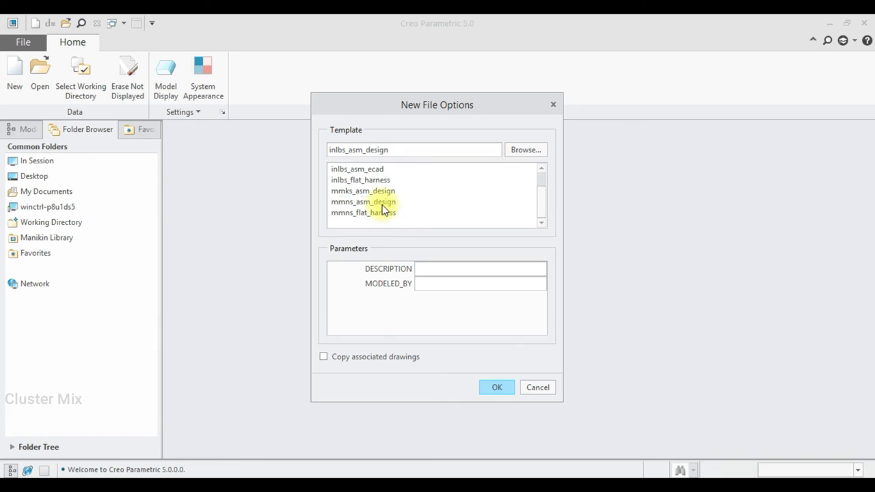
{"action": "double_click", "coordinate": [382, 207]}
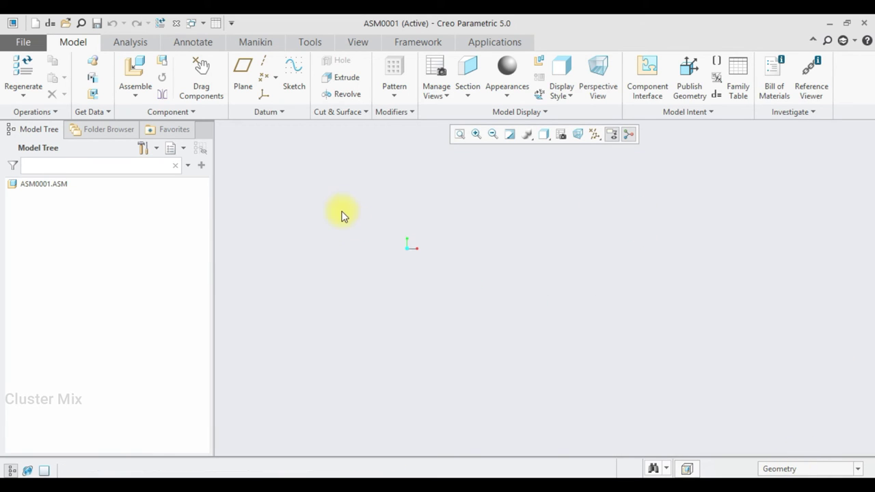
Bring coverprt.prt from Desktop > radial engine into the assembly.
{"action": "left_click", "coordinate": [136, 68]}
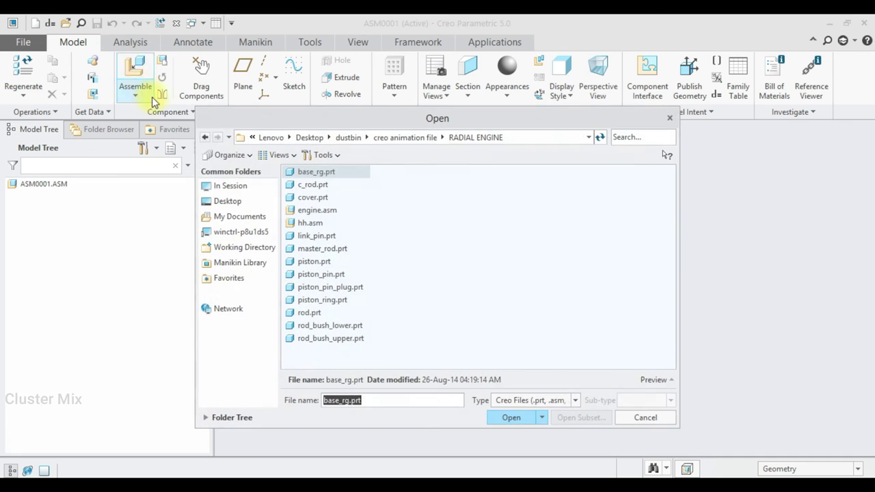
{"action": "left_click", "coordinate": [233, 201]}
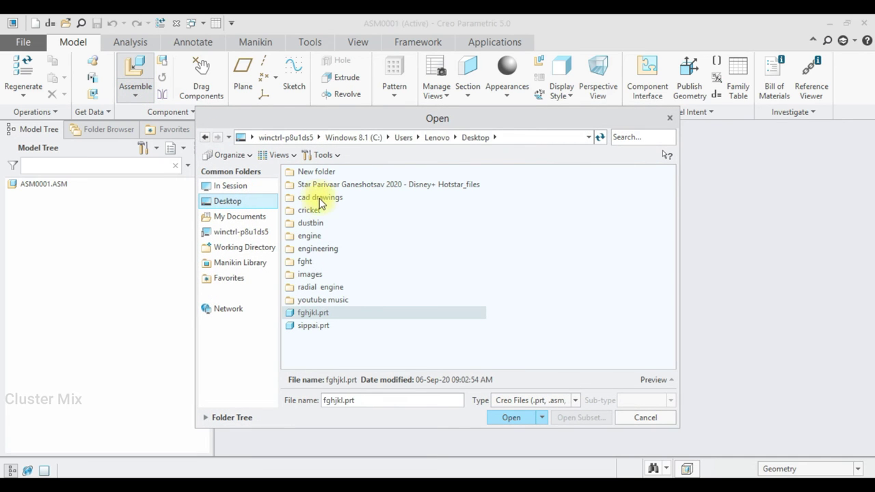
{"action": "double_click", "coordinate": [328, 288]}
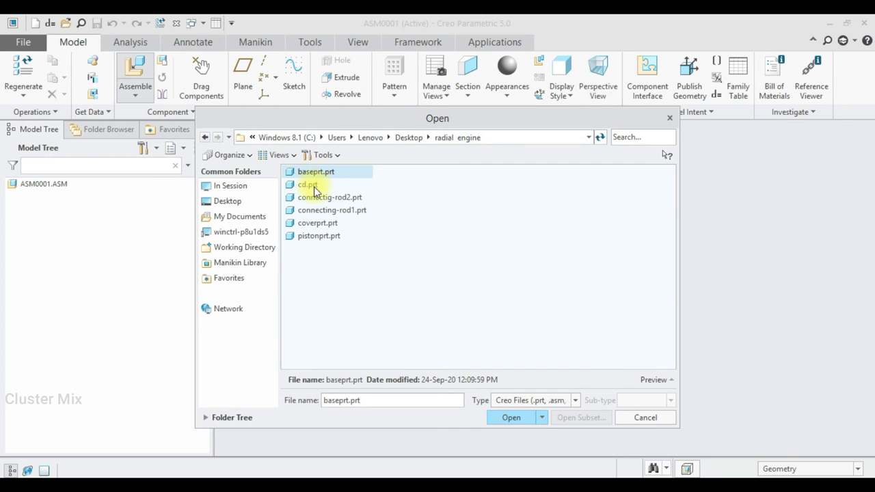
{"action": "left_click", "coordinate": [309, 224]}
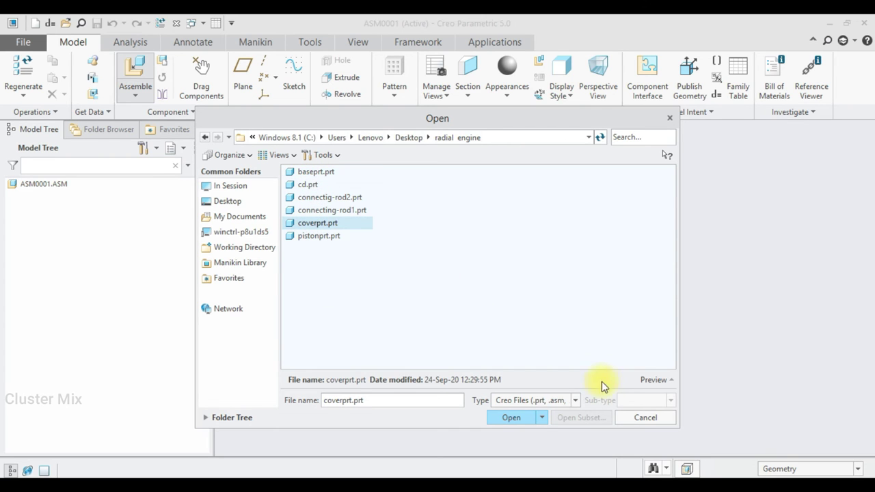
{"action": "left_click", "coordinate": [643, 381]}
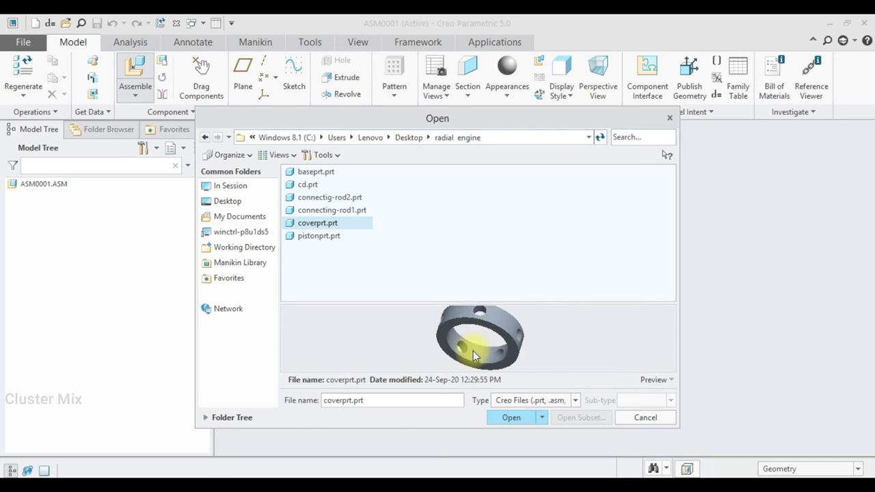
{"action": "left_click", "coordinate": [509, 418]}
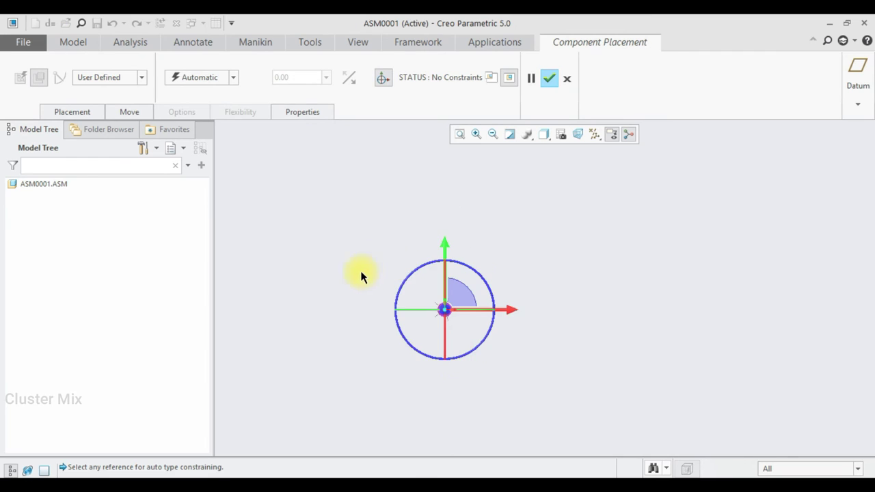
Constrain the cover ring at the Default position and confirm its placement.
{"action": "left_click", "coordinate": [208, 82]}
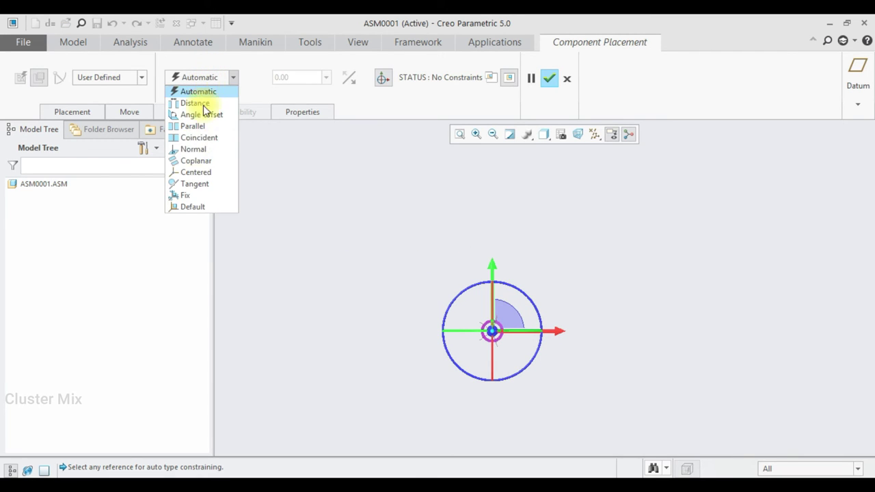
{"action": "left_click", "coordinate": [186, 206]}
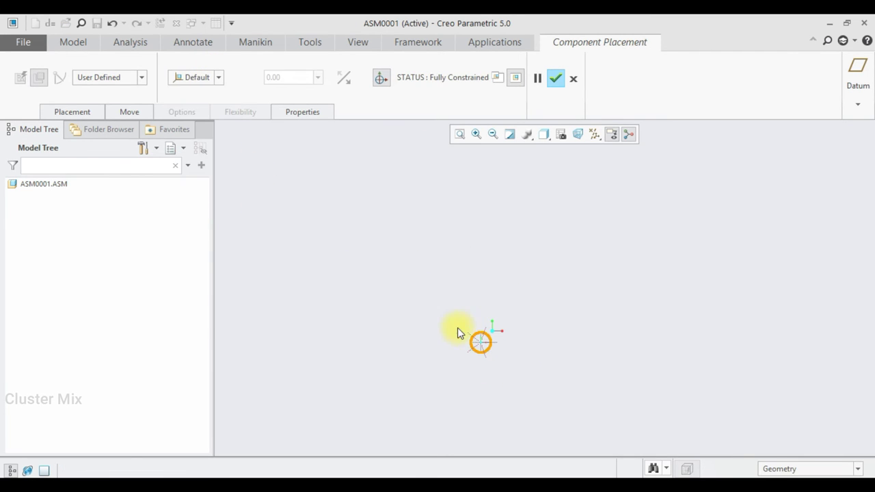
{"action": "scroll", "coordinate": [449, 333], "scroll_direction": "down", "scroll_amount": 3}
{"action": "scroll", "coordinate": [554, 410], "scroll_direction": "down", "scroll_amount": 2}
{"action": "mouse_move", "coordinate": [555, 413]}
{"action": "middle_mouse_down"}
{"action": "mouse_move", "coordinate": [538, 396]}
{"action": "mouse_move", "coordinate": [543, 414]}
{"action": "middle_mouse_up"}
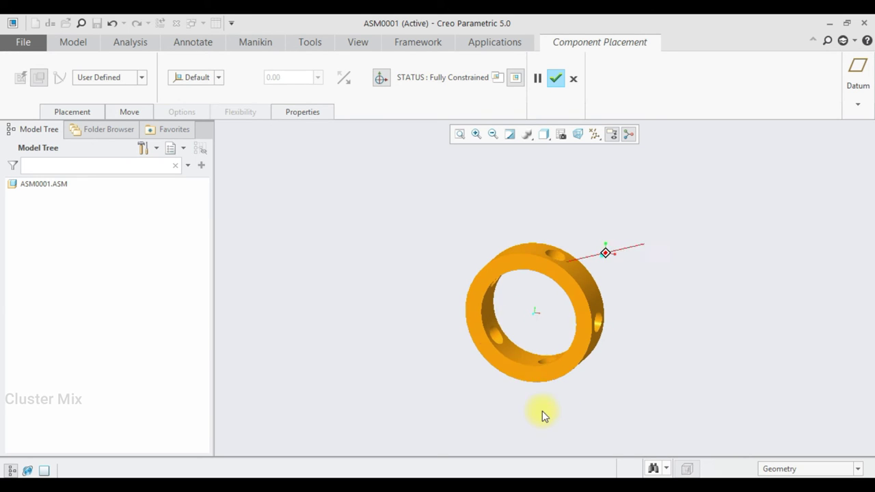
{"action": "left_click", "coordinate": [554, 80]}
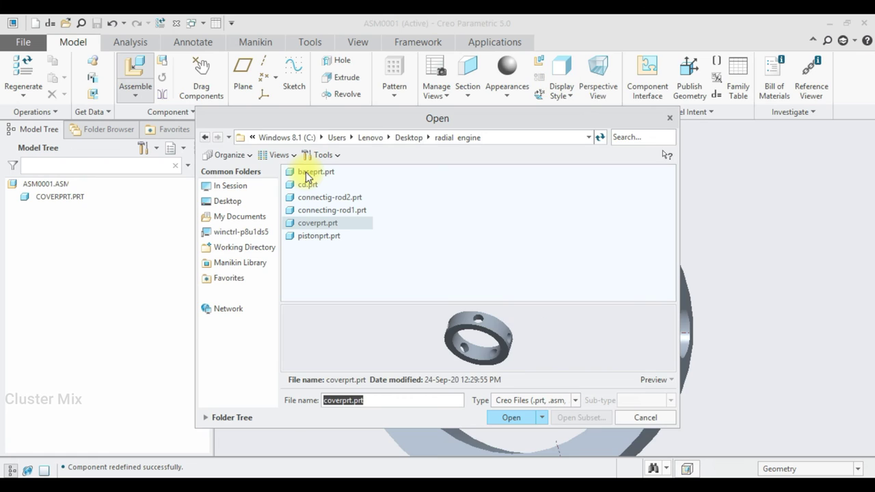
Insert baseprt.prt into the assembly for placement.
{"action": "left_click", "coordinate": [307, 173]}
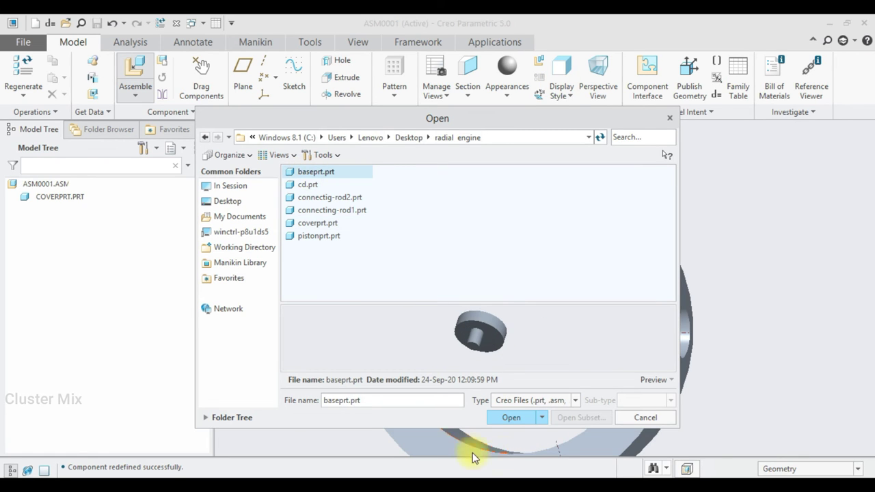
{"action": "left_click", "coordinate": [524, 419]}
{"action": "left_click", "coordinate": [524, 418]}
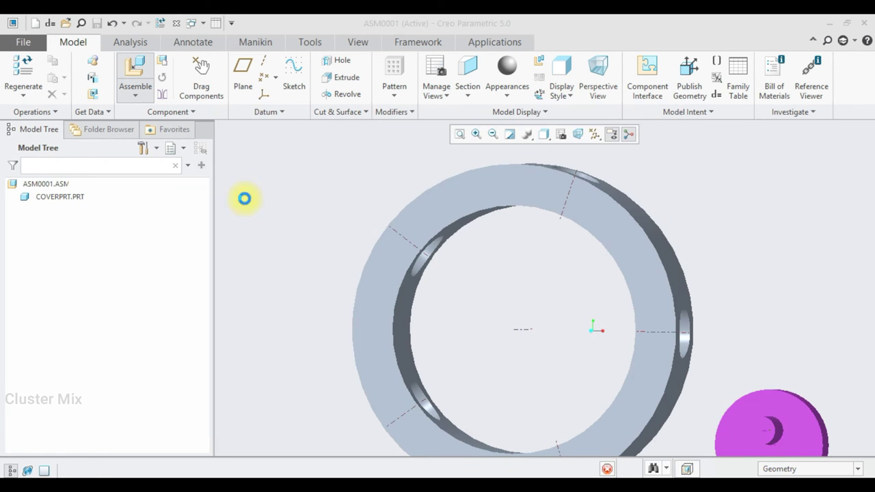
Set the base part's connection type to Pin and orbit the assembly to view the ring.
{"action": "left_click", "coordinate": [134, 77]}
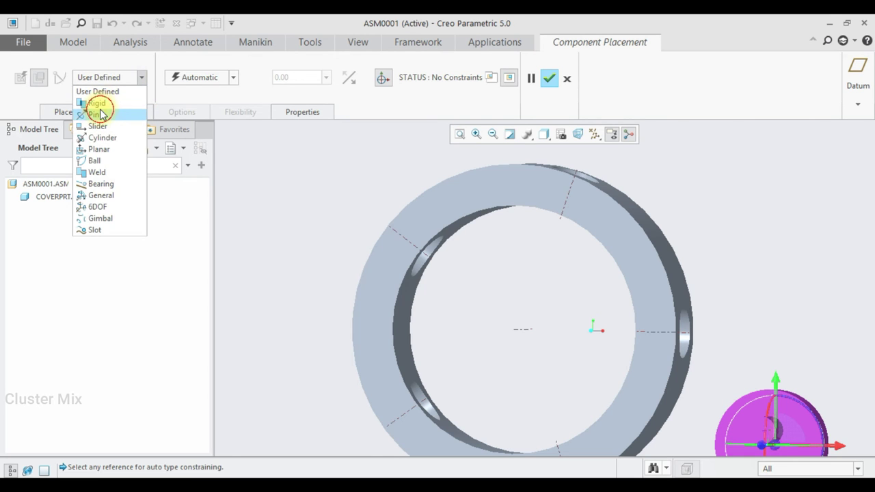
{"action": "left_click", "coordinate": [101, 115]}
{"action": "scroll", "coordinate": [622, 302], "scroll_direction": "up", "scroll_amount": 4}
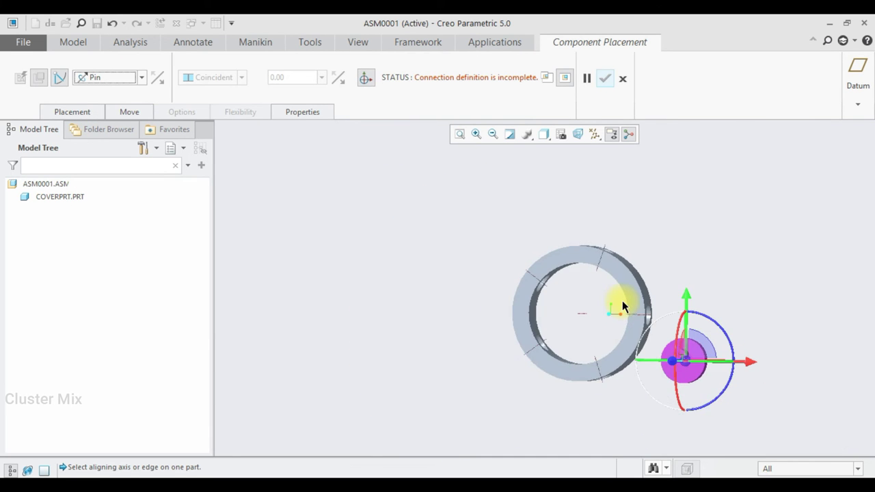
{"action": "scroll", "coordinate": [694, 372], "scroll_direction": "down", "scroll_amount": 3}
{"action": "middle_click_drag", "start_coordinate": [683, 369], "coordinate": [558, 353]}
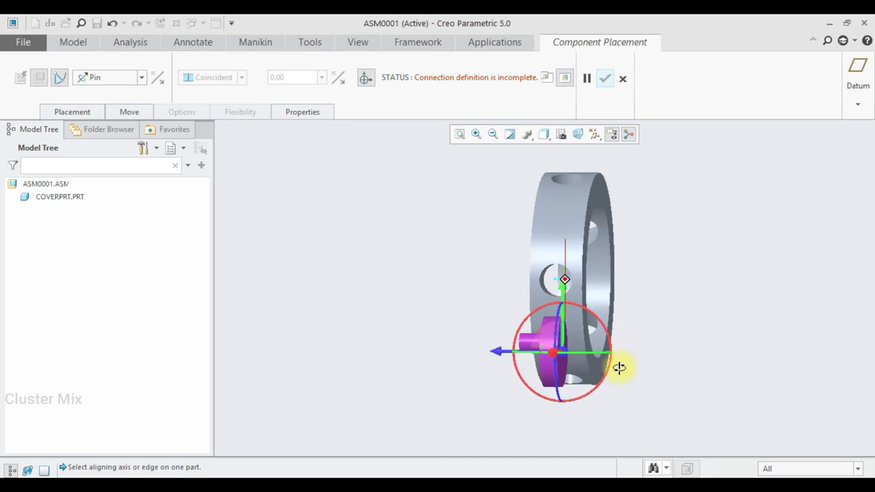
{"action": "scroll", "coordinate": [498, 351], "scroll_direction": "down", "scroll_amount": 4}
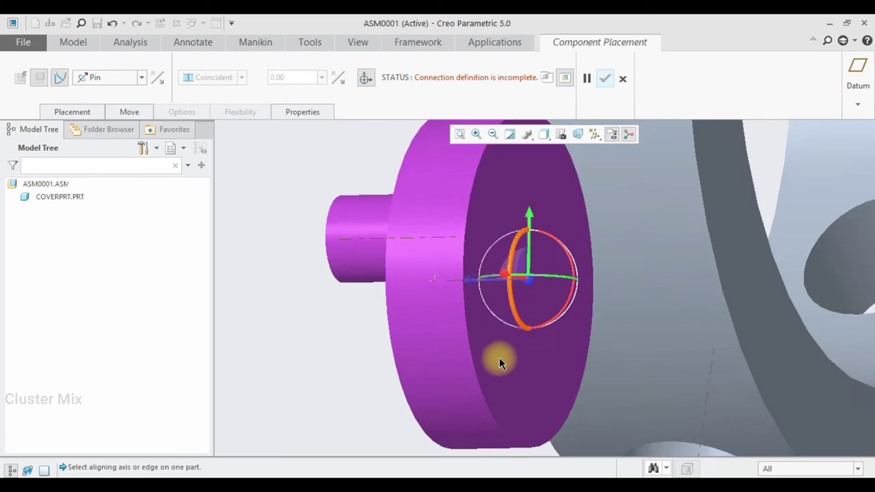
{"action": "scroll", "coordinate": [509, 359], "scroll_direction": "down", "scroll_amount": 1}
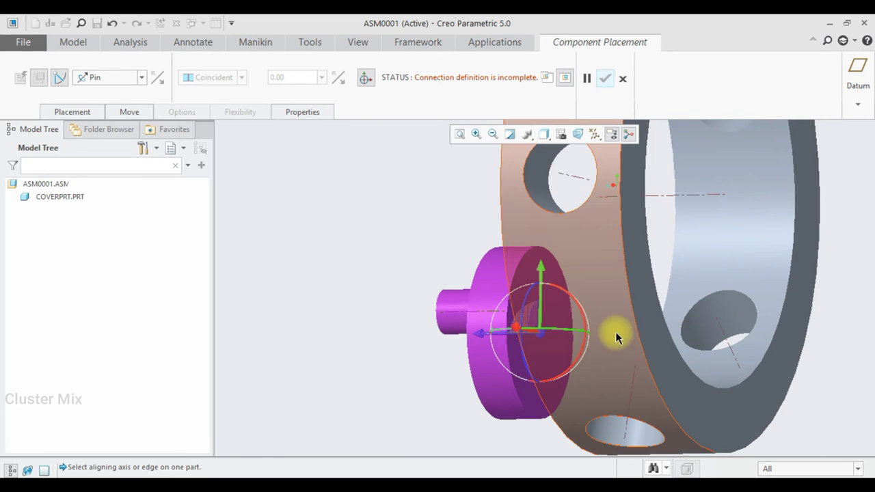
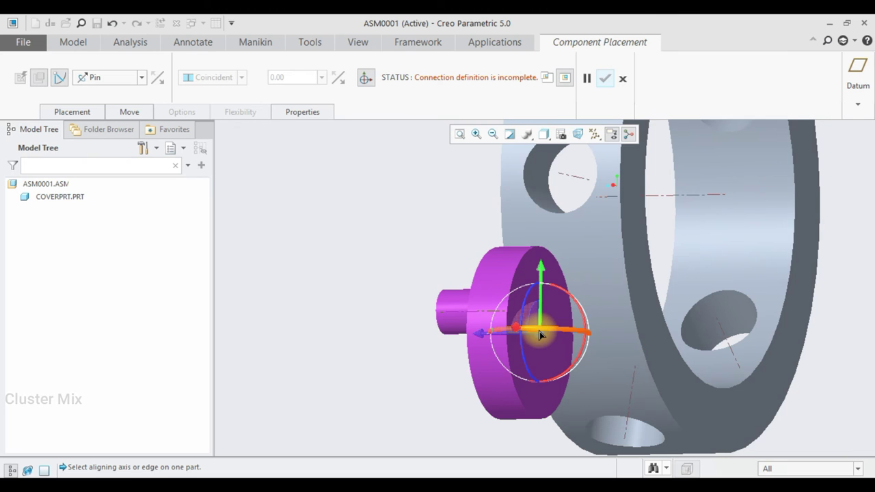
Align BASEPRT's cylindrical surface with the cover ring's inner surface as the pin axis.
{"action": "mouse_move", "coordinate": [527, 345]}
{"action": "middle_mouse_down"}
{"action": "mouse_move", "coordinate": [567, 356]}
{"action": "mouse_move", "coordinate": [545, 354]}
{"action": "mouse_move", "coordinate": [561, 351]}
{"action": "middle_mouse_up"}
{"action": "scroll", "coordinate": [561, 352], "scroll_direction": "up", "scroll_amount": 2}
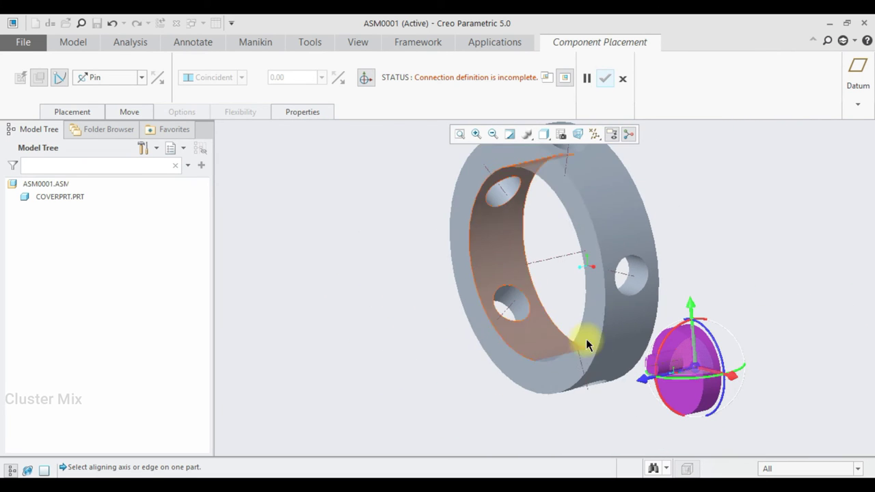
{"action": "scroll", "coordinate": [678, 406], "scroll_direction": "down", "scroll_amount": 4}
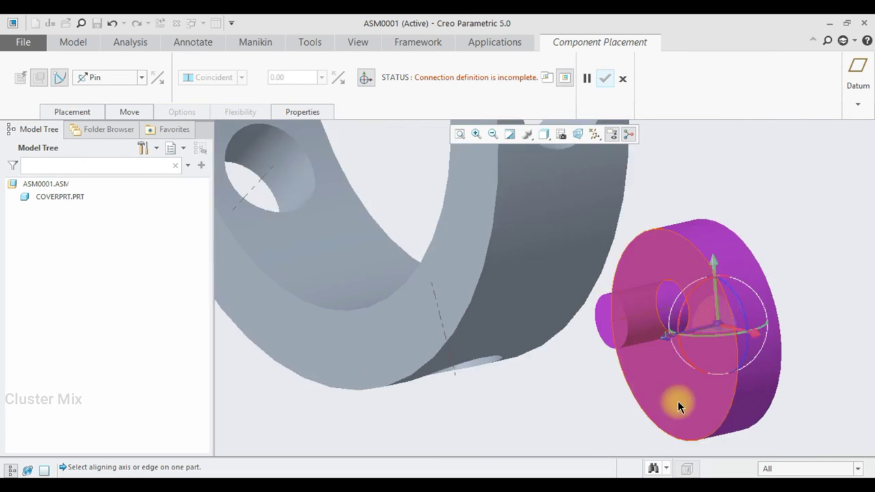
{"action": "left_click", "coordinate": [755, 377]}
{"action": "scroll", "coordinate": [434, 313], "scroll_direction": "up", "scroll_amount": 3}
{"action": "mouse_move", "coordinate": [433, 313]}
{"action": "middle_mouse_down"}
{"action": "mouse_move", "coordinate": [504, 303]}
{"action": "mouse_move", "coordinate": [491, 300]}
{"action": "middle_mouse_up"}
{"action": "left_click", "coordinate": [474, 244]}
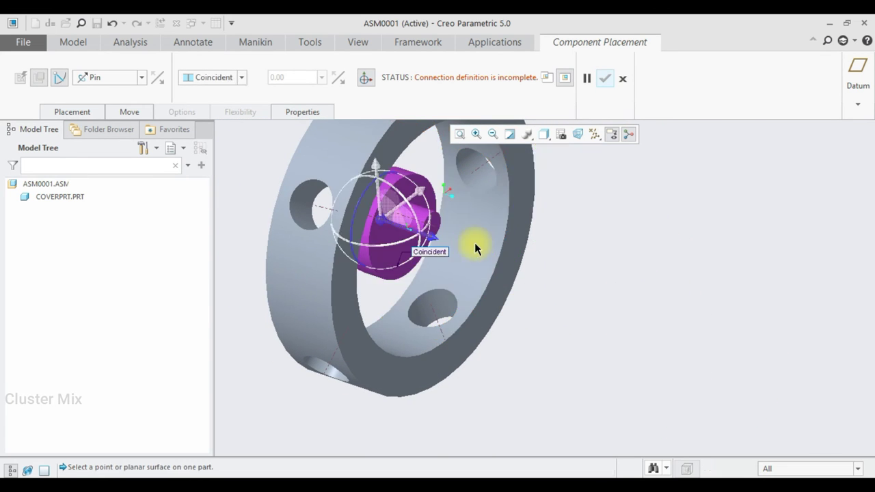
Mate the base part's flat face to the ring's front face to complete the pin.
{"action": "mouse_move", "coordinate": [569, 263]}
{"action": "middle_mouse_down"}
{"action": "mouse_move", "coordinate": [488, 272]}
{"action": "mouse_move", "coordinate": [434, 303]}
{"action": "middle_mouse_up"}
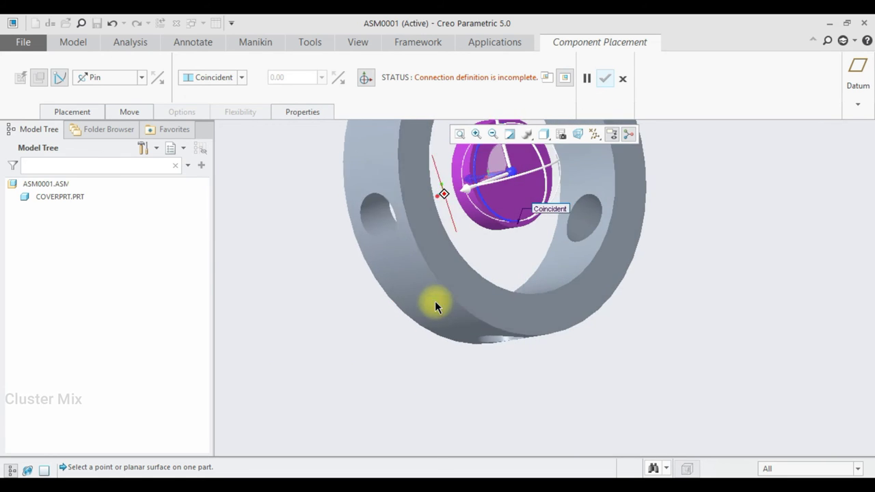
{"action": "scroll", "coordinate": [435, 300], "scroll_direction": "up", "scroll_amount": 3}
{"action": "scroll", "coordinate": [451, 257], "scroll_direction": "down", "scroll_amount": 3}
{"action": "scroll", "coordinate": [472, 263], "scroll_direction": "down", "scroll_amount": 2}
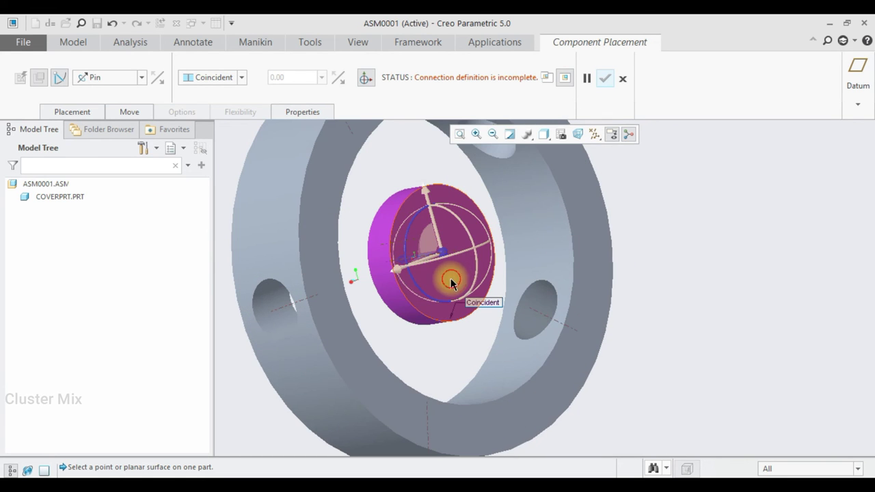
{"action": "left_click", "coordinate": [451, 282]}
{"action": "left_click", "coordinate": [365, 361]}
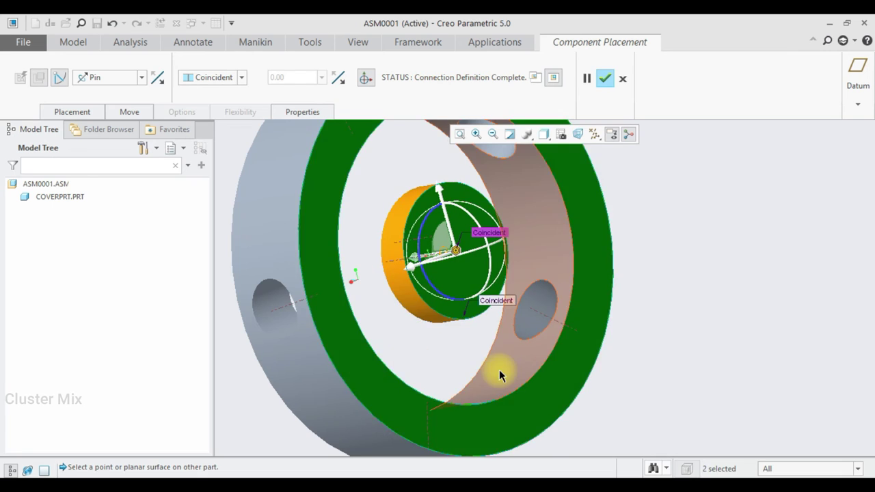
Spin the base part about its pin axis and confirm its placement.
{"action": "scroll", "coordinate": [499, 373], "scroll_direction": "up", "scroll_amount": 3}
{"action": "mouse_move", "coordinate": [501, 365]}
{"action": "middle_mouse_down"}
{"action": "mouse_move", "coordinate": [578, 336]}
{"action": "mouse_move", "coordinate": [422, 329]}
{"action": "mouse_move", "coordinate": [360, 342]}
{"action": "middle_mouse_up"}
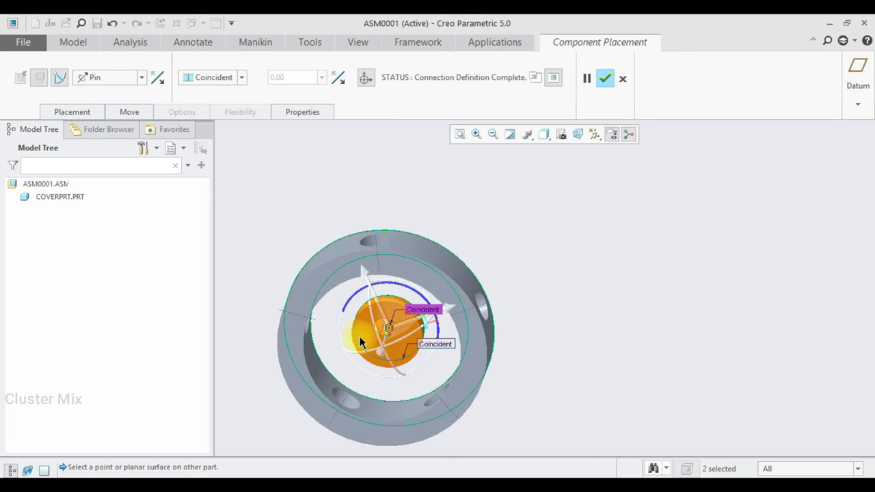
{"action": "scroll", "coordinate": [280, 417], "scroll_direction": "down", "scroll_amount": 1}
{"action": "scroll", "coordinate": [280, 416], "scroll_direction": "down", "scroll_amount": 2}
{"action": "mouse_move", "coordinate": [469, 212]}
{"action": "left_mouse_down"}
{"action": "mouse_move", "coordinate": [452, 202]}
{"action": "mouse_move", "coordinate": [567, 244]}
{"action": "mouse_move", "coordinate": [410, 254]}
{"action": "mouse_move", "coordinate": [538, 192]}
{"action": "left_mouse_up"}
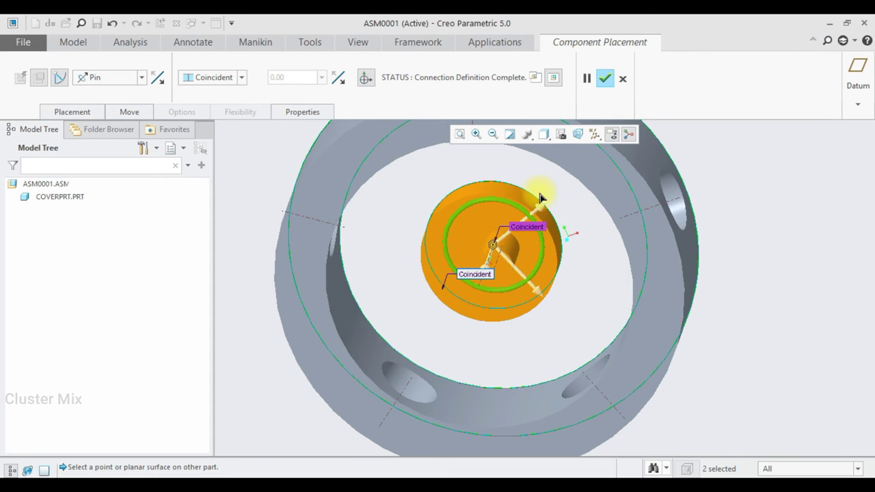
{"action": "left_click", "coordinate": [605, 78]}
{"action": "scroll", "coordinate": [805, 320], "scroll_direction": "down", "scroll_amount": 5}
{"action": "mouse_move", "coordinate": [762, 303]}
{"action": "middle_mouse_down"}
{"action": "mouse_move", "coordinate": [694, 272]}
{"action": "mouse_move", "coordinate": [770, 299]}
{"action": "middle_mouse_up"}
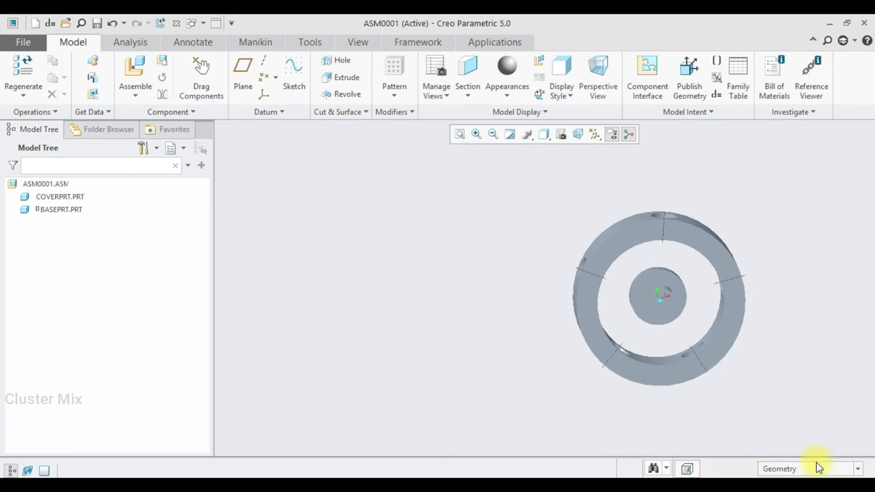
Bring pistonprt.prt into the assembly with a Cylinder connection.
{"action": "left_click", "coordinate": [137, 70]}
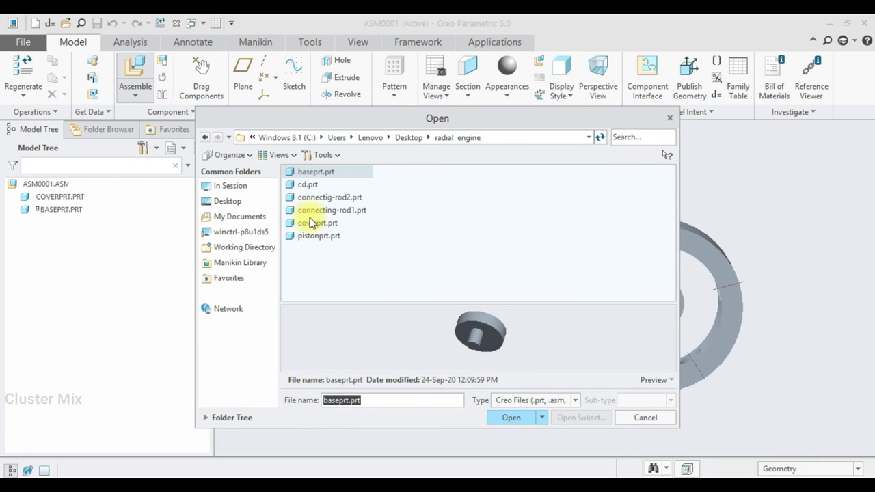
{"action": "left_click", "coordinate": [308, 240]}
{"action": "double_click", "coordinate": [306, 237]}
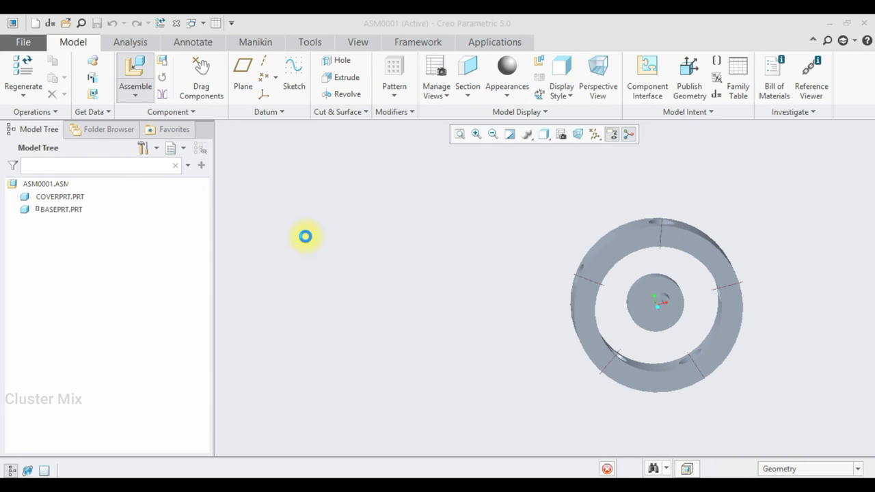
{"action": "scroll", "coordinate": [775, 350], "scroll_direction": "down", "scroll_amount": 2}
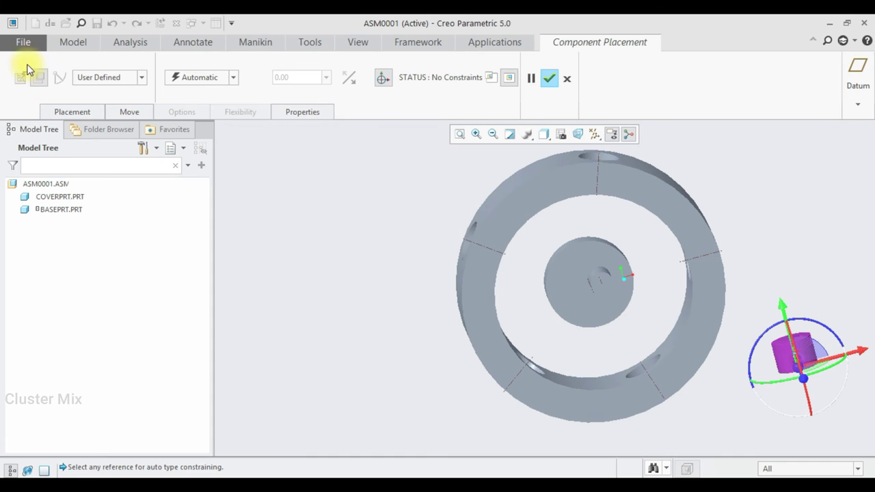
{"action": "left_click", "coordinate": [92, 75]}
{"action": "left_click", "coordinate": [99, 136]}
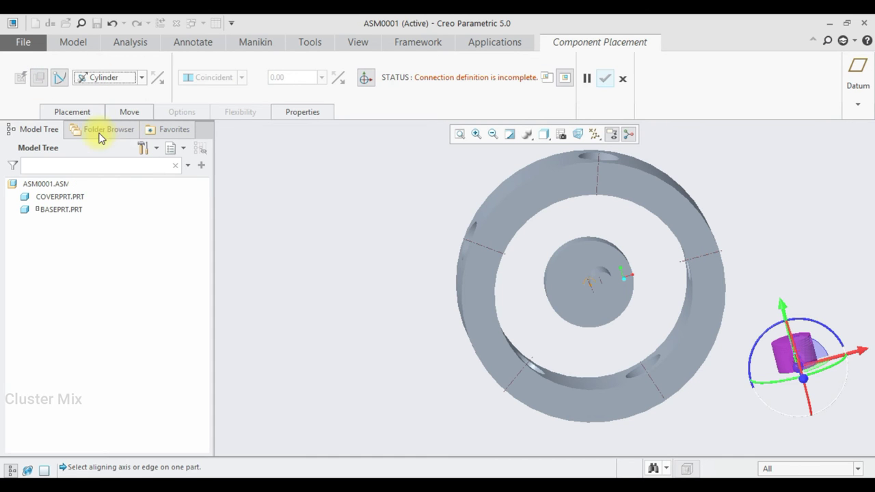
Align the piston's axis with the hole axis at the top of the ring.
{"action": "scroll", "coordinate": [795, 350], "scroll_direction": "down", "scroll_amount": 2}
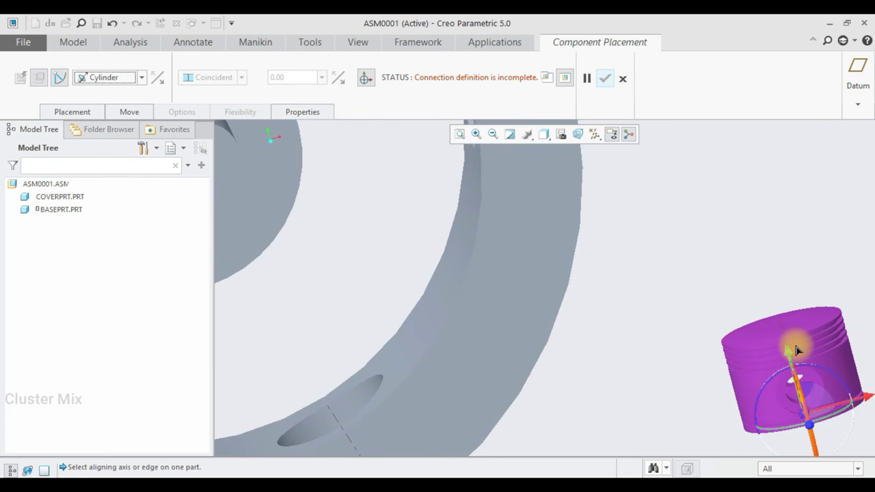
{"action": "scroll", "coordinate": [794, 350], "scroll_direction": "down", "scroll_amount": 1}
{"action": "scroll", "coordinate": [786, 352], "scroll_direction": "down", "scroll_amount": 1}
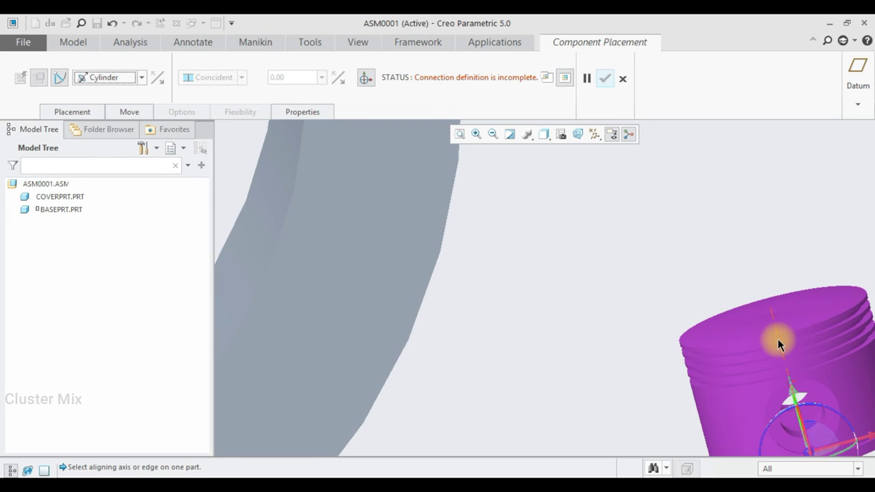
{"action": "scroll", "coordinate": [780, 342], "scroll_direction": "up", "scroll_amount": 4}
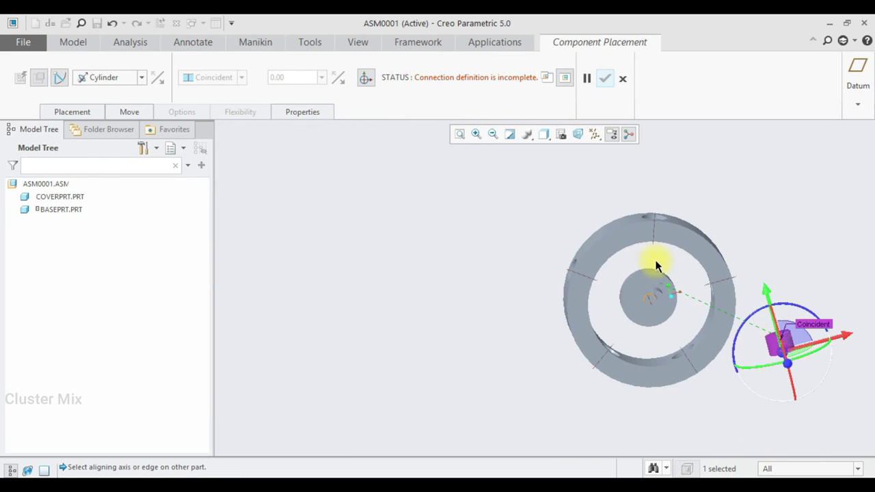
{"action": "scroll", "coordinate": [653, 213], "scroll_direction": "down", "scroll_amount": 3}
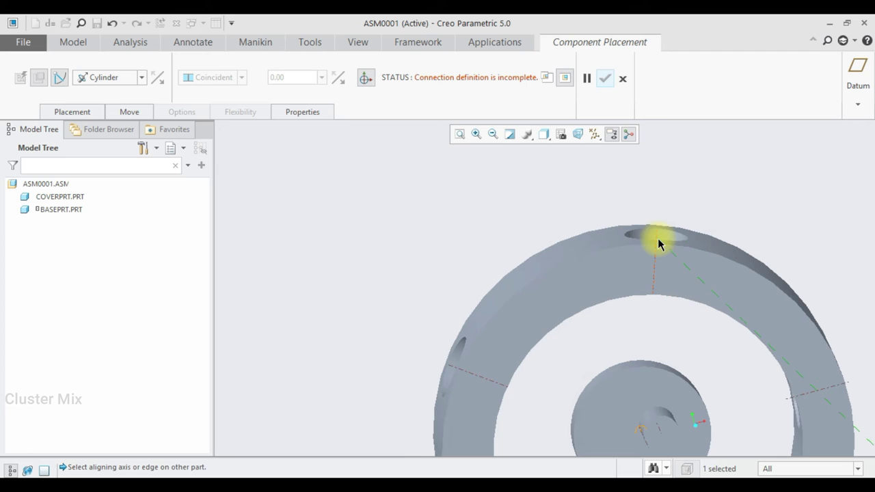
{"action": "left_click", "coordinate": [657, 239]}
{"action": "scroll", "coordinate": [650, 277], "scroll_direction": "up", "scroll_amount": 2}
{"action": "scroll", "coordinate": [645, 294], "scroll_direction": "up", "scroll_amount": 1}
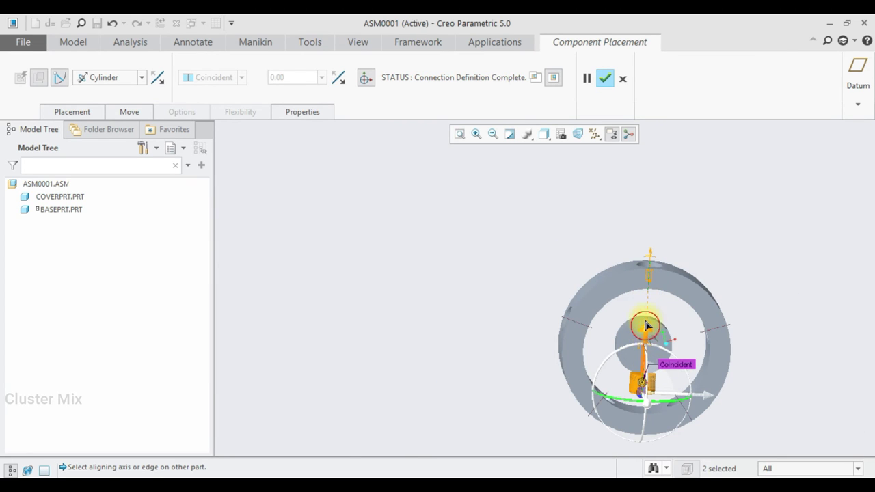
{"action": "left_click_drag", "start_coordinate": [646, 326], "coordinate": [662, 215]}
Slide the piston down into the top hole and confirm its placement.
{"action": "scroll", "coordinate": [660, 292], "scroll_direction": "down", "scroll_amount": 3}
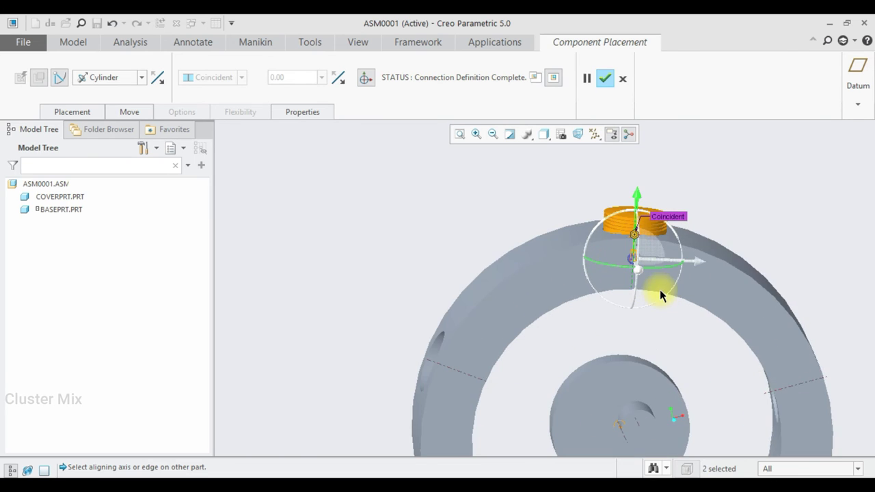
{"action": "mouse_move", "coordinate": [654, 290]}
{"action": "middle_mouse_down"}
{"action": "mouse_move", "coordinate": [650, 251]}
{"action": "mouse_move", "coordinate": [647, 305]}
{"action": "middle_mouse_up"}
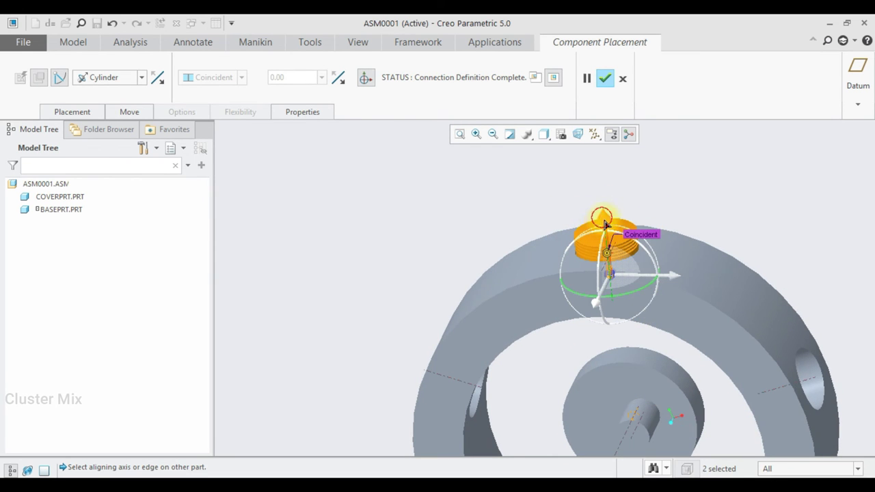
{"action": "left_click_drag", "start_coordinate": [605, 224], "coordinate": [604, 258]}
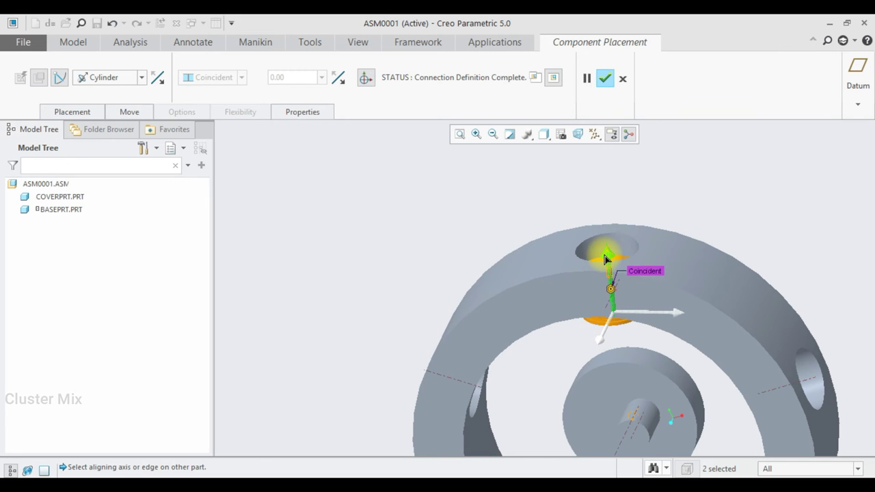
{"action": "mouse_move", "coordinate": [560, 345]}
{"action": "middle_mouse_down"}
{"action": "mouse_move", "coordinate": [554, 288]}
{"action": "mouse_move", "coordinate": [575, 292]}
{"action": "middle_mouse_up"}
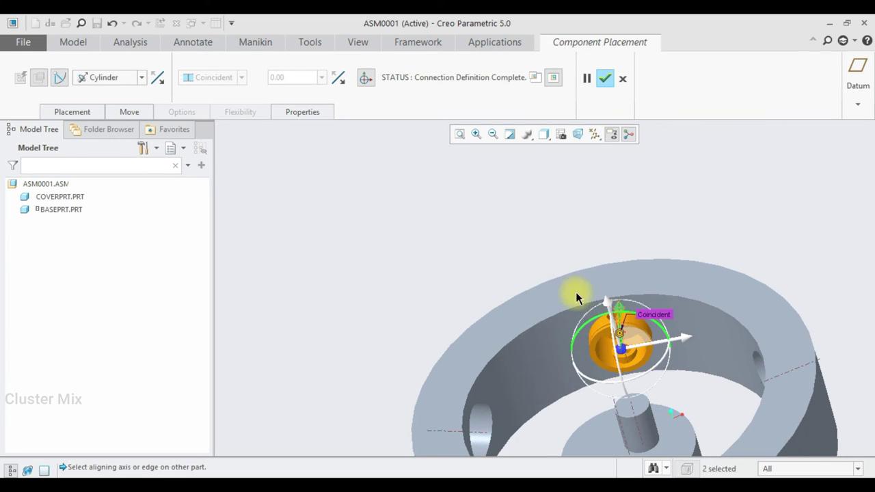
{"action": "scroll", "coordinate": [588, 308], "scroll_direction": "up", "scroll_amount": 1}
{"action": "scroll", "coordinate": [602, 324], "scroll_direction": "up", "scroll_amount": 3}
{"action": "scroll", "coordinate": [605, 328], "scroll_direction": "down", "scroll_amount": 2}
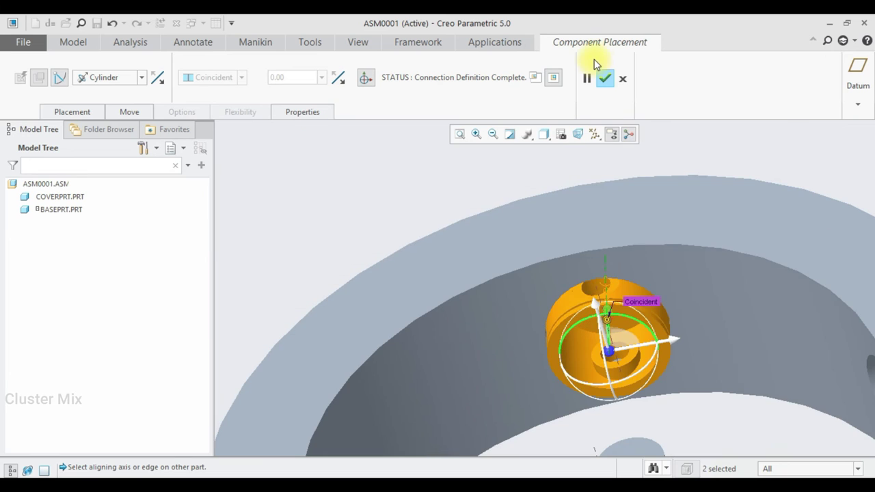
{"action": "left_click", "coordinate": [606, 77]}
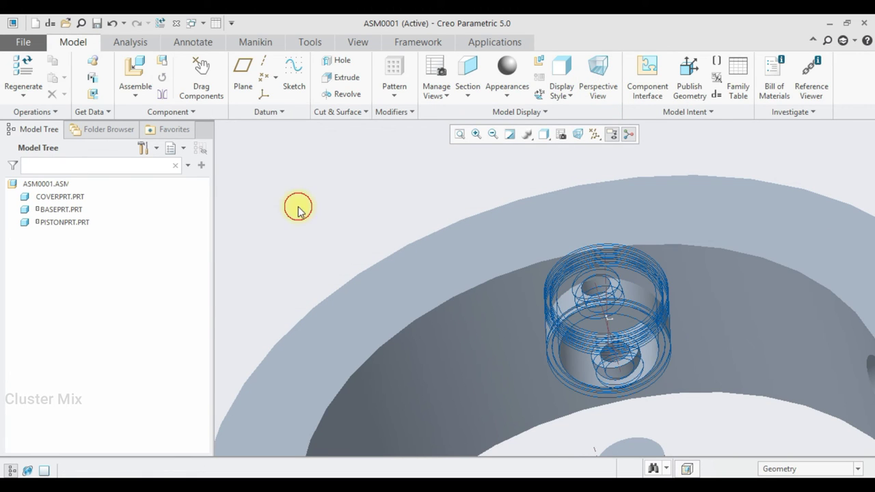
Bring connecting-rod1.prt into the assembly, choosing it over cd.prt.
{"action": "left_click", "coordinate": [135, 65]}
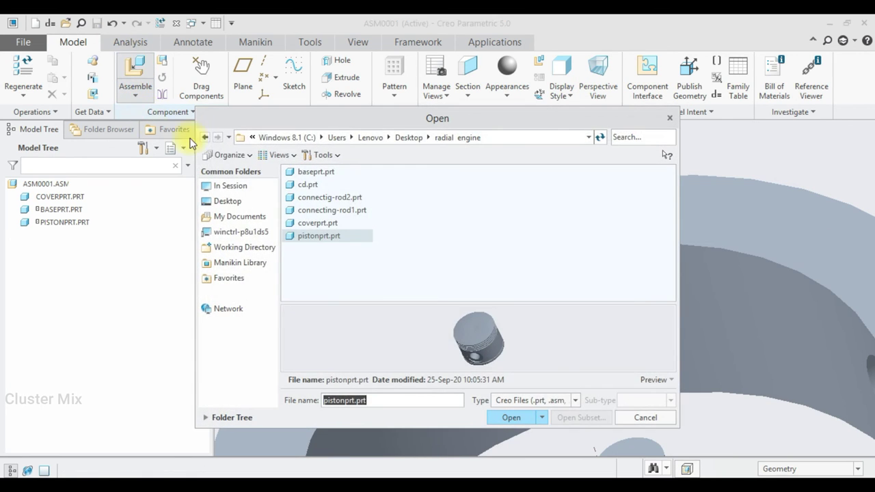
{"action": "left_click", "coordinate": [309, 188]}
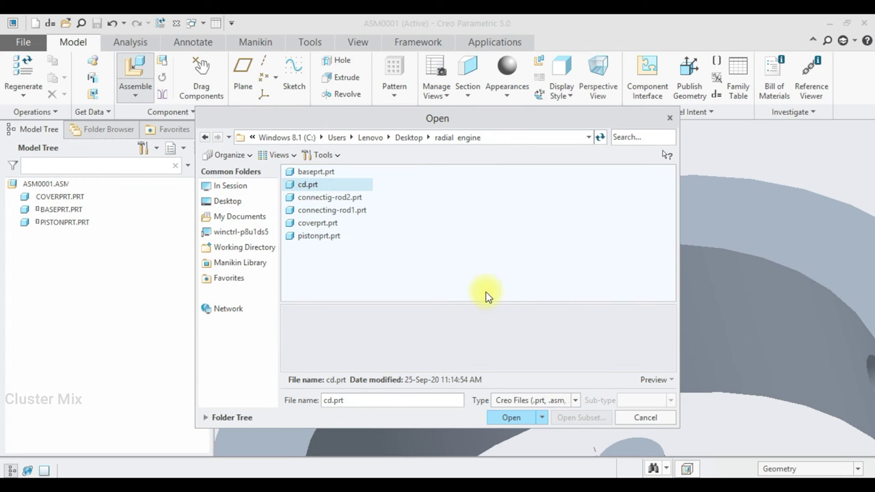
{"action": "left_click", "coordinate": [351, 210]}
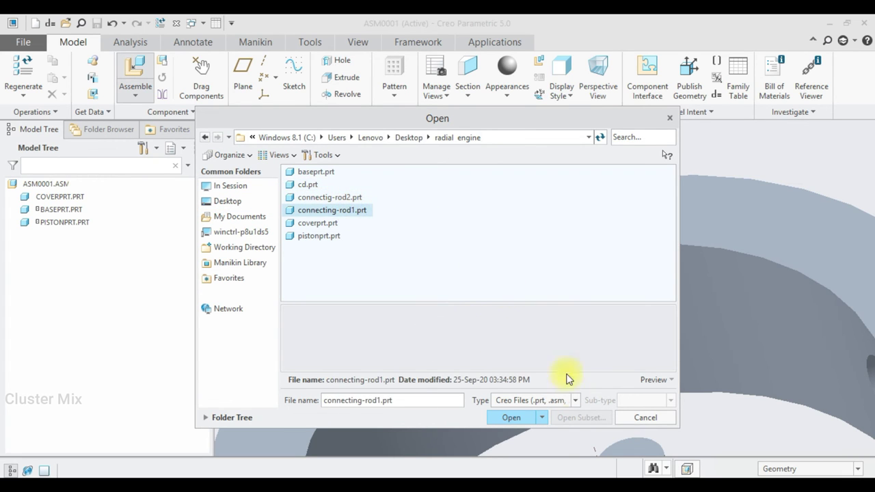
{"action": "left_click", "coordinate": [507, 417]}
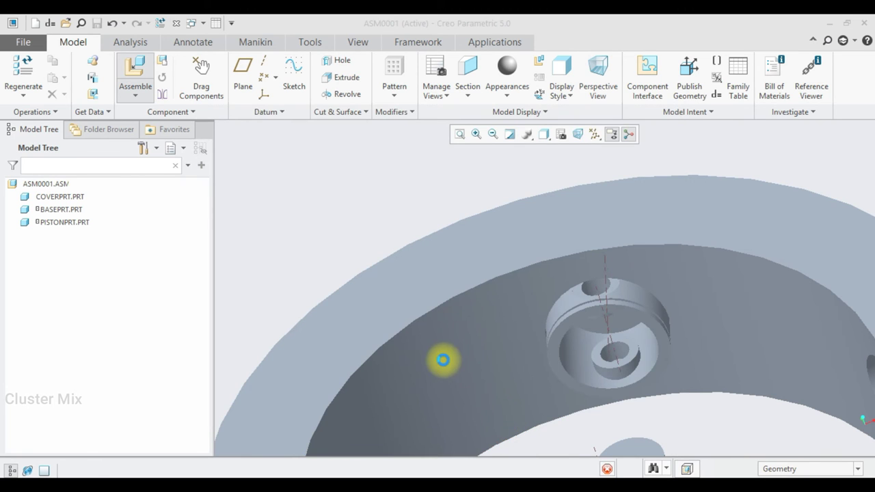
{"action": "scroll", "coordinate": [410, 318], "scroll_direction": "down", "scroll_amount": 5}
{"action": "middle_click_drag", "start_coordinate": [411, 312], "coordinate": [503, 387]}
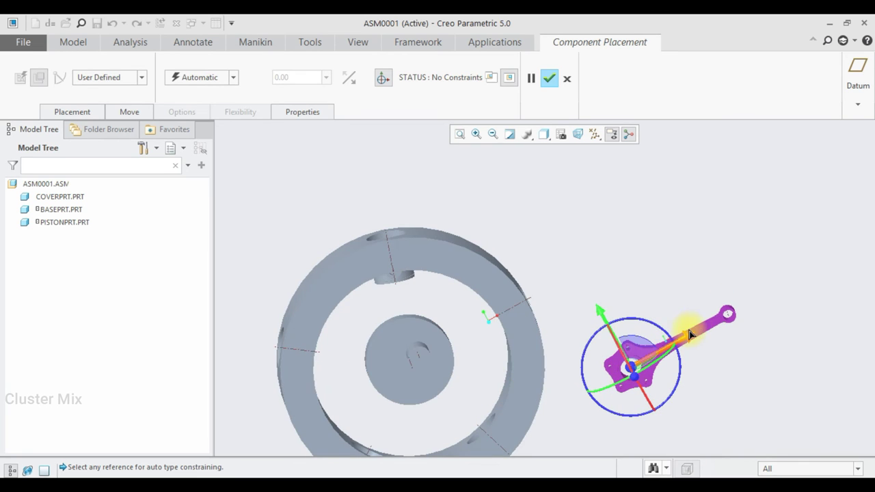
Set the rod's connection to Pin and turn the rod to point upward.
{"action": "left_click", "coordinate": [114, 76]}
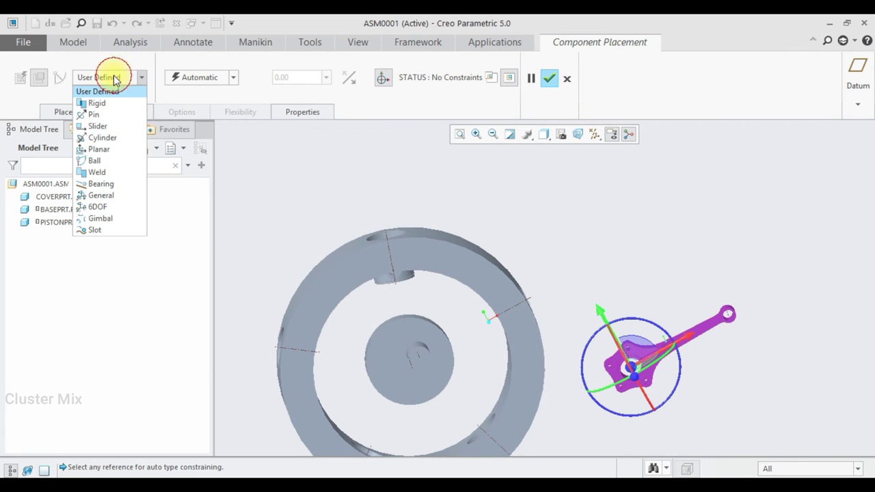
{"action": "left_click", "coordinate": [108, 113]}
{"action": "scroll", "coordinate": [599, 362], "scroll_direction": "up", "scroll_amount": 3}
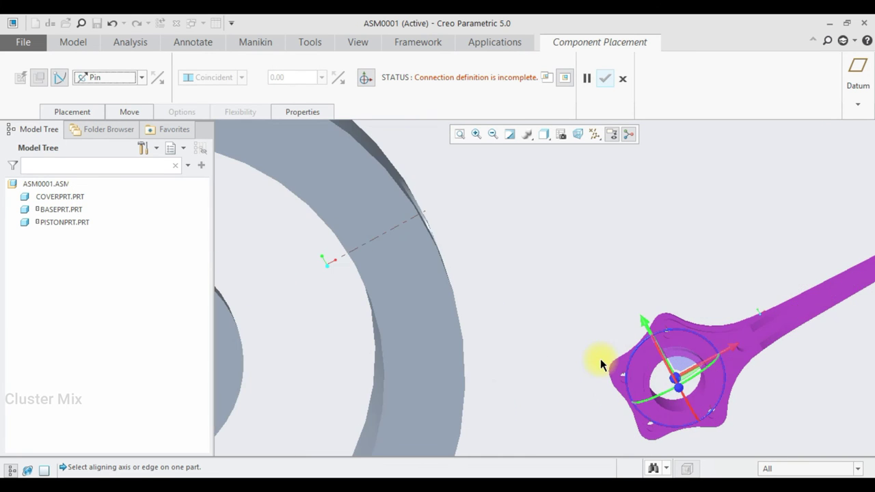
{"action": "scroll", "coordinate": [665, 394], "scroll_direction": "up", "scroll_amount": 5}
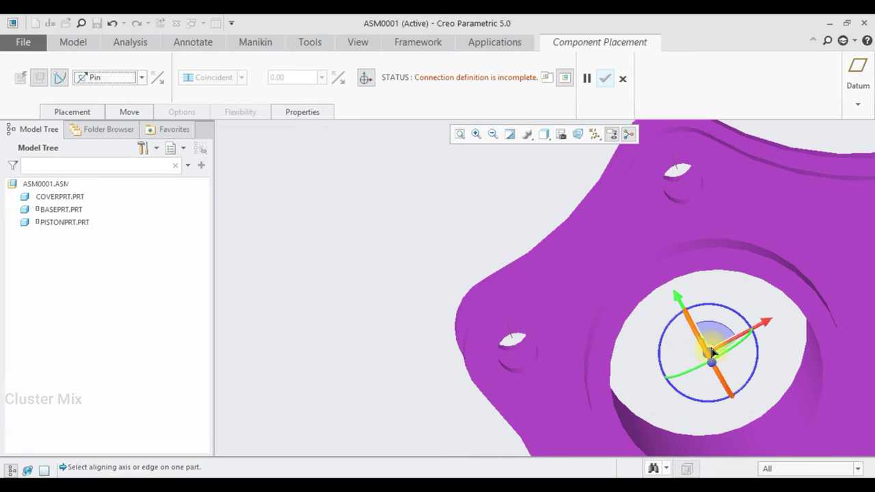
{"action": "scroll", "coordinate": [711, 352], "scroll_direction": "up", "scroll_amount": 3}
{"action": "scroll", "coordinate": [708, 352], "scroll_direction": "down", "scroll_amount": 3}
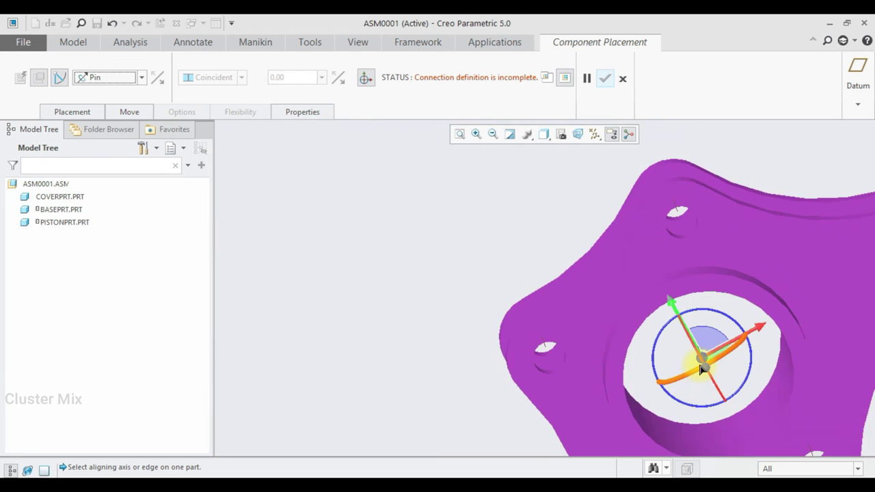
{"action": "scroll", "coordinate": [699, 361], "scroll_direction": "down", "scroll_amount": 3}
{"action": "scroll", "coordinate": [725, 345], "scroll_direction": "down", "scroll_amount": 2}
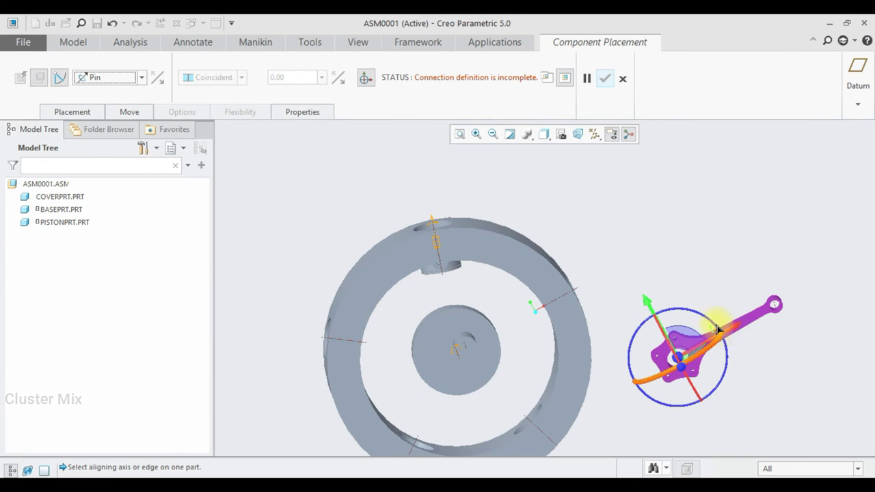
{"action": "left_click_drag", "start_coordinate": [718, 330], "coordinate": [637, 297]}
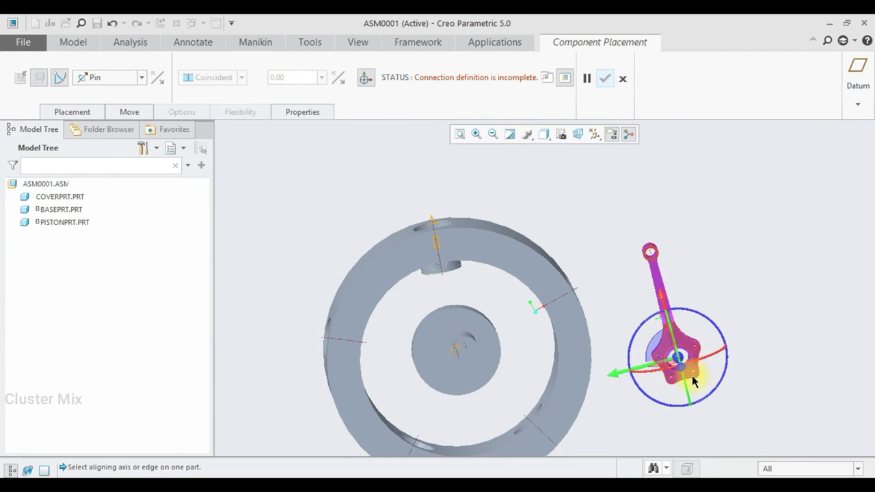
Align the rod's axis with the hole in the base's central boss.
{"action": "scroll", "coordinate": [682, 362], "scroll_direction": "up", "scroll_amount": 2}
{"action": "scroll", "coordinate": [677, 362], "scroll_direction": "up", "scroll_amount": 2}
{"action": "scroll", "coordinate": [668, 362], "scroll_direction": "up", "scroll_amount": 2}
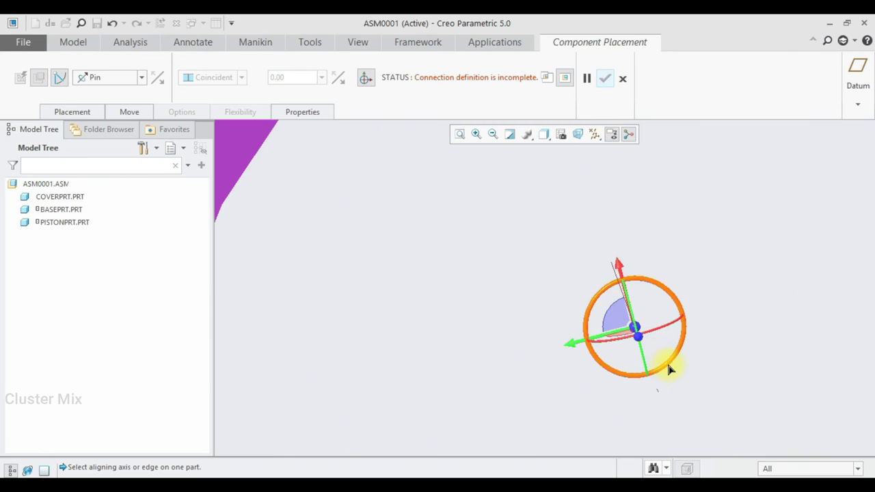
{"action": "scroll", "coordinate": [669, 361], "scroll_direction": "down", "scroll_amount": 1}
{"action": "scroll", "coordinate": [668, 362], "scroll_direction": "down", "scroll_amount": 1}
{"action": "scroll", "coordinate": [675, 363], "scroll_direction": "down", "scroll_amount": 2}
{"action": "scroll", "coordinate": [680, 361], "scroll_direction": "down", "scroll_amount": 2}
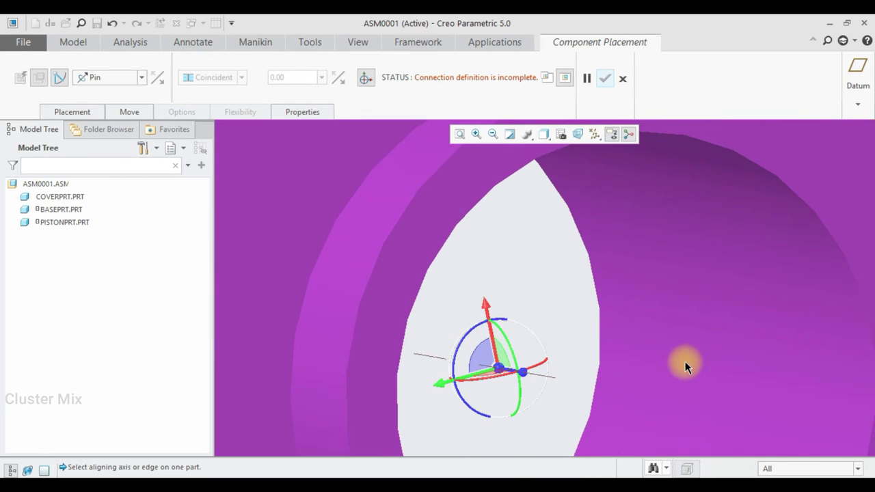
{"action": "scroll", "coordinate": [686, 361], "scroll_direction": "down", "scroll_amount": 1}
{"action": "scroll", "coordinate": [685, 361], "scroll_direction": "down", "scroll_amount": 2}
{"action": "scroll", "coordinate": [667, 382], "scroll_direction": "down", "scroll_amount": 1}
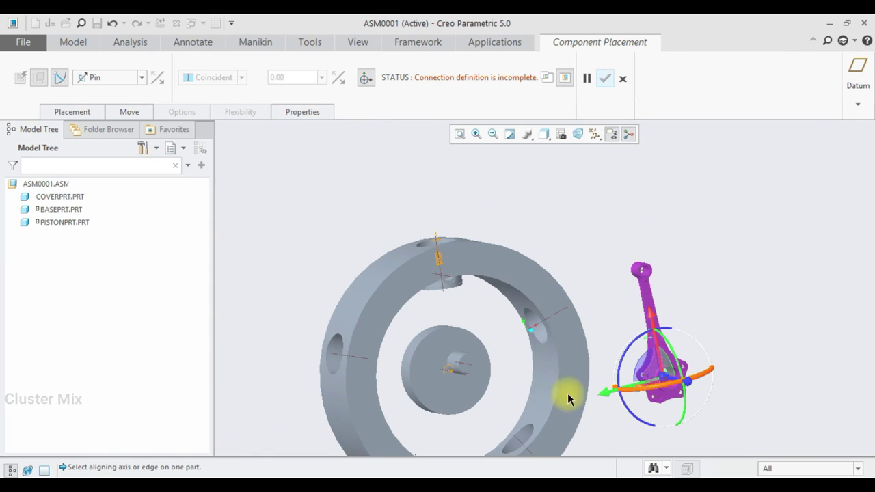
{"action": "scroll", "coordinate": [463, 372], "scroll_direction": "up", "scroll_amount": 3}
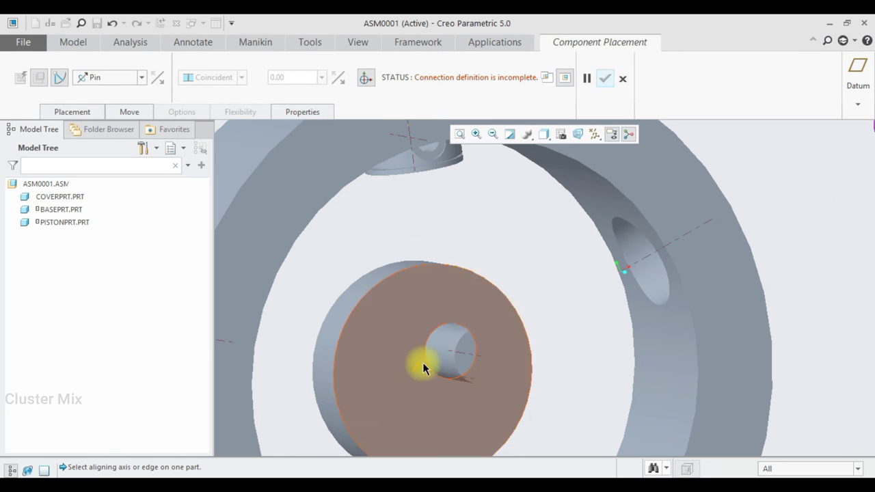
{"action": "left_click", "coordinate": [430, 360]}
{"action": "scroll", "coordinate": [482, 389], "scroll_direction": "down", "scroll_amount": 2}
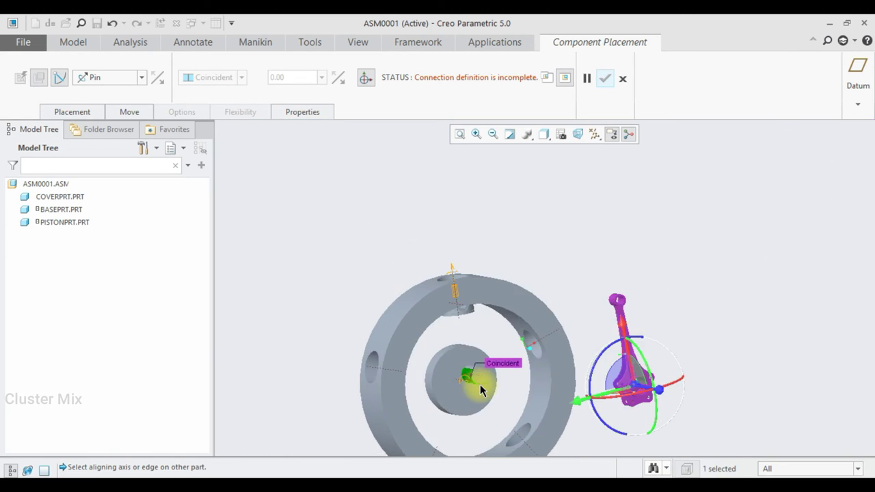
{"action": "scroll", "coordinate": [481, 390], "scroll_direction": "down", "scroll_amount": 2}
{"action": "scroll", "coordinate": [482, 389], "scroll_direction": "up", "scroll_amount": 1}
{"action": "scroll", "coordinate": [520, 398], "scroll_direction": "up", "scroll_amount": 3}
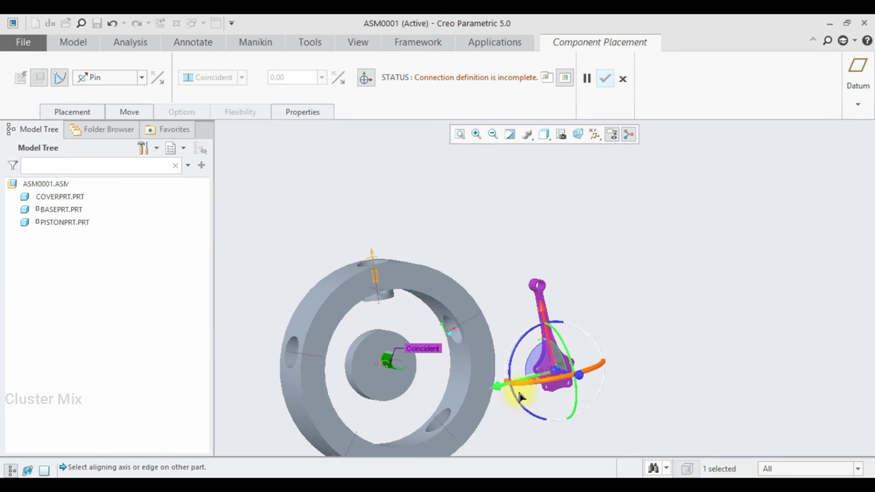
{"action": "scroll", "coordinate": [534, 380], "scroll_direction": "up", "scroll_amount": 2}
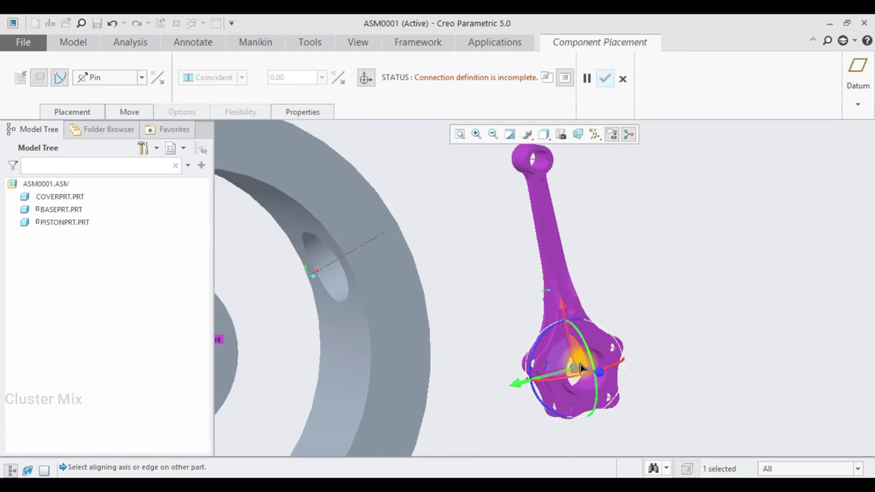
{"action": "scroll", "coordinate": [578, 362], "scroll_direction": "up", "scroll_amount": 3}
{"action": "left_click", "coordinate": [632, 363]}
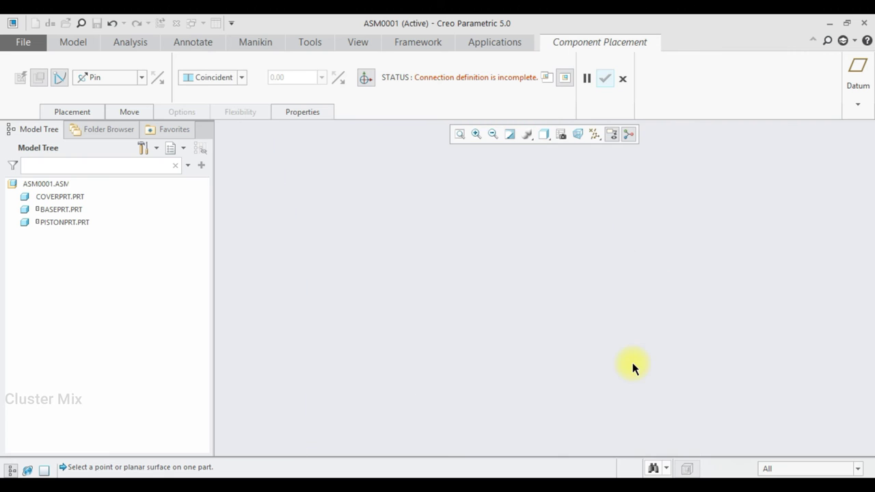
Mate the rod's circular face with the base surface for the pin translation.
{"action": "scroll", "coordinate": [633, 363], "scroll_direction": "down", "scroll_amount": 5}
{"action": "scroll", "coordinate": [504, 367], "scroll_direction": "up", "scroll_amount": 3}
{"action": "scroll", "coordinate": [505, 367], "scroll_direction": "up", "scroll_amount": 1}
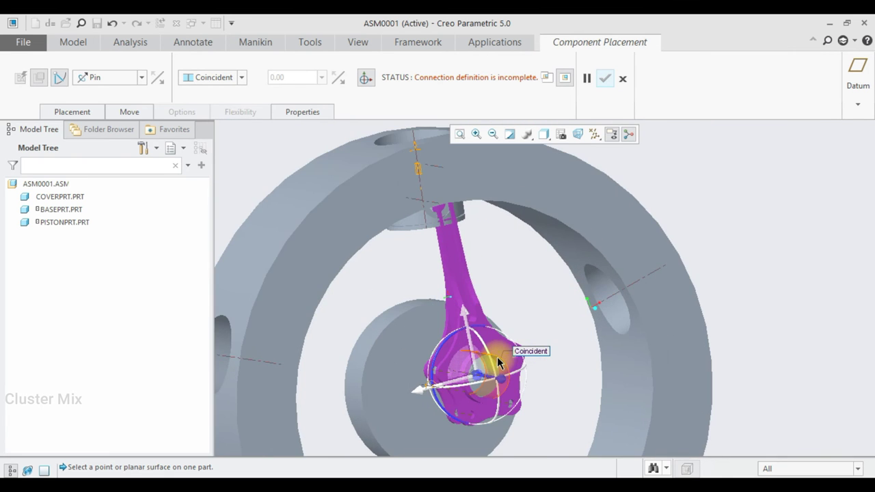
{"action": "scroll", "coordinate": [493, 351], "scroll_direction": "up", "scroll_amount": 3}
{"action": "scroll", "coordinate": [499, 358], "scroll_direction": "down", "scroll_amount": 3}
{"action": "scroll", "coordinate": [492, 359], "scroll_direction": "up", "scroll_amount": 1}
{"action": "mouse_move", "coordinate": [466, 353]}
{"action": "middle_mouse_down"}
{"action": "mouse_move", "coordinate": [463, 293]}
{"action": "mouse_move", "coordinate": [475, 308]}
{"action": "mouse_move", "coordinate": [475, 294]}
{"action": "mouse_move", "coordinate": [485, 315]}
{"action": "middle_mouse_up"}
{"action": "scroll", "coordinate": [494, 385], "scroll_direction": "up", "scroll_amount": 3}
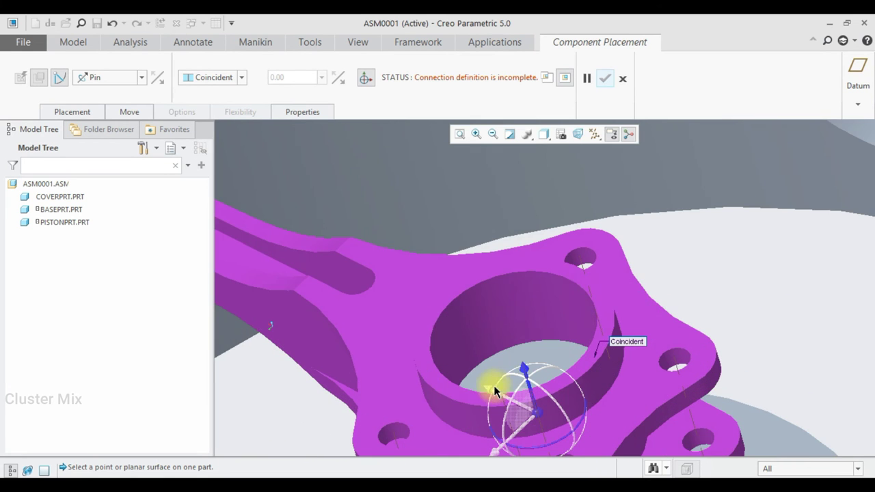
{"action": "left_click", "coordinate": [475, 396]}
{"action": "scroll", "coordinate": [475, 396], "scroll_direction": "down", "scroll_amount": 3}
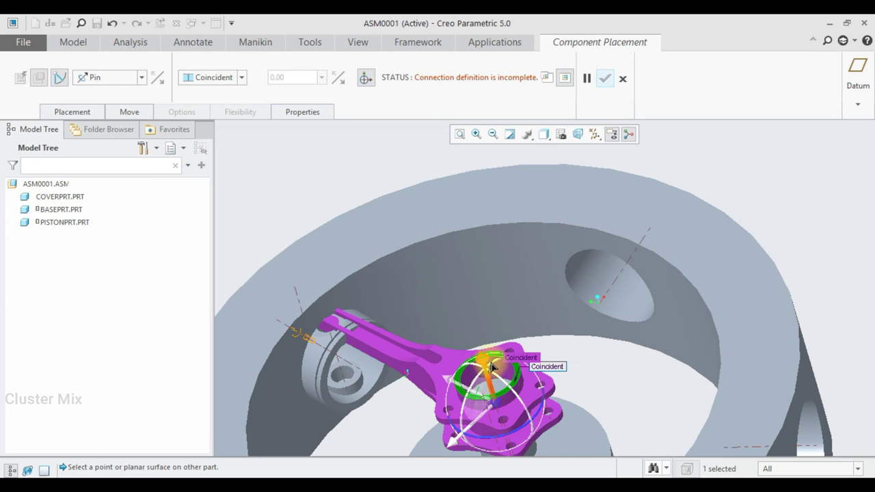
{"action": "left_click_drag", "start_coordinate": [484, 360], "coordinate": [465, 277]}
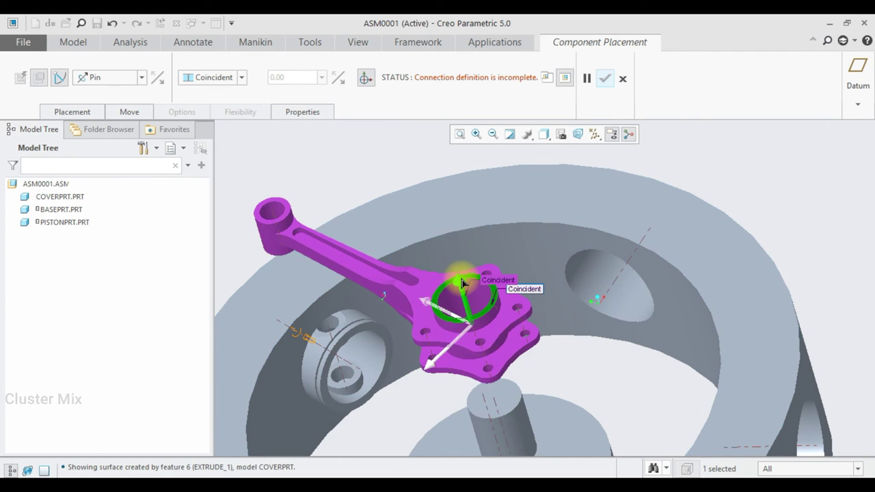
{"action": "left_click", "coordinate": [500, 396]}
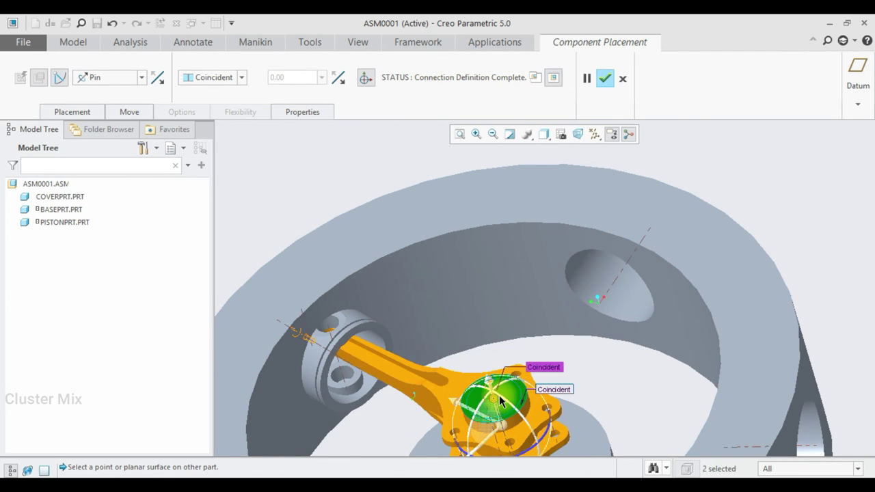
Swing the rod about its pin axis and review the connection's placement details.
{"action": "scroll", "coordinate": [540, 398], "scroll_direction": "down", "scroll_amount": 3}
{"action": "middle_click_drag", "start_coordinate": [541, 398], "coordinate": [528, 383]}
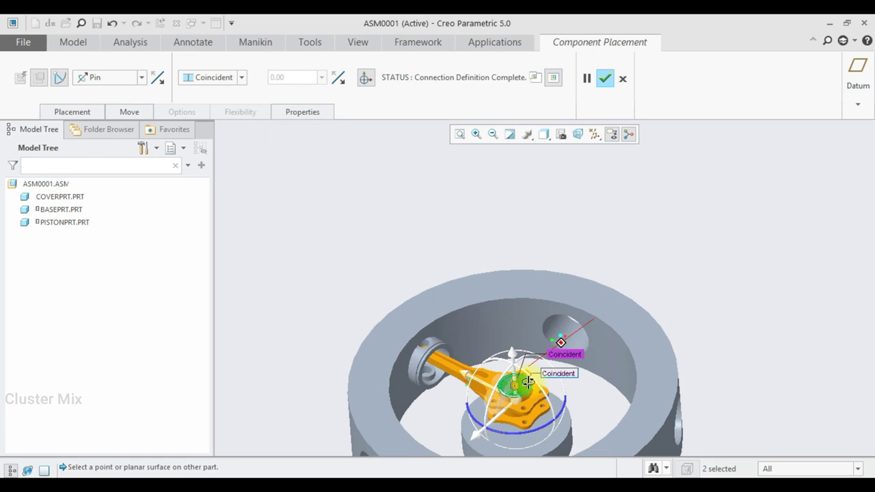
{"action": "mouse_move", "coordinate": [485, 423]}
{"action": "left_mouse_down"}
{"action": "mouse_move", "coordinate": [513, 433]}
{"action": "mouse_move", "coordinate": [543, 427]}
{"action": "mouse_move", "coordinate": [498, 441]}
{"action": "mouse_move", "coordinate": [424, 418]}
{"action": "mouse_move", "coordinate": [516, 454]}
{"action": "mouse_move", "coordinate": [471, 451]}
{"action": "left_mouse_up"}
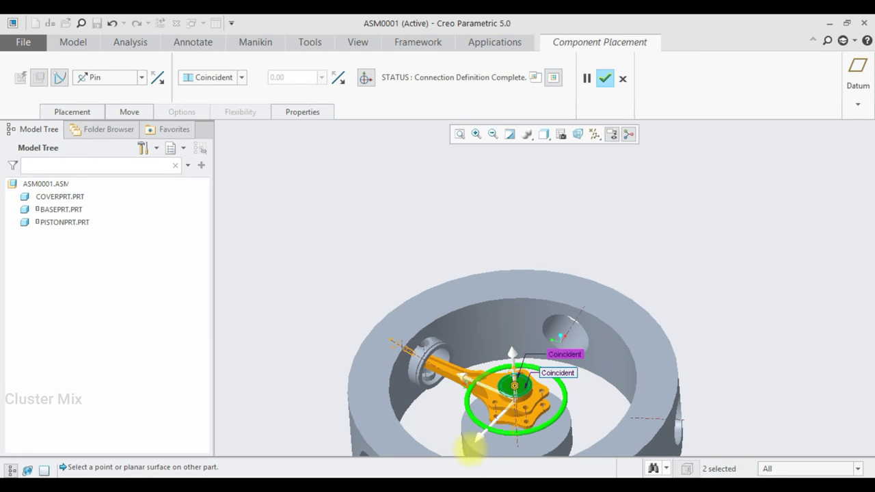
{"action": "scroll", "coordinate": [429, 376], "scroll_direction": "down", "scroll_amount": 3}
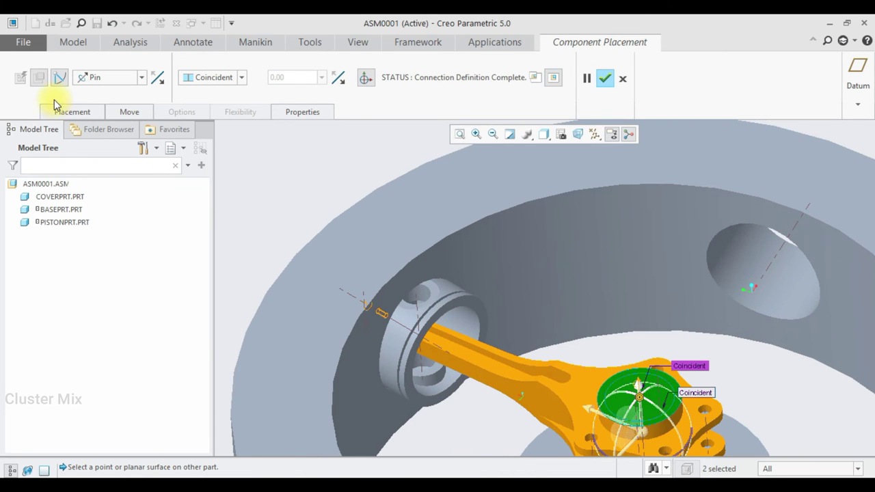
{"action": "left_click", "coordinate": [66, 112]}
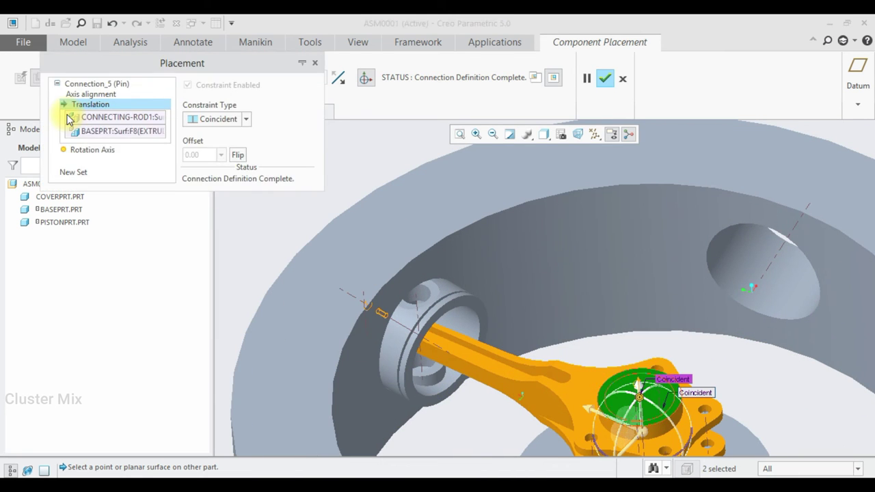
Add a second connection set, Connection_6, as a Cylinder connection.
{"action": "left_click", "coordinate": [72, 174]}
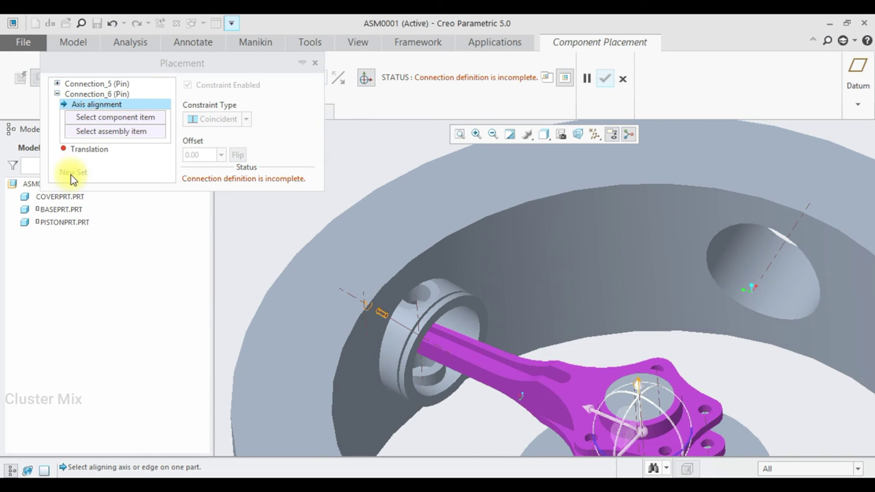
{"action": "left_click", "coordinate": [119, 94]}
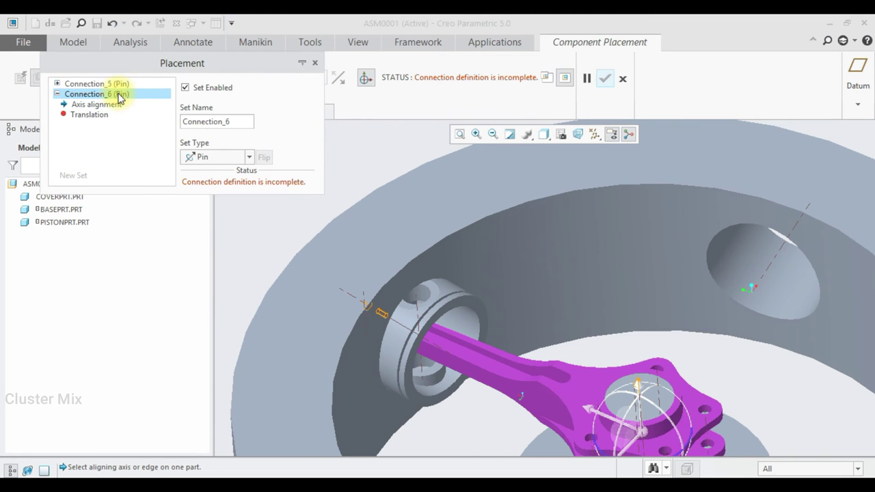
{"action": "left_click", "coordinate": [216, 163]}
{"action": "left_click", "coordinate": [208, 204]}
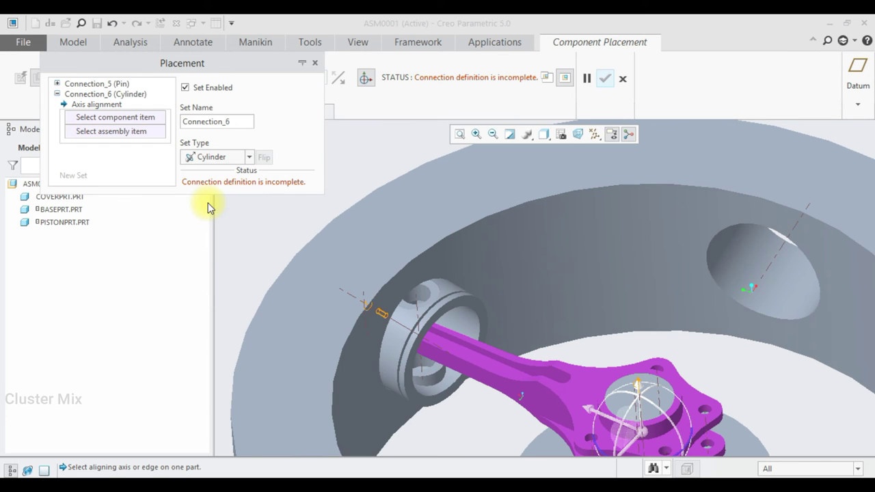
{"action": "scroll", "coordinate": [427, 366], "scroll_direction": "up", "scroll_amount": 2}
{"action": "scroll", "coordinate": [424, 364], "scroll_direction": "down", "scroll_amount": 1}
{"action": "scroll", "coordinate": [423, 359], "scroll_direction": "down", "scroll_amount": 2}
{"action": "scroll", "coordinate": [423, 360], "scroll_direction": "down", "scroll_amount": 1}
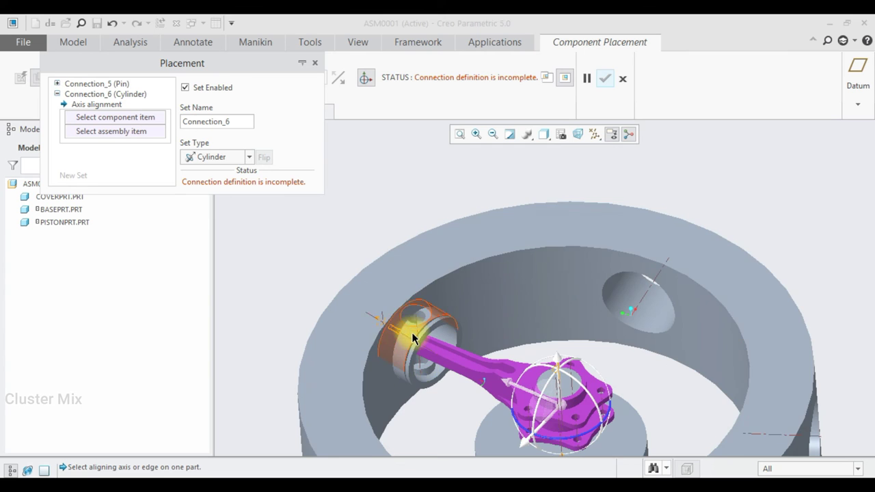
{"action": "scroll", "coordinate": [411, 335], "scroll_direction": "up", "scroll_amount": 2}
{"action": "scroll", "coordinate": [414, 344], "scroll_direction": "up", "scroll_amount": 1}
{"action": "scroll", "coordinate": [417, 335], "scroll_direction": "up", "scroll_amount": 1}
{"action": "scroll", "coordinate": [445, 252], "scroll_direction": "up", "scroll_amount": 1}
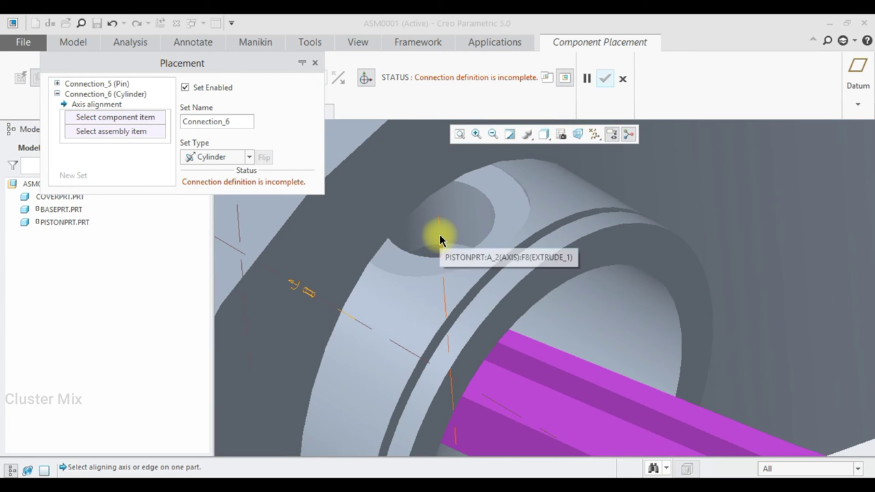
Align the rod's small end with the piston's axis.
{"action": "left_click", "coordinate": [441, 239]}
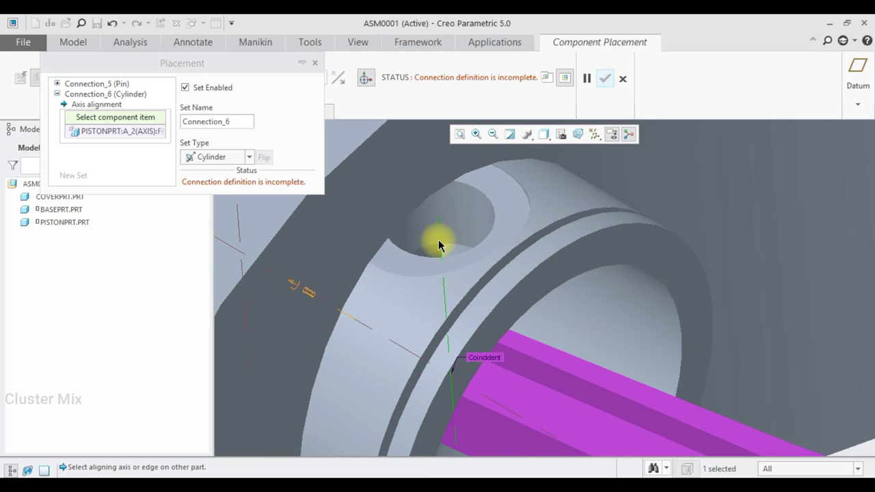
{"action": "scroll", "coordinate": [440, 239], "scroll_direction": "down", "scroll_amount": 2}
{"action": "scroll", "coordinate": [441, 294], "scroll_direction": "down", "scroll_amount": 1}
{"action": "mouse_move", "coordinate": [414, 274]}
{"action": "middle_mouse_down"}
{"action": "mouse_move", "coordinate": [442, 282]}
{"action": "mouse_move", "coordinate": [405, 282]}
{"action": "middle_mouse_up"}
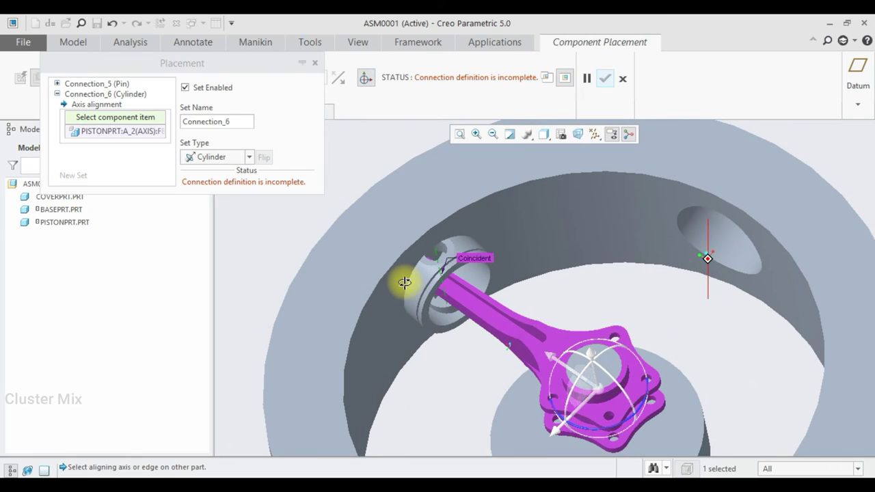
{"action": "mouse_move", "coordinate": [554, 413]}
{"action": "left_mouse_down"}
{"action": "mouse_move", "coordinate": [559, 420]}
{"action": "mouse_move", "coordinate": [586, 336]}
{"action": "mouse_move", "coordinate": [581, 324]}
{"action": "mouse_move", "coordinate": [565, 338]}
{"action": "left_mouse_up"}
{"action": "scroll", "coordinate": [758, 185], "scroll_direction": "down", "scroll_amount": 2}
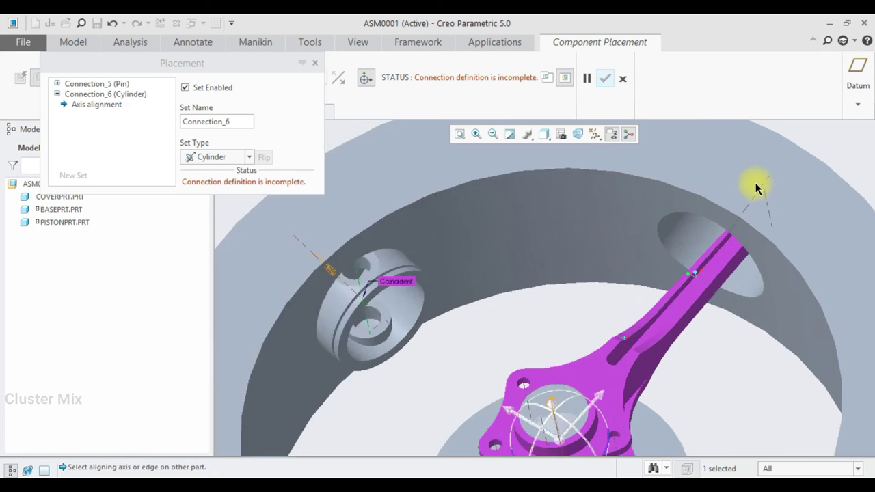
{"action": "scroll", "coordinate": [762, 198], "scroll_direction": "down", "scroll_amount": 3}
{"action": "left_click", "coordinate": [727, 254]}
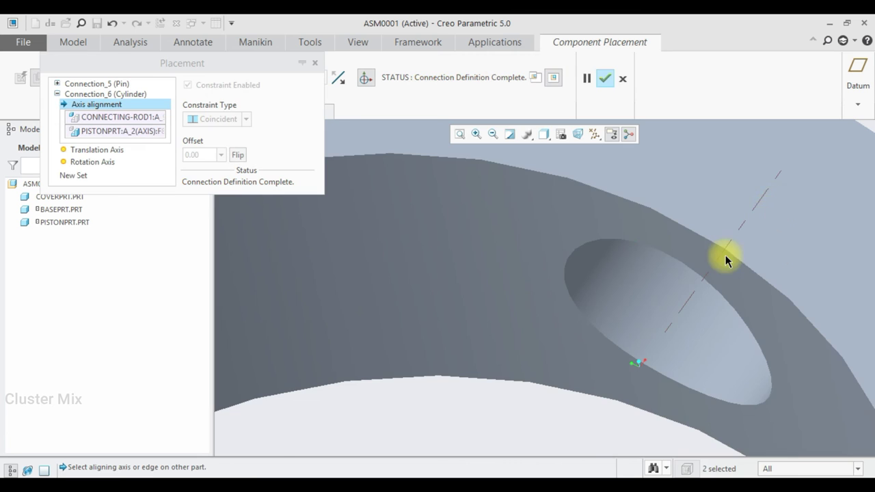
{"action": "scroll", "coordinate": [725, 254], "scroll_direction": "up", "scroll_amount": 3}
{"action": "scroll", "coordinate": [657, 294], "scroll_direction": "up", "scroll_amount": 2}
Check the rod's fit in the piston from several angles and confirm its placement.
{"action": "mouse_move", "coordinate": [659, 327]}
{"action": "middle_mouse_down"}
{"action": "mouse_move", "coordinate": [675, 336]}
{"action": "mouse_move", "coordinate": [643, 321]}
{"action": "middle_mouse_up"}
{"action": "scroll", "coordinate": [641, 293], "scroll_direction": "down", "scroll_amount": 3}
{"action": "scroll", "coordinate": [602, 274], "scroll_direction": "down", "scroll_amount": 3}
{"action": "mouse_move", "coordinate": [602, 274]}
{"action": "middle_mouse_down"}
{"action": "mouse_move", "coordinate": [573, 231]}
{"action": "mouse_move", "coordinate": [611, 285]}
{"action": "middle_mouse_up"}
{"action": "scroll", "coordinate": [581, 234], "scroll_direction": "up", "scroll_amount": 2}
{"action": "scroll", "coordinate": [591, 251], "scroll_direction": "down", "scroll_amount": 2}
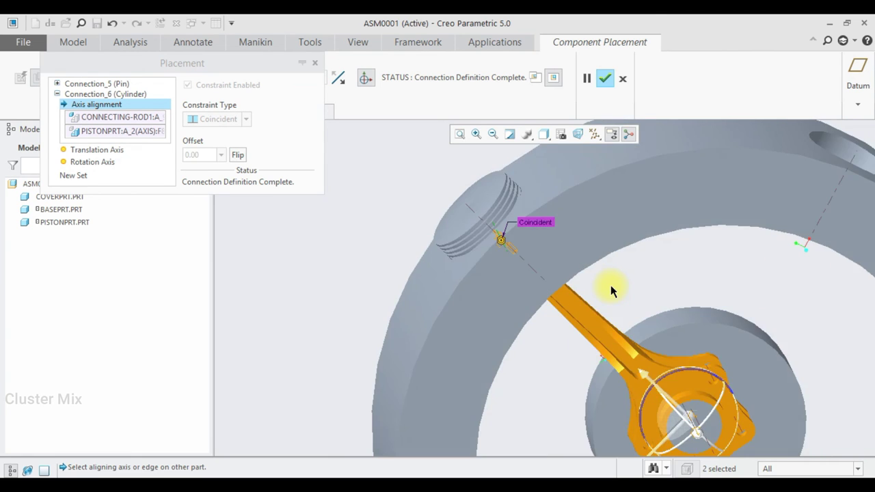
{"action": "scroll", "coordinate": [610, 285], "scroll_direction": "up", "scroll_amount": 3}
{"action": "scroll", "coordinate": [644, 336], "scroll_direction": "down", "scroll_amount": 1}
{"action": "middle_click_drag", "start_coordinate": [643, 336], "coordinate": [530, 230]}
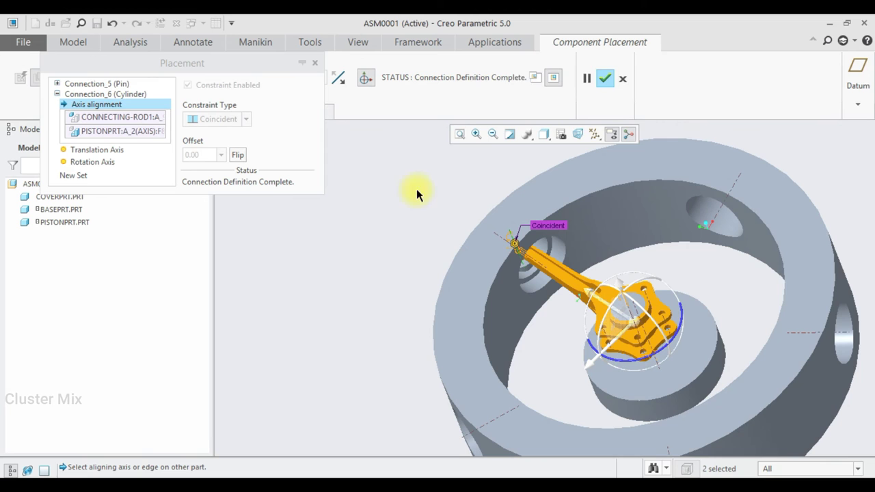
{"action": "left_click", "coordinate": [606, 79]}
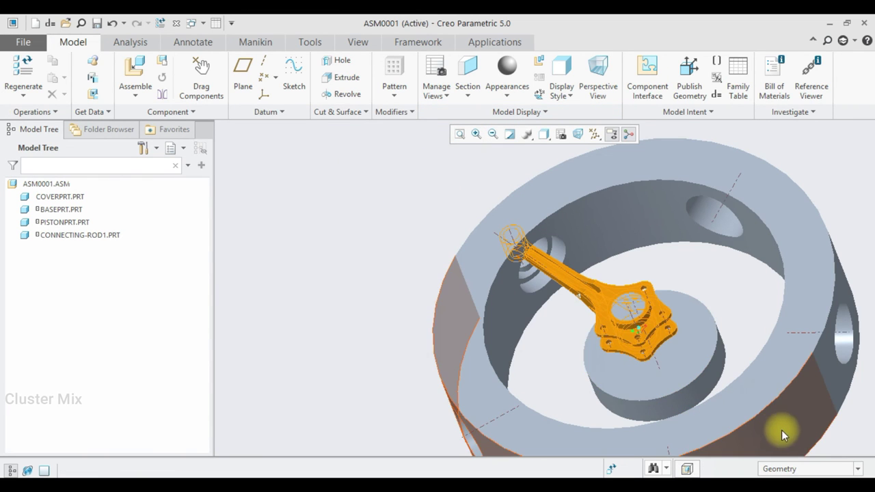
Fit and rotate the view, then bring pistonprt.prt into the assembly.
{"action": "key", "text": "ctrl+d"}
{"action": "scroll", "coordinate": [458, 350], "scroll_direction": "down", "scroll_amount": 3}
{"action": "mouse_move", "coordinate": [445, 344]}
{"action": "middle_mouse_down"}
{"action": "mouse_move", "coordinate": [453, 307]}
{"action": "mouse_move", "coordinate": [469, 290]}
{"action": "mouse_move", "coordinate": [468, 325]}
{"action": "middle_mouse_up"}
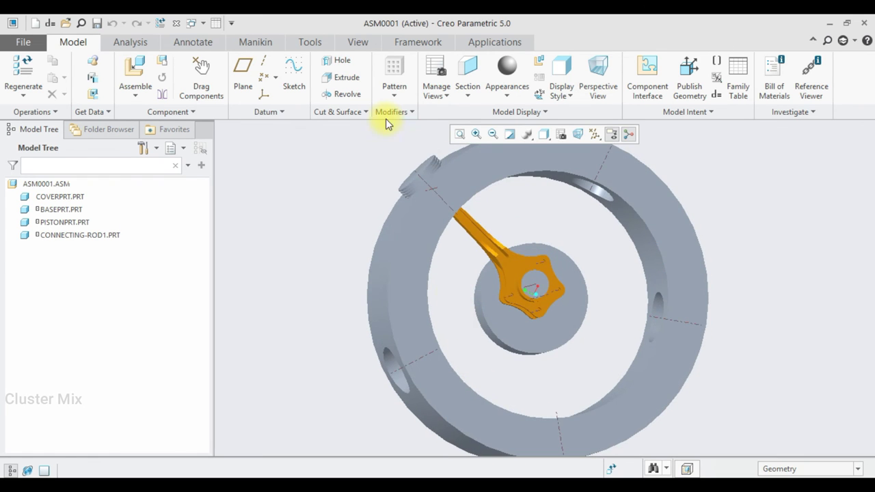
{"action": "left_click", "coordinate": [138, 76]}
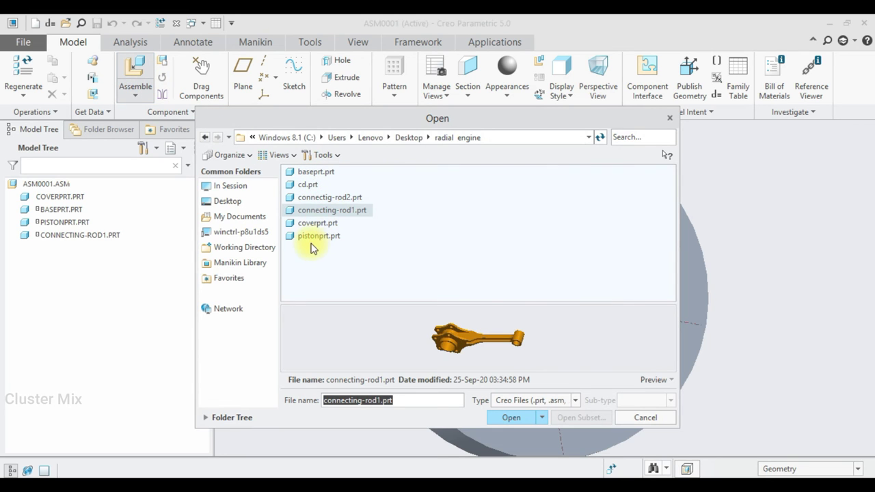
{"action": "left_click", "coordinate": [315, 237]}
{"action": "left_click", "coordinate": [506, 414]}
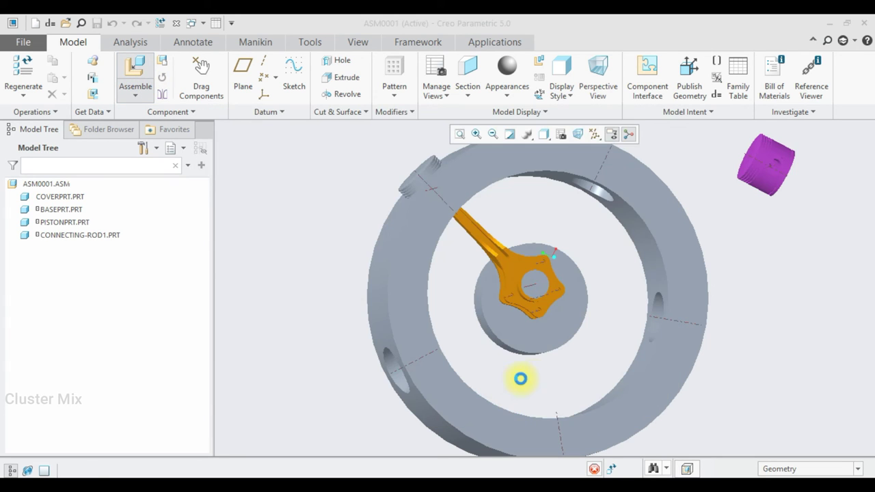
Constrain the piston surface coincident with the ring's top hole.
{"action": "scroll", "coordinate": [702, 363], "scroll_direction": "up", "scroll_amount": 3}
{"action": "scroll", "coordinate": [719, 236], "scroll_direction": "down", "scroll_amount": 3}
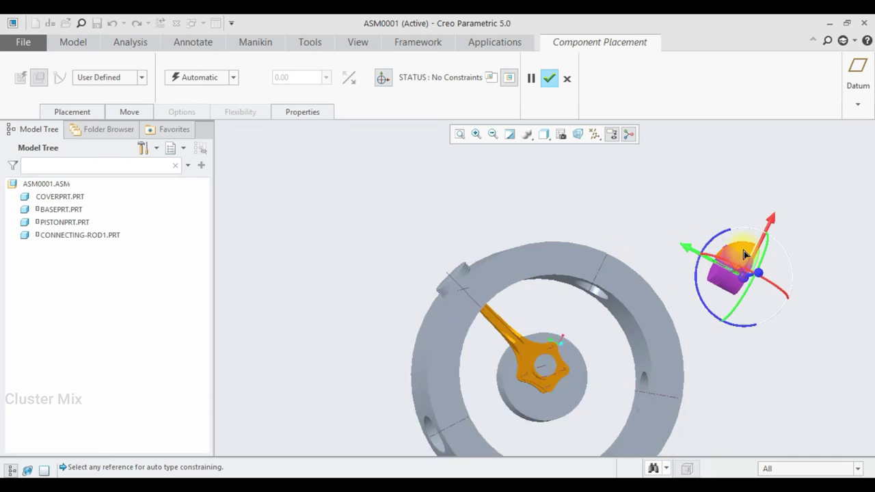
{"action": "scroll", "coordinate": [731, 266], "scroll_direction": "down", "scroll_amount": 1}
{"action": "scroll", "coordinate": [553, 314], "scroll_direction": "down", "scroll_amount": 2}
{"action": "left_click", "coordinate": [567, 285]}
{"action": "scroll", "coordinate": [561, 315], "scroll_direction": "up", "scroll_amount": 2}
{"action": "scroll", "coordinate": [671, 302], "scroll_direction": "down", "scroll_amount": 1}
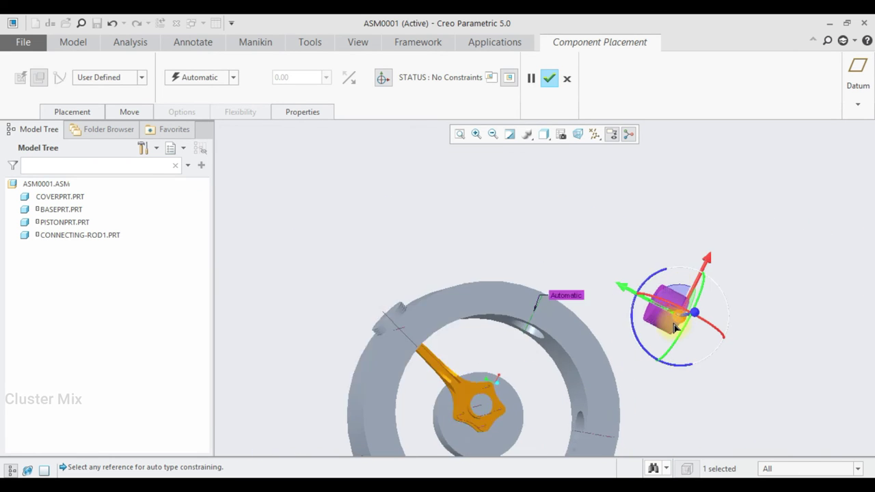
{"action": "scroll", "coordinate": [663, 303], "scroll_direction": "down", "scroll_amount": 3}
{"action": "scroll", "coordinate": [660, 303], "scroll_direction": "down", "scroll_amount": 3}
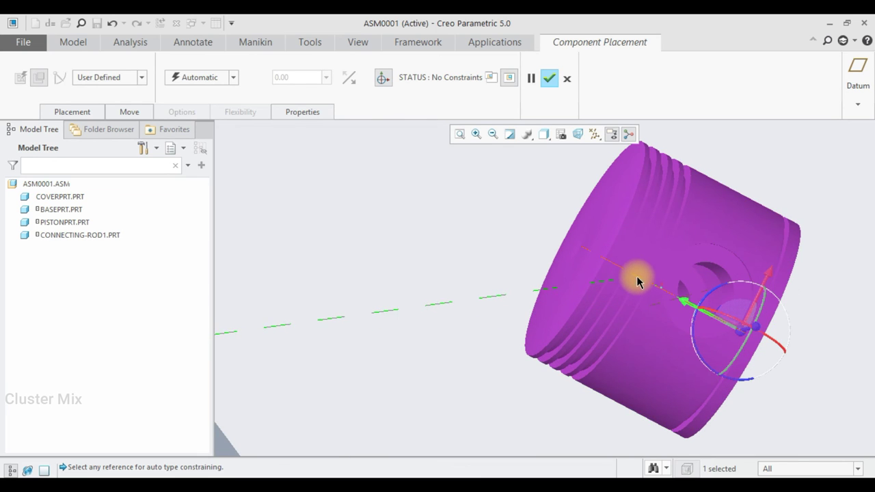
{"action": "left_click", "coordinate": [641, 283]}
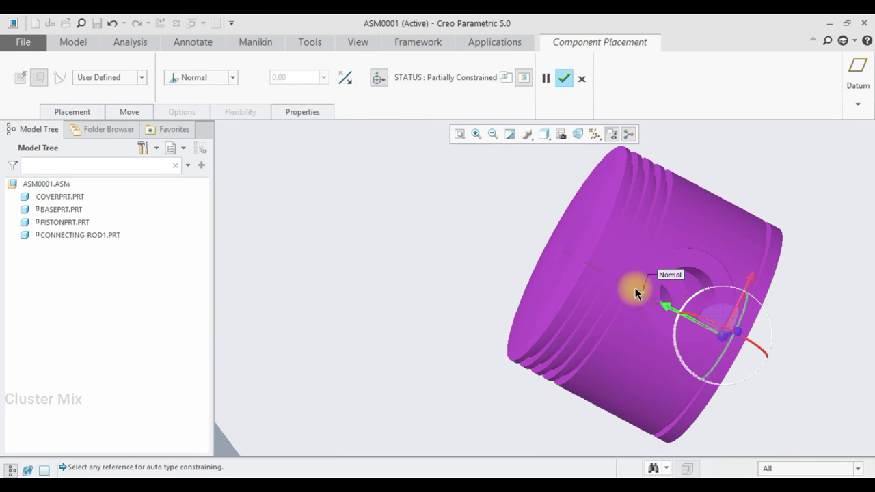
{"action": "left_click", "coordinate": [207, 75]}
{"action": "left_click", "coordinate": [207, 125]}
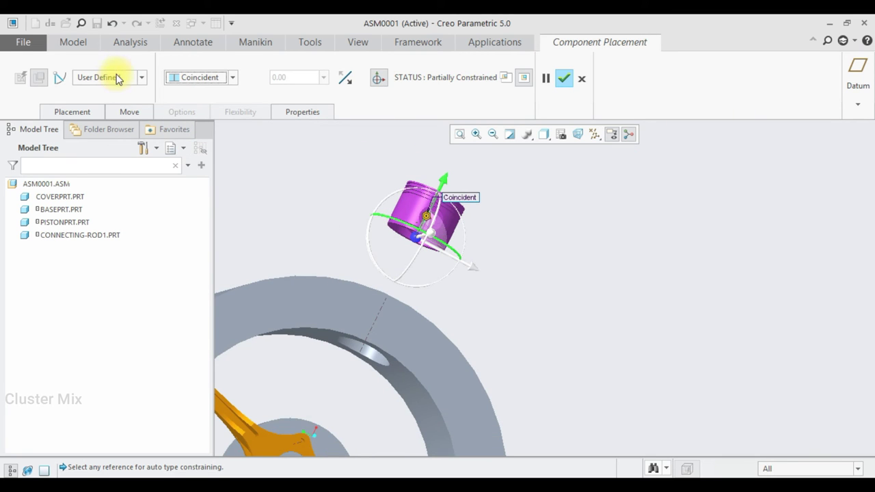
Switch to a Cylinder connection, slide the piston into the bore and confirm.
{"action": "left_click", "coordinate": [118, 80]}
{"action": "left_click", "coordinate": [113, 137]}
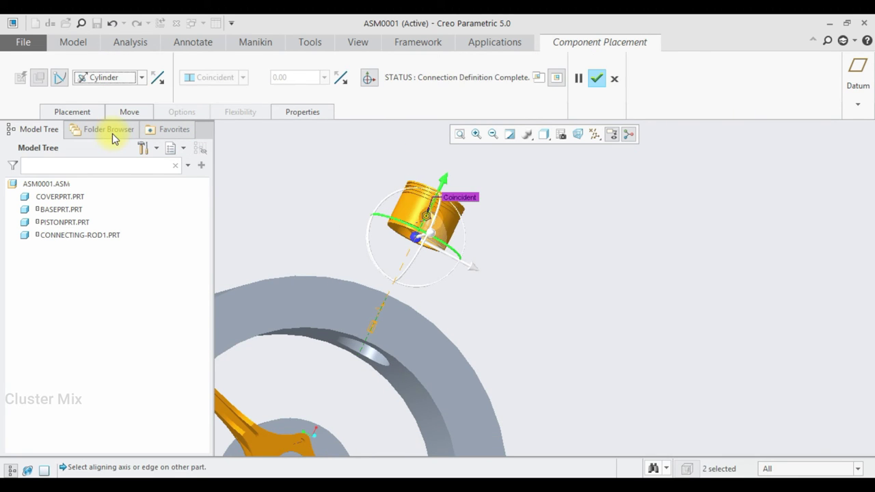
{"action": "left_click_drag", "start_coordinate": [439, 183], "coordinate": [387, 271]}
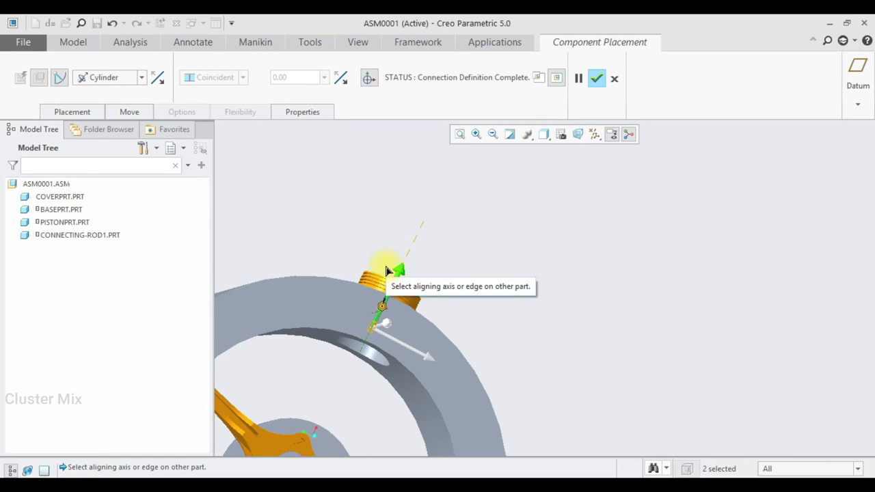
{"action": "left_click", "coordinate": [596, 82]}
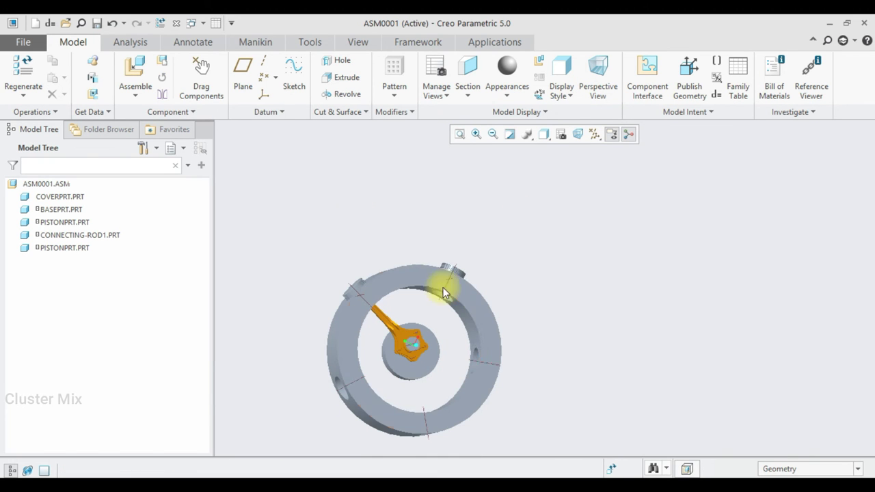
{"action": "left_click", "coordinate": [134, 69]}
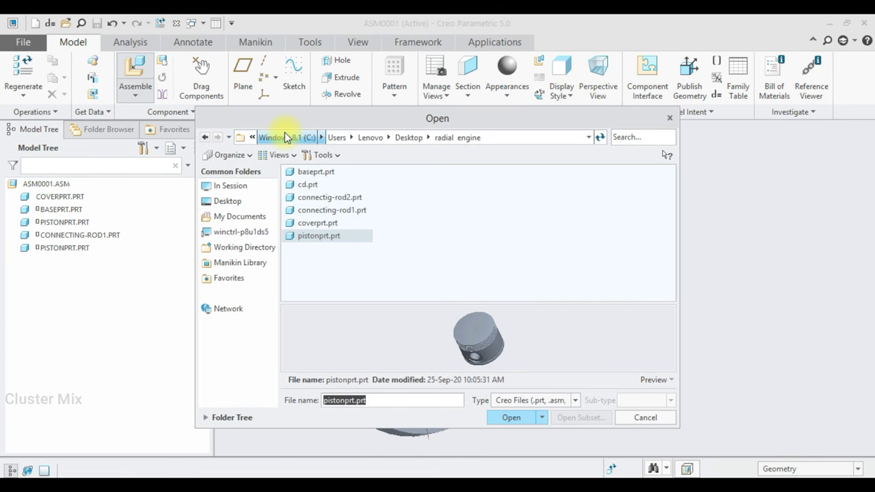
{"action": "left_click", "coordinate": [353, 198]}
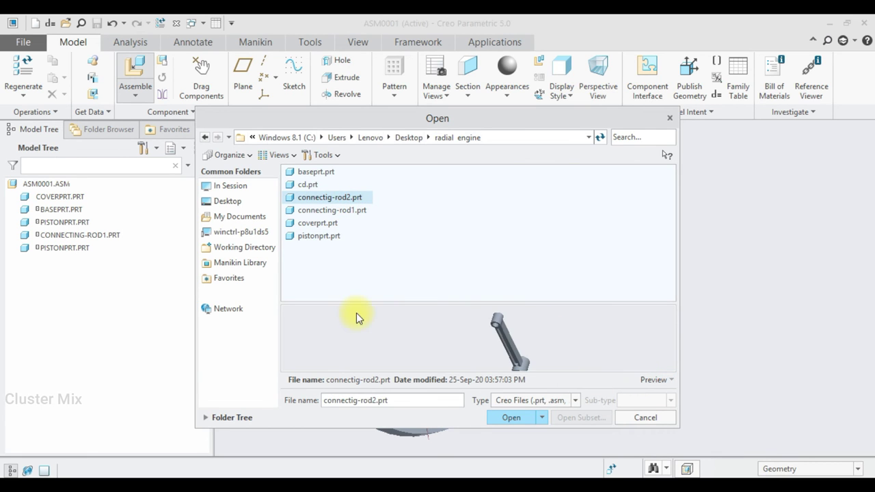
{"action": "left_click", "coordinate": [511, 416]}
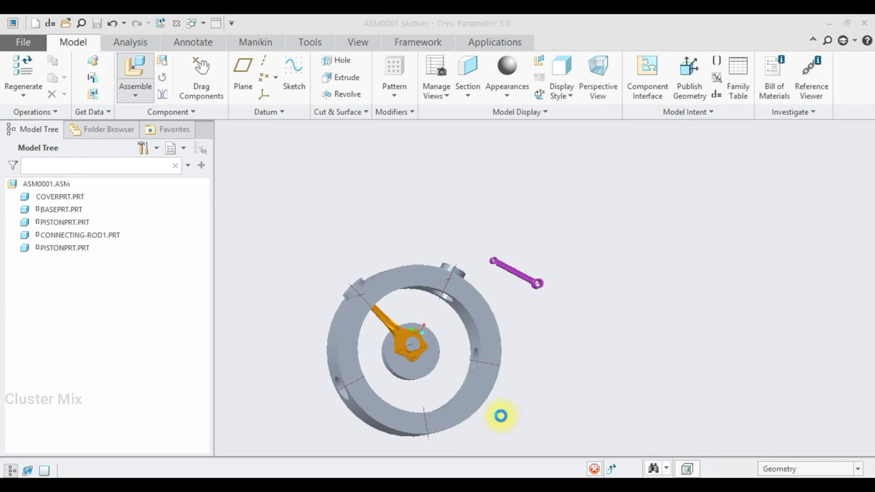
{"action": "scroll", "coordinate": [513, 274], "scroll_direction": "up", "scroll_amount": 1}
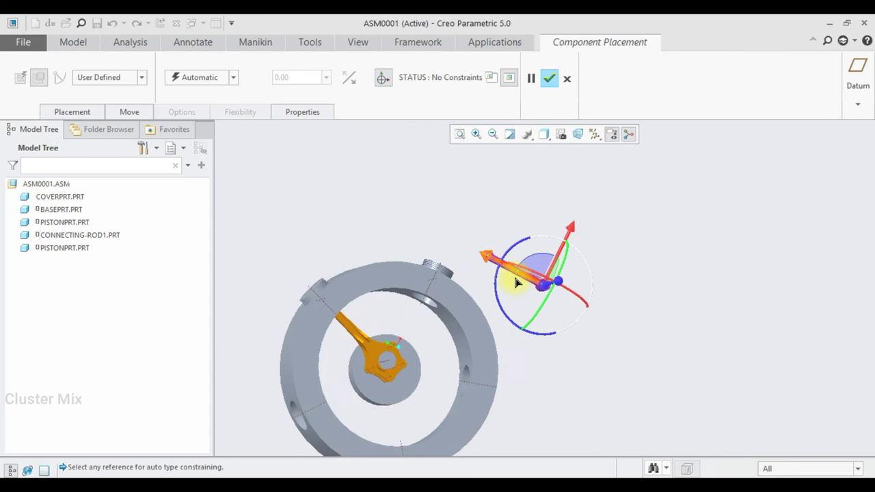
{"action": "scroll", "coordinate": [514, 273], "scroll_direction": "up", "scroll_amount": 2}
{"action": "mouse_move", "coordinate": [522, 277]}
{"action": "middle_mouse_down"}
{"action": "mouse_move", "coordinate": [483, 266]}
{"action": "mouse_move", "coordinate": [504, 274]}
{"action": "middle_mouse_up"}
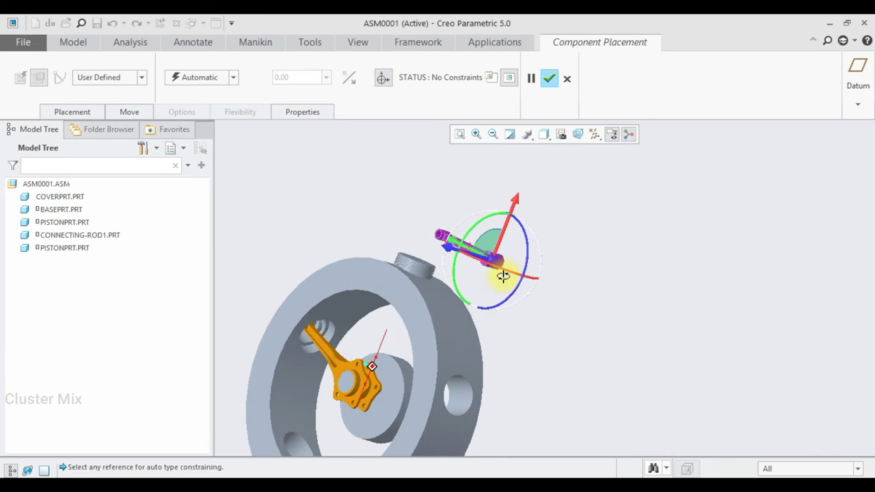
{"action": "scroll", "coordinate": [477, 274], "scroll_direction": "up", "scroll_amount": 2}
{"action": "middle_click_drag", "start_coordinate": [484, 234], "coordinate": [502, 201]}
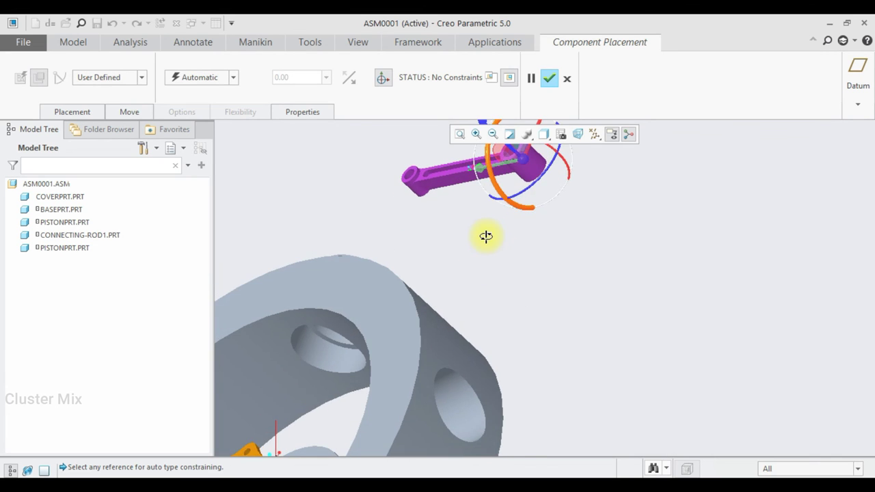
{"action": "mouse_move", "coordinate": [408, 245]}
{"action": "middle_mouse_down"}
{"action": "mouse_move", "coordinate": [398, 313]}
{"action": "mouse_move", "coordinate": [381, 322]}
{"action": "mouse_move", "coordinate": [408, 344]}
{"action": "middle_mouse_up"}
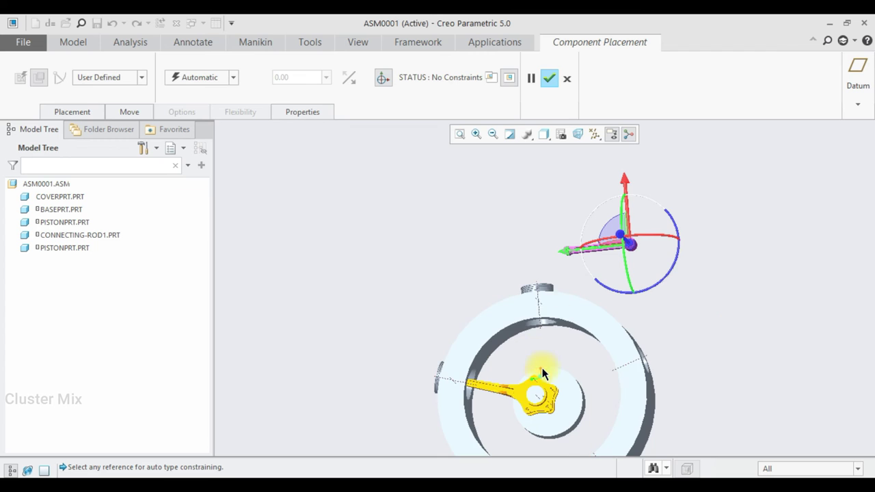
{"action": "scroll", "coordinate": [535, 253], "scroll_direction": "up", "scroll_amount": 5}
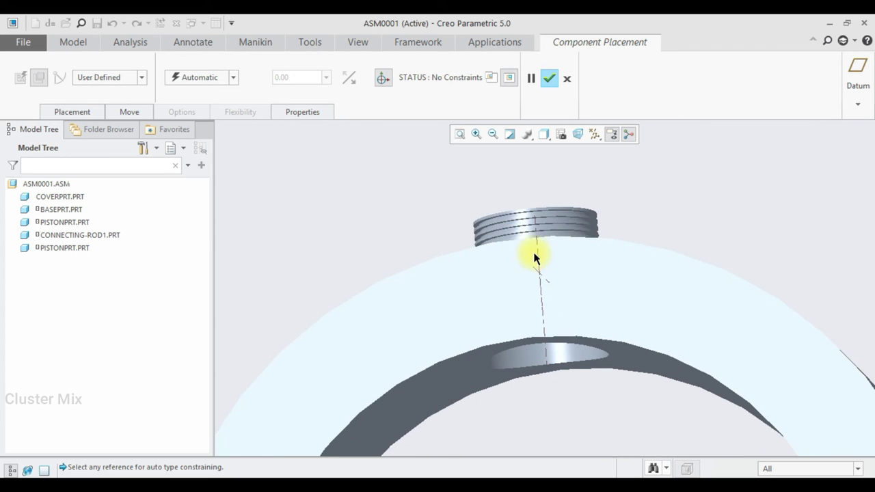
{"action": "left_click", "coordinate": [534, 230]}
{"action": "scroll", "coordinate": [540, 327], "scroll_direction": "down", "scroll_amount": 3}
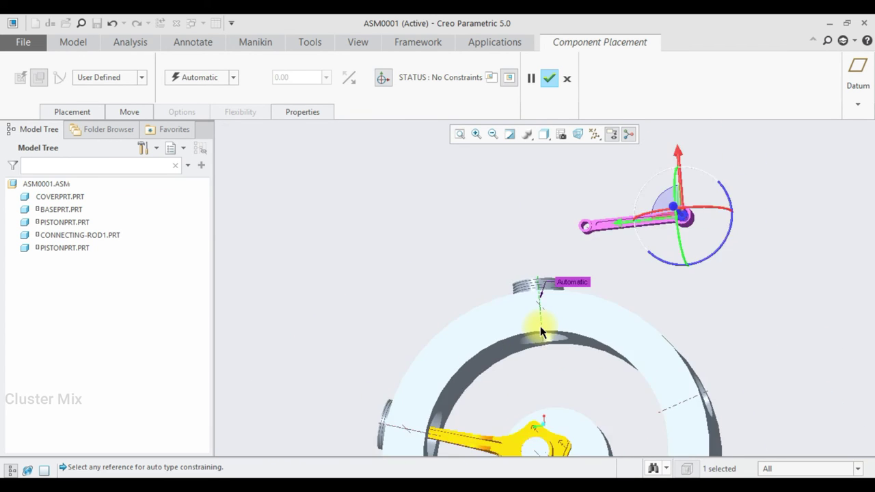
{"action": "scroll", "coordinate": [541, 326], "scroll_direction": "down", "scroll_amount": 3}
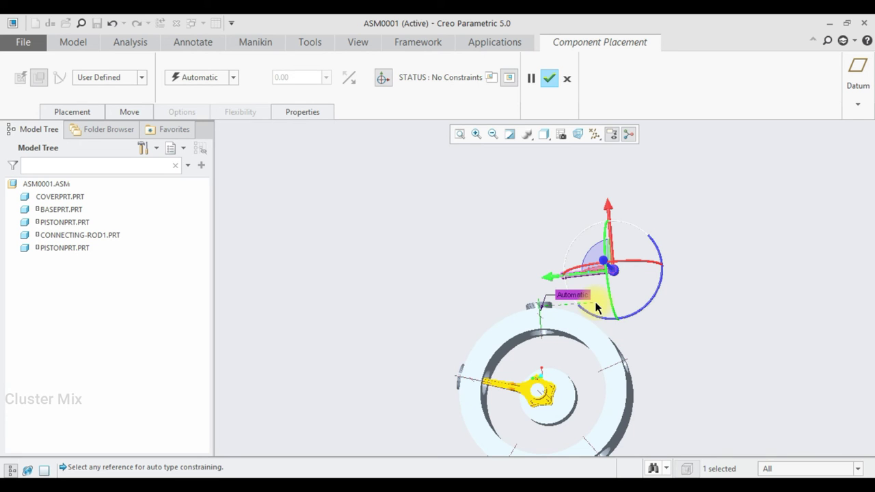
{"action": "key", "text": "Escape"}
Abandon the previous rod placement and load connectig-rod2.prt again.
{"action": "left_click", "coordinate": [439, 279]}
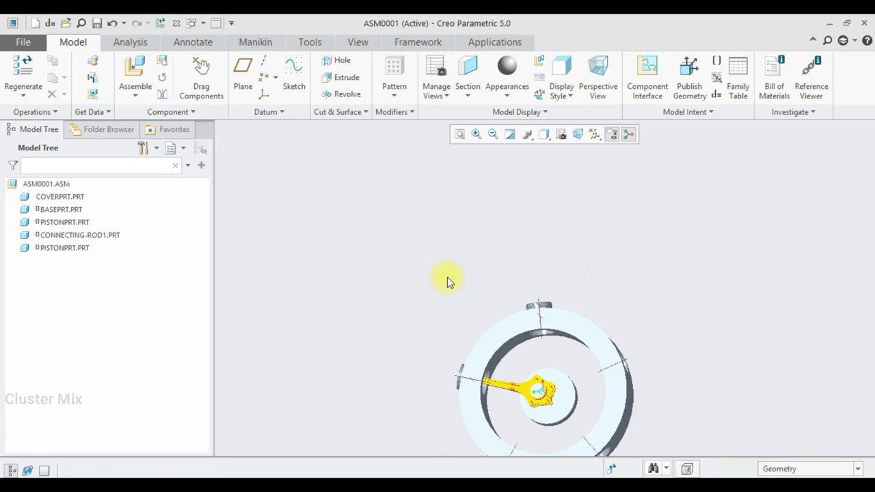
{"action": "left_click", "coordinate": [133, 67]}
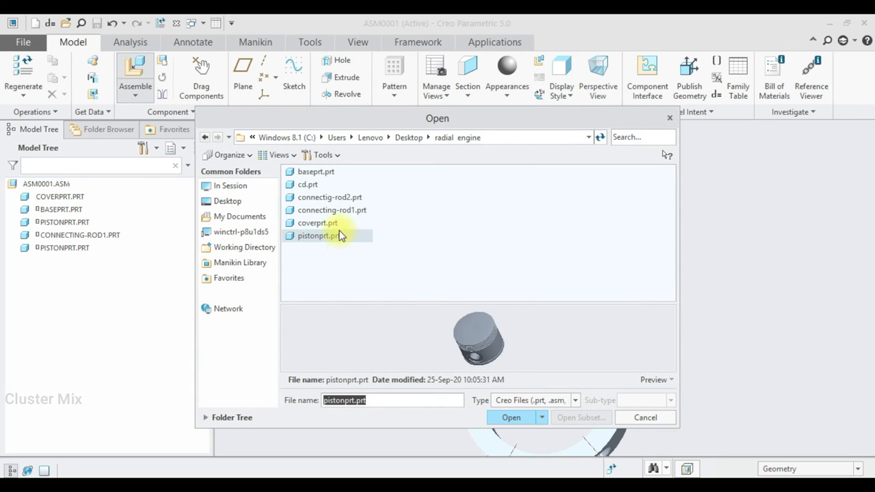
{"action": "left_click", "coordinate": [341, 204]}
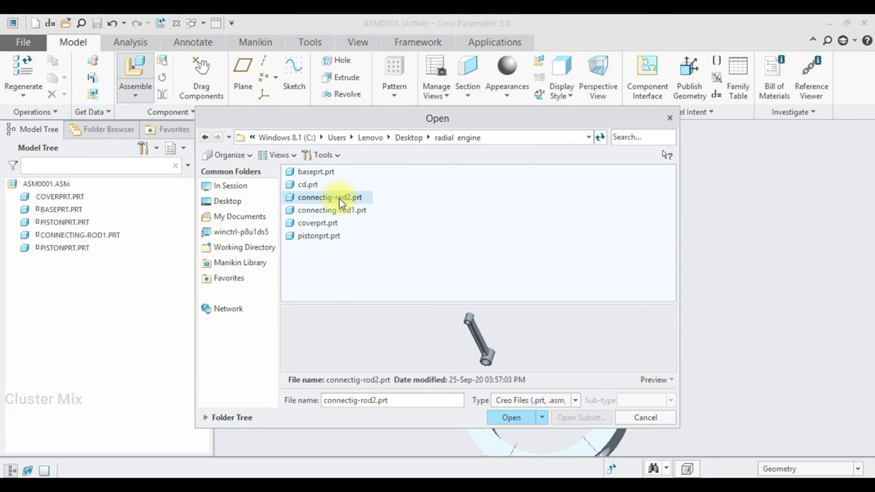
{"action": "double_click", "coordinate": [340, 205]}
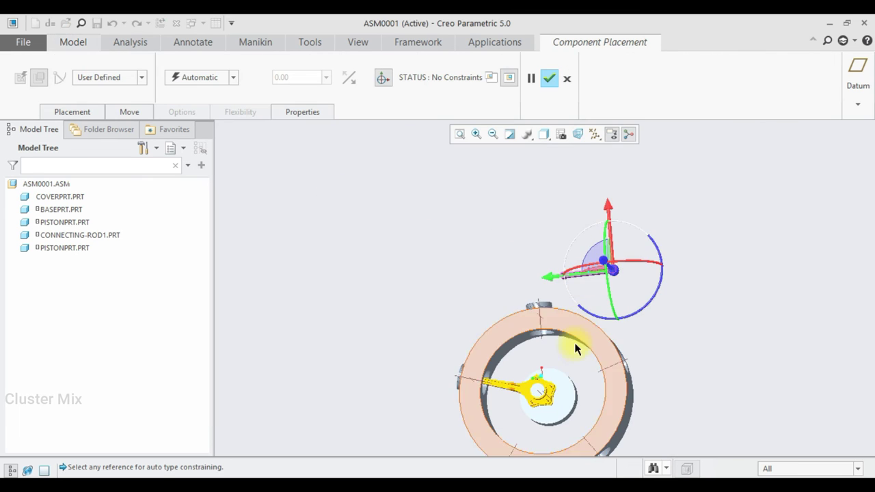
Zoom in on the master rod hub and show the connection type list.
{"action": "scroll", "coordinate": [541, 344], "scroll_direction": "up", "scroll_amount": 2}
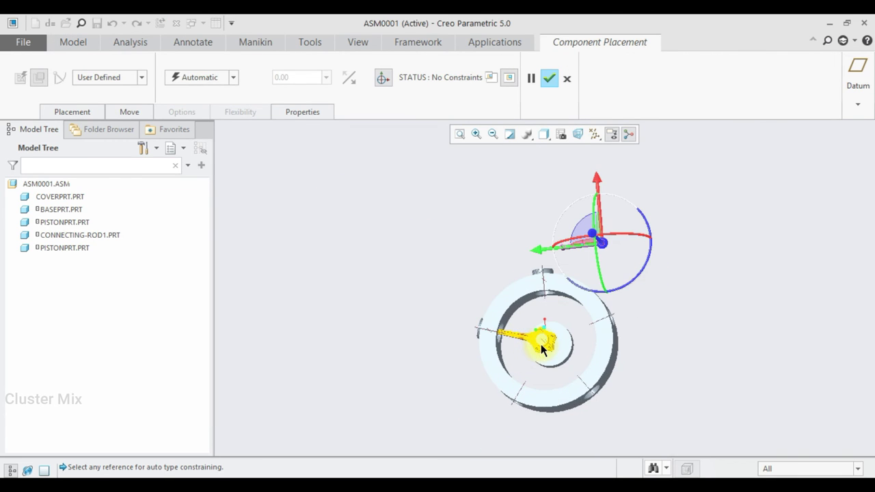
{"action": "scroll", "coordinate": [549, 338], "scroll_direction": "up", "scroll_amount": 1}
{"action": "scroll", "coordinate": [569, 336], "scroll_direction": "up", "scroll_amount": 1}
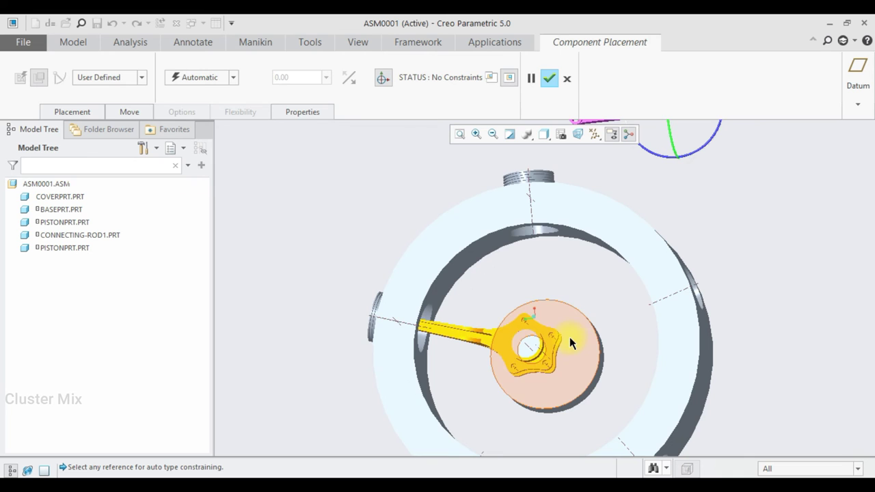
{"action": "scroll", "coordinate": [579, 336], "scroll_direction": "up", "scroll_amount": 2}
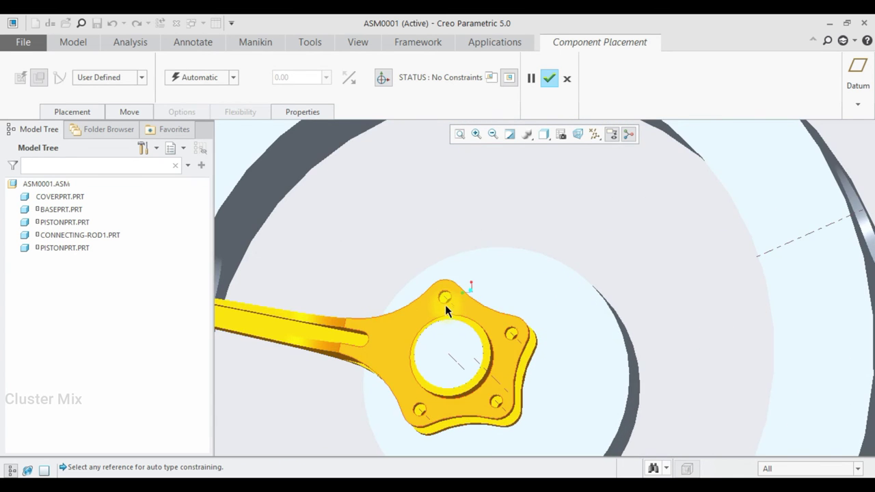
{"action": "scroll", "coordinate": [446, 301], "scroll_direction": "up", "scroll_amount": 2}
{"action": "scroll", "coordinate": [445, 301], "scroll_direction": "up", "scroll_amount": 2}
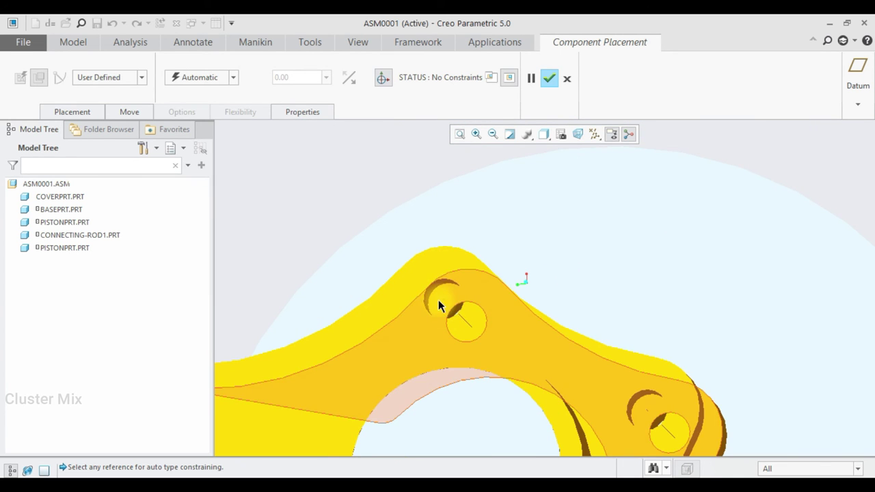
{"action": "left_click", "coordinate": [77, 77]}
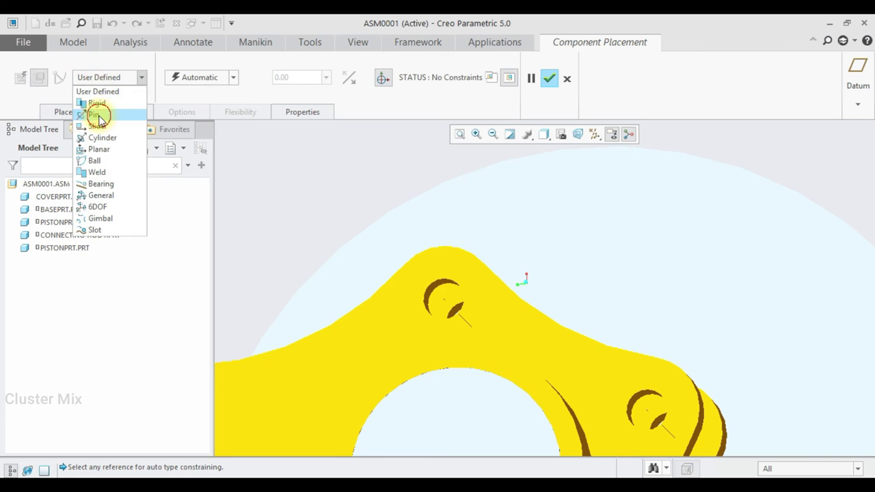
Choose a Pin connection aligning the hub hole axis with the rod end axis.
{"action": "left_click", "coordinate": [95, 112]}
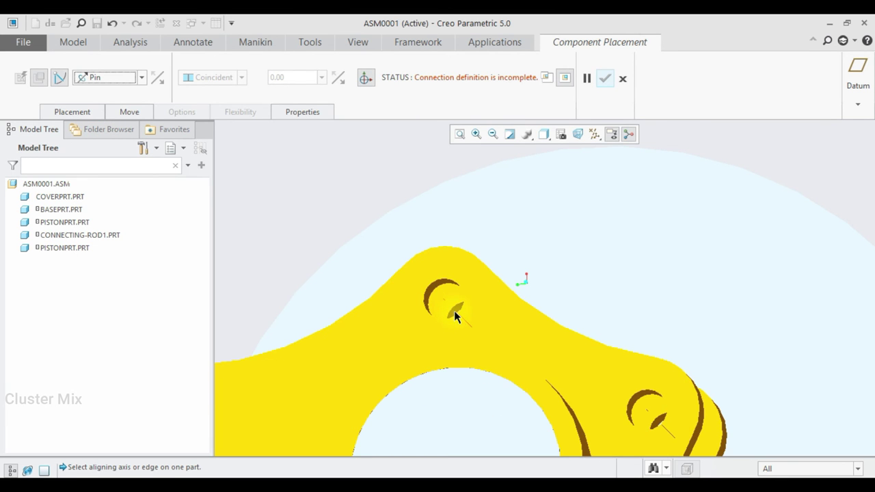
{"action": "left_click", "coordinate": [454, 312]}
{"action": "scroll", "coordinate": [478, 303], "scroll_direction": "down", "scroll_amount": 4}
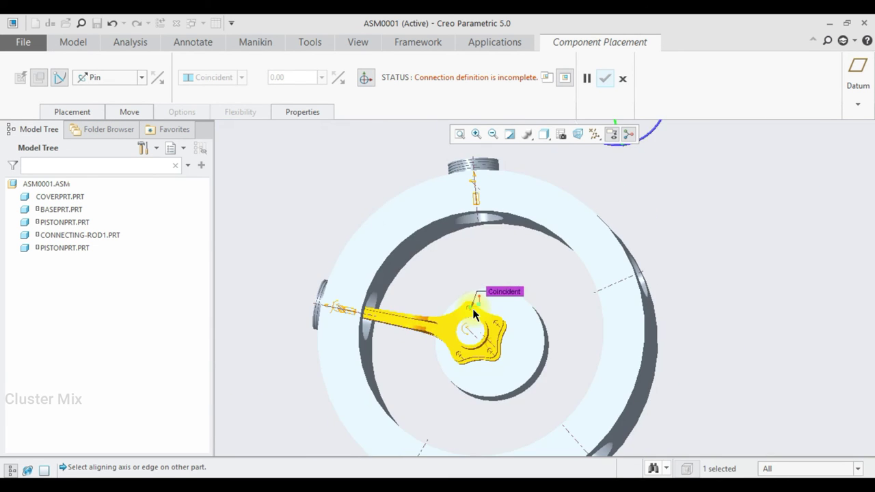
{"action": "scroll", "coordinate": [474, 313], "scroll_direction": "down", "scroll_amount": 5}
{"action": "scroll", "coordinate": [496, 257], "scroll_direction": "up", "scroll_amount": 5}
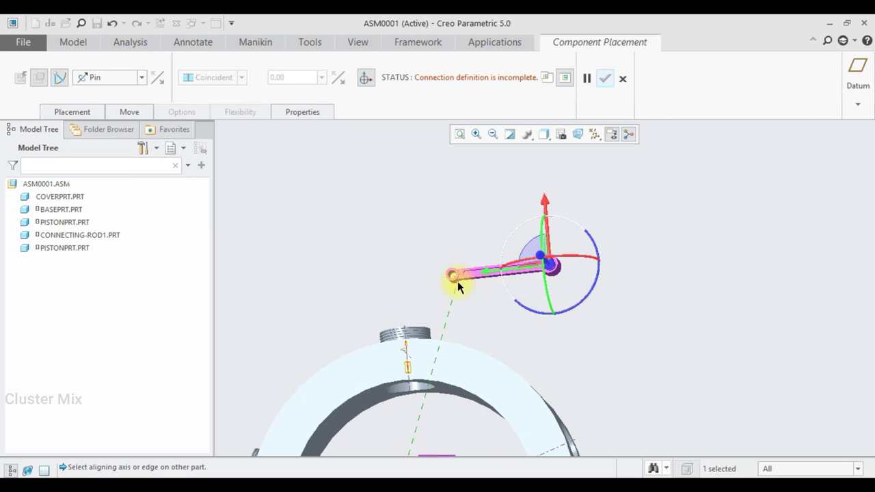
{"action": "scroll", "coordinate": [457, 281], "scroll_direction": "up", "scroll_amount": 2}
{"action": "scroll", "coordinate": [445, 270], "scroll_direction": "up", "scroll_amount": 2}
{"action": "scroll", "coordinate": [444, 270], "scroll_direction": "up", "scroll_amount": 2}
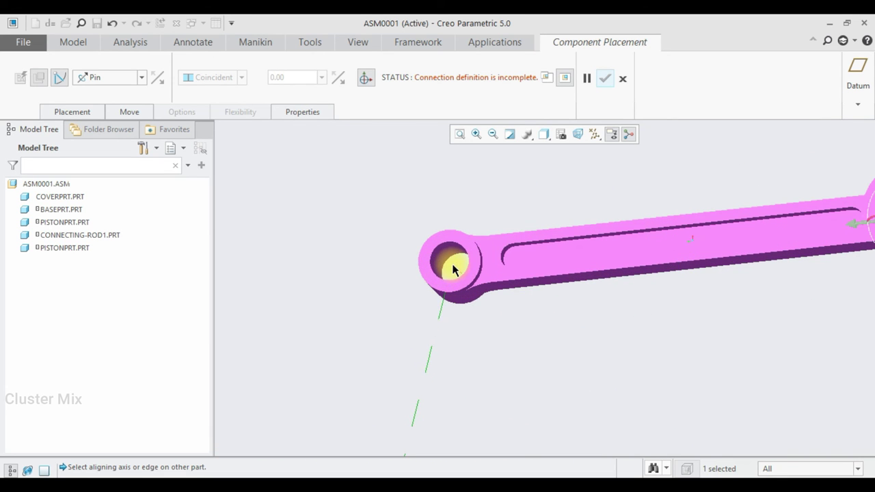
{"action": "left_click", "coordinate": [453, 264]}
Mate the rod end face to the hub flange face to complete the pin.
{"action": "scroll", "coordinate": [445, 287], "scroll_direction": "down", "scroll_amount": 3}
{"action": "scroll", "coordinate": [443, 294], "scroll_direction": "down", "scroll_amount": 2}
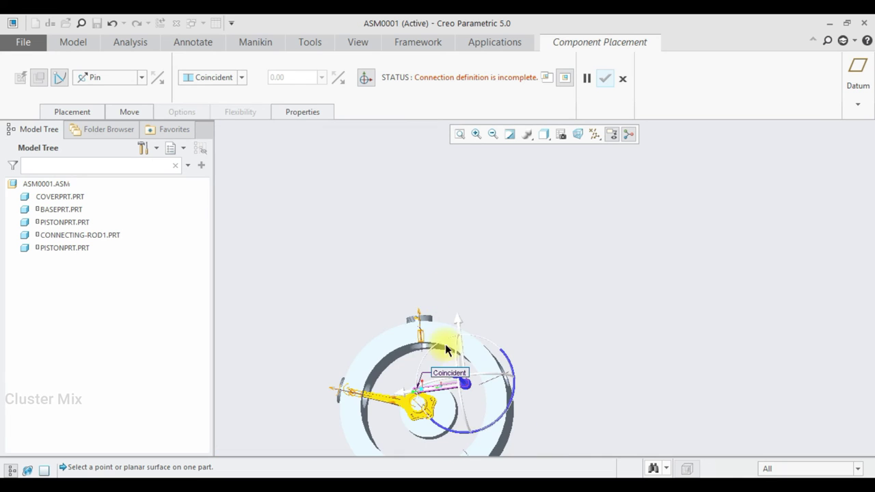
{"action": "scroll", "coordinate": [427, 407], "scroll_direction": "up", "scroll_amount": 2}
{"action": "scroll", "coordinate": [422, 400], "scroll_direction": "up", "scroll_amount": 2}
{"action": "scroll", "coordinate": [416, 389], "scroll_direction": "up", "scroll_amount": 2}
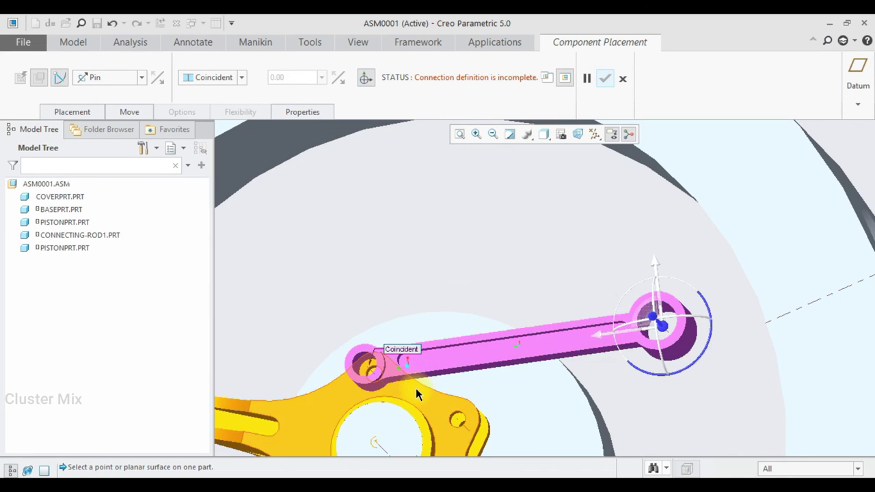
{"action": "scroll", "coordinate": [378, 369], "scroll_direction": "up", "scroll_amount": 2}
{"action": "middle_click_drag", "start_coordinate": [379, 368], "coordinate": [285, 365]}
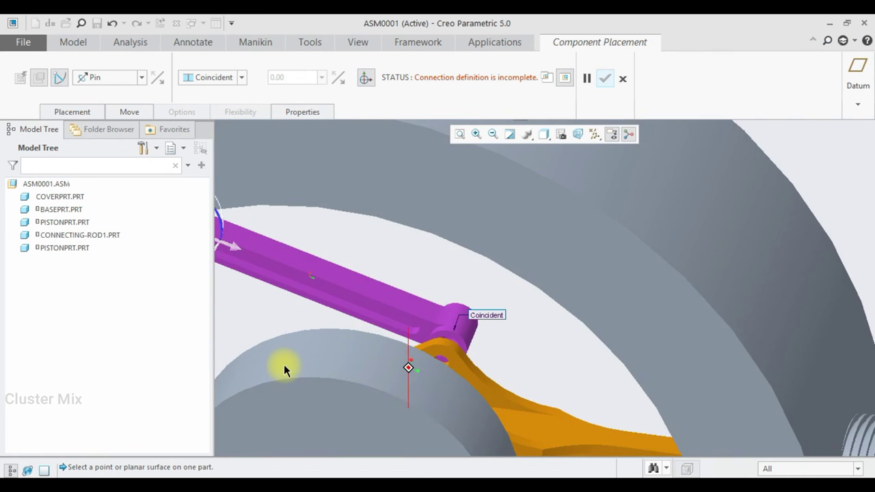
{"action": "scroll", "coordinate": [431, 353], "scroll_direction": "up", "scroll_amount": 3}
{"action": "left_click", "coordinate": [469, 327]}
{"action": "scroll", "coordinate": [468, 328], "scroll_direction": "down", "scroll_amount": 3}
{"action": "mouse_move", "coordinate": [463, 319]}
{"action": "middle_mouse_down"}
{"action": "mouse_move", "coordinate": [420, 351]}
{"action": "mouse_move", "coordinate": [387, 353]}
{"action": "middle_mouse_up"}
{"action": "left_click", "coordinate": [425, 388]}
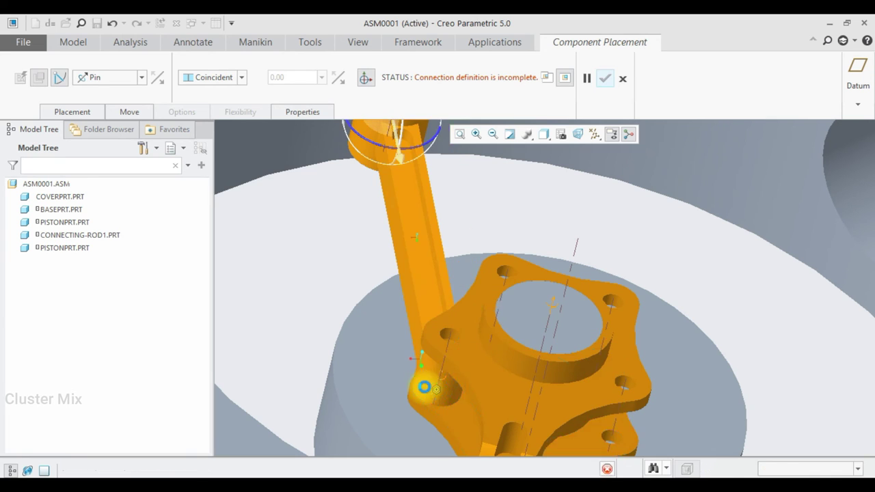
Swing the rod about its new pin and show the Placement details.
{"action": "scroll", "coordinate": [468, 375], "scroll_direction": "down", "scroll_amount": 3}
{"action": "mouse_move", "coordinate": [469, 370]}
{"action": "middle_mouse_down"}
{"action": "mouse_move", "coordinate": [445, 370]}
{"action": "mouse_move", "coordinate": [479, 328]}
{"action": "middle_mouse_up"}
{"action": "mouse_move", "coordinate": [534, 258]}
{"action": "left_mouse_down"}
{"action": "mouse_move", "coordinate": [562, 243]}
{"action": "mouse_move", "coordinate": [498, 283]}
{"action": "left_mouse_up"}
{"action": "scroll", "coordinate": [357, 314], "scroll_direction": "up", "scroll_amount": 3}
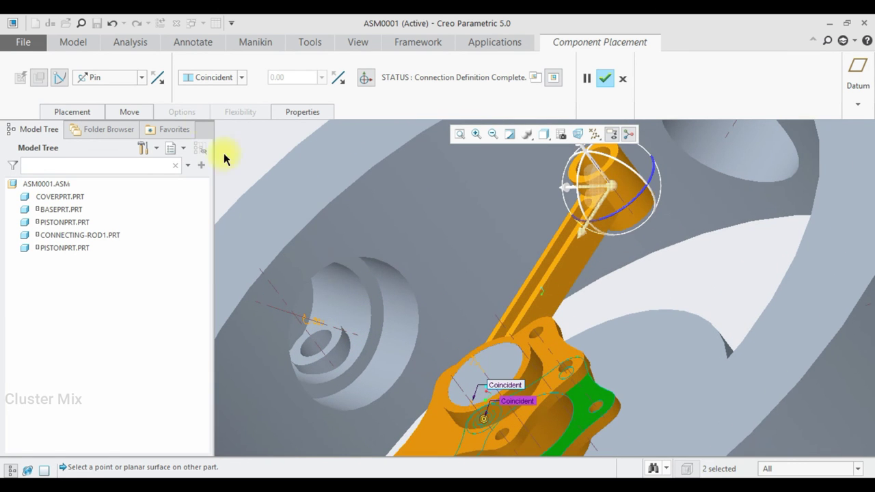
{"action": "left_click", "coordinate": [71, 112]}
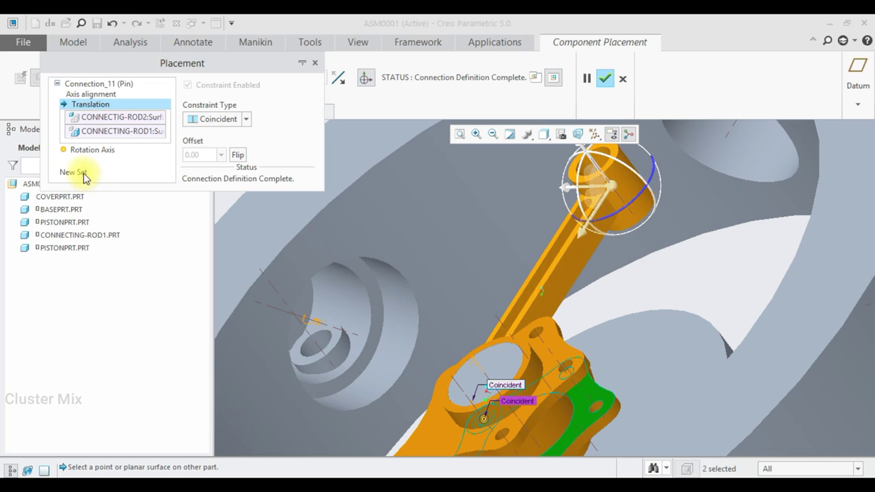
Add a Cylinder set Connection_12 and pick the PISTONPRT axis.
{"action": "left_click", "coordinate": [73, 172]}
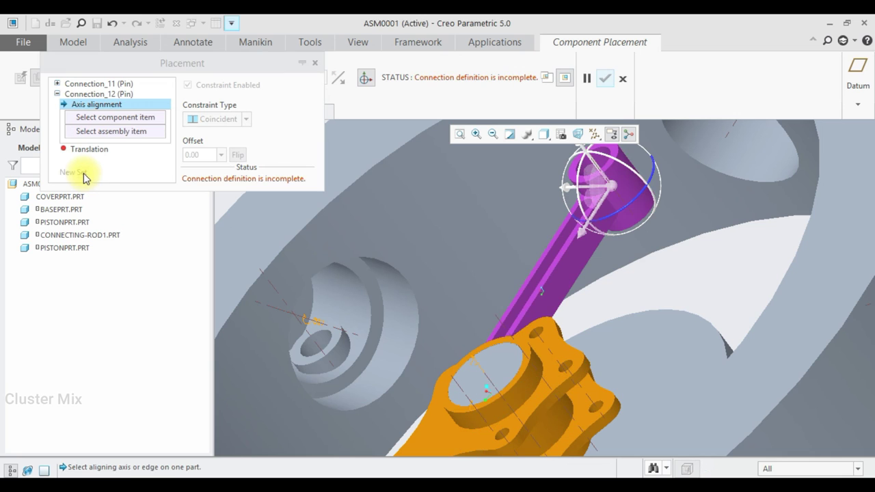
{"action": "left_click", "coordinate": [109, 95]}
{"action": "left_click", "coordinate": [231, 156]}
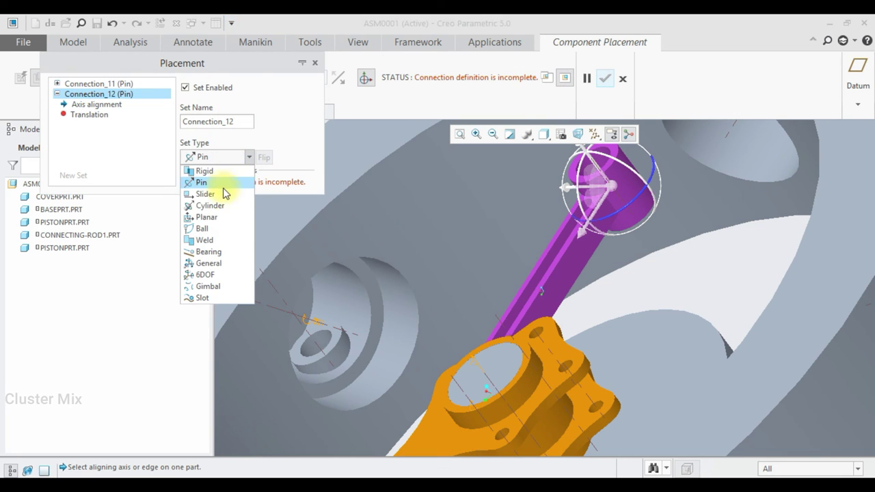
{"action": "left_click", "coordinate": [217, 205]}
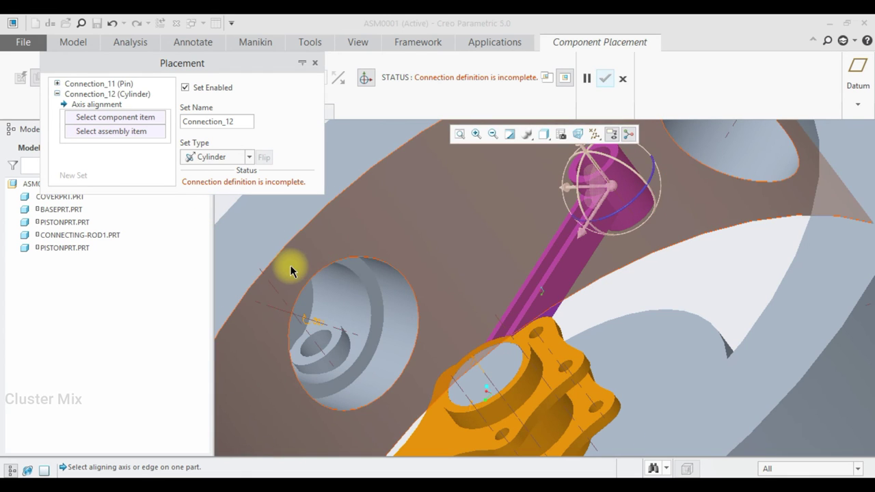
{"action": "scroll", "coordinate": [311, 342], "scroll_direction": "up", "scroll_amount": 3}
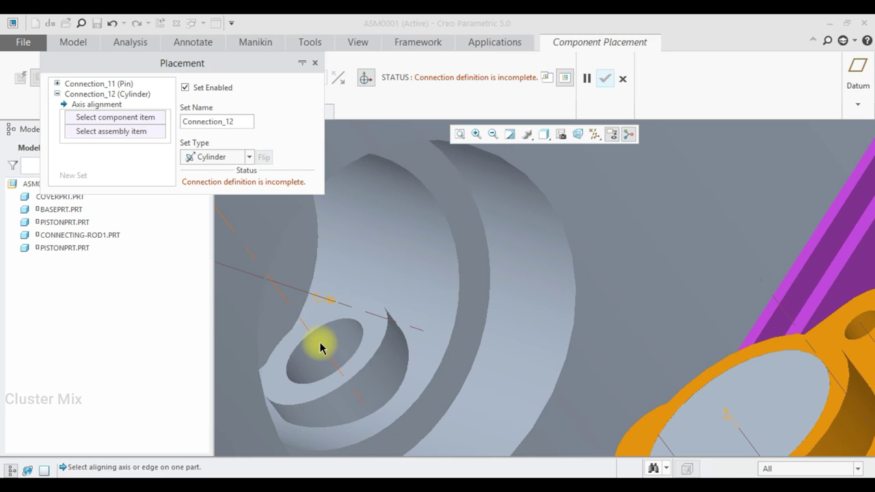
{"action": "left_click", "coordinate": [319, 346]}
Lift the rod's free end and align its axis with the piston axis.
{"action": "scroll", "coordinate": [315, 344], "scroll_direction": "down", "scroll_amount": 3}
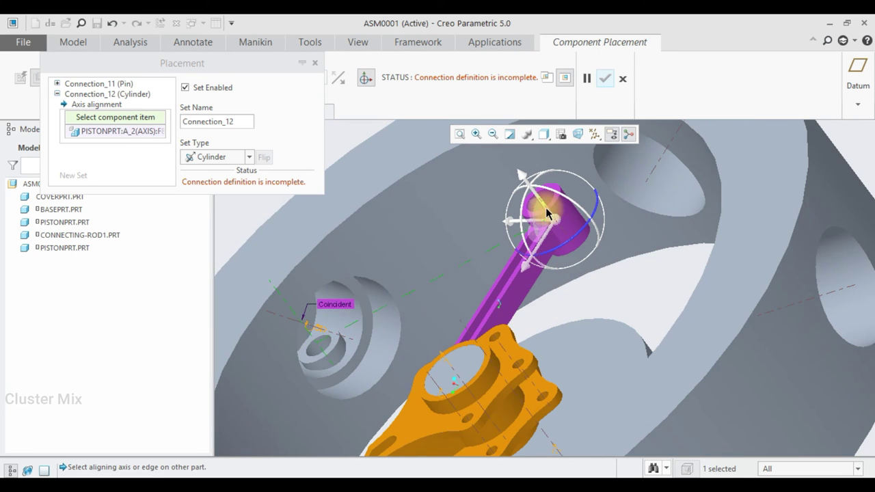
{"action": "scroll", "coordinate": [540, 207], "scroll_direction": "up", "scroll_amount": 2}
{"action": "scroll", "coordinate": [539, 208], "scroll_direction": "up", "scroll_amount": 2}
{"action": "scroll", "coordinate": [538, 211], "scroll_direction": "up", "scroll_amount": 1}
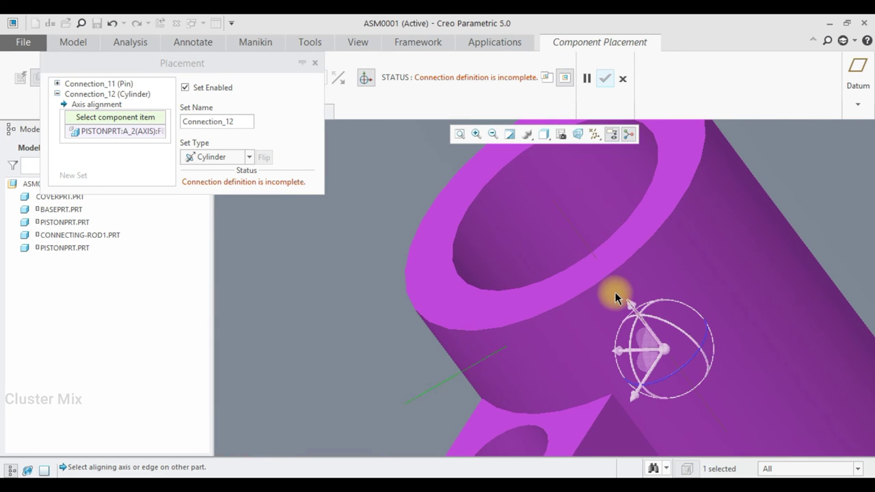
{"action": "scroll", "coordinate": [633, 316], "scroll_direction": "down", "scroll_amount": 2}
{"action": "scroll", "coordinate": [623, 309], "scroll_direction": "down", "scroll_amount": 2}
{"action": "scroll", "coordinate": [623, 309], "scroll_direction": "up", "scroll_amount": 1}
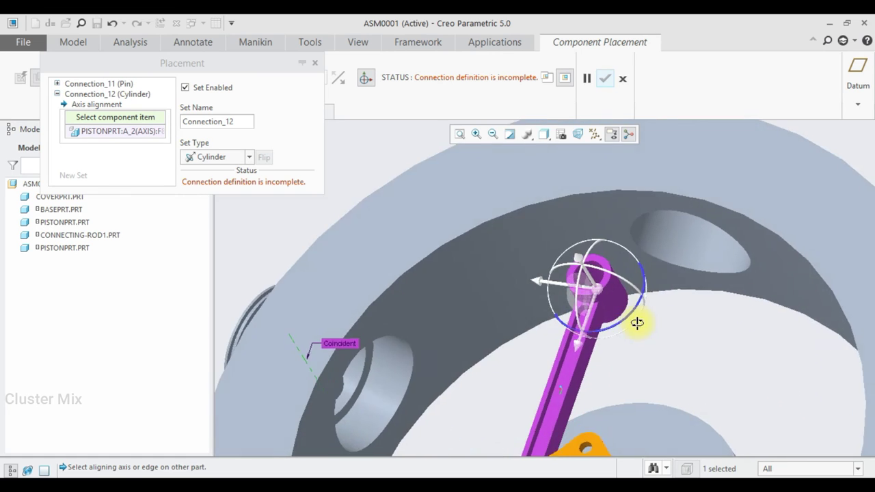
{"action": "scroll", "coordinate": [612, 279], "scroll_direction": "up", "scroll_amount": 1}
{"action": "scroll", "coordinate": [612, 278], "scroll_direction": "up", "scroll_amount": 2}
{"action": "scroll", "coordinate": [580, 284], "scroll_direction": "up", "scroll_amount": 2}
{"action": "left_click_drag", "start_coordinate": [612, 309], "coordinate": [601, 280]}
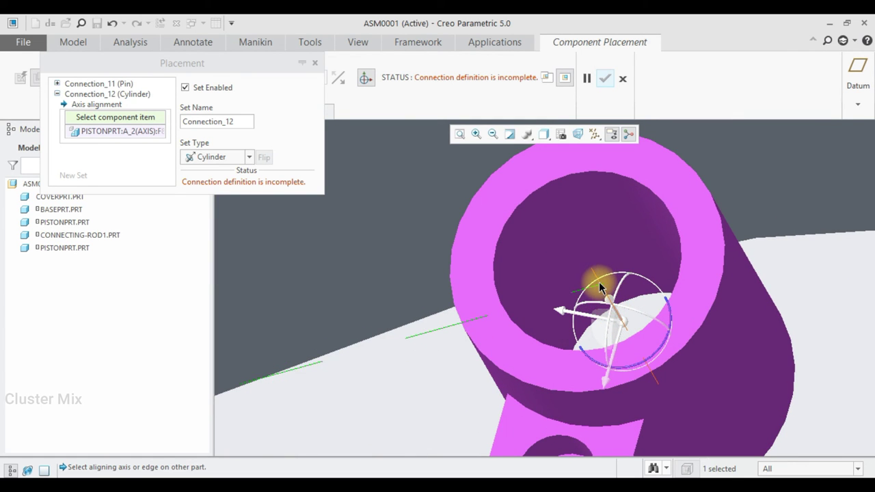
{"action": "left_click", "coordinate": [600, 281]}
{"action": "left_click", "coordinate": [600, 281]}
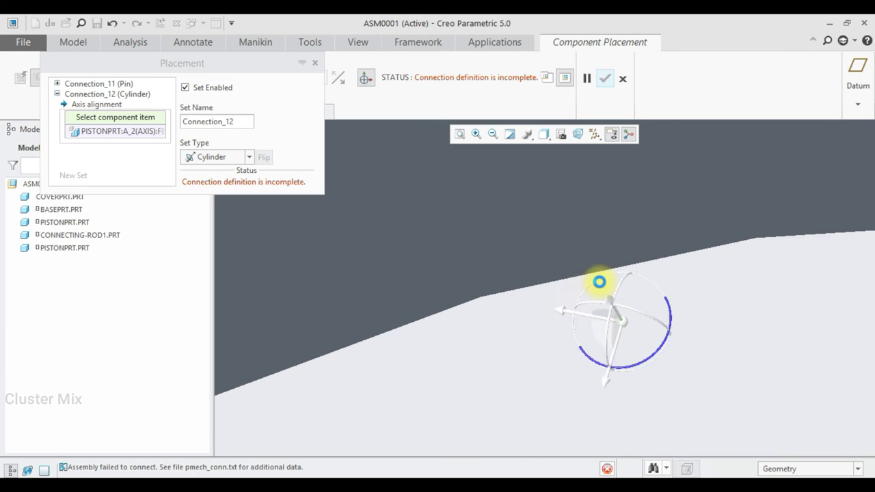
Close the Placement panel and finish placing the second connecting rod.
{"action": "scroll", "coordinate": [570, 290], "scroll_direction": "down", "scroll_amount": 3}
{"action": "scroll", "coordinate": [545, 318], "scroll_direction": "down", "scroll_amount": 2}
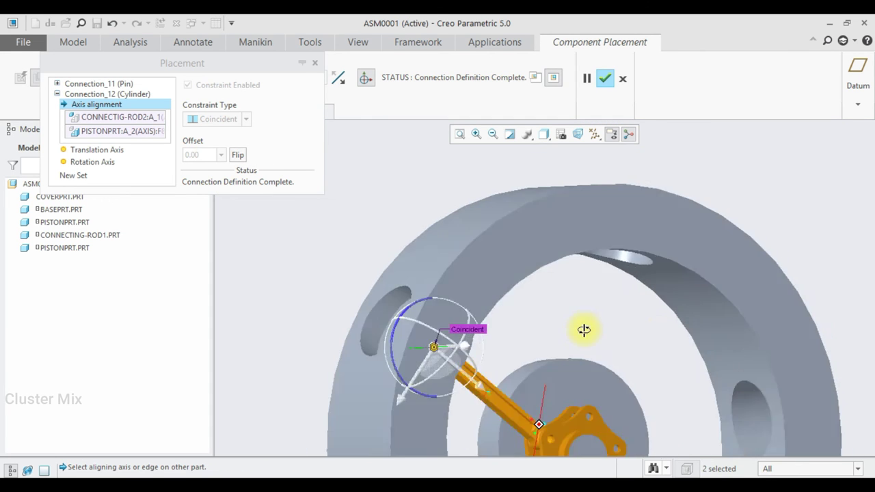
{"action": "scroll", "coordinate": [582, 332], "scroll_direction": "down", "scroll_amount": 2}
{"action": "scroll", "coordinate": [552, 306], "scroll_direction": "down", "scroll_amount": 2}
{"action": "scroll", "coordinate": [533, 344], "scroll_direction": "down", "scroll_amount": 2}
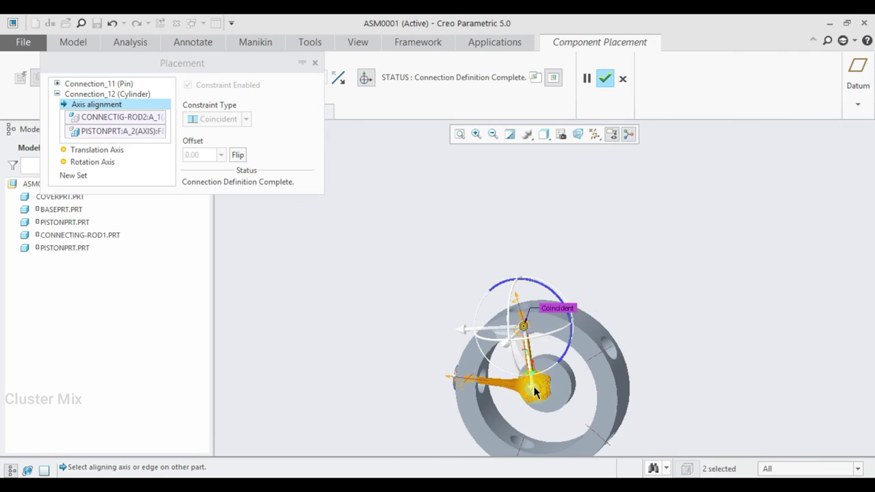
{"action": "scroll", "coordinate": [536, 350], "scroll_direction": "up", "scroll_amount": 2}
{"action": "left_click", "coordinate": [315, 64]}
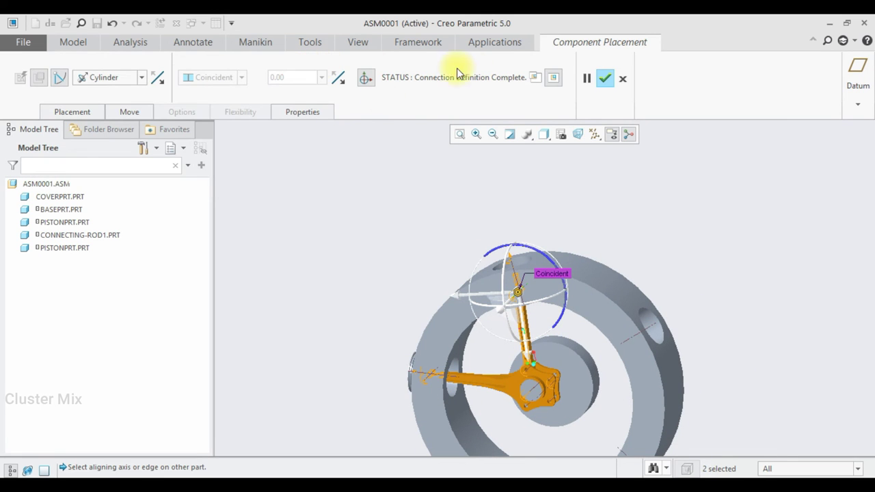
{"action": "left_click", "coordinate": [605, 78]}
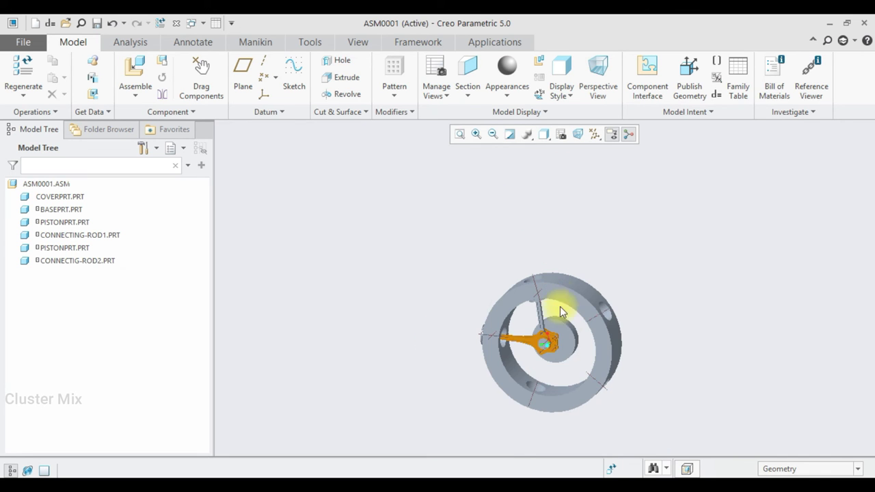
Orbit to face the ring and load another pistonprt.prt.
{"action": "middle_click_drag", "start_coordinate": [560, 306], "coordinate": [563, 340]}
{"action": "mouse_move", "coordinate": [579, 304]}
{"action": "middle_mouse_down"}
{"action": "mouse_move", "coordinate": [587, 279]}
{"action": "mouse_move", "coordinate": [567, 303]}
{"action": "mouse_move", "coordinate": [606, 308]}
{"action": "mouse_move", "coordinate": [604, 269]}
{"action": "mouse_move", "coordinate": [572, 279]}
{"action": "mouse_move", "coordinate": [582, 303]}
{"action": "mouse_move", "coordinate": [572, 271]}
{"action": "middle_mouse_up"}
{"action": "scroll", "coordinate": [564, 312], "scroll_direction": "down", "scroll_amount": 3}
{"action": "scroll", "coordinate": [564, 311], "scroll_direction": "up", "scroll_amount": 3}
{"action": "left_click", "coordinate": [133, 65]}
{"action": "left_click", "coordinate": [311, 237]}
{"action": "left_click", "coordinate": [506, 419]}
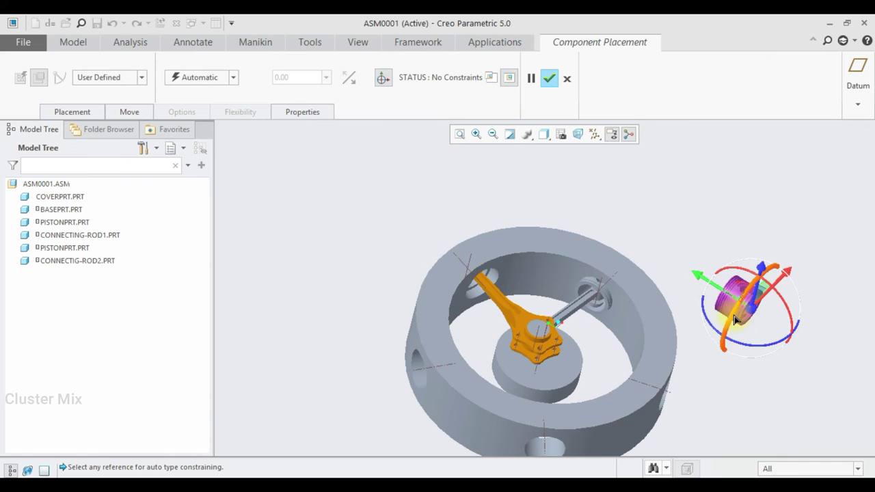
Give the piston a Cylinder connection aligned to the cover hole's axis.
{"action": "scroll", "coordinate": [732, 307], "scroll_direction": "up", "scroll_amount": 3}
{"action": "left_click", "coordinate": [125, 81]}
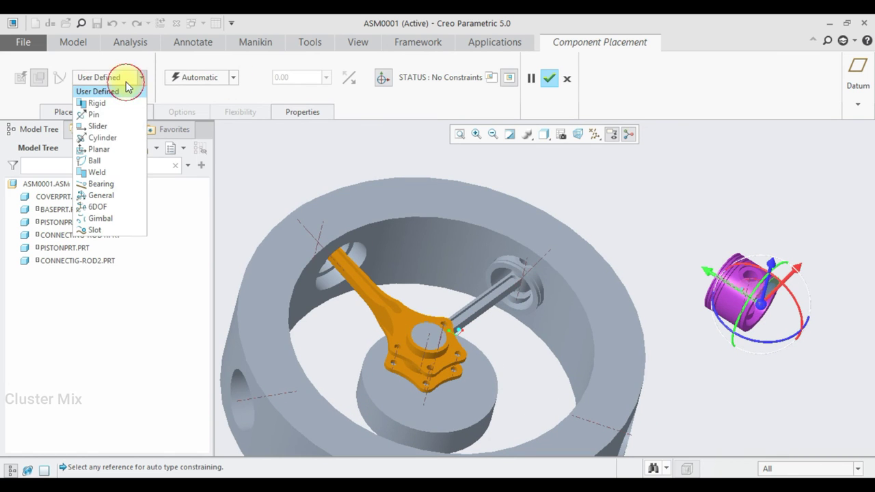
{"action": "left_click", "coordinate": [112, 138]}
{"action": "scroll", "coordinate": [508, 262], "scroll_direction": "down", "scroll_amount": 3}
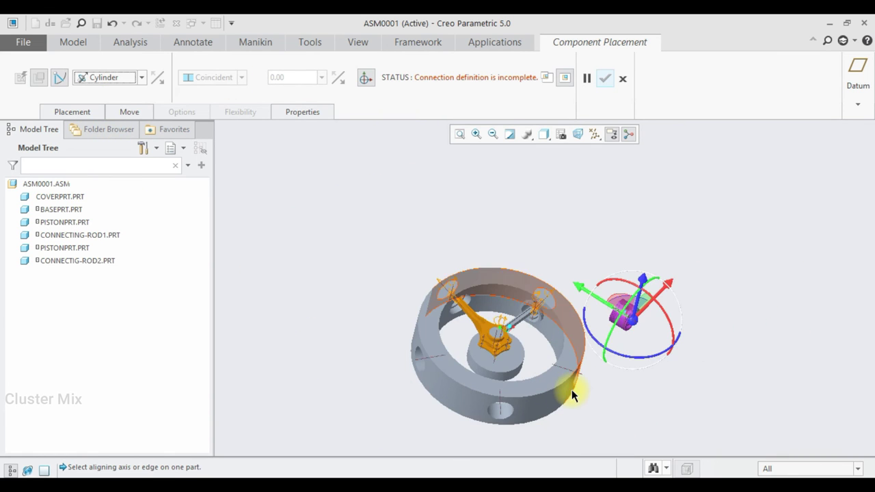
{"action": "scroll", "coordinate": [572, 390], "scroll_direction": "up", "scroll_amount": 3}
{"action": "scroll", "coordinate": [578, 375], "scroll_direction": "up", "scroll_amount": 3}
{"action": "left_click", "coordinate": [588, 361]}
{"action": "scroll", "coordinate": [615, 363], "scroll_direction": "down", "scroll_amount": 3}
{"action": "scroll", "coordinate": [666, 281], "scroll_direction": "up", "scroll_amount": 5}
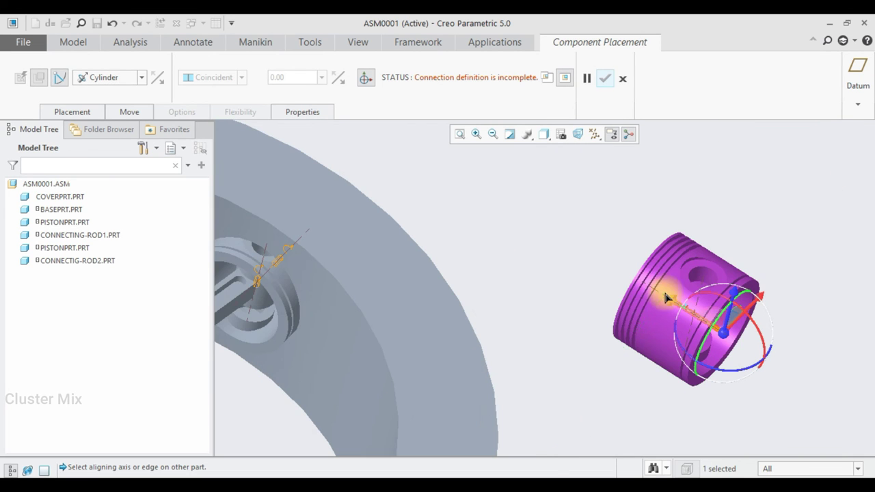
{"action": "left_click", "coordinate": [600, 285]}
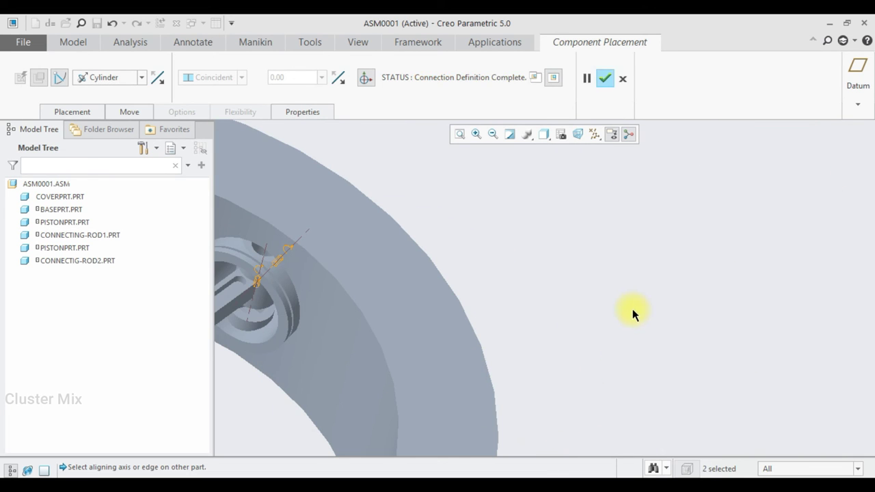
Slide the piston along the hole axis and review its placement details.
{"action": "scroll", "coordinate": [630, 318], "scroll_direction": "down", "scroll_amount": 5}
{"action": "scroll", "coordinate": [615, 363], "scroll_direction": "up", "scroll_amount": 5}
{"action": "scroll", "coordinate": [616, 360], "scroll_direction": "up", "scroll_amount": 1}
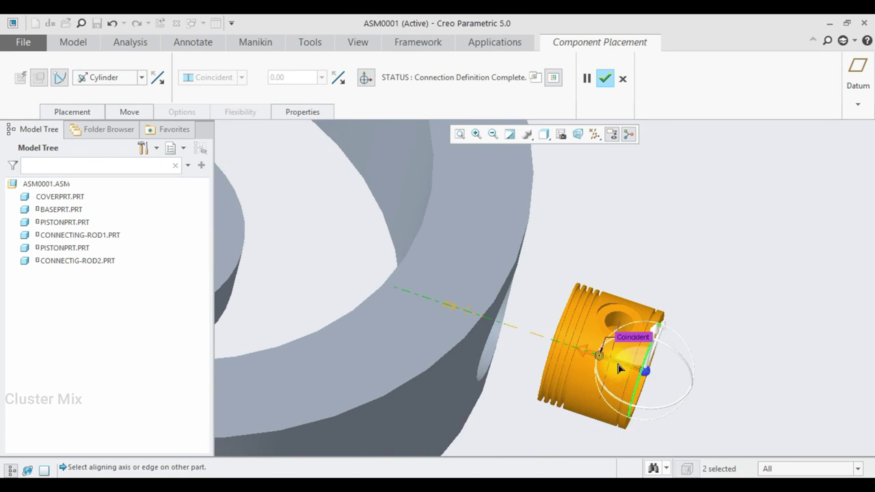
{"action": "scroll", "coordinate": [605, 356], "scroll_direction": "up", "scroll_amount": 1}
{"action": "left_click", "coordinate": [158, 78]}
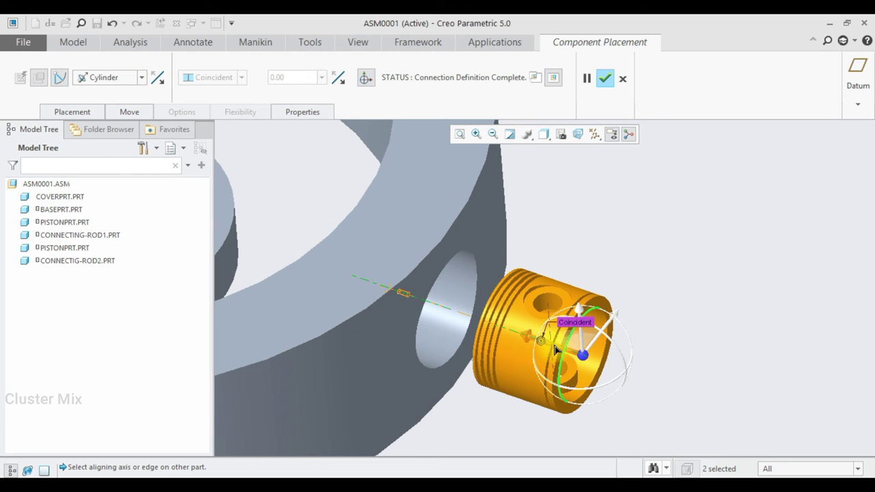
{"action": "left_click_drag", "start_coordinate": [556, 348], "coordinate": [506, 263]}
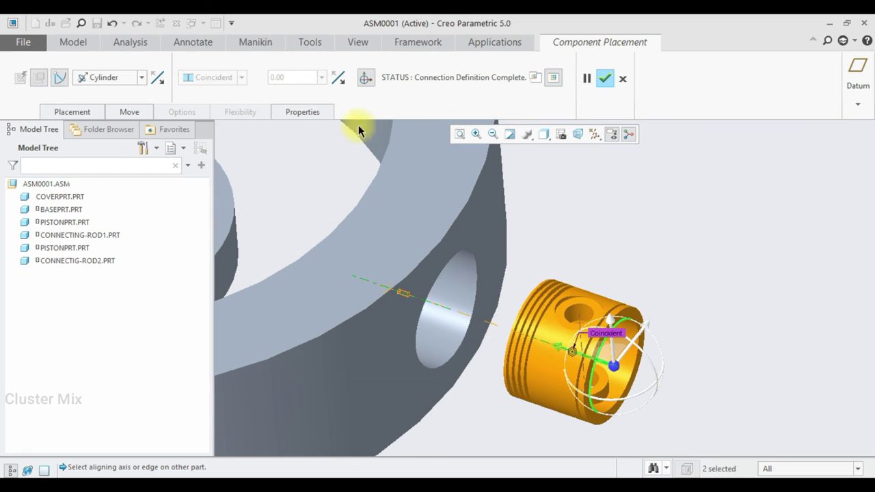
{"action": "left_click", "coordinate": [73, 112]}
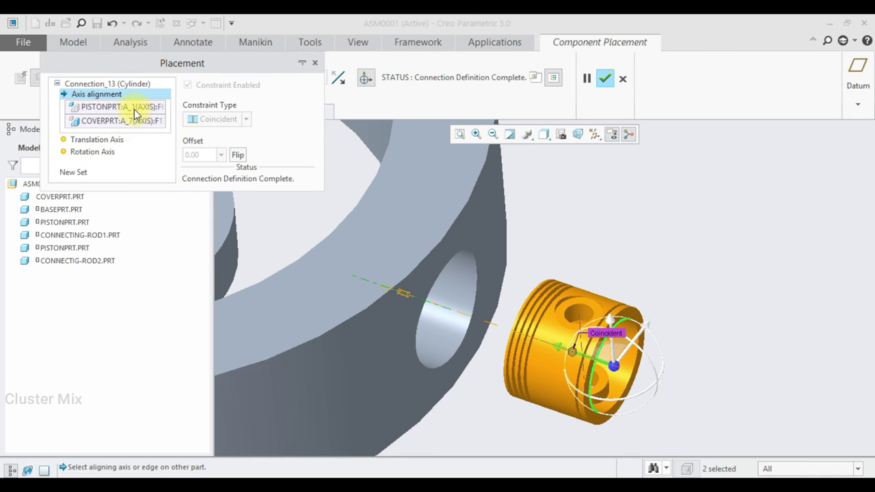
{"action": "left_click", "coordinate": [316, 64]}
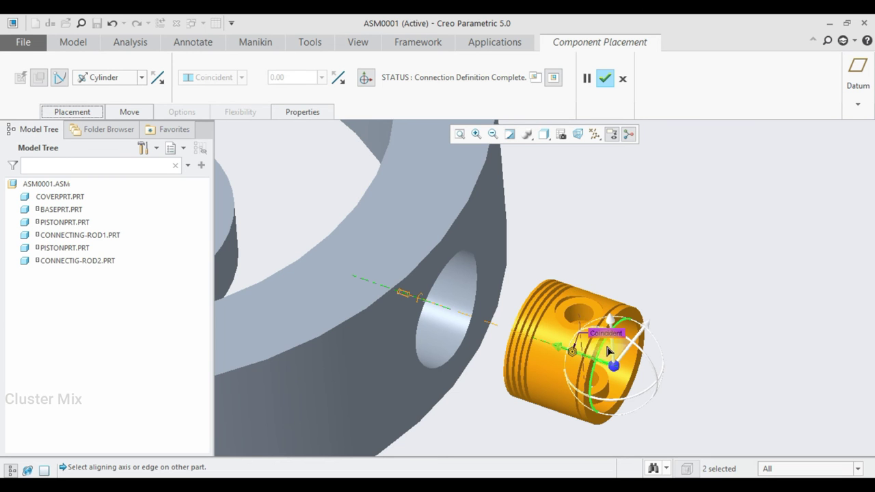
Fit the assembly in view and cancel this piston's placement.
{"action": "left_click", "coordinate": [524, 137]}
{"action": "scroll", "coordinate": [474, 172], "scroll_direction": "down", "scroll_amount": 3}
{"action": "mouse_move", "coordinate": [485, 211]}
{"action": "middle_mouse_down"}
{"action": "mouse_move", "coordinate": [446, 226]}
{"action": "mouse_move", "coordinate": [490, 209]}
{"action": "middle_mouse_up"}
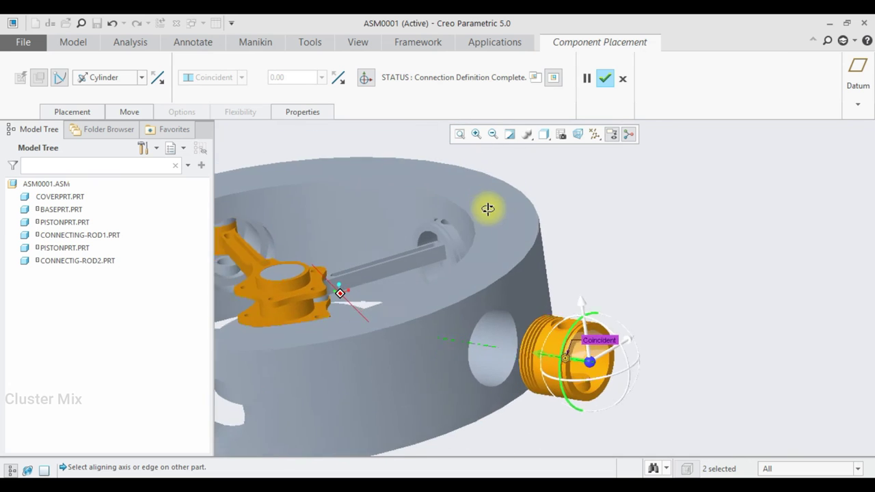
{"action": "left_click", "coordinate": [623, 78]}
Confirm the cancel, then load pistonprt.prt again and rotate it.
{"action": "left_click", "coordinate": [433, 280]}
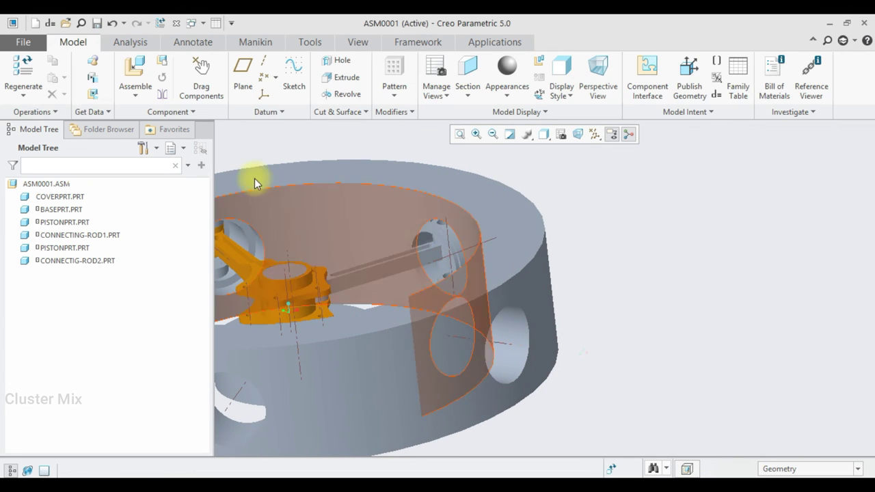
{"action": "left_click", "coordinate": [135, 77]}
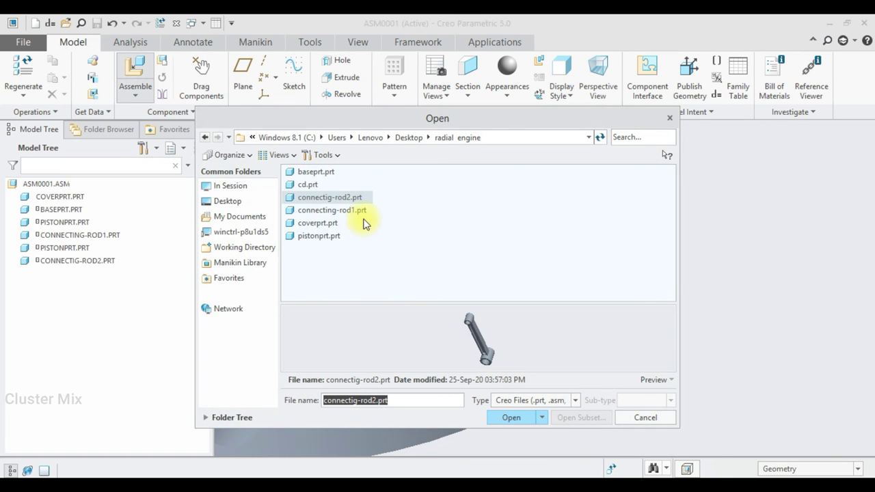
{"action": "left_click", "coordinate": [316, 234]}
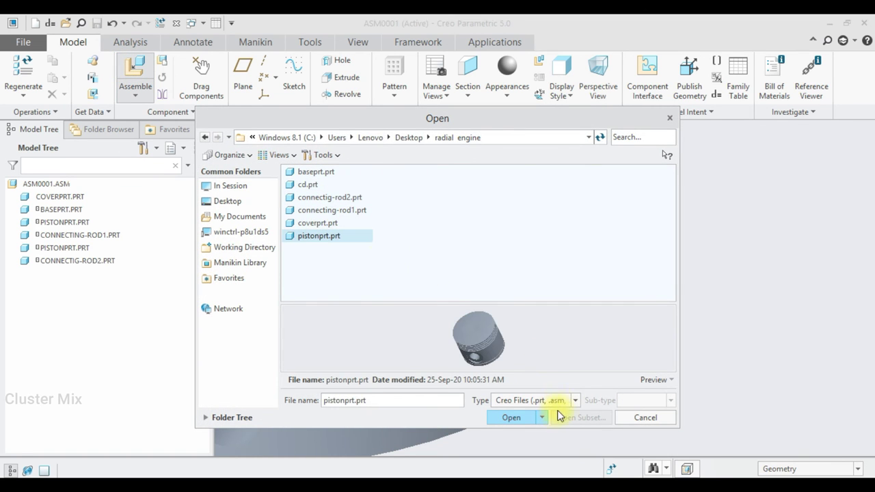
{"action": "left_click", "coordinate": [509, 418]}
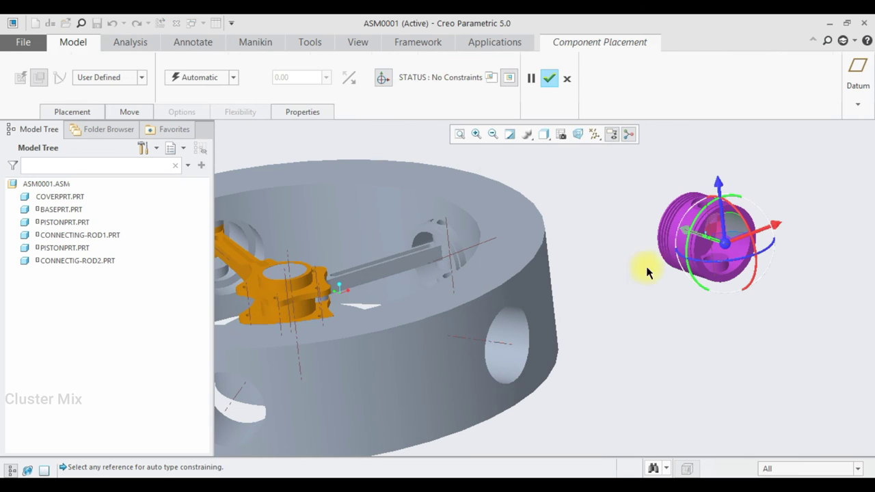
{"action": "left_click_drag", "start_coordinate": [704, 223], "coordinate": [459, 168]}
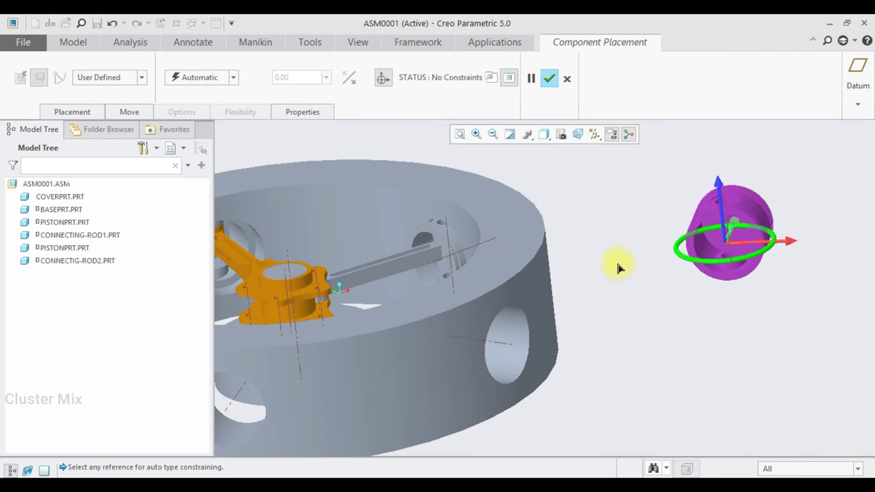
{"action": "left_click_drag", "start_coordinate": [687, 236], "coordinate": [709, 285]}
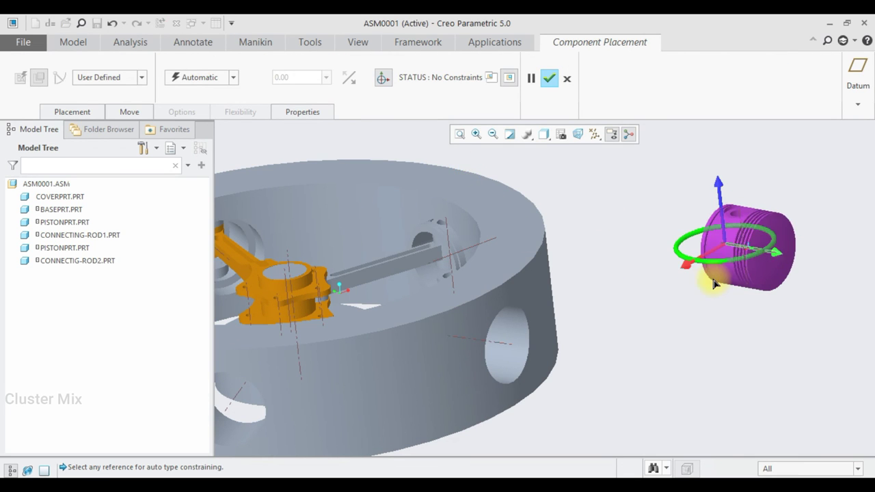
Cylinder-connect the piston to the cover's side-hole axis, slide it in and finish.
{"action": "scroll", "coordinate": [745, 252], "scroll_direction": "up", "scroll_amount": 5}
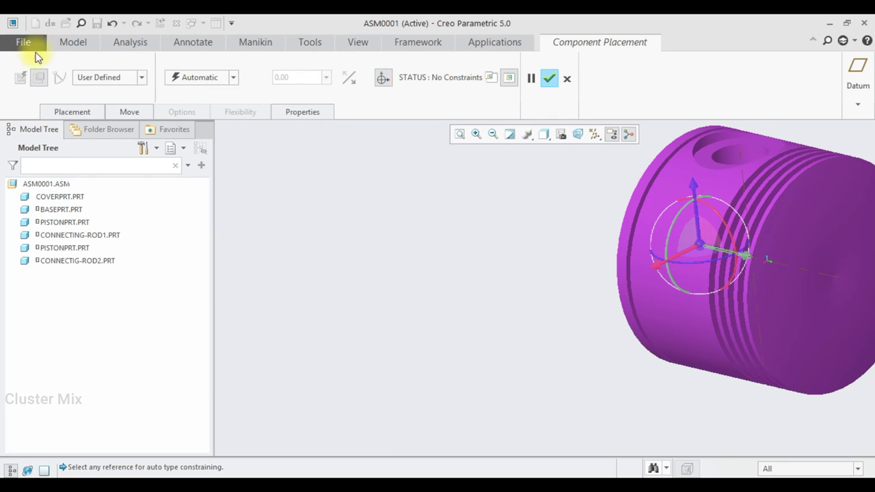
{"action": "left_click", "coordinate": [125, 78]}
{"action": "left_click", "coordinate": [112, 140]}
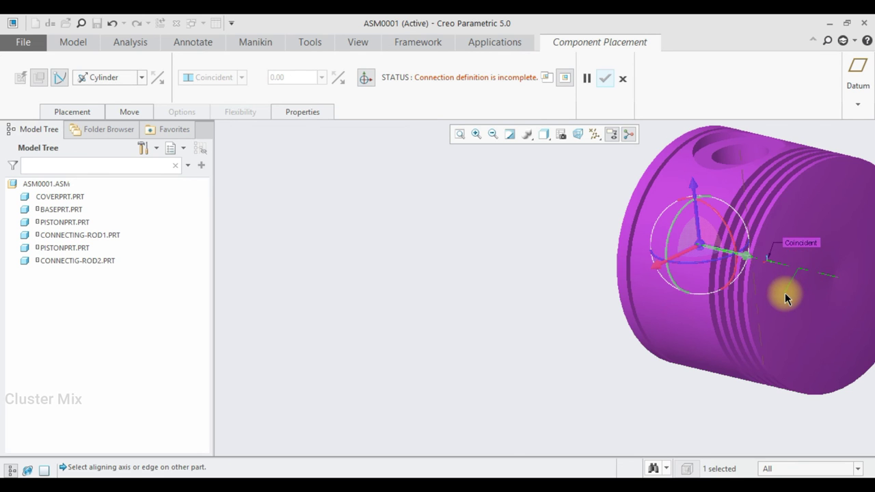
{"action": "scroll", "coordinate": [785, 293], "scroll_direction": "up", "scroll_amount": 5}
{"action": "scroll", "coordinate": [646, 348], "scroll_direction": "down", "scroll_amount": 4}
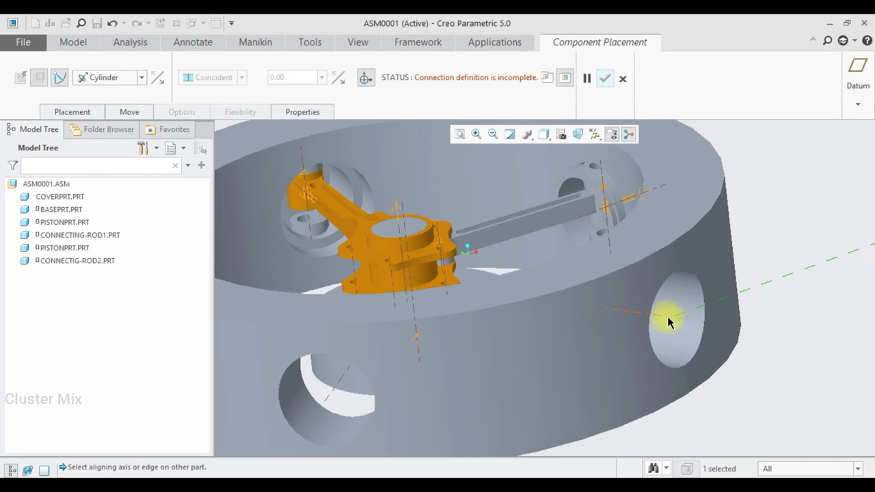
{"action": "left_click", "coordinate": [669, 322]}
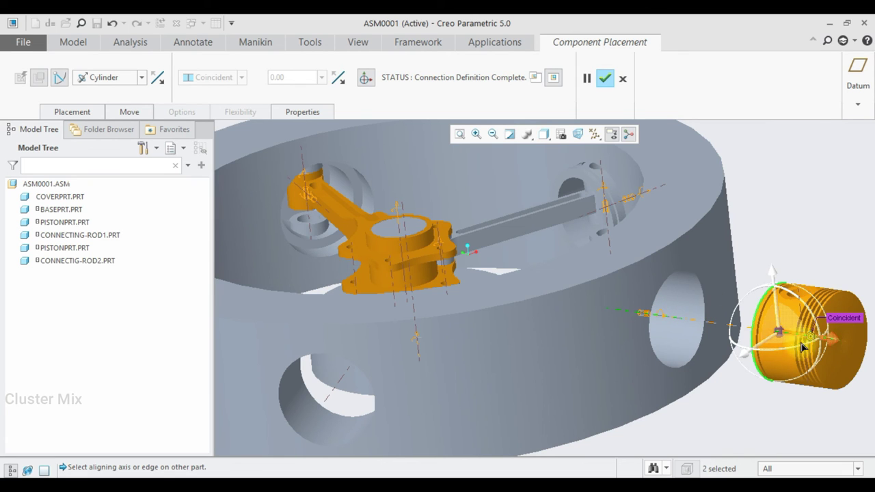
{"action": "left_click_drag", "start_coordinate": [828, 342], "coordinate": [675, 119]}
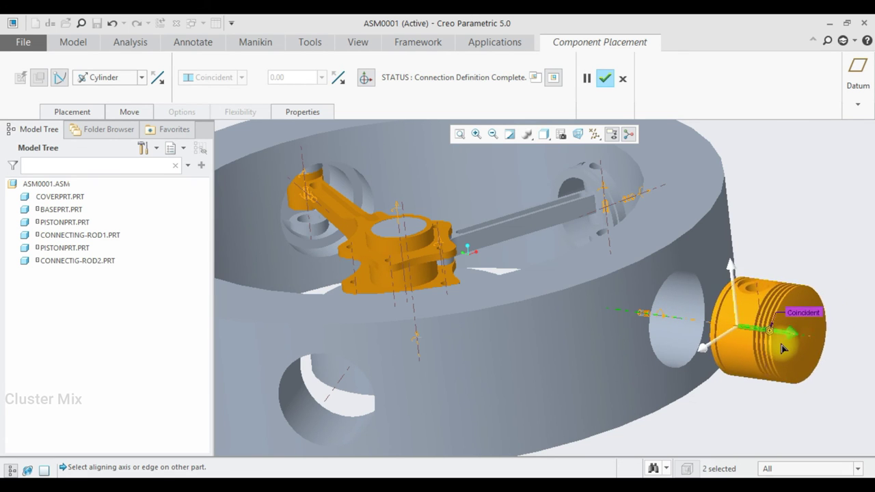
{"action": "left_click", "coordinate": [603, 79]}
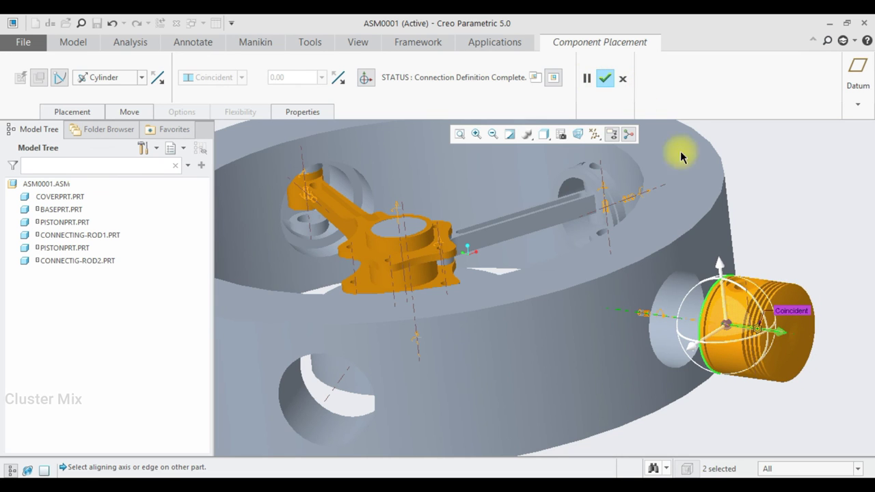
{"action": "left_click", "coordinate": [605, 81]}
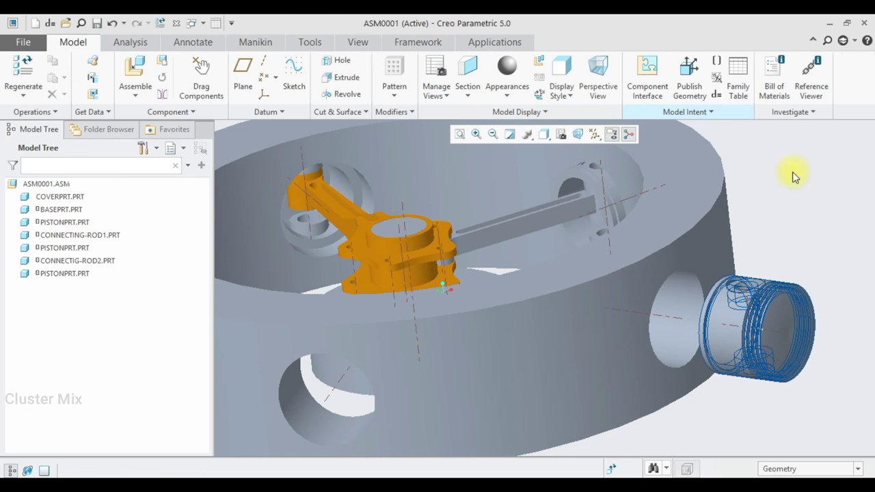
{"action": "key", "text": "ctrl+d"}
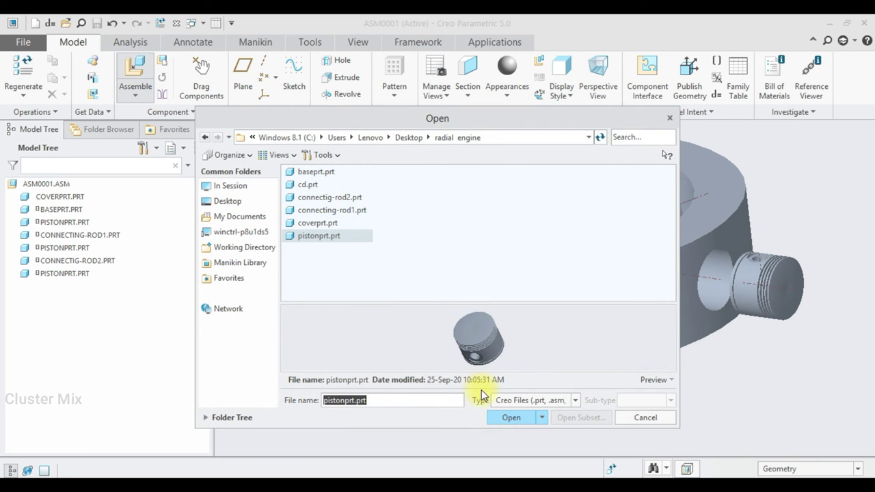
Bring in another piston and give it a Cylinder connection.
{"action": "left_click", "coordinate": [510, 417]}
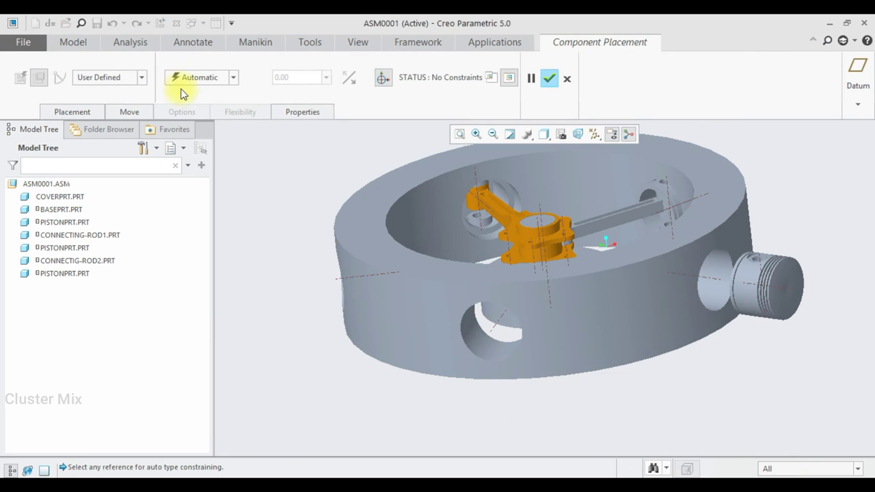
{"action": "left_click", "coordinate": [130, 79]}
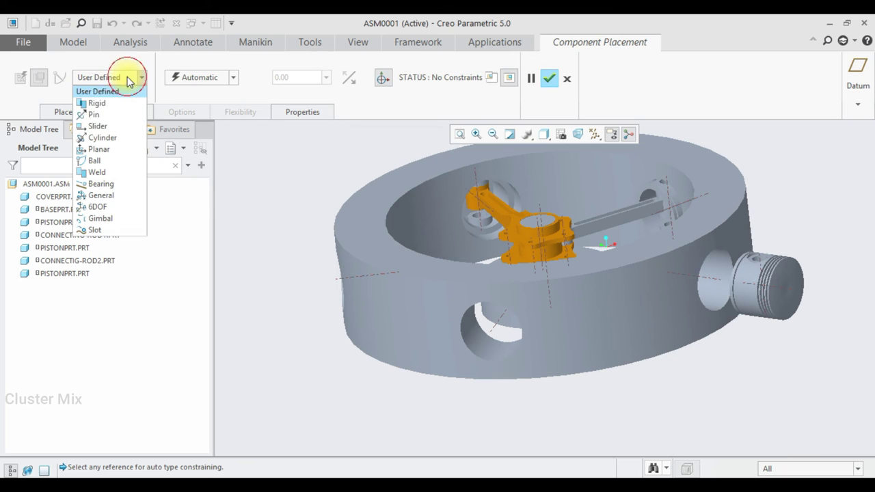
{"action": "left_click", "coordinate": [102, 138]}
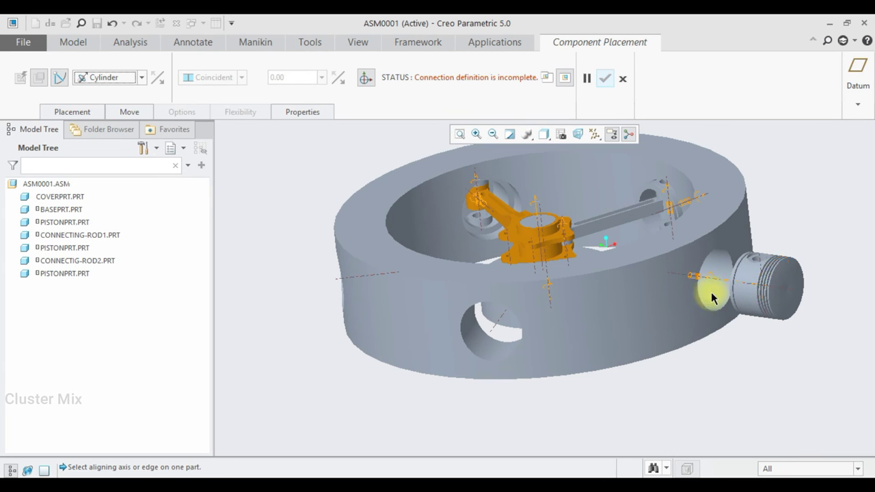
{"action": "scroll", "coordinate": [707, 294], "scroll_direction": "down", "scroll_amount": 3}
{"action": "scroll", "coordinate": [824, 269], "scroll_direction": "up", "scroll_amount": 3}
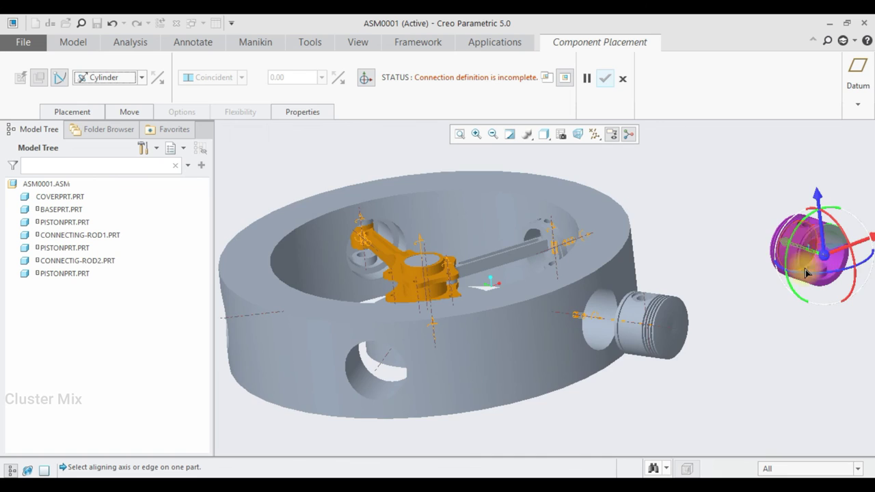
{"action": "scroll", "coordinate": [826, 271], "scroll_direction": "down", "scroll_amount": 2}
Align the piston's axis with the axis of the cover's front hole.
{"action": "left_click_drag", "start_coordinate": [830, 273], "coordinate": [778, 289]}
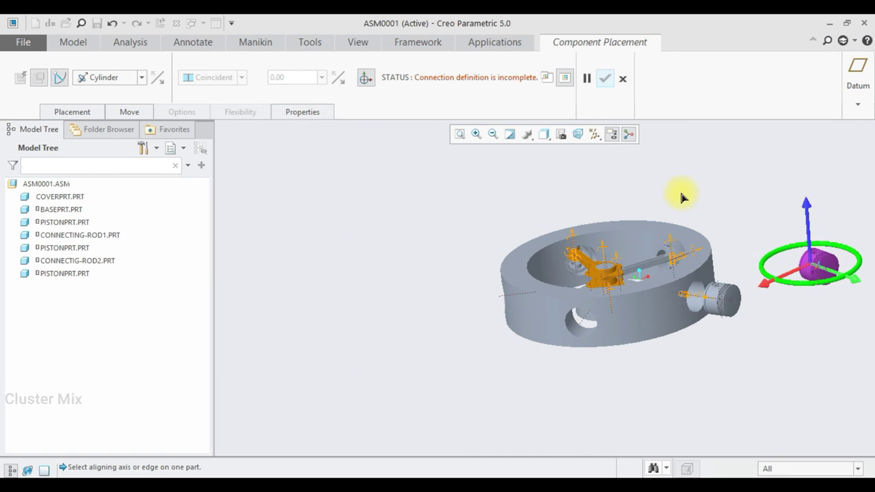
{"action": "scroll", "coordinate": [833, 274], "scroll_direction": "up", "scroll_amount": 2}
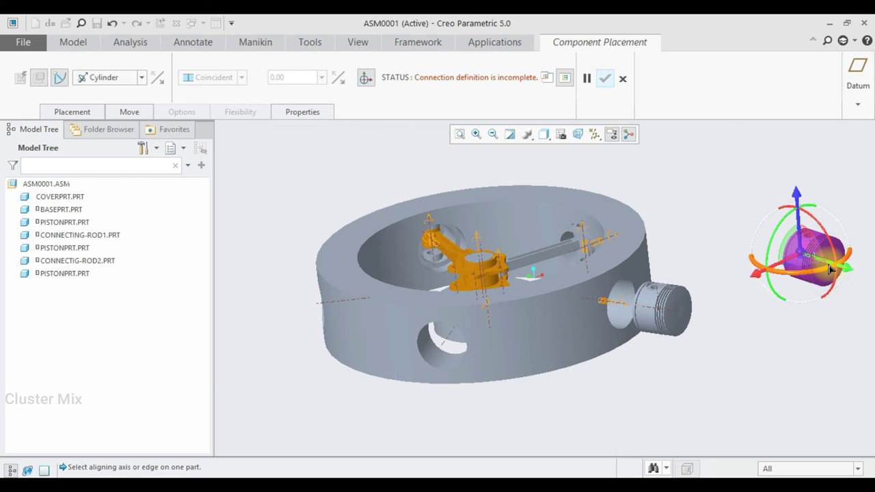
{"action": "scroll", "coordinate": [831, 270], "scroll_direction": "up", "scroll_amount": 2}
{"action": "scroll", "coordinate": [821, 266], "scroll_direction": "up", "scroll_amount": 2}
{"action": "left_click", "coordinate": [828, 251]}
{"action": "scroll", "coordinate": [829, 253], "scroll_direction": "down", "scroll_amount": 3}
{"action": "scroll", "coordinate": [829, 252], "scroll_direction": "down", "scroll_amount": 2}
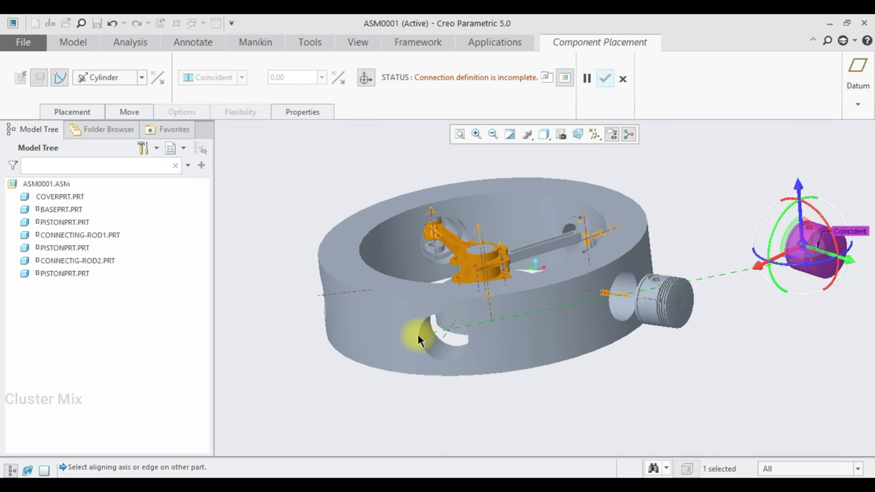
{"action": "left_click", "coordinate": [444, 333]}
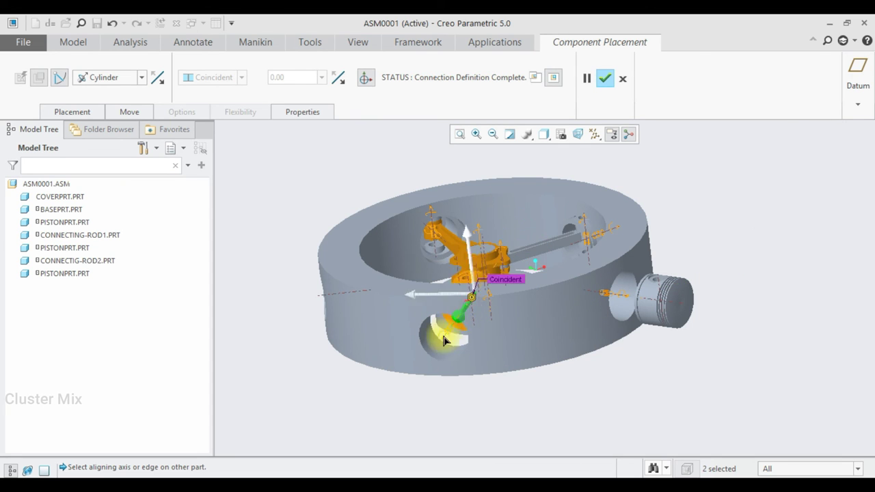
Slide the piston along its axis toward the base and confirm its placement.
{"action": "left_click_drag", "start_coordinate": [488, 279], "coordinate": [400, 393]}
{"action": "scroll", "coordinate": [400, 394], "scroll_direction": "up", "scroll_amount": 2}
{"action": "middle_click_drag", "start_coordinate": [507, 380], "coordinate": [351, 347]}
{"action": "scroll", "coordinate": [444, 372], "scroll_direction": "down", "scroll_amount": 1}
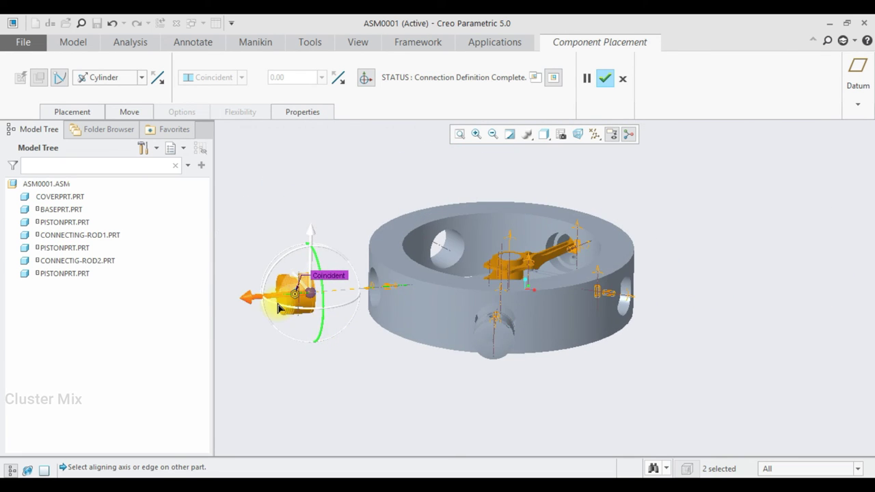
{"action": "left_click_drag", "start_coordinate": [262, 299], "coordinate": [336, 303]}
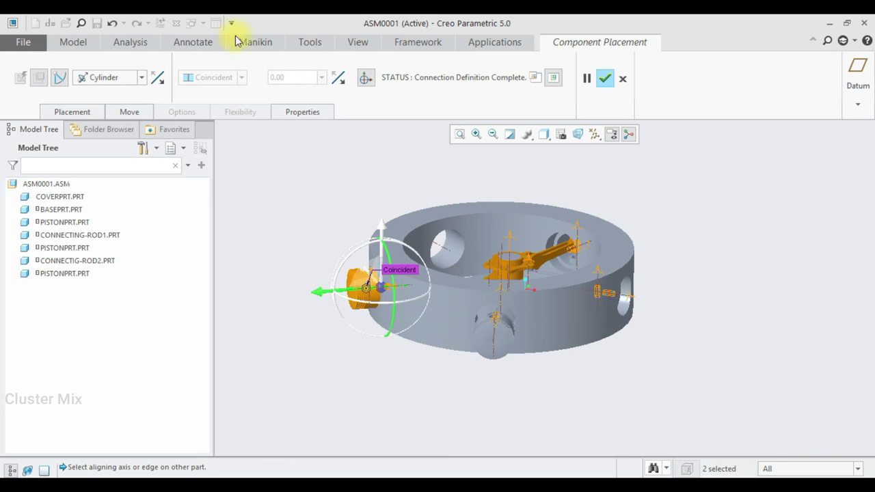
{"action": "left_click", "coordinate": [606, 80]}
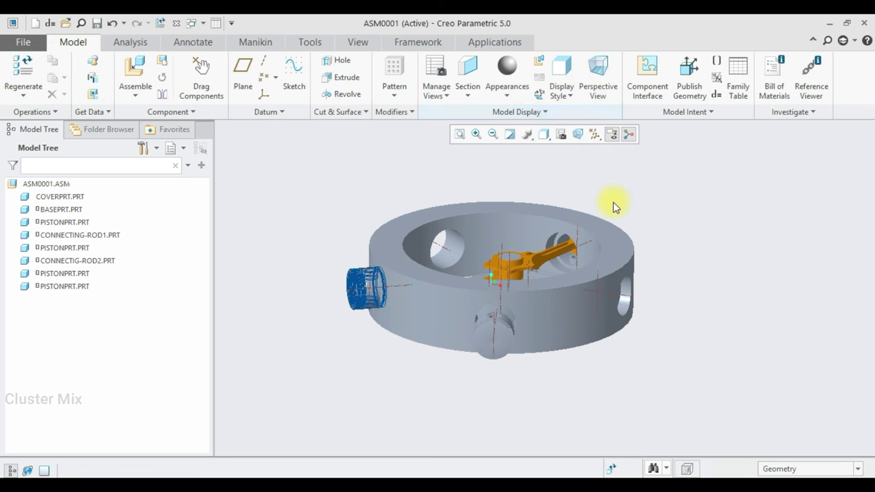
{"action": "middle_click_drag", "start_coordinate": [585, 209], "coordinate": [590, 256]}
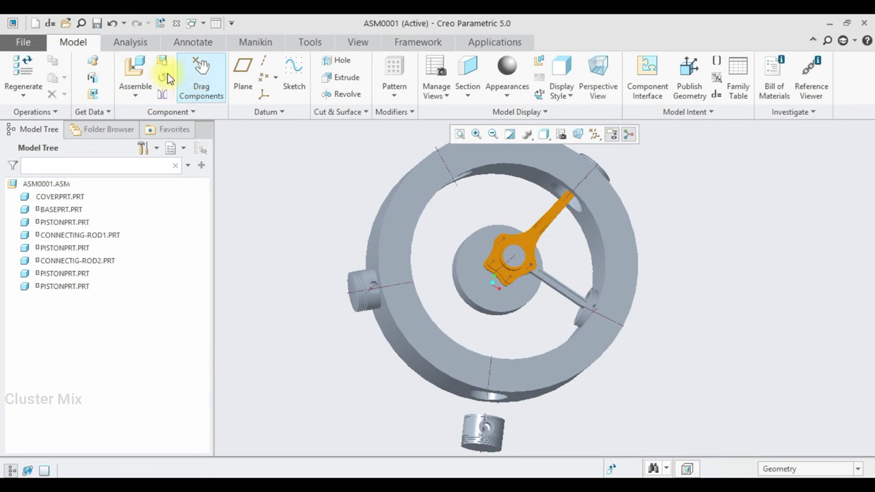
Load connectig-rod2.prt into the assembly.
{"action": "left_click", "coordinate": [132, 67]}
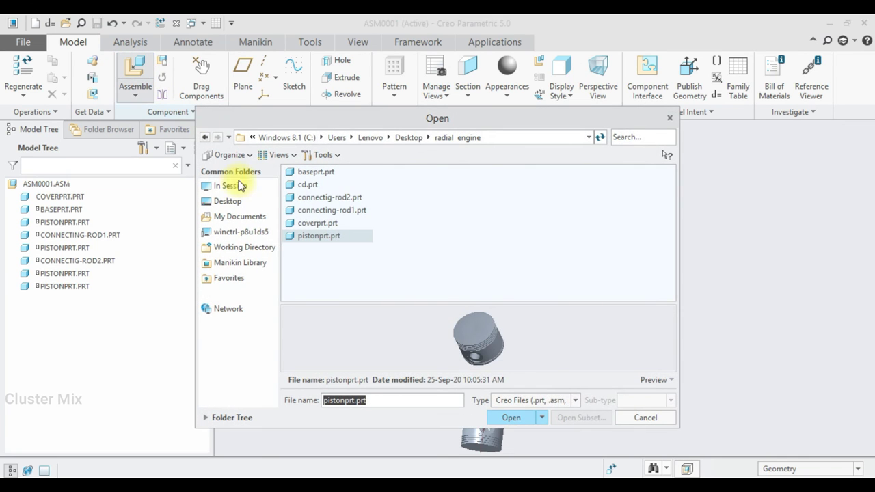
{"action": "left_click", "coordinate": [317, 203]}
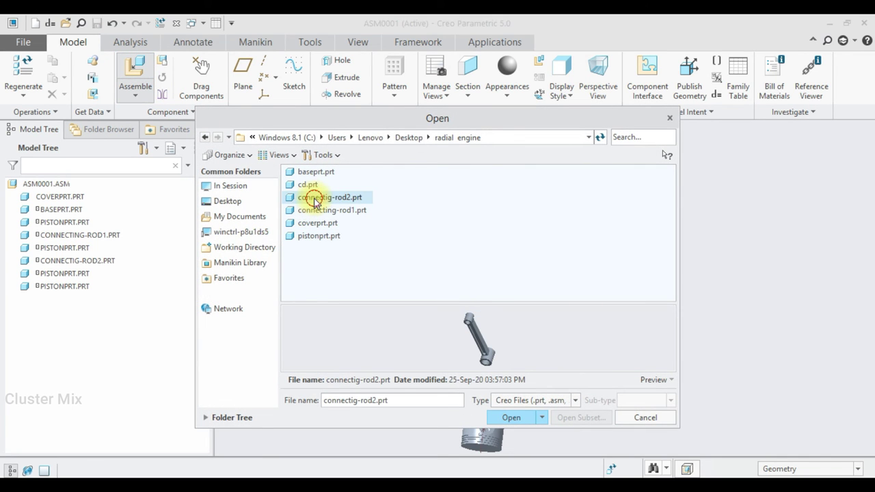
{"action": "double_click", "coordinate": [317, 203]}
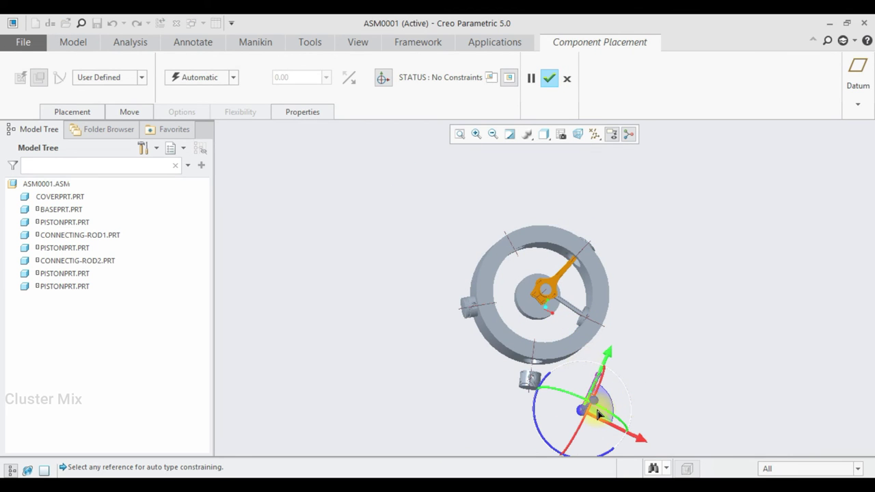
{"action": "scroll", "coordinate": [581, 430], "scroll_direction": "down", "scroll_amount": 3}
{"action": "scroll", "coordinate": [632, 326], "scroll_direction": "down", "scroll_amount": 3}
{"action": "scroll", "coordinate": [608, 286], "scroll_direction": "down", "scroll_amount": 2}
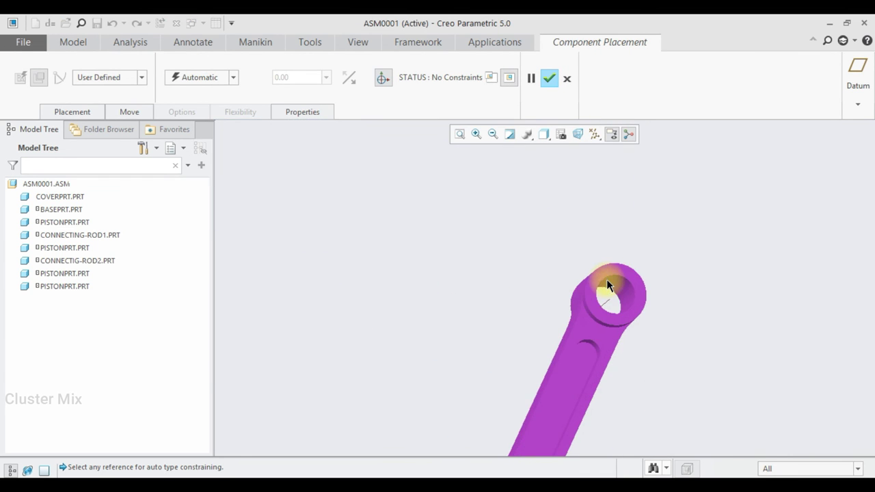
Make it a Pin connection aligning the rod's big-end hole axis with the master rod's hole axis.
{"action": "left_click", "coordinate": [102, 81]}
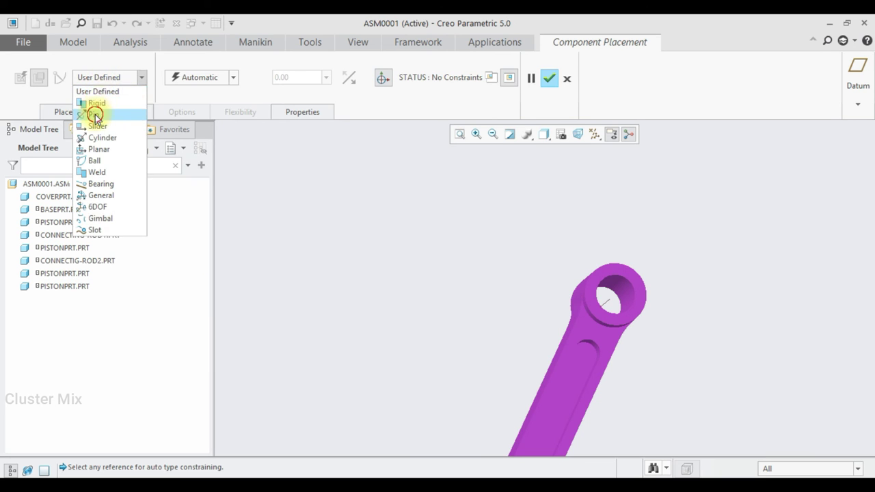
{"action": "left_click", "coordinate": [95, 115]}
{"action": "left_click", "coordinate": [608, 300]}
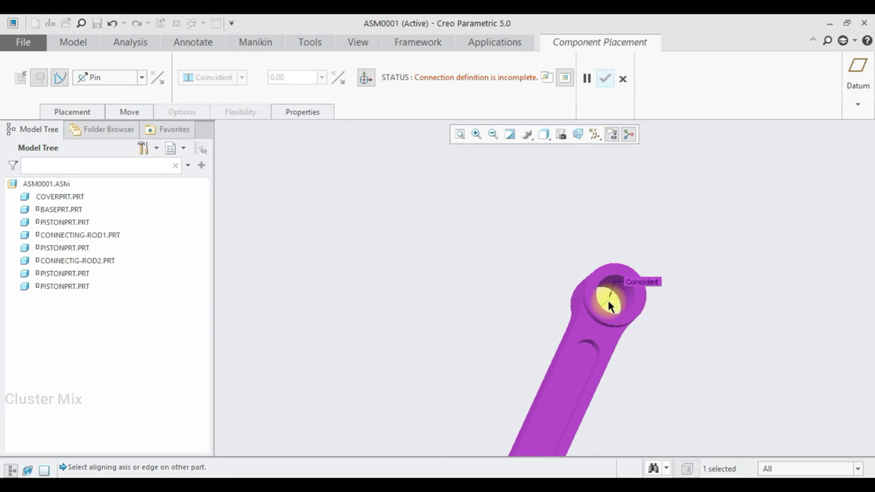
{"action": "scroll", "coordinate": [608, 300], "scroll_direction": "up", "scroll_amount": 3}
{"action": "scroll", "coordinate": [608, 301], "scroll_direction": "up", "scroll_amount": 2}
{"action": "scroll", "coordinate": [551, 231], "scroll_direction": "down", "scroll_amount": 2}
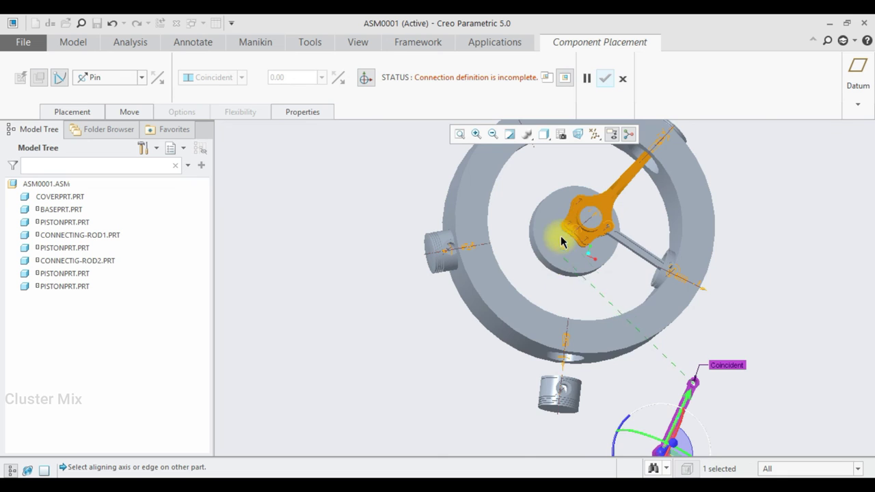
{"action": "scroll", "coordinate": [560, 236], "scroll_direction": "down", "scroll_amount": 3}
{"action": "scroll", "coordinate": [589, 247], "scroll_direction": "down", "scroll_amount": 3}
{"action": "scroll", "coordinate": [603, 256], "scroll_direction": "down", "scroll_amount": 2}
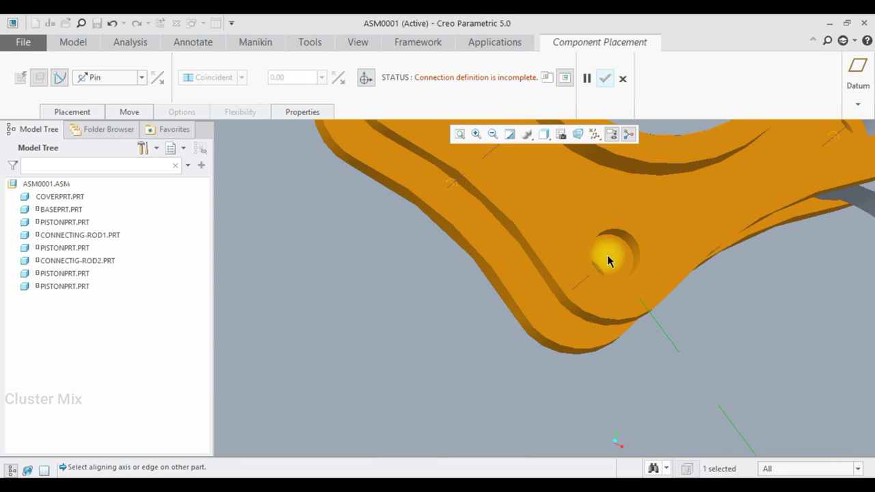
{"action": "left_click", "coordinate": [609, 259]}
Mate the master rod face with the rod face to complete the pin.
{"action": "scroll", "coordinate": [603, 275], "scroll_direction": "up", "scroll_amount": 2}
{"action": "mouse_move", "coordinate": [600, 279]}
{"action": "middle_mouse_down"}
{"action": "mouse_move", "coordinate": [621, 260]}
{"action": "mouse_move", "coordinate": [568, 289]}
{"action": "mouse_move", "coordinate": [617, 231]}
{"action": "mouse_move", "coordinate": [613, 250]}
{"action": "middle_mouse_up"}
{"action": "scroll", "coordinate": [583, 277], "scroll_direction": "down", "scroll_amount": 2}
{"action": "left_click", "coordinate": [533, 283]}
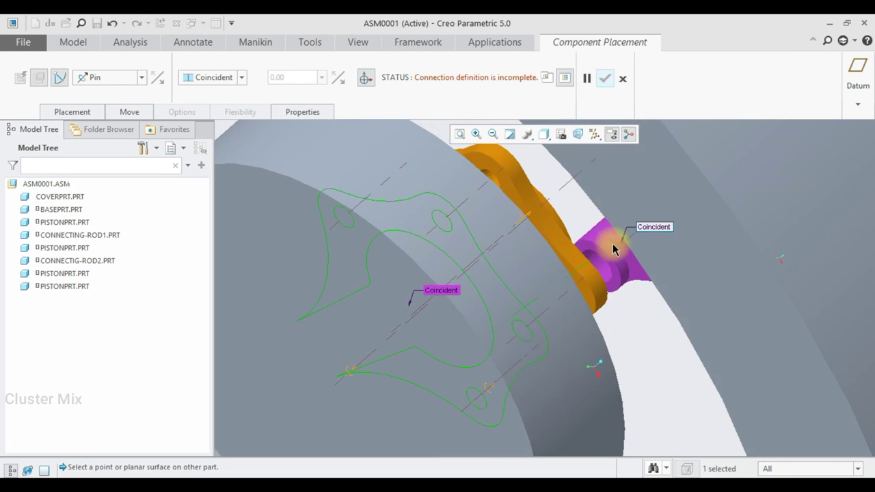
{"action": "left_click", "coordinate": [586, 248]}
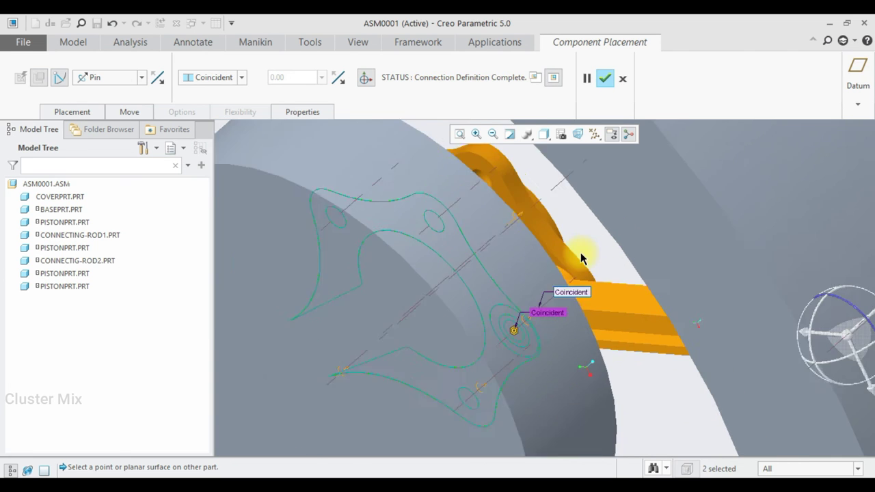
{"action": "scroll", "coordinate": [650, 260], "scroll_direction": "up", "scroll_amount": 3}
{"action": "scroll", "coordinate": [648, 261], "scroll_direction": "up", "scroll_amount": 3}
{"action": "mouse_move", "coordinate": [647, 261]}
{"action": "middle_mouse_down"}
{"action": "mouse_move", "coordinate": [615, 274]}
{"action": "mouse_move", "coordinate": [515, 249]}
{"action": "mouse_move", "coordinate": [524, 258]}
{"action": "middle_mouse_up"}
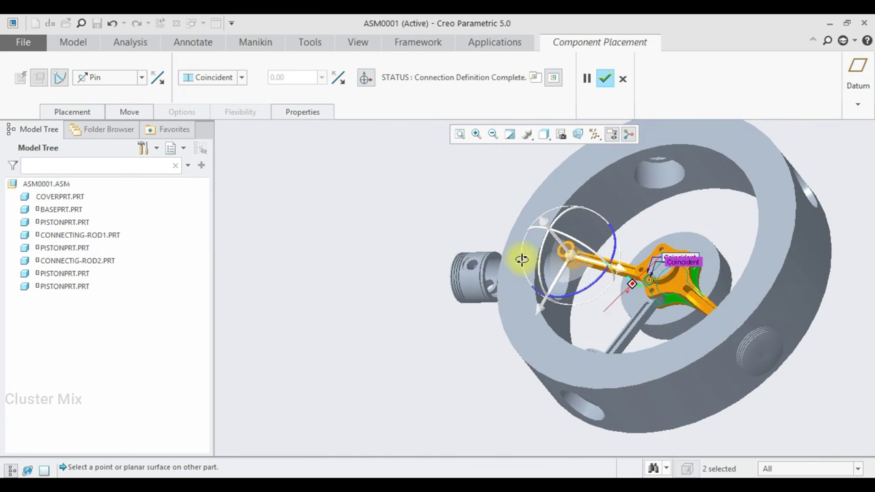
Add a second connection set to the rod and make it a Cylinder.
{"action": "left_click", "coordinate": [84, 112]}
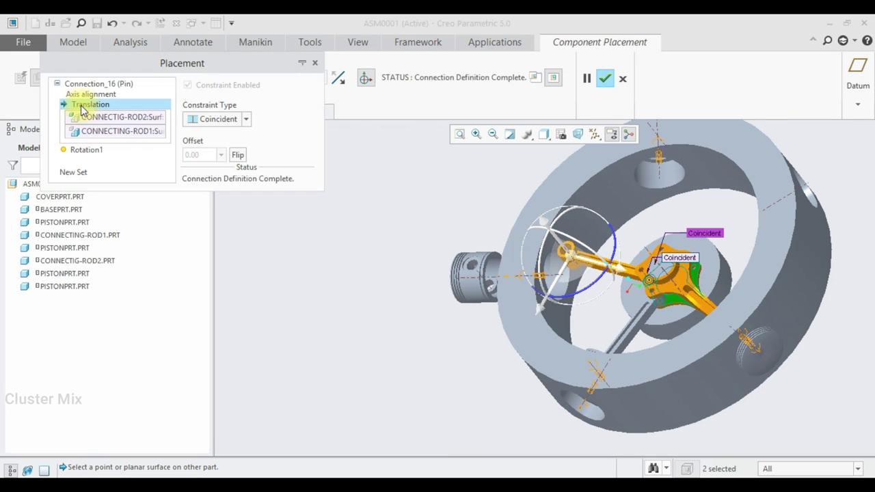
{"action": "left_click", "coordinate": [82, 172]}
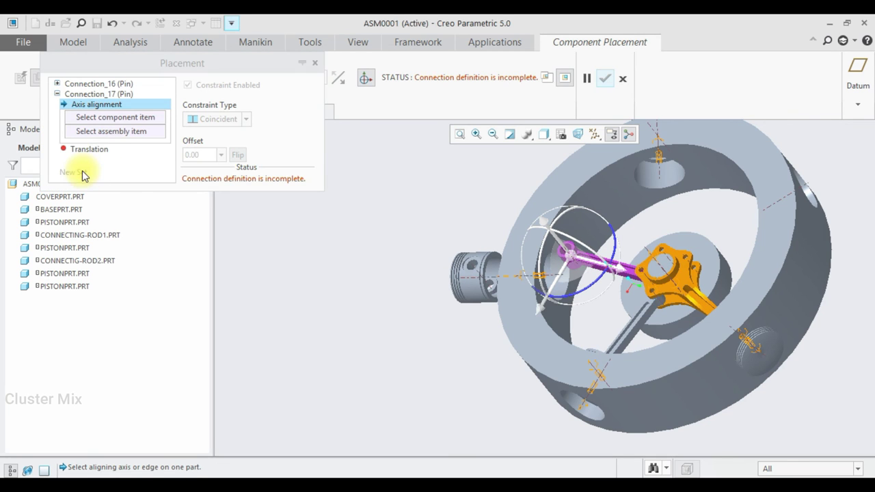
{"action": "left_click", "coordinate": [121, 94]}
{"action": "left_click", "coordinate": [228, 157]}
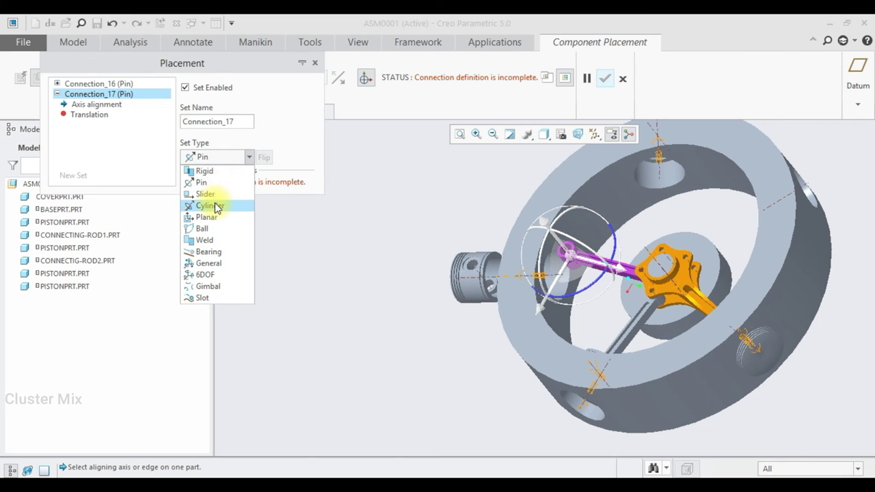
{"action": "left_click", "coordinate": [216, 205]}
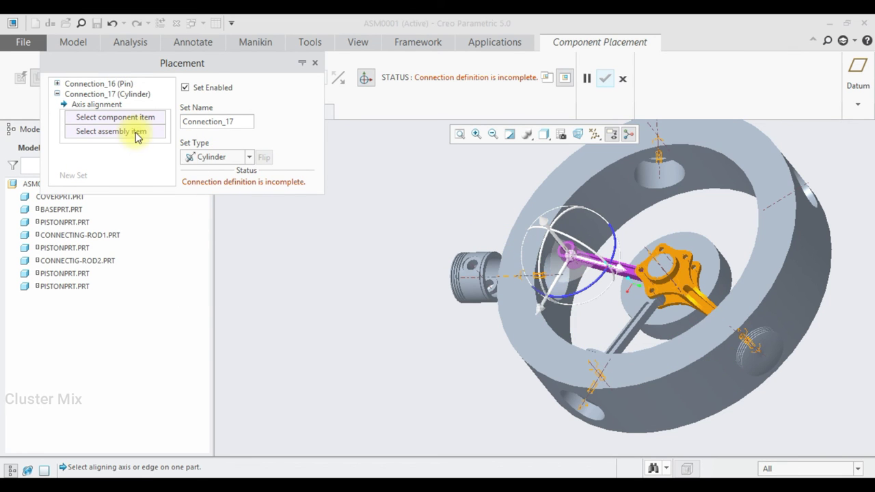
{"action": "scroll", "coordinate": [603, 272], "scroll_direction": "up", "scroll_amount": 3}
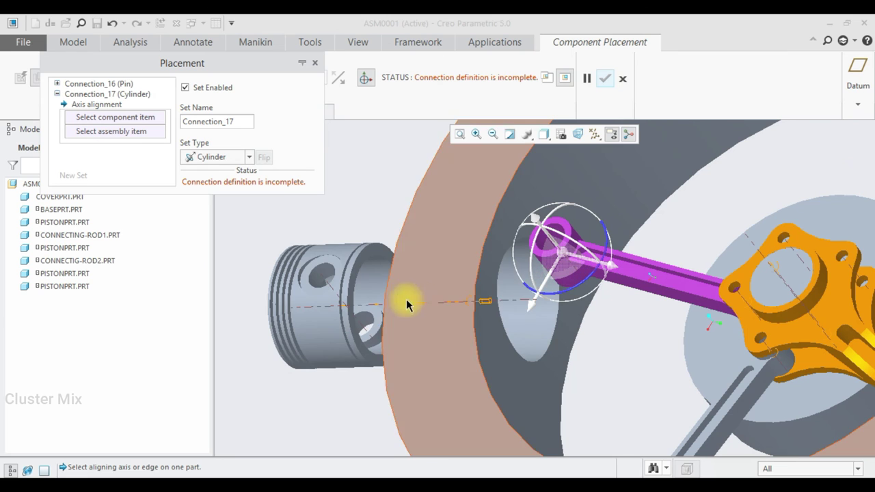
Align piston axis PISTONPRT:A_2 with the rod's small-end axis and confirm the rod's placement.
{"action": "left_click", "coordinate": [360, 329]}
{"action": "scroll", "coordinate": [554, 245], "scroll_direction": "up", "scroll_amount": 3}
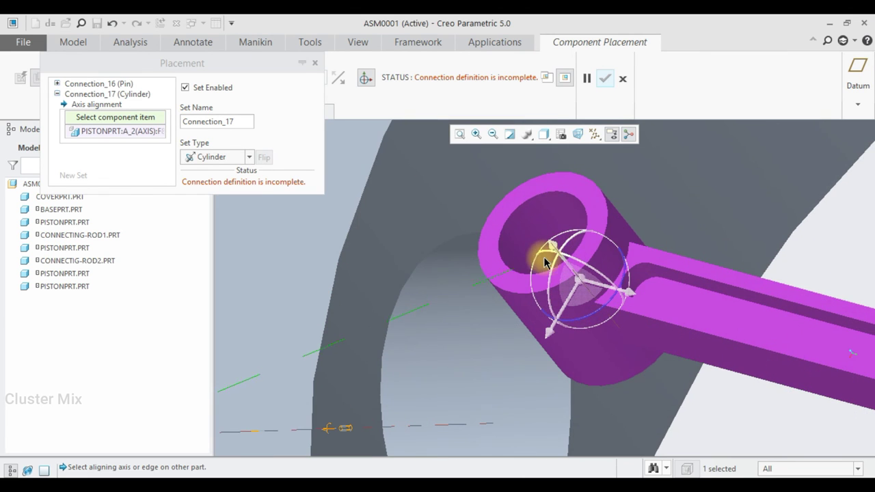
{"action": "scroll", "coordinate": [557, 267], "scroll_direction": "down", "scroll_amount": 3}
{"action": "middle_click_drag", "start_coordinate": [556, 268], "coordinate": [553, 272]}
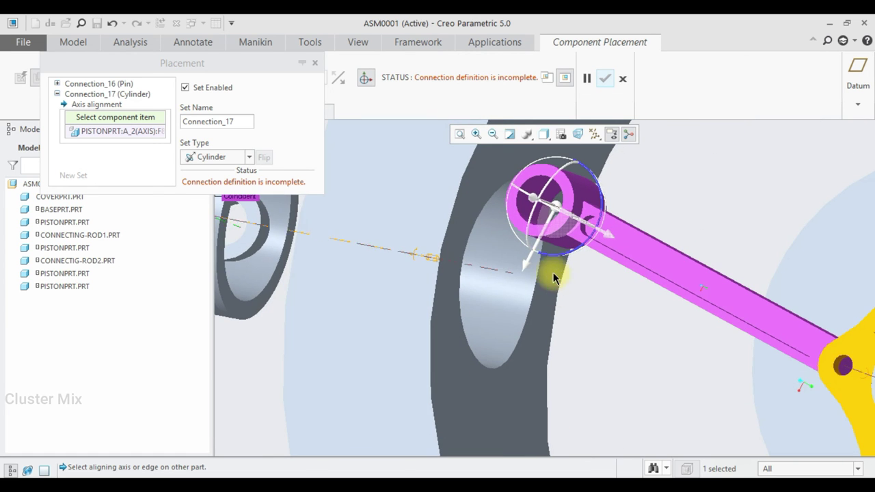
{"action": "scroll", "coordinate": [543, 210], "scroll_direction": "up", "scroll_amount": 2}
{"action": "scroll", "coordinate": [551, 196], "scroll_direction": "up", "scroll_amount": 2}
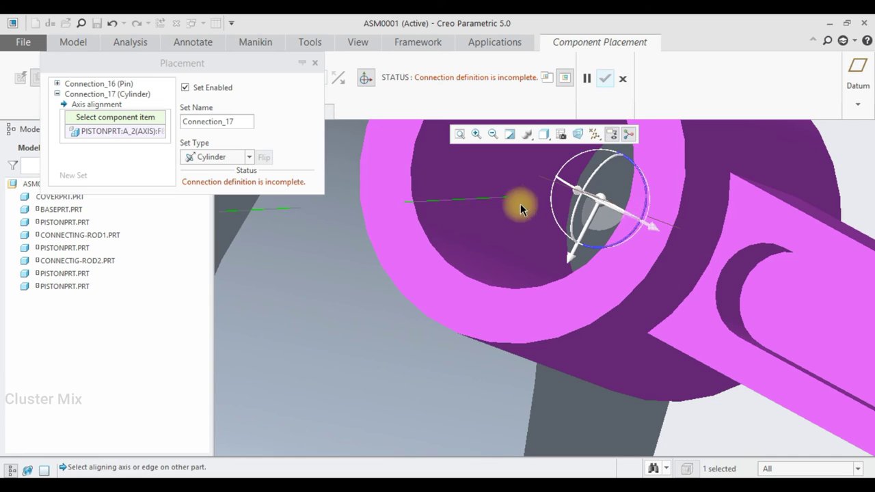
{"action": "scroll", "coordinate": [521, 204], "scroll_direction": "down", "scroll_amount": 2}
{"action": "scroll", "coordinate": [517, 246], "scroll_direction": "down", "scroll_amount": 1}
{"action": "mouse_move", "coordinate": [516, 227]}
{"action": "middle_mouse_down"}
{"action": "mouse_move", "coordinate": [527, 230]}
{"action": "mouse_move", "coordinate": [489, 260]}
{"action": "middle_mouse_up"}
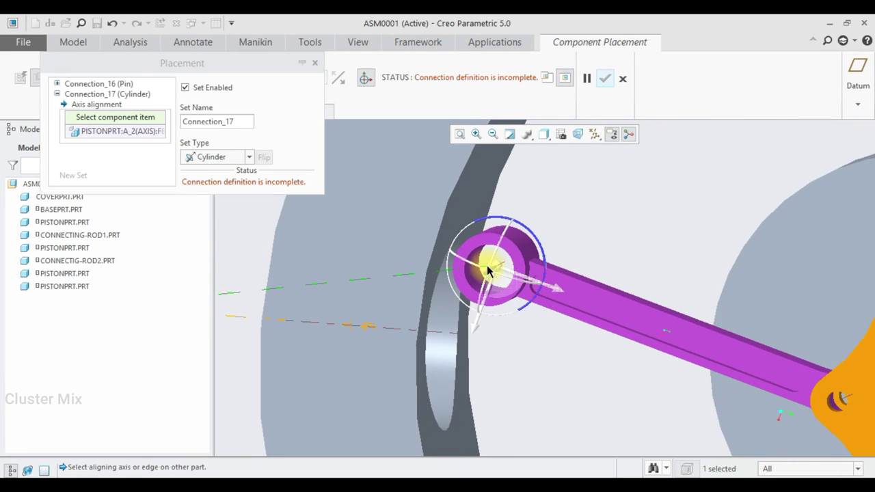
{"action": "scroll", "coordinate": [496, 270], "scroll_direction": "up", "scroll_amount": 2}
{"action": "left_click", "coordinate": [528, 267]}
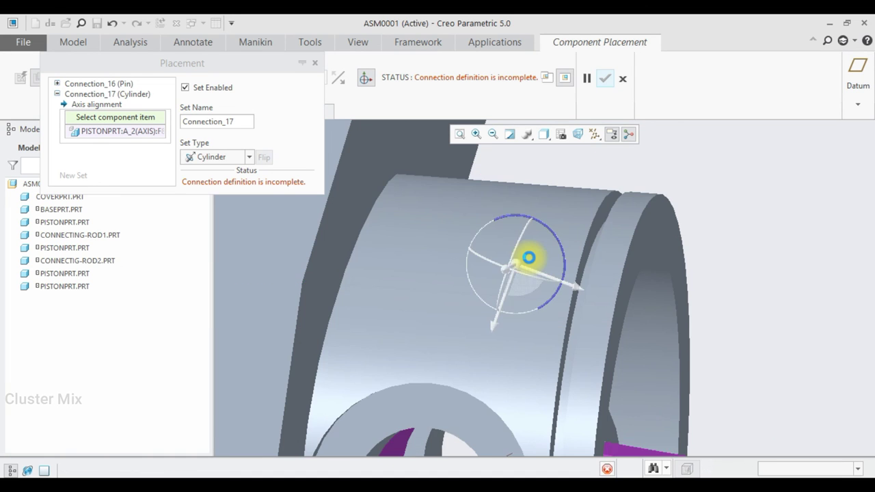
{"action": "mouse_move", "coordinate": [527, 267]}
{"action": "middle_mouse_down"}
{"action": "mouse_move", "coordinate": [524, 239]}
{"action": "mouse_move", "coordinate": [518, 244]}
{"action": "middle_mouse_up"}
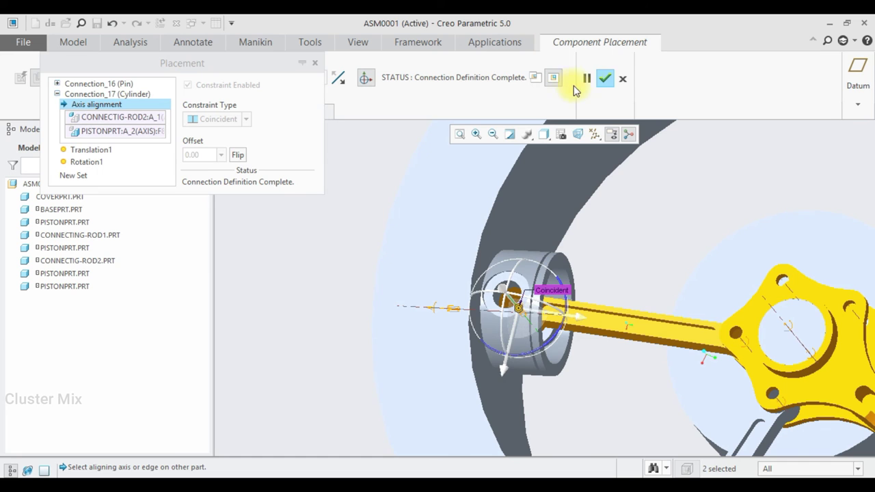
{"action": "left_click", "coordinate": [606, 80]}
Load another connecting rod into the assembly.
{"action": "mouse_move", "coordinate": [381, 254]}
{"action": "middle_mouse_down"}
{"action": "mouse_move", "coordinate": [591, 264]}
{"action": "mouse_move", "coordinate": [623, 253]}
{"action": "mouse_move", "coordinate": [569, 281]}
{"action": "mouse_move", "coordinate": [611, 250]}
{"action": "mouse_move", "coordinate": [643, 249]}
{"action": "mouse_move", "coordinate": [610, 269]}
{"action": "middle_mouse_up"}
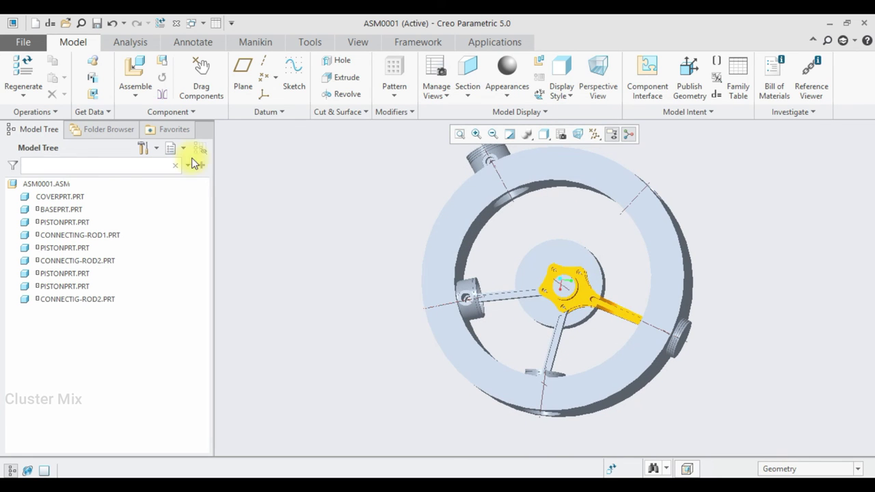
{"action": "left_click", "coordinate": [139, 71]}
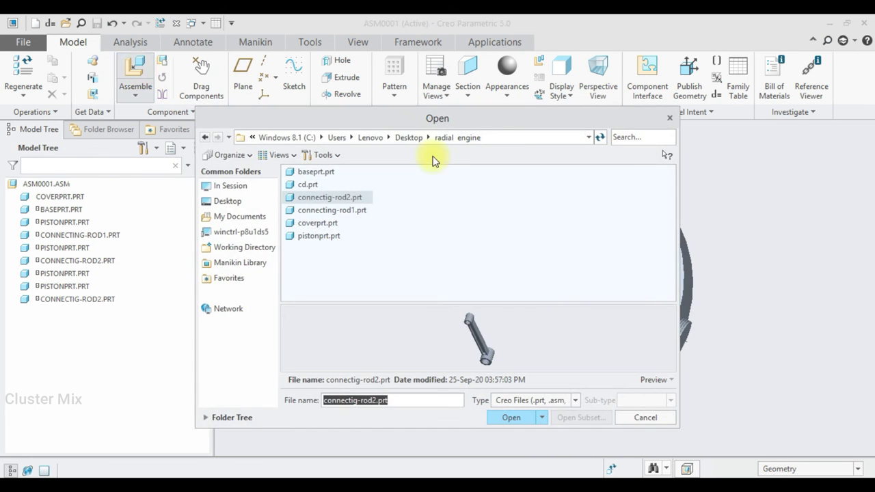
{"action": "left_click", "coordinate": [509, 419]}
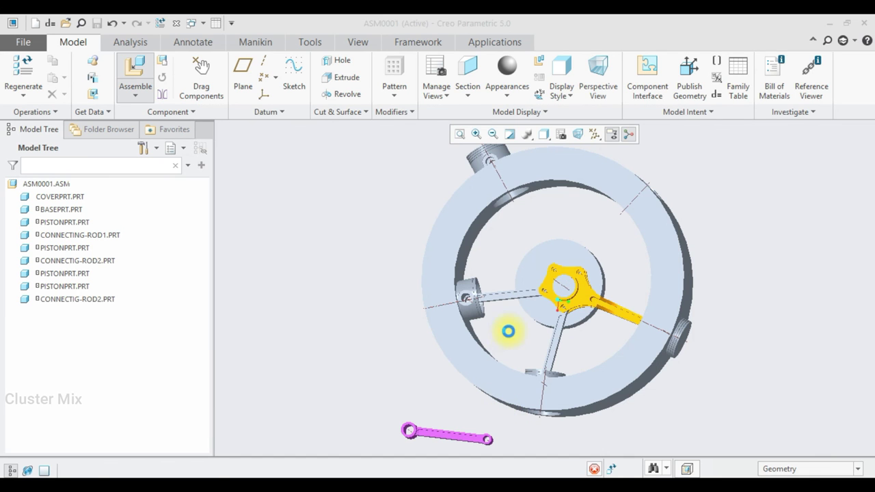
{"action": "middle_click_drag", "start_coordinate": [485, 351], "coordinate": [427, 342]}
{"action": "scroll", "coordinate": [427, 341], "scroll_direction": "down", "scroll_amount": 3}
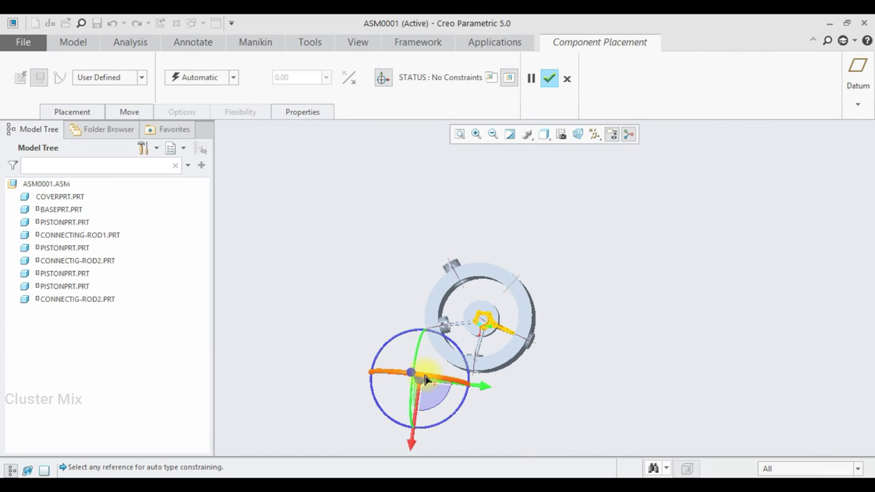
{"action": "scroll", "coordinate": [396, 412], "scroll_direction": "up", "scroll_amount": 3}
{"action": "scroll", "coordinate": [396, 413], "scroll_direction": "up", "scroll_amount": 2}
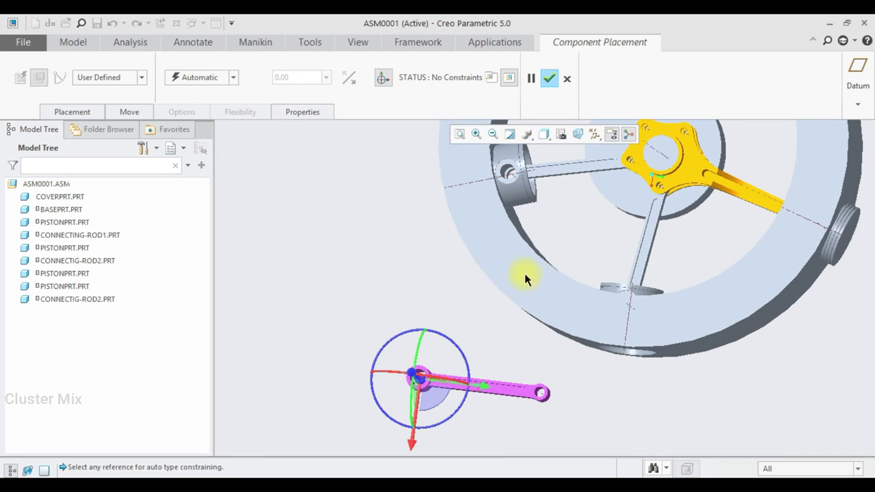
{"action": "mouse_move", "coordinate": [594, 195]}
{"action": "middle_mouse_down"}
{"action": "mouse_move", "coordinate": [595, 182]}
{"action": "mouse_move", "coordinate": [654, 172]}
{"action": "mouse_move", "coordinate": [602, 184]}
{"action": "mouse_move", "coordinate": [610, 221]}
{"action": "mouse_move", "coordinate": [590, 218]}
{"action": "mouse_move", "coordinate": [595, 182]}
{"action": "mouse_move", "coordinate": [581, 171]}
{"action": "mouse_move", "coordinate": [560, 258]}
{"action": "middle_mouse_up"}
Reference the rod's end hole and revert its Distance constraint to Automatic.
{"action": "scroll", "coordinate": [502, 376], "scroll_direction": "up", "scroll_amount": 3}
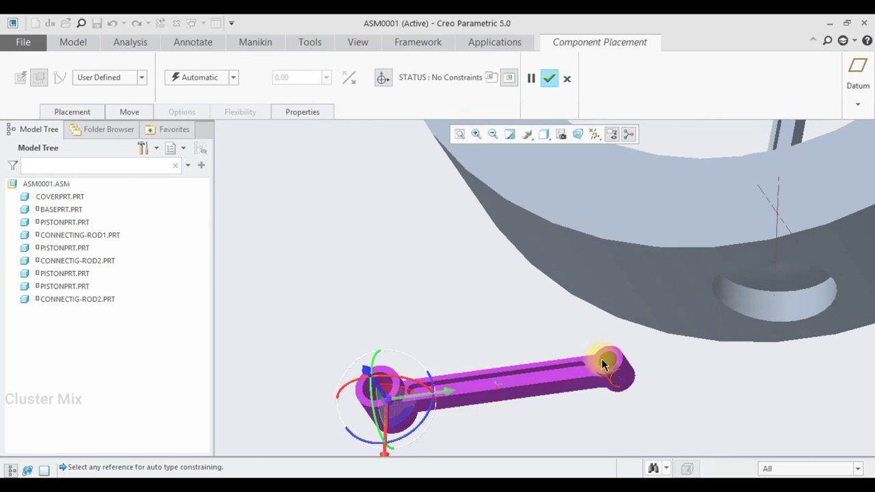
{"action": "scroll", "coordinate": [609, 358], "scroll_direction": "up", "scroll_amount": 5}
{"action": "scroll", "coordinate": [597, 380], "scroll_direction": "down", "scroll_amount": 3}
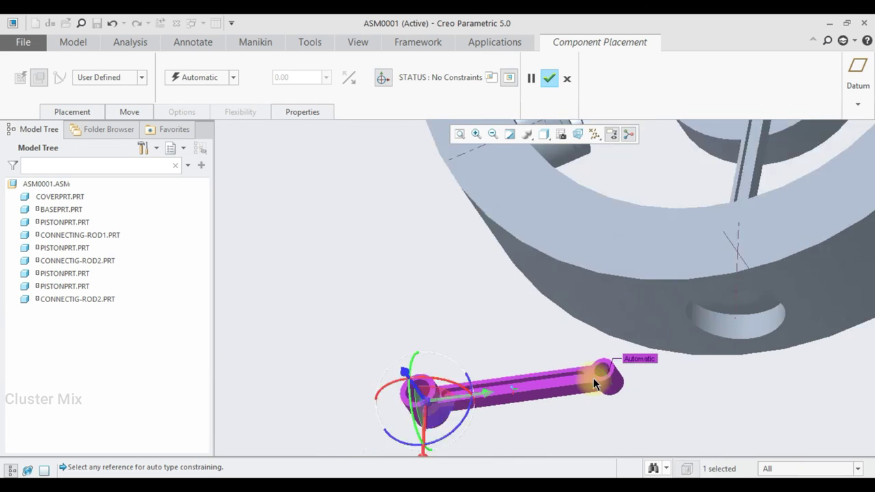
{"action": "scroll", "coordinate": [593, 378], "scroll_direction": "down", "scroll_amount": 2}
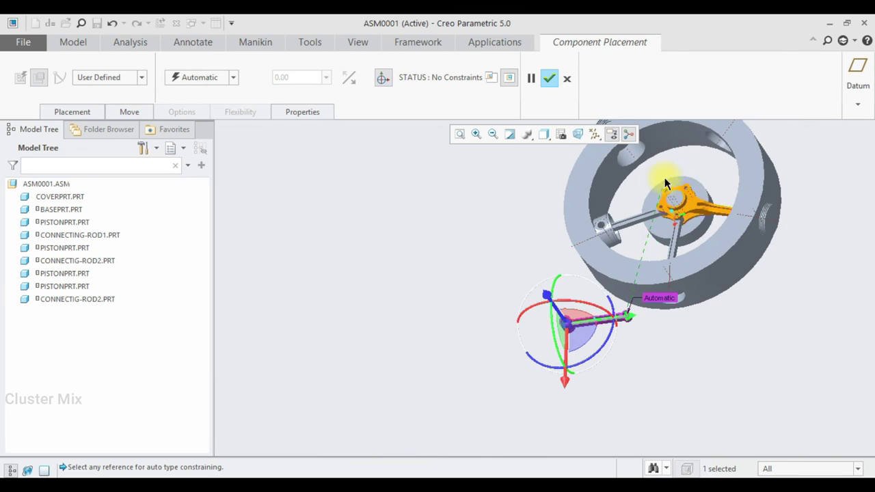
{"action": "scroll", "coordinate": [665, 185], "scroll_direction": "up", "scroll_amount": 3}
{"action": "scroll", "coordinate": [661, 218], "scroll_direction": "up", "scroll_amount": 2}
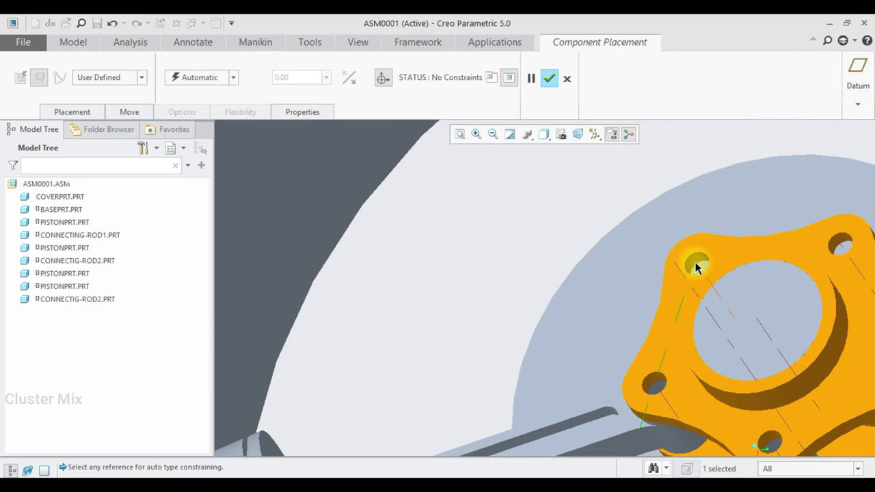
{"action": "left_click", "coordinate": [698, 263]}
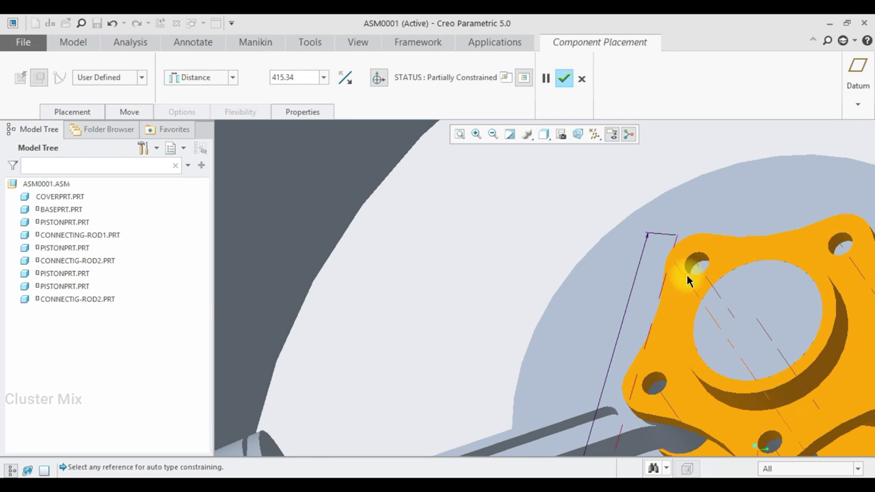
{"action": "left_click", "coordinate": [126, 79]}
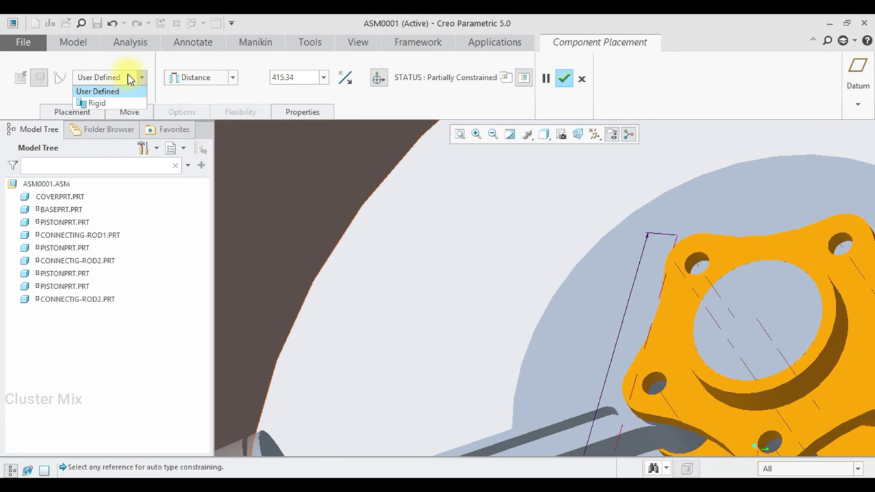
{"action": "left_click", "coordinate": [130, 78]}
{"action": "left_click", "coordinate": [436, 144]}
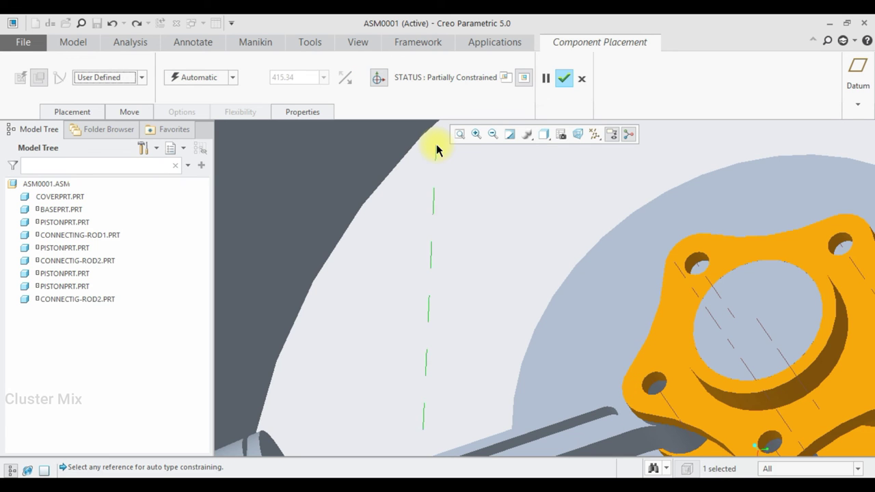
{"action": "left_click", "coordinate": [140, 78]}
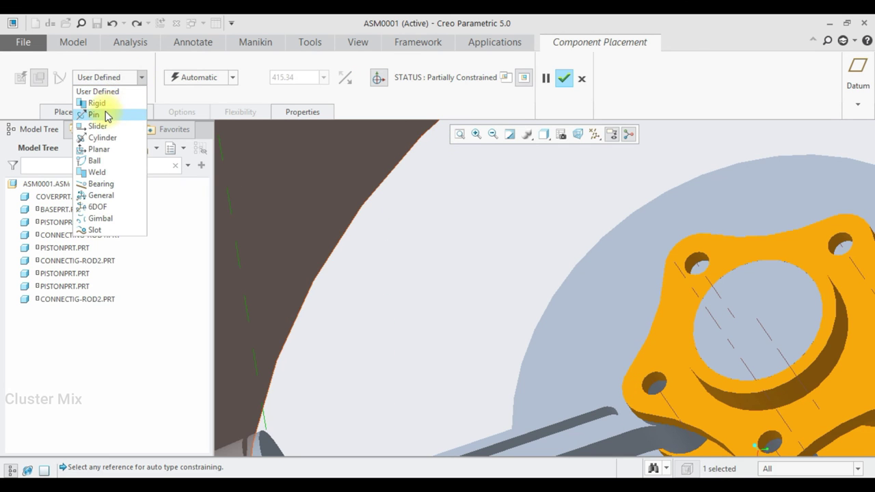
Make it a Pin joint aligning the rod's end-hole axis with the master rod's hole axis.
{"action": "left_click", "coordinate": [107, 113]}
{"action": "scroll", "coordinate": [665, 252], "scroll_direction": "up", "scroll_amount": 5}
{"action": "scroll", "coordinate": [545, 291], "scroll_direction": "up", "scroll_amount": 3}
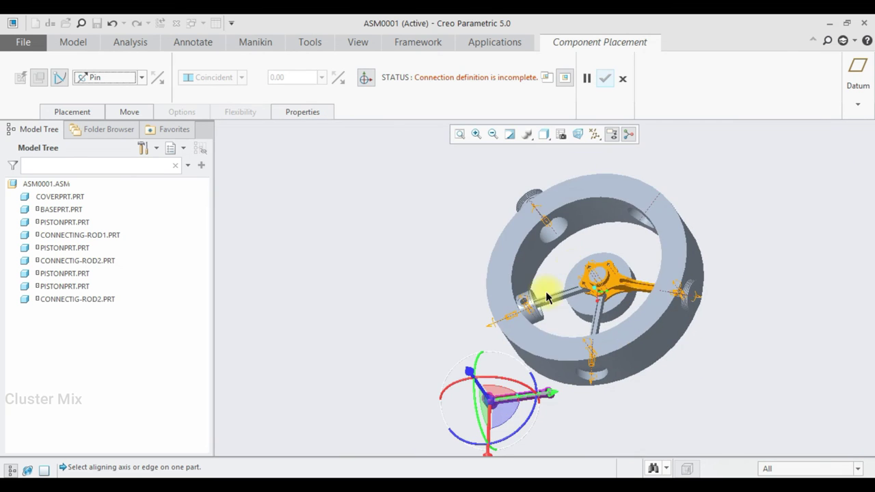
{"action": "scroll", "coordinate": [505, 412], "scroll_direction": "down", "scroll_amount": 3}
{"action": "scroll", "coordinate": [465, 370], "scroll_direction": "down", "scroll_amount": 2}
{"action": "scroll", "coordinate": [595, 368], "scroll_direction": "up", "scroll_amount": 1}
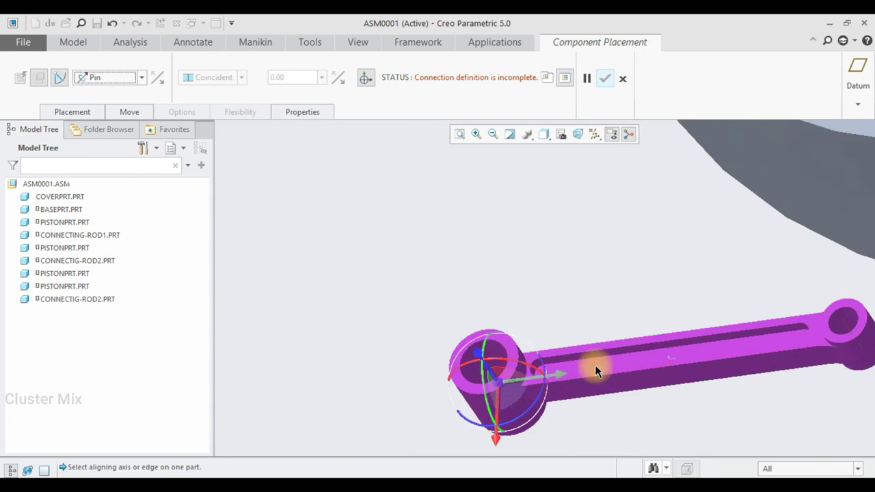
{"action": "scroll", "coordinate": [786, 338], "scroll_direction": "up", "scroll_amount": 1}
{"action": "scroll", "coordinate": [752, 339], "scroll_direction": "down", "scroll_amount": 1}
{"action": "scroll", "coordinate": [705, 349], "scroll_direction": "down", "scroll_amount": 1}
{"action": "left_click", "coordinate": [692, 360]}
{"action": "scroll", "coordinate": [642, 379], "scroll_direction": "up", "scroll_amount": 3}
{"action": "scroll", "coordinate": [664, 306], "scroll_direction": "up", "scroll_amount": 2}
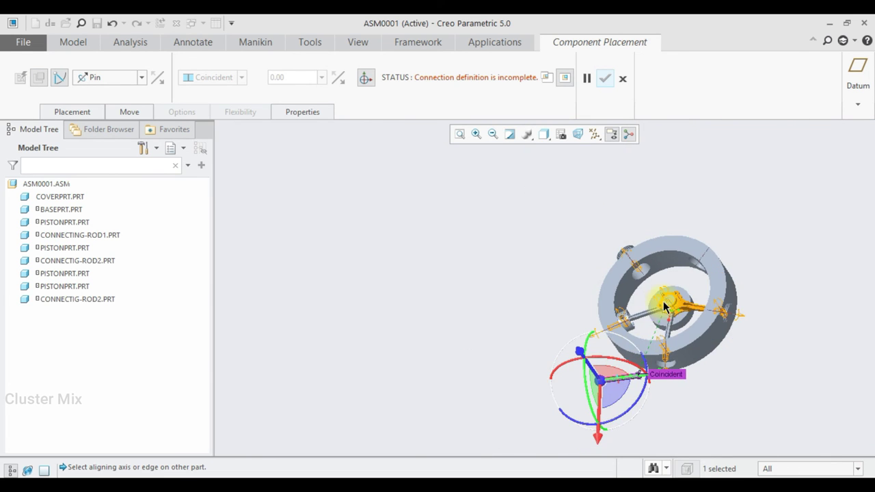
{"action": "scroll", "coordinate": [663, 305], "scroll_direction": "down", "scroll_amount": 2}
{"action": "scroll", "coordinate": [660, 296], "scroll_direction": "down", "scroll_amount": 3}
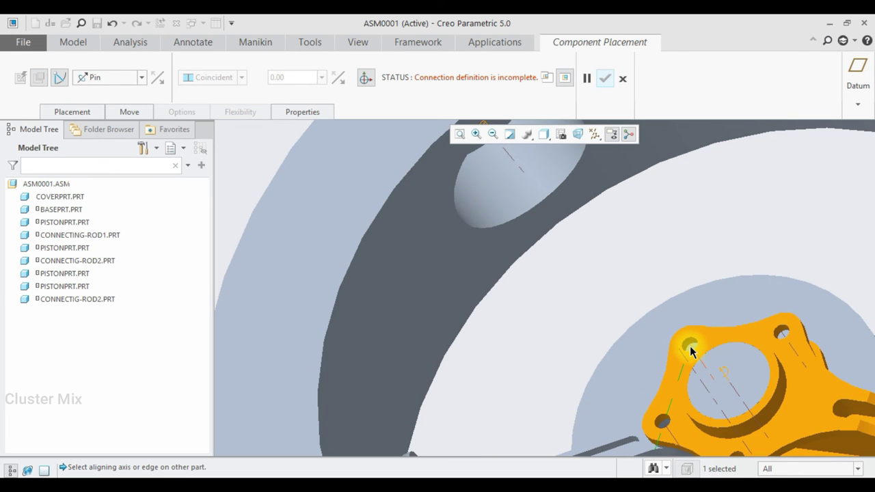
{"action": "scroll", "coordinate": [691, 345], "scroll_direction": "down", "scroll_amount": 2}
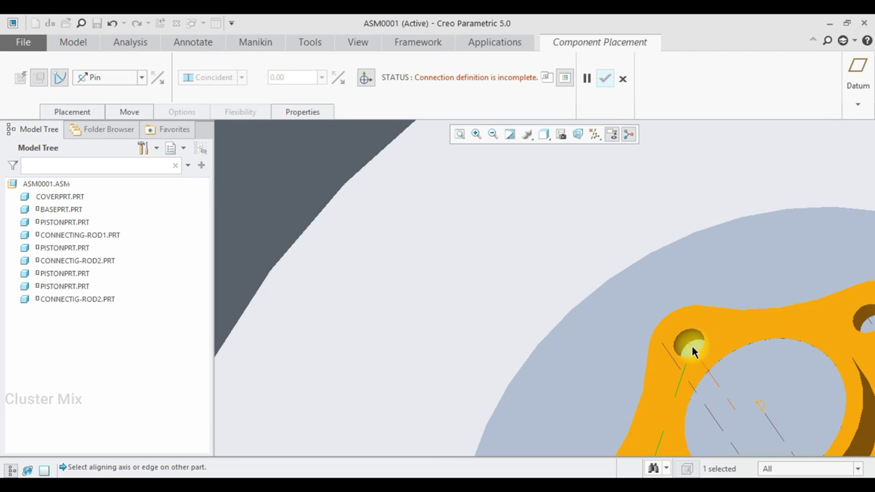
{"action": "left_click", "coordinate": [692, 346]}
Pick the mating surface underneath to fully define the pin connection.
{"action": "scroll", "coordinate": [691, 345], "scroll_direction": "up", "scroll_amount": 2}
{"action": "mouse_move", "coordinate": [677, 331]}
{"action": "middle_mouse_down"}
{"action": "mouse_move", "coordinate": [664, 278]}
{"action": "mouse_move", "coordinate": [644, 260]}
{"action": "mouse_move", "coordinate": [606, 288]}
{"action": "mouse_move", "coordinate": [561, 269]}
{"action": "mouse_move", "coordinate": [573, 236]}
{"action": "middle_mouse_up"}
{"action": "mouse_move", "coordinate": [773, 381]}
{"action": "middle_mouse_down"}
{"action": "mouse_move", "coordinate": [736, 397]}
{"action": "mouse_move", "coordinate": [748, 383]}
{"action": "mouse_move", "coordinate": [754, 399]}
{"action": "middle_mouse_up"}
{"action": "scroll", "coordinate": [754, 399], "scroll_direction": "down", "scroll_amount": 3}
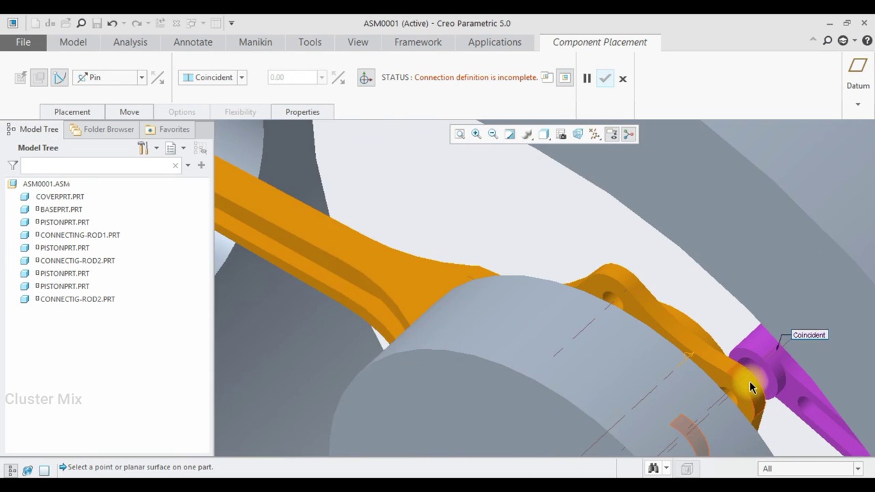
{"action": "scroll", "coordinate": [752, 385], "scroll_direction": "down", "scroll_amount": 2}
{"action": "scroll", "coordinate": [747, 347], "scroll_direction": "up", "scroll_amount": 3}
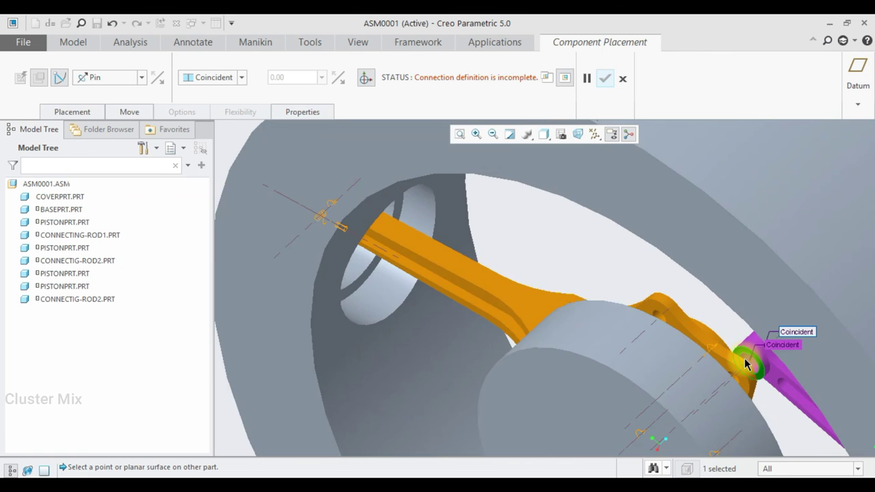
{"action": "mouse_move", "coordinate": [748, 356]}
{"action": "middle_mouse_down"}
{"action": "mouse_move", "coordinate": [679, 368]}
{"action": "mouse_move", "coordinate": [635, 401]}
{"action": "mouse_move", "coordinate": [567, 396]}
{"action": "mouse_move", "coordinate": [527, 383]}
{"action": "mouse_move", "coordinate": [465, 422]}
{"action": "mouse_move", "coordinate": [500, 434]}
{"action": "mouse_move", "coordinate": [493, 430]}
{"action": "middle_mouse_up"}
{"action": "left_click", "coordinate": [563, 393]}
{"action": "scroll", "coordinate": [561, 407], "scroll_direction": "up", "scroll_amount": 3}
{"action": "left_click", "coordinate": [72, 112]}
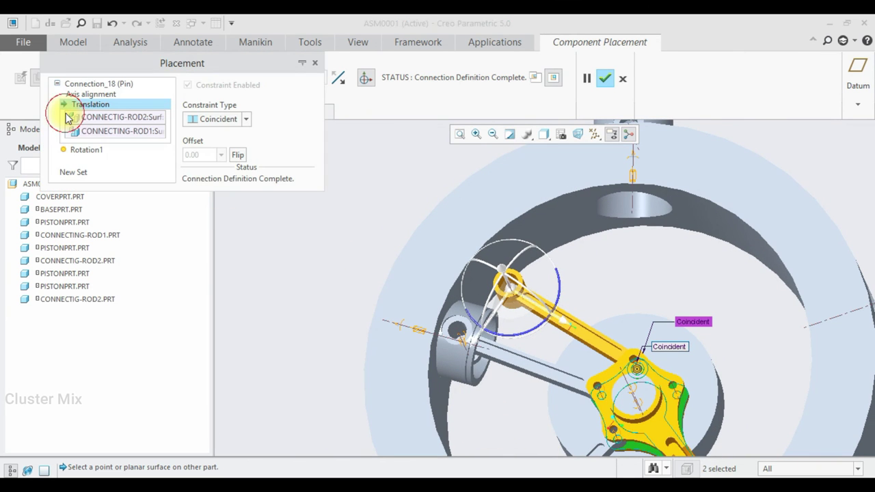
Add a second connection set to the rod as a Cylinder joint.
{"action": "left_click", "coordinate": [69, 174]}
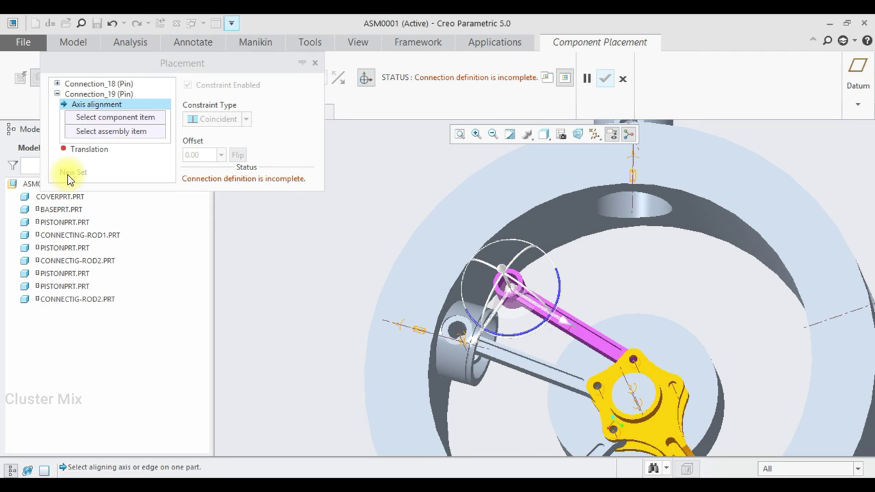
{"action": "left_click", "coordinate": [110, 94]}
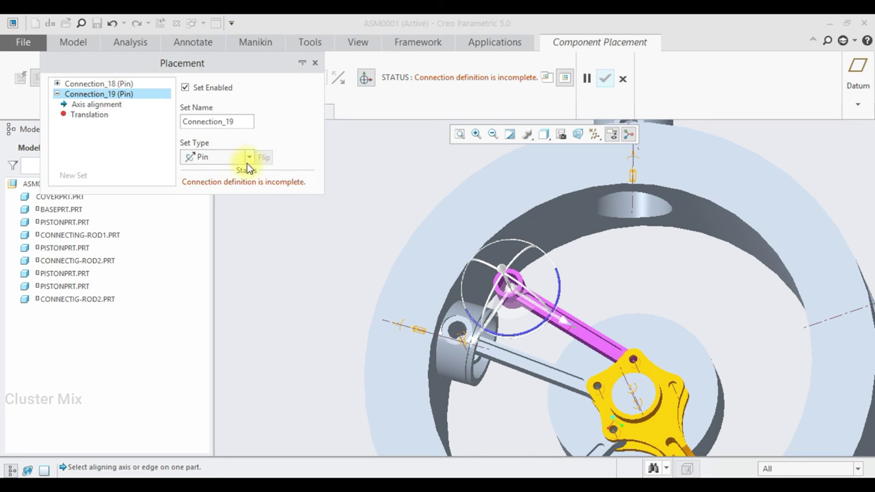
{"action": "left_click", "coordinate": [248, 167]}
{"action": "left_click", "coordinate": [216, 206]}
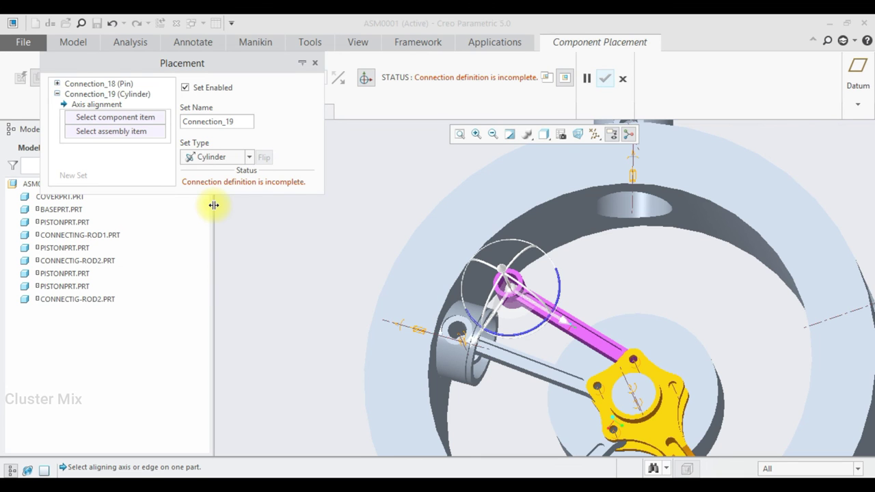
{"action": "middle_click_drag", "start_coordinate": [410, 274], "coordinate": [645, 202]}
{"action": "scroll", "coordinate": [645, 202], "scroll_direction": "up", "scroll_amount": 3}
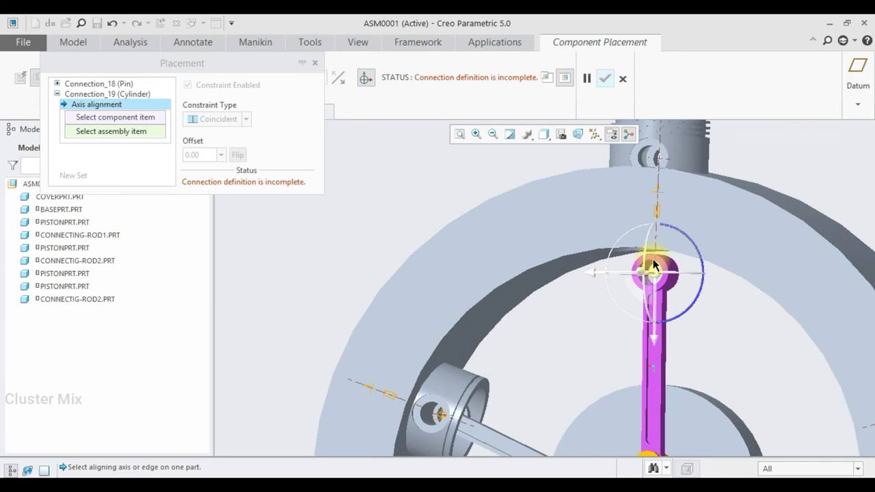
{"action": "scroll", "coordinate": [653, 265], "scroll_direction": "down", "scroll_amount": 2}
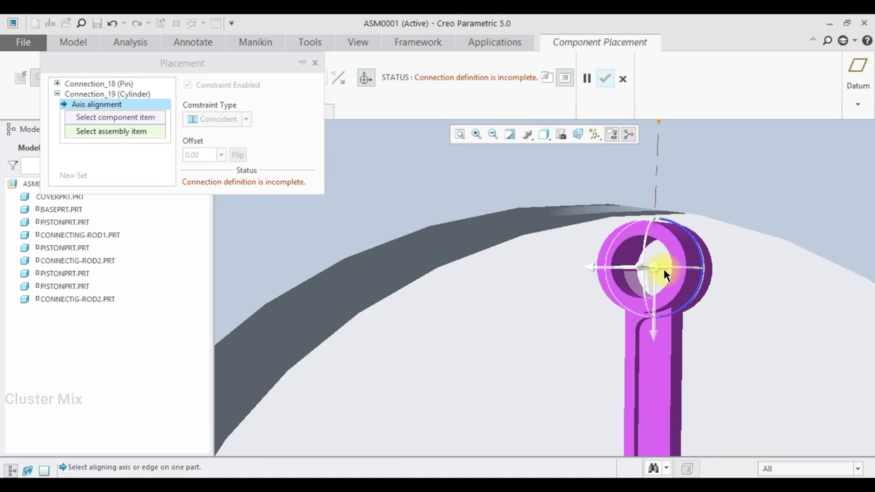
{"action": "scroll", "coordinate": [664, 274], "scroll_direction": "down", "scroll_amount": 2}
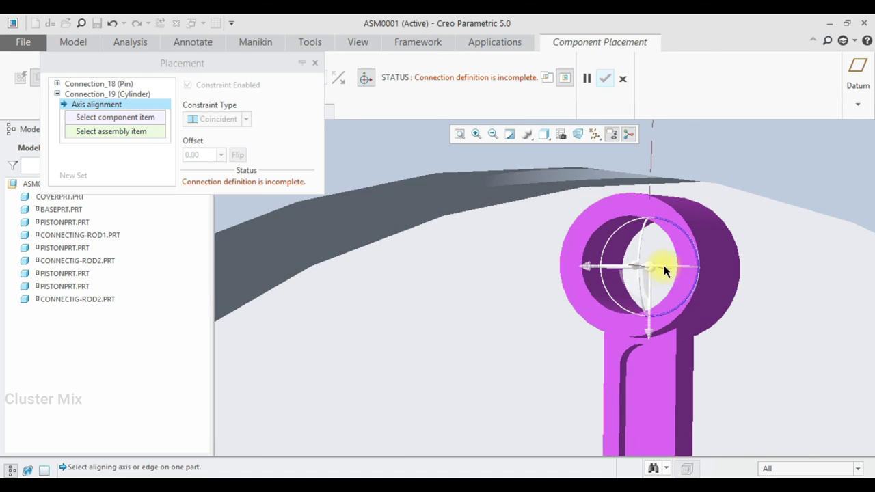
{"action": "scroll", "coordinate": [664, 272], "scroll_direction": "down", "scroll_amount": 3}
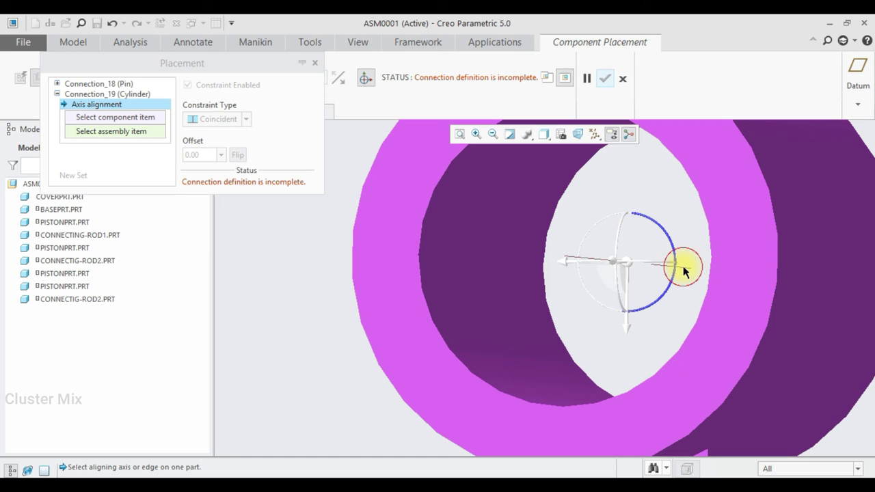
Align the rod's upper-eye axis with the top piston's axis A_2 and confirm the rod.
{"action": "left_click", "coordinate": [106, 104]}
{"action": "left_click", "coordinate": [110, 120]}
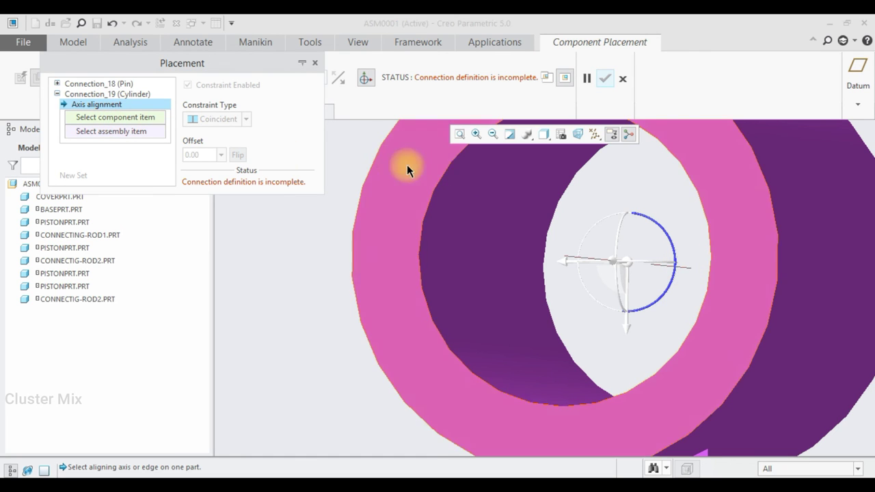
{"action": "left_click", "coordinate": [681, 264]}
{"action": "scroll", "coordinate": [667, 281], "scroll_direction": "up", "scroll_amount": 4}
{"action": "scroll", "coordinate": [664, 246], "scroll_direction": "up", "scroll_amount": 3}
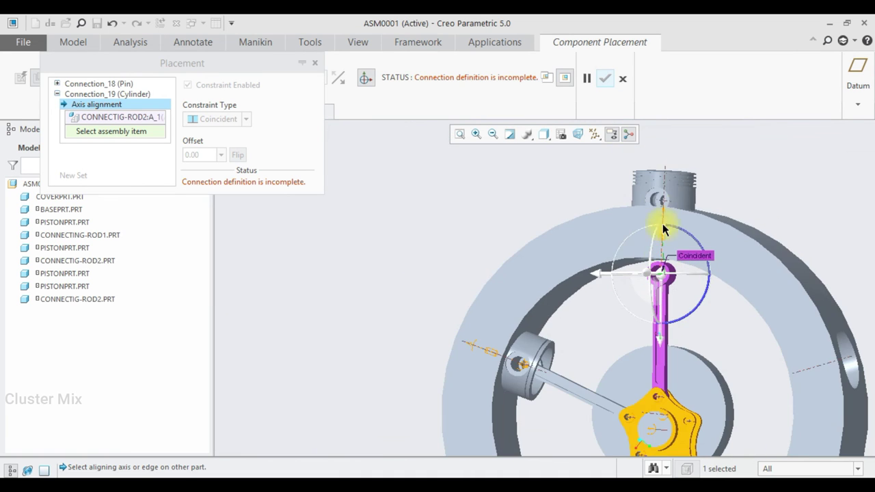
{"action": "scroll", "coordinate": [660, 209], "scroll_direction": "down", "scroll_amount": 3}
{"action": "scroll", "coordinate": [667, 202], "scroll_direction": "down", "scroll_amount": 3}
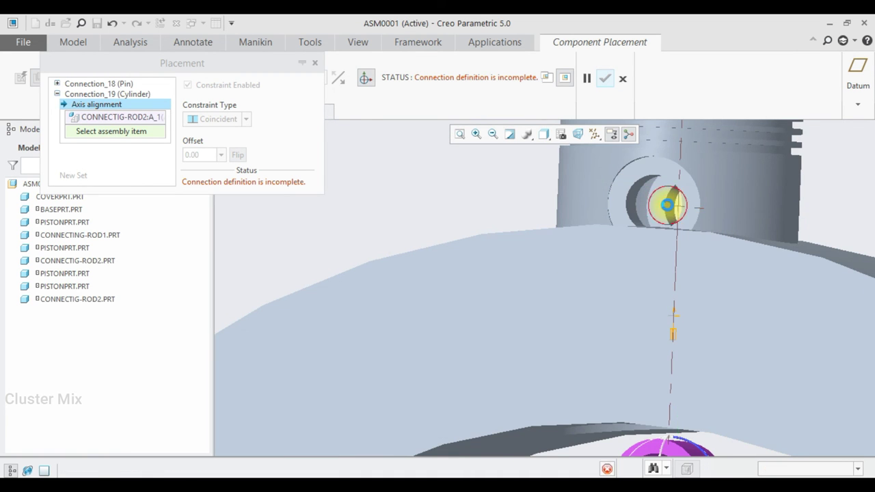
{"action": "left_click", "coordinate": [670, 209]}
{"action": "scroll", "coordinate": [585, 241], "scroll_direction": "up", "scroll_amount": 2}
{"action": "scroll", "coordinate": [595, 270], "scroll_direction": "up", "scroll_amount": 2}
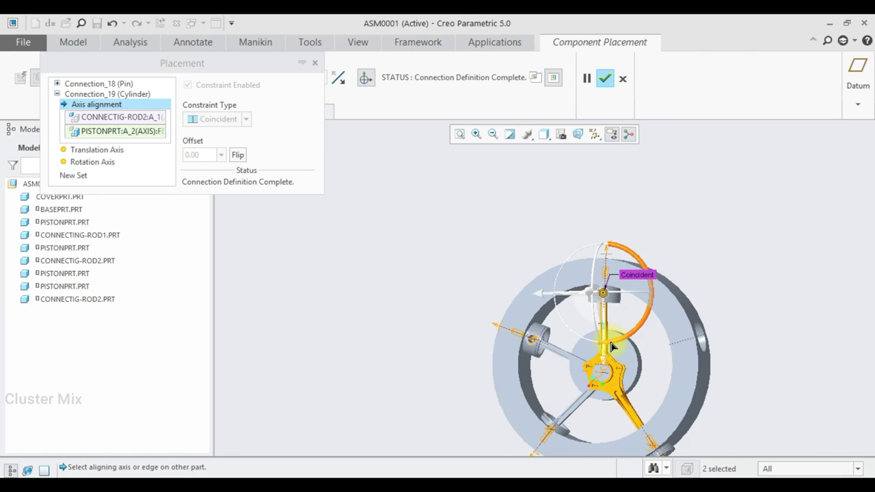
{"action": "scroll", "coordinate": [582, 226], "scroll_direction": "down", "scroll_amount": 2}
{"action": "left_click", "coordinate": [606, 79]}
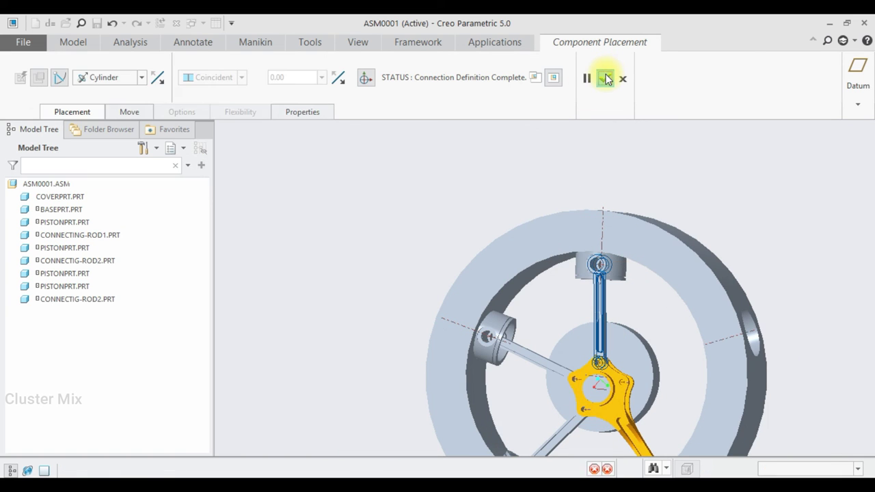
Insert another pistonprt.prt into the radial engine assembly.
{"action": "scroll", "coordinate": [710, 243], "scroll_direction": "up", "scroll_amount": 2}
{"action": "mouse_move", "coordinate": [710, 242]}
{"action": "middle_mouse_down"}
{"action": "mouse_move", "coordinate": [744, 225]}
{"action": "mouse_move", "coordinate": [684, 268]}
{"action": "middle_mouse_up"}
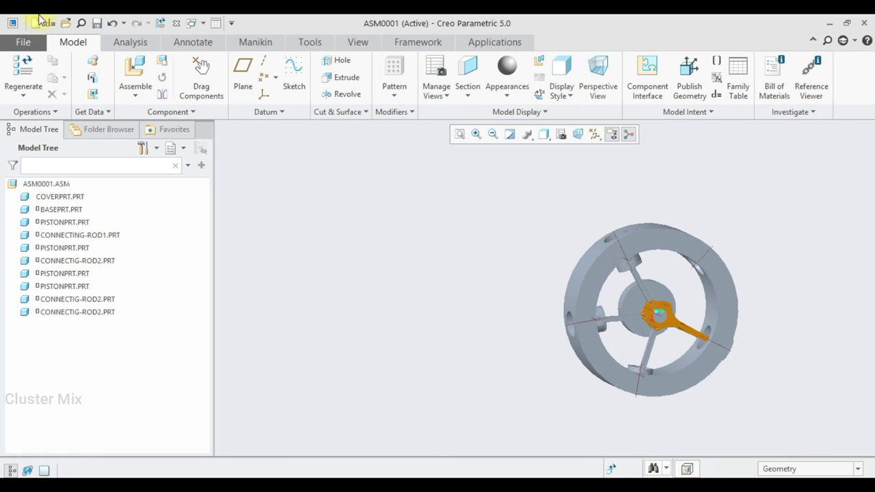
{"action": "left_click", "coordinate": [134, 68]}
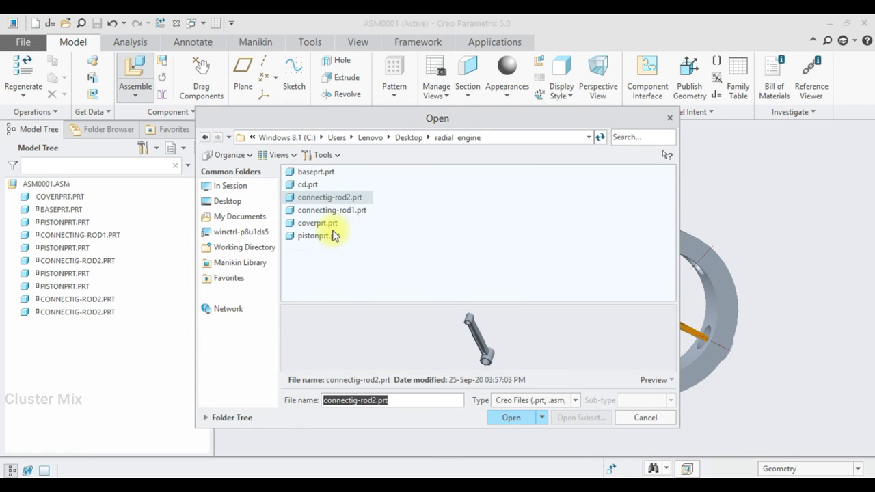
{"action": "left_click", "coordinate": [319, 236]}
{"action": "left_click", "coordinate": [513, 418]}
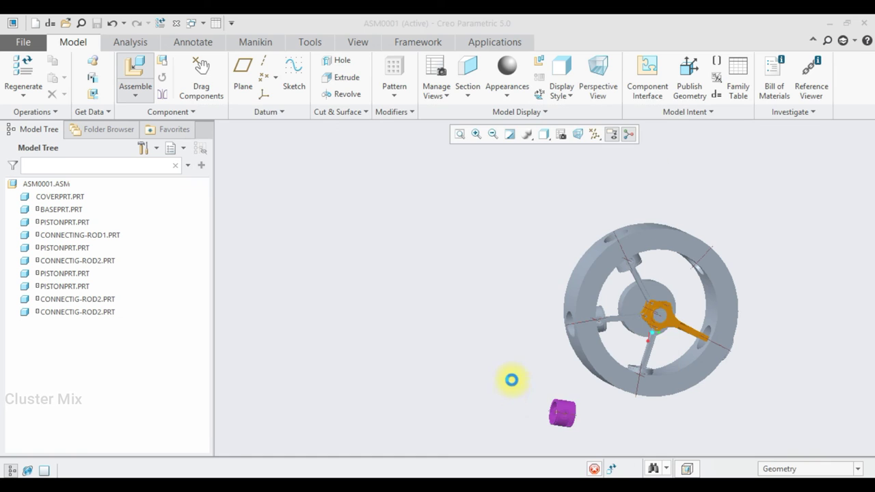
{"action": "scroll", "coordinate": [571, 421], "scroll_direction": "down", "scroll_amount": 4}
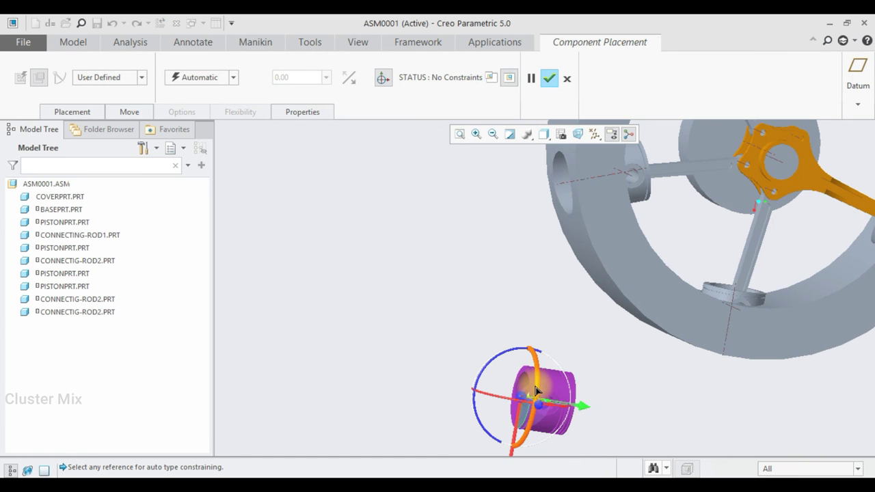
{"action": "scroll", "coordinate": [546, 386], "scroll_direction": "up", "scroll_amount": 3}
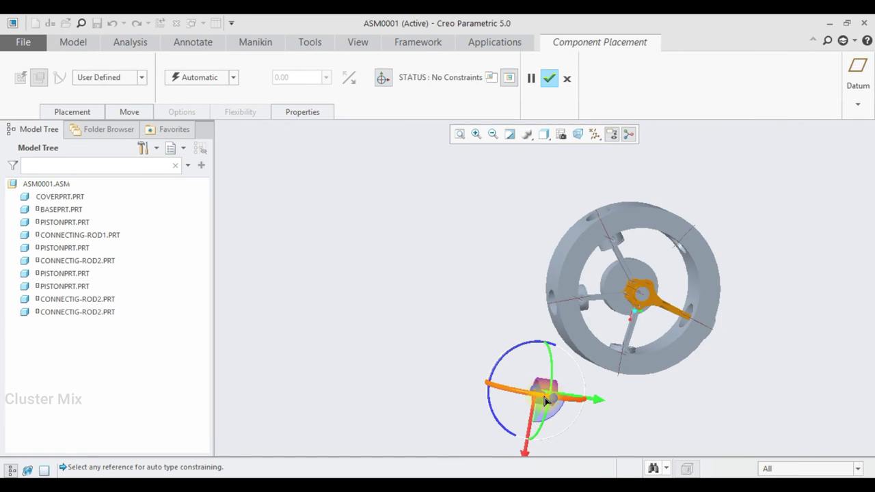
{"action": "middle_click_drag", "start_coordinate": [545, 386], "coordinate": [545, 404]}
{"action": "scroll", "coordinate": [546, 403], "scroll_direction": "down", "scroll_amount": 3}
{"action": "mouse_move", "coordinate": [546, 404]}
{"action": "left_mouse_down"}
{"action": "mouse_move", "coordinate": [498, 420]}
{"action": "mouse_move", "coordinate": [617, 335]}
{"action": "mouse_move", "coordinate": [559, 475]}
{"action": "left_mouse_up"}
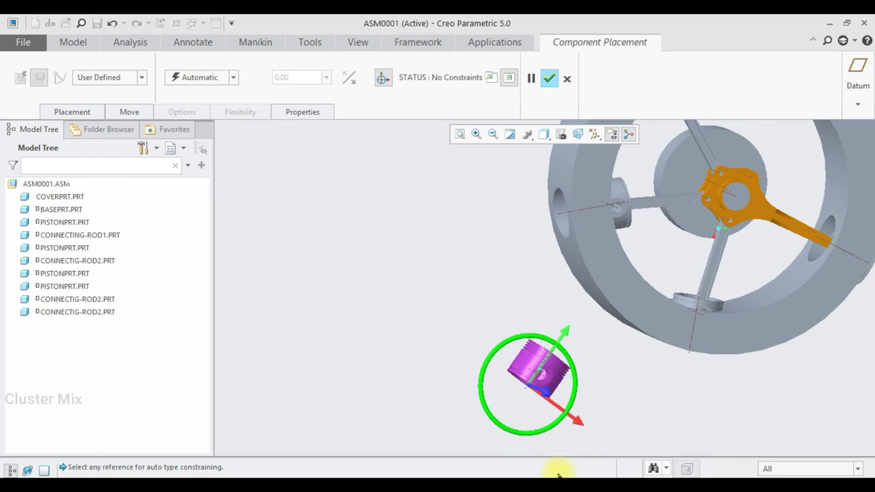
Set the new piston's connection type to Cylinder.
{"action": "scroll", "coordinate": [517, 400], "scroll_direction": "down", "scroll_amount": 2}
{"action": "scroll", "coordinate": [563, 319], "scroll_direction": "down", "scroll_amount": 2}
{"action": "scroll", "coordinate": [567, 337], "scroll_direction": "down", "scroll_amount": 3}
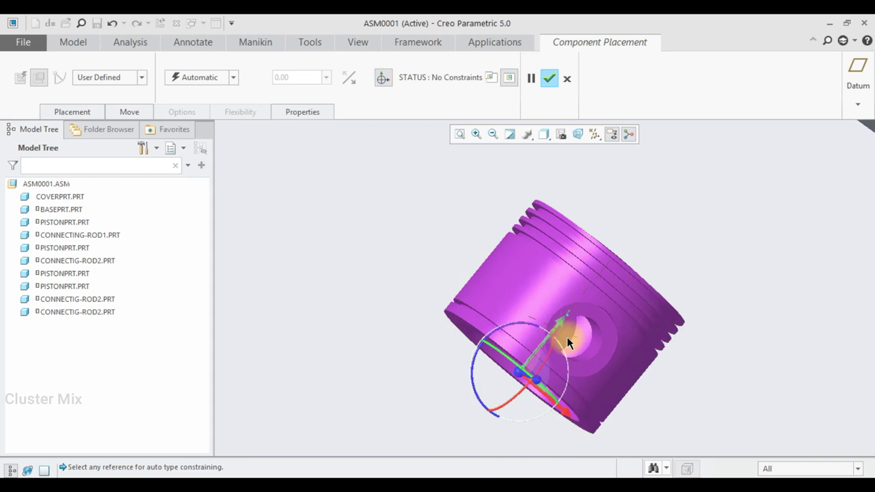
{"action": "scroll", "coordinate": [567, 338], "scroll_direction": "down", "scroll_amount": 1}
{"action": "left_click", "coordinate": [132, 72]}
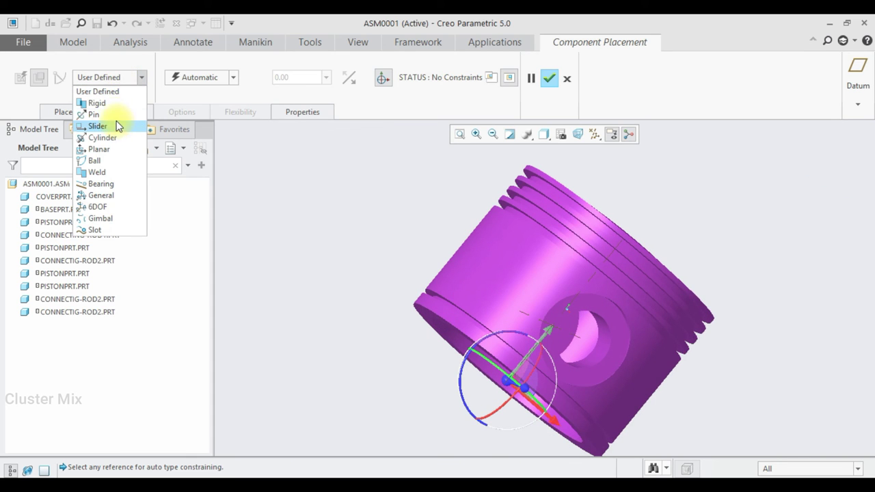
{"action": "left_click", "coordinate": [113, 113]}
{"action": "left_click", "coordinate": [92, 80]}
{"action": "left_click", "coordinate": [102, 136]}
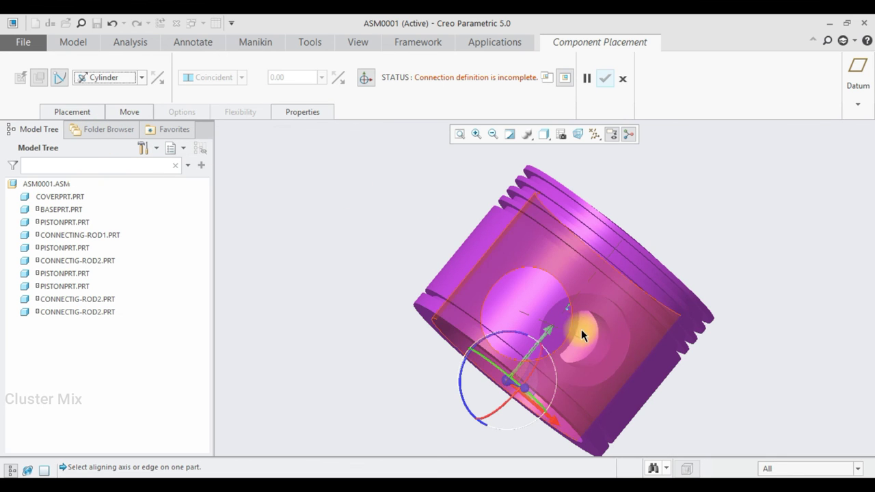
Align the piston with the upper-right bore axis, drag it into place and confirm.
{"action": "scroll", "coordinate": [581, 335], "scroll_direction": "down", "scroll_amount": 3}
{"action": "scroll", "coordinate": [581, 333], "scroll_direction": "down", "scroll_amount": 2}
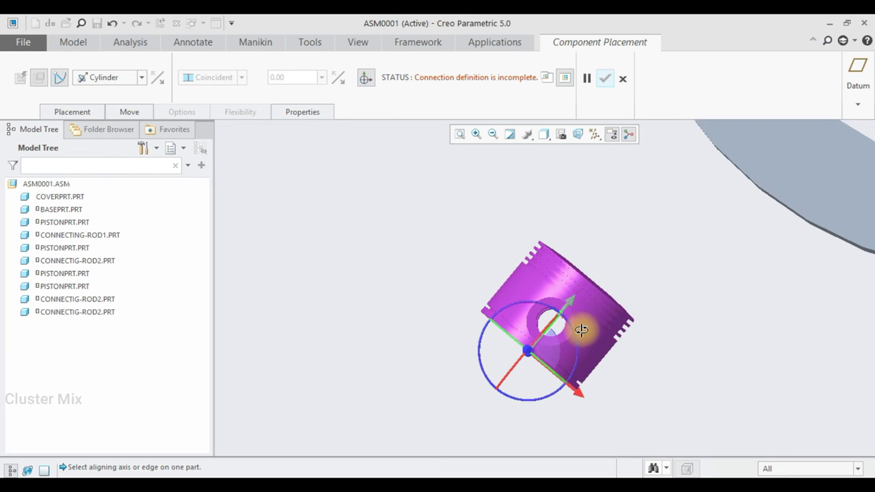
{"action": "scroll", "coordinate": [536, 331], "scroll_direction": "up", "scroll_amount": 3}
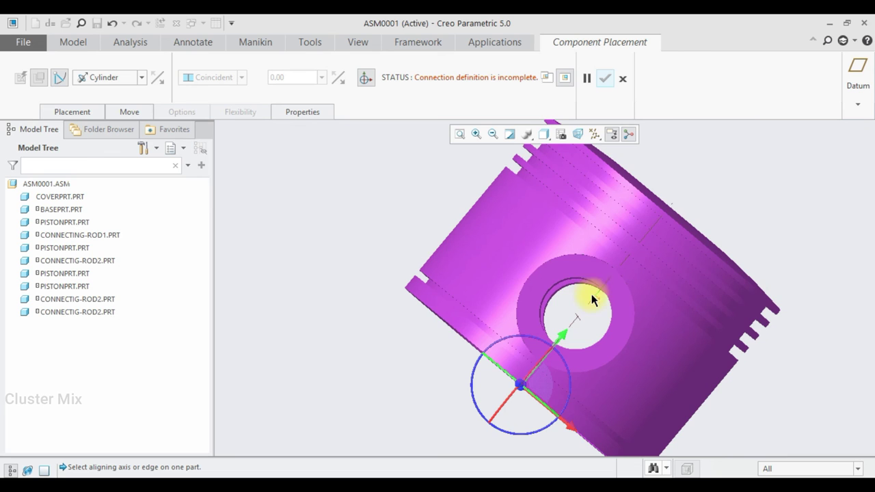
{"action": "scroll", "coordinate": [580, 314], "scroll_direction": "down", "scroll_amount": 3}
{"action": "scroll", "coordinate": [581, 314], "scroll_direction": "down", "scroll_amount": 2}
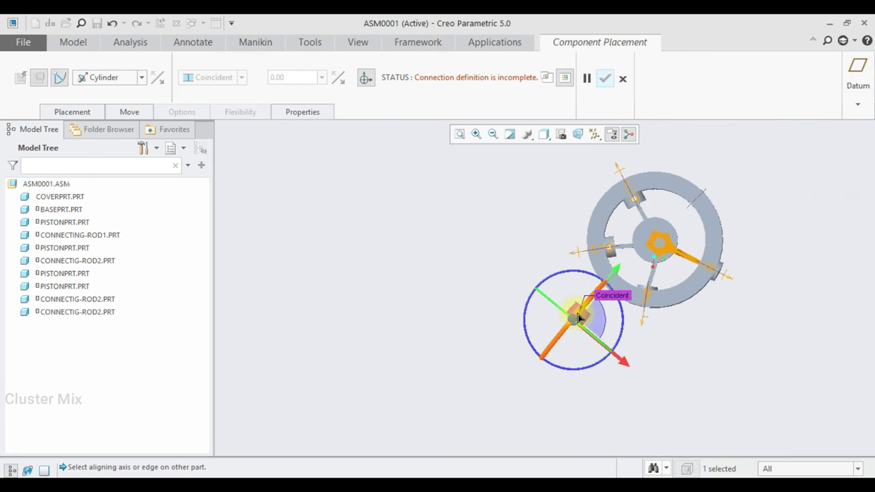
{"action": "scroll", "coordinate": [693, 185], "scroll_direction": "up", "scroll_amount": 2}
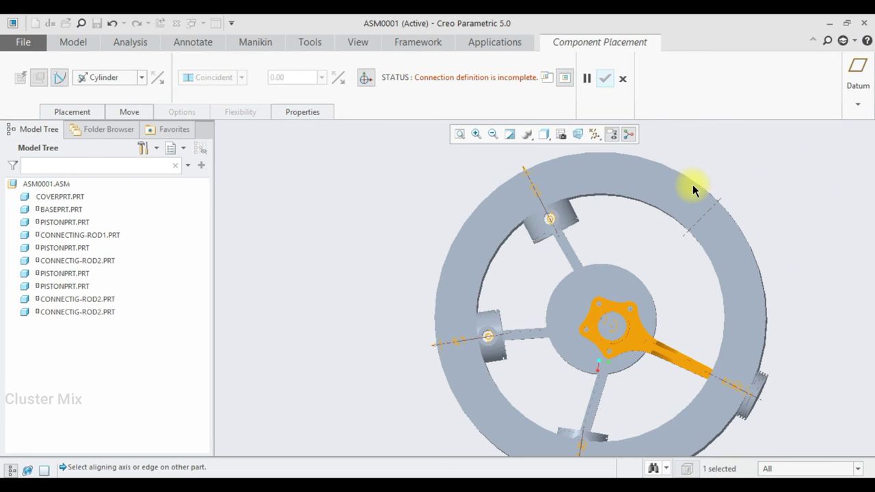
{"action": "left_click", "coordinate": [712, 215]}
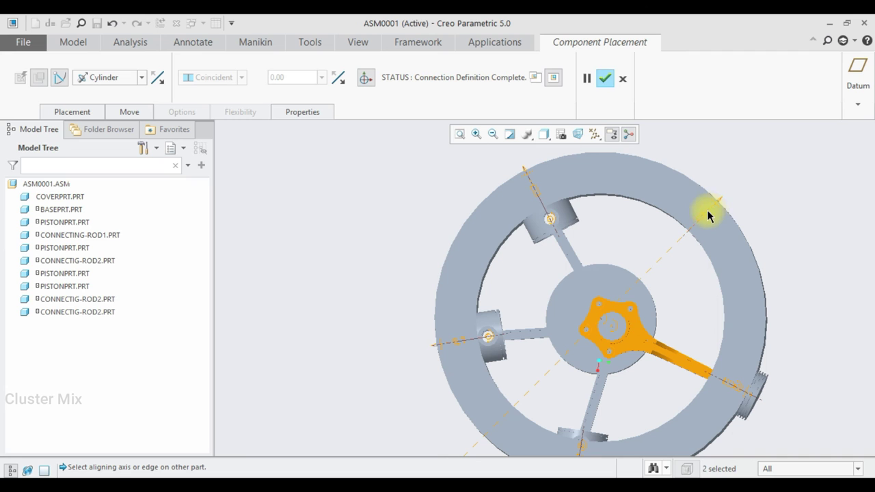
{"action": "scroll", "coordinate": [693, 231], "scroll_direction": "down", "scroll_amount": 3}
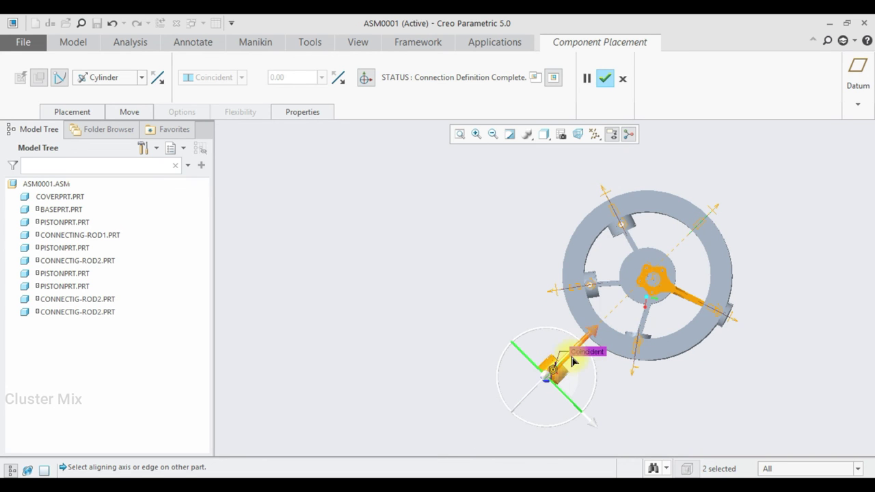
{"action": "left_click_drag", "start_coordinate": [588, 342], "coordinate": [702, 250]}
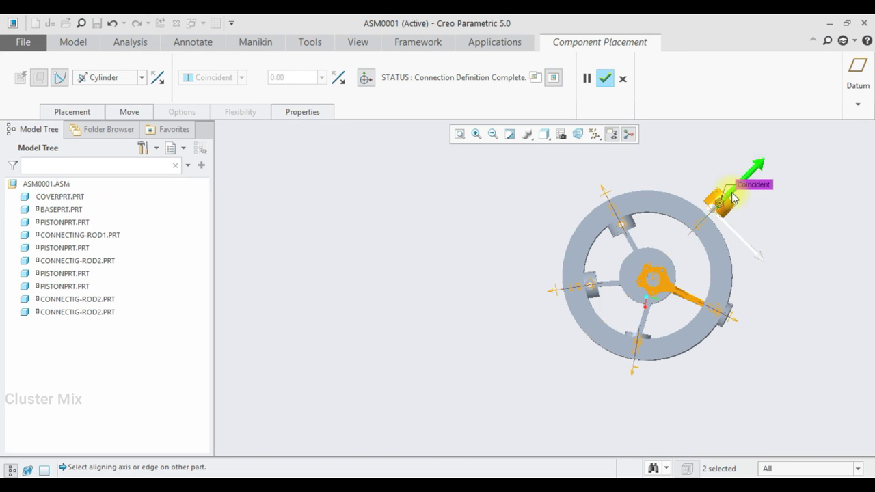
{"action": "mouse_move", "coordinate": [703, 251]}
{"action": "middle_mouse_down"}
{"action": "mouse_move", "coordinate": [684, 251]}
{"action": "mouse_move", "coordinate": [658, 272]}
{"action": "middle_mouse_up"}
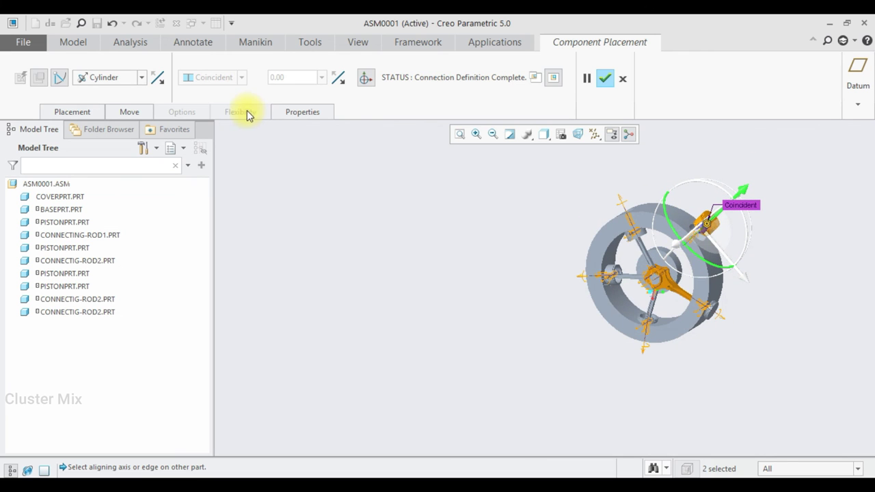
{"action": "left_click", "coordinate": [605, 79]}
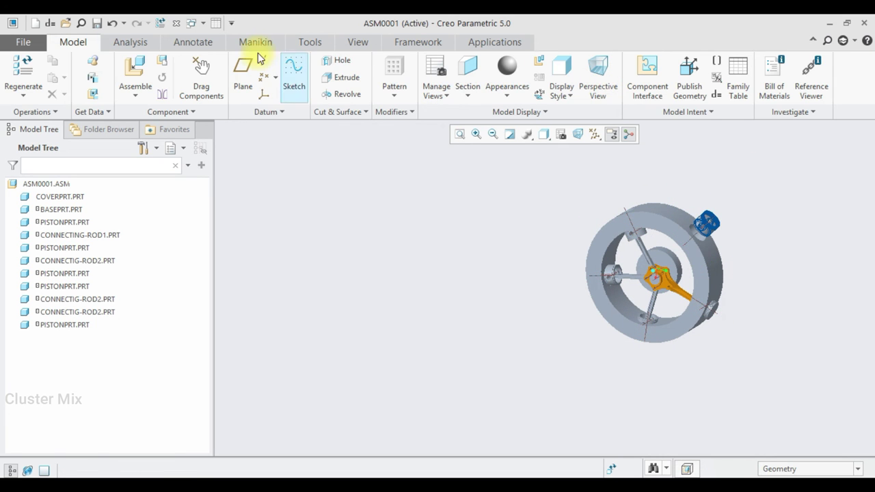
Load the connectig-rod2.prt connecting rod into the assembly.
{"action": "left_click", "coordinate": [137, 74]}
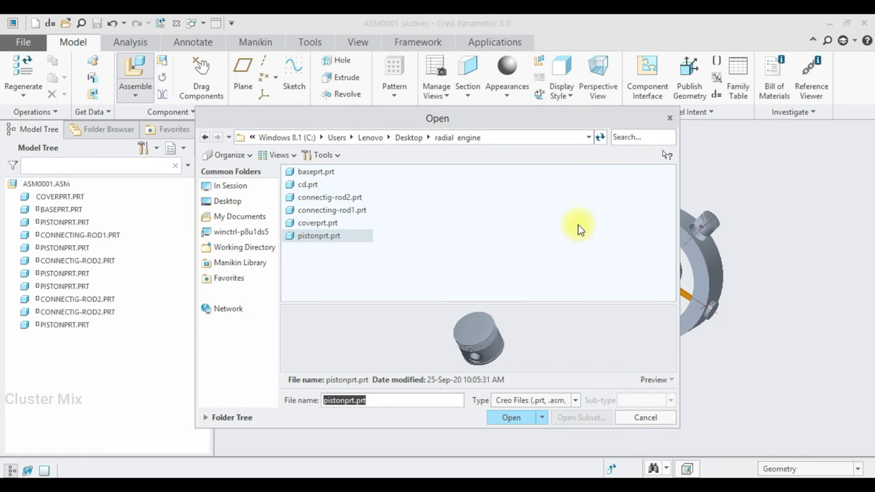
{"action": "left_click", "coordinate": [326, 212]}
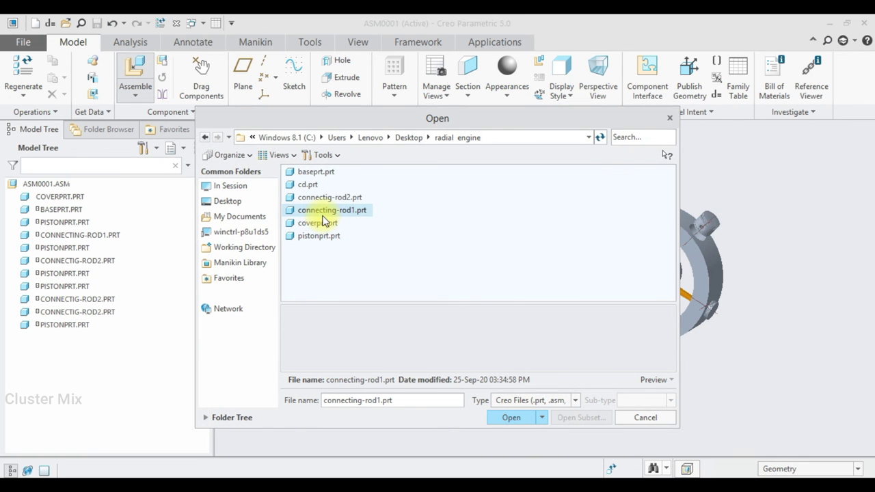
{"action": "left_click", "coordinate": [340, 201]}
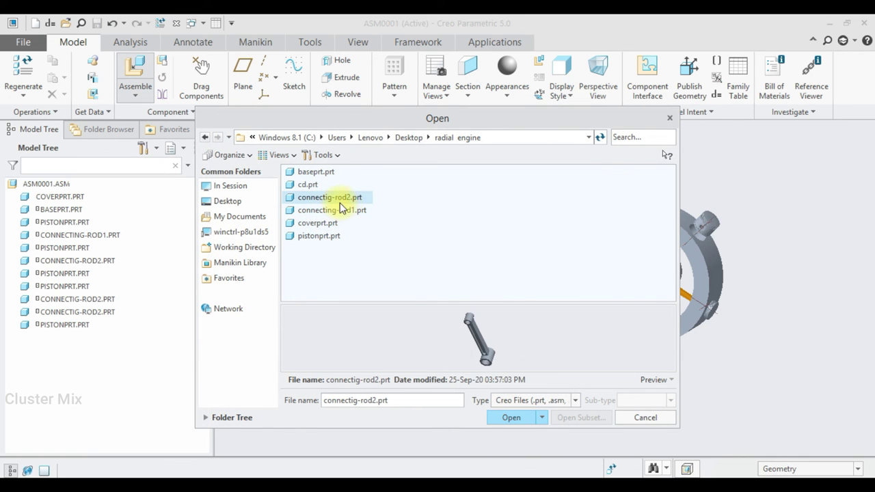
{"action": "left_click", "coordinate": [513, 419]}
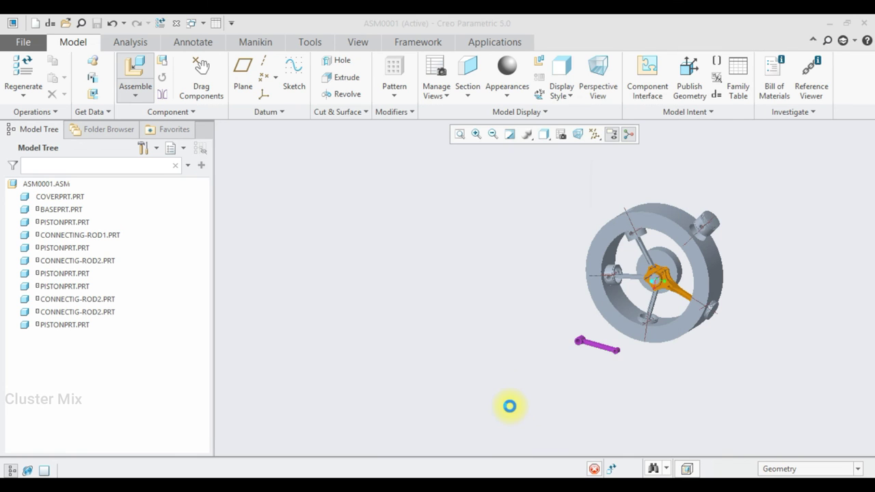
{"action": "scroll", "coordinate": [587, 361], "scroll_direction": "down", "scroll_amount": 5}
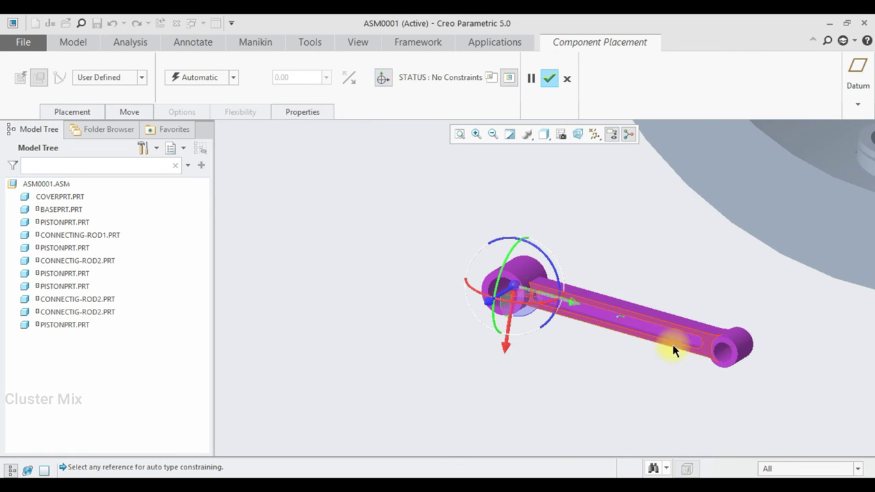
{"action": "scroll", "coordinate": [721, 353], "scroll_direction": "down", "scroll_amount": 3}
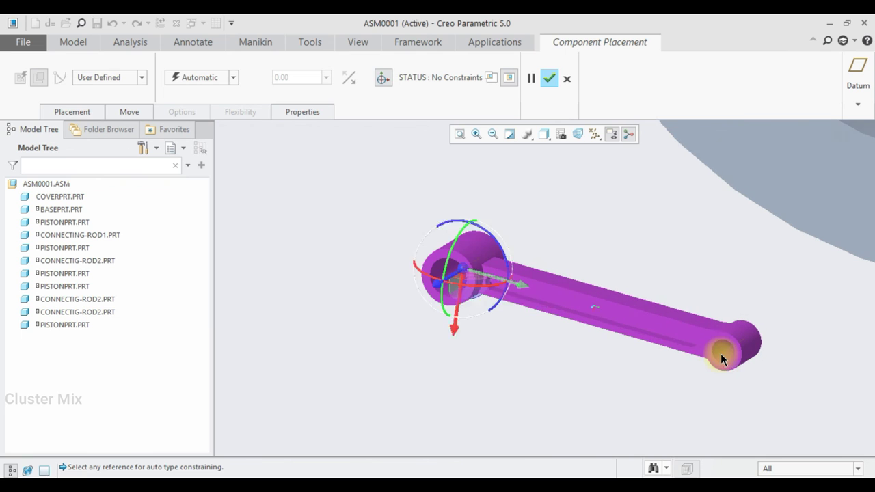
Give the rod a Pin connection and pick the axis of its end hole.
{"action": "left_click", "coordinate": [109, 80]}
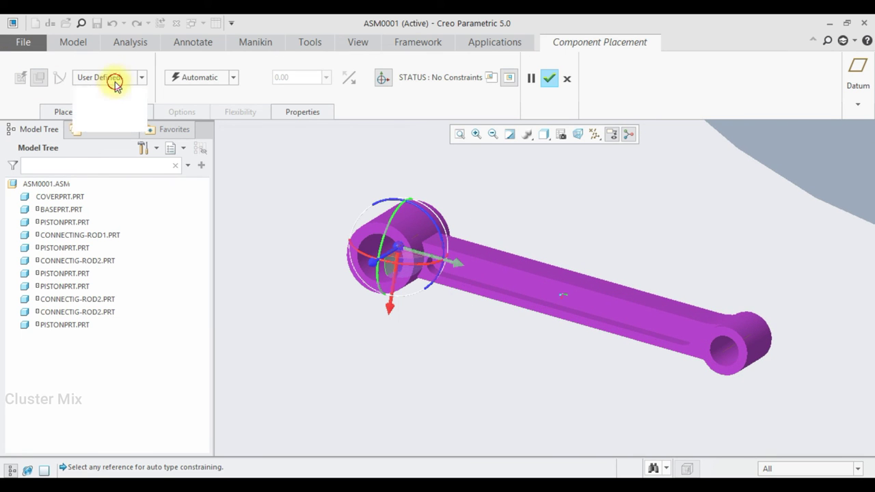
{"action": "left_click", "coordinate": [93, 114]}
{"action": "scroll", "coordinate": [721, 349], "scroll_direction": "down", "scroll_amount": 3}
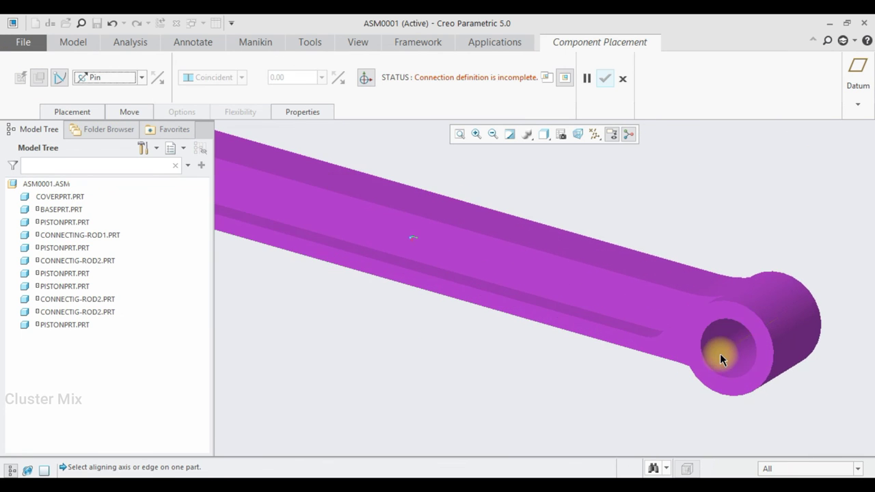
{"action": "left_click", "coordinate": [743, 340]}
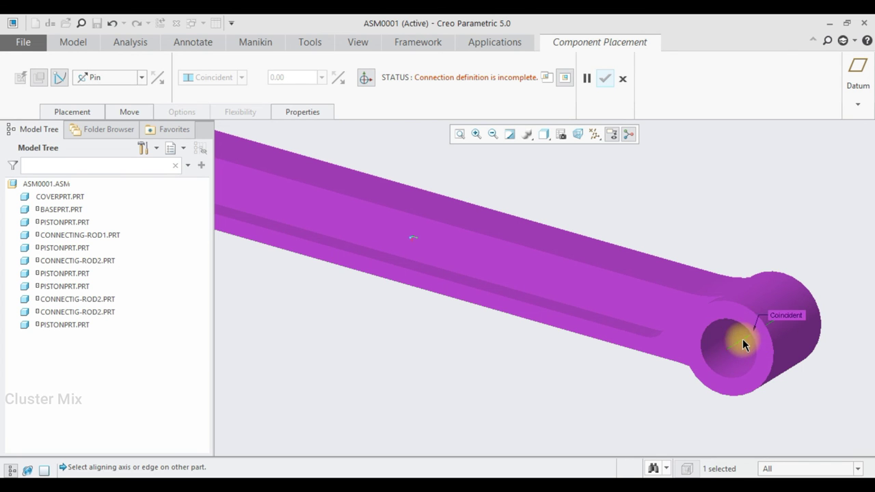
{"action": "scroll", "coordinate": [732, 344], "scroll_direction": "up", "scroll_amount": 3}
{"action": "scroll", "coordinate": [733, 344], "scroll_direction": "up", "scroll_amount": 3}
{"action": "scroll", "coordinate": [783, 275], "scroll_direction": "down", "scroll_amount": 2}
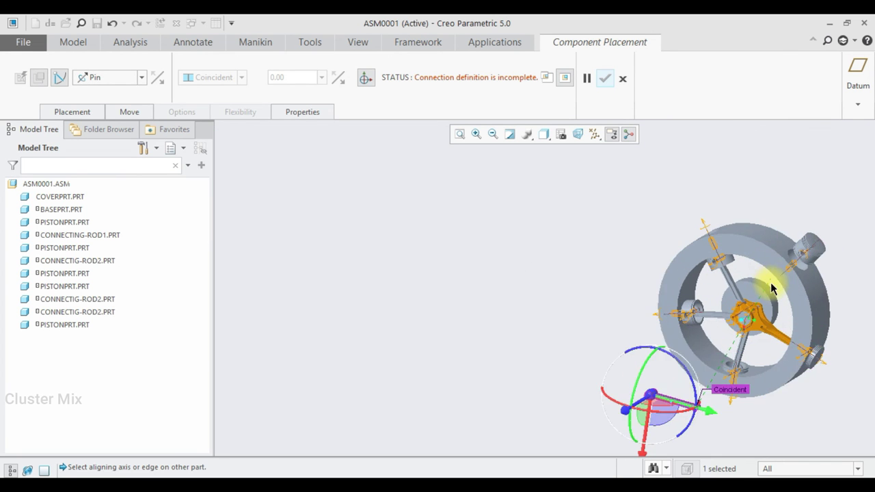
{"action": "scroll", "coordinate": [771, 282], "scroll_direction": "down", "scroll_amount": 2}
{"action": "scroll", "coordinate": [751, 321], "scroll_direction": "down", "scroll_amount": 2}
{"action": "scroll", "coordinate": [752, 332], "scroll_direction": "down", "scroll_amount": 1}
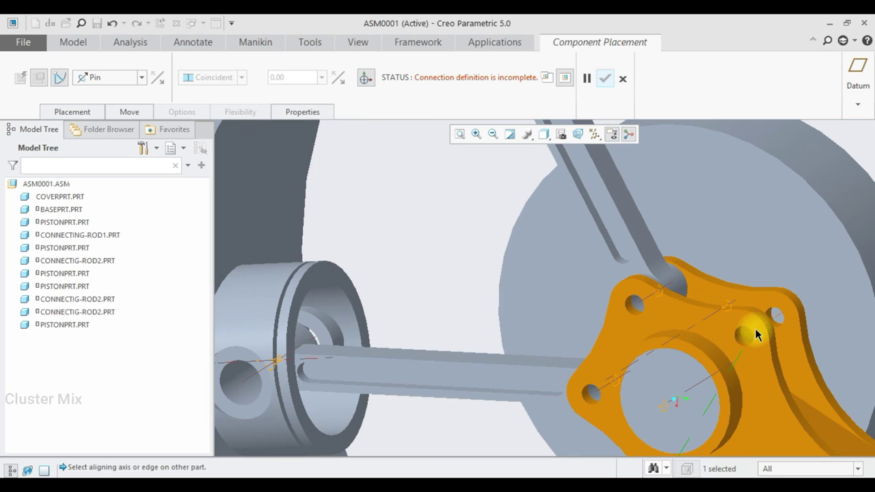
Pin the rod's end to a hole on the orange master rod.
{"action": "left_click", "coordinate": [756, 334]}
{"action": "scroll", "coordinate": [756, 329], "scroll_direction": "up", "scroll_amount": 2}
{"action": "middle_click_drag", "start_coordinate": [766, 345], "coordinate": [651, 331]}
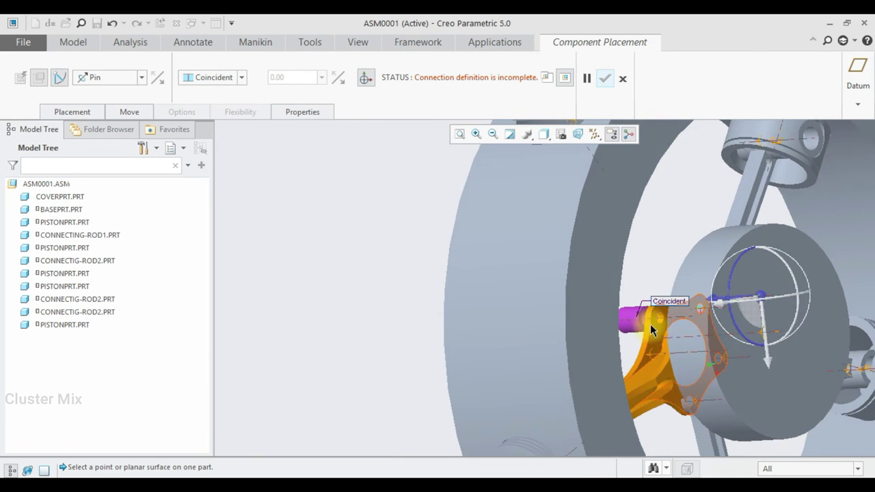
{"action": "scroll", "coordinate": [642, 321], "scroll_direction": "down", "scroll_amount": 2}
{"action": "scroll", "coordinate": [631, 312], "scroll_direction": "down", "scroll_amount": 2}
{"action": "left_click", "coordinate": [632, 325]}
{"action": "scroll", "coordinate": [632, 329], "scroll_direction": "up", "scroll_amount": 1}
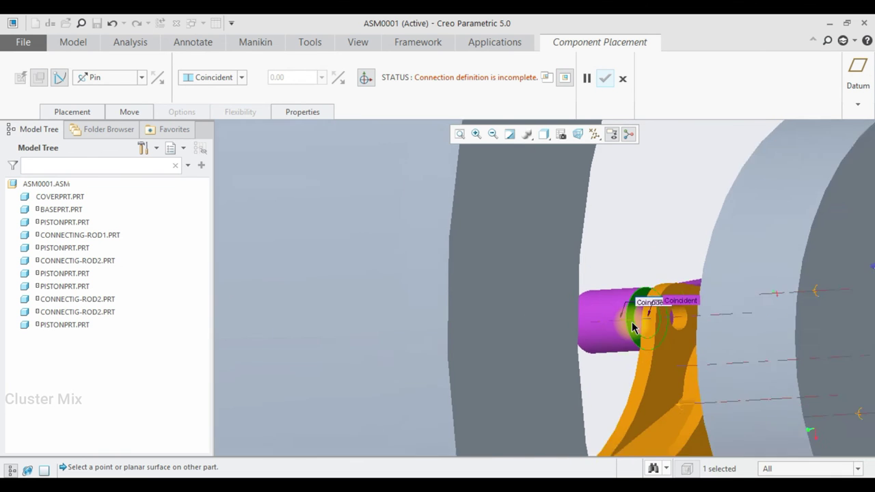
{"action": "scroll", "coordinate": [632, 325], "scroll_direction": "up", "scroll_amount": 3}
{"action": "middle_click_drag", "start_coordinate": [631, 321], "coordinate": [752, 333]}
{"action": "scroll", "coordinate": [754, 334], "scroll_direction": "down", "scroll_amount": 1}
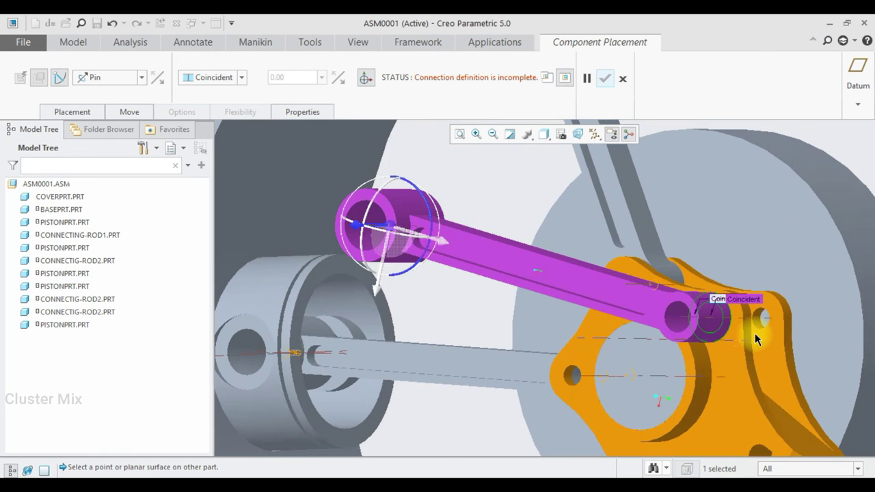
{"action": "left_click", "coordinate": [765, 333]}
Swing the connecting rod about its new pin to test rotation.
{"action": "scroll", "coordinate": [762, 330], "scroll_direction": "up", "scroll_amount": 3}
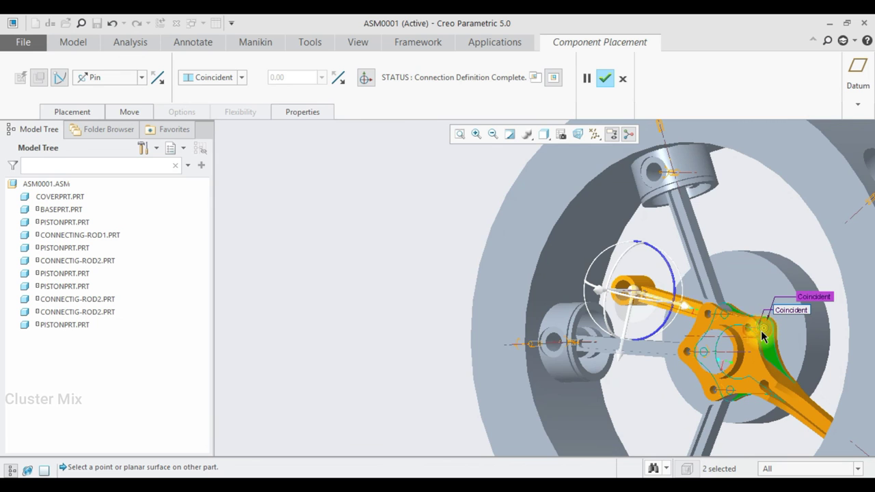
{"action": "mouse_move", "coordinate": [639, 268]}
{"action": "left_mouse_down"}
{"action": "mouse_move", "coordinate": [773, 404]}
{"action": "mouse_move", "coordinate": [772, 439]}
{"action": "left_mouse_up"}
{"action": "scroll", "coordinate": [791, 332], "scroll_direction": "up", "scroll_amount": 3}
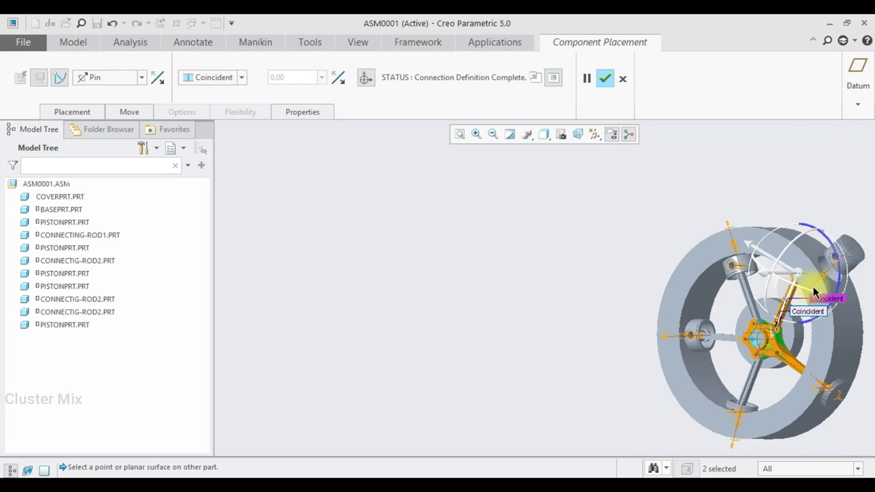
{"action": "scroll", "coordinate": [793, 274], "scroll_direction": "down", "scroll_amount": 5}
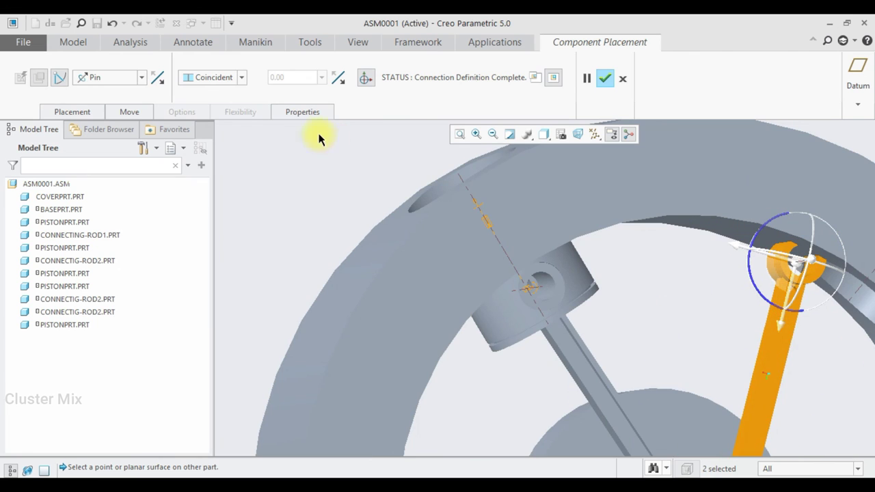
Add a second connection set for the rod with type Cylinder.
{"action": "left_click", "coordinate": [77, 112]}
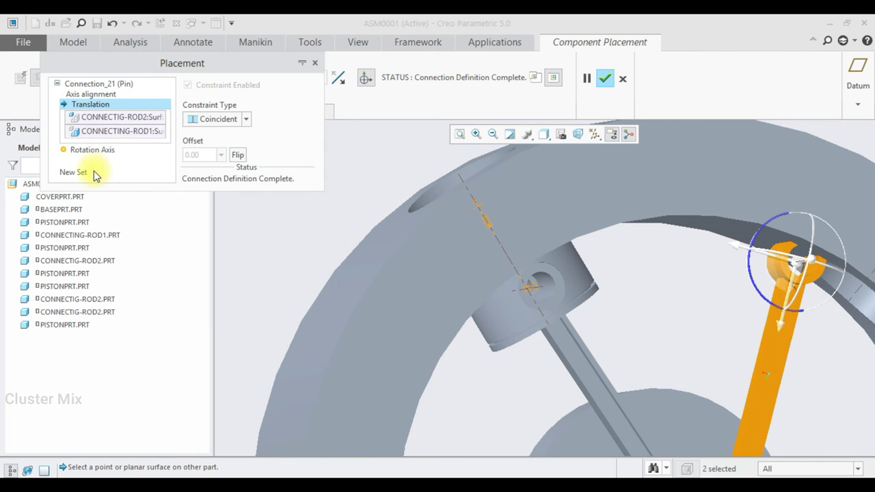
{"action": "left_click", "coordinate": [66, 174]}
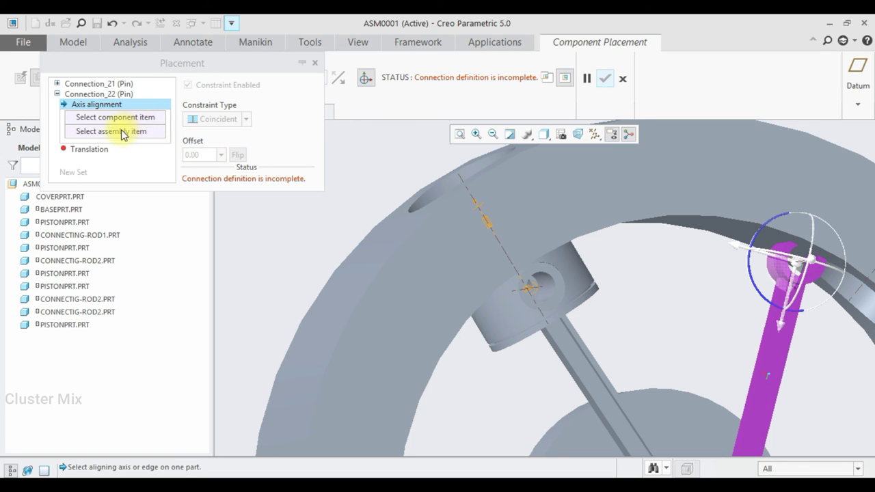
{"action": "left_click", "coordinate": [116, 93]}
{"action": "left_click", "coordinate": [203, 156]}
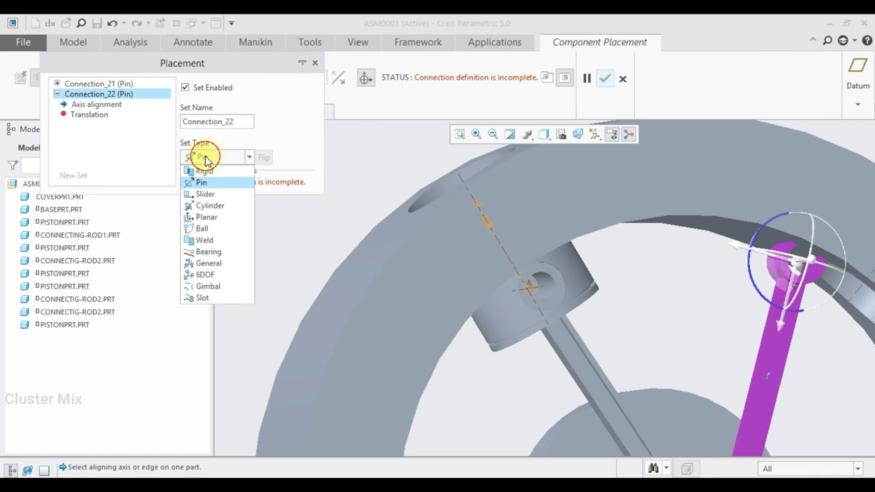
{"action": "left_click", "coordinate": [209, 206]}
{"action": "key", "text": "ctrl+d"}
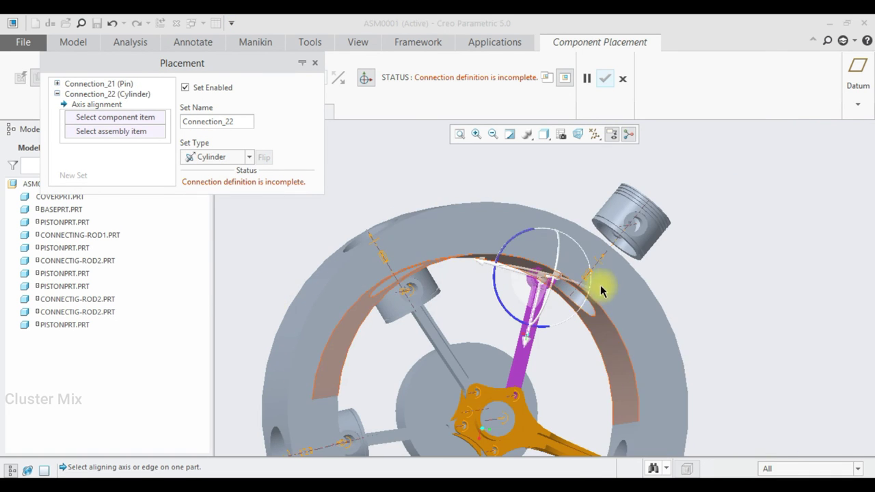
Align the piston's axis with the rod's top-end axis.
{"action": "scroll", "coordinate": [630, 226], "scroll_direction": "up", "scroll_amount": 2}
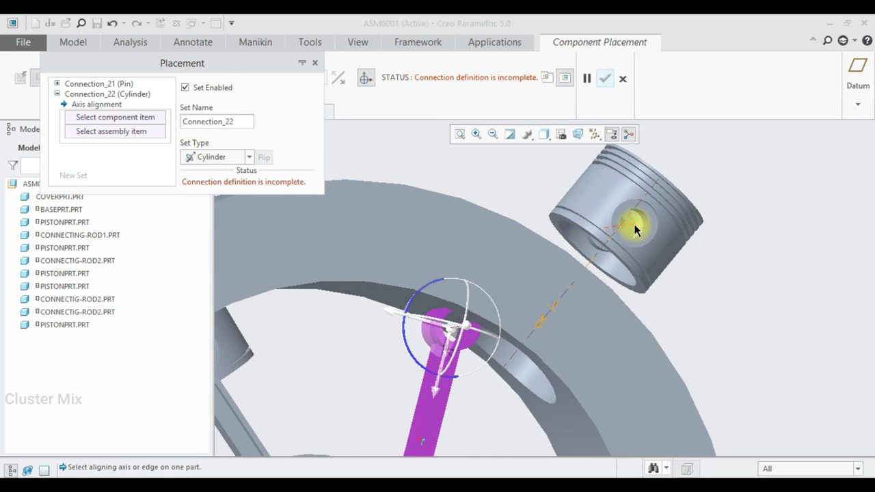
{"action": "left_click", "coordinate": [635, 229]}
{"action": "scroll", "coordinate": [451, 330], "scroll_direction": "up", "scroll_amount": 2}
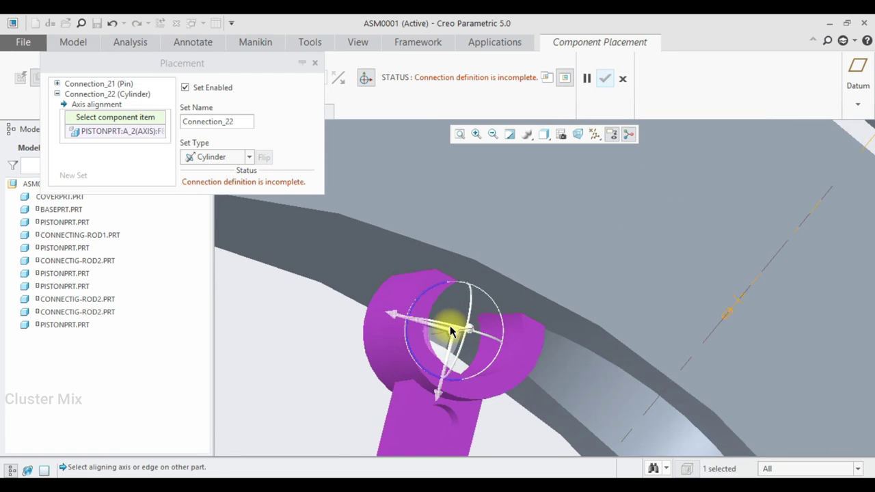
{"action": "scroll", "coordinate": [450, 331], "scroll_direction": "up", "scroll_amount": 2}
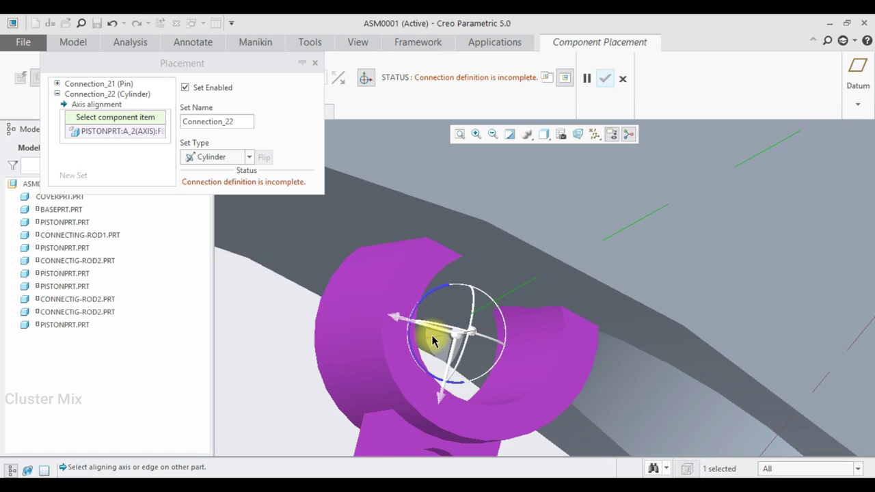
{"action": "scroll", "coordinate": [442, 340], "scroll_direction": "up", "scroll_amount": 1}
{"action": "scroll", "coordinate": [443, 338], "scroll_direction": "up", "scroll_amount": 1}
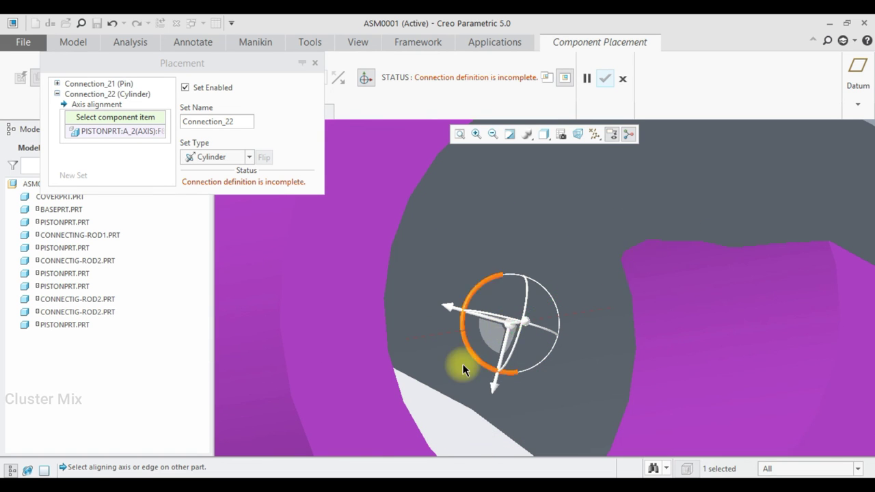
{"action": "scroll", "coordinate": [462, 364], "scroll_direction": "down", "scroll_amount": 2}
{"action": "scroll", "coordinate": [456, 364], "scroll_direction": "down", "scroll_amount": 1}
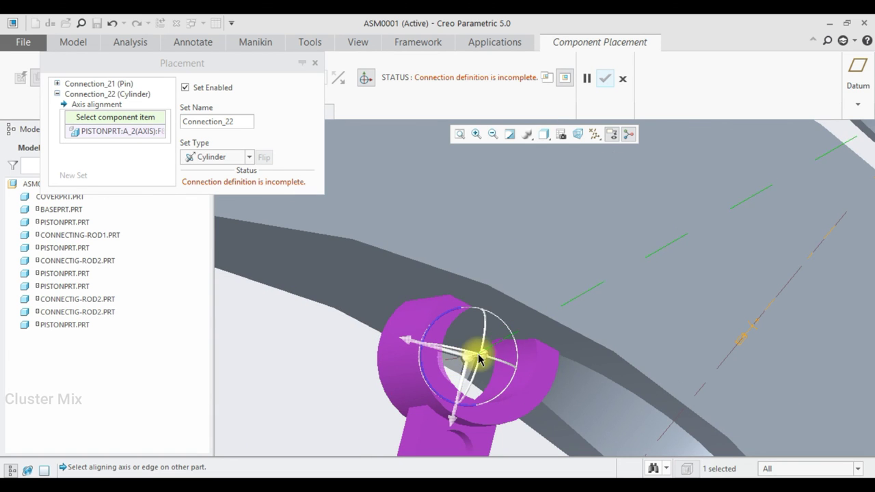
{"action": "scroll", "coordinate": [481, 352], "scroll_direction": "up", "scroll_amount": 2}
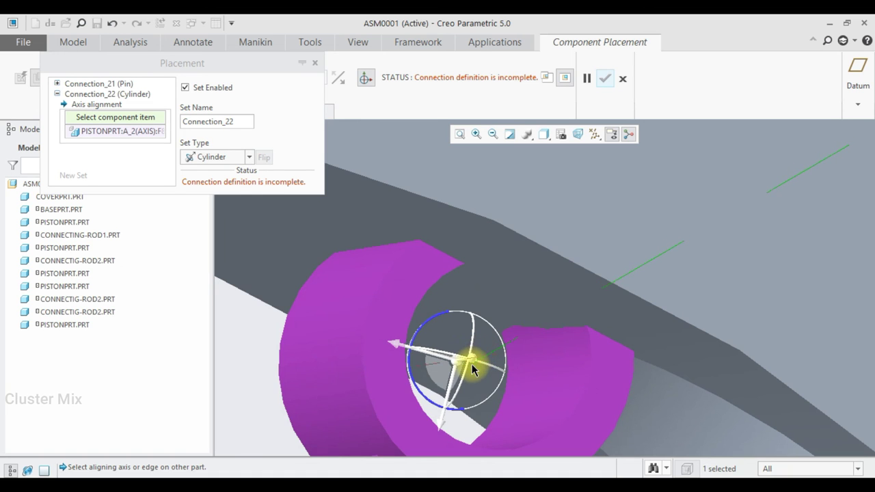
{"action": "scroll", "coordinate": [470, 359], "scroll_direction": "up", "scroll_amount": 2}
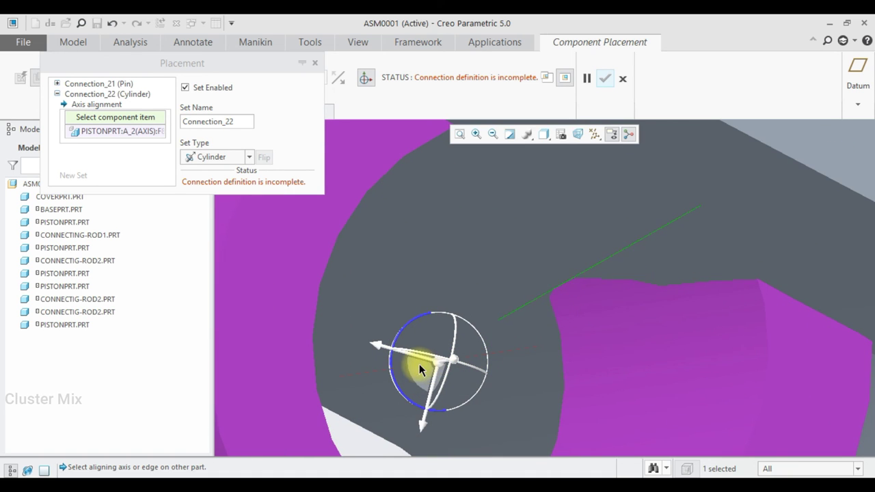
{"action": "scroll", "coordinate": [424, 361], "scroll_direction": "down", "scroll_amount": 1}
{"action": "scroll", "coordinate": [420, 366], "scroll_direction": "down", "scroll_amount": 1}
{"action": "scroll", "coordinate": [417, 369], "scroll_direction": "down", "scroll_amount": 2}
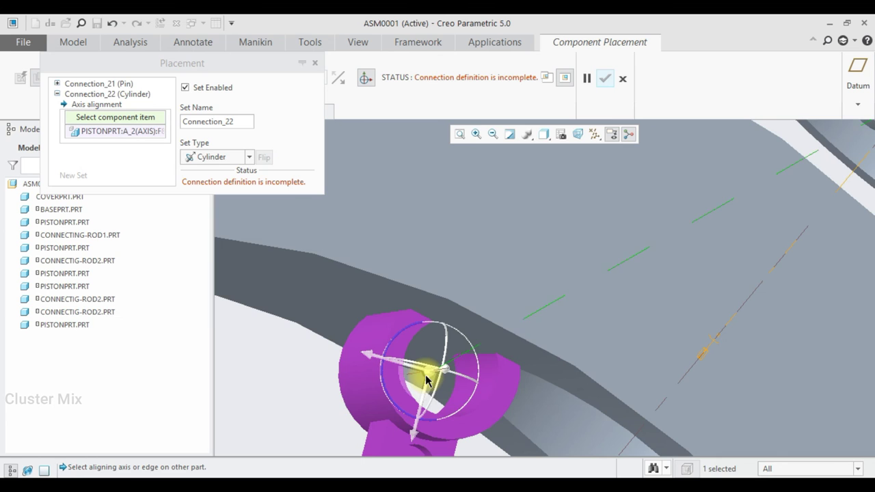
{"action": "scroll", "coordinate": [414, 376], "scroll_direction": "down", "scroll_amount": 1}
{"action": "middle_click_drag", "start_coordinate": [415, 375], "coordinate": [420, 382]}
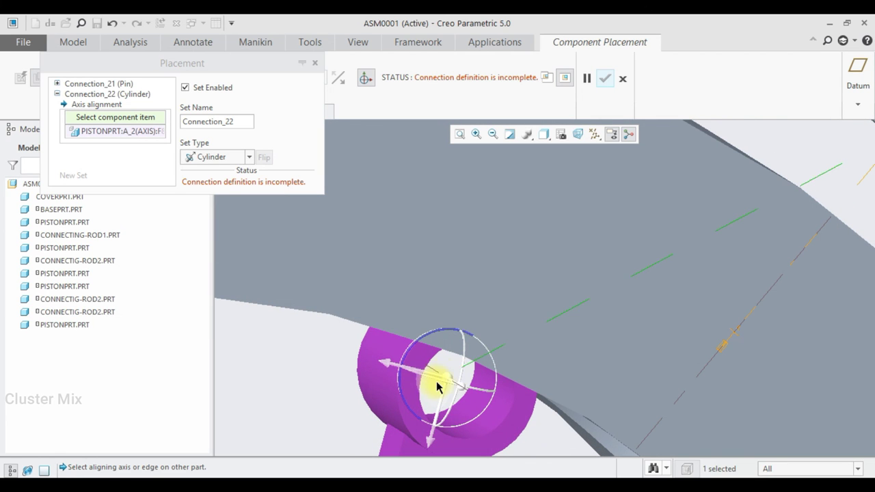
{"action": "left_click", "coordinate": [433, 375]}
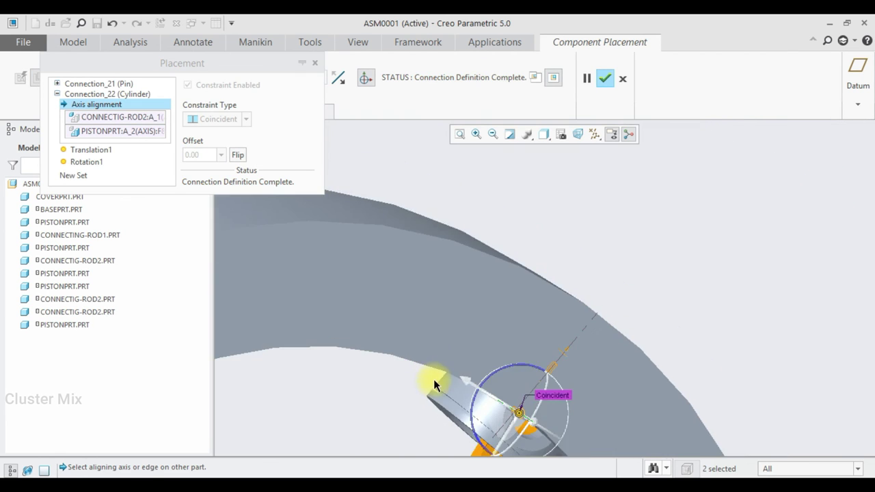
Finish placing the connecting rod and view the tilted assembly.
{"action": "scroll", "coordinate": [433, 379], "scroll_direction": "down", "scroll_amount": 2}
{"action": "scroll", "coordinate": [441, 356], "scroll_direction": "down", "scroll_amount": 1}
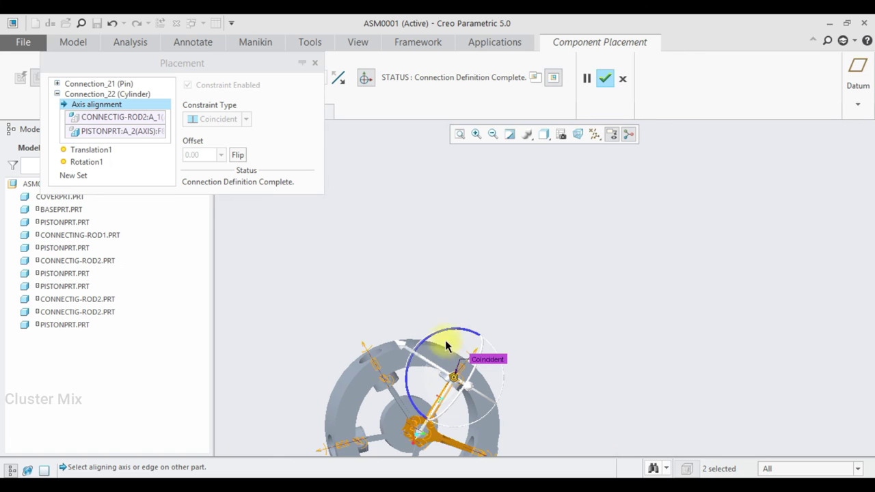
{"action": "left_click", "coordinate": [605, 78]}
{"action": "scroll", "coordinate": [502, 270], "scroll_direction": "down", "scroll_amount": 2}
{"action": "mouse_move", "coordinate": [504, 276]}
{"action": "middle_mouse_down"}
{"action": "mouse_move", "coordinate": [471, 326]}
{"action": "mouse_move", "coordinate": [543, 346]}
{"action": "mouse_move", "coordinate": [509, 329]}
{"action": "mouse_move", "coordinate": [522, 348]}
{"action": "mouse_move", "coordinate": [540, 338]}
{"action": "middle_mouse_up"}
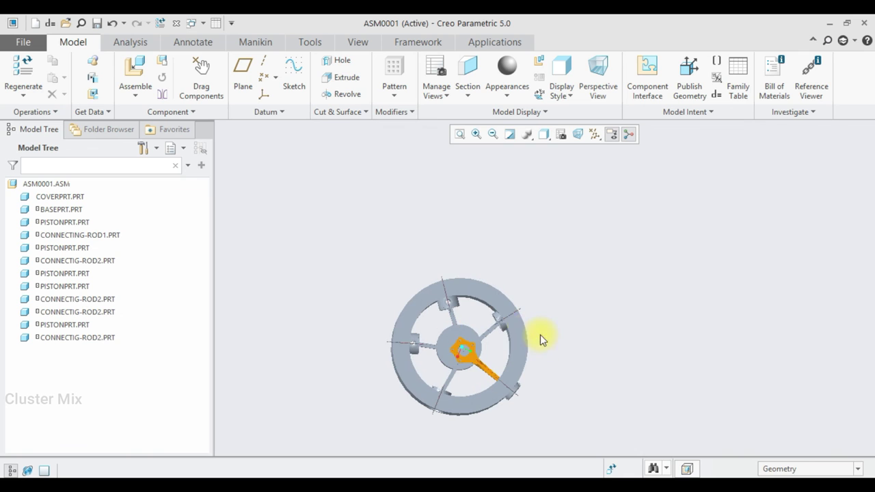
Drag the centre hub with Drag Components to rotate the linkage, then close the tool.
{"action": "left_click", "coordinate": [192, 76]}
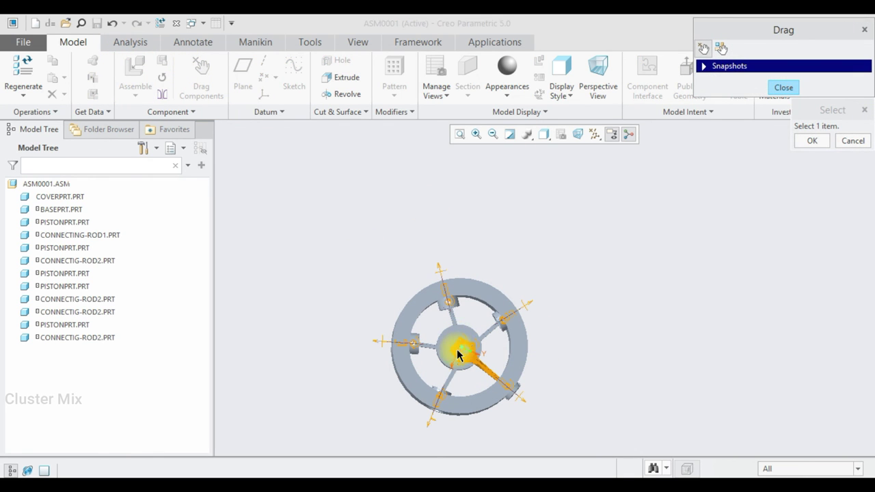
{"action": "scroll", "coordinate": [457, 348], "scroll_direction": "up", "scroll_amount": 3}
{"action": "left_click", "coordinate": [437, 322]}
{"action": "mouse_move", "coordinate": [435, 319]}
{"action": "left_mouse_down"}
{"action": "mouse_move", "coordinate": [473, 297]}
{"action": "mouse_move", "coordinate": [379, 354]}
{"action": "mouse_move", "coordinate": [494, 404]}
{"action": "mouse_move", "coordinate": [498, 307]}
{"action": "mouse_move", "coordinate": [402, 365]}
{"action": "mouse_move", "coordinate": [512, 356]}
{"action": "mouse_move", "coordinate": [459, 312]}
{"action": "mouse_move", "coordinate": [438, 362]}
{"action": "mouse_move", "coordinate": [500, 320]}
{"action": "mouse_move", "coordinate": [413, 339]}
{"action": "mouse_move", "coordinate": [512, 364]}
{"action": "mouse_move", "coordinate": [447, 308]}
{"action": "mouse_move", "coordinate": [435, 395]}
{"action": "mouse_move", "coordinate": [512, 333]}
{"action": "mouse_move", "coordinate": [432, 303]}
{"action": "mouse_move", "coordinate": [457, 414]}
{"action": "mouse_move", "coordinate": [439, 309]}
{"action": "mouse_move", "coordinate": [420, 397]}
{"action": "mouse_move", "coordinate": [468, 378]}
{"action": "mouse_move", "coordinate": [470, 310]}
{"action": "mouse_move", "coordinate": [399, 374]}
{"action": "mouse_move", "coordinate": [465, 400]}
{"action": "mouse_move", "coordinate": [439, 317]}
{"action": "mouse_move", "coordinate": [420, 371]}
{"action": "mouse_move", "coordinate": [478, 322]}
{"action": "left_mouse_up"}
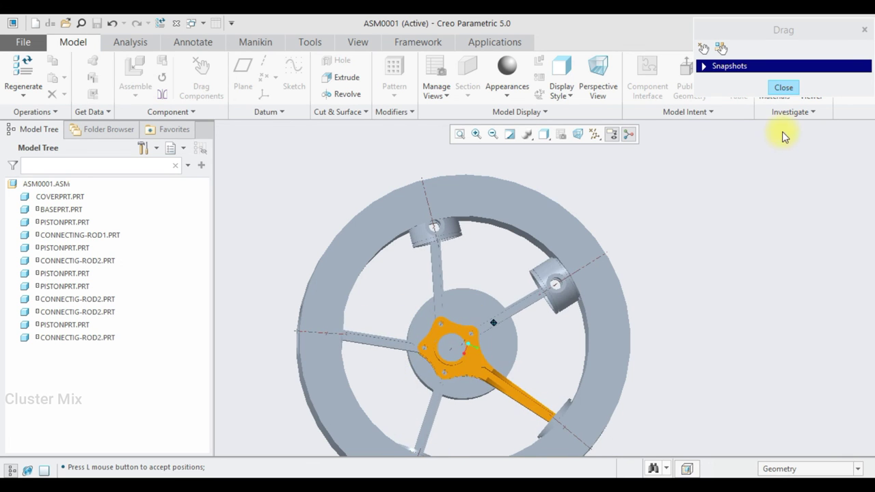
{"action": "left_click", "coordinate": [784, 89]}
{"action": "scroll", "coordinate": [705, 308], "scroll_direction": "down", "scroll_amount": 3}
{"action": "mouse_move", "coordinate": [675, 303]}
{"action": "middle_mouse_down"}
{"action": "mouse_move", "coordinate": [670, 333]}
{"action": "mouse_move", "coordinate": [684, 319]}
{"action": "middle_mouse_up"}
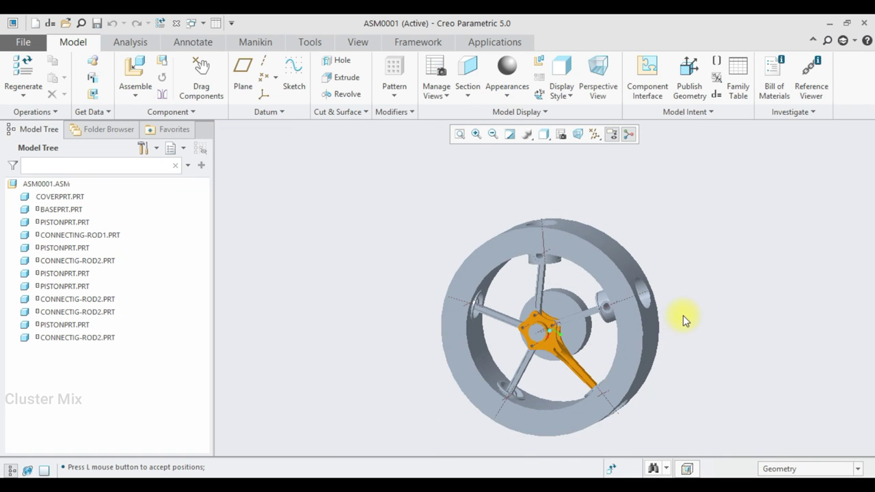
Apply a Glass-Frosted appearance to COVERPRT.PRT and zoom in on the translucent ring.
{"action": "left_click", "coordinate": [345, 44]}
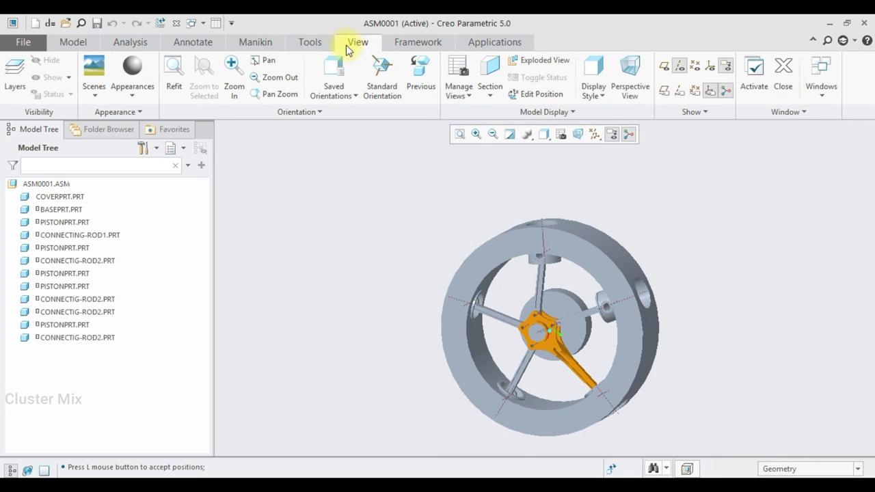
{"action": "left_click", "coordinate": [121, 94]}
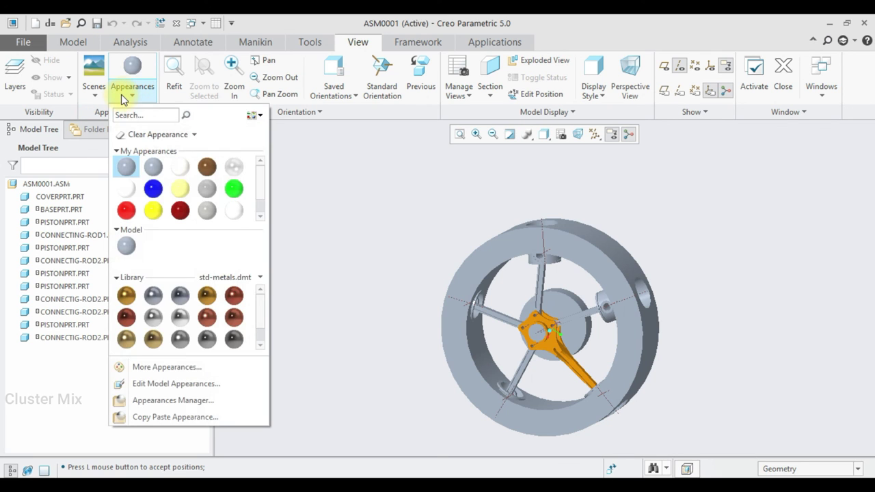
{"action": "left_click", "coordinate": [262, 276]}
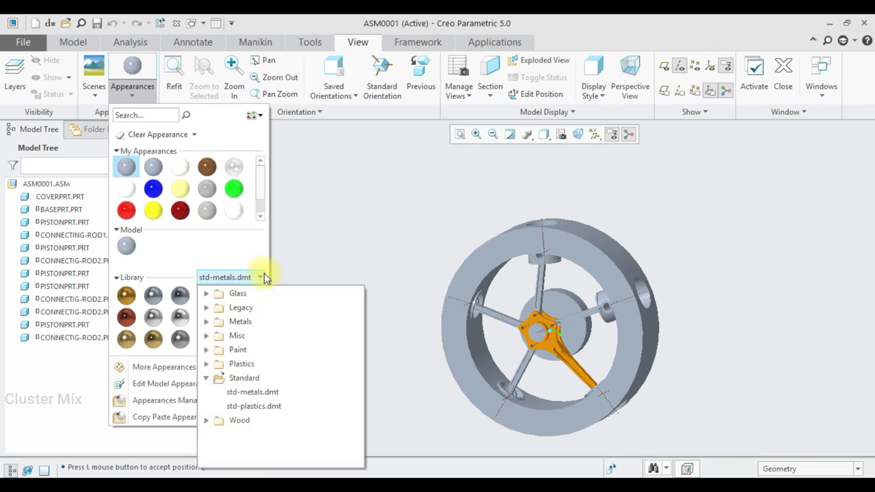
{"action": "left_click", "coordinate": [208, 295]}
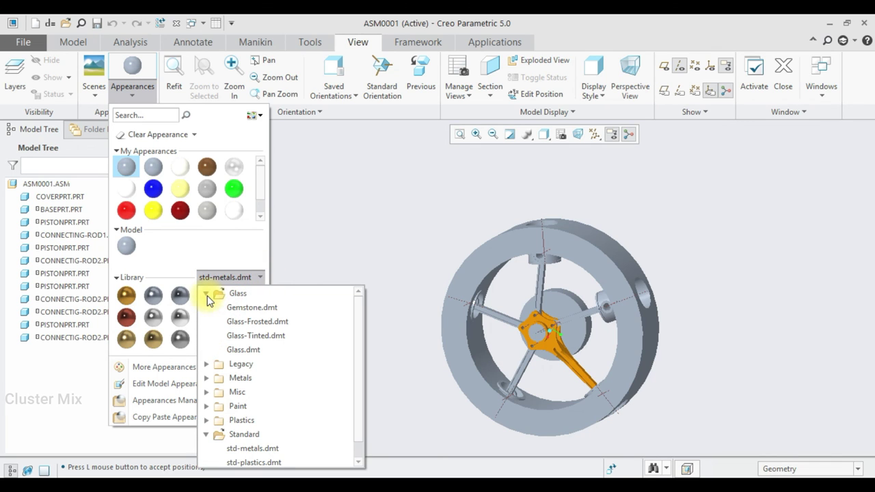
{"action": "left_click", "coordinate": [249, 321]}
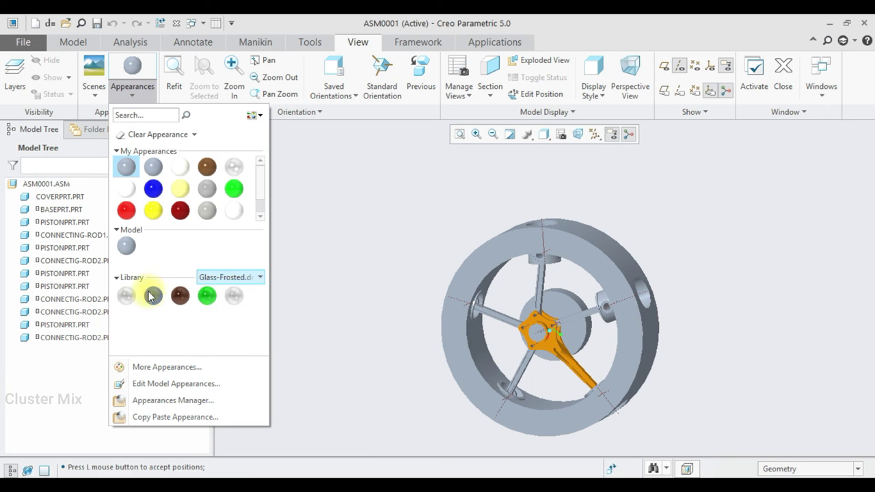
{"action": "left_click", "coordinate": [128, 296]}
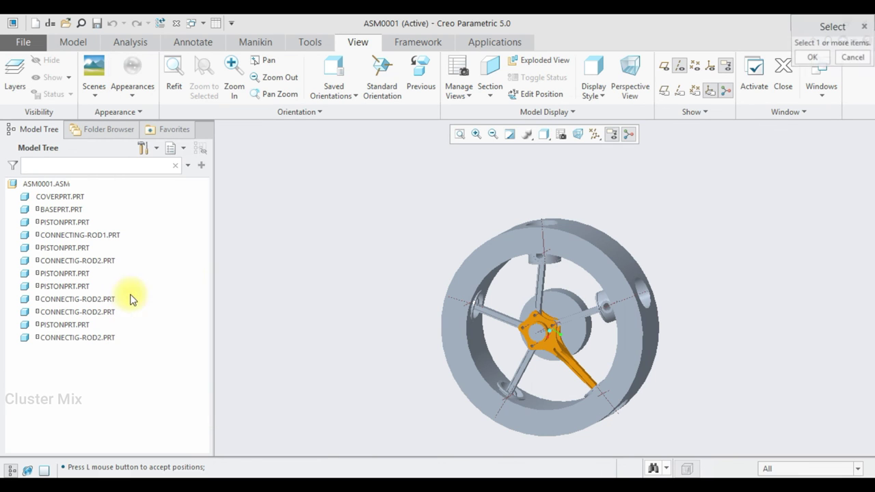
{"action": "left_click", "coordinate": [510, 240]}
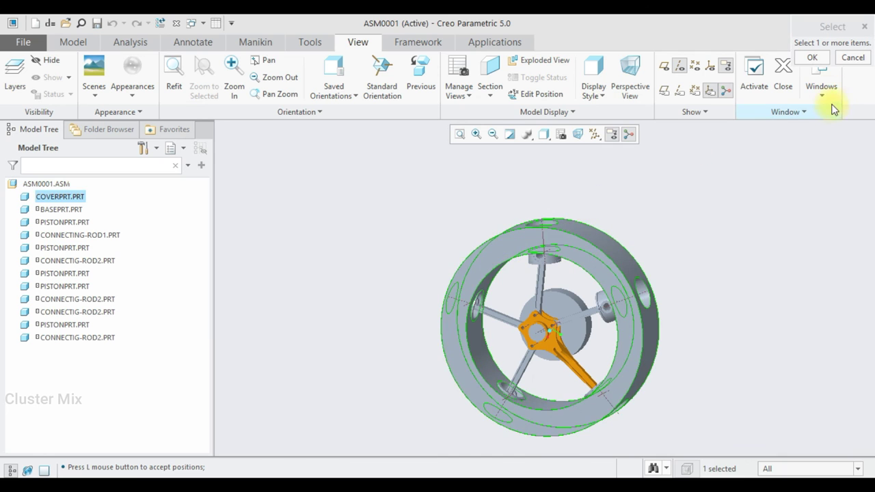
{"action": "left_click", "coordinate": [815, 58]}
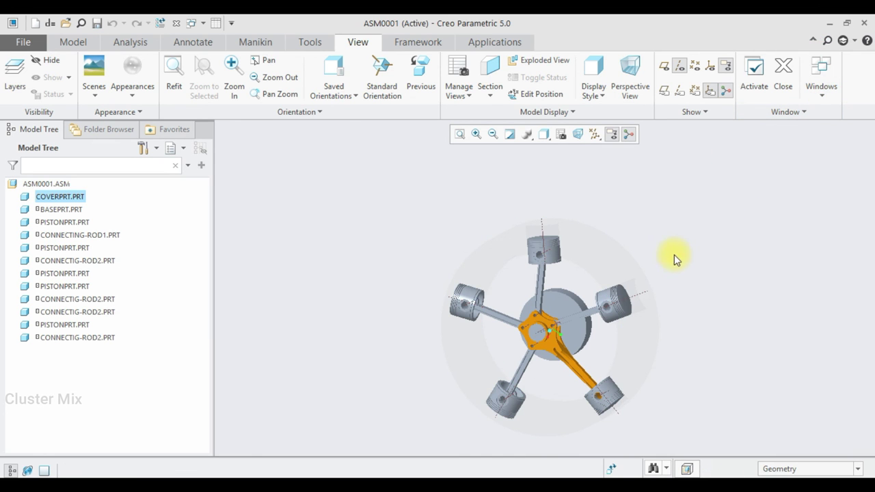
{"action": "scroll", "coordinate": [656, 277], "scroll_direction": "up", "scroll_amount": 2}
{"action": "scroll", "coordinate": [654, 281], "scroll_direction": "up", "scroll_amount": 1}
{"action": "scroll", "coordinate": [654, 277], "scroll_direction": "up", "scroll_amount": 2}
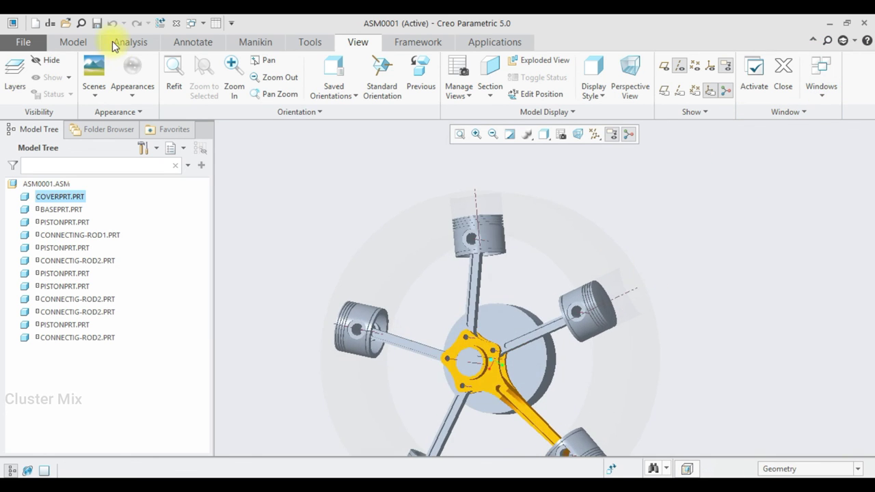
Drag the master rod to a new angle with Drag Components, then orbit the view.
{"action": "left_click", "coordinate": [70, 45]}
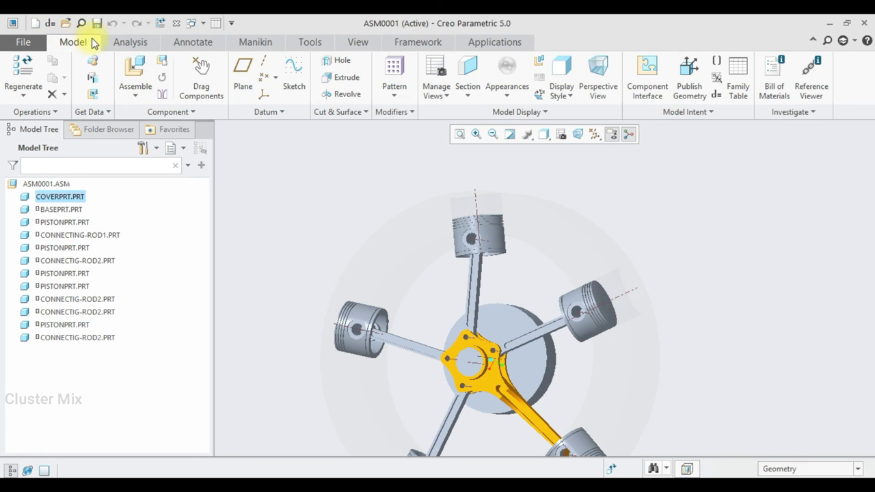
{"action": "left_click", "coordinate": [203, 76]}
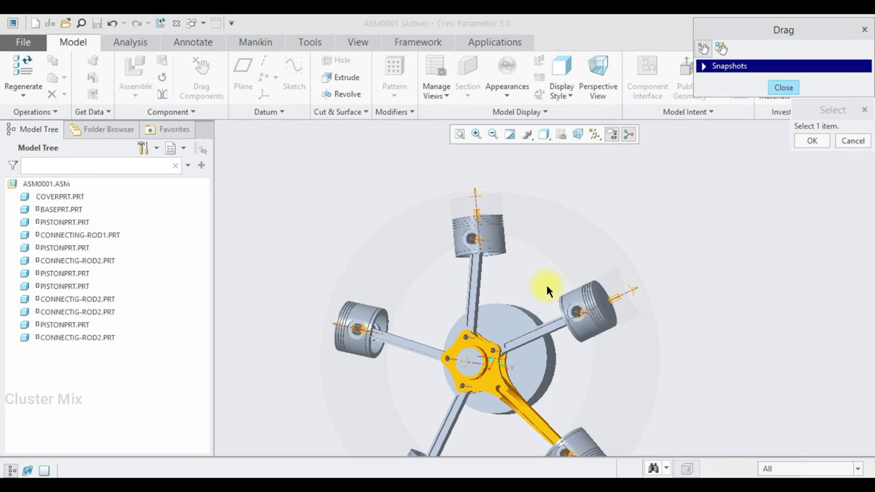
{"action": "left_click", "coordinate": [511, 327]}
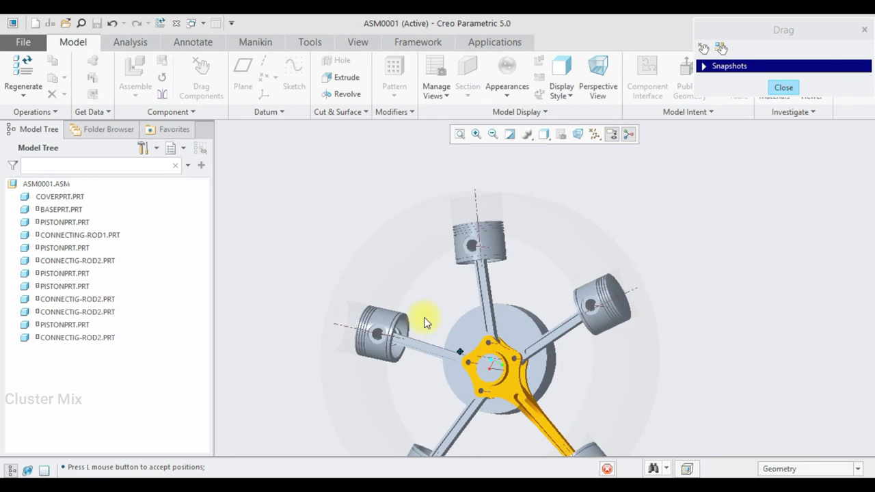
{"action": "left_click", "coordinate": [780, 89]}
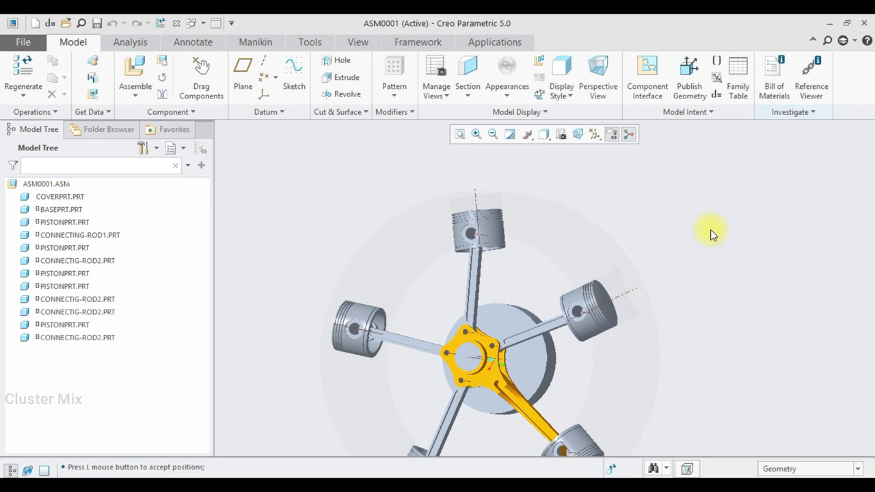
{"action": "middle_click_drag", "start_coordinate": [707, 236], "coordinate": [658, 275]}
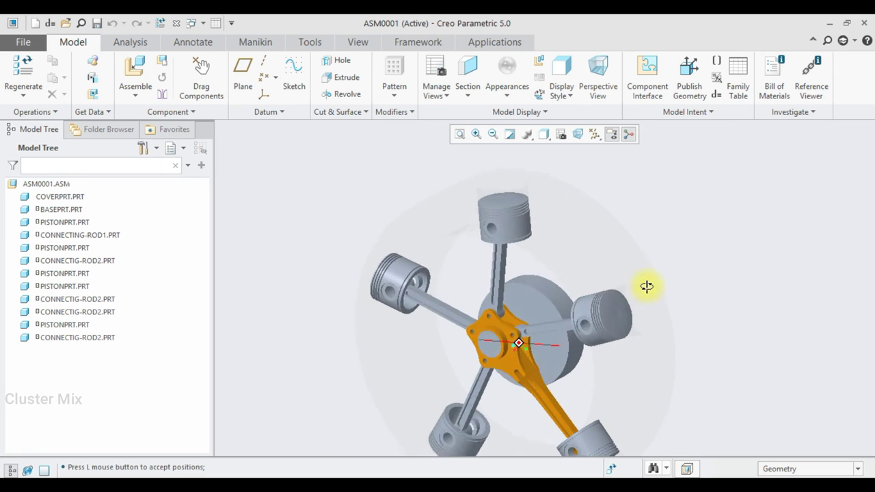
Choose a metal appearance from the Metals > Metal-Aluminum library.
{"action": "left_click", "coordinate": [363, 39]}
{"action": "left_click", "coordinate": [123, 92]}
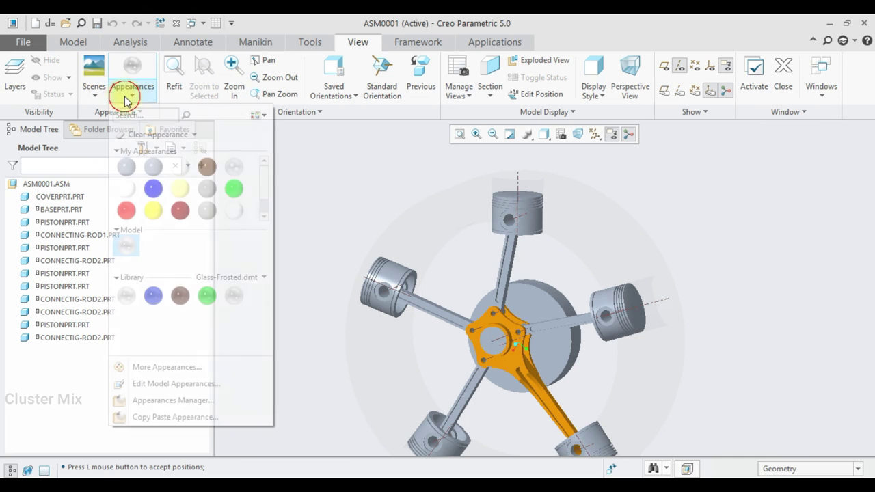
{"action": "left_click", "coordinate": [255, 278]}
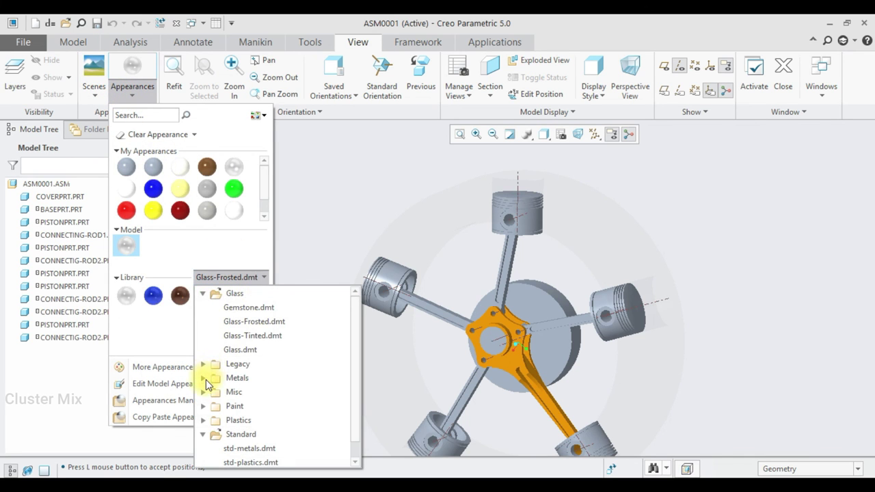
{"action": "left_click", "coordinate": [206, 379]}
{"action": "left_click", "coordinate": [228, 360]}
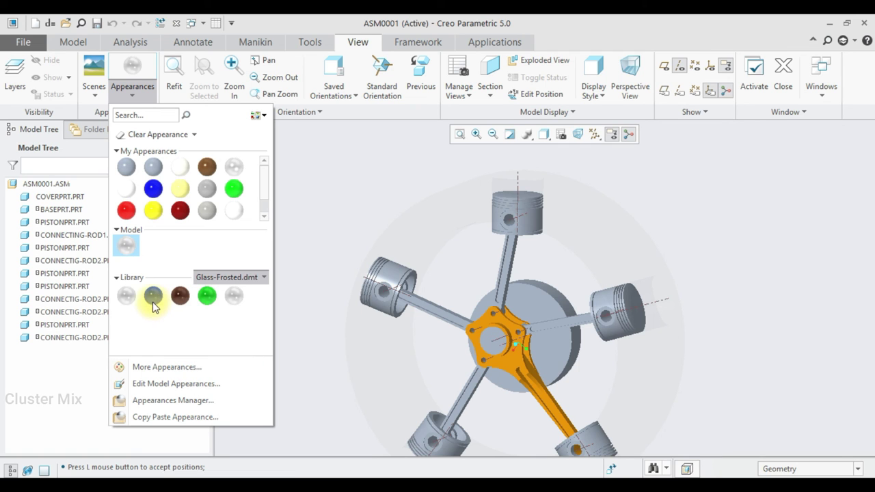
{"action": "left_click", "coordinate": [130, 316]}
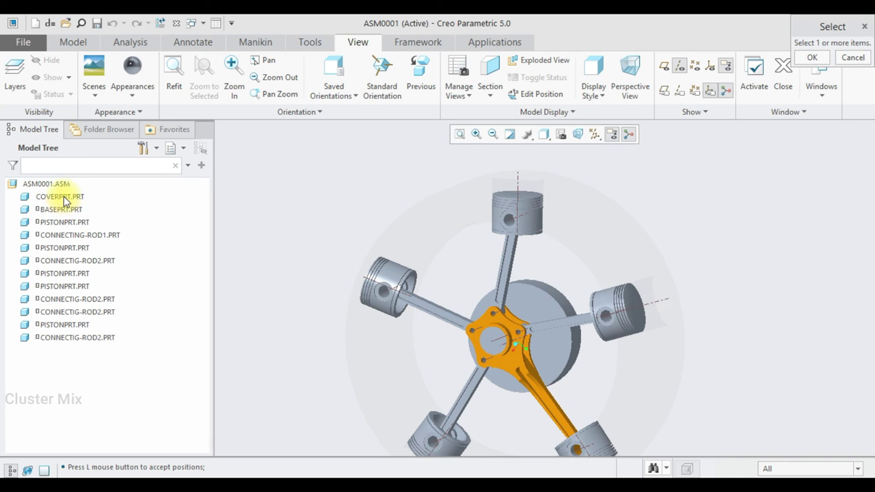
Apply the aluminium appearance to the base, all pistons and all connecting rods.
{"action": "left_click", "coordinate": [64, 197]}
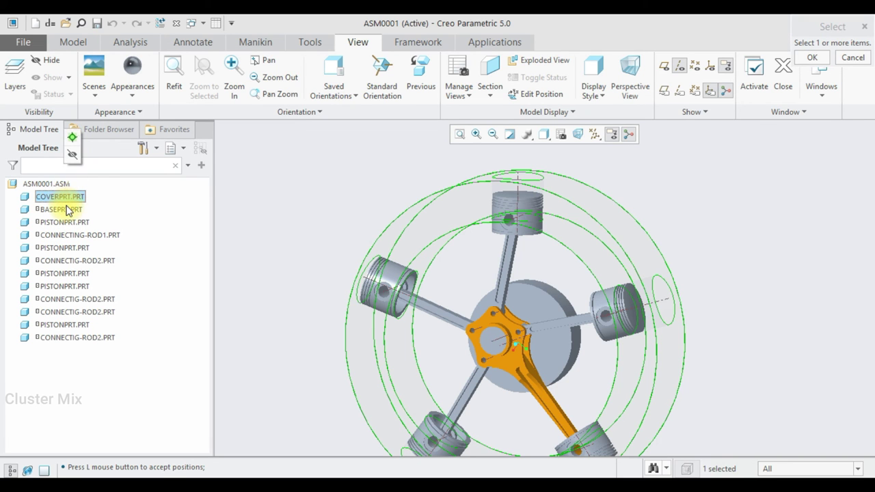
{"action": "left_click", "coordinate": [69, 210], "text": "ctrl"}
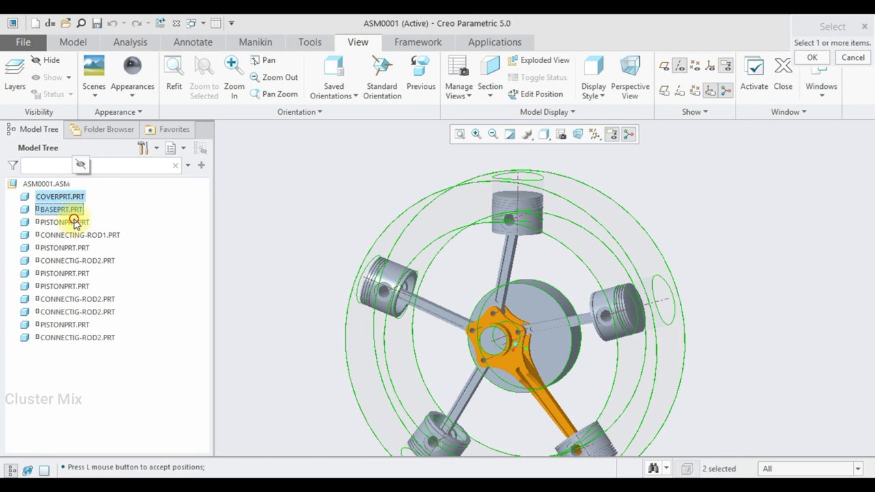
{"action": "left_click", "coordinate": [73, 221]}
{"action": "left_click", "coordinate": [71, 205], "text": "ctrl"}
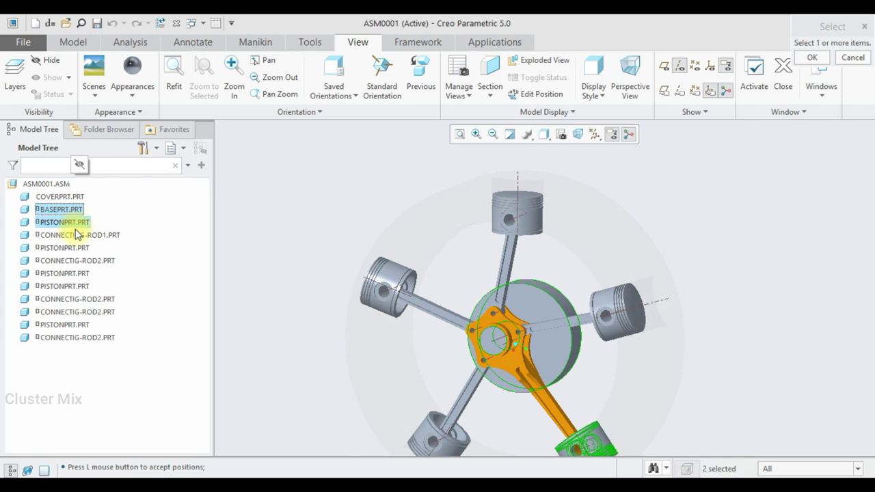
{"action": "left_click", "coordinate": [76, 235], "text": "ctrl"}
{"action": "left_click", "coordinate": [65, 249], "text": "ctrl"}
{"action": "left_click", "coordinate": [67, 260], "text": "ctrl"}
{"action": "left_click", "coordinate": [64, 273], "text": "ctrl"}
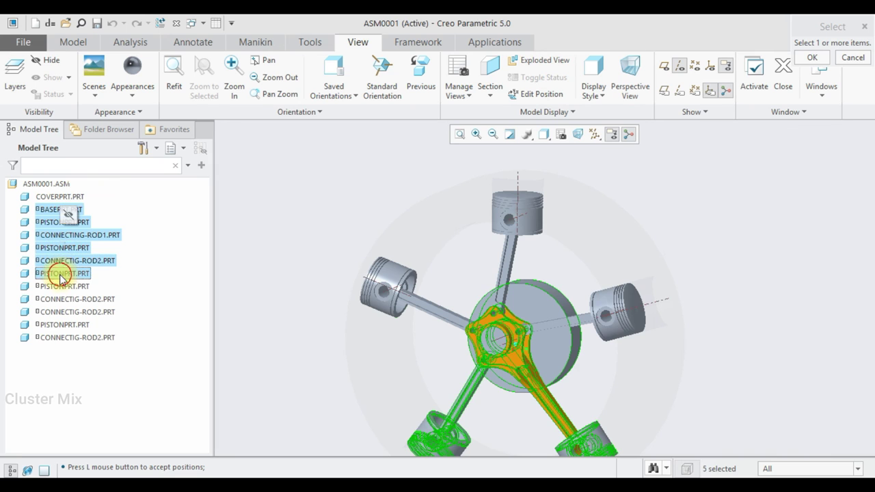
{"action": "left_click", "coordinate": [63, 286], "text": "ctrl"}
{"action": "left_click", "coordinate": [63, 299], "text": "ctrl"}
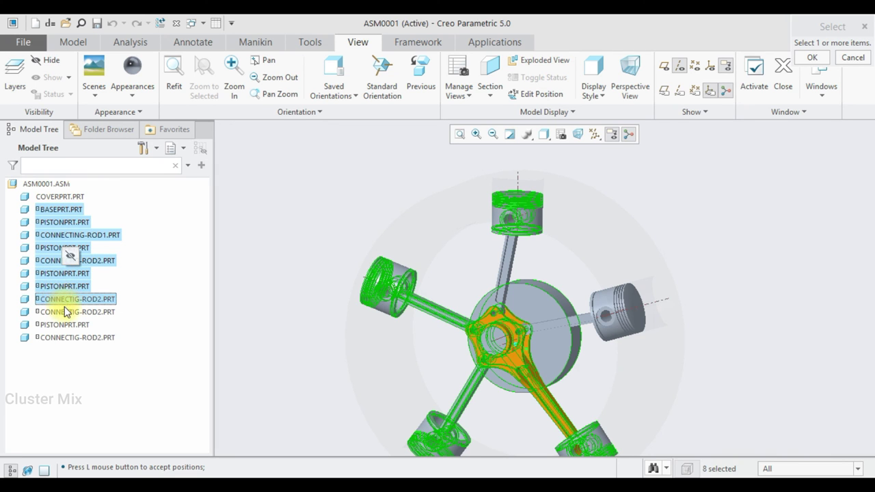
{"action": "left_click", "coordinate": [66, 312], "text": "ctrl"}
{"action": "left_click", "coordinate": [60, 325], "text": "ctrl"}
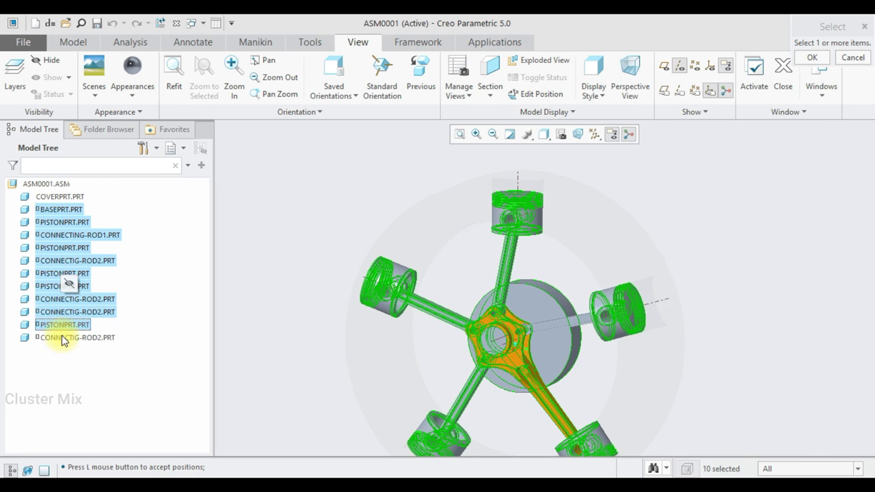
{"action": "left_click", "coordinate": [63, 337], "text": "ctrl"}
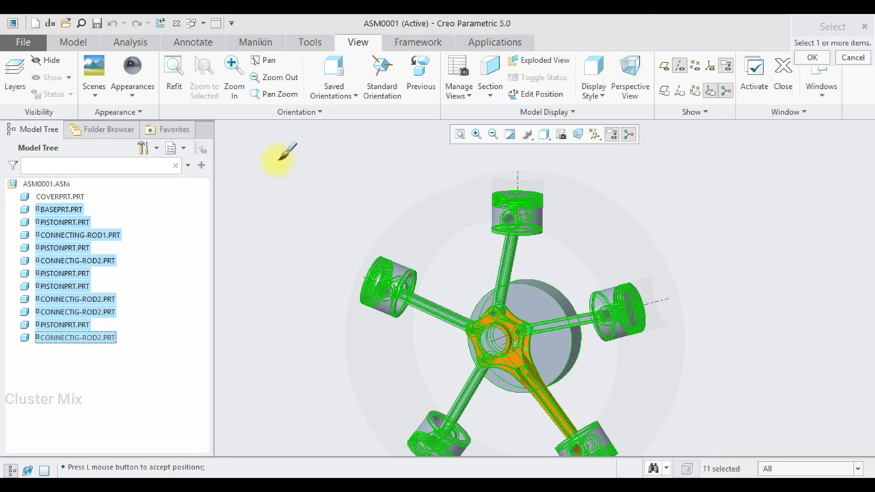
{"action": "left_click", "coordinate": [813, 57]}
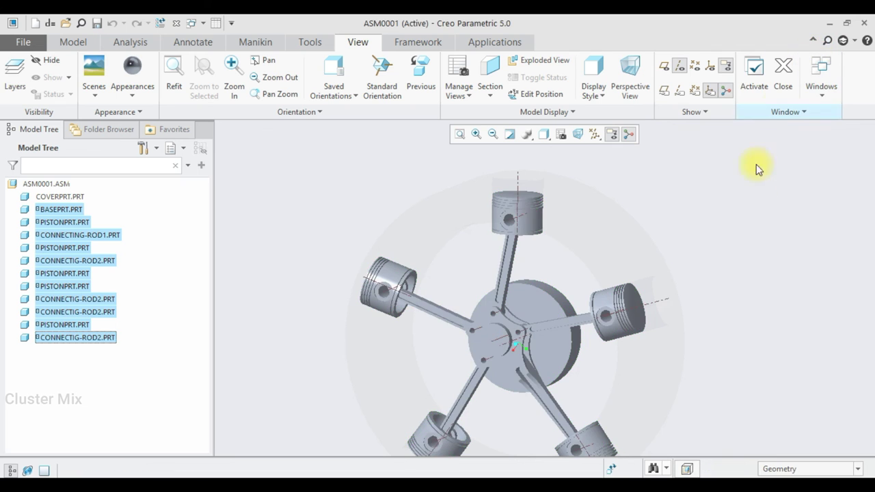
{"action": "left_click", "coordinate": [777, 191]}
{"action": "scroll", "coordinate": [630, 245], "scroll_direction": "down", "scroll_amount": 3}
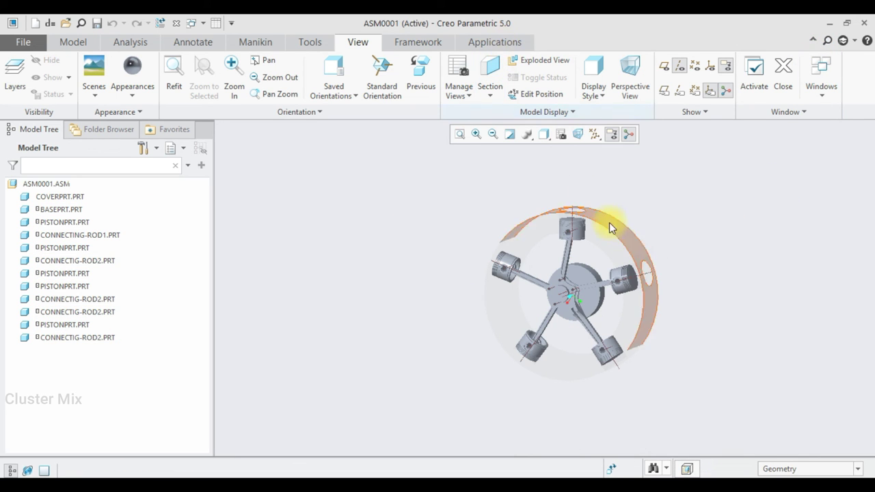
Orbit and zoom the finished engine in 3D, then launch Render Studio.
{"action": "scroll", "coordinate": [609, 232], "scroll_direction": "up", "scroll_amount": 3}
{"action": "mouse_move", "coordinate": [655, 282]}
{"action": "middle_mouse_down"}
{"action": "mouse_move", "coordinate": [646, 302]}
{"action": "mouse_move", "coordinate": [625, 307]}
{"action": "middle_mouse_up"}
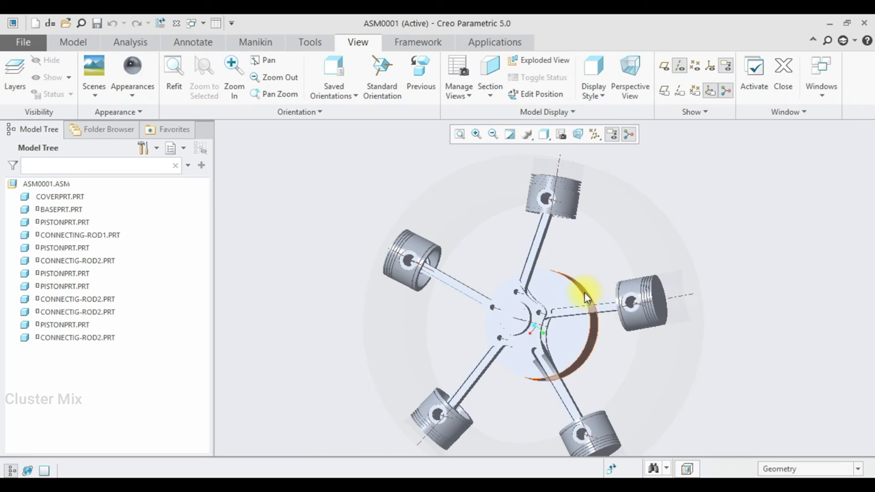
{"action": "scroll", "coordinate": [564, 293], "scroll_direction": "down", "scroll_amount": 2}
{"action": "scroll", "coordinate": [512, 308], "scroll_direction": "up", "scroll_amount": 1}
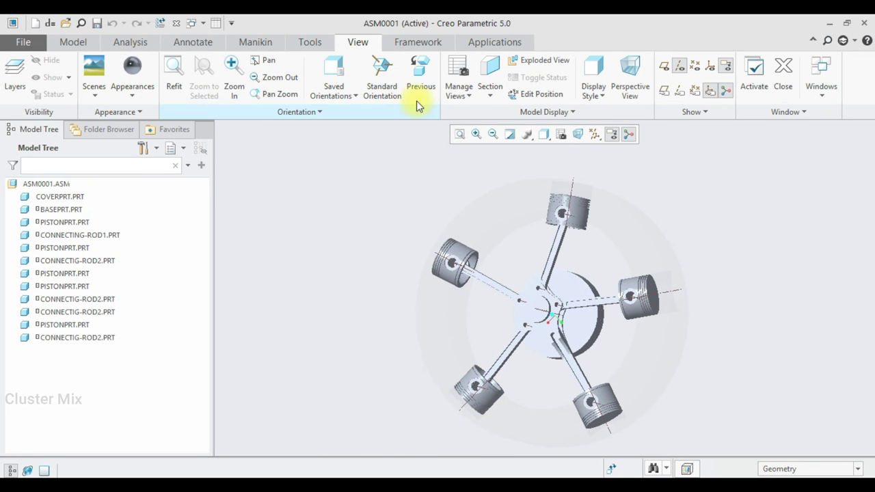
{"action": "left_click", "coordinate": [494, 44]}
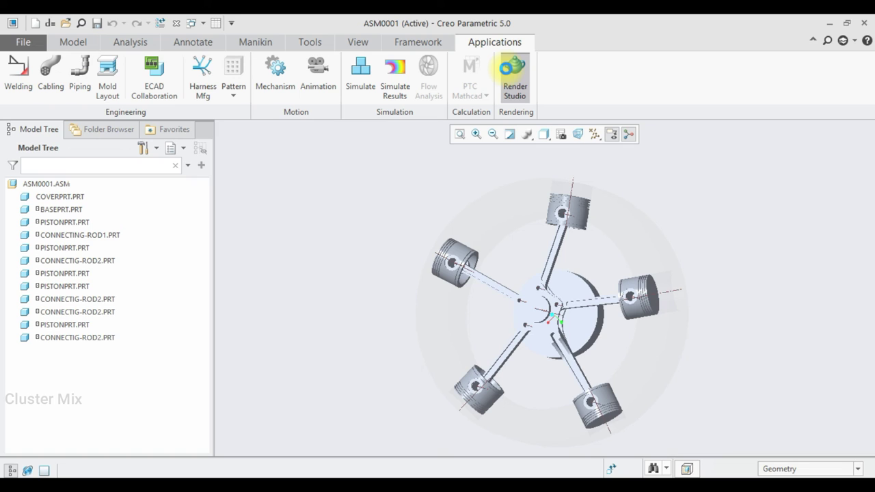
{"action": "left_click", "coordinate": [506, 67]}
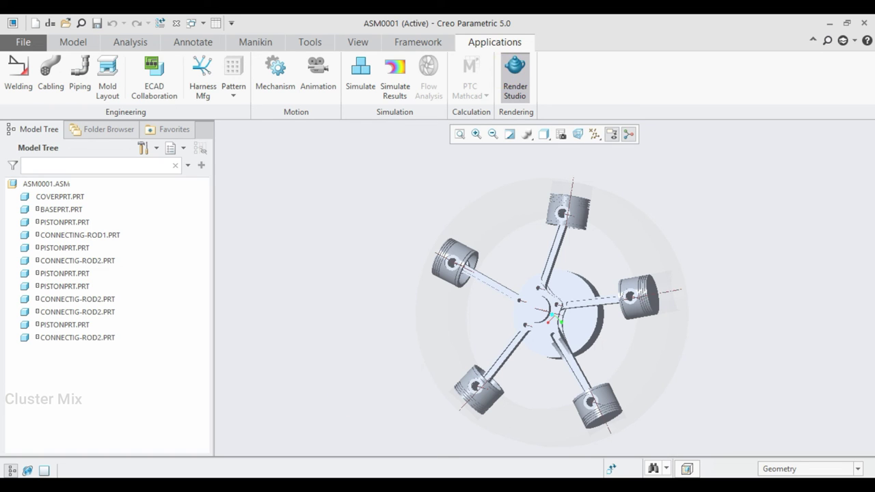
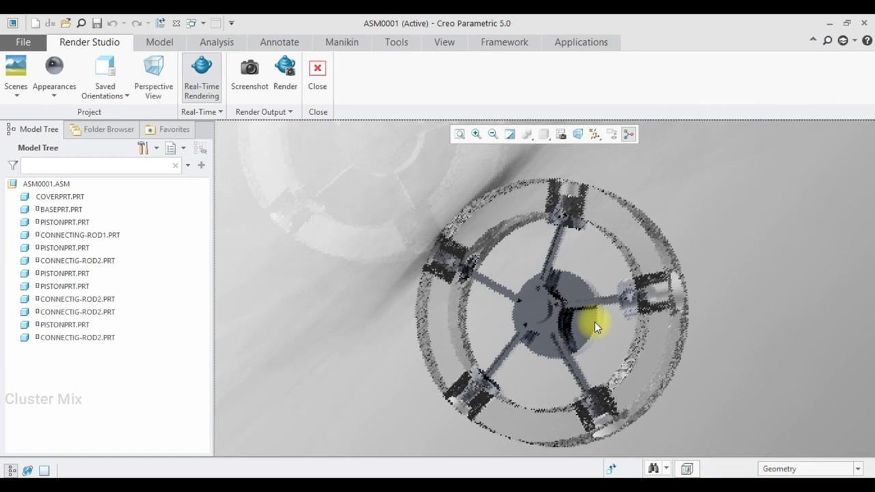
Orbit the rendered radial engine to a tilted 3D angle and turn on perspective view.
{"action": "mouse_move", "coordinate": [595, 322]}
{"action": "middle_mouse_down"}
{"action": "mouse_move", "coordinate": [567, 287]}
{"action": "mouse_move", "coordinate": [560, 249]}
{"action": "mouse_move", "coordinate": [540, 221]}
{"action": "mouse_move", "coordinate": [524, 217]}
{"action": "mouse_move", "coordinate": [512, 233]}
{"action": "mouse_move", "coordinate": [511, 268]}
{"action": "mouse_move", "coordinate": [549, 270]}
{"action": "mouse_move", "coordinate": [553, 255]}
{"action": "mouse_move", "coordinate": [533, 242]}
{"action": "mouse_move", "coordinate": [538, 225]}
{"action": "mouse_move", "coordinate": [538, 242]}
{"action": "middle_mouse_up"}
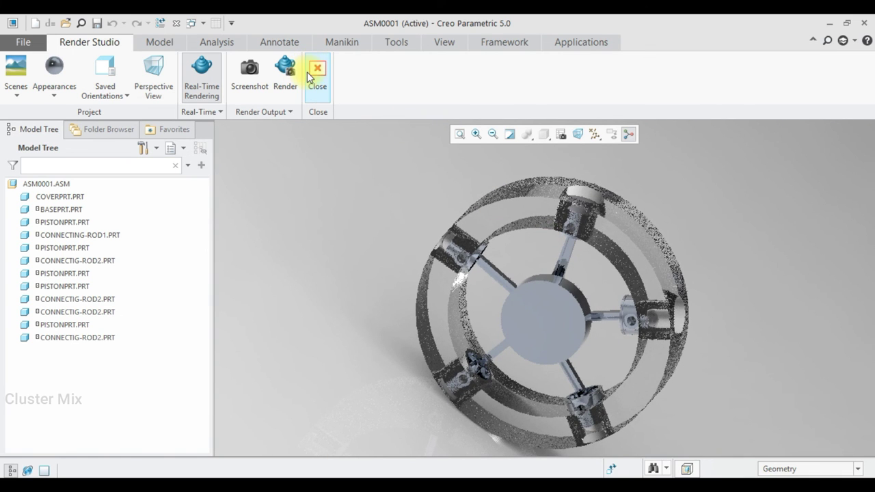
{"action": "left_click", "coordinate": [155, 74]}
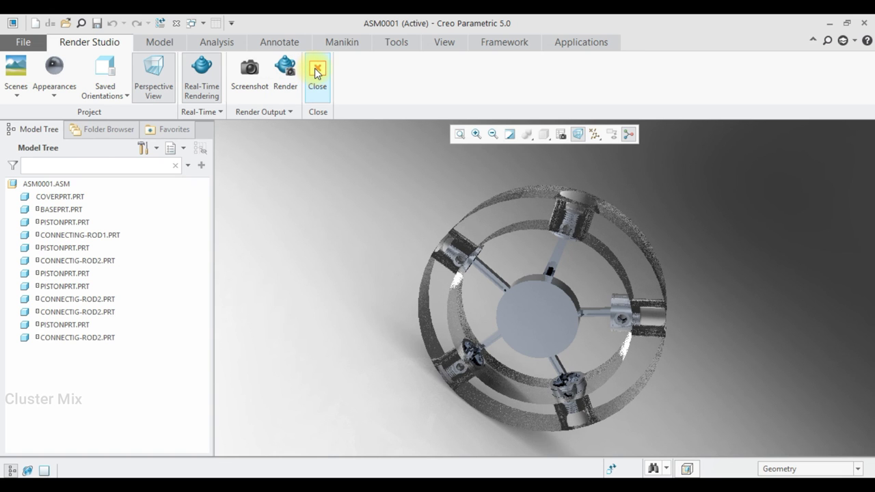
Close Render Studio and enter the Mechanism application, cancelling an unfinished servo motor.
{"action": "left_click", "coordinate": [316, 73]}
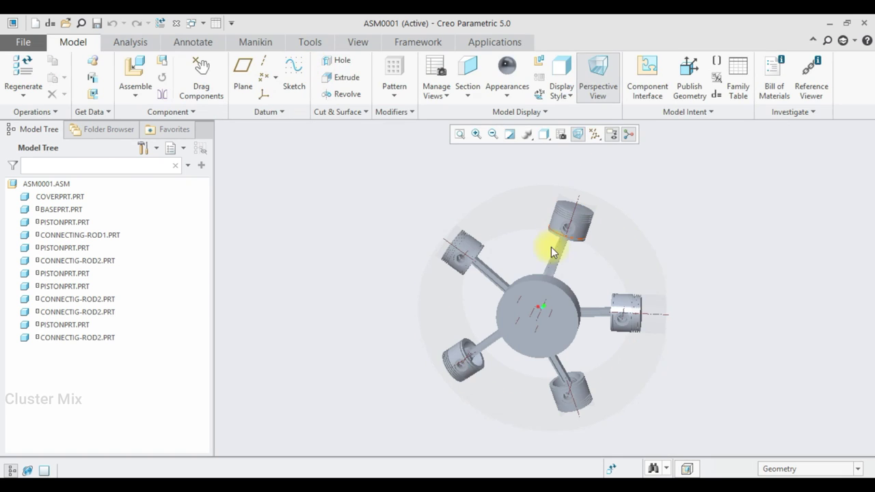
{"action": "mouse_move", "coordinate": [538, 328]}
{"action": "middle_mouse_down"}
{"action": "mouse_move", "coordinate": [404, 334]}
{"action": "mouse_move", "coordinate": [371, 372]}
{"action": "mouse_move", "coordinate": [397, 367]}
{"action": "middle_mouse_up"}
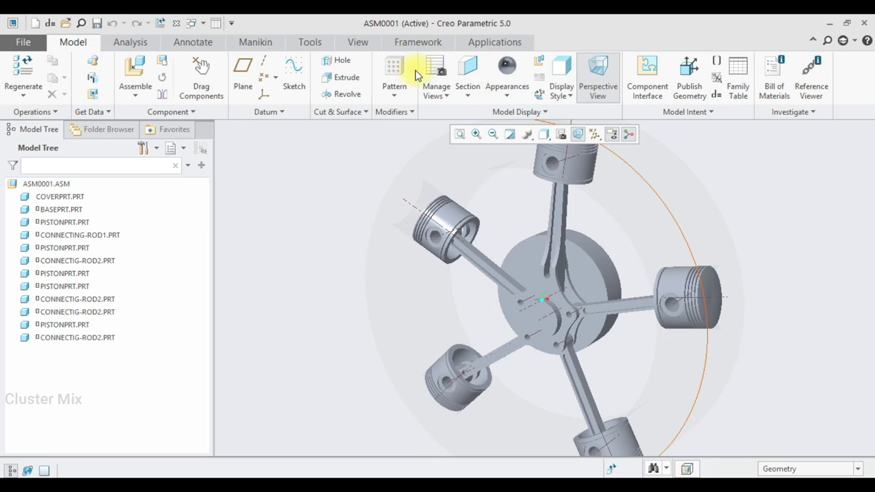
{"action": "left_click", "coordinate": [470, 44]}
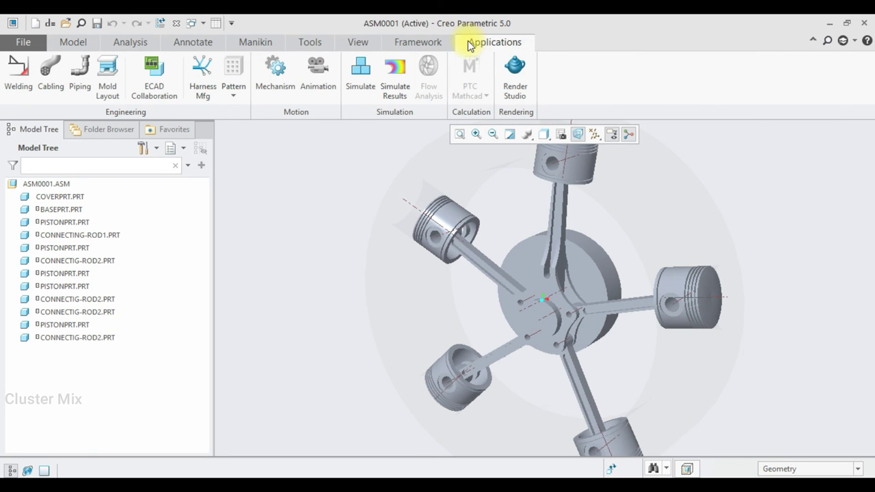
{"action": "left_click", "coordinate": [292, 70]}
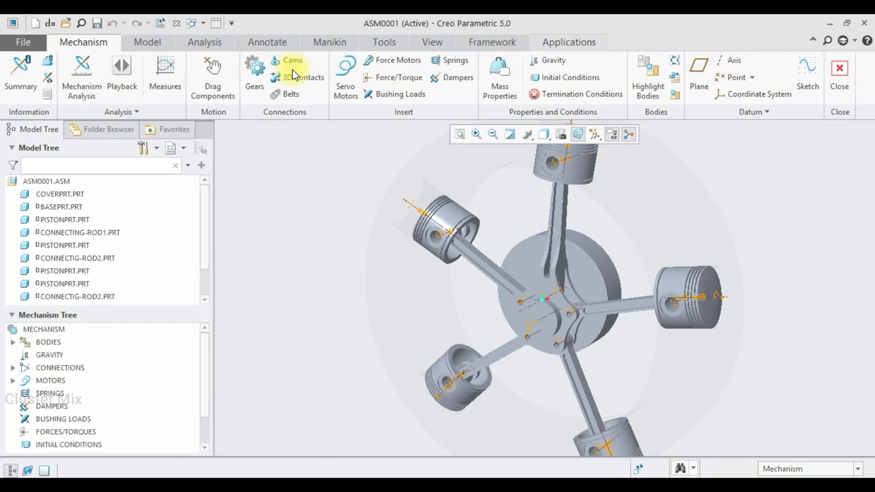
{"action": "left_click", "coordinate": [350, 89]}
{"action": "scroll", "coordinate": [533, 288], "scroll_direction": "up", "scroll_amount": 2}
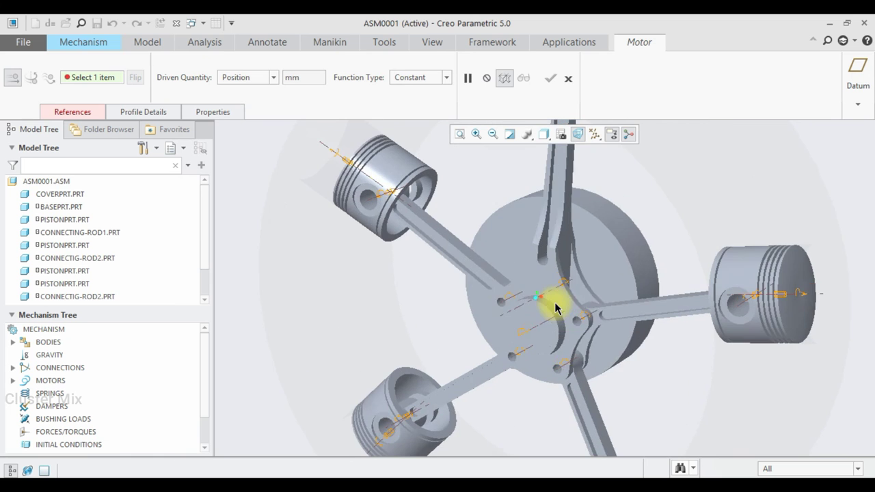
{"action": "middle_click_drag", "start_coordinate": [544, 305], "coordinate": [564, 291]}
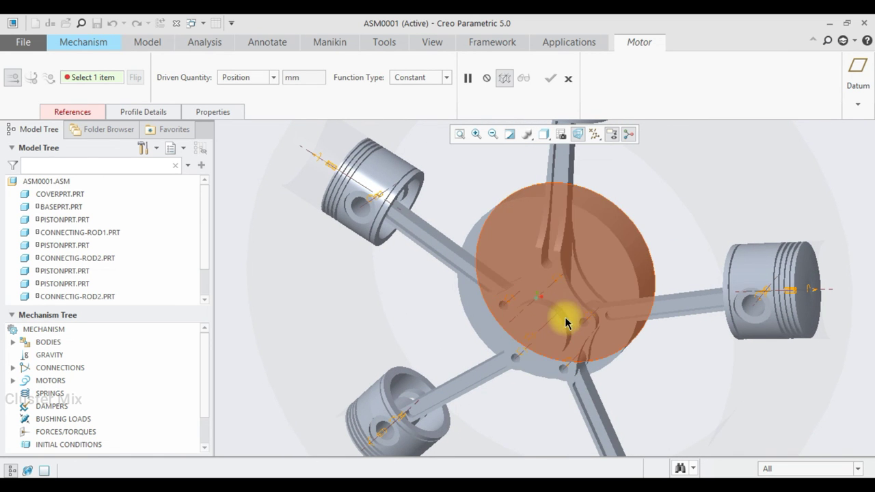
{"action": "left_click", "coordinate": [562, 78]}
Drag the crank hub to a new angle so the pistons reposition, then close Drag Components.
{"action": "left_click", "coordinate": [209, 77]}
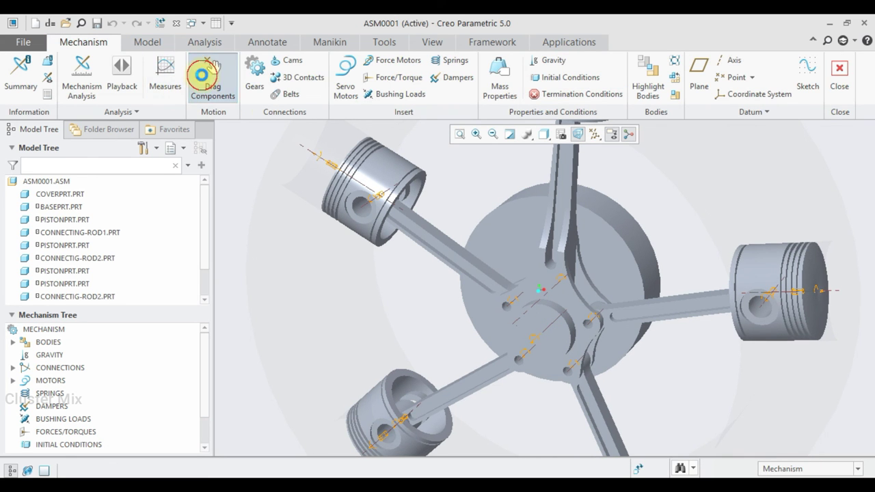
{"action": "left_click", "coordinate": [523, 303]}
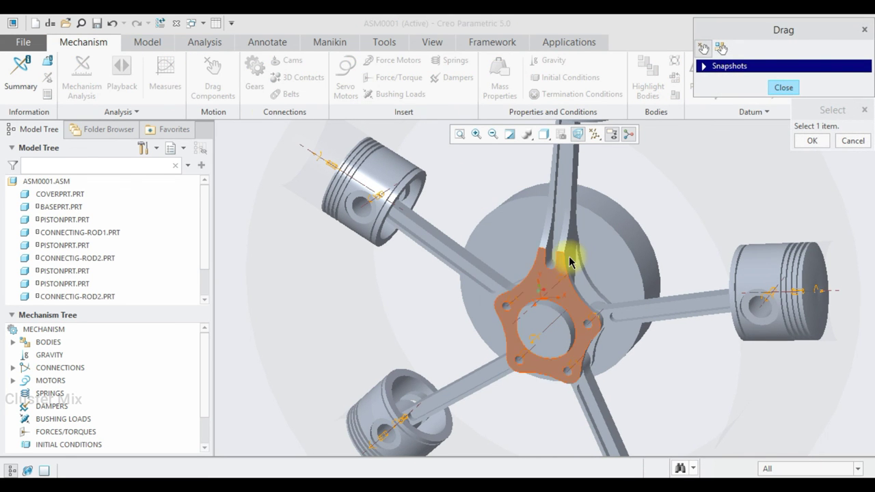
{"action": "left_click", "coordinate": [649, 259]}
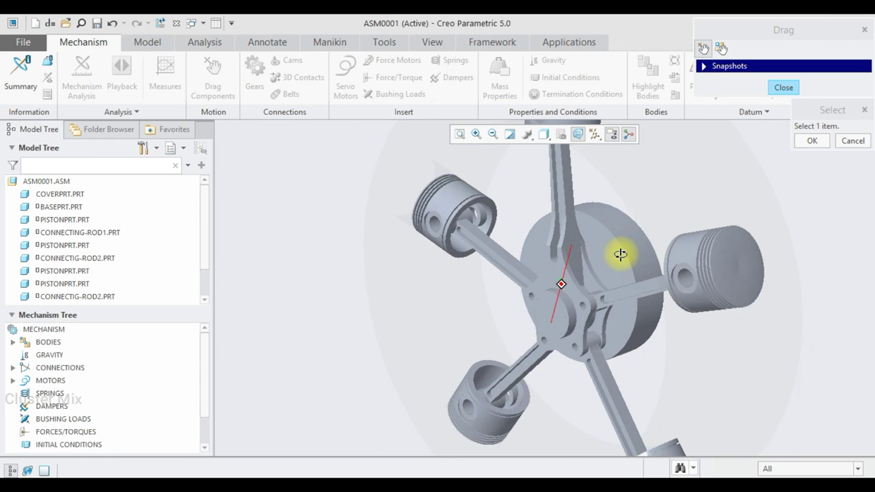
{"action": "left_click", "coordinate": [609, 244]}
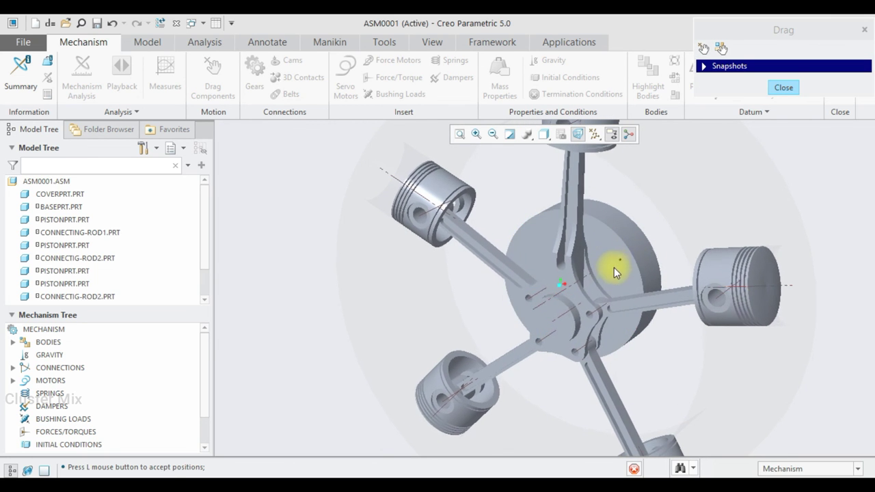
{"action": "left_click", "coordinate": [545, 350]}
{"action": "left_click", "coordinate": [810, 140]}
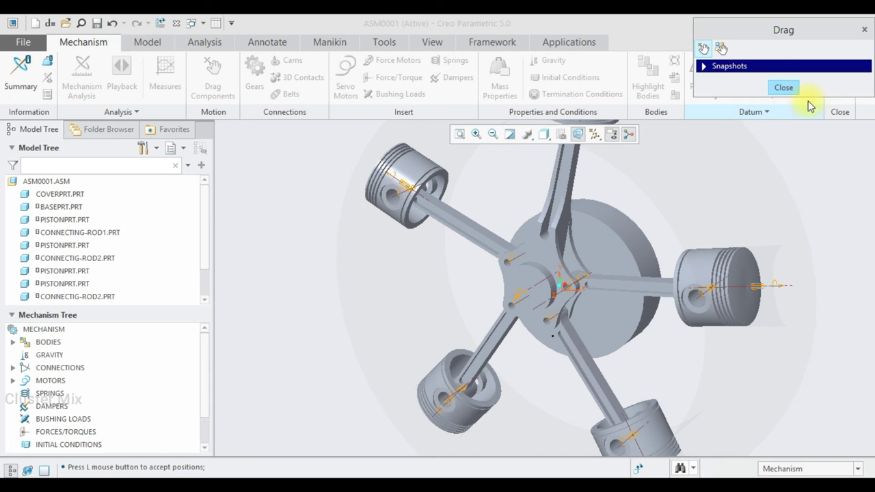
{"action": "left_click", "coordinate": [784, 87]}
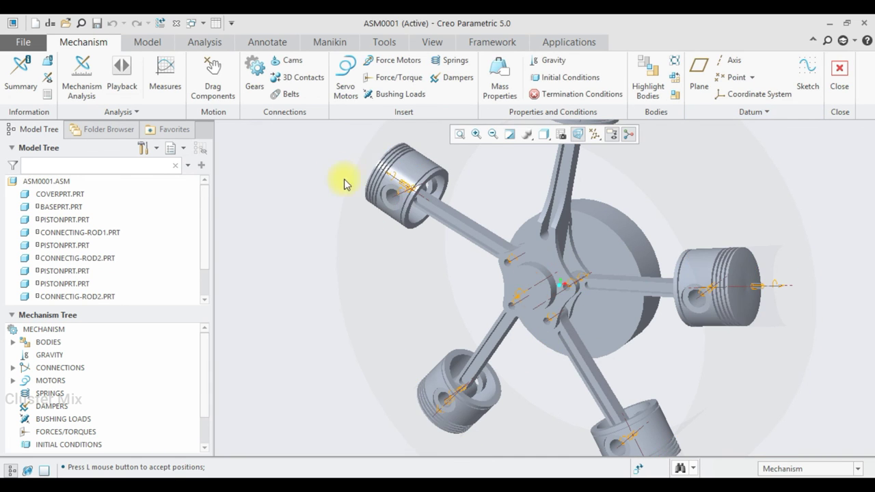
Start a servo motor driving Connection_5.first_rot_axis on the crank.
{"action": "left_click", "coordinate": [345, 78]}
{"action": "scroll", "coordinate": [538, 306], "scroll_direction": "up", "scroll_amount": 1}
{"action": "middle_click_drag", "start_coordinate": [538, 300], "coordinate": [538, 301]}
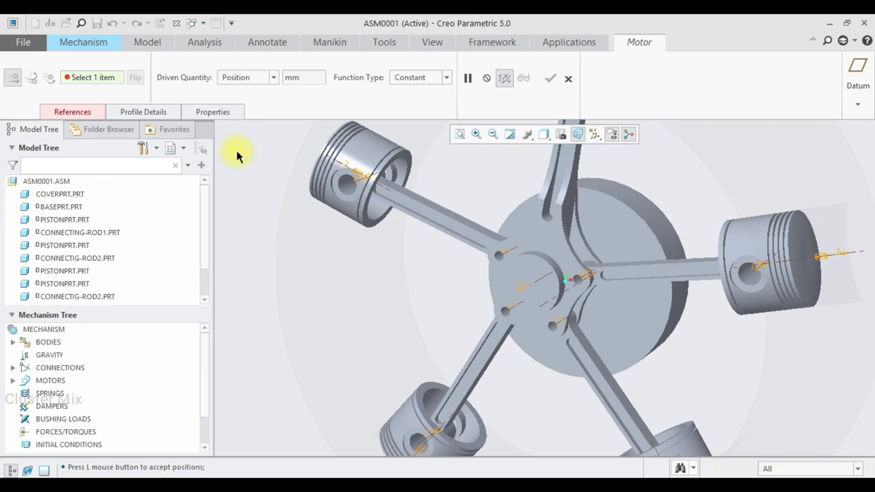
{"action": "left_click", "coordinate": [72, 112]}
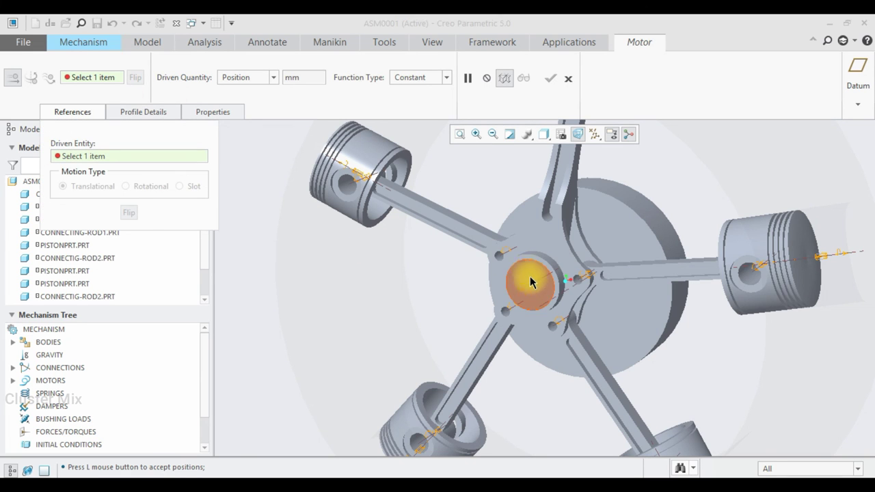
{"action": "scroll", "coordinate": [521, 292], "scroll_direction": "down", "scroll_amount": 2}
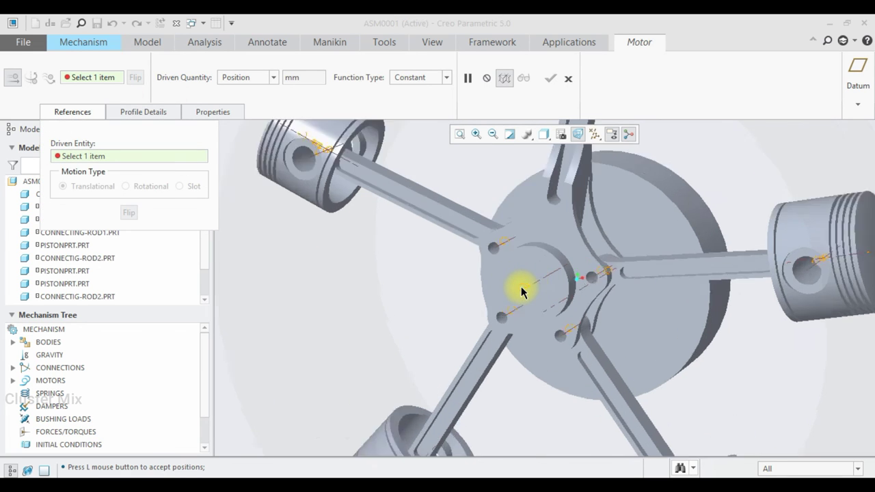
{"action": "scroll", "coordinate": [524, 292], "scroll_direction": "down", "scroll_amount": 2}
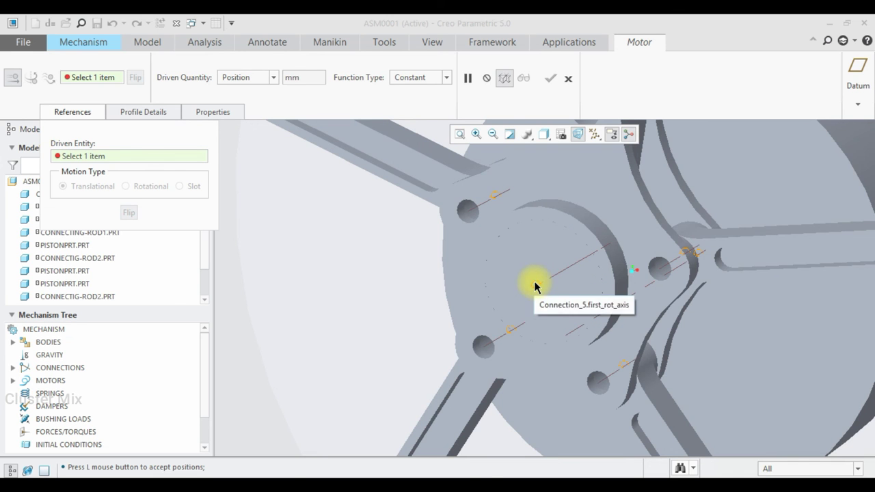
{"action": "left_click", "coordinate": [534, 287]}
{"action": "scroll", "coordinate": [519, 308], "scroll_direction": "up", "scroll_amount": 2}
{"action": "scroll", "coordinate": [514, 315], "scroll_direction": "up", "scroll_amount": 2}
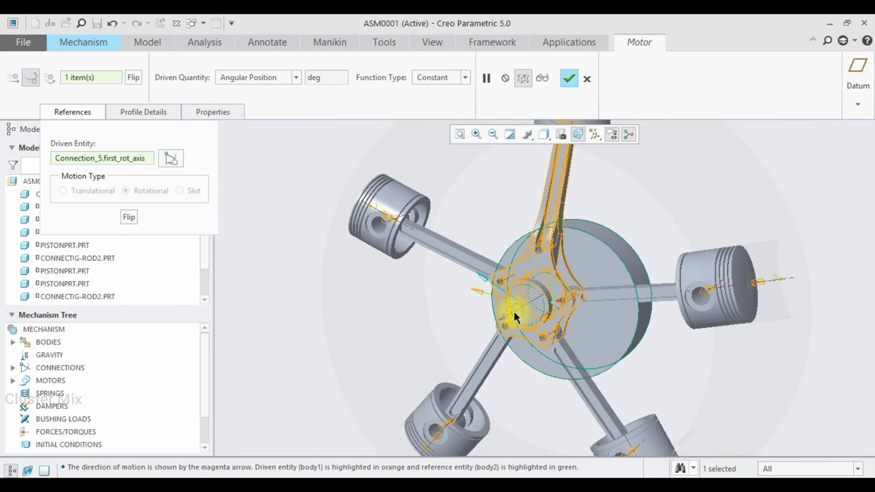
{"action": "scroll", "coordinate": [513, 312], "scroll_direction": "up", "scroll_amount": 1}
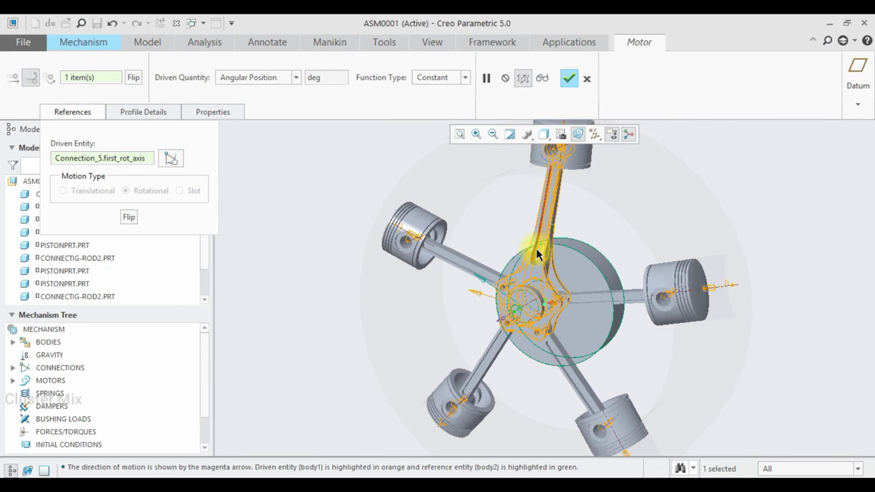
Set the motor to drive Angular Velocity with coefficient A of 60 and create Motor_1.
{"action": "left_click", "coordinate": [144, 110]}
{"action": "left_click", "coordinate": [167, 157]}
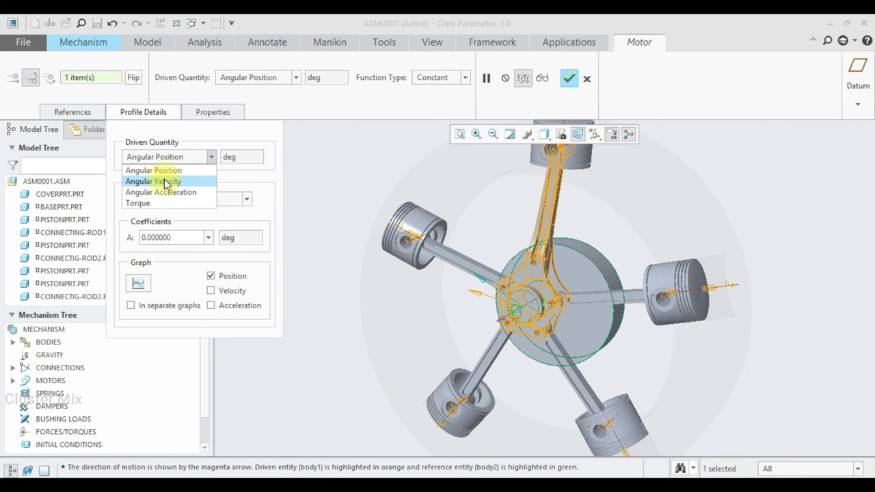
{"action": "left_click", "coordinate": [165, 181]}
{"action": "double_click", "coordinate": [175, 271]}
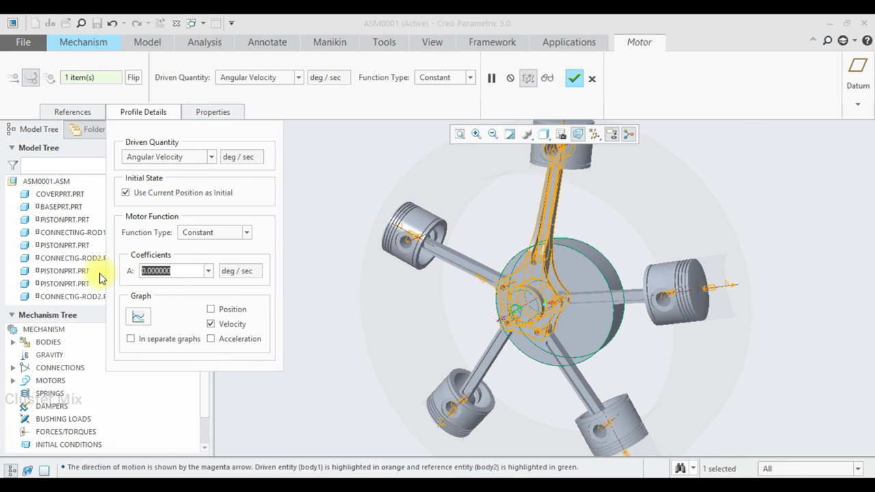
{"action": "type", "text": "60"}
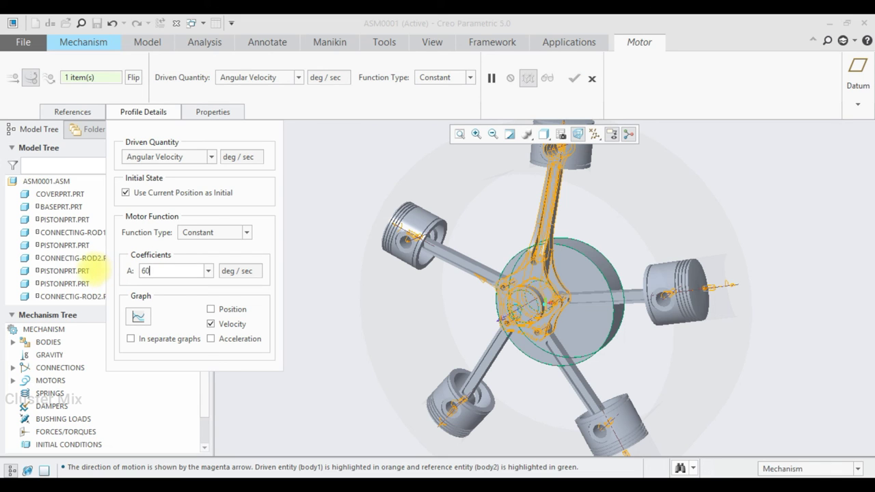
{"action": "key", "text": "Return"}
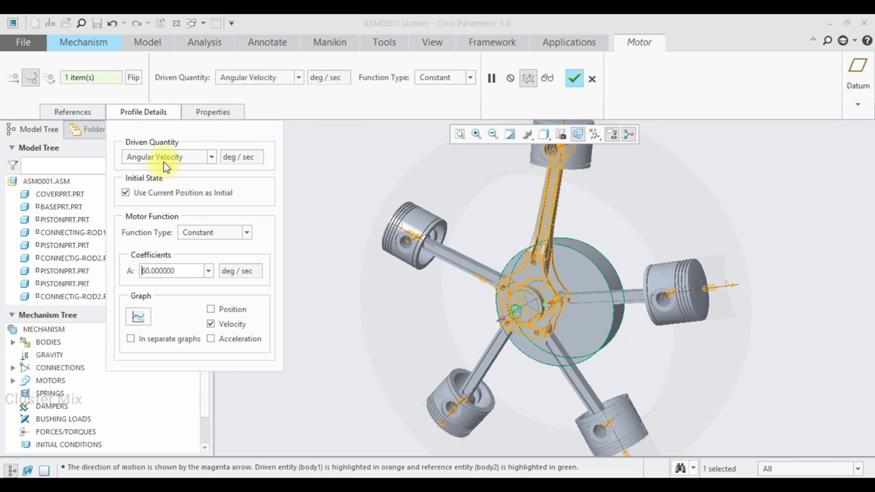
{"action": "left_click", "coordinate": [574, 80]}
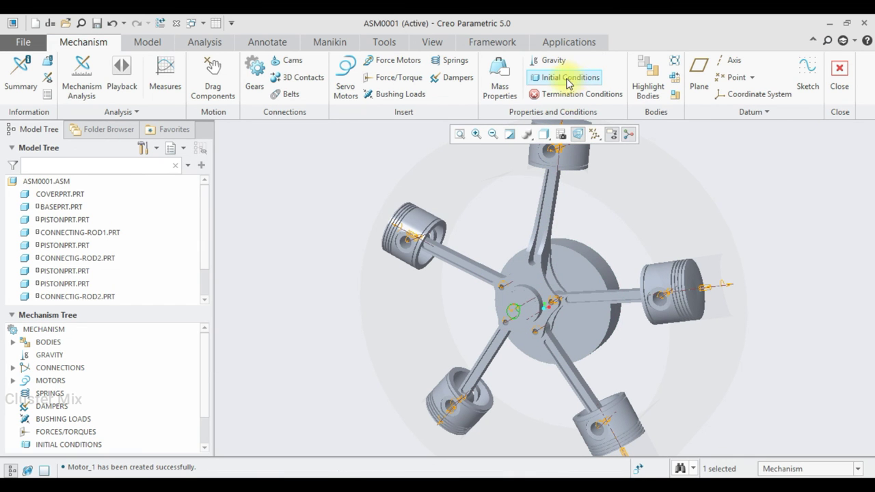
Define a new Dynamic mechanism analysis with a 50-second duration.
{"action": "left_click", "coordinate": [44, 471]}
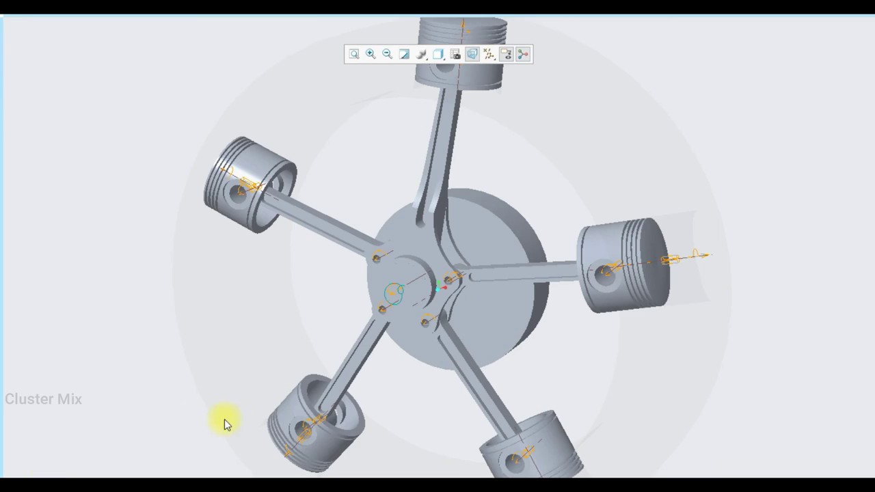
{"action": "scroll", "coordinate": [282, 369], "scroll_direction": "down", "scroll_amount": 3}
{"action": "scroll", "coordinate": [186, 338], "scroll_direction": "up", "scroll_amount": 2}
{"action": "mouse_move", "coordinate": [169, 20]}
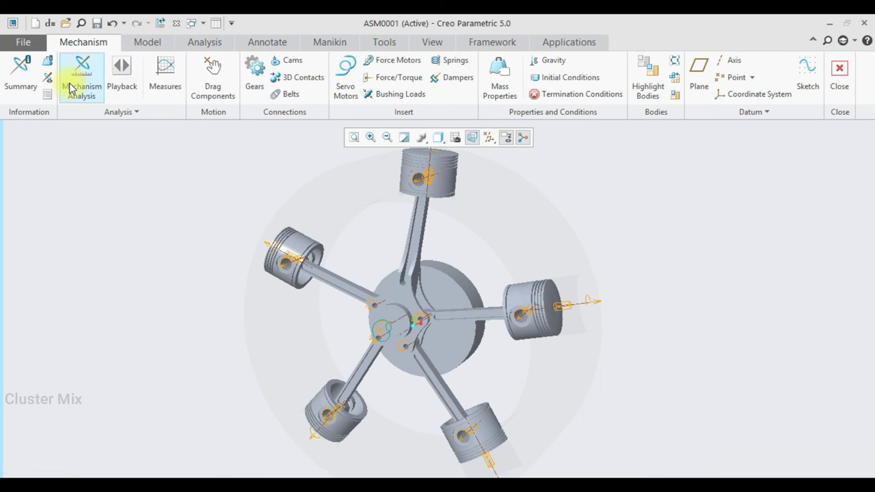
{"action": "left_click", "coordinate": [71, 85]}
{"action": "left_click", "coordinate": [88, 101]}
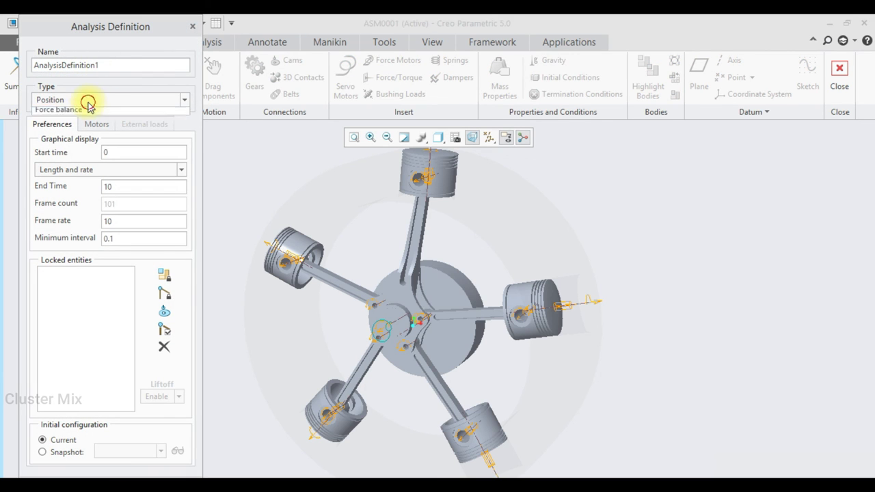
{"action": "left_click", "coordinate": [63, 142]}
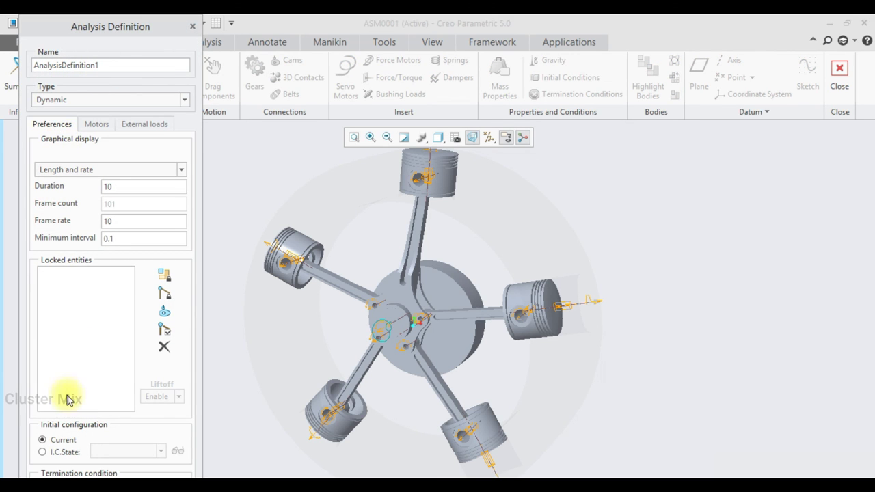
{"action": "left_click_drag", "start_coordinate": [60, 27], "coordinate": [25, 28]}
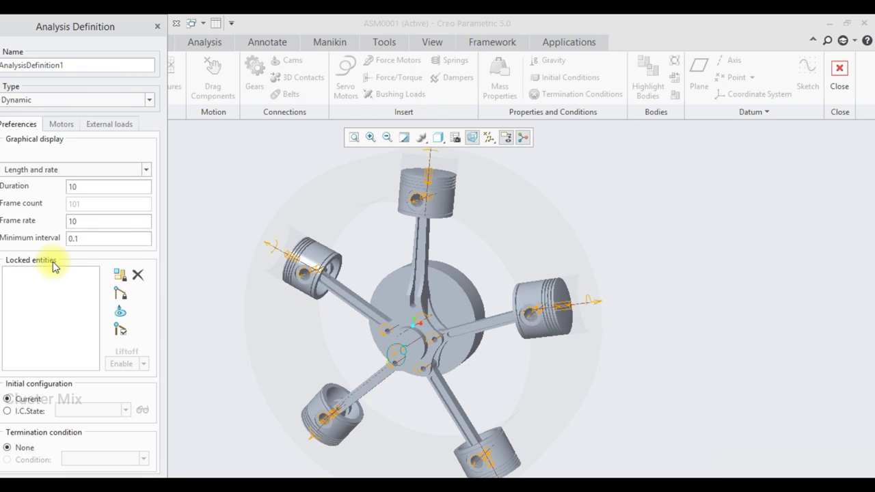
{"action": "left_click_drag", "start_coordinate": [79, 190], "coordinate": [55, 193]}
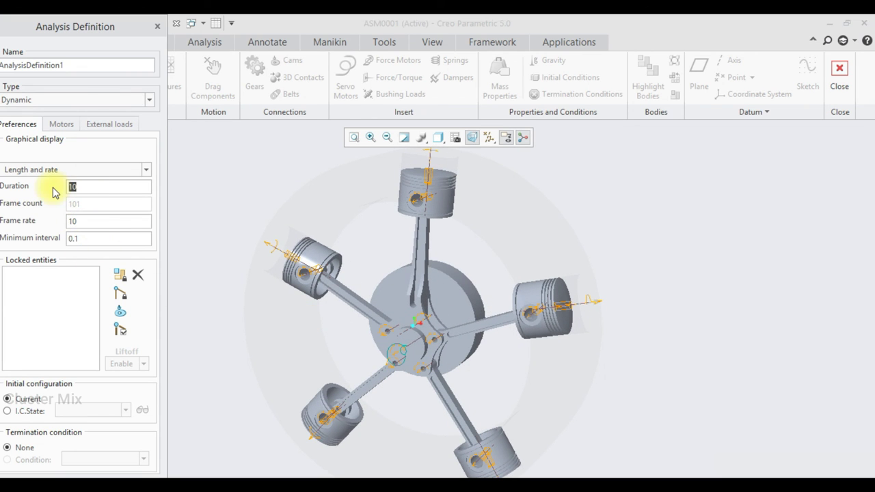
{"action": "type", "text": "50"}
{"action": "key", "text": "Tab"}
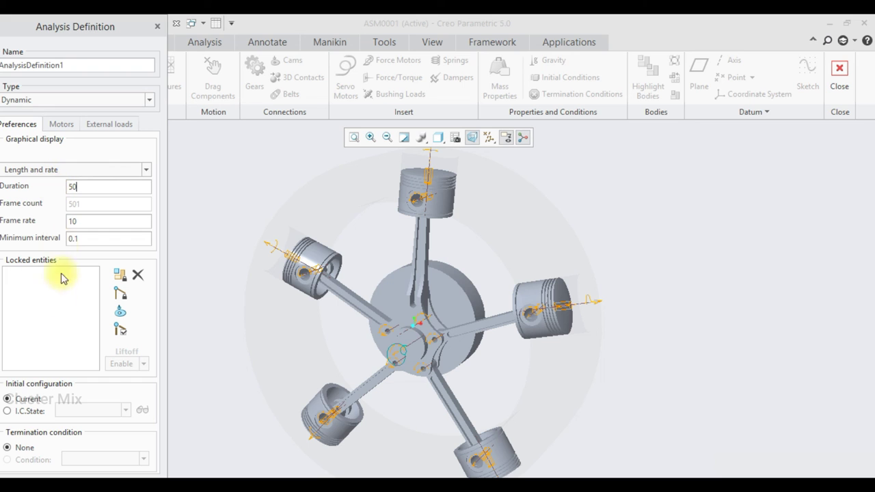
Run the dynamic analysis, overwriting the existing result set, and watch the pistons animate.
{"action": "left_click", "coordinate": [95, 478]}
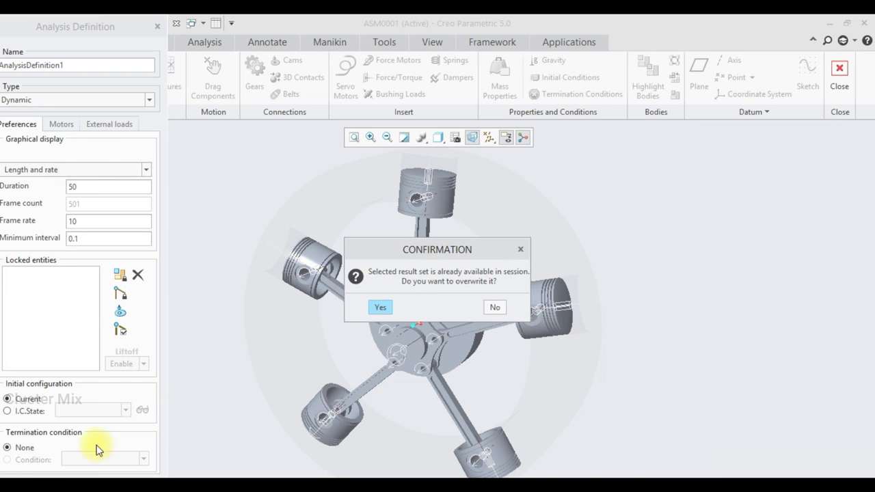
{"action": "left_click", "coordinate": [381, 308]}
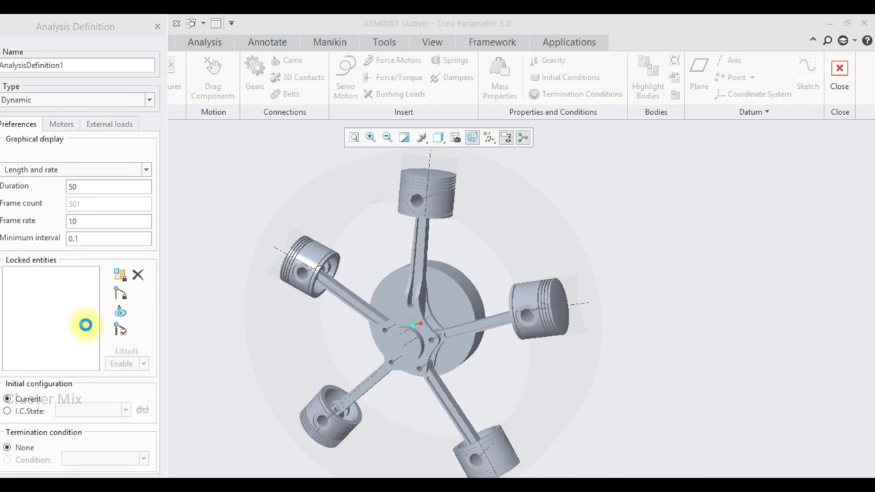
{"action": "left_click", "coordinate": [85, 325]}
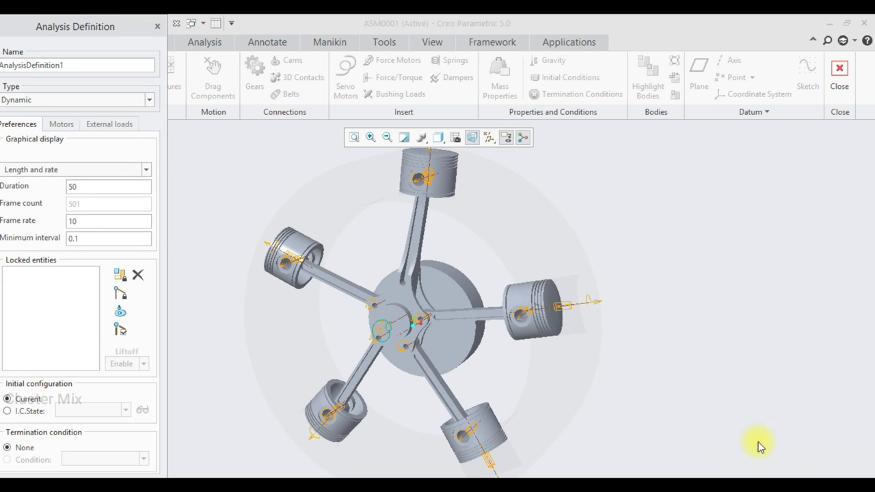
{"action": "left_click", "coordinate": [768, 409]}
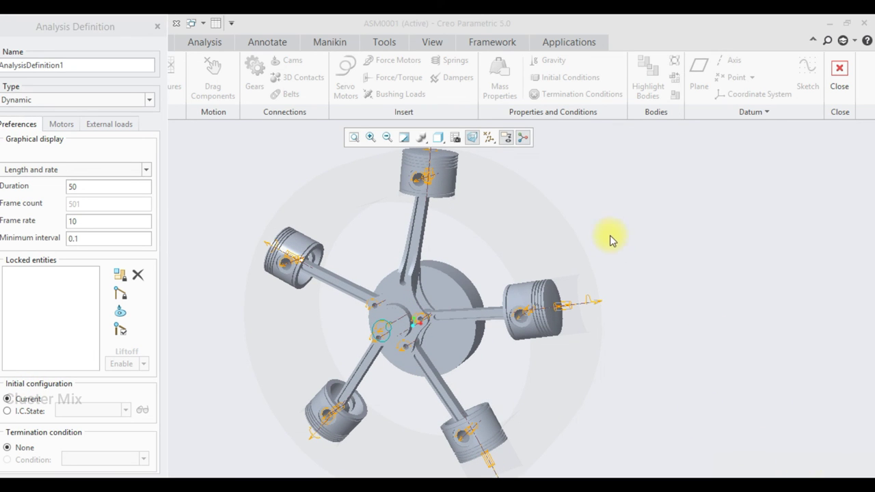
{"action": "scroll", "coordinate": [516, 234], "scroll_direction": "down", "scroll_amount": 3}
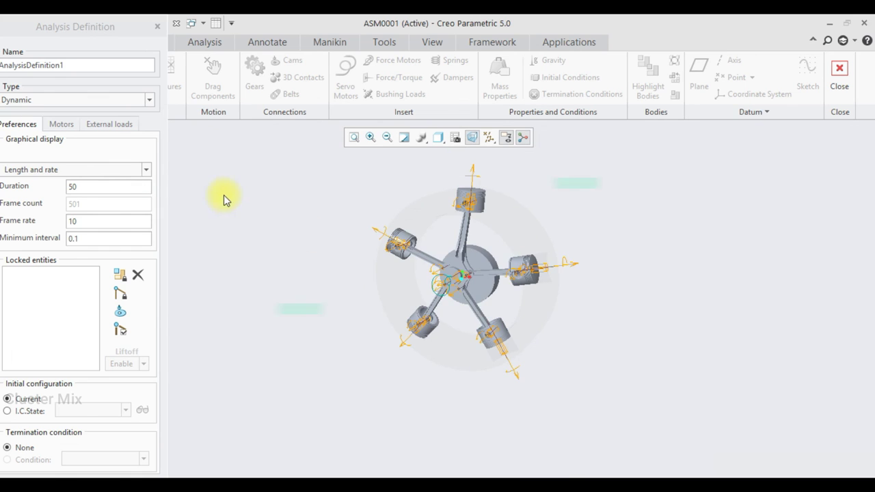
Close the Analysis Definition dialog and orbit the five-piston engine to an angled view.
{"action": "left_click", "coordinate": [158, 26]}
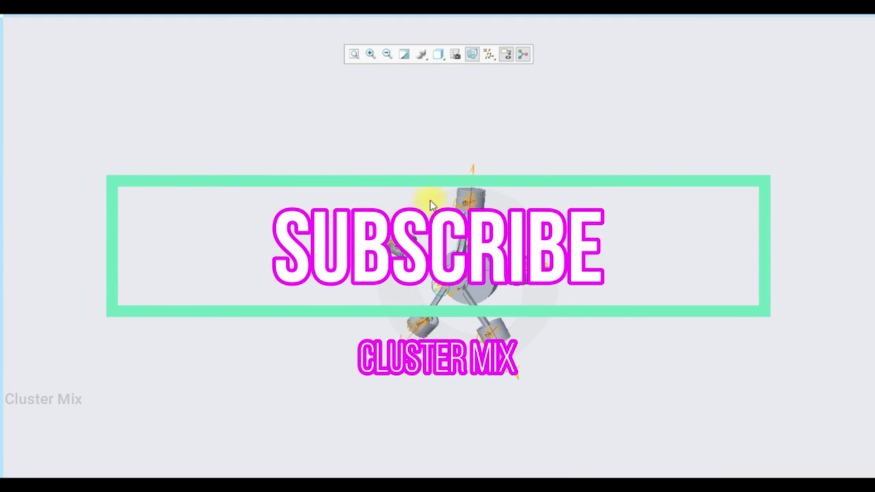
{"action": "mouse_move", "coordinate": [520, 206]}
{"action": "middle_mouse_down"}
{"action": "mouse_move", "coordinate": [544, 162]}
{"action": "mouse_move", "coordinate": [565, 61]}
{"action": "mouse_move", "coordinate": [467, 134]}
{"action": "mouse_move", "coordinate": [400, 207]}
{"action": "mouse_move", "coordinate": [431, 236]}
{"action": "middle_mouse_up"}
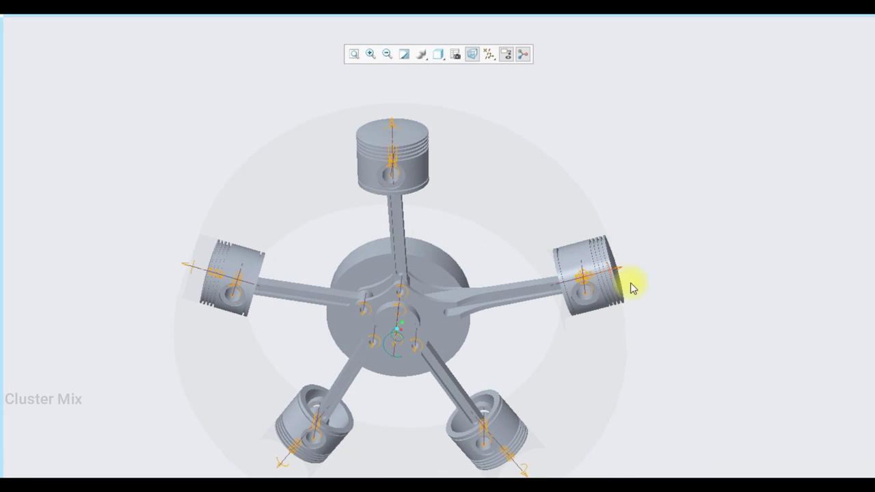